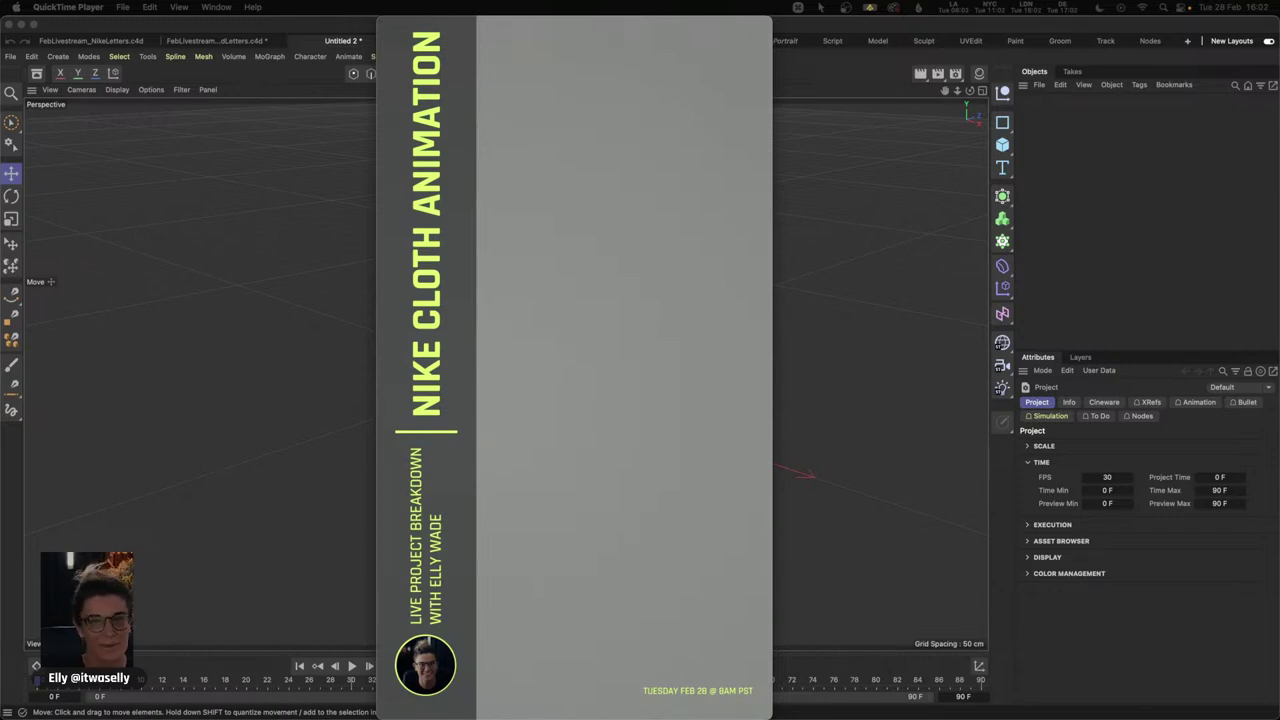
- Play the reference animation NikeBalloonType2.mp4 through to its end and return to Cinema 4D
{"action": "mouse_move", "coordinate": [716, 310]}
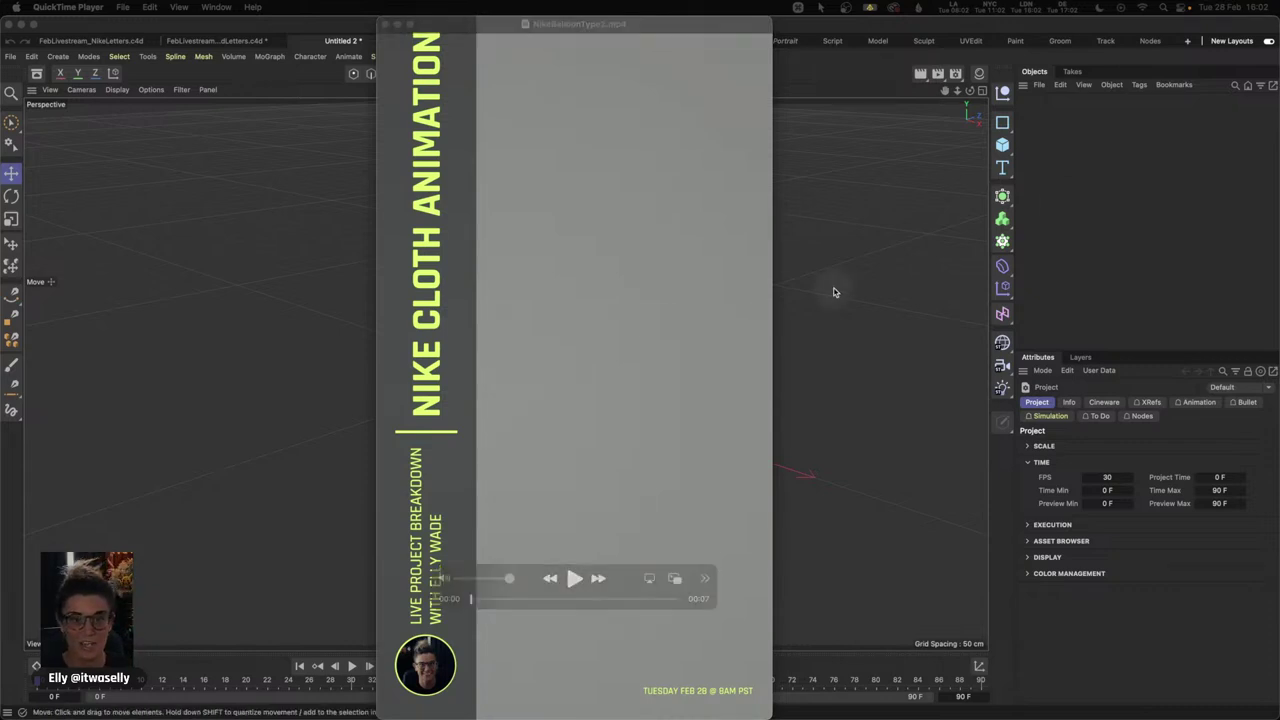
{"action": "left_click", "coordinate": [574, 579]}
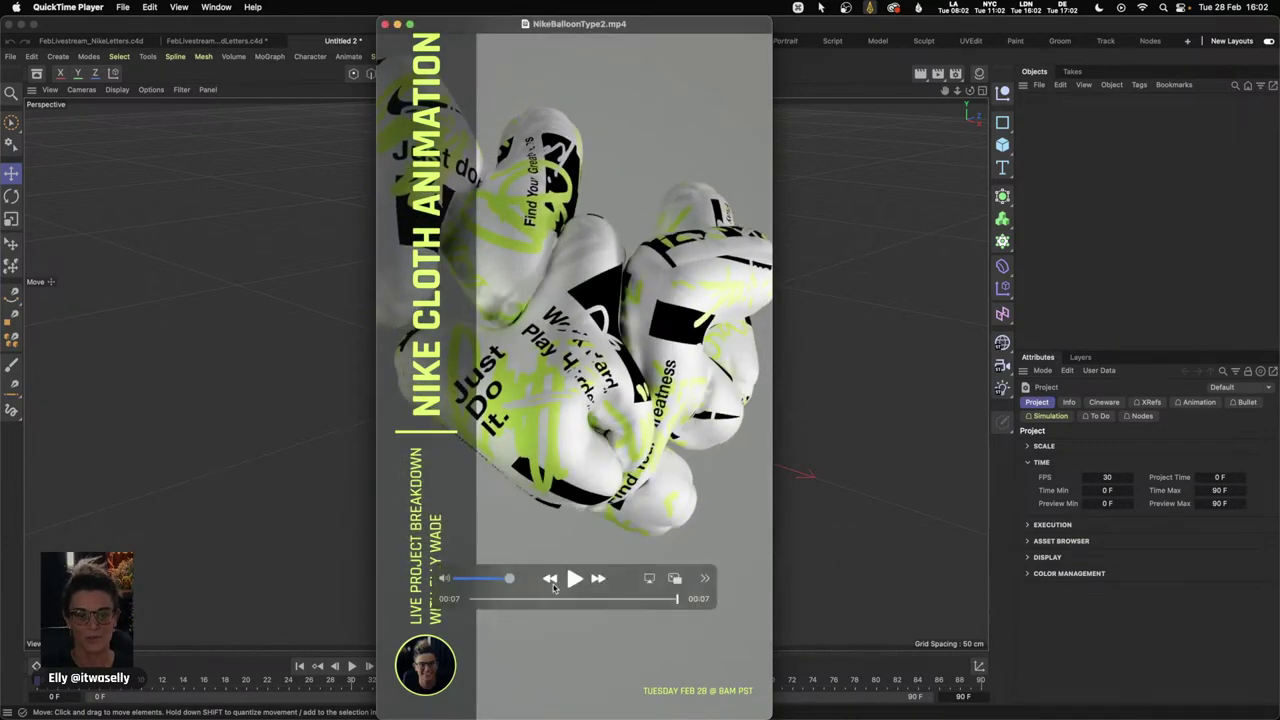
{"action": "key", "text": "space"}
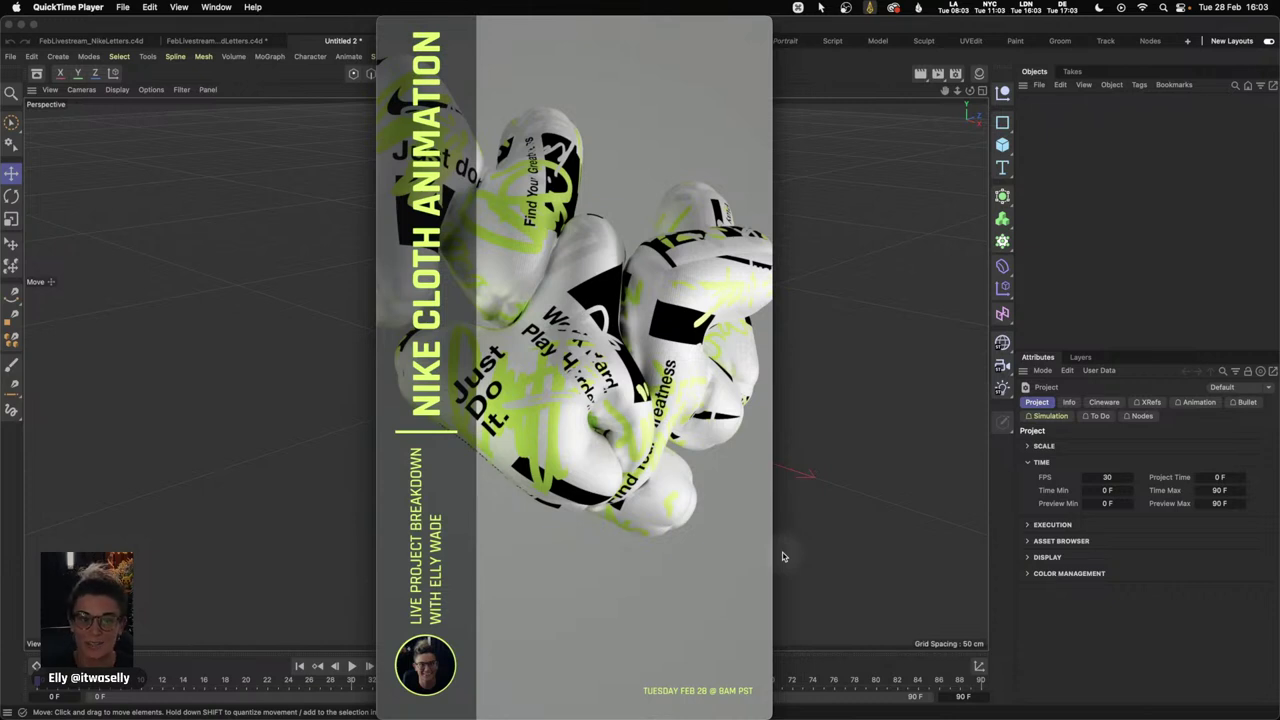
{"action": "mouse_move", "coordinate": [760, 557]}
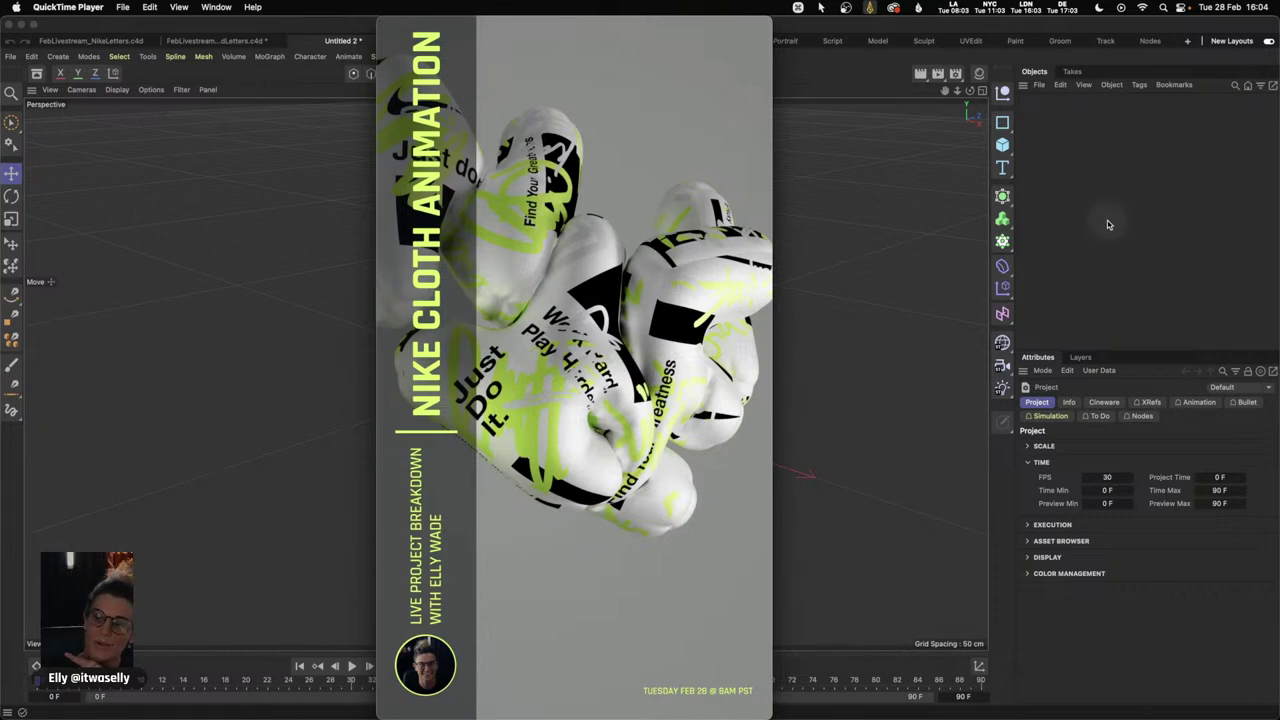
{"action": "left_click", "coordinate": [1046, 194]}
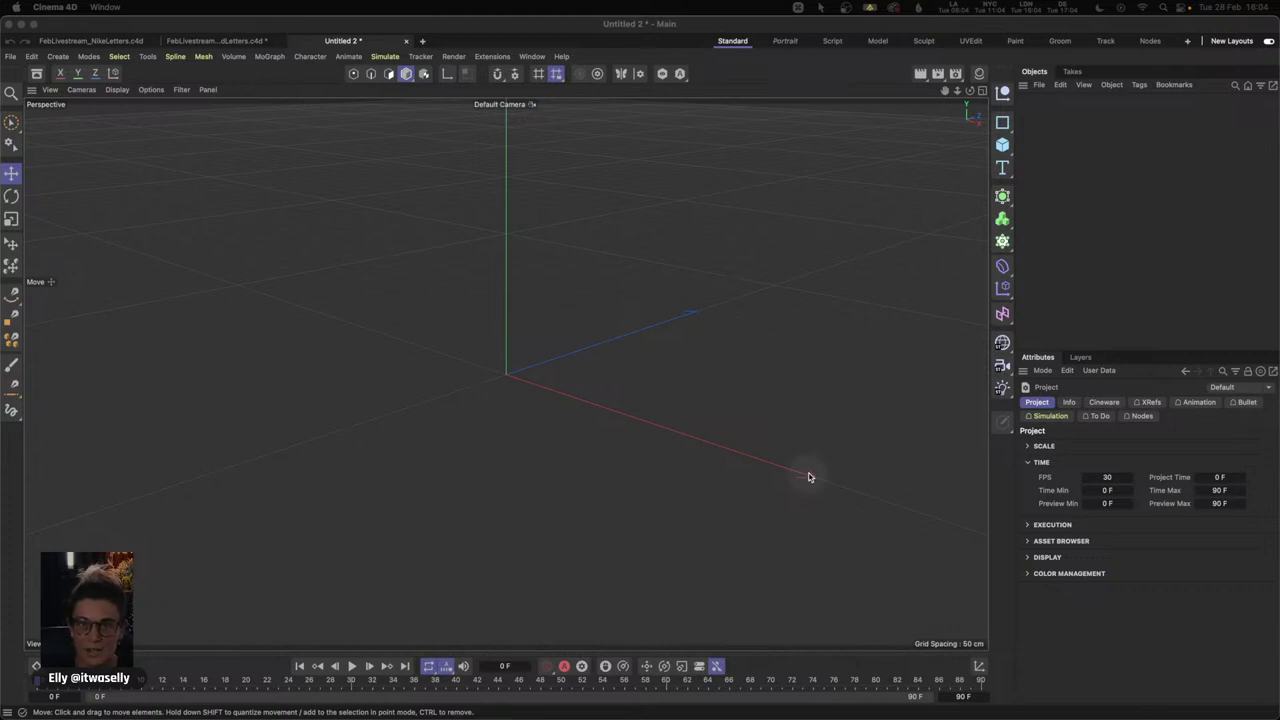
- Switch to Chrome, view Greyscalegorilla's dynamic pillow animation tutorial in the YouTube results, and return to Cinema 4D
{"action": "mouse_move", "coordinate": [572, 712]}
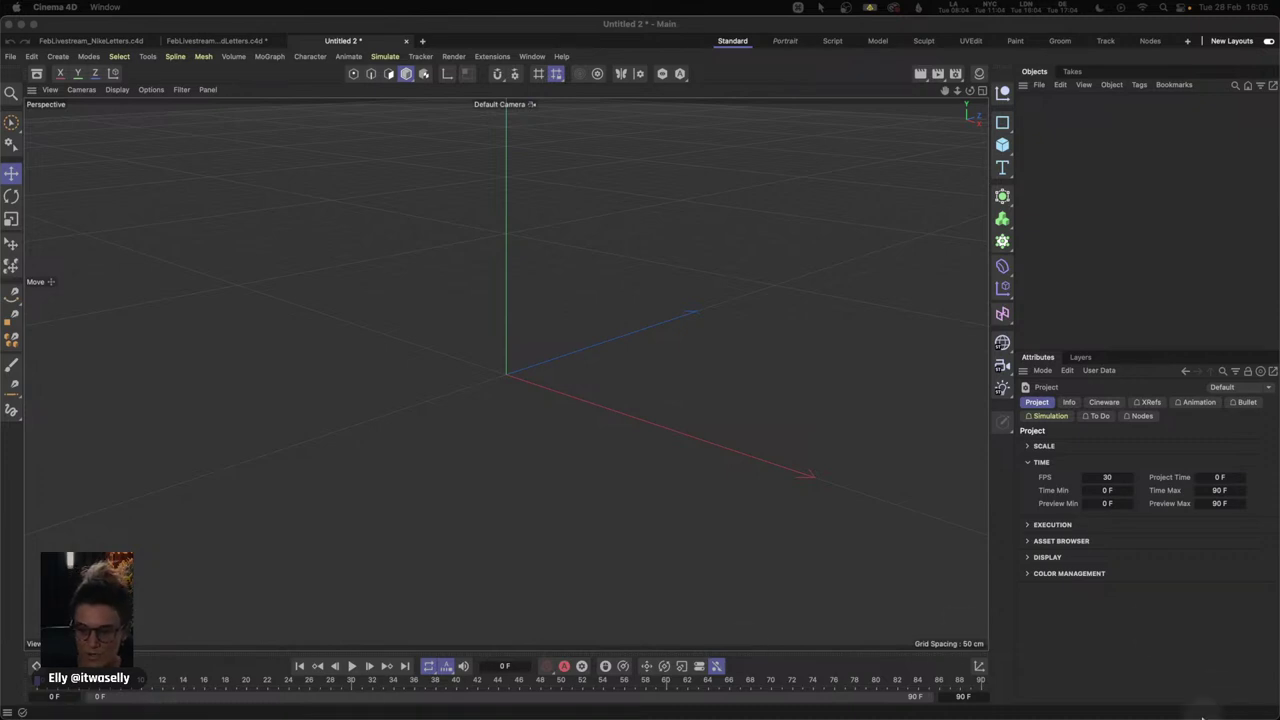
{"action": "left_click", "coordinate": [1230, 700]}
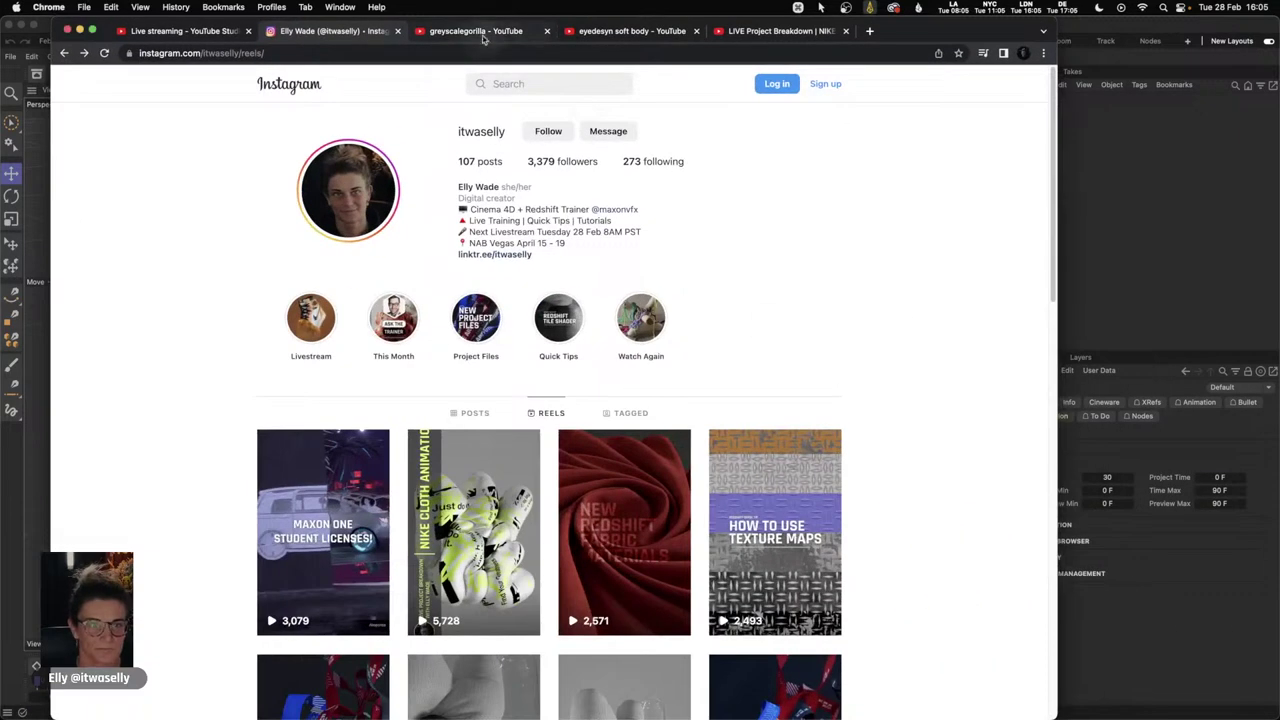
{"action": "left_click", "coordinate": [497, 31]}
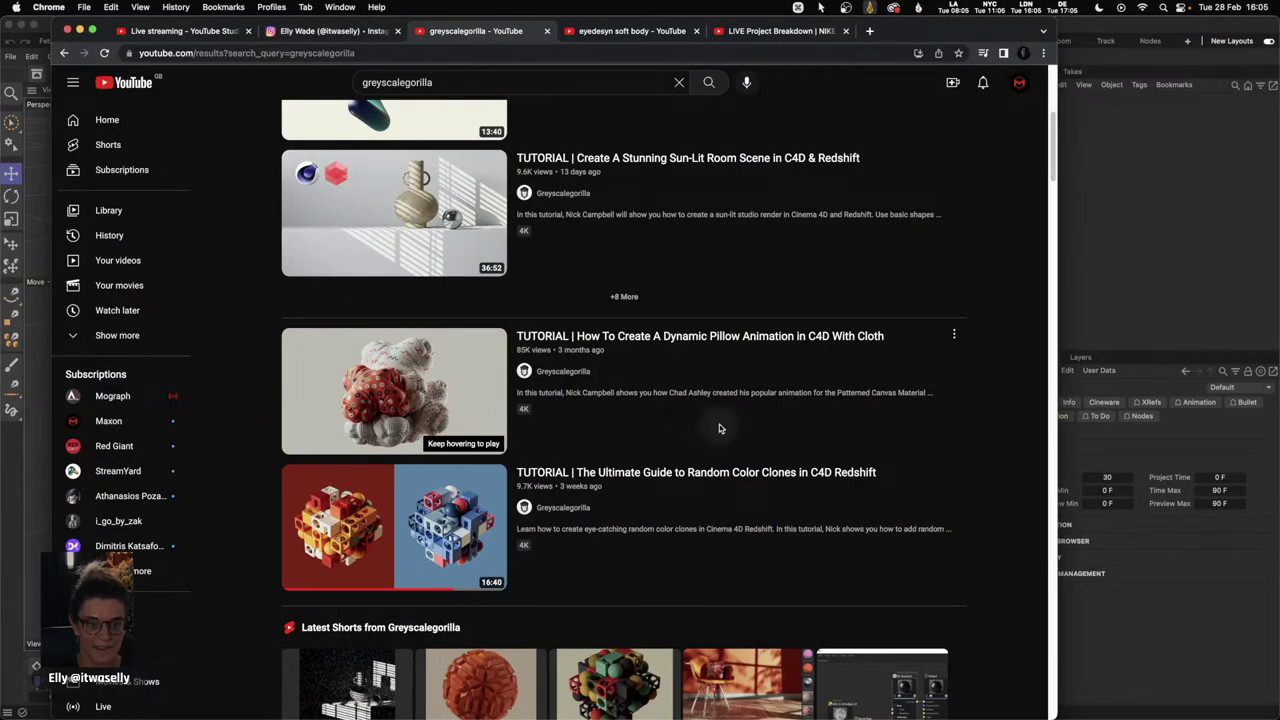
{"action": "mouse_move", "coordinate": [712, 431]}
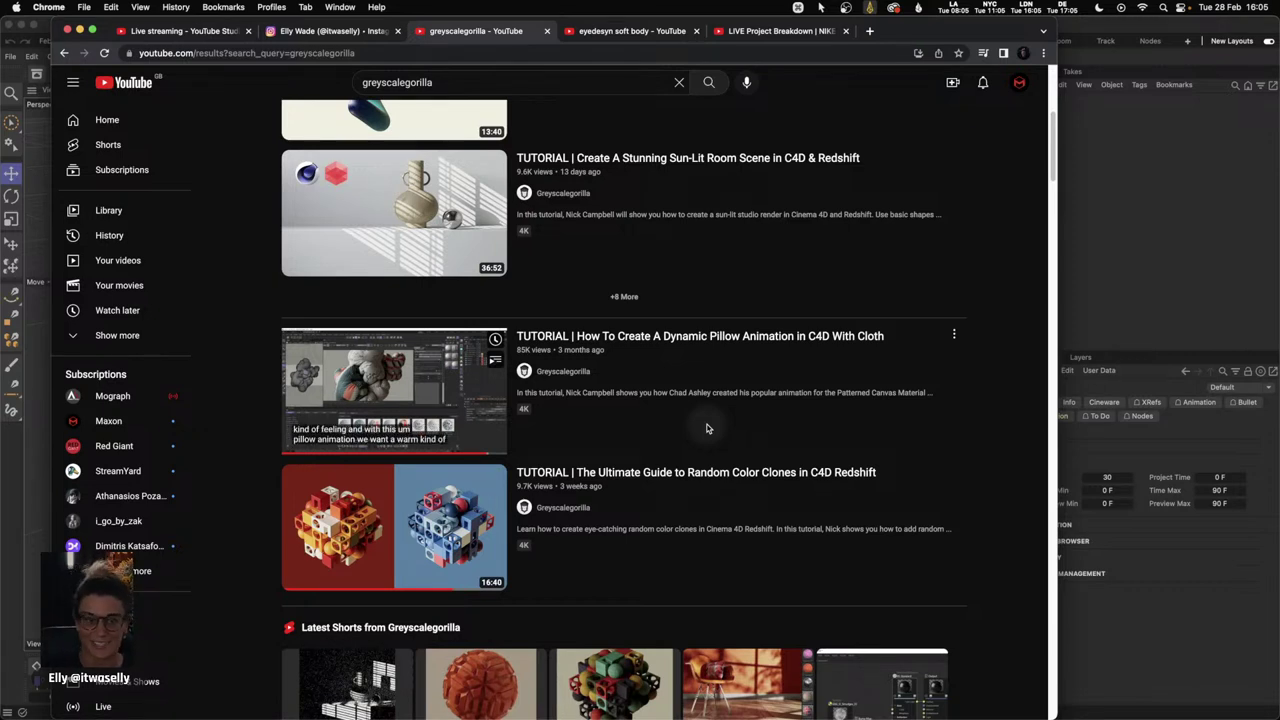
{"action": "left_click", "coordinate": [80, 30]}
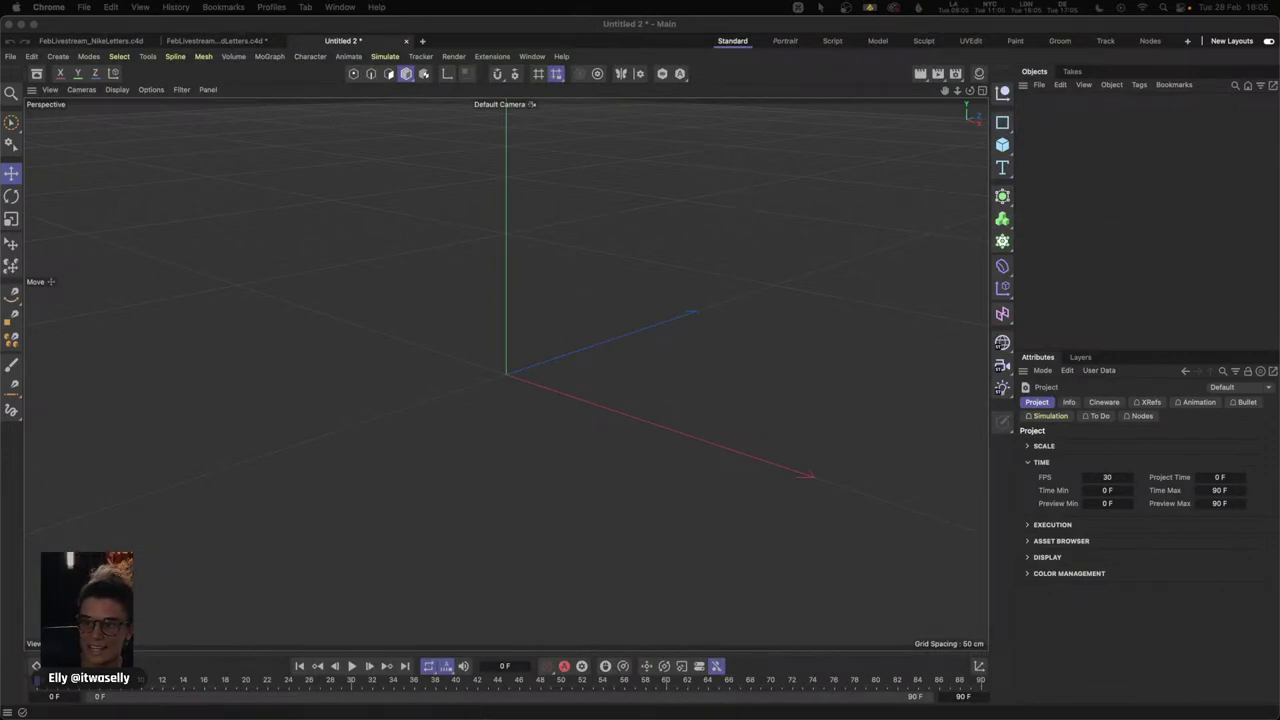
{"action": "left_click", "coordinate": [570, 207]}
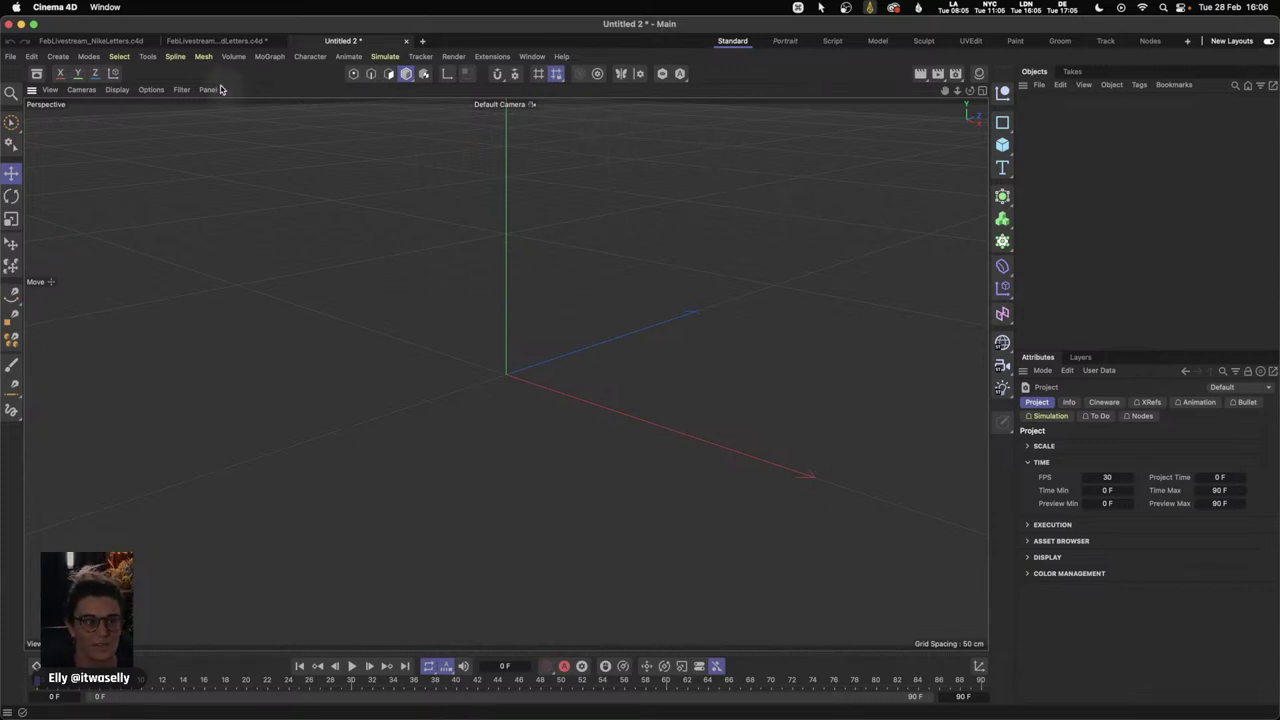
- Hide the grid in the perspective view and show the Front view maximised
{"action": "left_click", "coordinate": [181, 89]}
{"action": "left_click", "coordinate": [225, 171]}
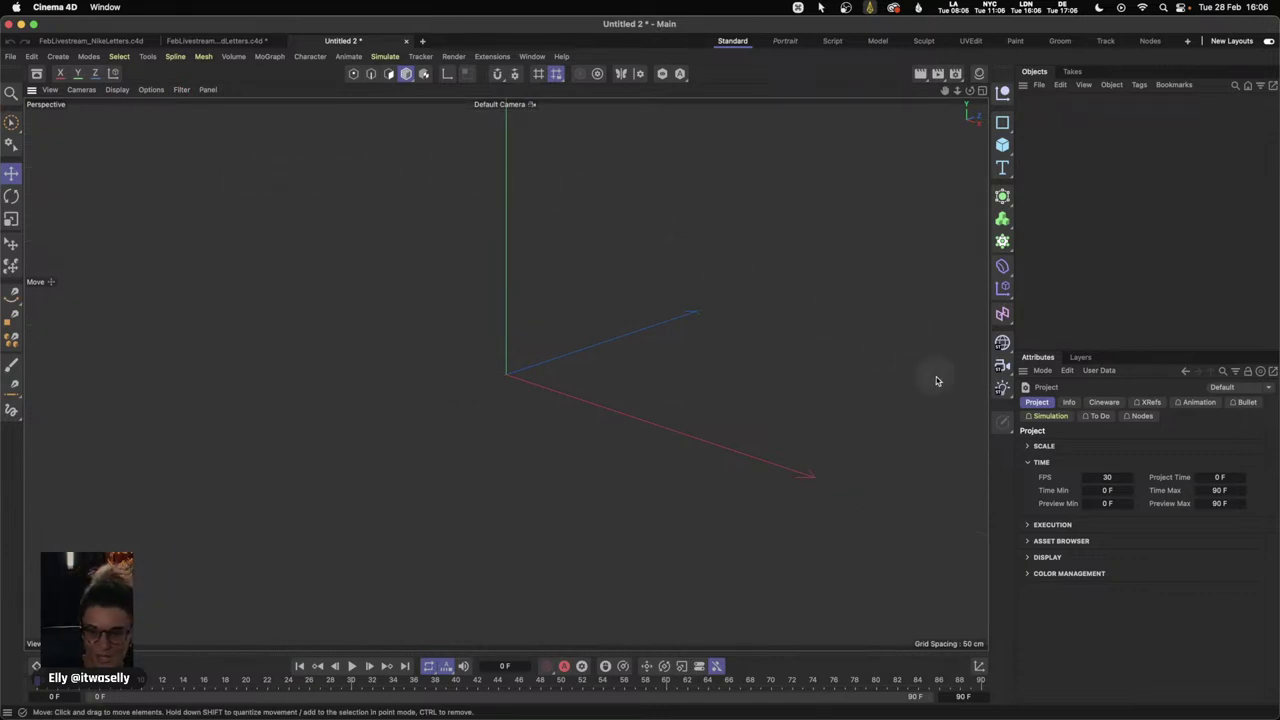
{"action": "left_click", "coordinate": [982, 90]}
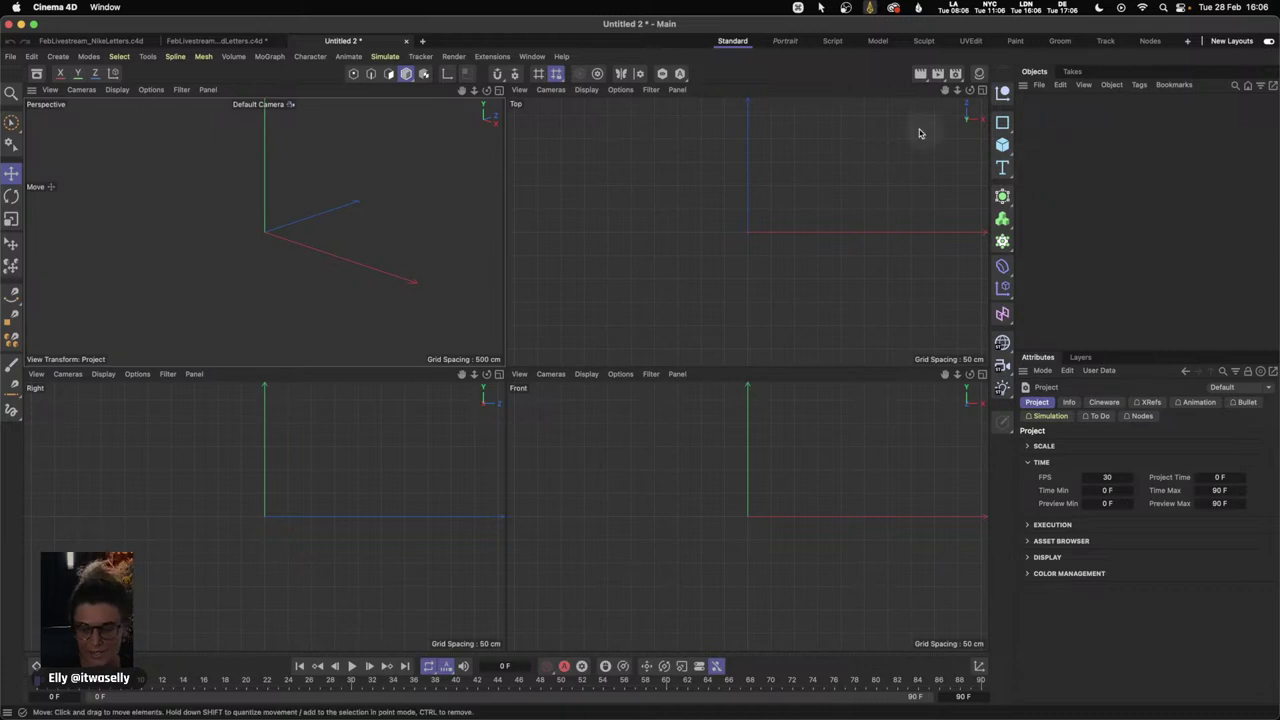
{"action": "left_click", "coordinate": [982, 373]}
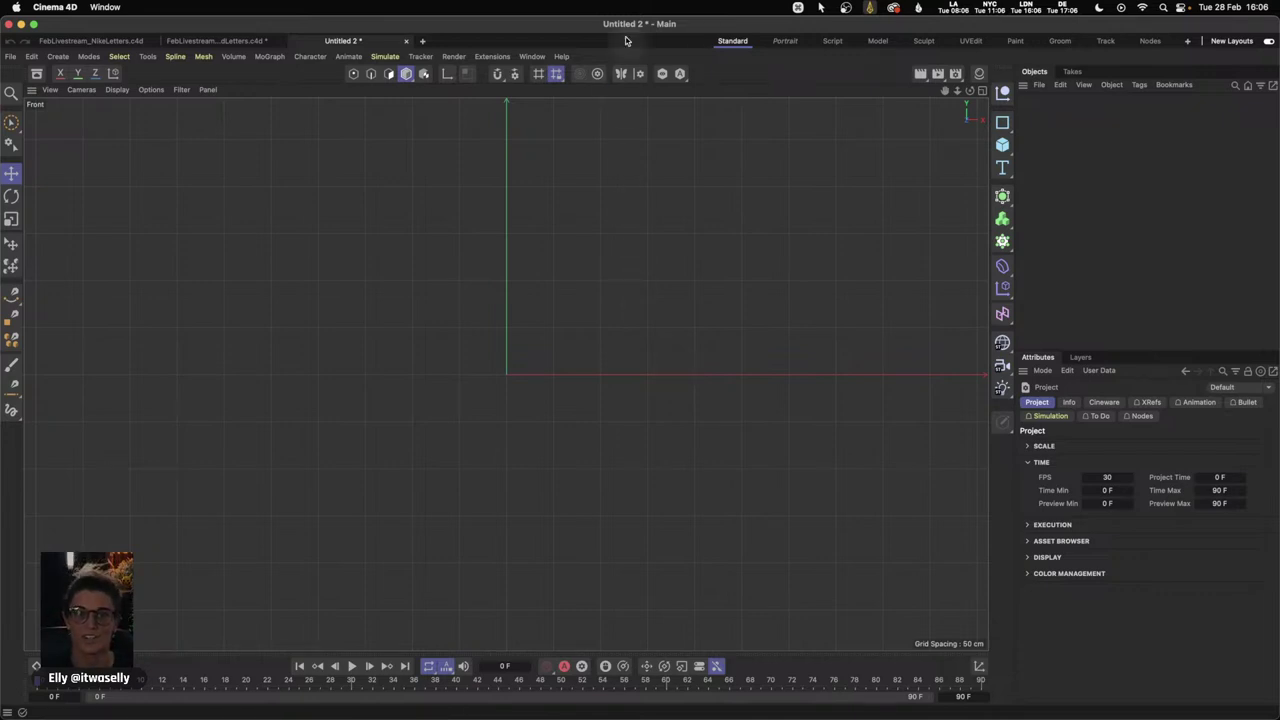
{"action": "key", "text": "n"}
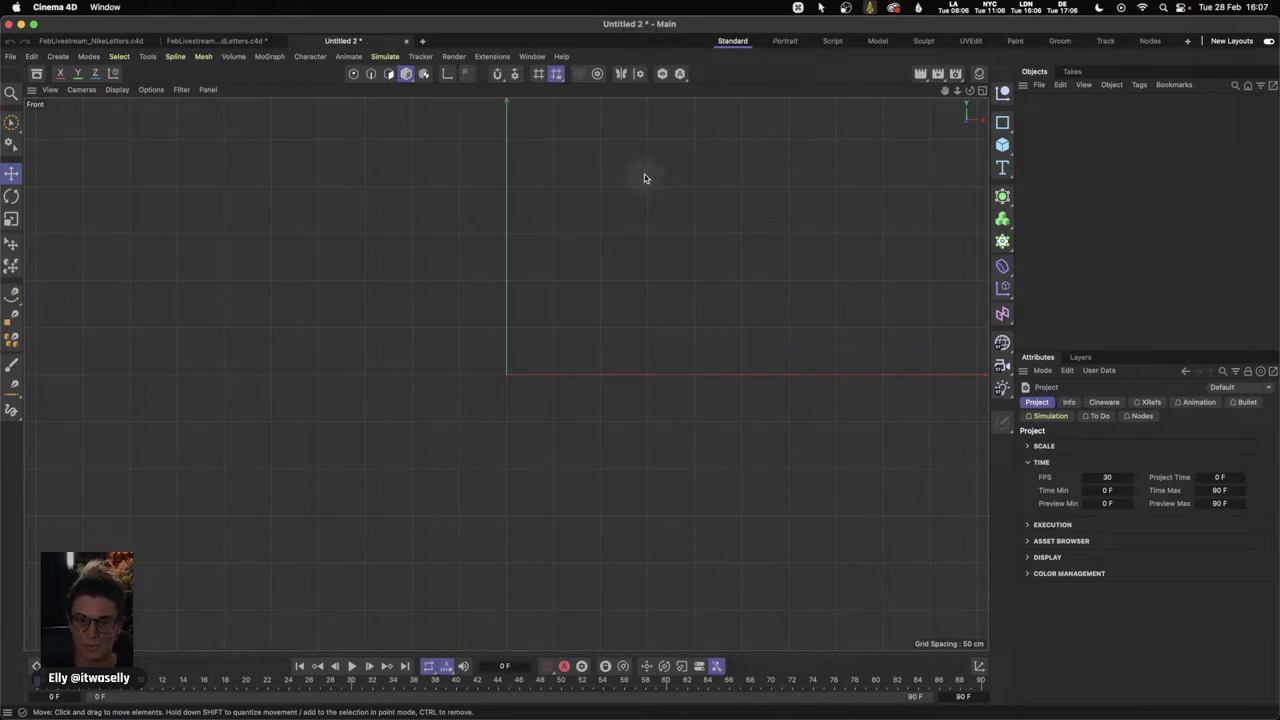
- Add a Capsule primitive and set its radius to 30 cm
{"action": "left_click", "coordinate": [1002, 145]}
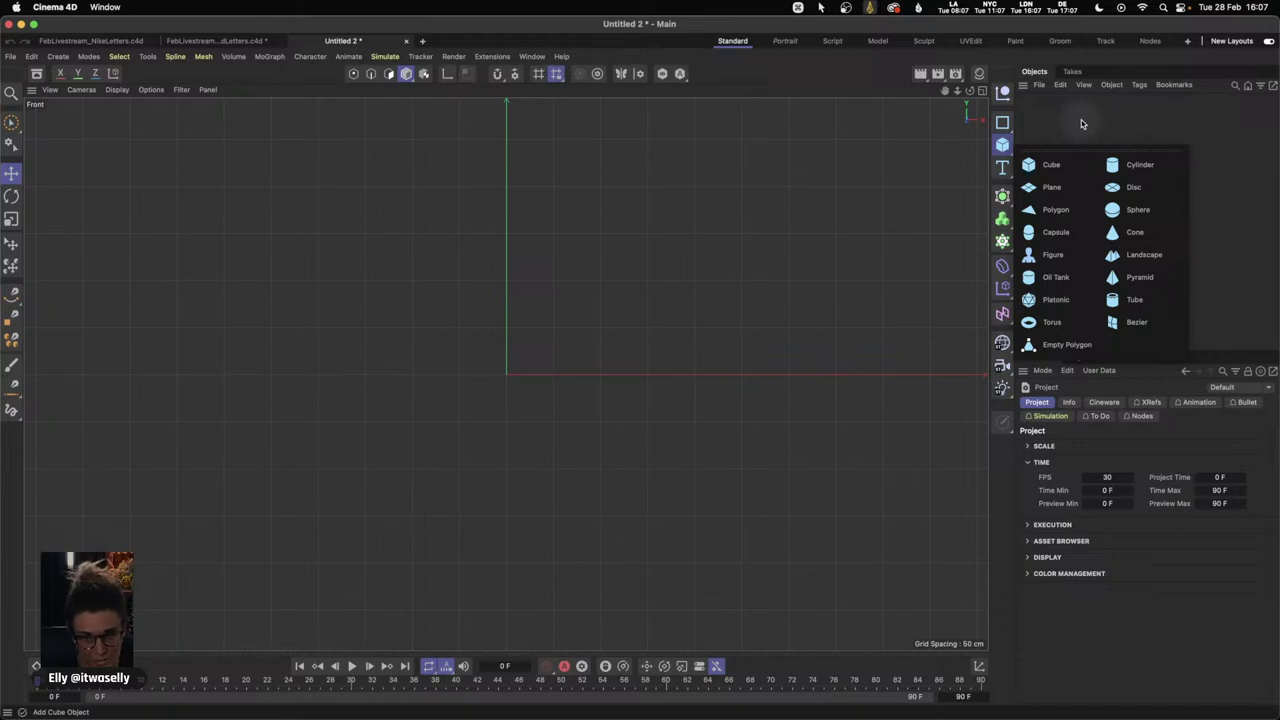
{"action": "left_click", "coordinate": [1058, 232]}
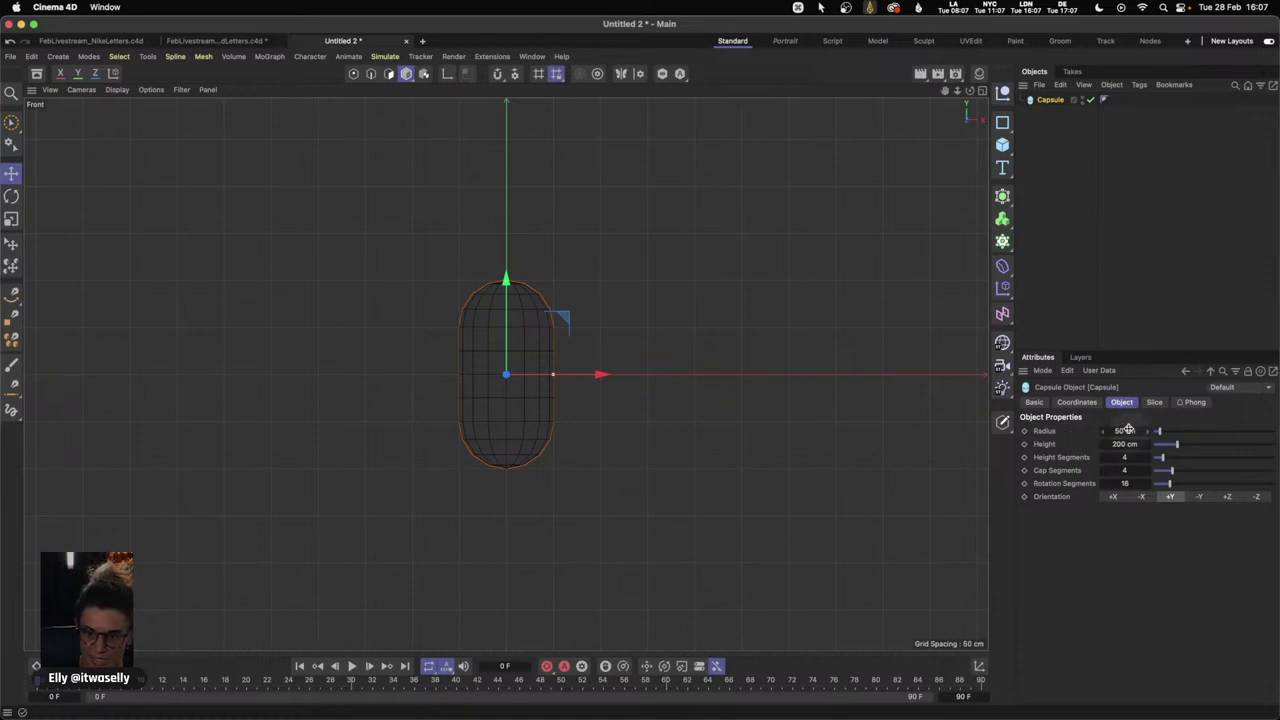
{"action": "left_click", "coordinate": [1127, 430]}
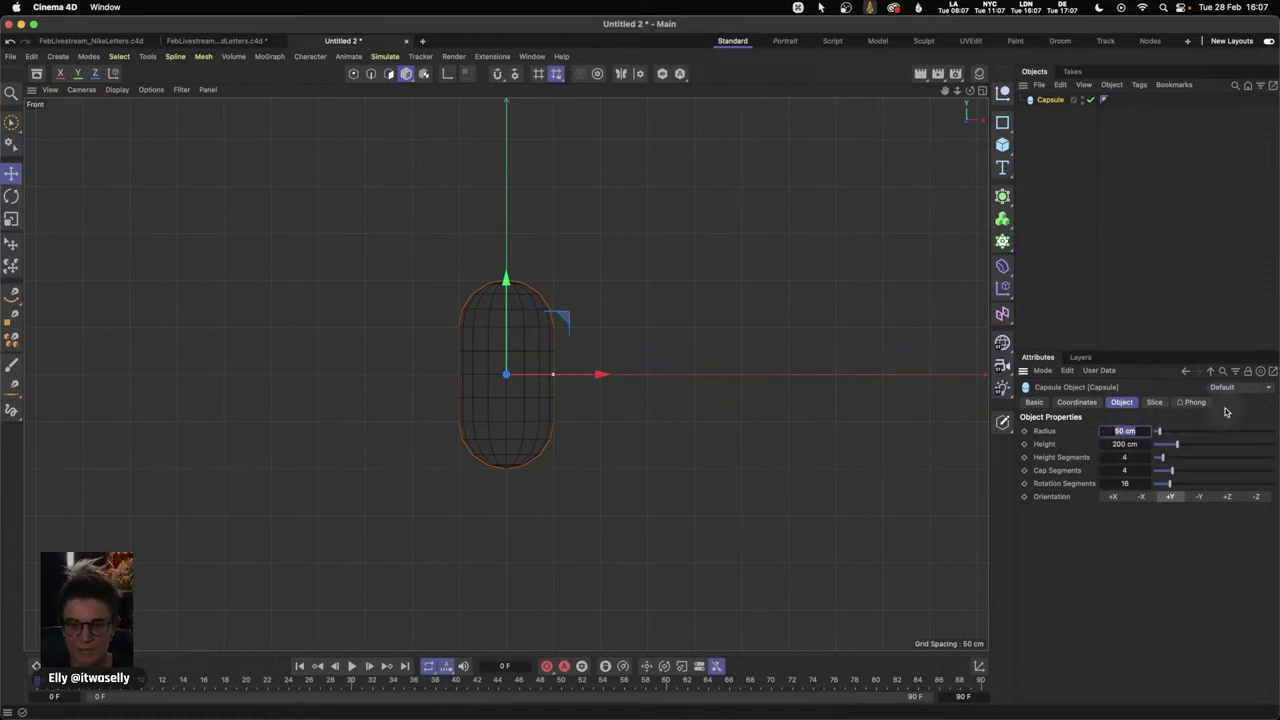
{"action": "type", "text": "30"}
{"action": "key", "text": "Return"}
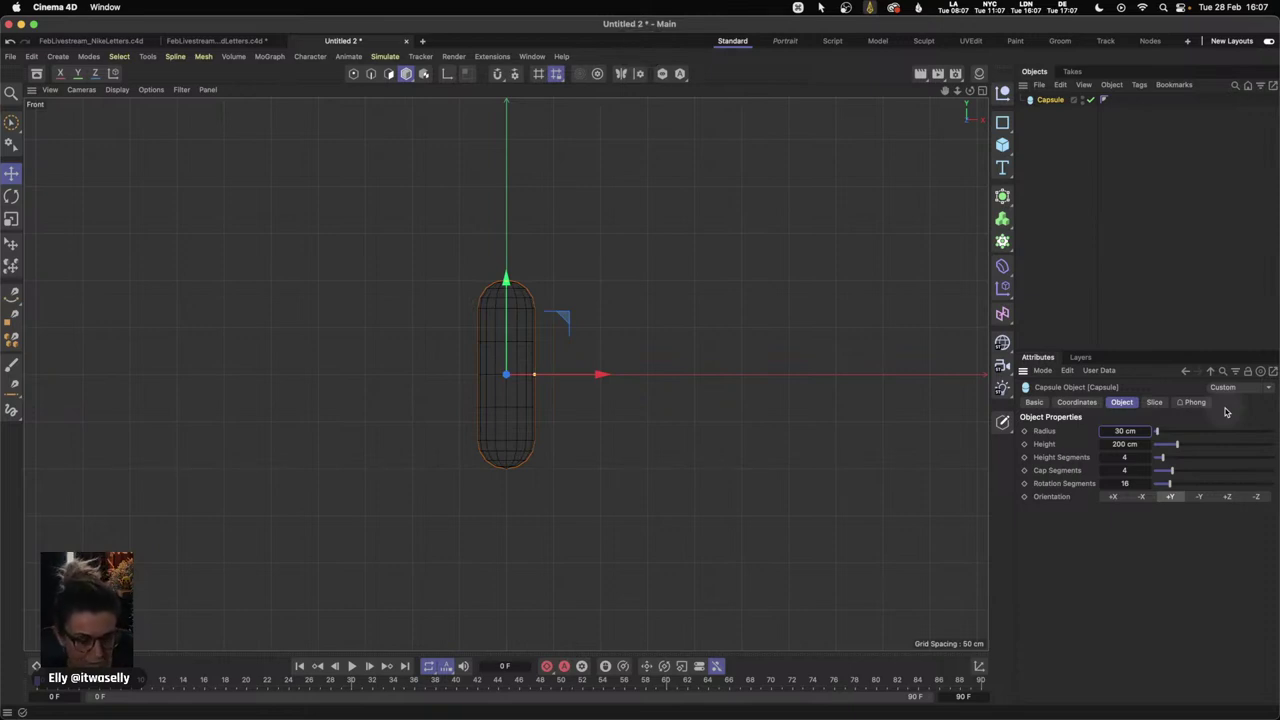
- Set the capsule to 40 height segments, 20 cap segments and 100 rotation segments
{"action": "key", "text": "2"}
{"action": "left_click_drag", "start_coordinate": [527, 352], "coordinate": [575, 350]}
{"action": "left_click", "coordinate": [1050, 100]}
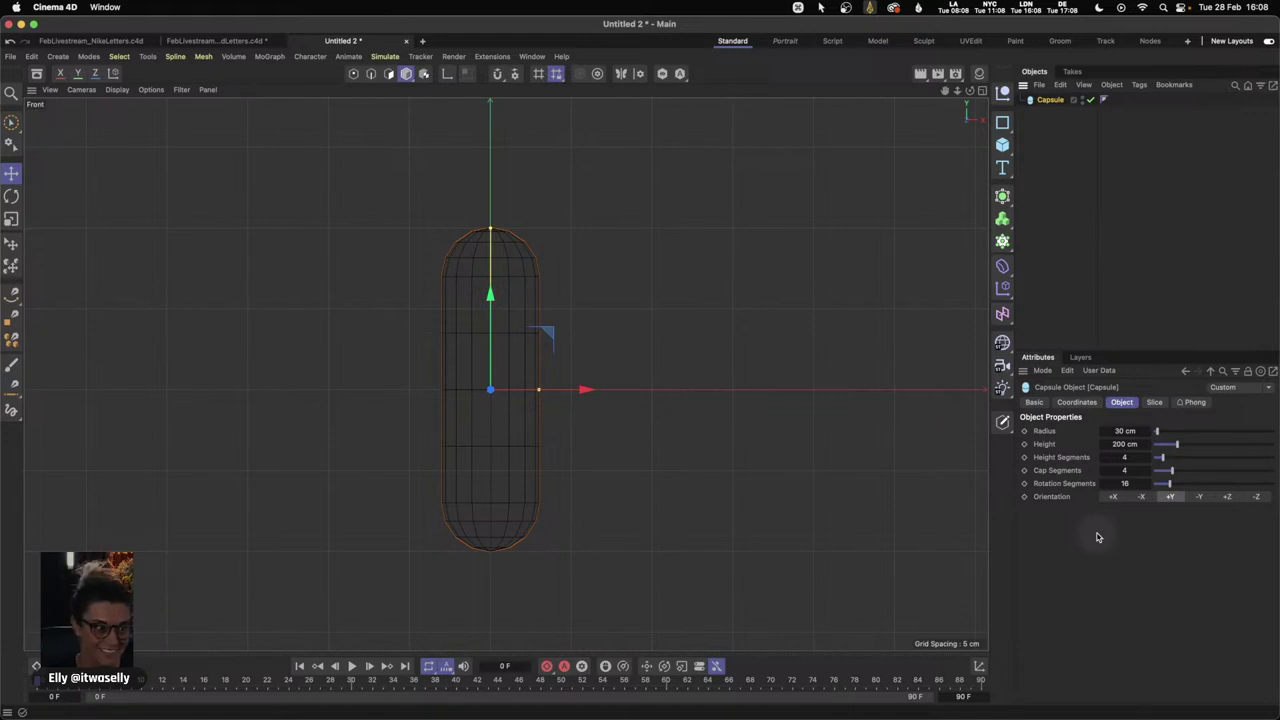
{"action": "double_click", "coordinate": [1125, 457]}
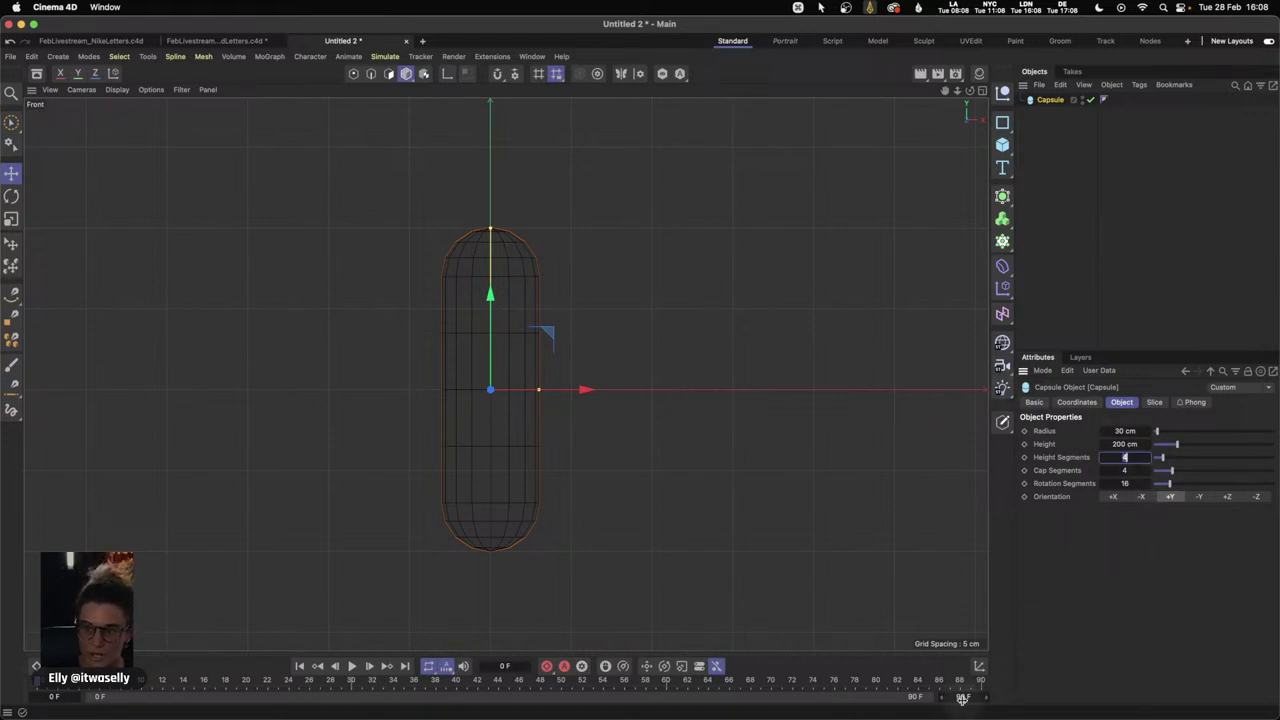
{"action": "type", "text": "40"}
{"action": "key", "text": "Tab"}
{"action": "type", "text": "20"}
{"action": "key", "text": "Tab"}
{"action": "type", "text": "100"}
{"action": "key", "text": "Return"}
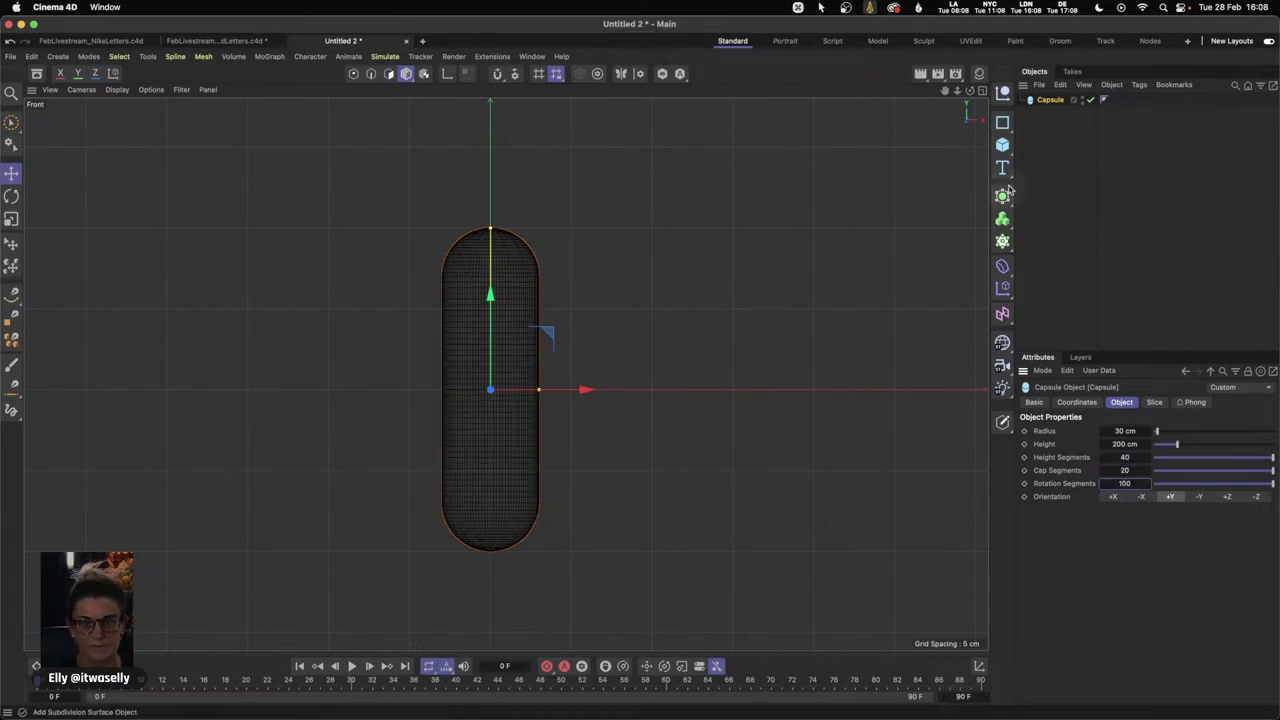
- Copy the capsule and paste two duplicates of it in place
{"action": "left_click", "coordinate": [1058, 102]}
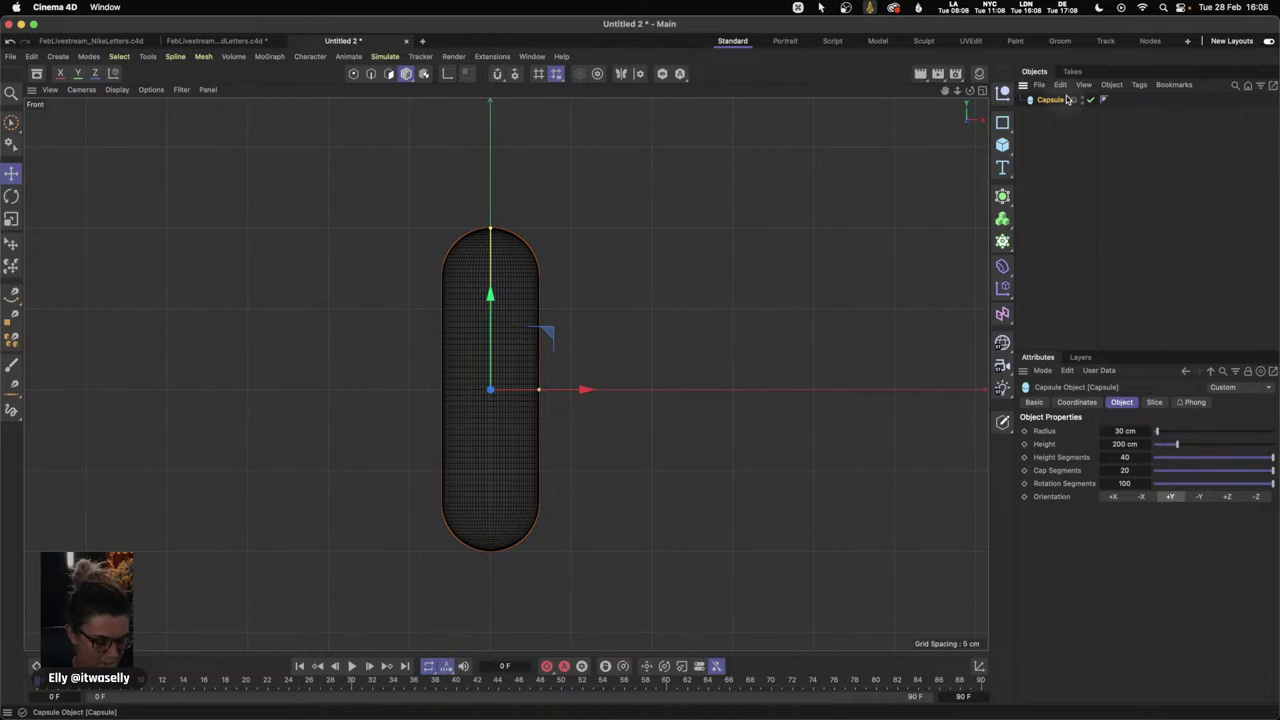
{"action": "key", "text": "super+c"}
{"action": "key", "text": "super+v"}
{"action": "key", "text": "super+v"}
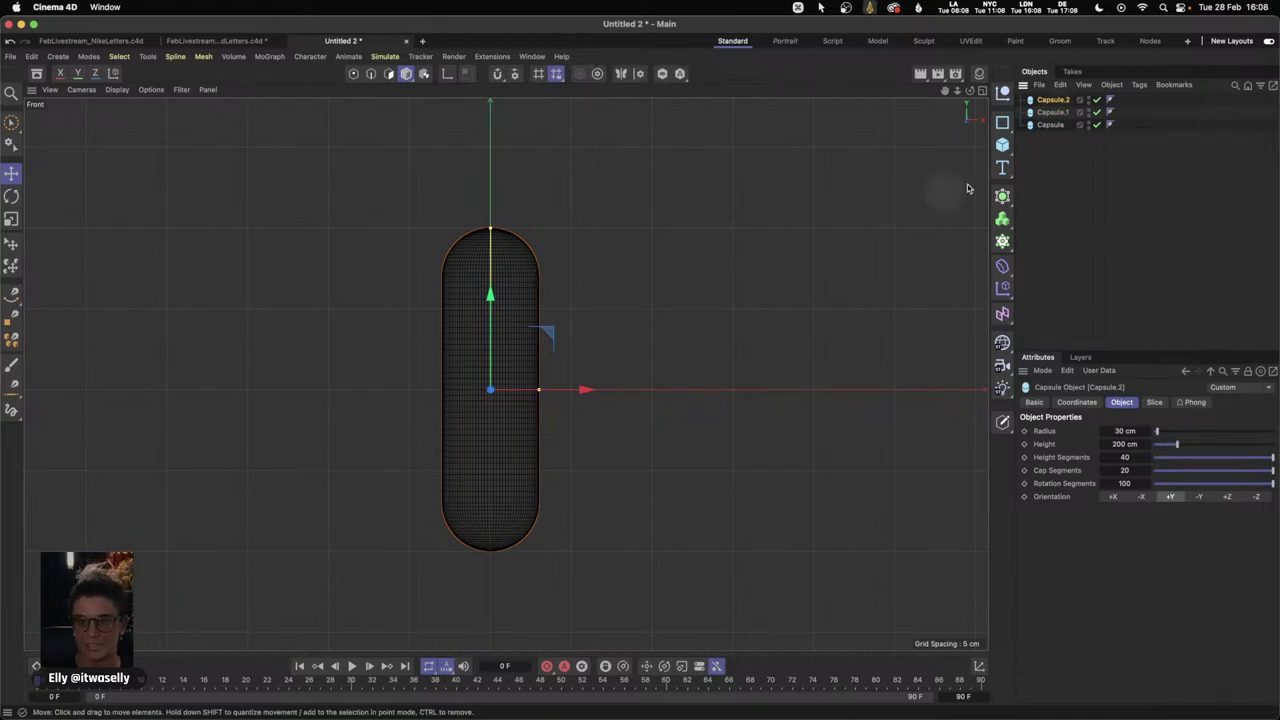
- Rotate Capsule.1 counterclockwise in the Front view into the diagonal of a letter N, using quantized rotation
{"action": "left_click", "coordinate": [1052, 112]}
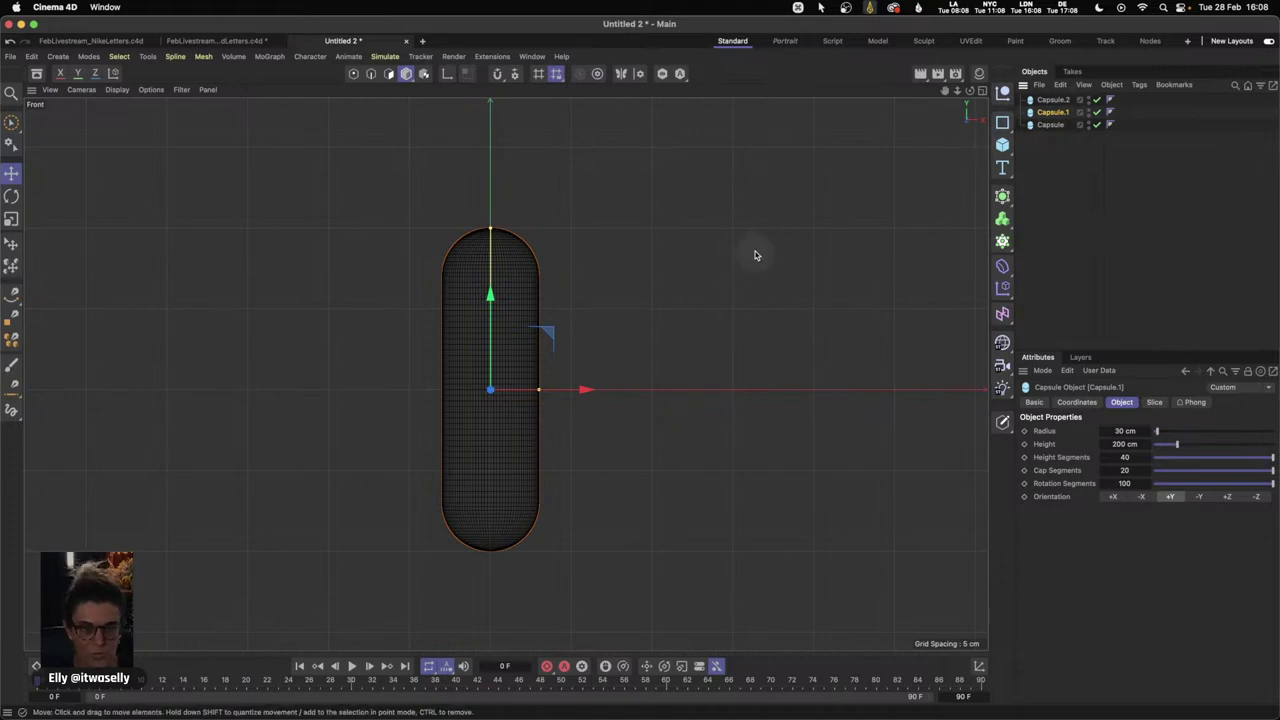
{"action": "key", "text": "r"}
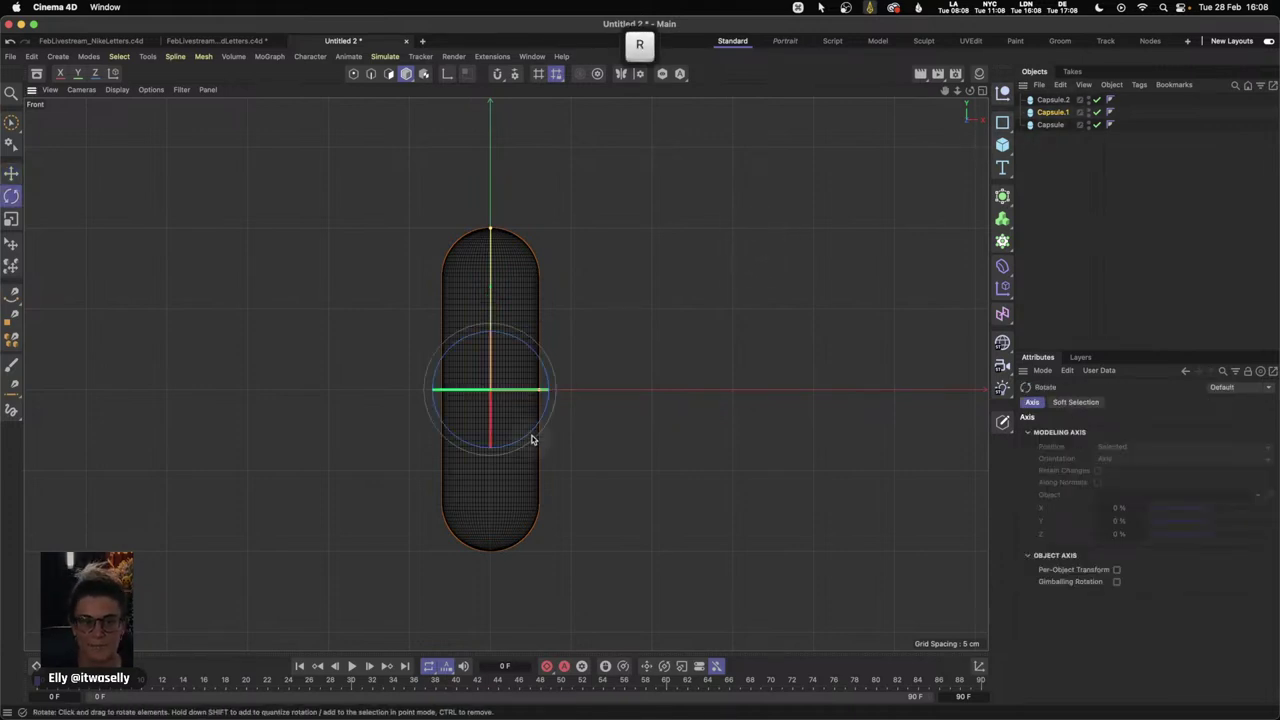
{"action": "left_click_drag", "start_coordinate": [529, 438], "coordinate": [566, 414], "text": "shift"}
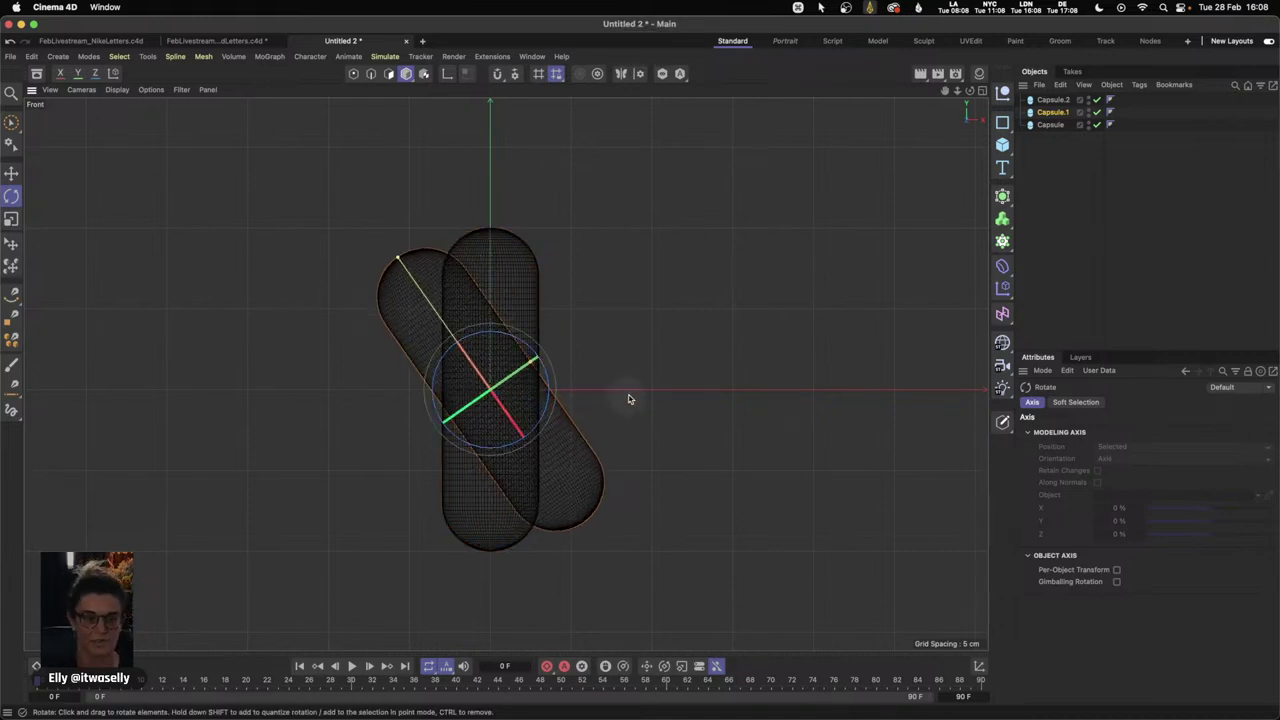
- Set the height of the diagonal capsule to 226 cm
{"action": "left_click", "coordinate": [1053, 112]}
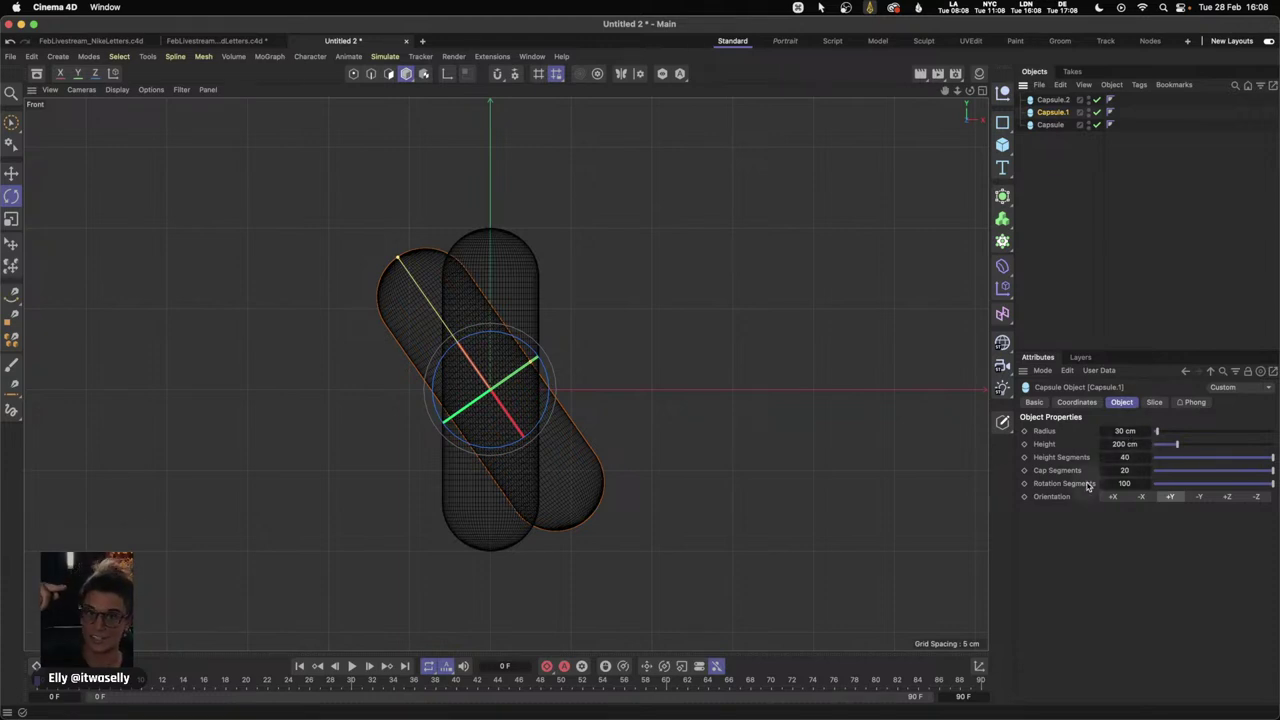
{"action": "left_click", "coordinate": [1128, 444]}
{"action": "type", "text": "220"}
{"action": "key", "text": "Return"}
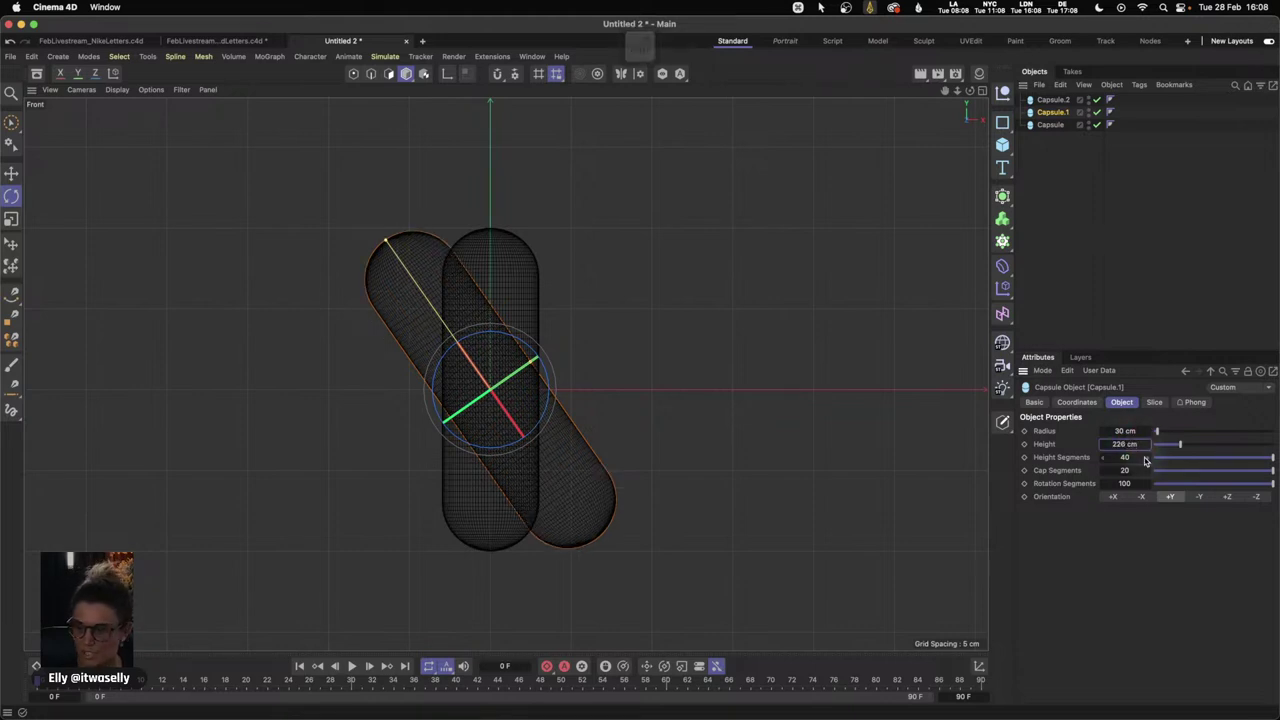
- Switch the move axes to world coordinates and shift the diagonal capsule along X until its upper end overlaps the upright capsule's top
{"action": "left_click", "coordinate": [1062, 118]}
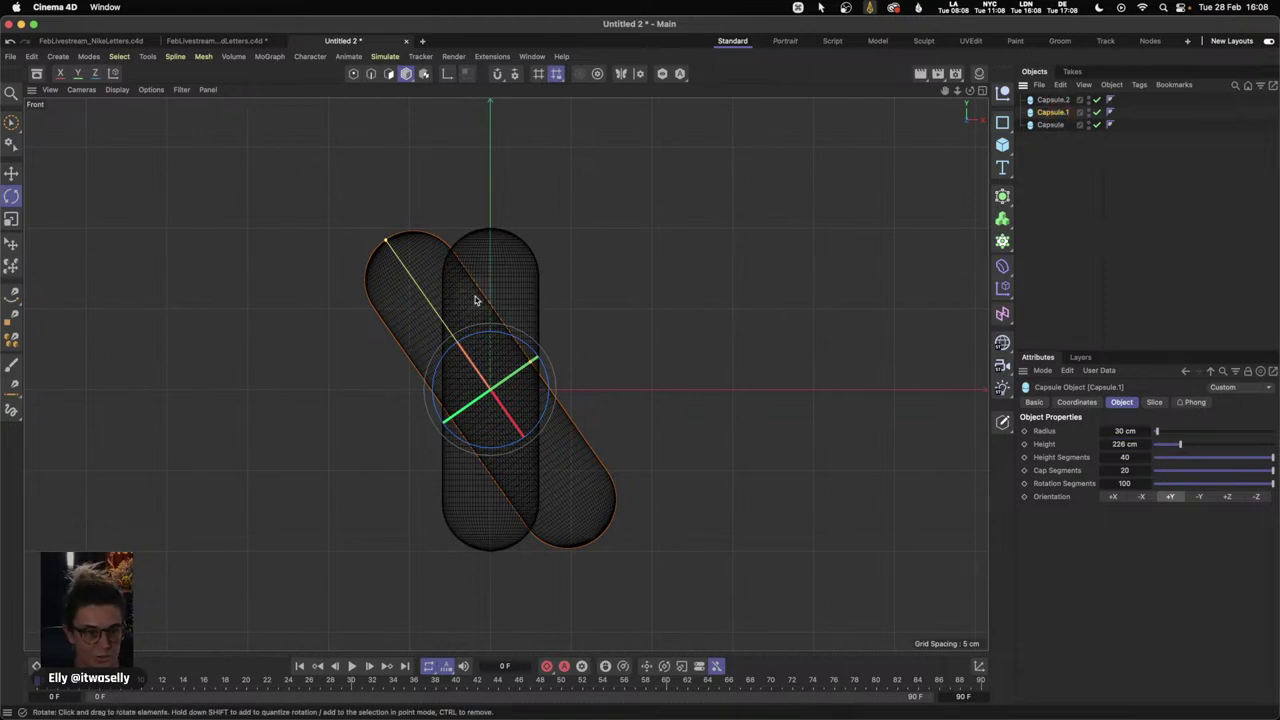
{"action": "left_click", "coordinate": [11, 173]}
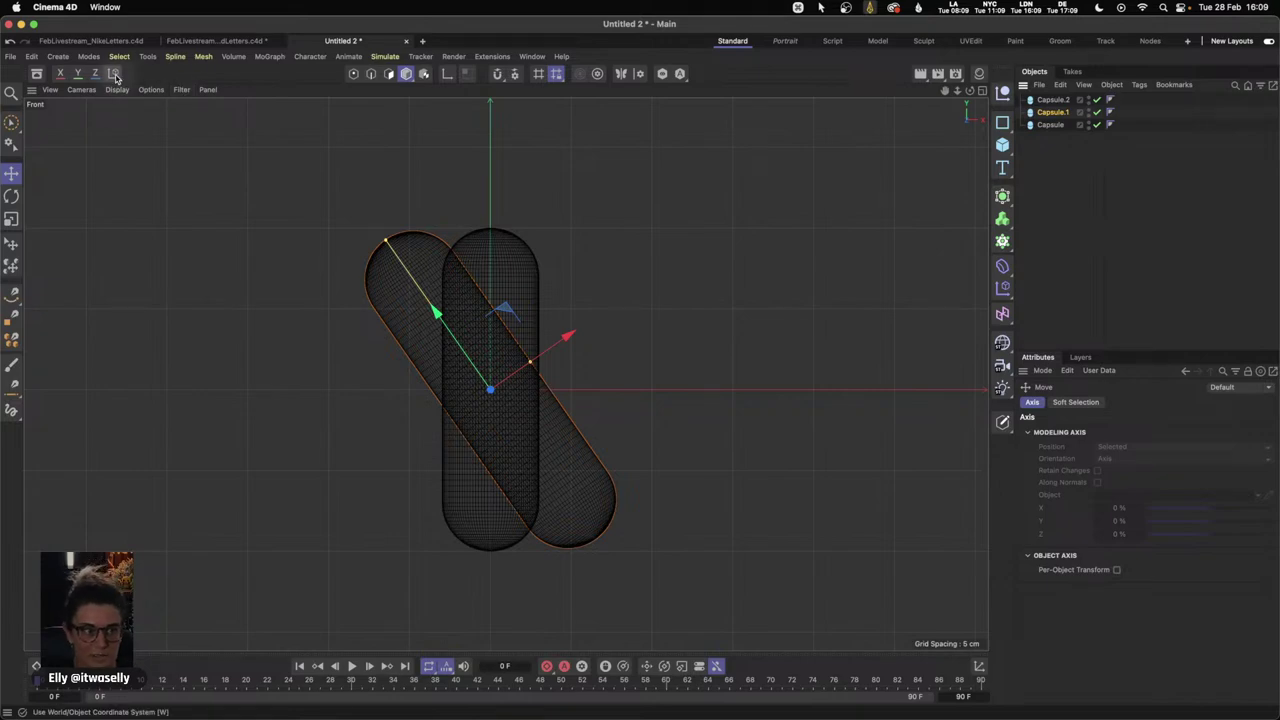
{"action": "scroll", "coordinate": [115, 77], "scroll_direction": "up", "scroll_amount": 5, "text": "ctrl+alt"}
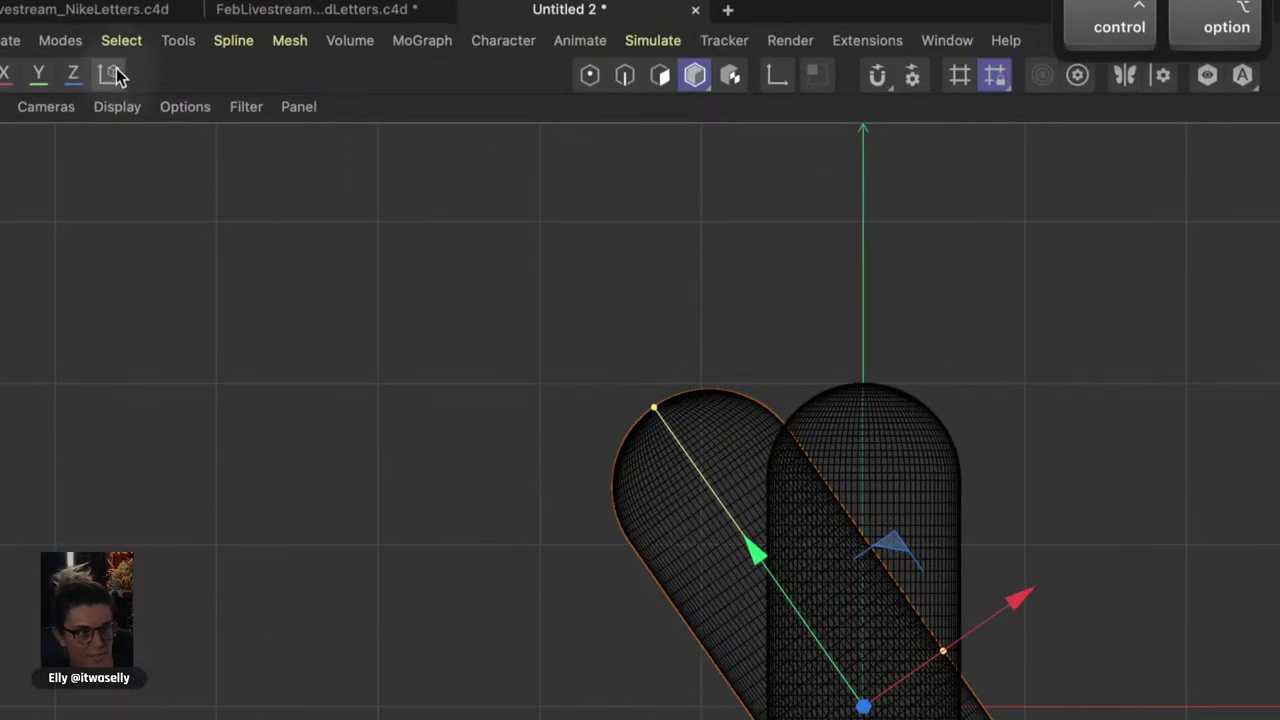
{"action": "scroll", "coordinate": [111, 73], "scroll_direction": "down", "scroll_amount": 5, "text": "ctrl+alt"}
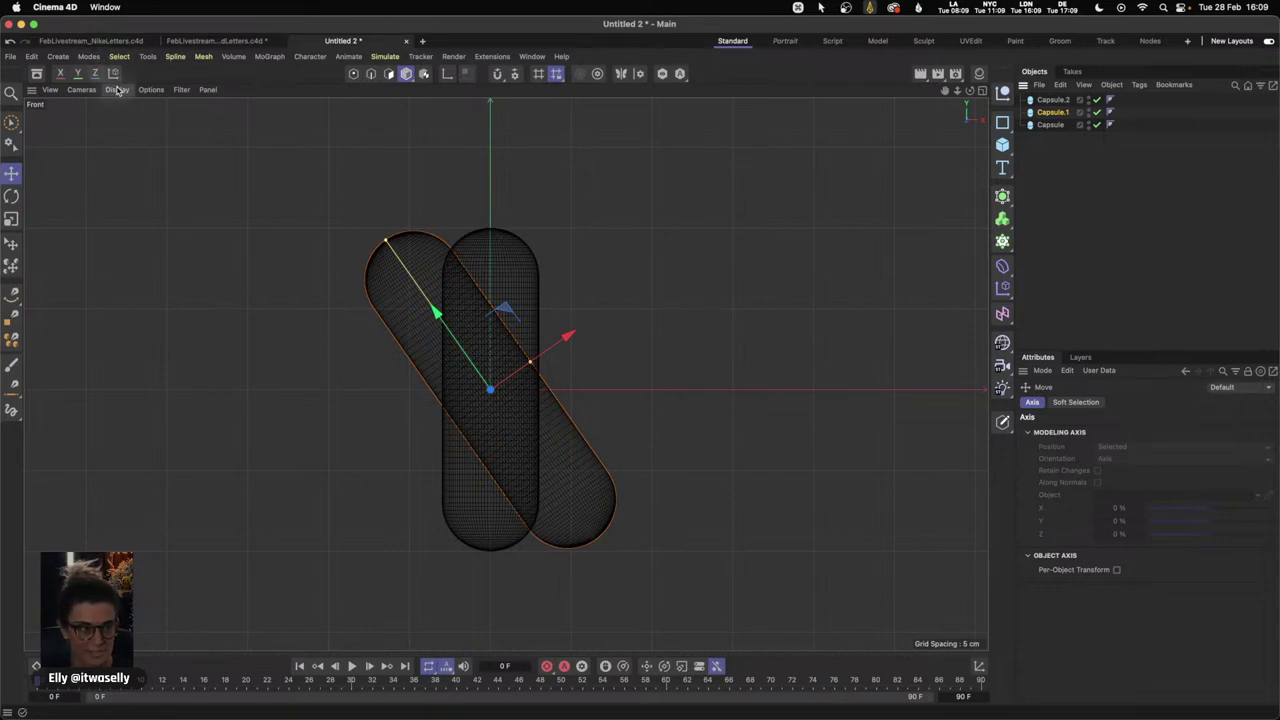
{"action": "left_click", "coordinate": [115, 77]}
{"action": "mouse_move", "coordinate": [583, 391]}
{"action": "left_mouse_down", "text": "alt"}
{"action": "mouse_move", "coordinate": [620, 383]}
{"action": "mouse_move", "coordinate": [573, 390]}
{"action": "mouse_move", "coordinate": [670, 394]}
{"action": "mouse_move", "coordinate": [610, 395]}
{"action": "mouse_move", "coordinate": [759, 420]}
{"action": "left_mouse_up", "text": "alt"}
- Move Capsule.2 along X to the diagonal's lower end as the second upright of the N, and show all four views
{"action": "left_click", "coordinate": [1052, 100]}
{"action": "scroll", "coordinate": [760, 420], "scroll_direction": "up", "scroll_amount": 2}
{"action": "scroll", "coordinate": [746, 427], "scroll_direction": "up", "scroll_amount": 1}
{"action": "left_click_drag", "start_coordinate": [675, 386], "coordinate": [733, 391]}
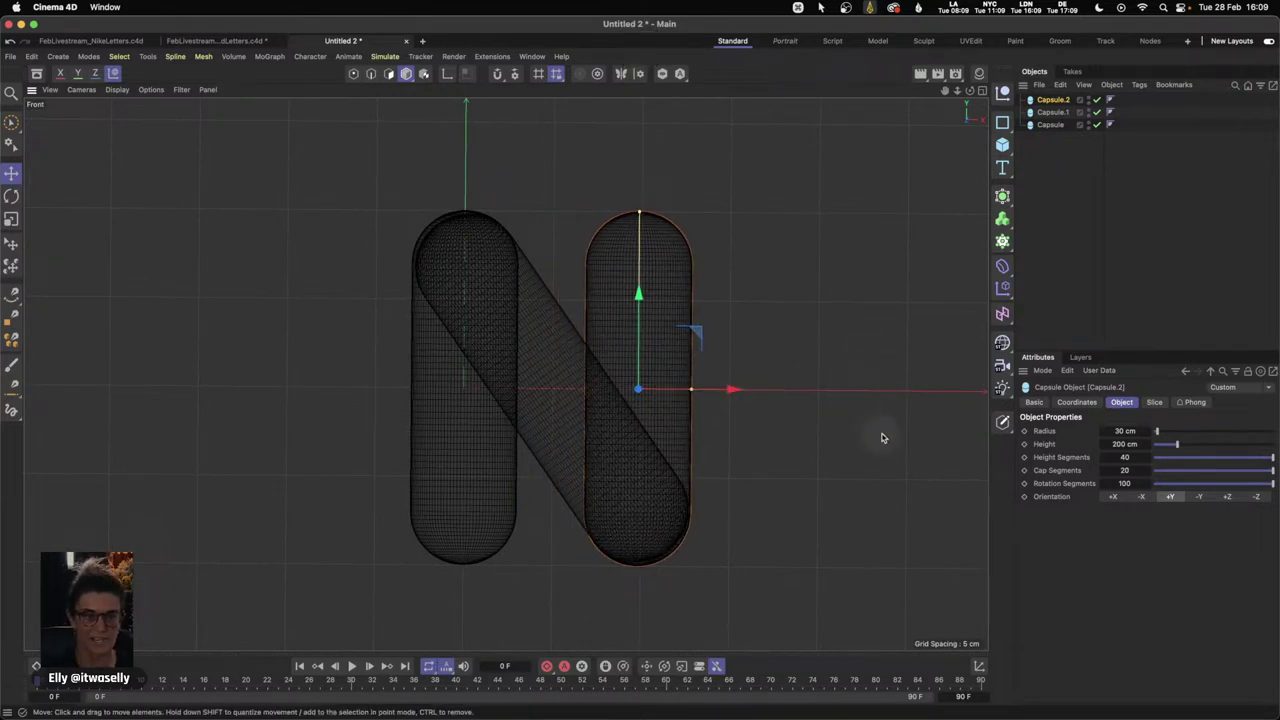
{"action": "left_click", "coordinate": [982, 91]}
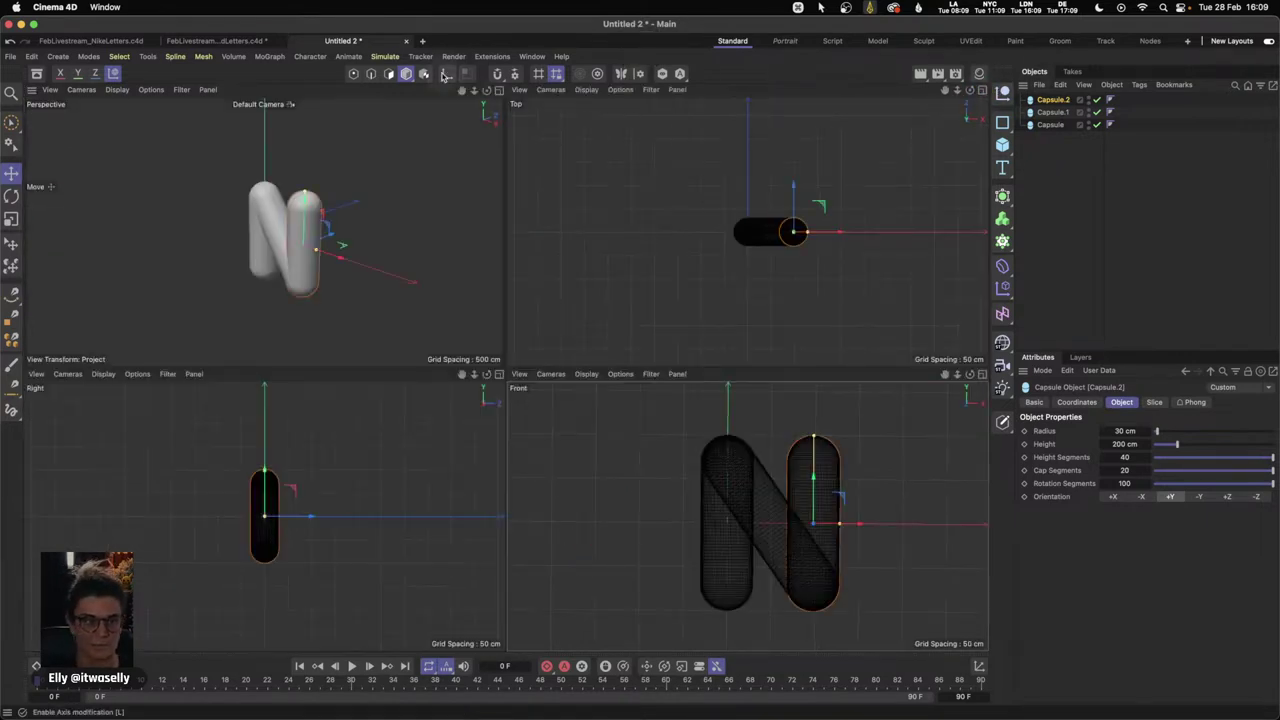
- Maximize the Perspective view facing the capsule N, deselect everything, and add a Volume Builder to the scene
{"action": "left_click", "coordinate": [496, 90]}
{"action": "key", "text": "3"}
{"action": "left_click_drag", "start_coordinate": [568, 411], "coordinate": [658, 403]}
{"action": "left_click", "coordinate": [690, 464]}
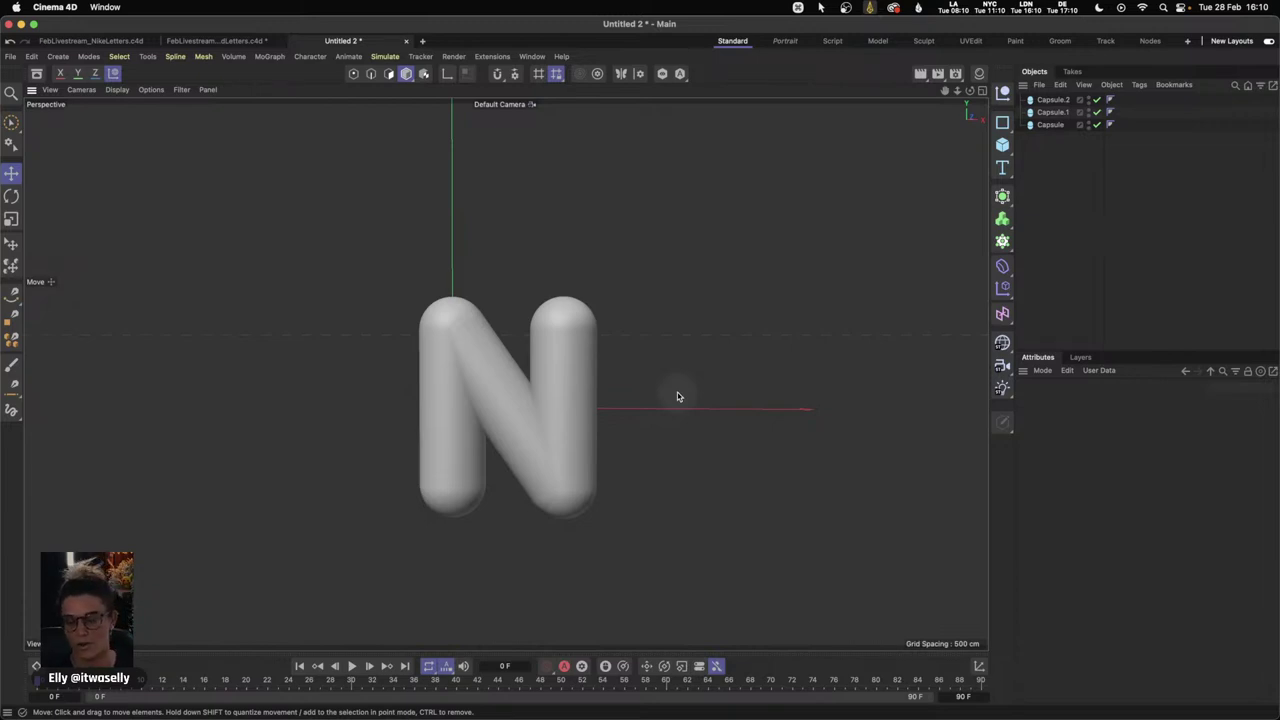
{"action": "left_click", "coordinate": [1004, 222]}
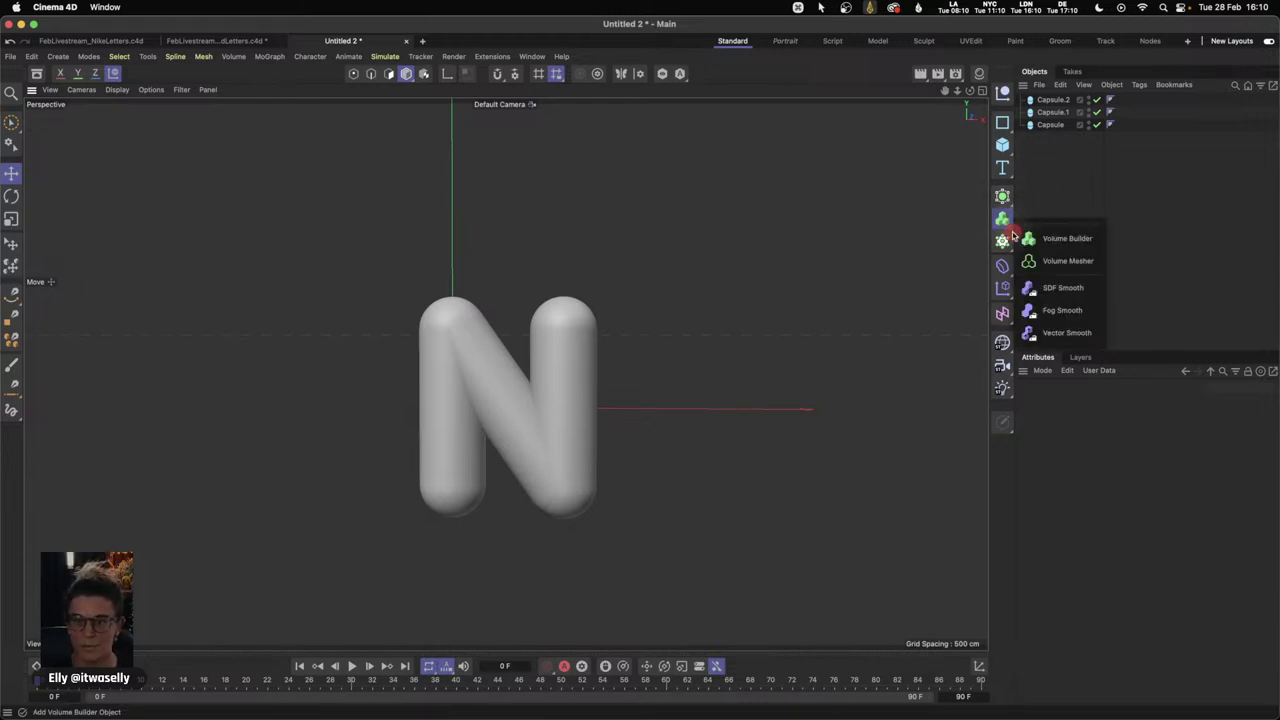
{"action": "left_click", "coordinate": [1068, 240]}
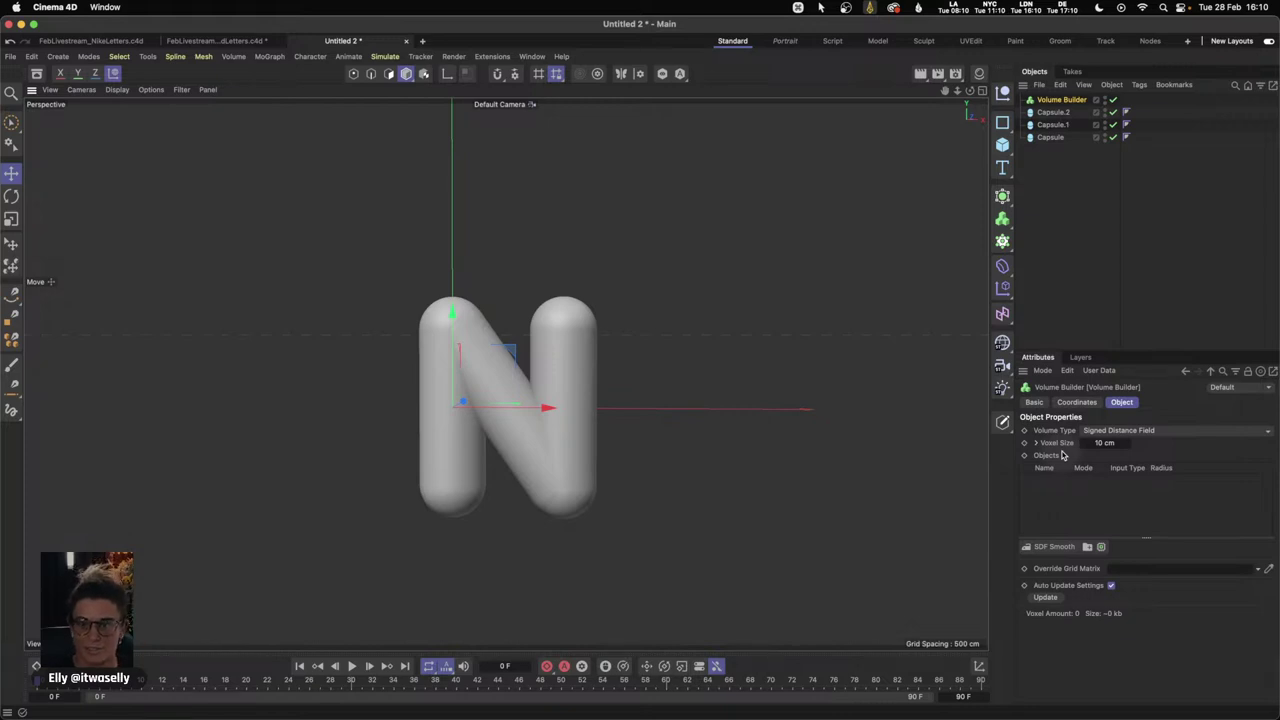
- Enlarge the icons of the entries in the Object Manager
{"action": "left_click", "coordinate": [1051, 154]}
{"action": "left_click", "coordinate": [1062, 100]}
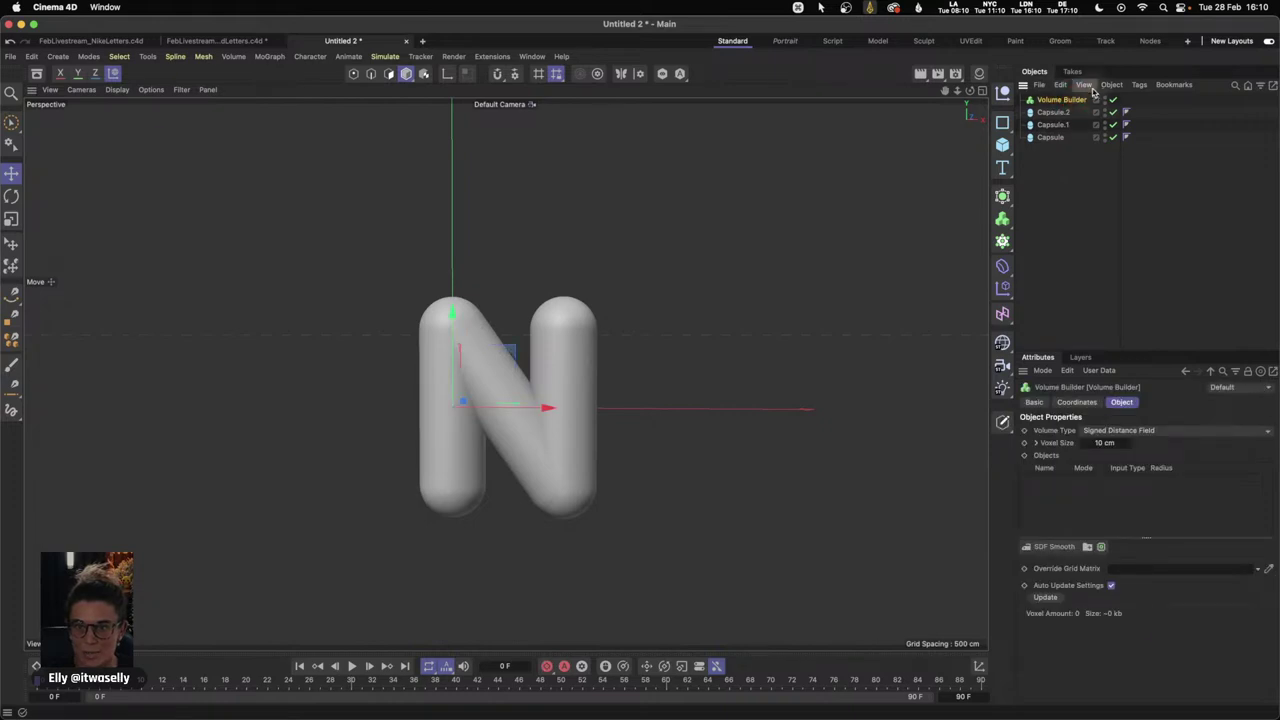
{"action": "left_click", "coordinate": [1084, 85]}
{"action": "mouse_move", "coordinate": [1140, 118]}
{"action": "left_click", "coordinate": [1200, 130]}
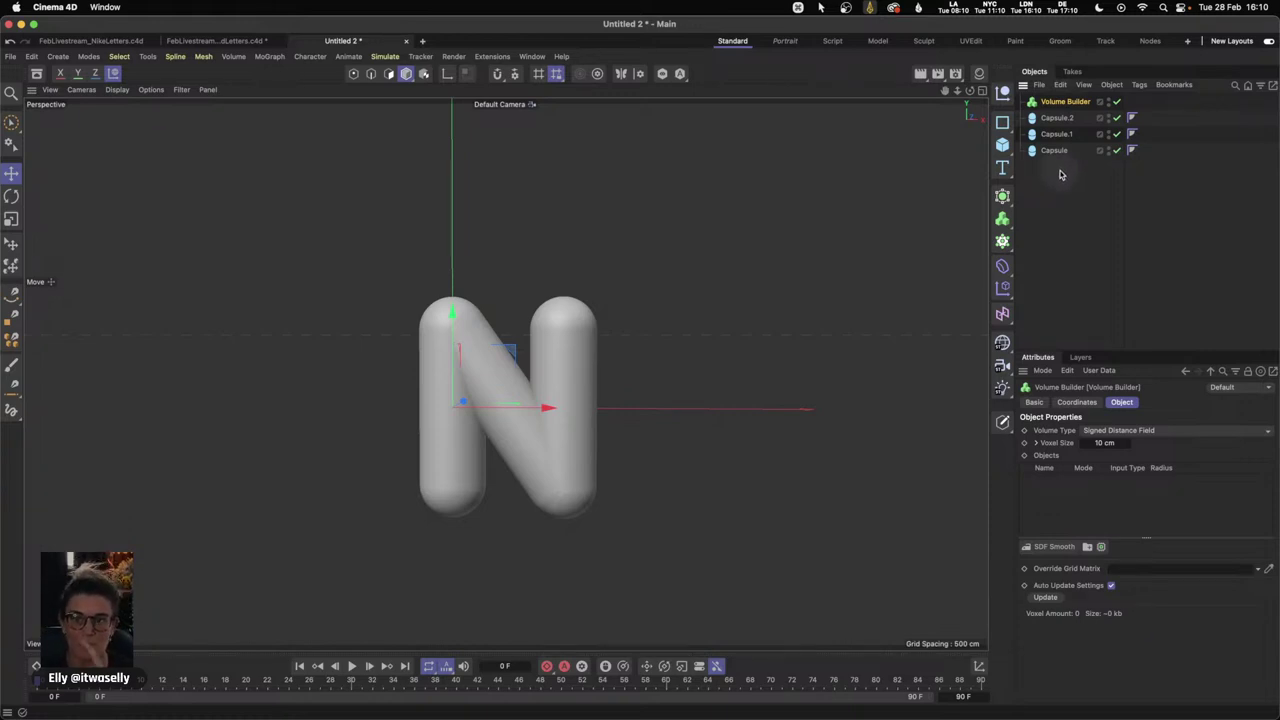
- Nest the three capsules under the Volume Builder, and nest the builder under a new Volume Mesher
{"action": "left_click_drag", "start_coordinate": [1061, 176], "coordinate": [1063, 107]}
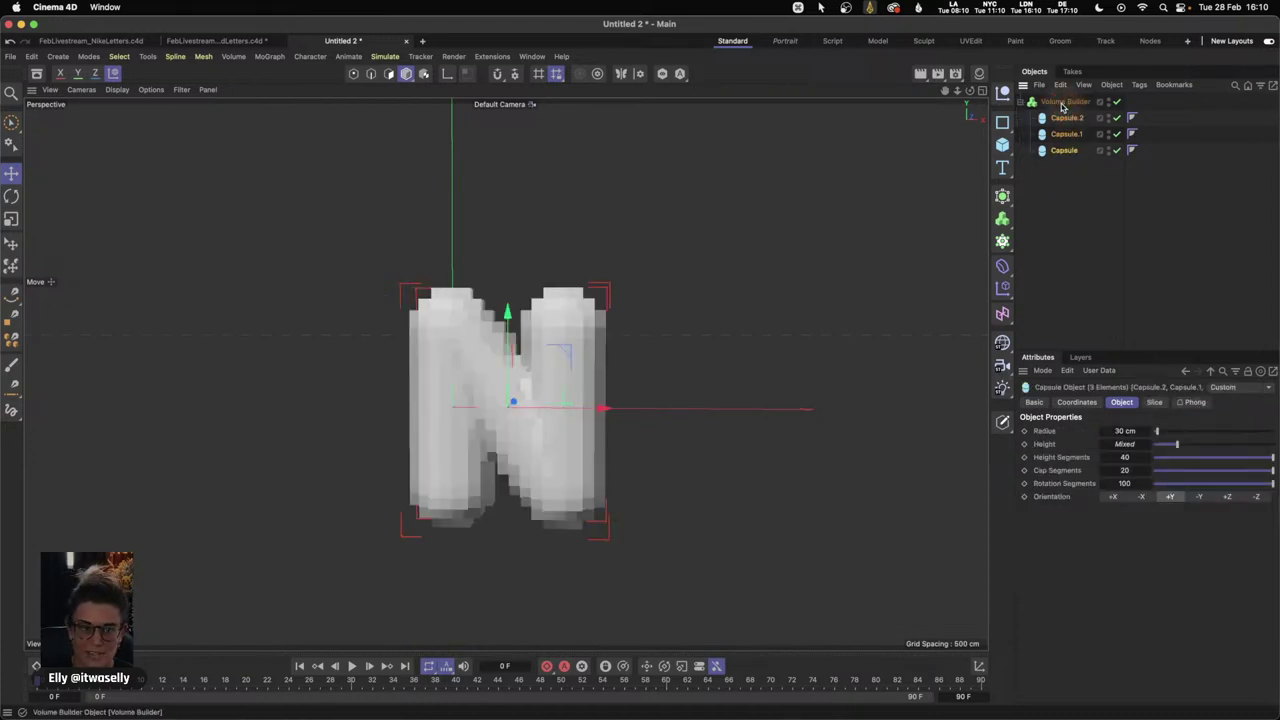
{"action": "left_click", "coordinate": [1064, 102]}
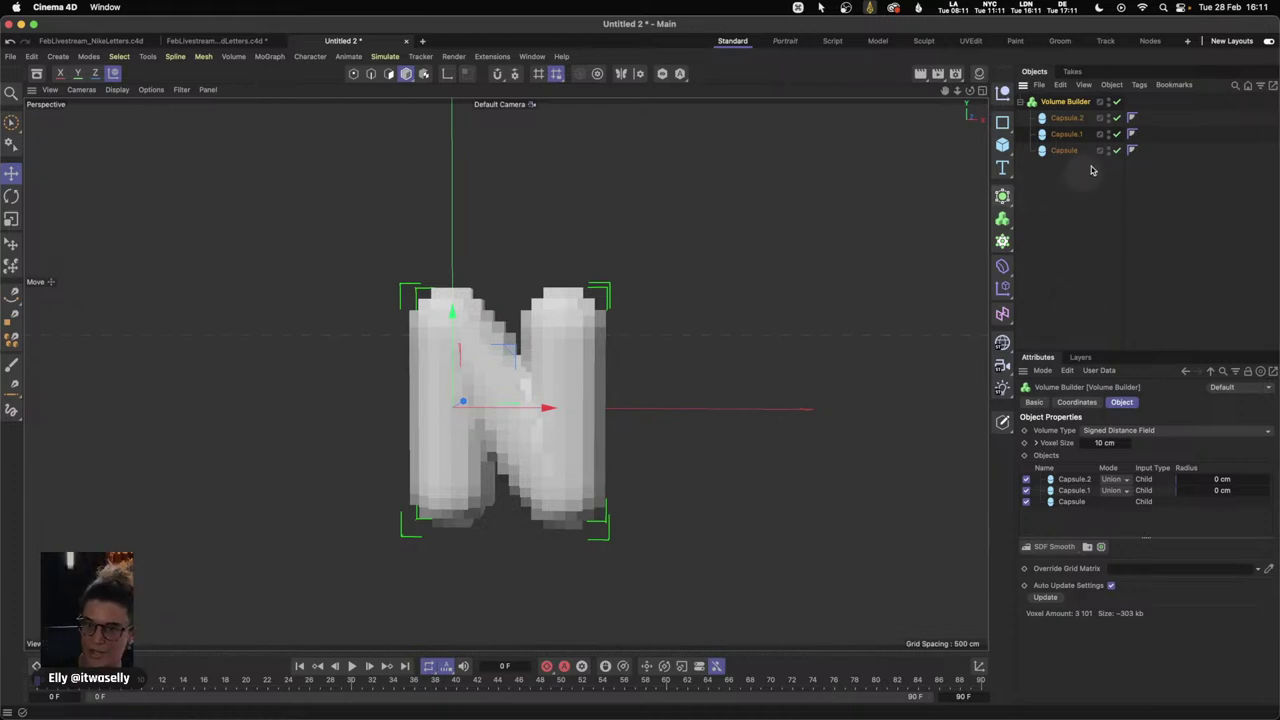
{"action": "left_click", "coordinate": [1002, 218]}
{"action": "left_click", "coordinate": [1065, 263]}
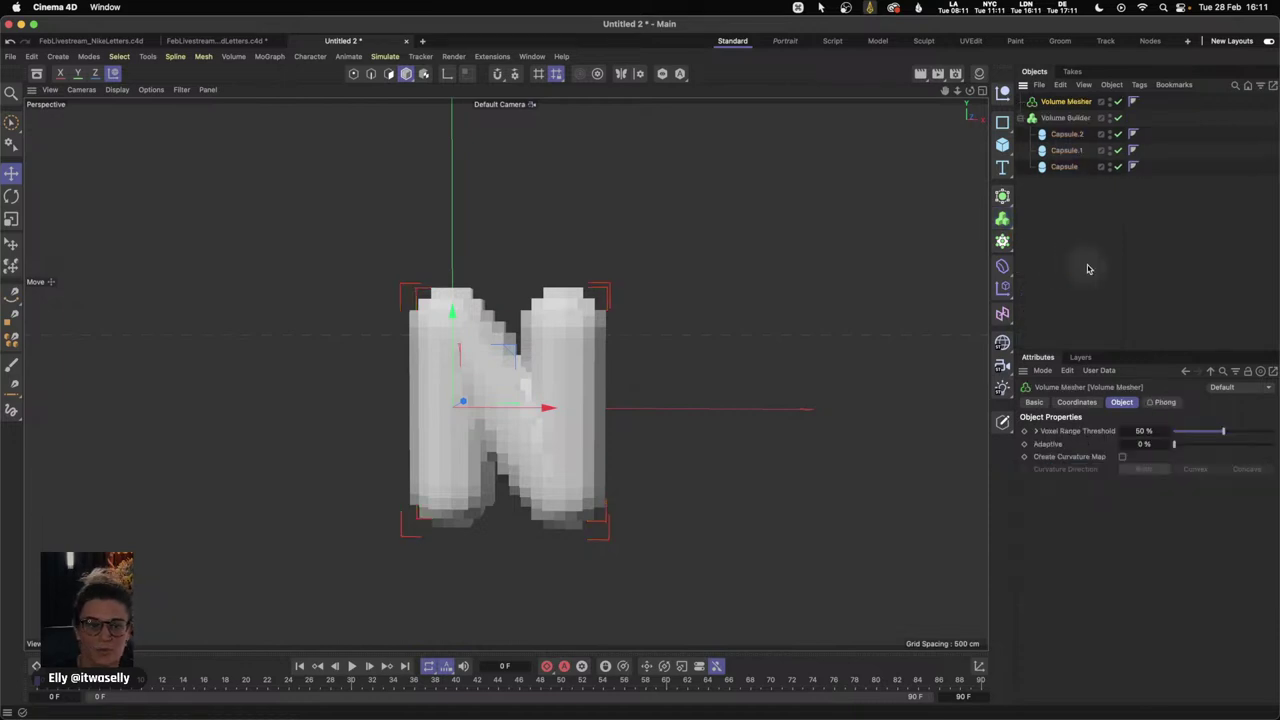
{"action": "left_click", "coordinate": [1002, 218]}
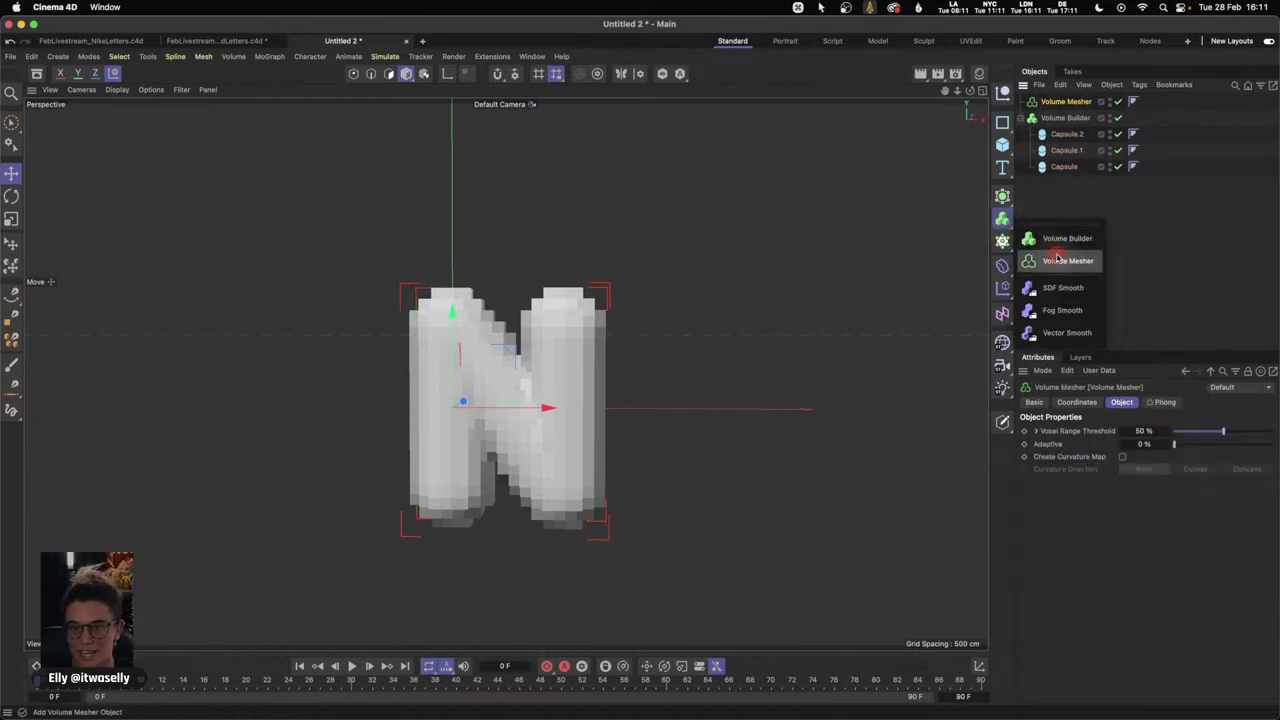
{"action": "left_click_drag", "start_coordinate": [1062, 122], "coordinate": [1072, 106]}
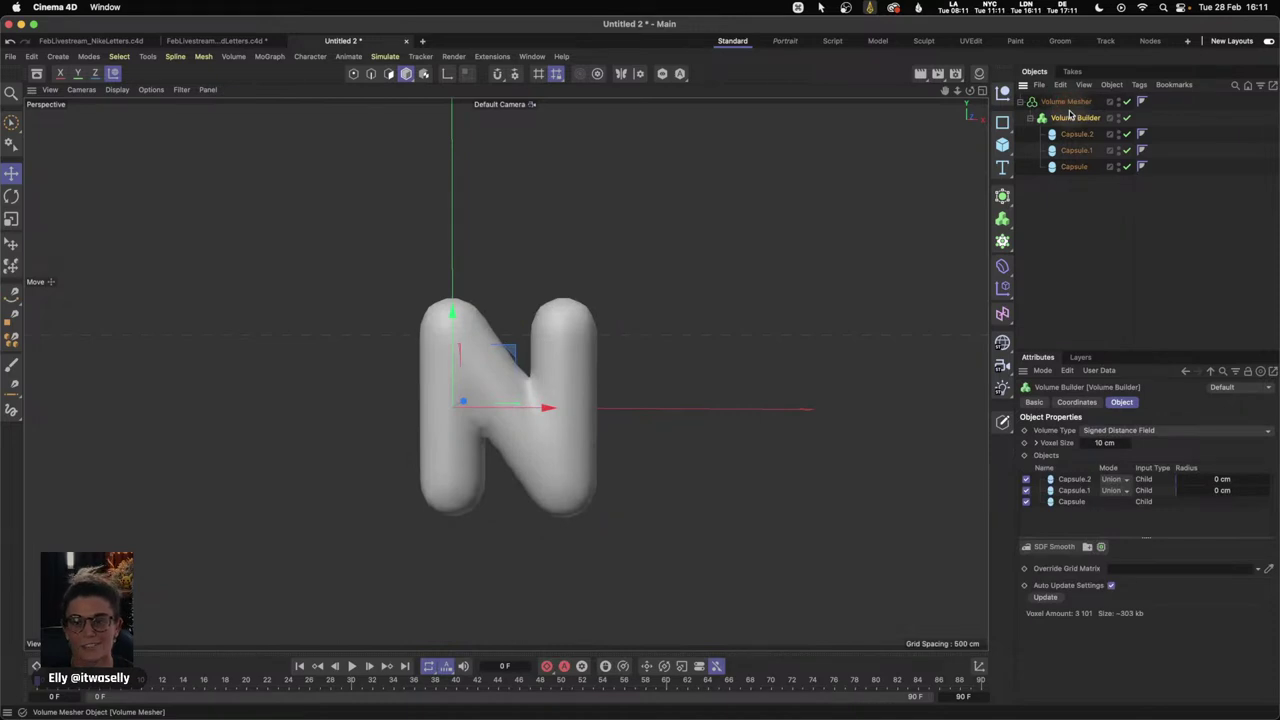
- Examine the meshed N up close, comparing its polygon flow with and without Gouraud shading lines
{"action": "left_click", "coordinate": [677, 426]}
{"action": "key", "text": "2"}
{"action": "left_click_drag", "start_coordinate": [563, 434], "coordinate": [597, 417]}
{"action": "key", "text": "2"}
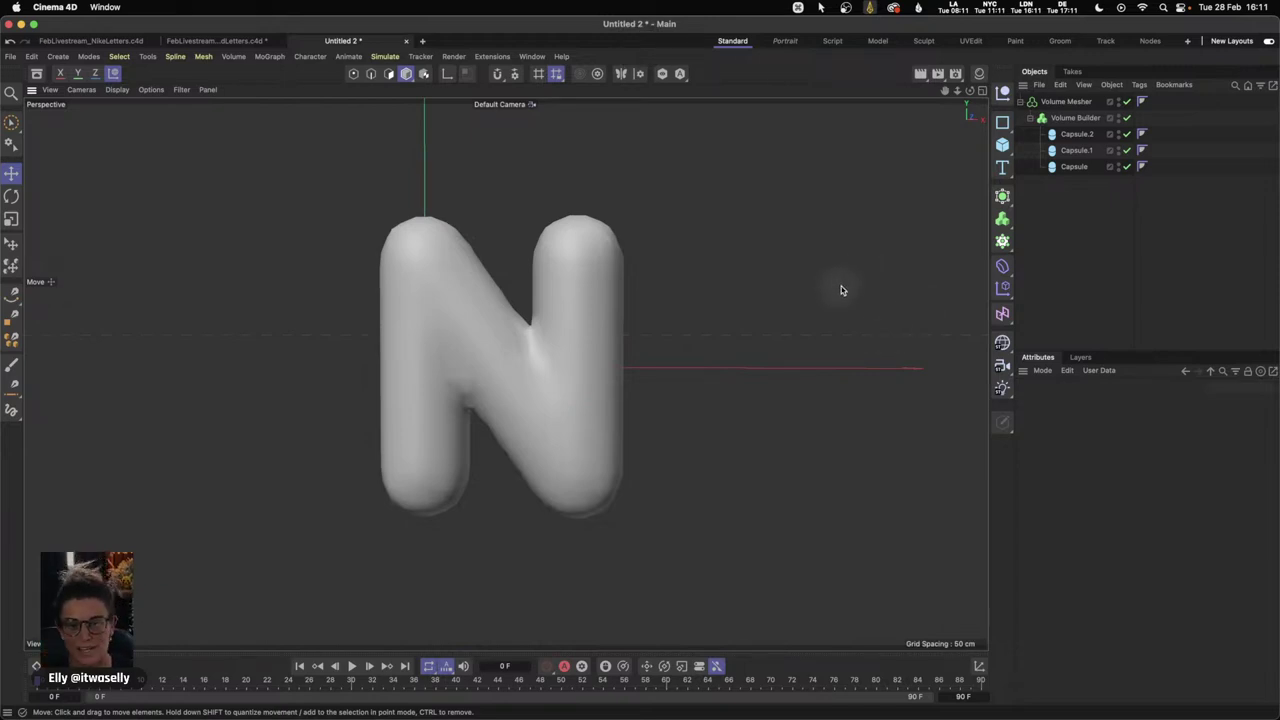
{"action": "key", "text": "n"}
{"action": "key", "text": "b"}
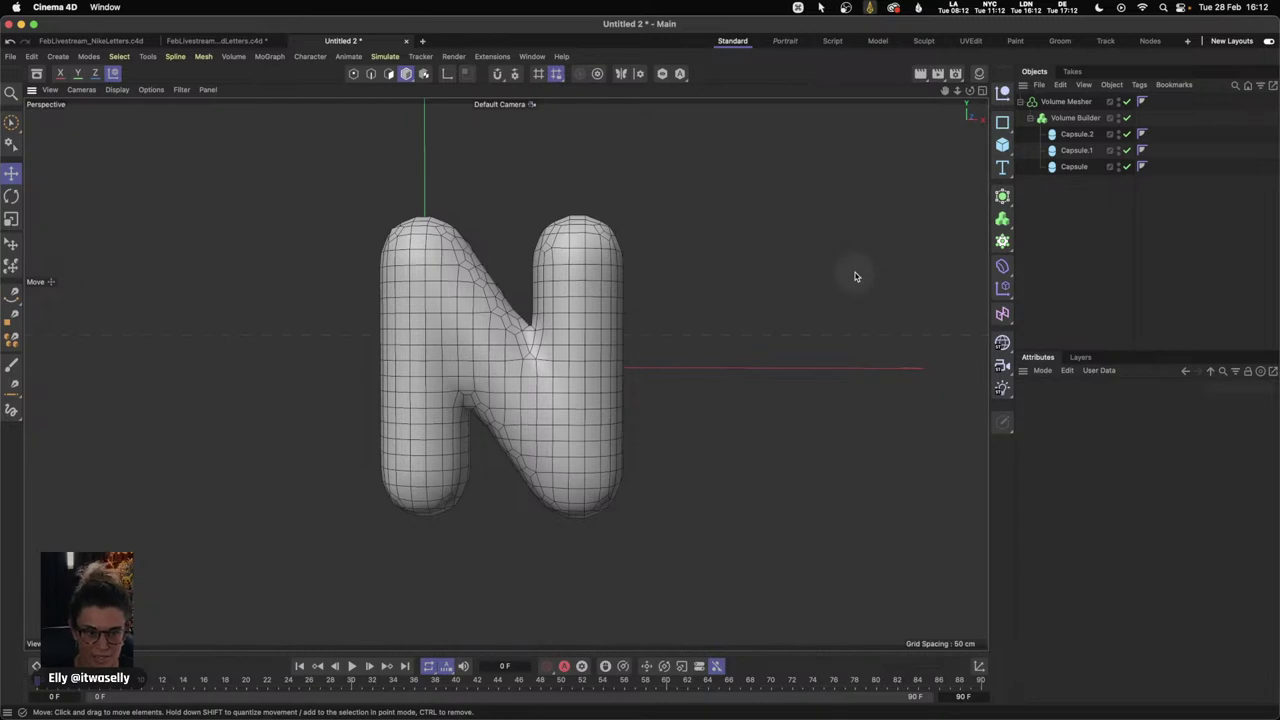
{"action": "key", "text": "n"}
{"action": "key", "text": "a"}
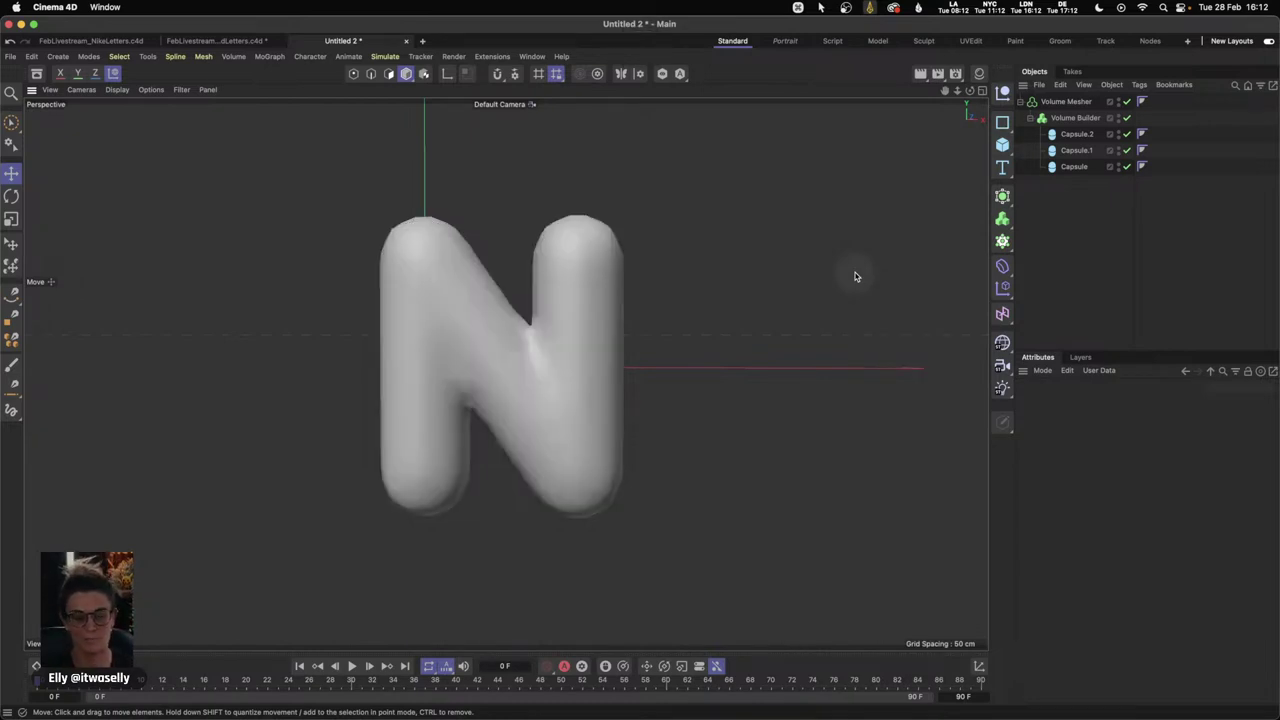
{"action": "key", "text": "n"}
{"action": "key", "text": "b"}
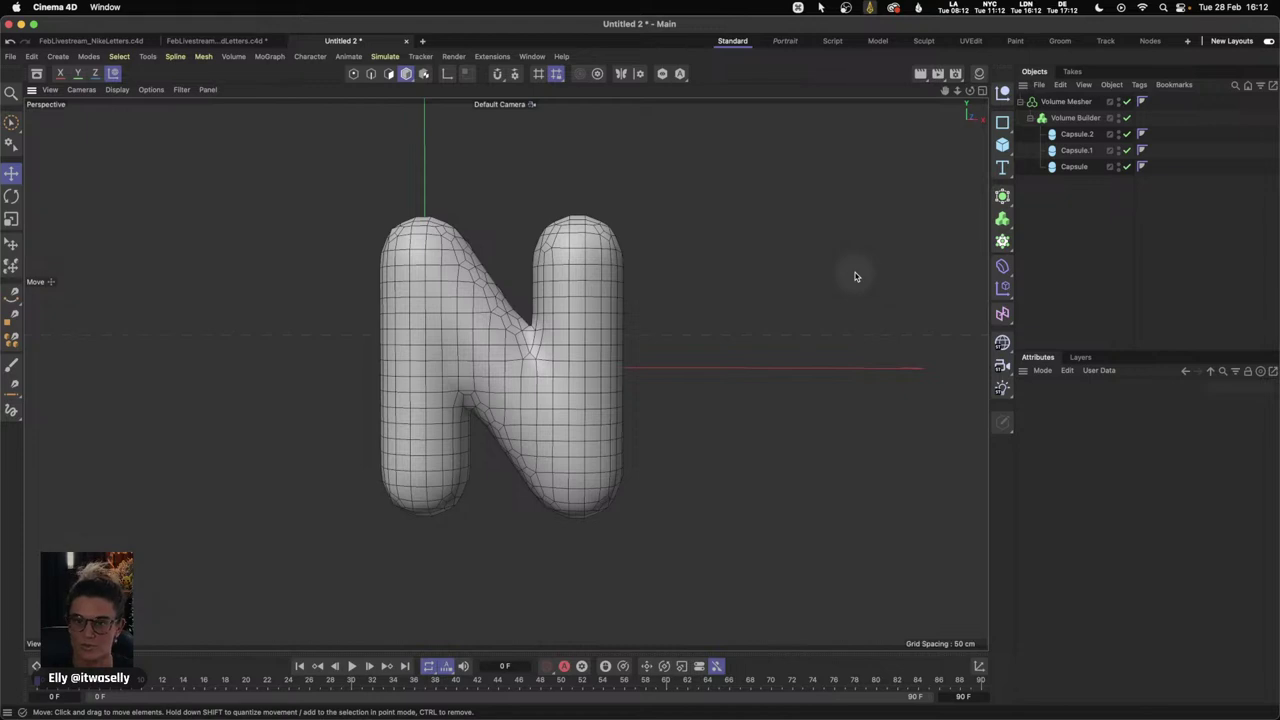
{"action": "key", "text": "n"}
{"action": "key", "text": "a"}
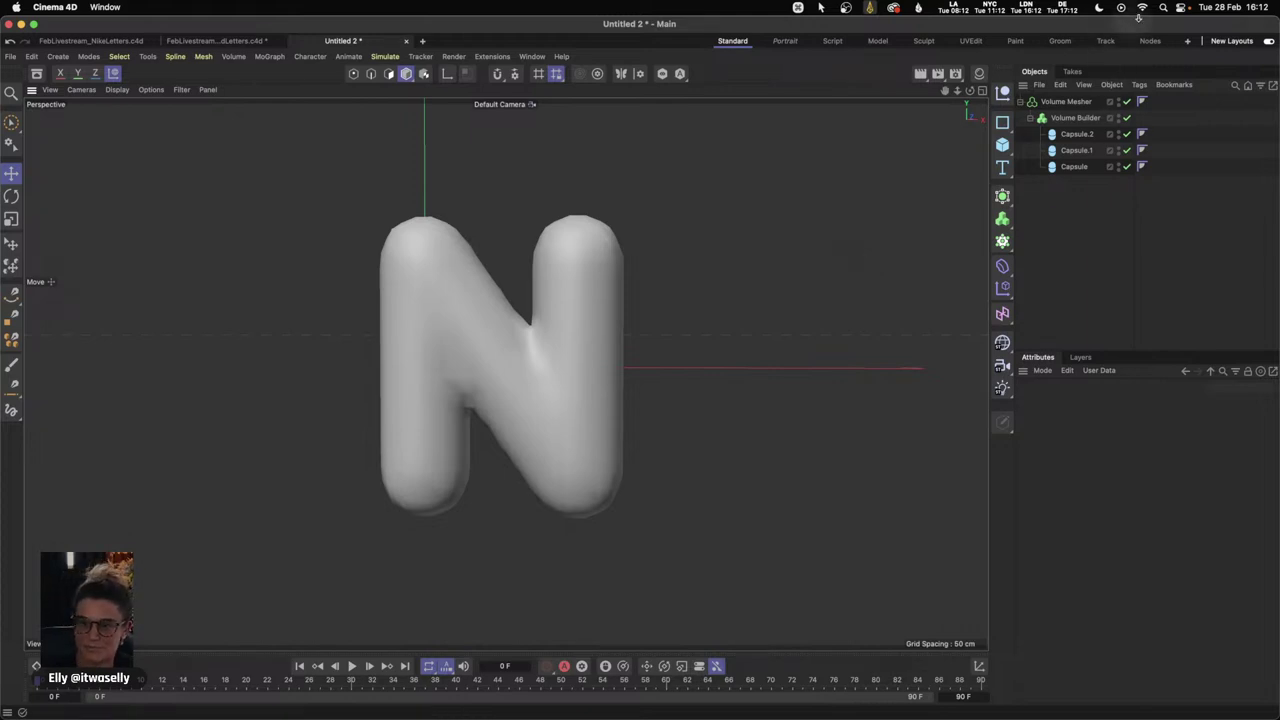
- Set the Volume Builder's Voxel Size to 1 cm and check the N's mesh with Gouraud shading lines
{"action": "left_click", "coordinate": [1075, 118]}
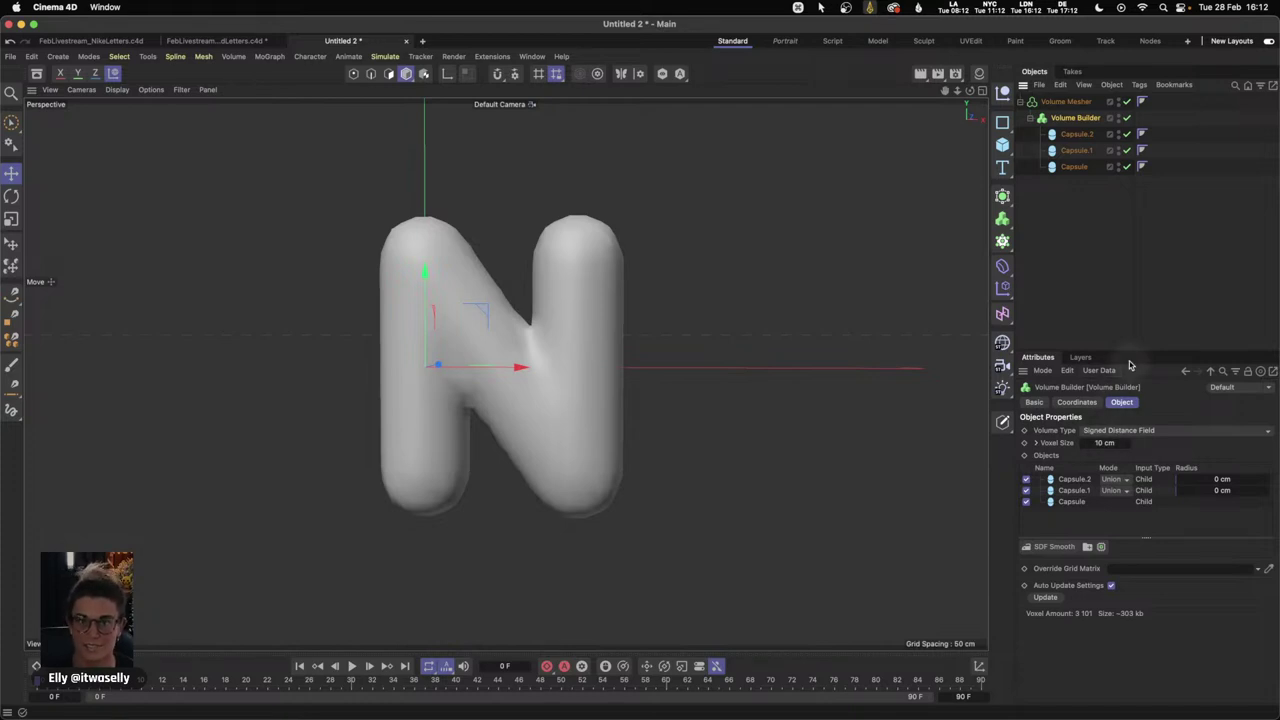
{"action": "left_click", "coordinate": [1104, 443]}
{"action": "type", "text": "1"}
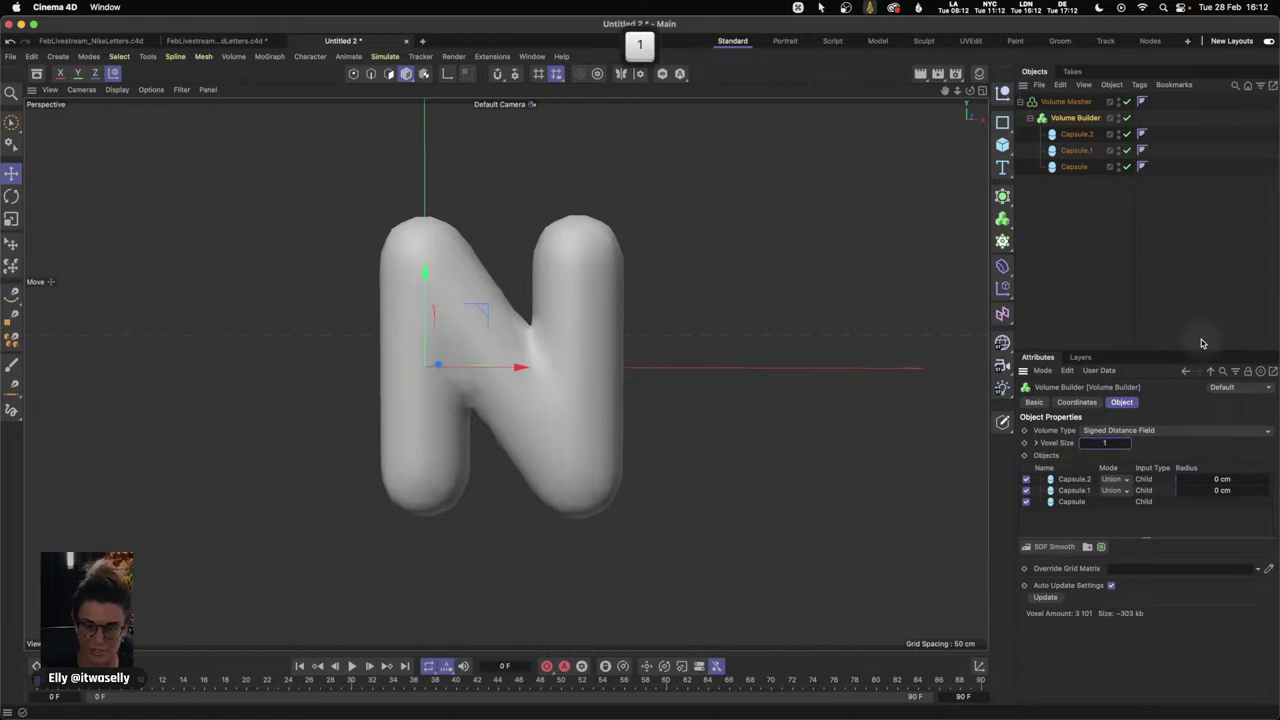
{"action": "key", "text": "Return"}
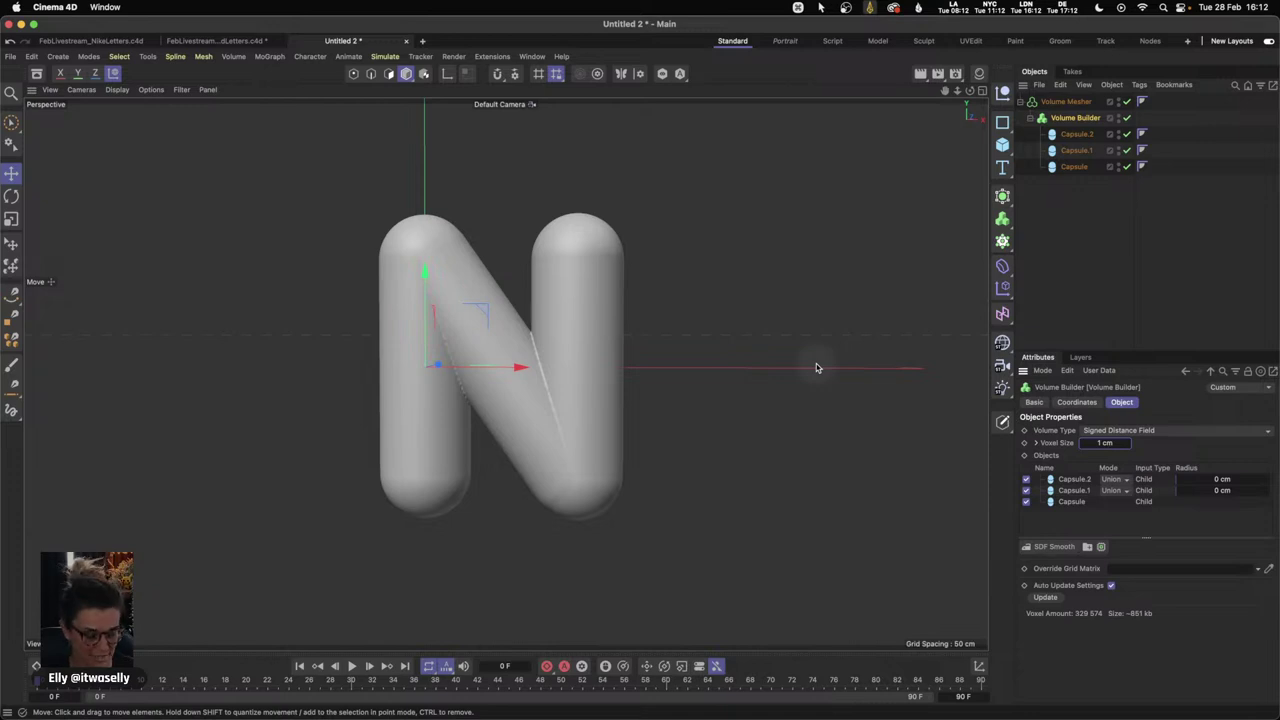
{"action": "key", "text": "n"}
{"action": "key", "text": "b"}
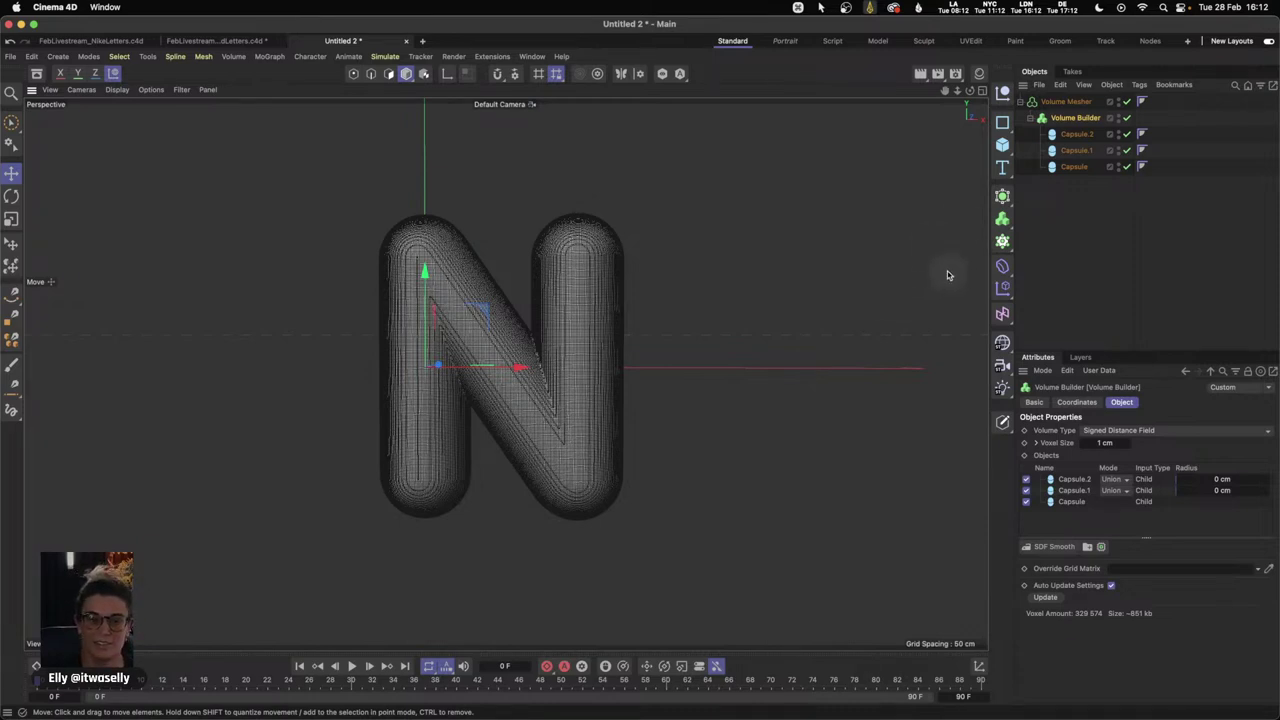
{"action": "left_click", "coordinate": [1080, 198]}
{"action": "left_click", "coordinate": [1066, 108]}
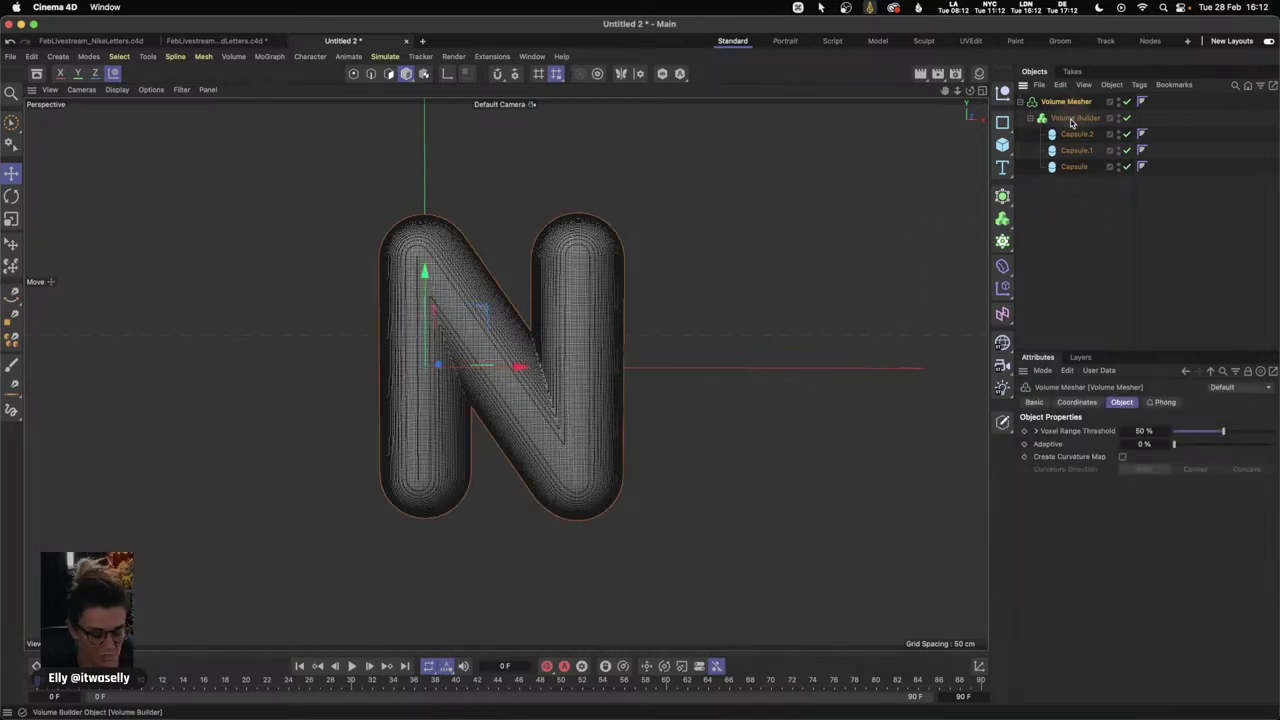
{"action": "key", "text": "n"}
{"action": "key", "text": "a"}
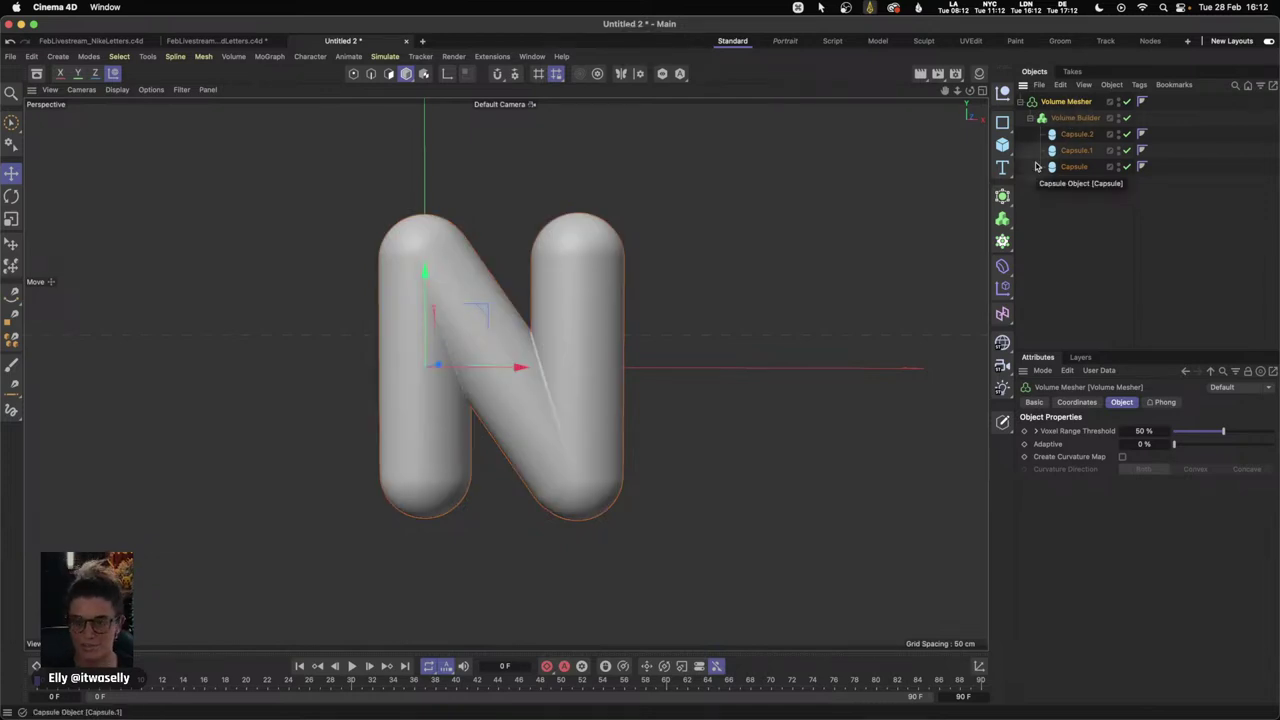
- Add an SDF Smooth filter to the Volume Builder's object stack and select the Volume Mesher
{"action": "left_click", "coordinate": [1076, 119]}
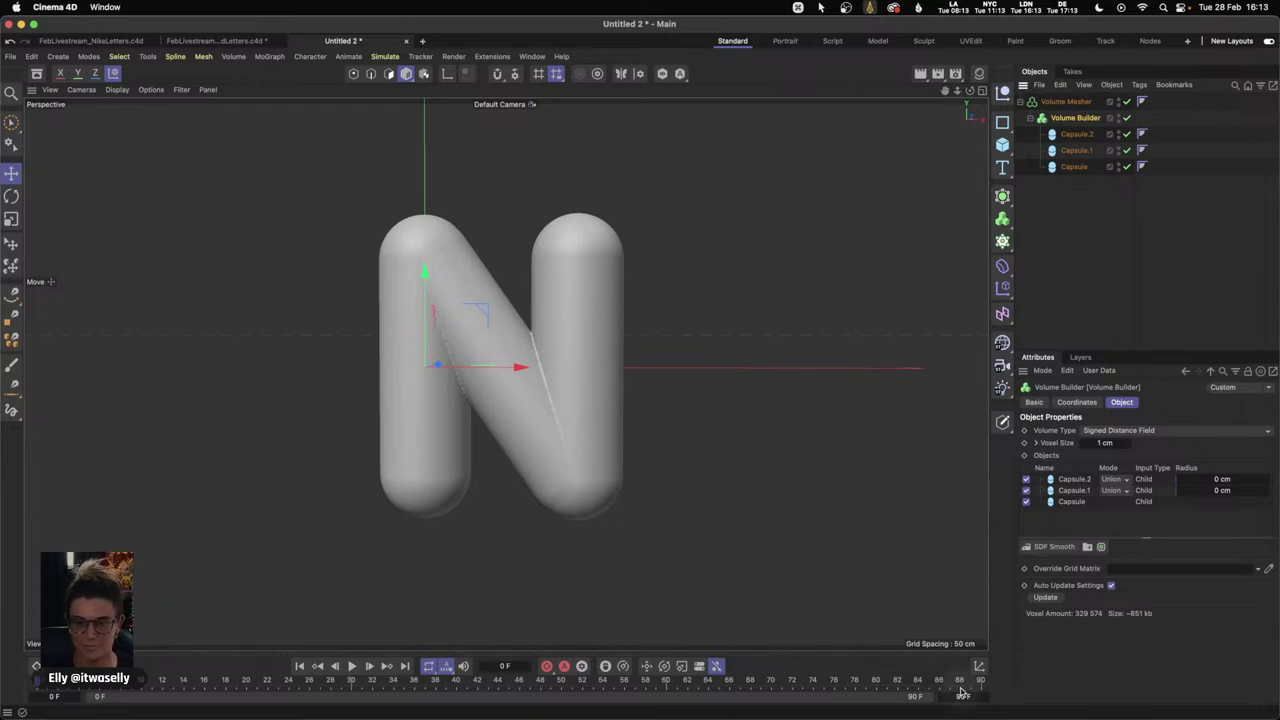
{"action": "left_click", "coordinate": [1066, 553]}
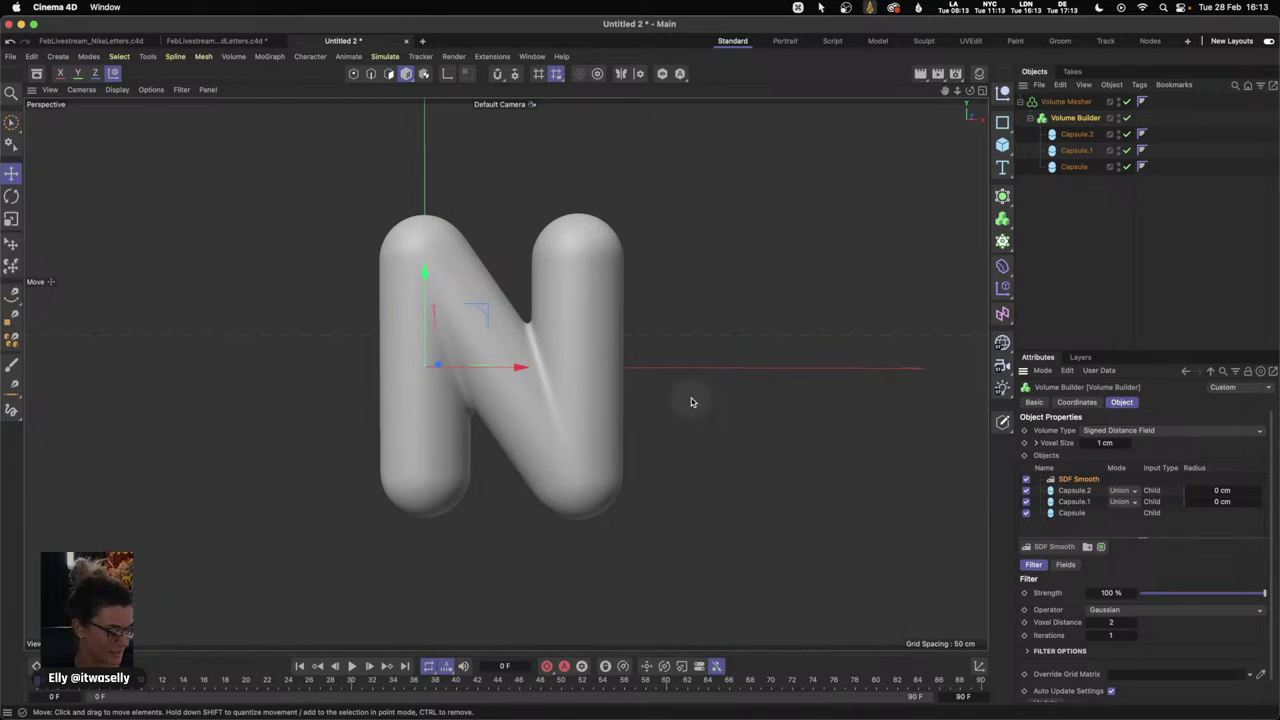
{"action": "left_click", "coordinate": [1084, 213]}
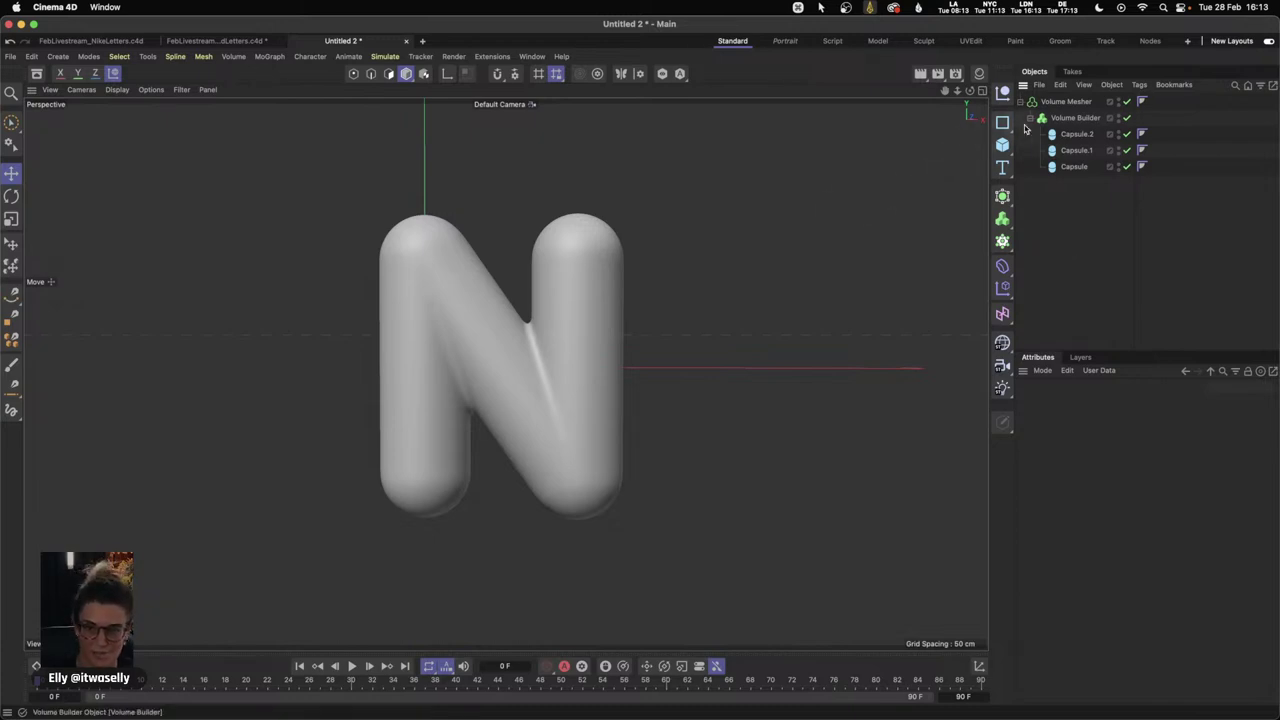
{"action": "left_click", "coordinate": [1068, 102]}
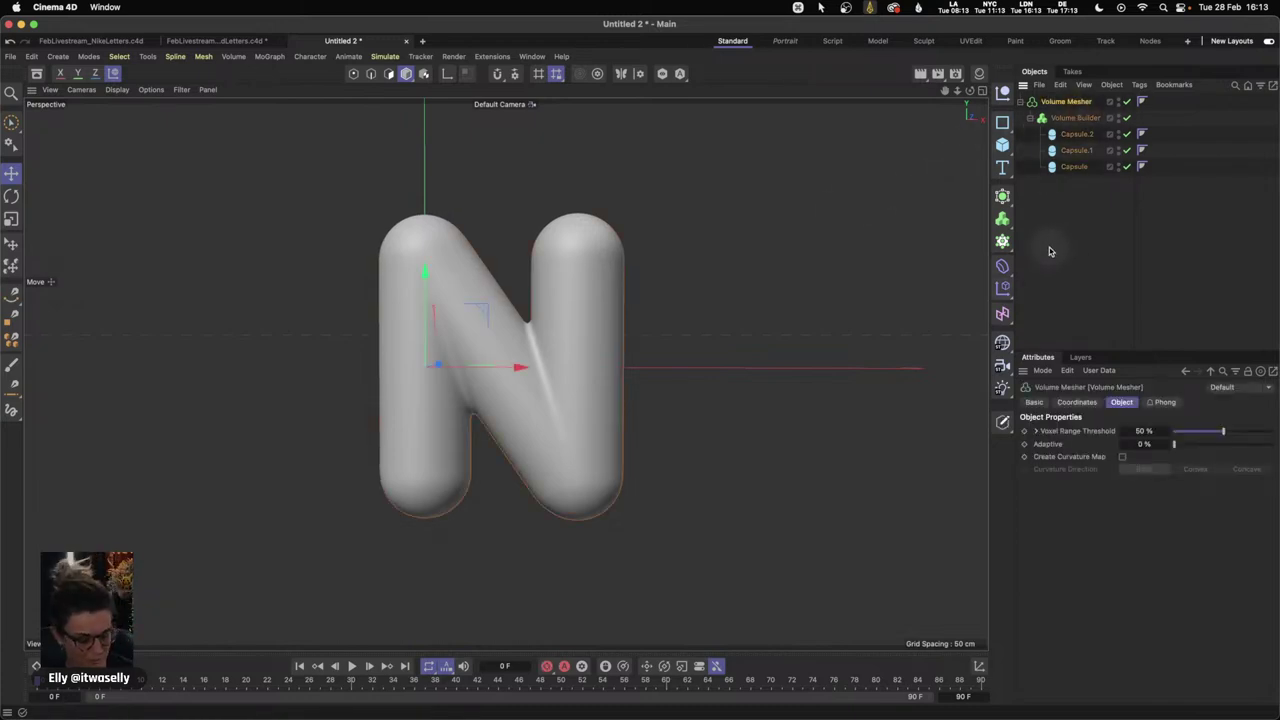
- Display the shading lines on the smoothed N and examine the mesh around the diagonal's joints
{"action": "key", "text": "n"}
{"action": "key", "text": "b"}
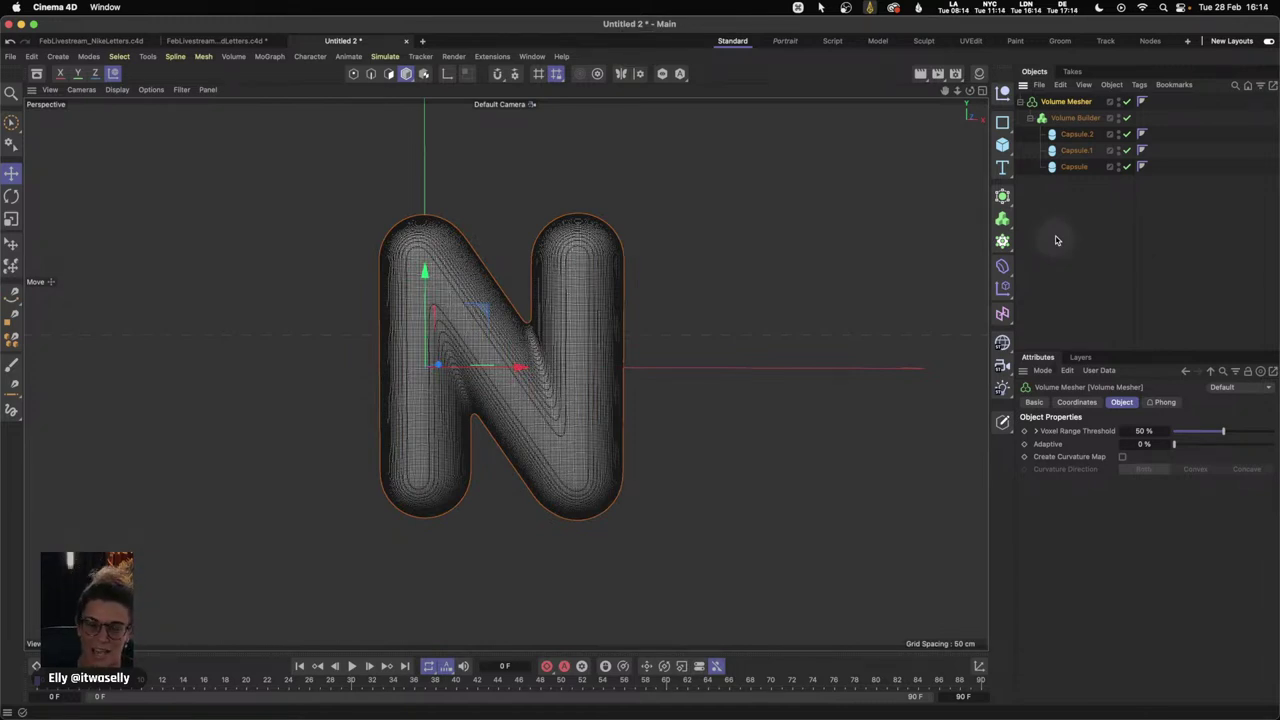
{"action": "key", "text": "2"}
{"action": "left_click_drag", "start_coordinate": [571, 354], "coordinate": [766, 320]}
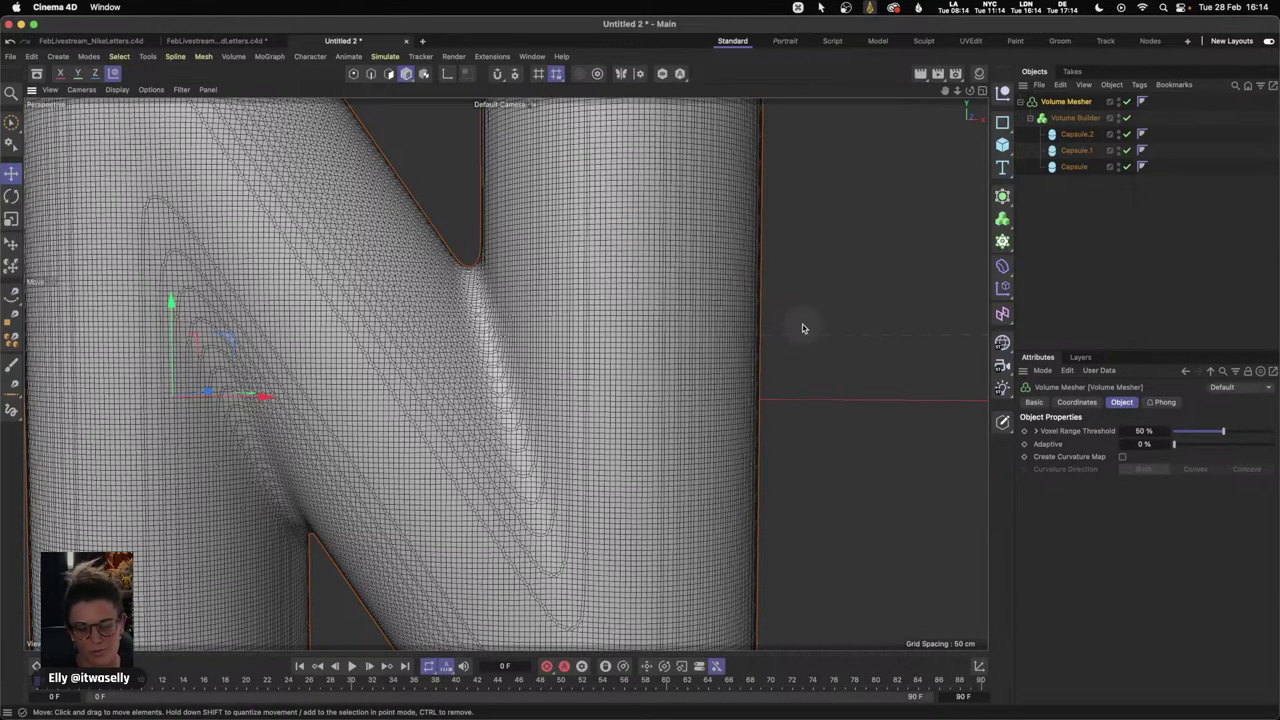
{"action": "key", "text": "2"}
{"action": "left_click_drag", "start_coordinate": [729, 366], "coordinate": [777, 357]}
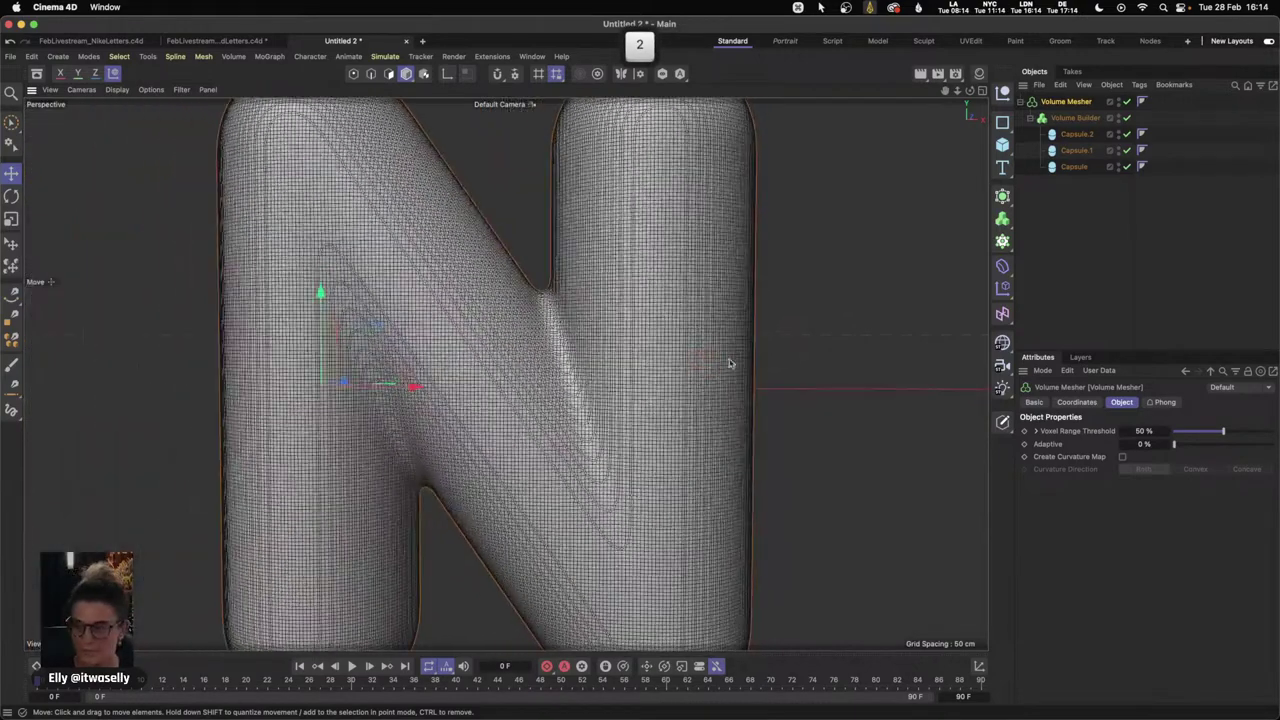
{"action": "key", "text": "2"}
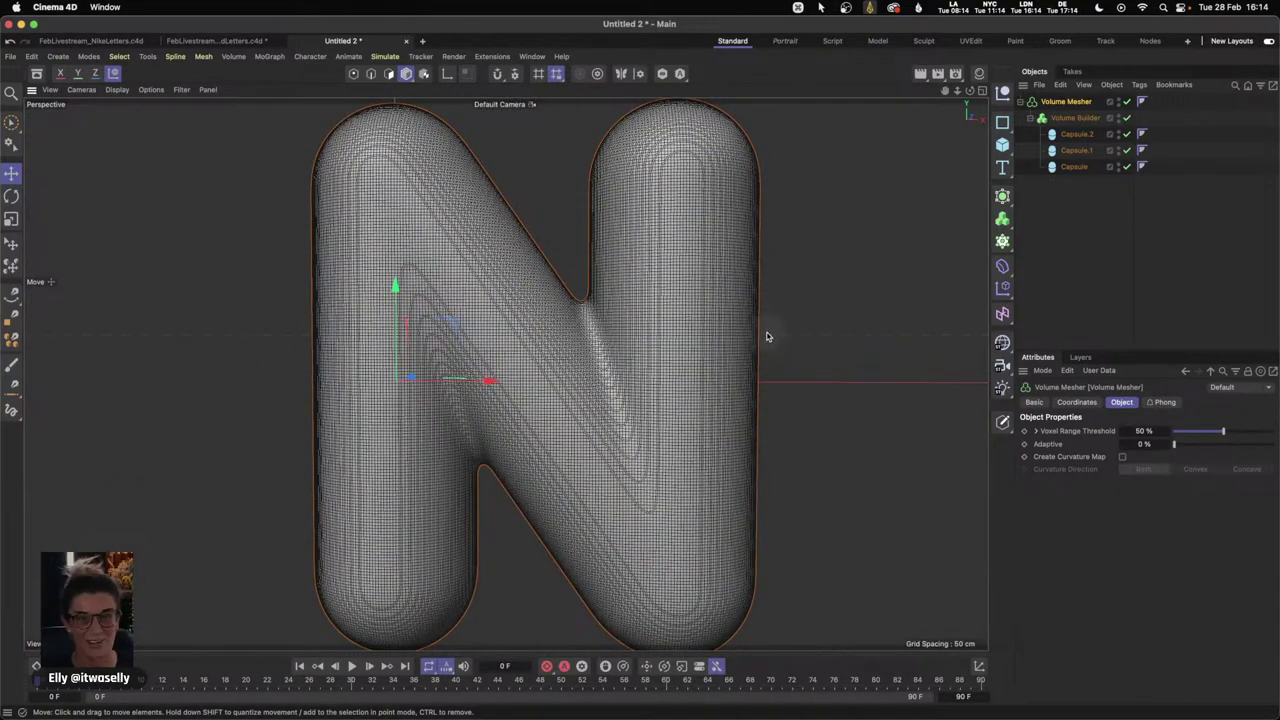
{"action": "key", "text": "2"}
{"action": "left_click_drag", "start_coordinate": [806, 349], "coordinate": [797, 348]}
{"action": "key", "text": "1"}
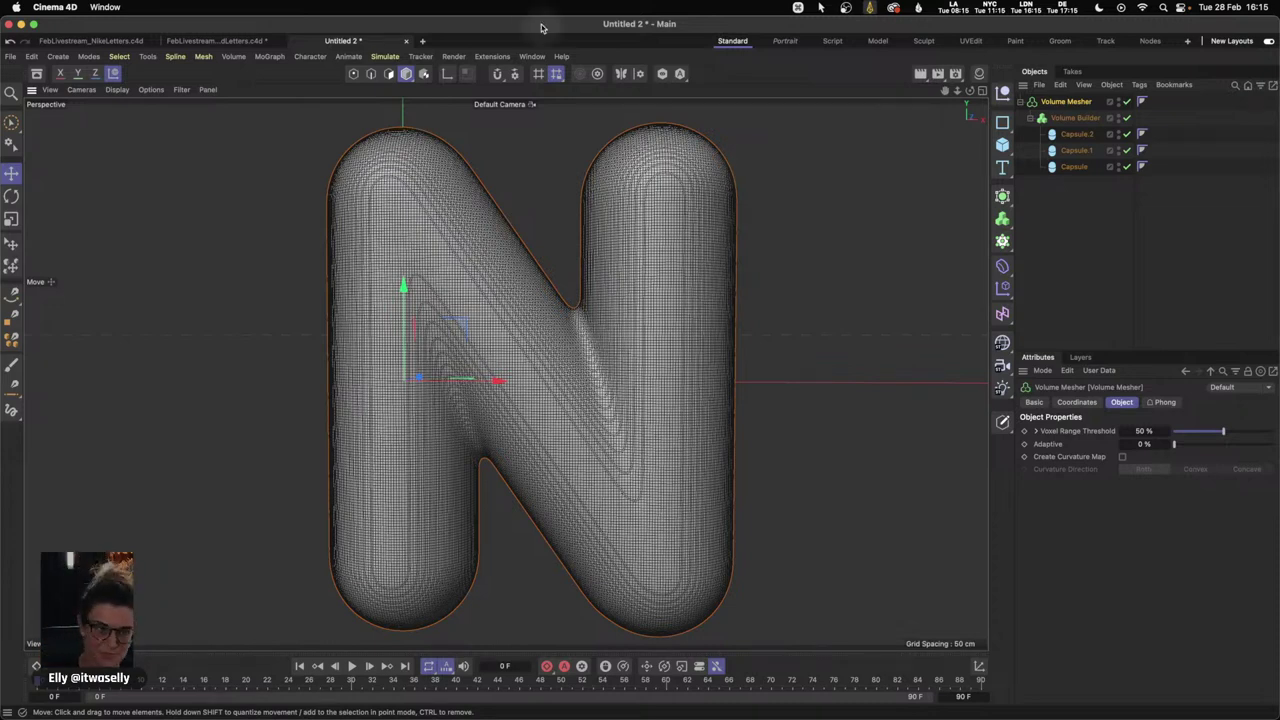
- Create a new project and add a Plane and a Cube primitive to it
{"action": "left_click", "coordinate": [422, 41]}
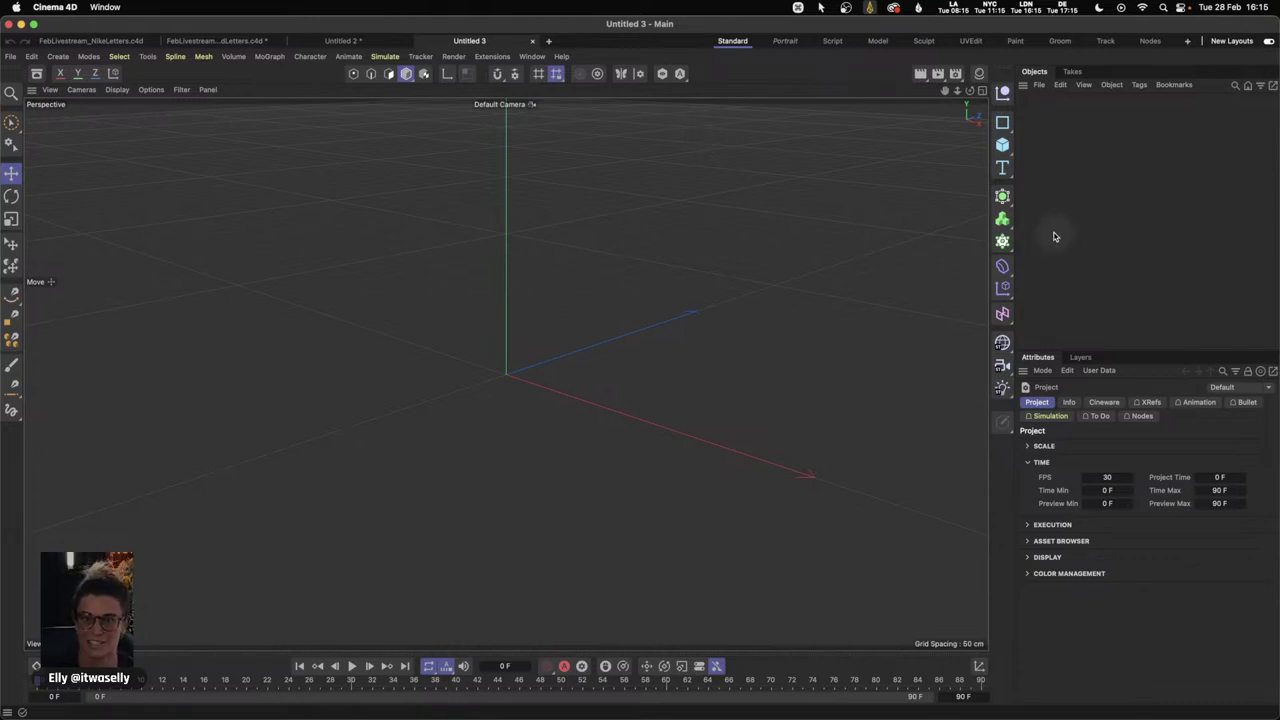
{"action": "left_click_drag", "start_coordinate": [1002, 144], "coordinate": [1094, 191]}
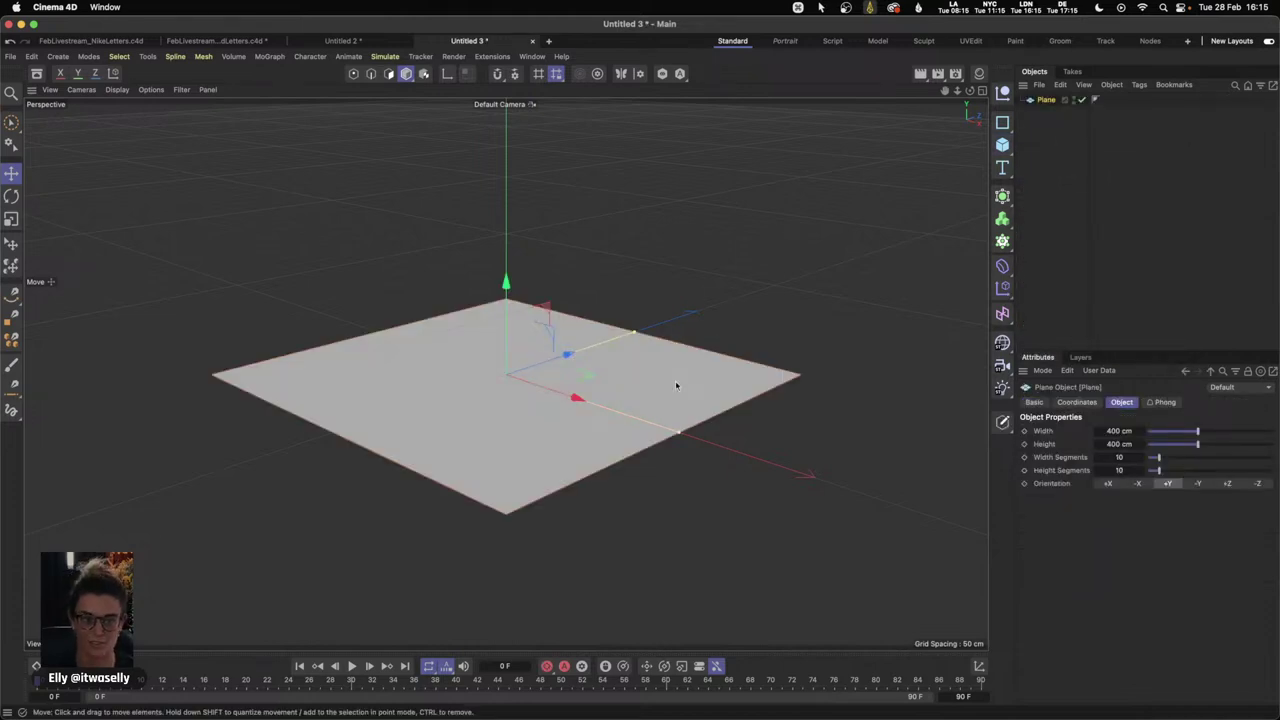
{"action": "left_click", "coordinate": [1002, 144]}
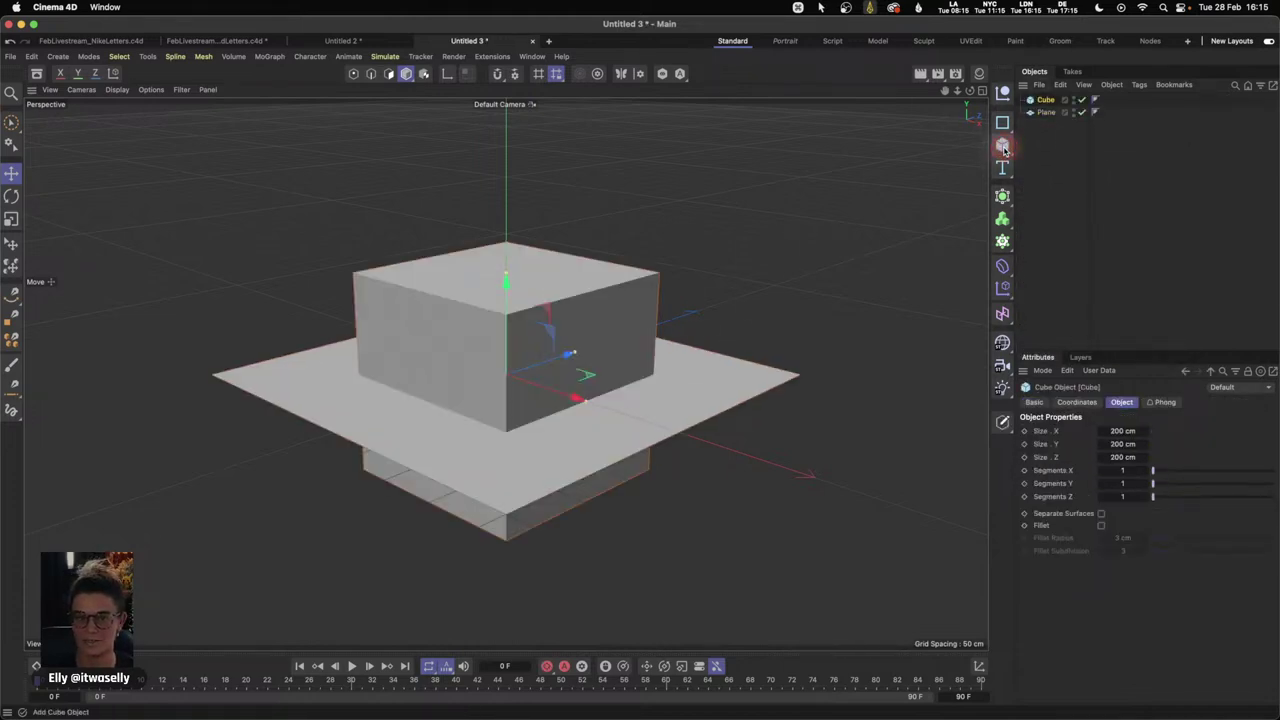
- Set the cube's X, Y and Z sizes to 50 cm each
{"action": "left_click", "coordinate": [1131, 432]}
{"action": "type", "text": "50"}
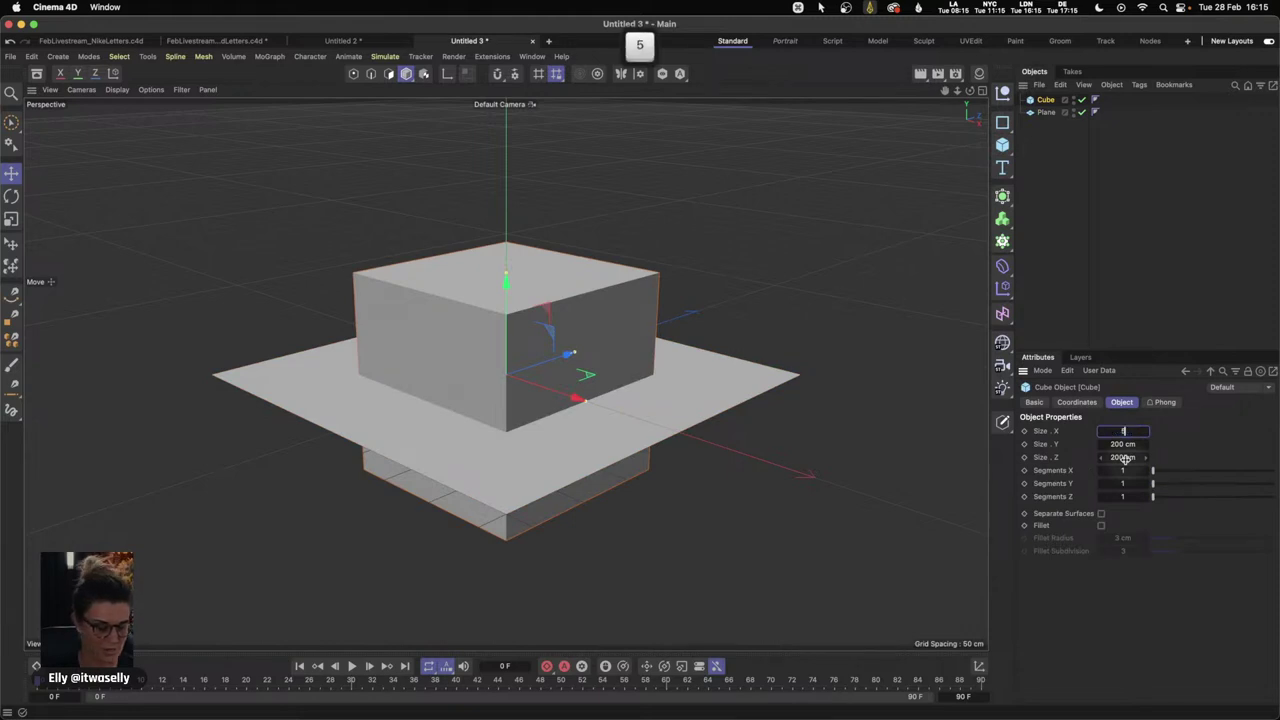
{"action": "key", "text": "Tab"}
{"action": "type", "text": "50"}
{"action": "key", "text": "Tab"}
{"action": "type", "text": "50"}
{"action": "key", "text": "Return"}
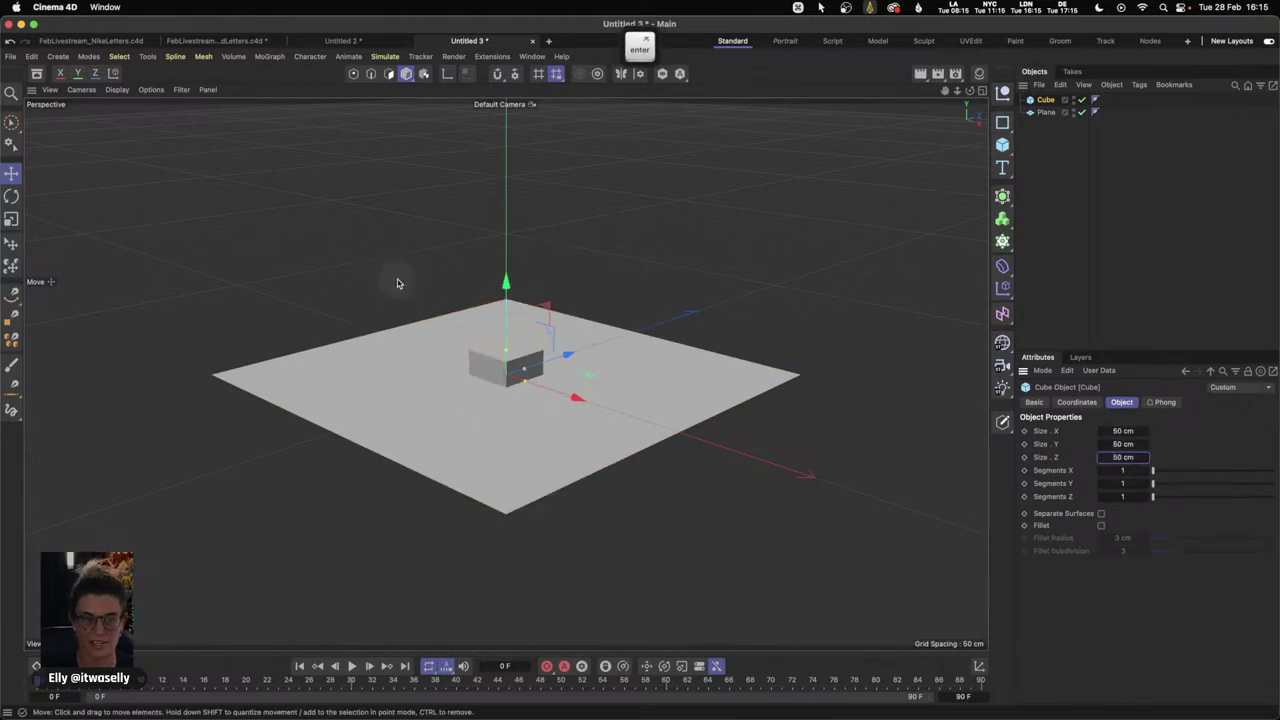
- Raise the cube above the plane and place a duplicate of it further along the X axis
{"action": "left_click_drag", "start_coordinate": [504, 279], "coordinate": [516, 212]}
{"action": "left_click_drag", "start_coordinate": [574, 314], "coordinate": [726, 318]}
{"action": "key", "text": "3"}
{"action": "mouse_move", "coordinate": [616, 373]}
{"action": "left_mouse_down"}
{"action": "mouse_move", "coordinate": [603, 348]}
{"action": "mouse_move", "coordinate": [569, 351]}
{"action": "mouse_move", "coordinate": [609, 374]}
{"action": "left_mouse_up"}
{"action": "scroll", "coordinate": [563, 346], "scroll_direction": "up", "scroll_amount": 5}
- Display Gouraud shading with lines and move the original cube slightly closer to its duplicate along X
{"action": "key", "text": "n"}
{"action": "key", "text": "b"}
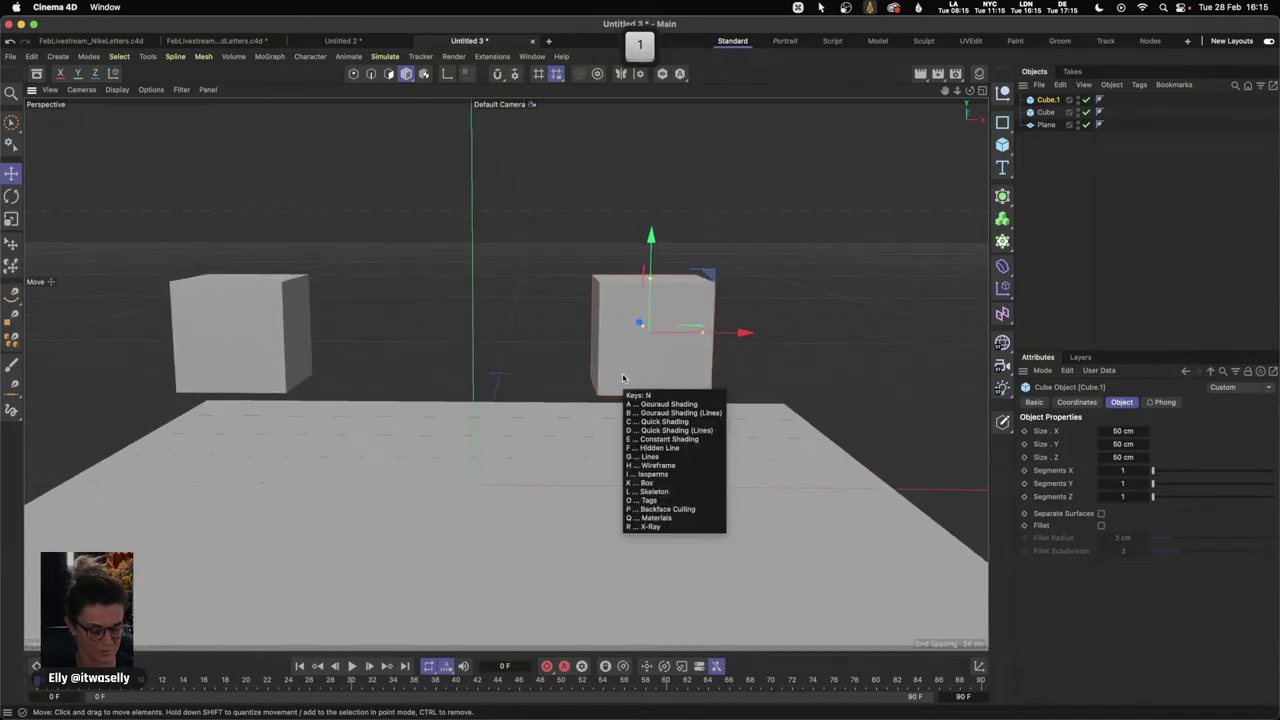
{"action": "left_click", "coordinate": [279, 338]}
{"action": "left_click_drag", "start_coordinate": [335, 354], "coordinate": [365, 352]}
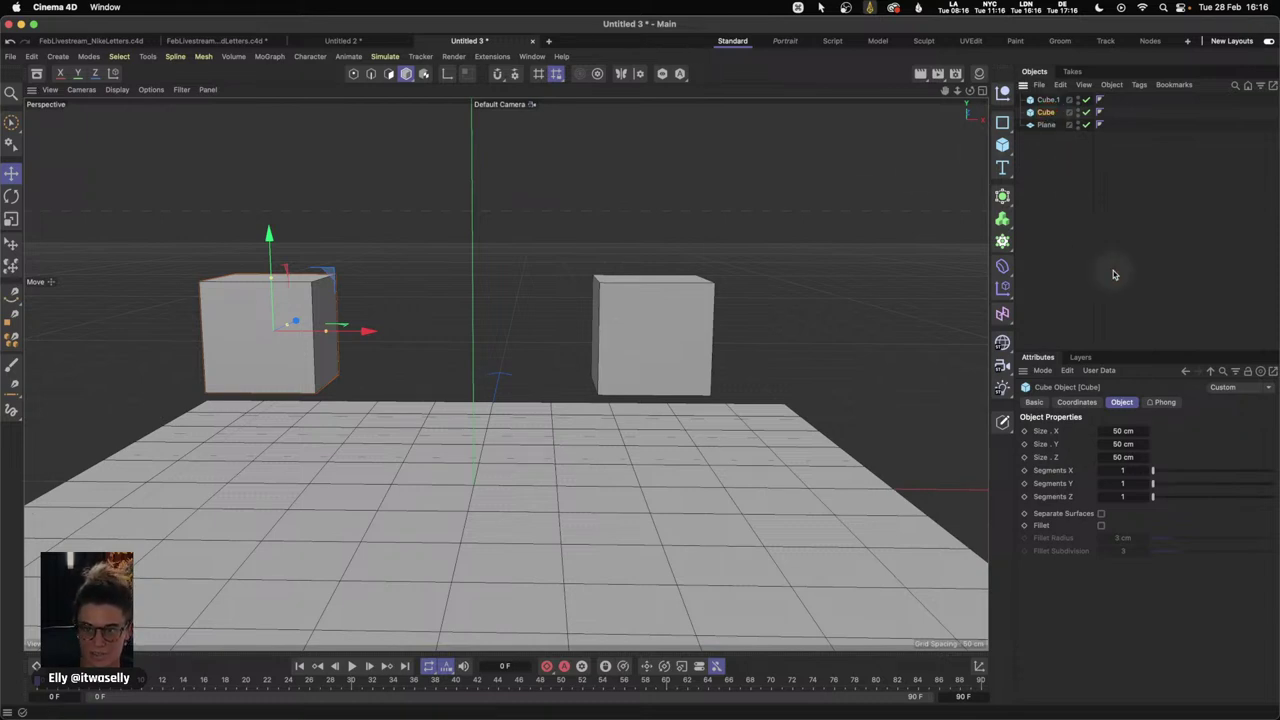
- Set the original cube's X, Y and Z segments to 3 each
{"action": "double_click", "coordinate": [1136, 471]}
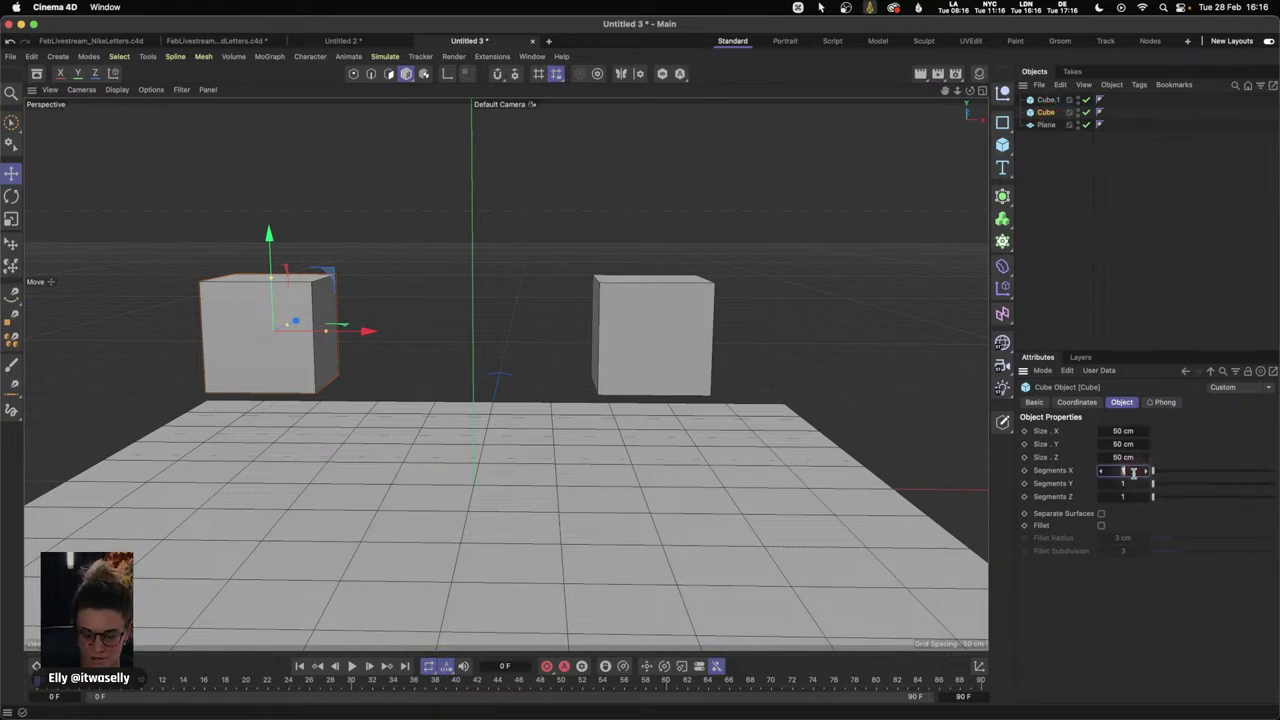
{"action": "type", "text": "3"}
{"action": "key", "text": "Tab"}
{"action": "type", "text": "3"}
{"action": "left_click", "coordinate": [1134, 496]}
{"action": "type", "text": "3"}
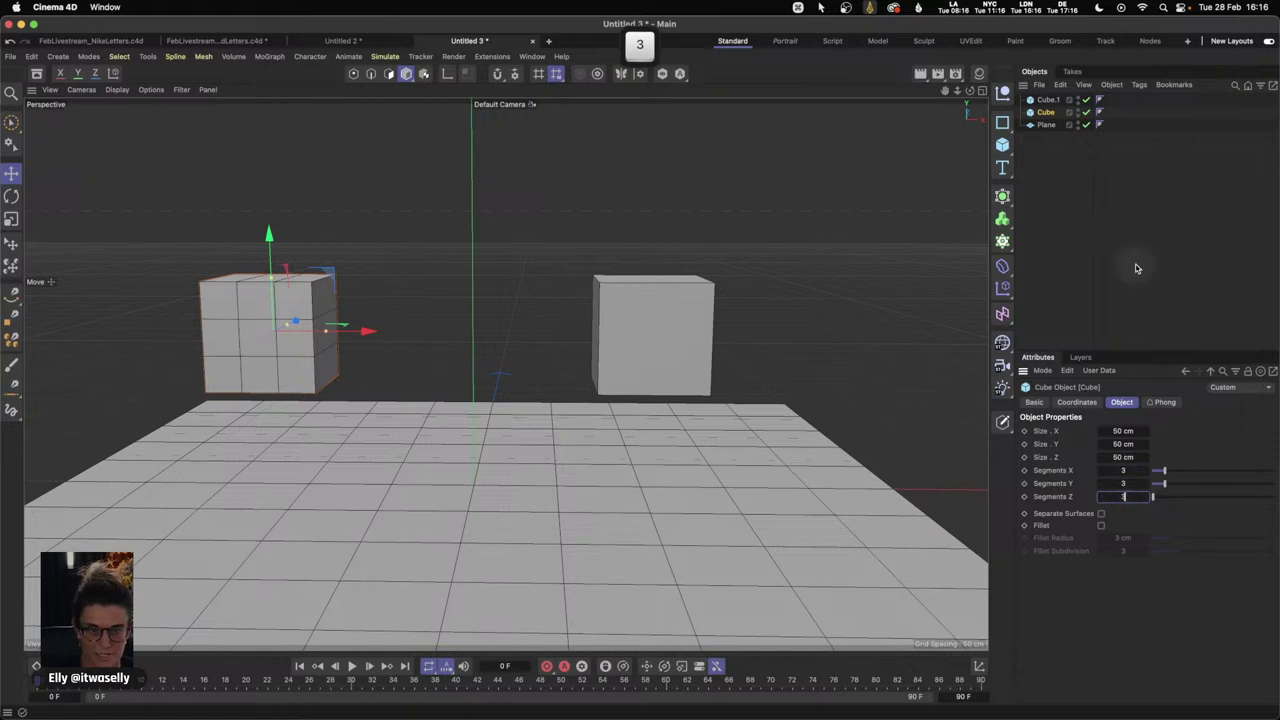
{"action": "left_click", "coordinate": [1060, 160]}
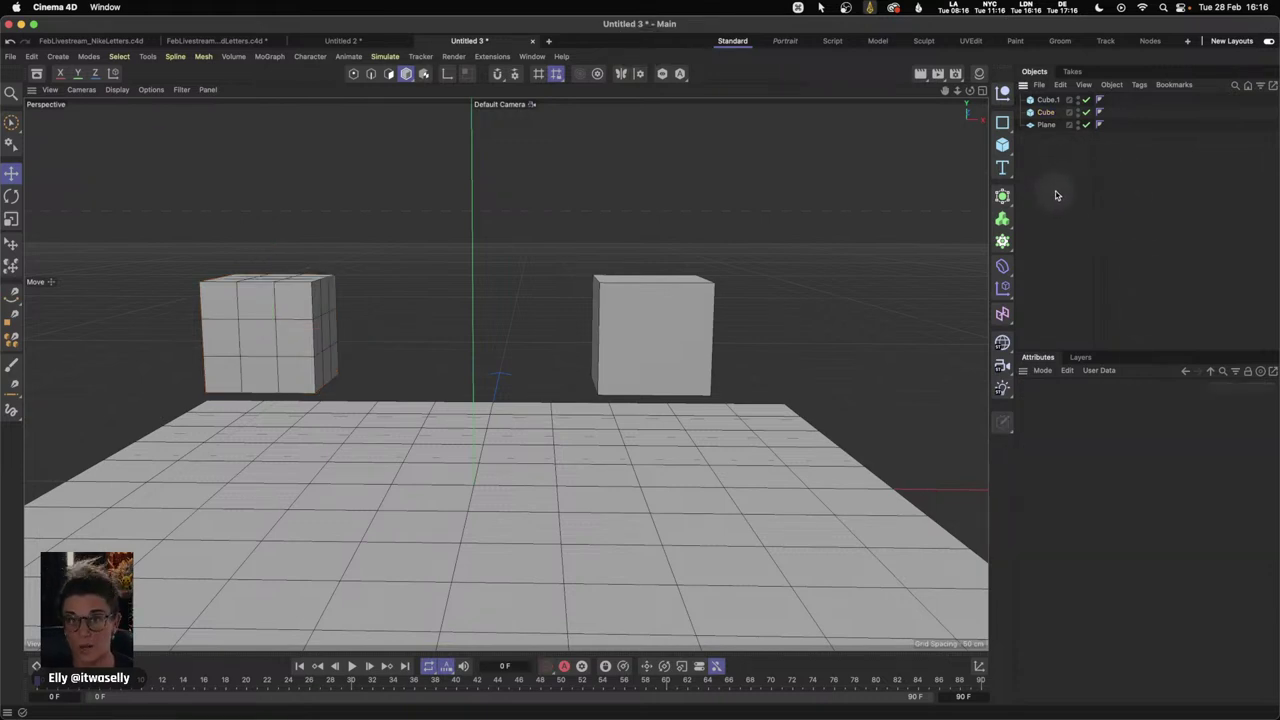
- Set the duplicated cube's X, Y and Z segments to 12 each
{"action": "left_click", "coordinate": [1048, 100]}
{"action": "left_click", "coordinate": [1123, 470]}
{"action": "type", "text": "12"}
{"action": "left_click", "coordinate": [1123, 484]}
{"action": "type", "text": "12"}
{"action": "left_click", "coordinate": [1140, 496]}
{"action": "type", "text": "12"}
{"action": "key", "text": "Return"}
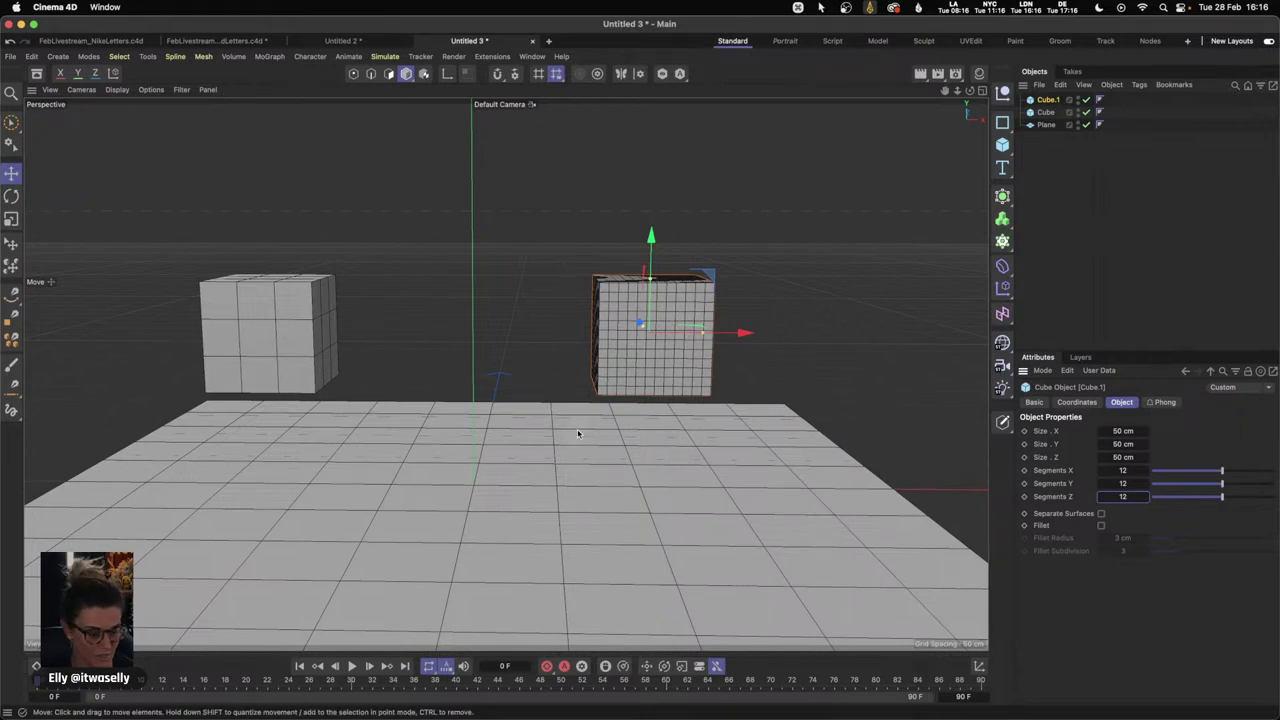
- Add a Collider simulation tag to the plane
{"action": "key", "text": "1"}
{"action": "right_click_drag", "start_coordinate": [620, 437], "coordinate": [620, 404]}
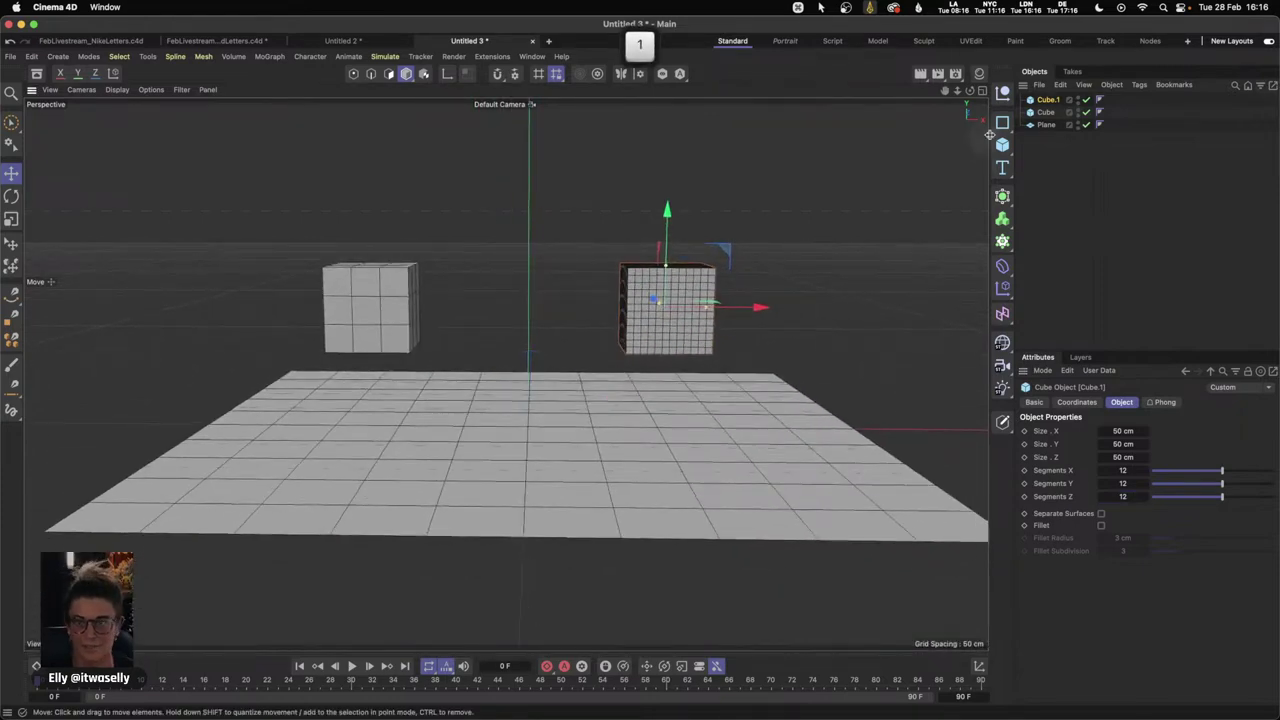
{"action": "left_click", "coordinate": [1046, 124]}
{"action": "right_click", "coordinate": [1048, 124]}
{"action": "mouse_move", "coordinate": [1073, 128]}
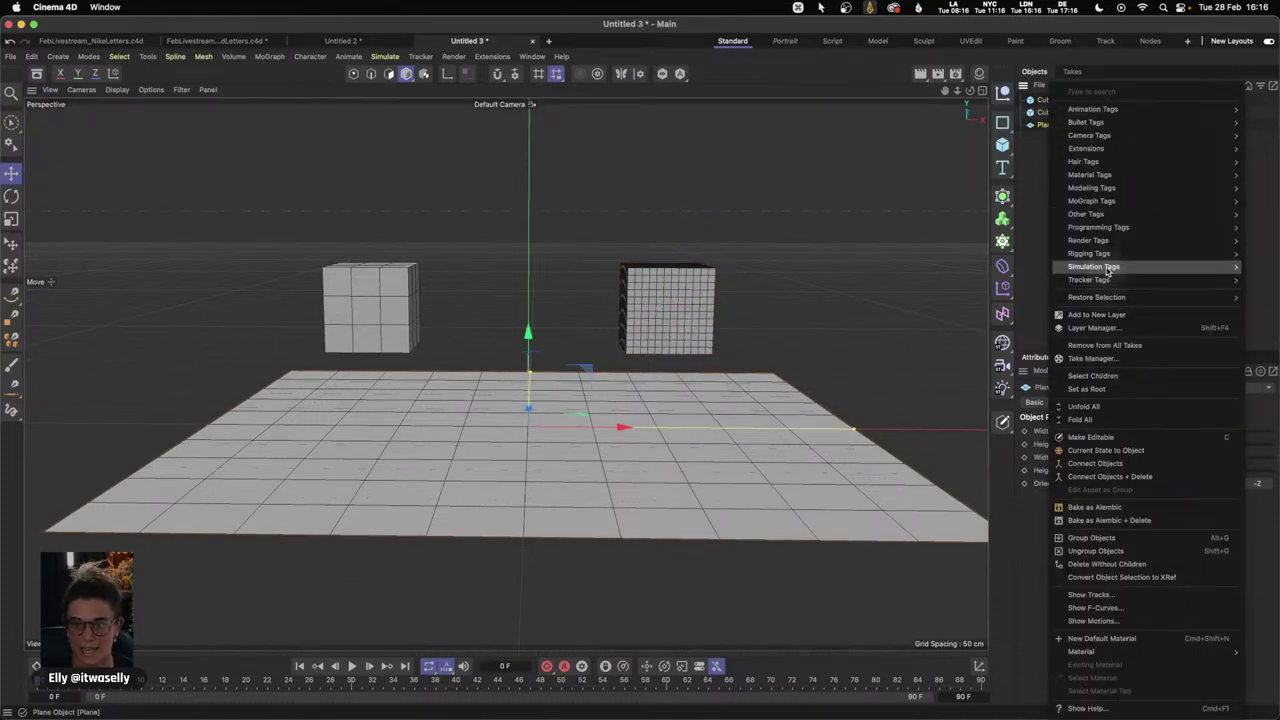
{"action": "mouse_move", "coordinate": [1100, 267]}
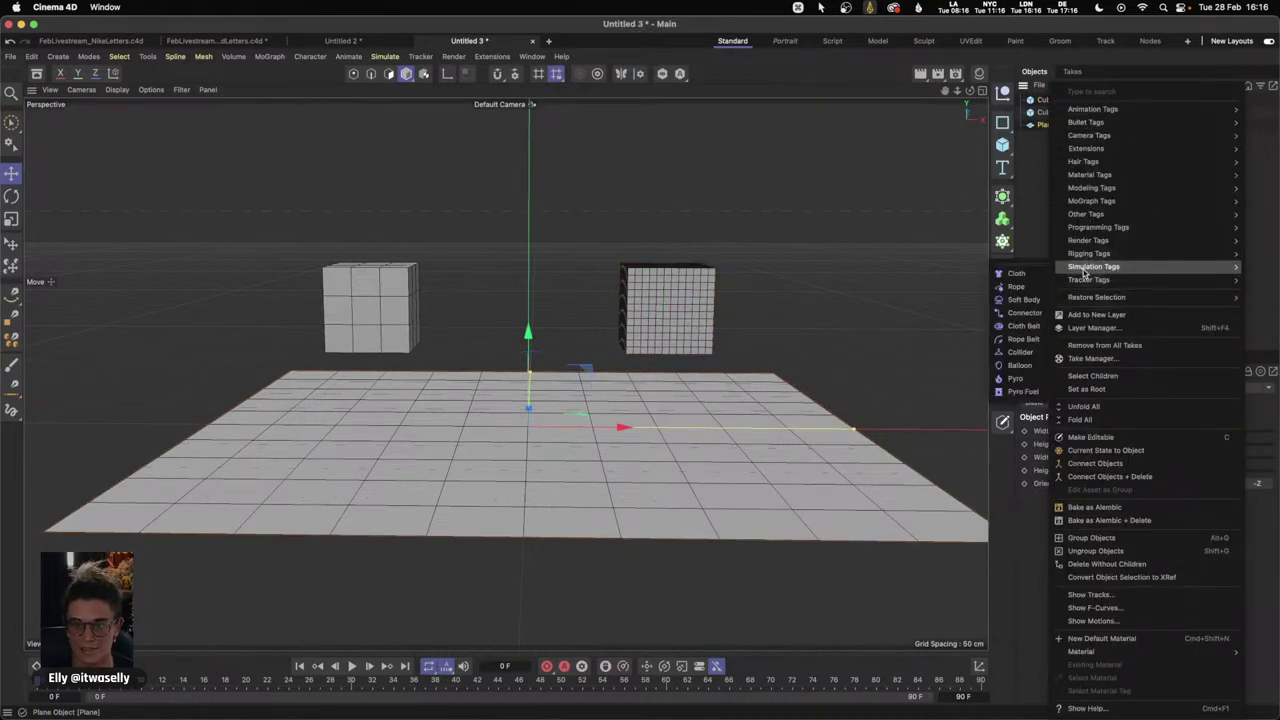
{"action": "left_click", "coordinate": [1028, 353]}
- Add a Cloth simulation tag to both cubes at once
{"action": "left_click", "coordinate": [1047, 100]}
{"action": "left_click", "coordinate": [1050, 112], "text": "shift"}
{"action": "right_click", "coordinate": [1052, 112]}
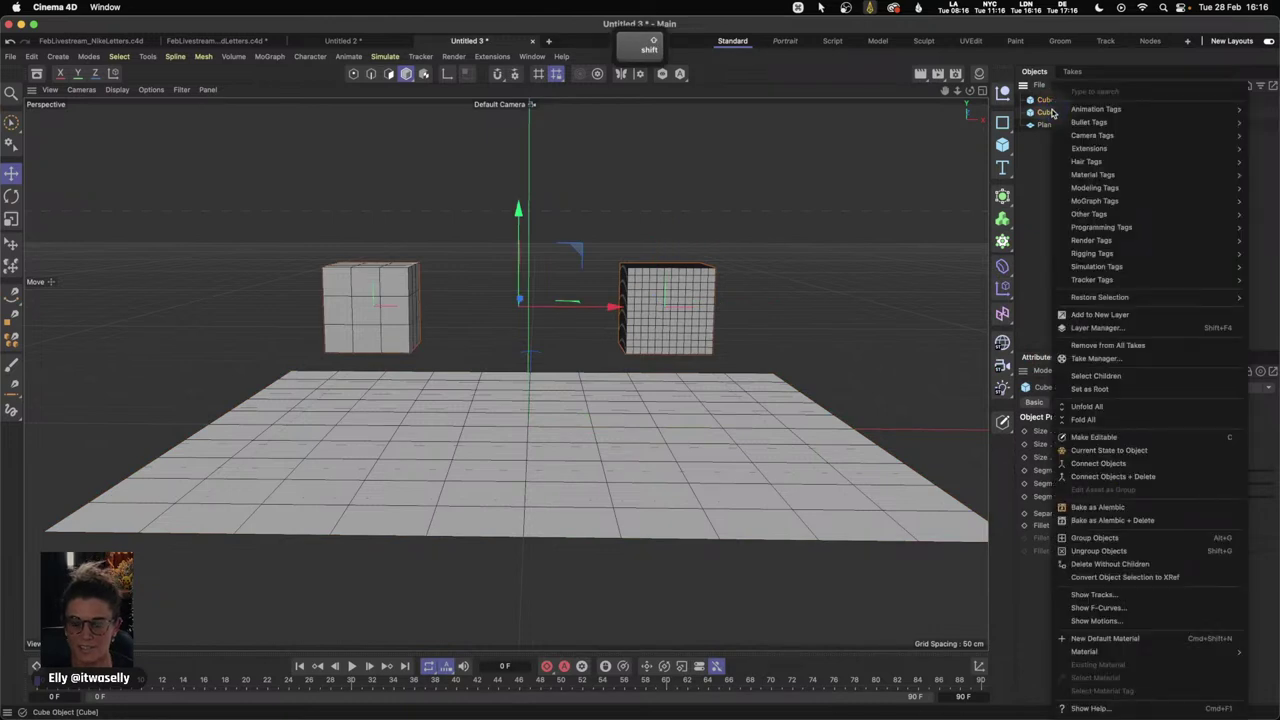
{"action": "mouse_move", "coordinate": [1128, 268]}
{"action": "left_click", "coordinate": [1036, 276]}
{"action": "left_click", "coordinate": [1065, 218]}
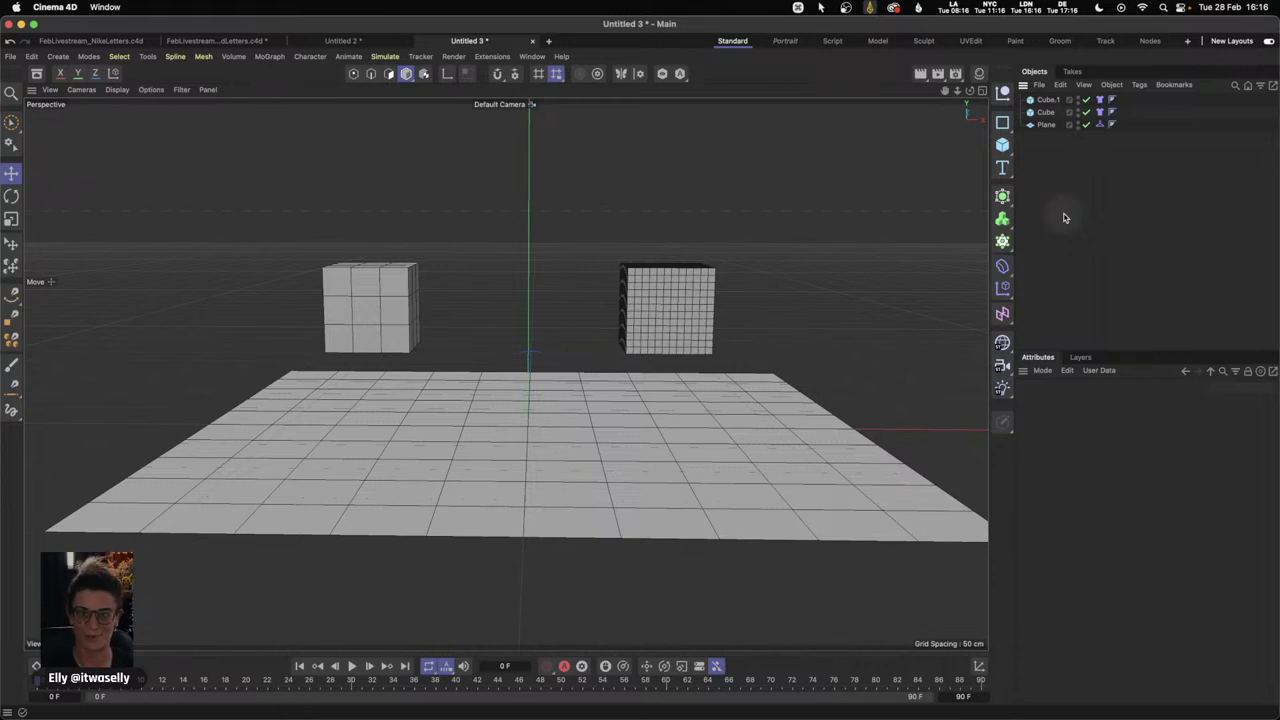
- Play the cloth simulation of the two cubes, pause it and close the demo project without saving
{"action": "left_click", "coordinate": [351, 667]}
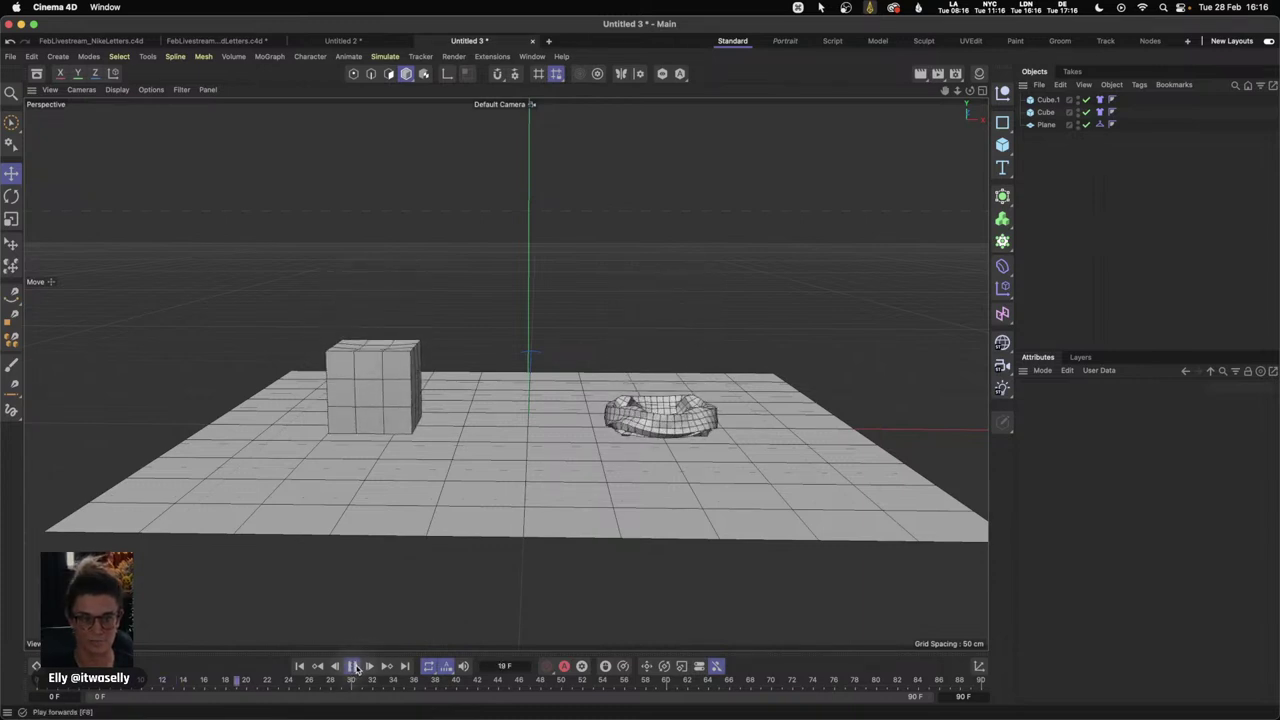
{"action": "left_click", "coordinate": [353, 667]}
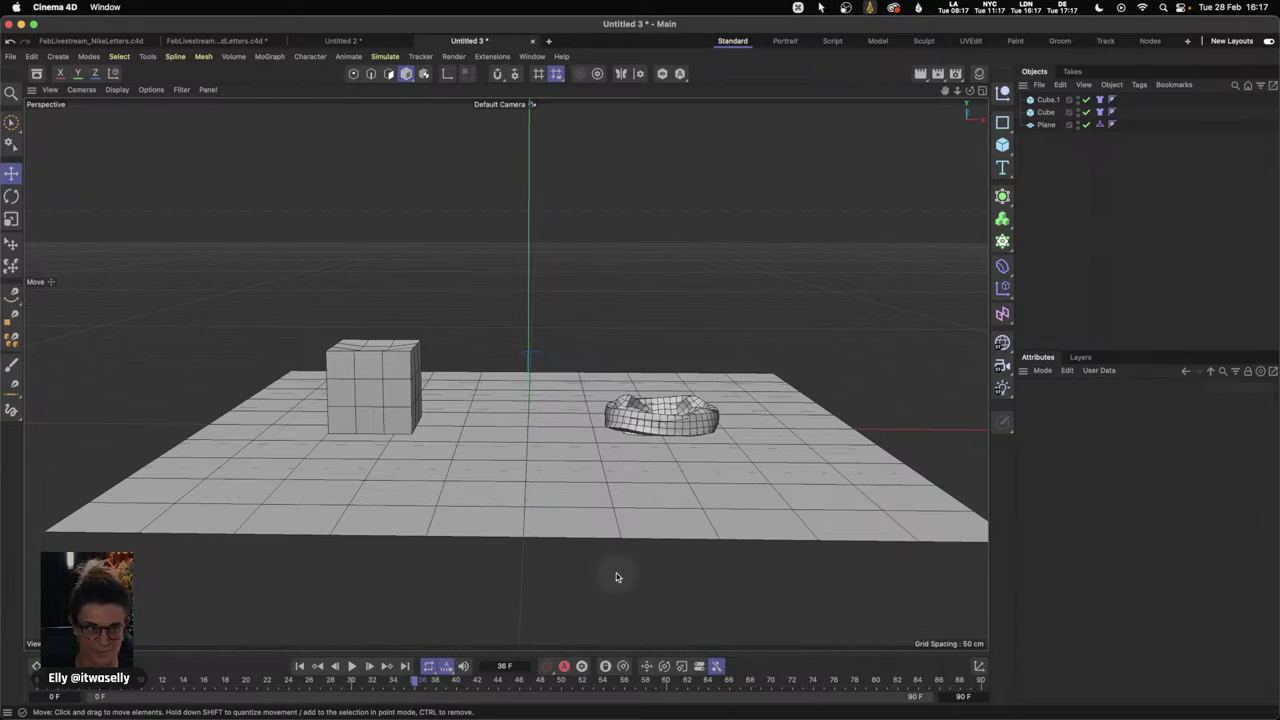
{"action": "left_click", "coordinate": [532, 40]}
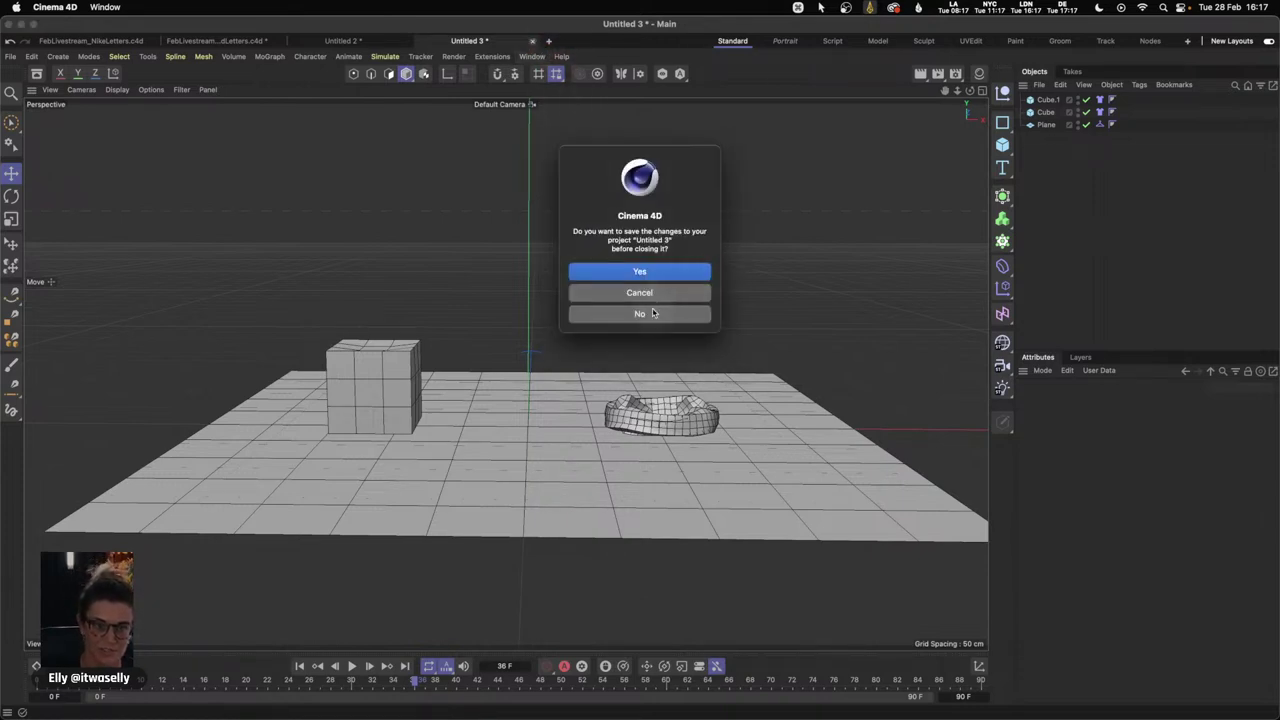
{"action": "left_click", "coordinate": [653, 312]}
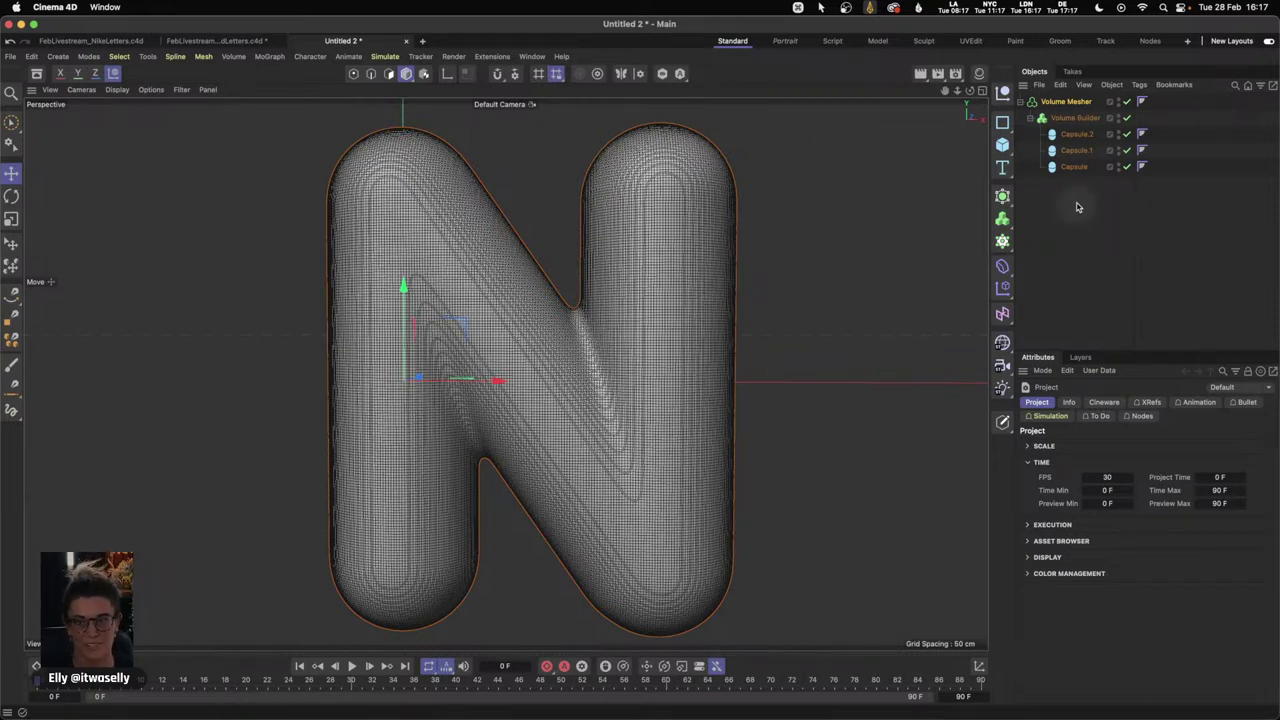
- Add a Remesh generator and make the N's Volume Mesher its child
{"action": "left_click", "coordinate": [1072, 104]}
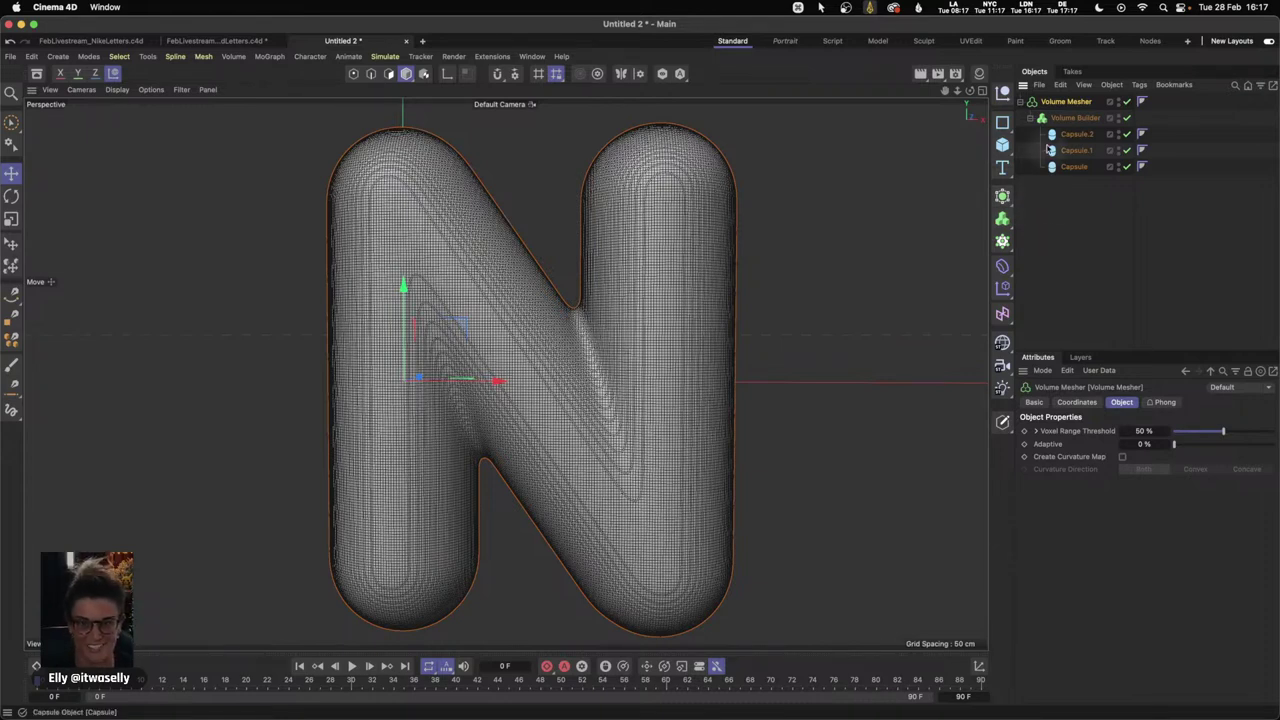
{"action": "left_click", "coordinate": [1003, 196]}
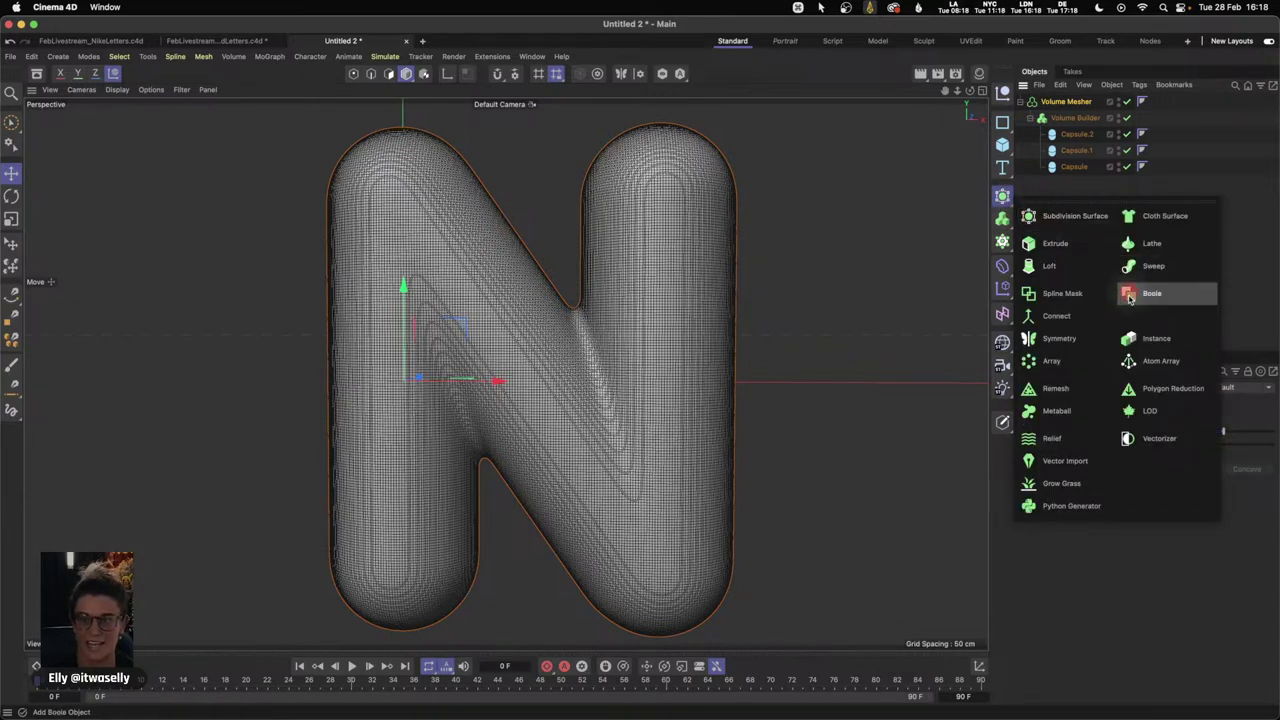
{"action": "left_click", "coordinate": [1056, 391]}
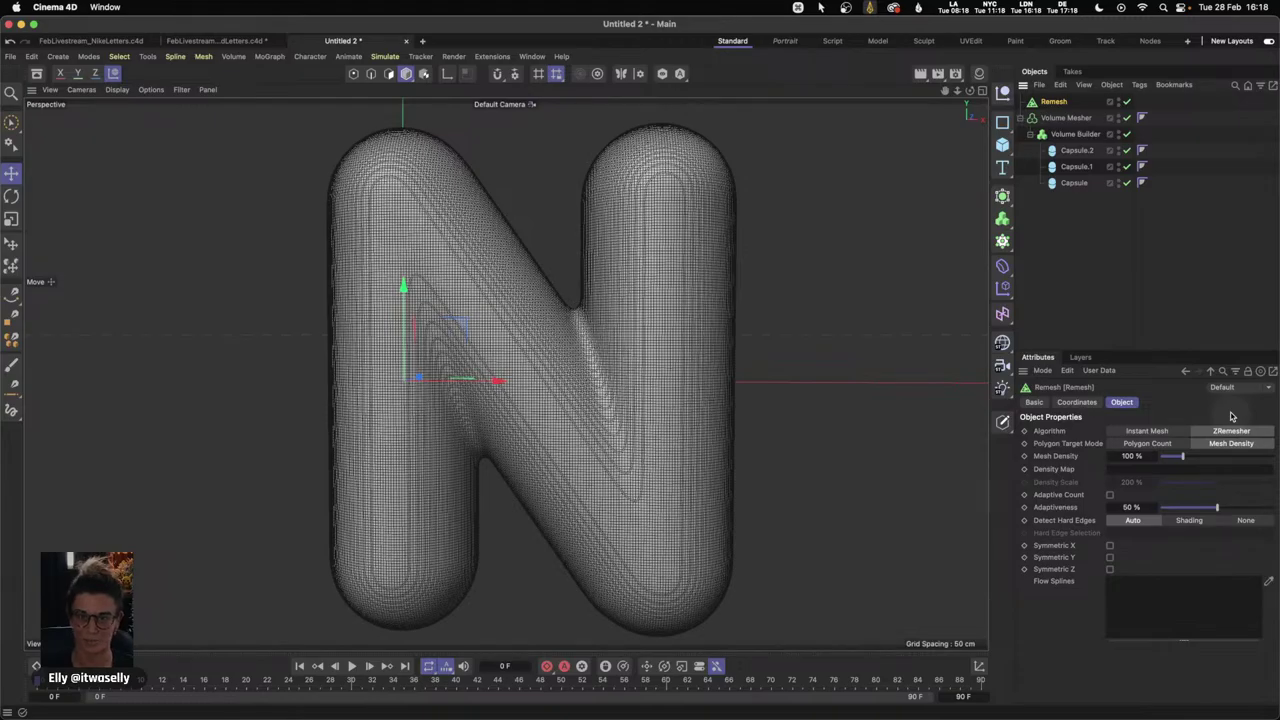
{"action": "key", "text": "2"}
{"action": "left_click_drag", "start_coordinate": [634, 366], "coordinate": [770, 336]}
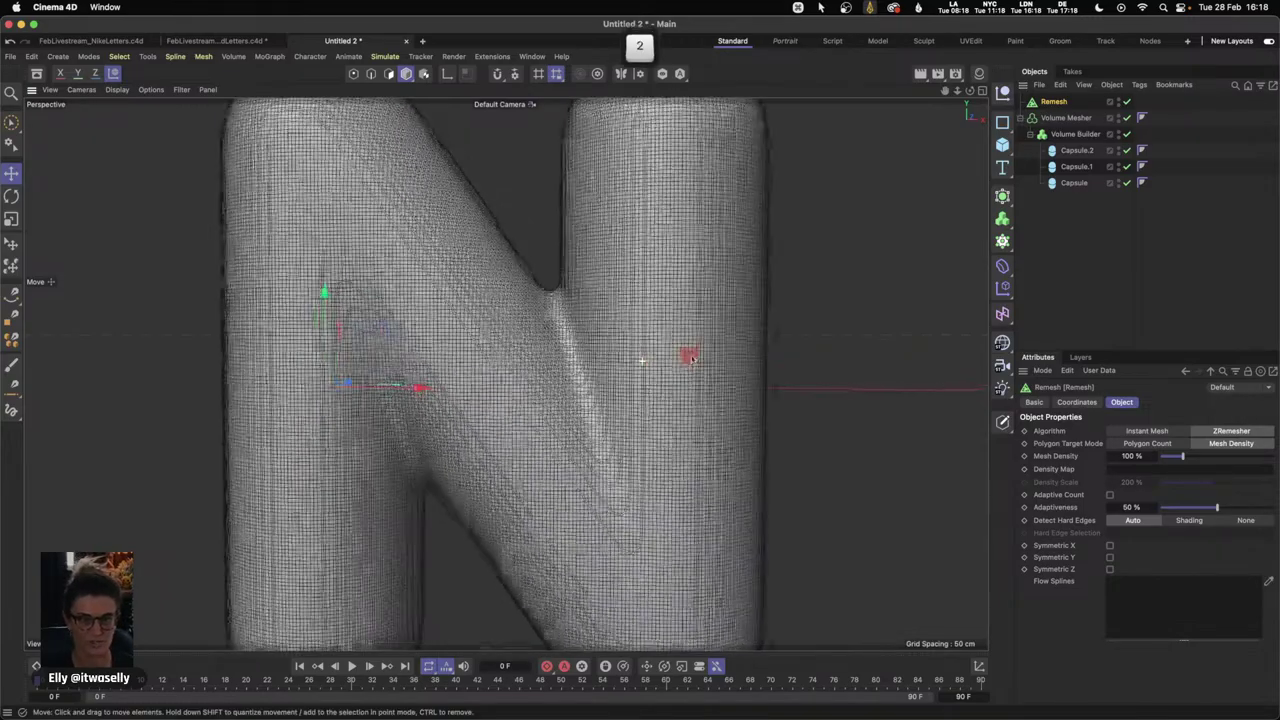
{"action": "key", "text": "1"}
{"action": "left_click_drag", "start_coordinate": [551, 369], "coordinate": [666, 369]}
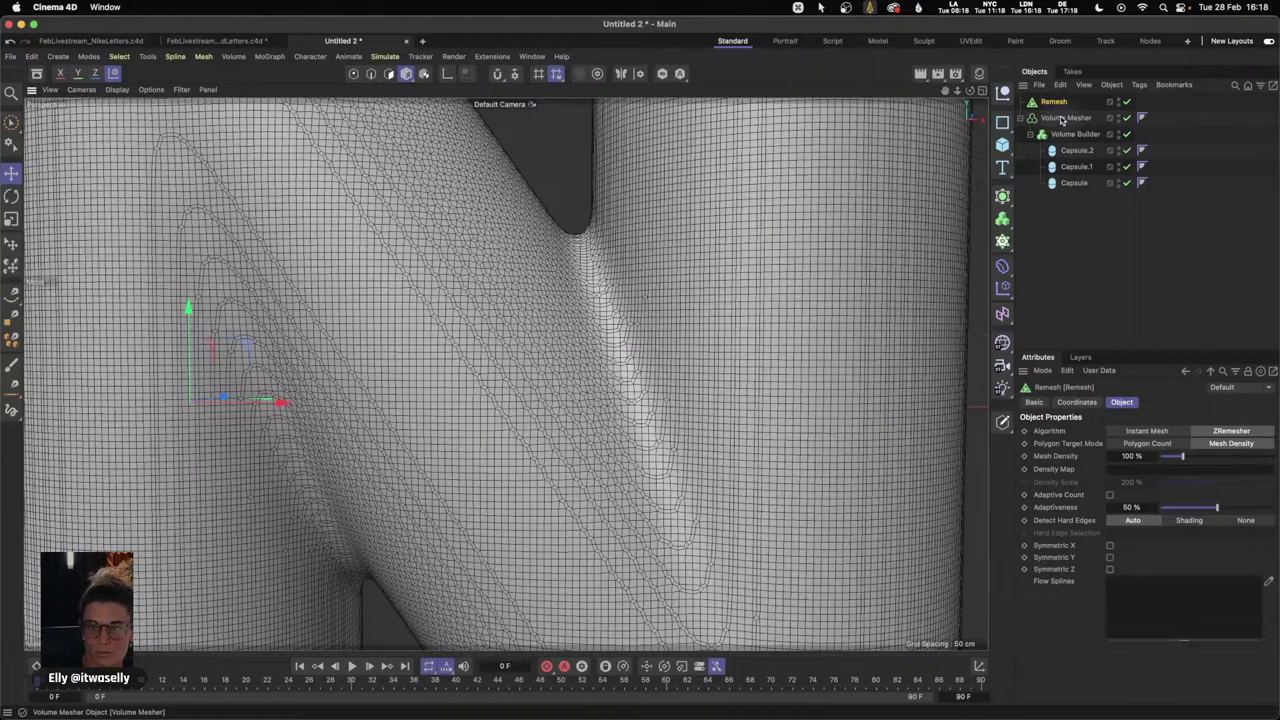
{"action": "left_click_drag", "start_coordinate": [1055, 120], "coordinate": [1054, 103]}
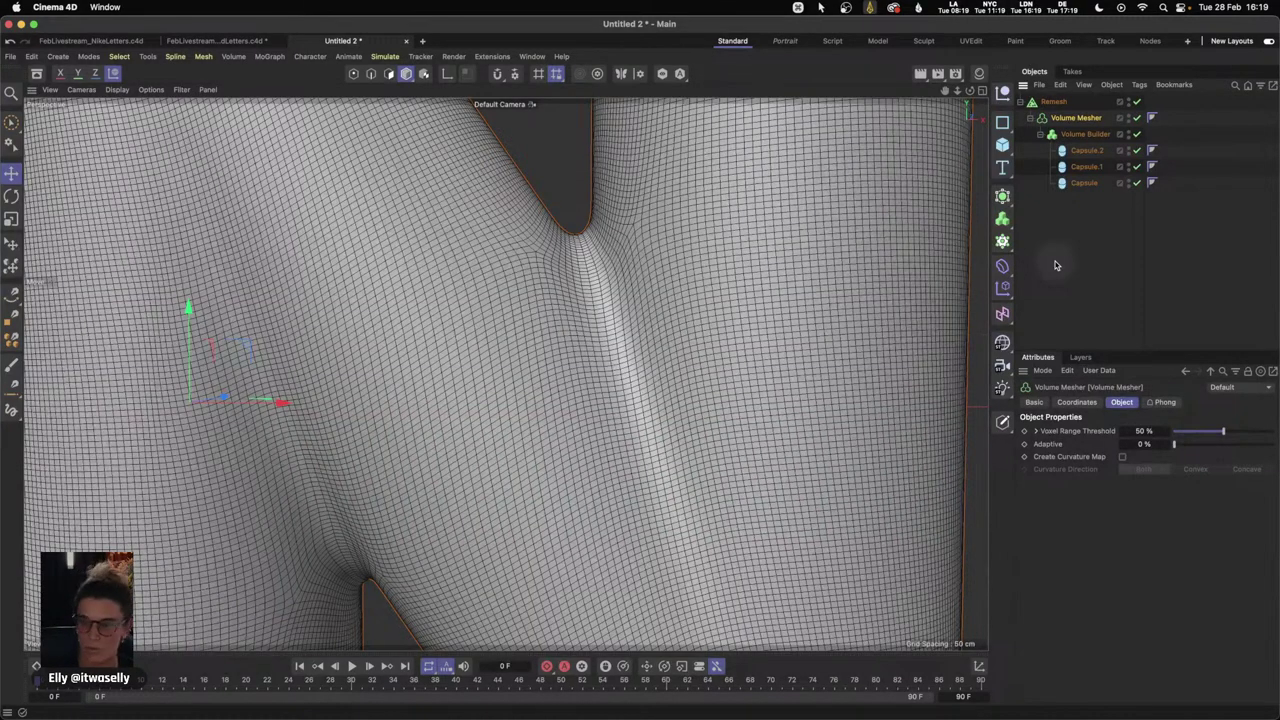
- Set the Remesh generator's Mesh Density to 10 %
{"action": "left_click", "coordinate": [709, 400]}
{"action": "left_click_drag", "start_coordinate": [709, 400], "coordinate": [636, 408]}
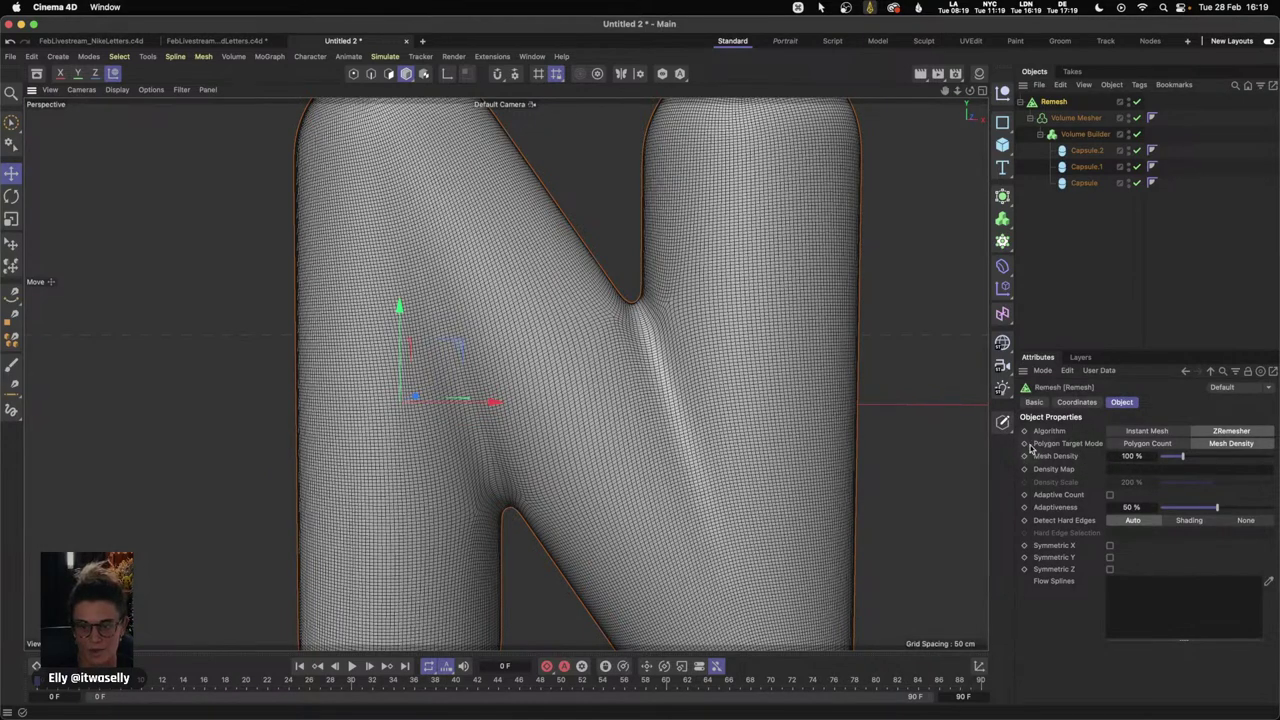
{"action": "left_click", "coordinate": [1140, 455]}
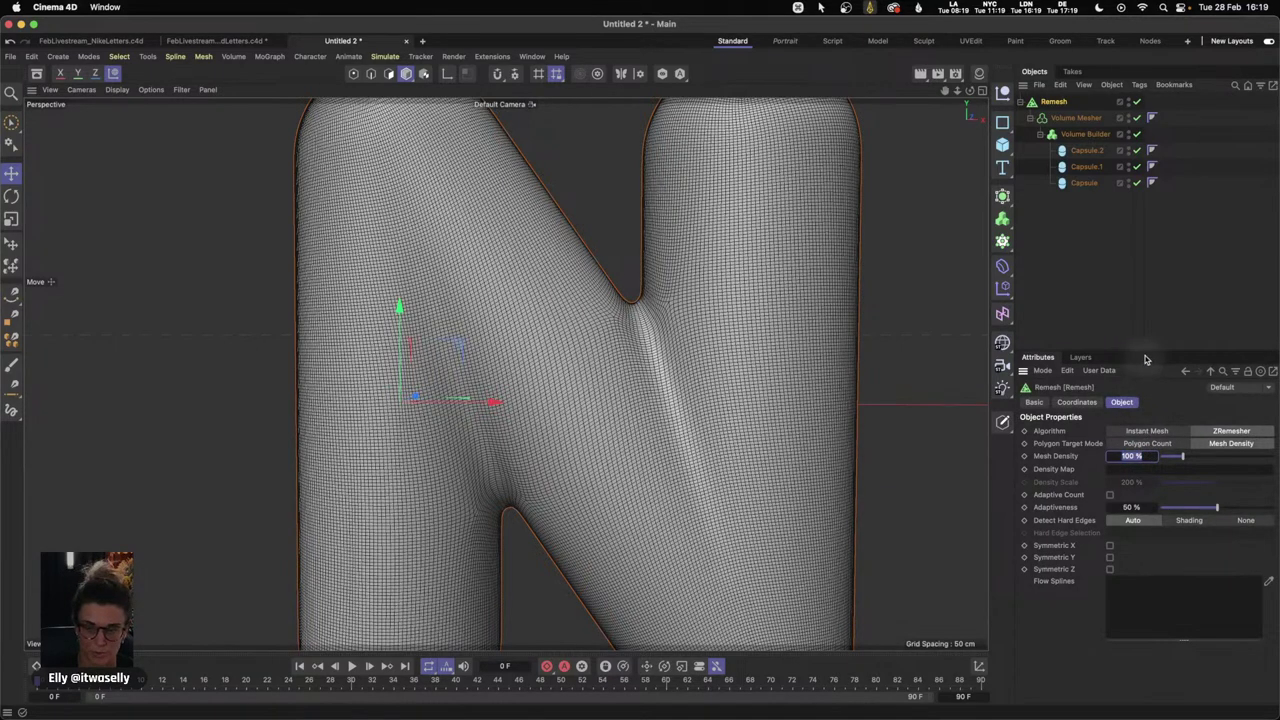
{"action": "type", "text": "10"}
{"action": "key", "text": "Return"}
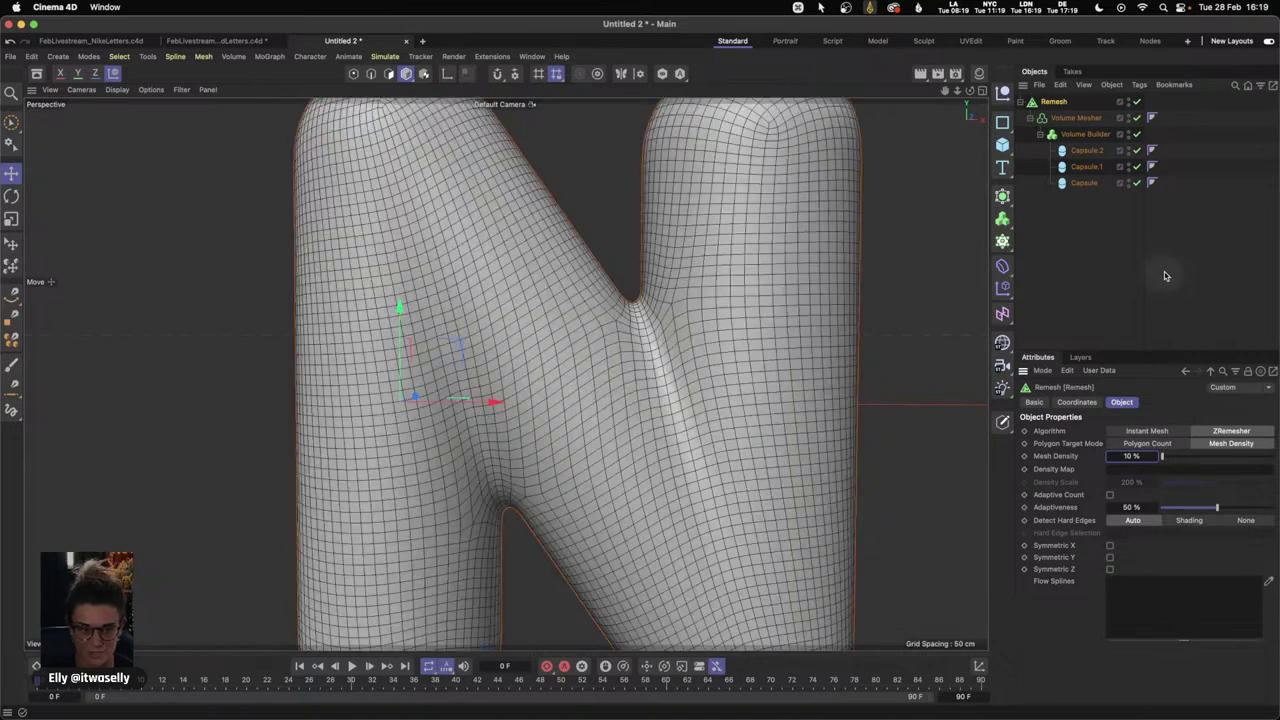
- Check the remeshed N in plain Gouraud shading, then display the shading lines again
{"action": "key", "text": "2"}
{"action": "left_click_drag", "start_coordinate": [726, 400], "coordinate": [630, 398]}
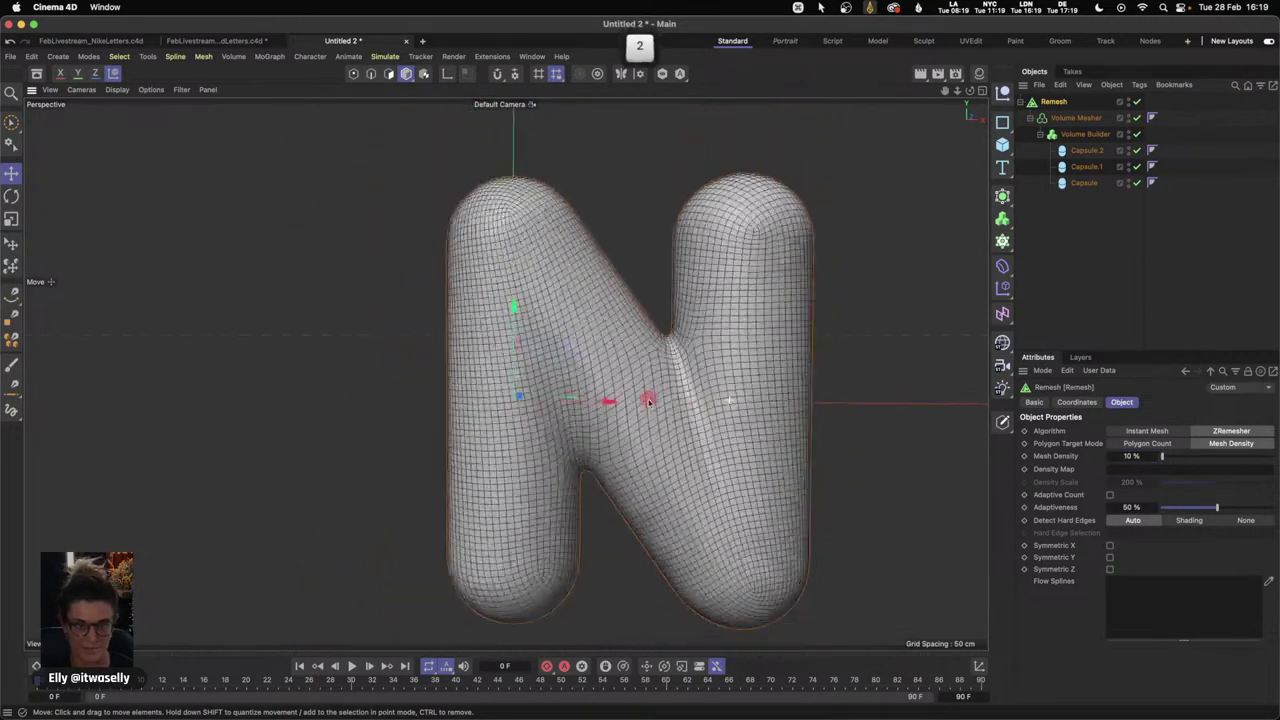
{"action": "key", "text": "n"}
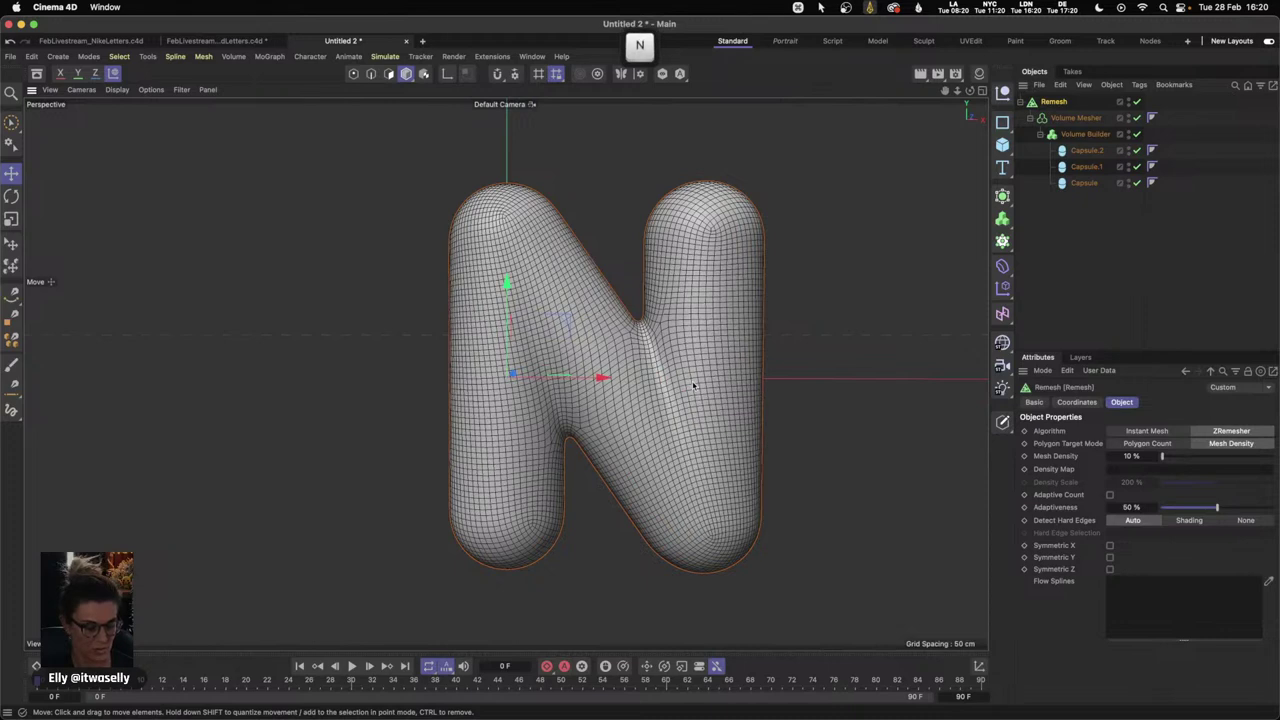
{"action": "key", "text": "a"}
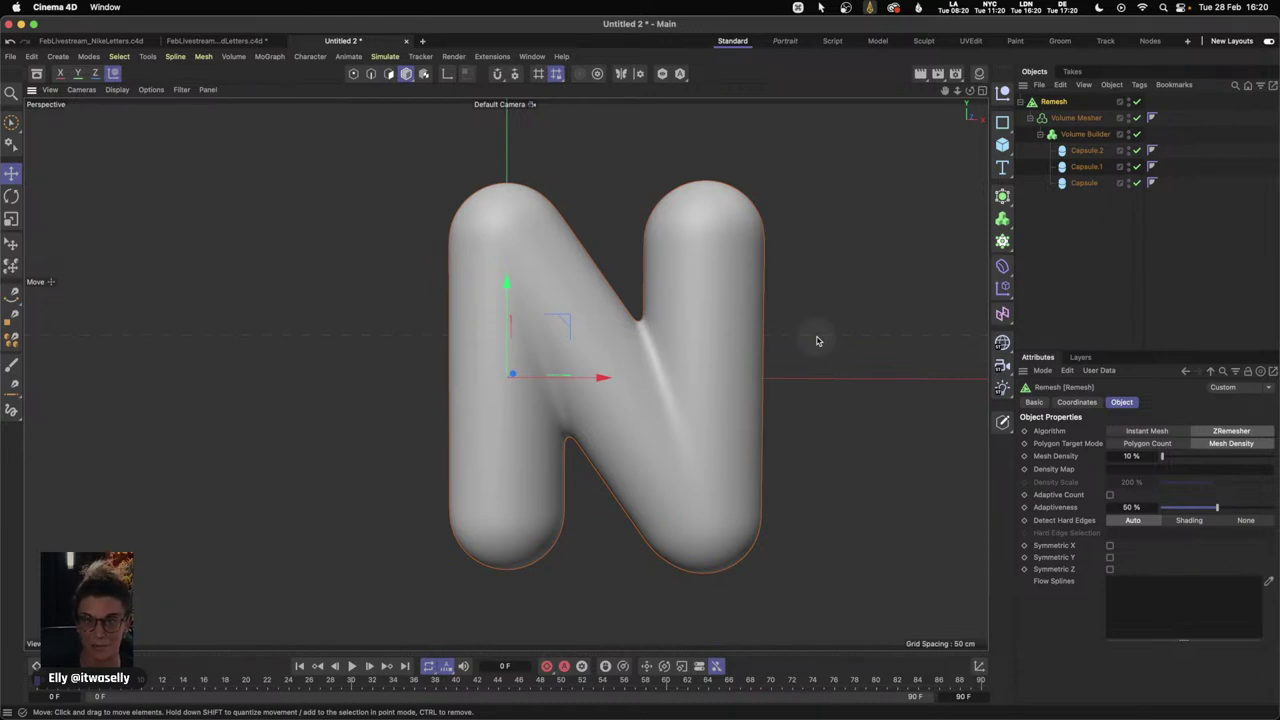
{"action": "key", "text": "n"}
{"action": "key", "text": "b"}
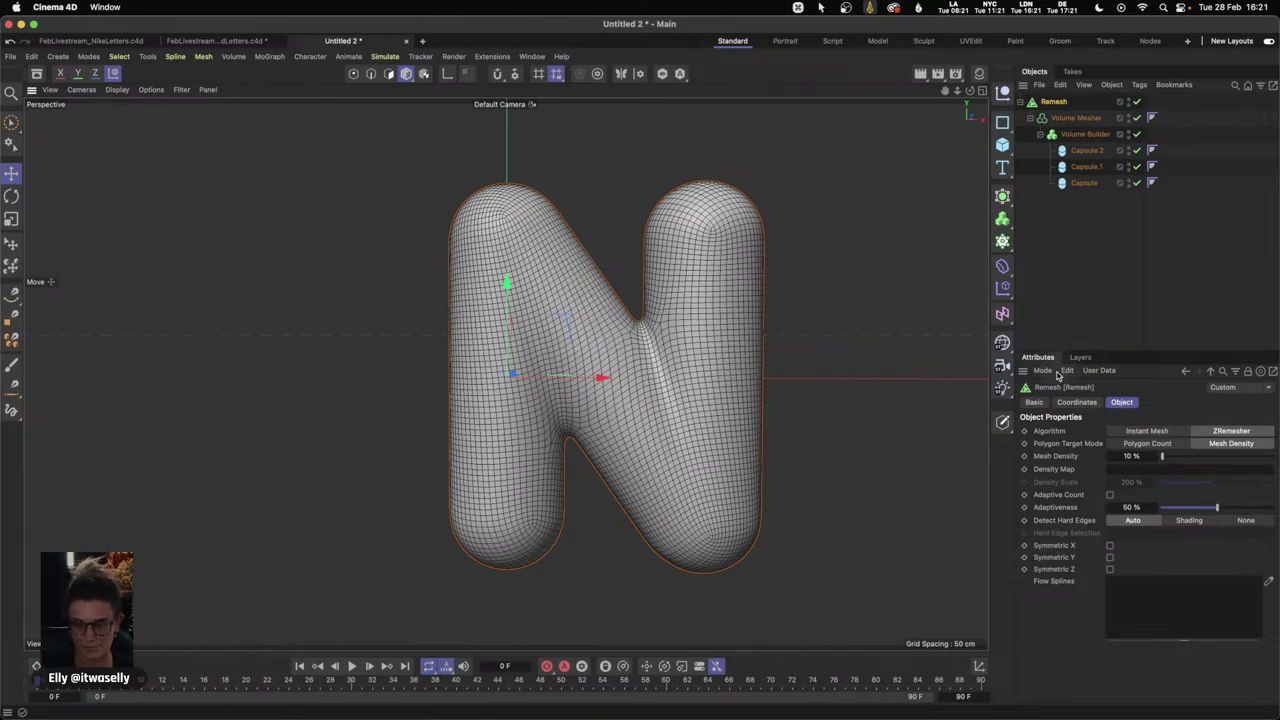
- Enable Symmetric Z on the Remesh generator, and try Symmetric Y before turning it off again
{"action": "left_click", "coordinate": [1110, 570]}
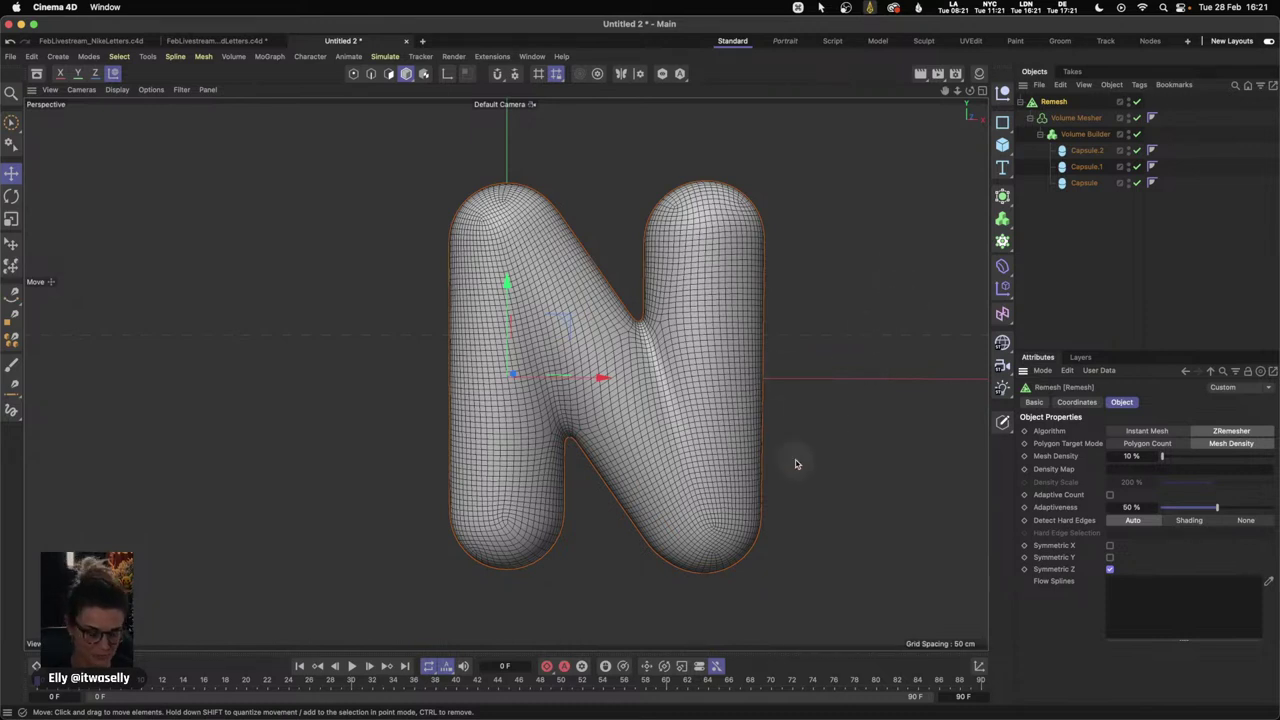
{"action": "left_click", "coordinate": [1109, 568]}
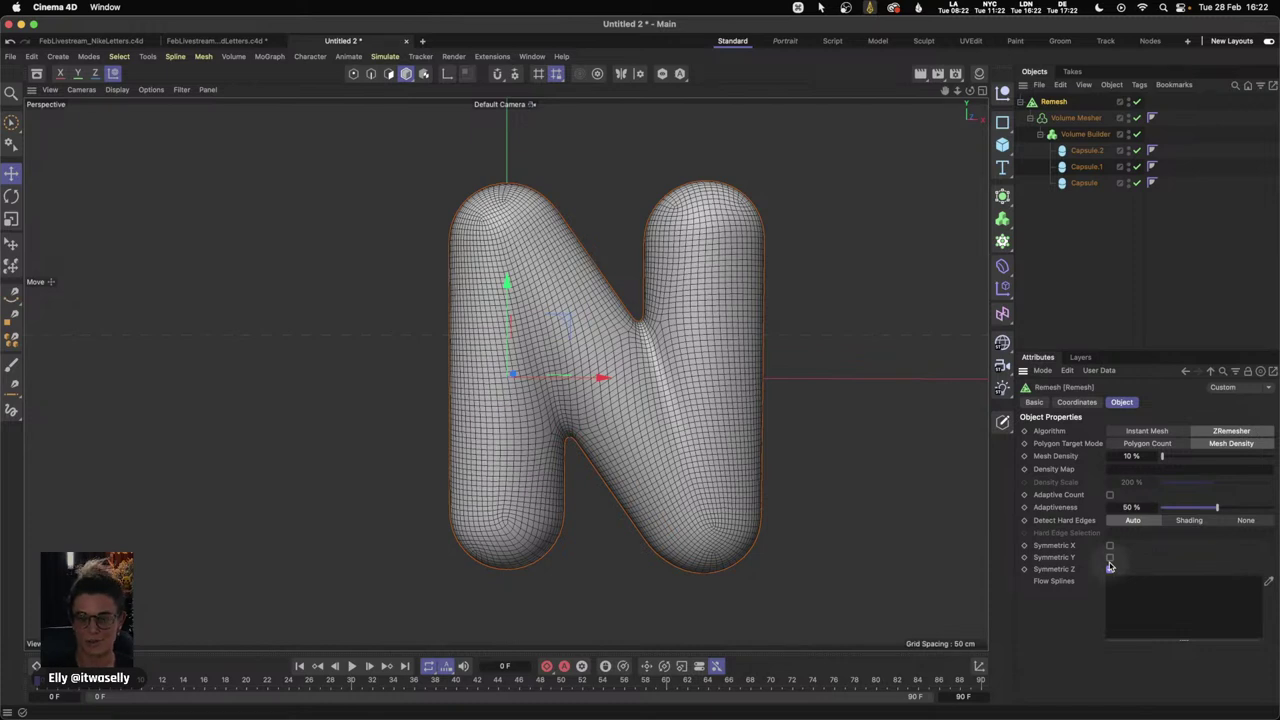
{"action": "left_click", "coordinate": [1111, 557]}
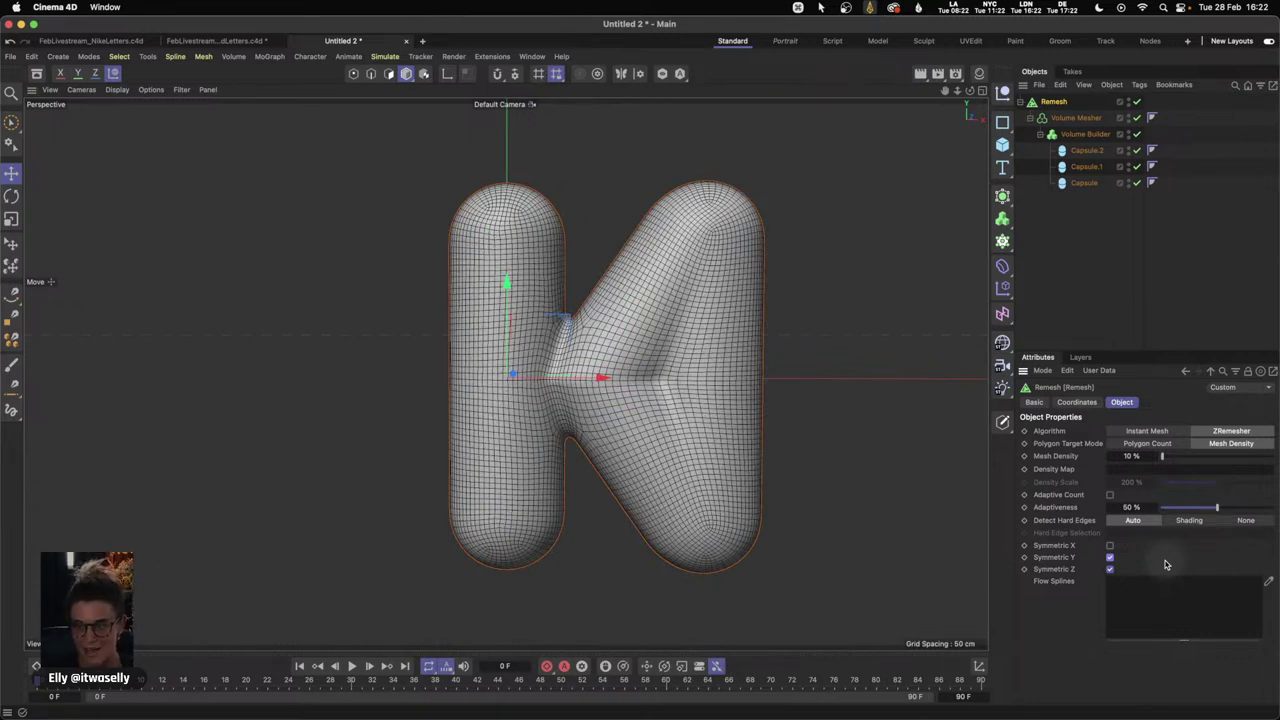
{"action": "left_click", "coordinate": [1109, 559]}
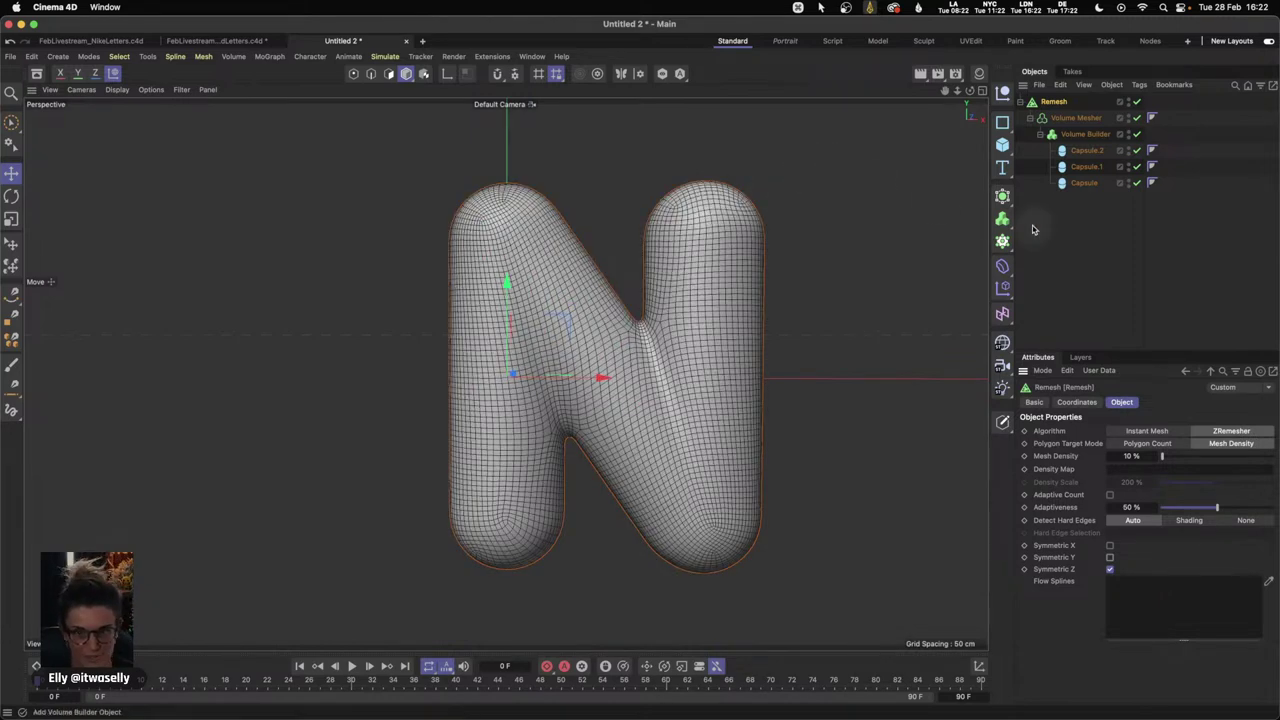
{"action": "left_click", "coordinate": [1082, 232]}
{"action": "key", "text": "3"}
{"action": "left_click_drag", "start_coordinate": [781, 360], "coordinate": [628, 364]}
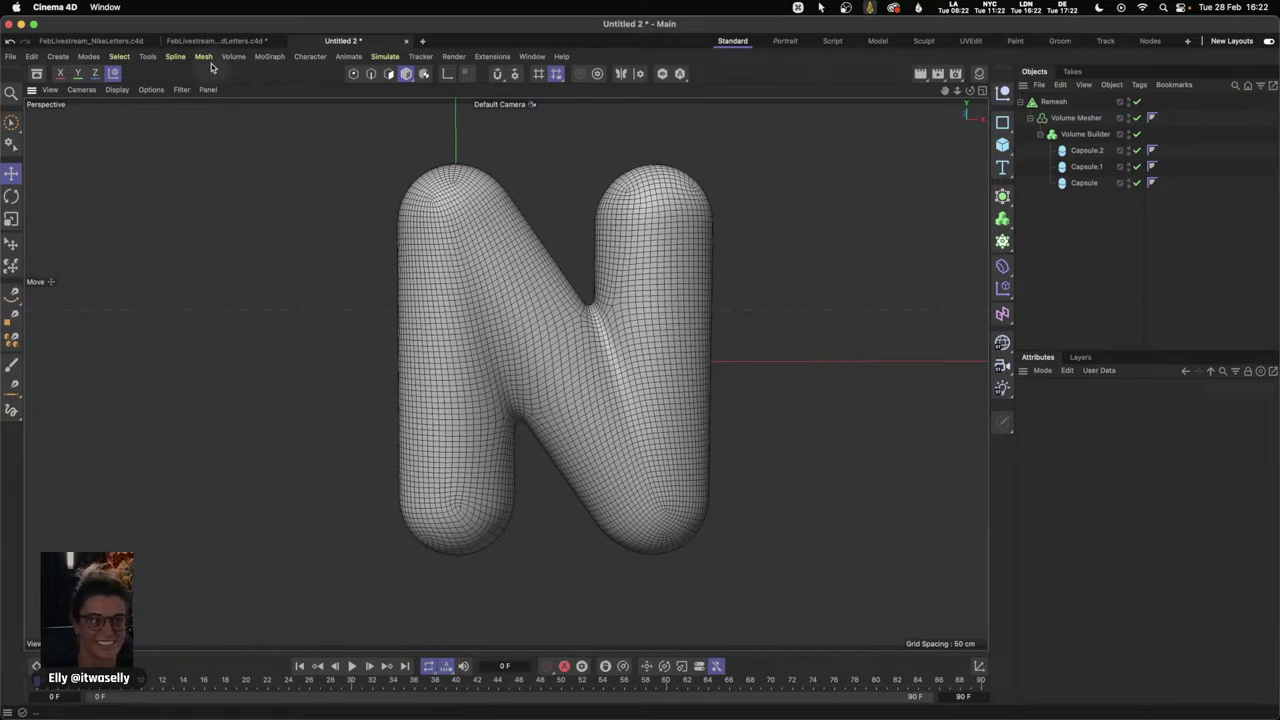
- Switch to the FebLivestream_NikeLetters.c4d project and expand the hierarchy of the N's Remesh generator
{"action": "left_click", "coordinate": [120, 42]}
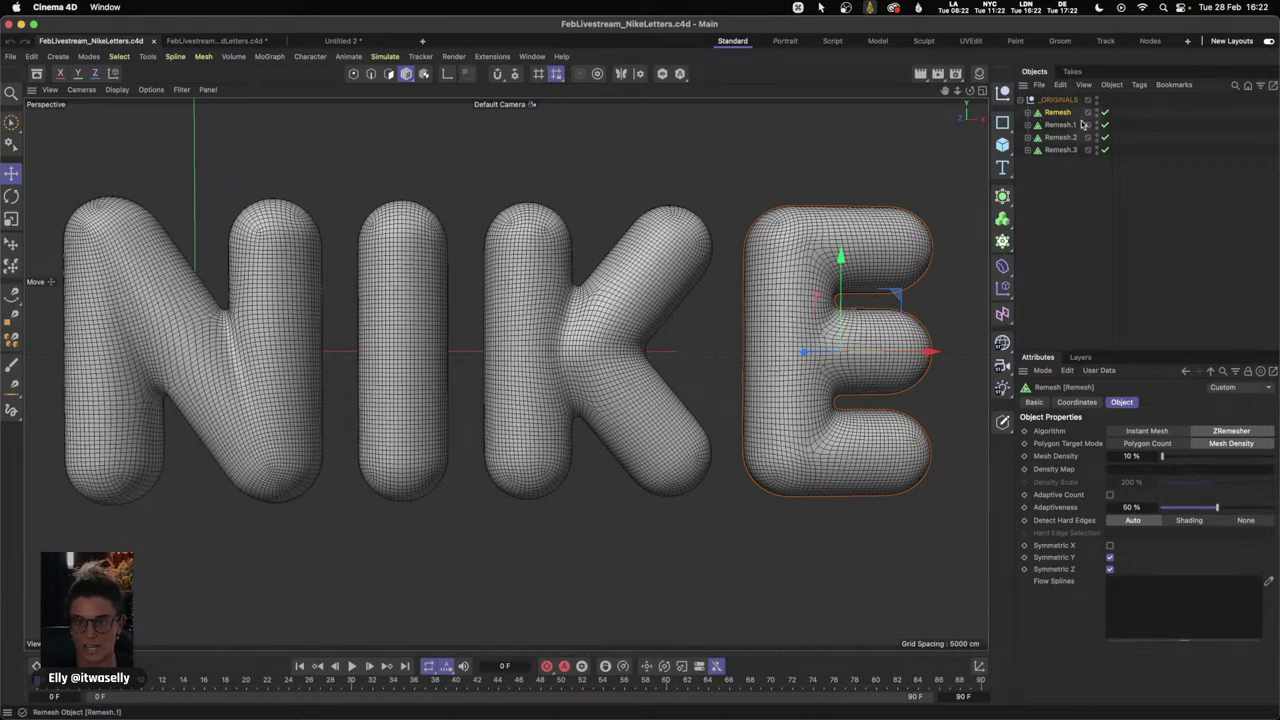
{"action": "left_click", "coordinate": [1052, 150]}
{"action": "left_click", "coordinate": [1028, 149]}
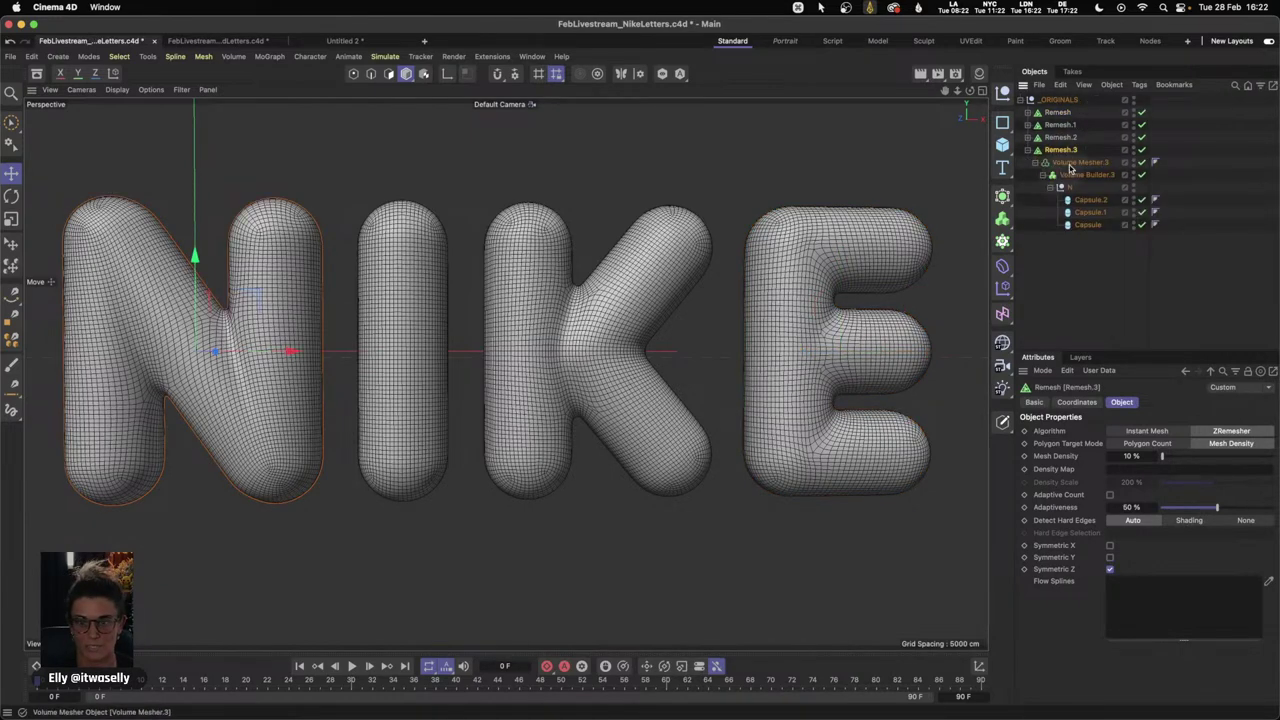
- Examine the capsule, volume and remesh settings behind the N, and expand the I's hierarchy to inspect its capsule and remesh settings
{"action": "left_click", "coordinate": [1094, 226]}
{"action": "left_click", "coordinate": [1082, 199]}
{"action": "left_click", "coordinate": [1085, 175]}
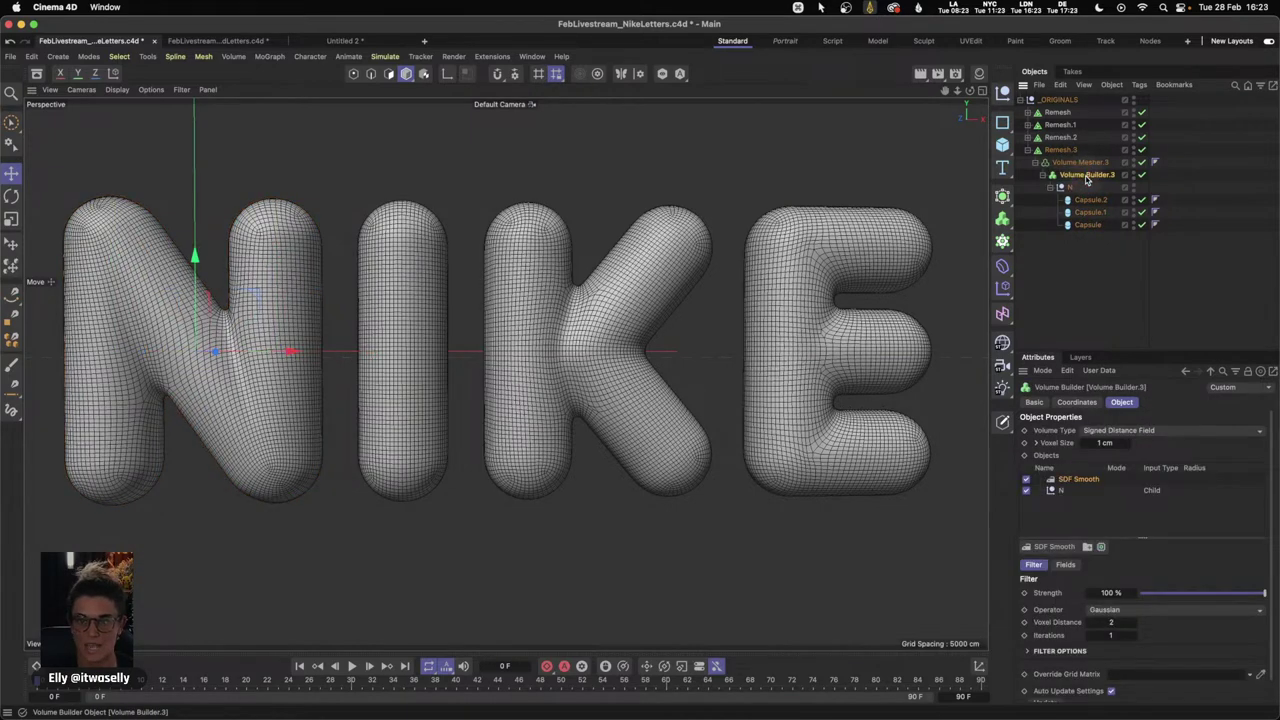
{"action": "left_click", "coordinate": [1084, 162]}
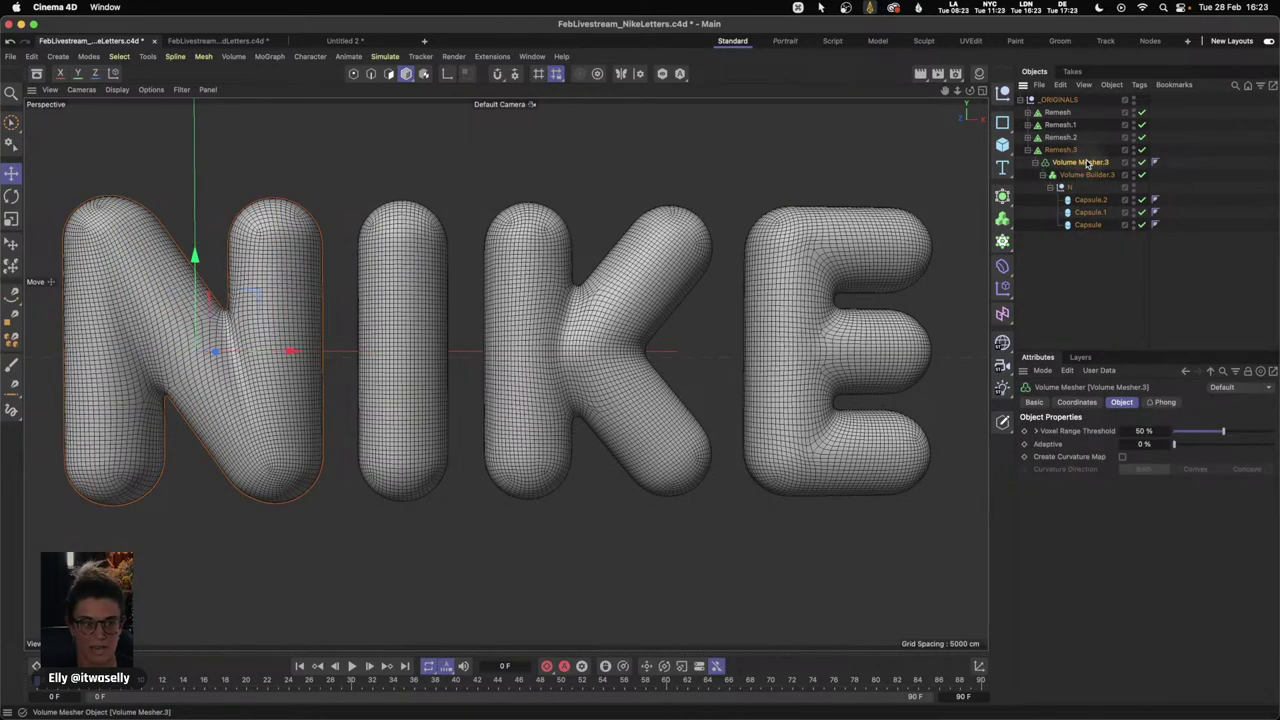
{"action": "left_click", "coordinate": [1070, 150]}
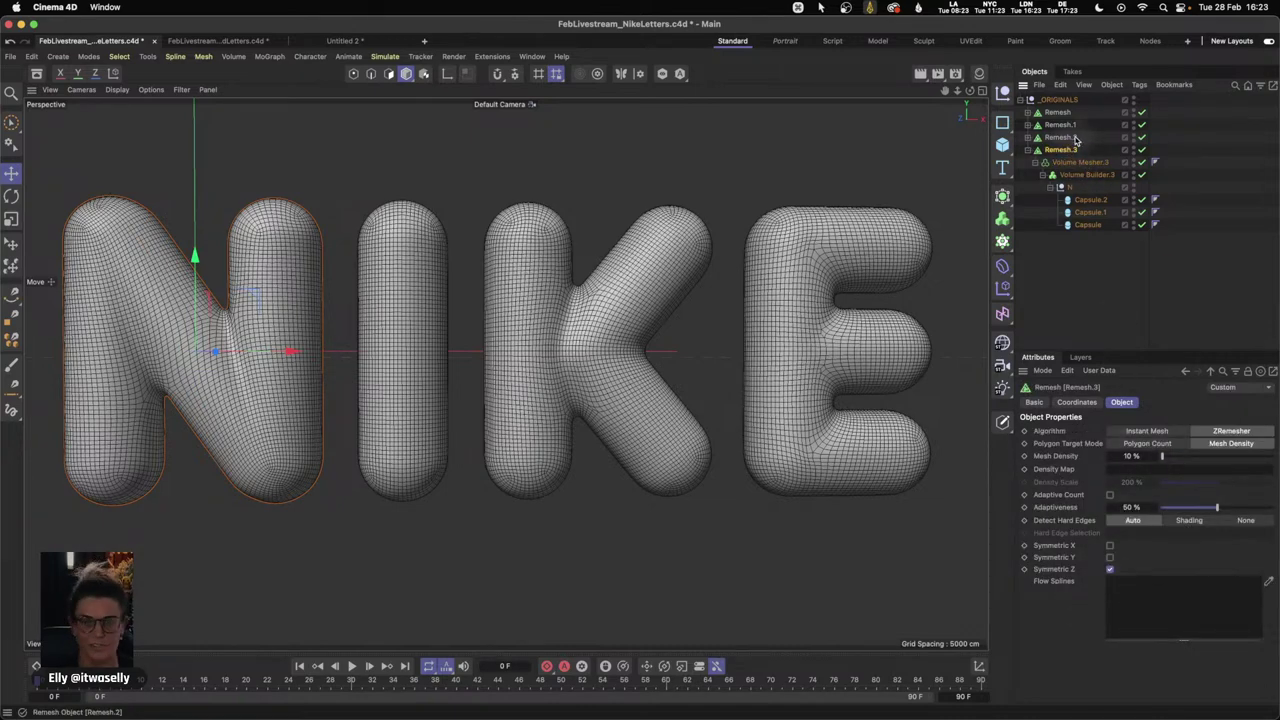
{"action": "left_click", "coordinate": [1028, 137]}
{"action": "left_click", "coordinate": [1086, 187]}
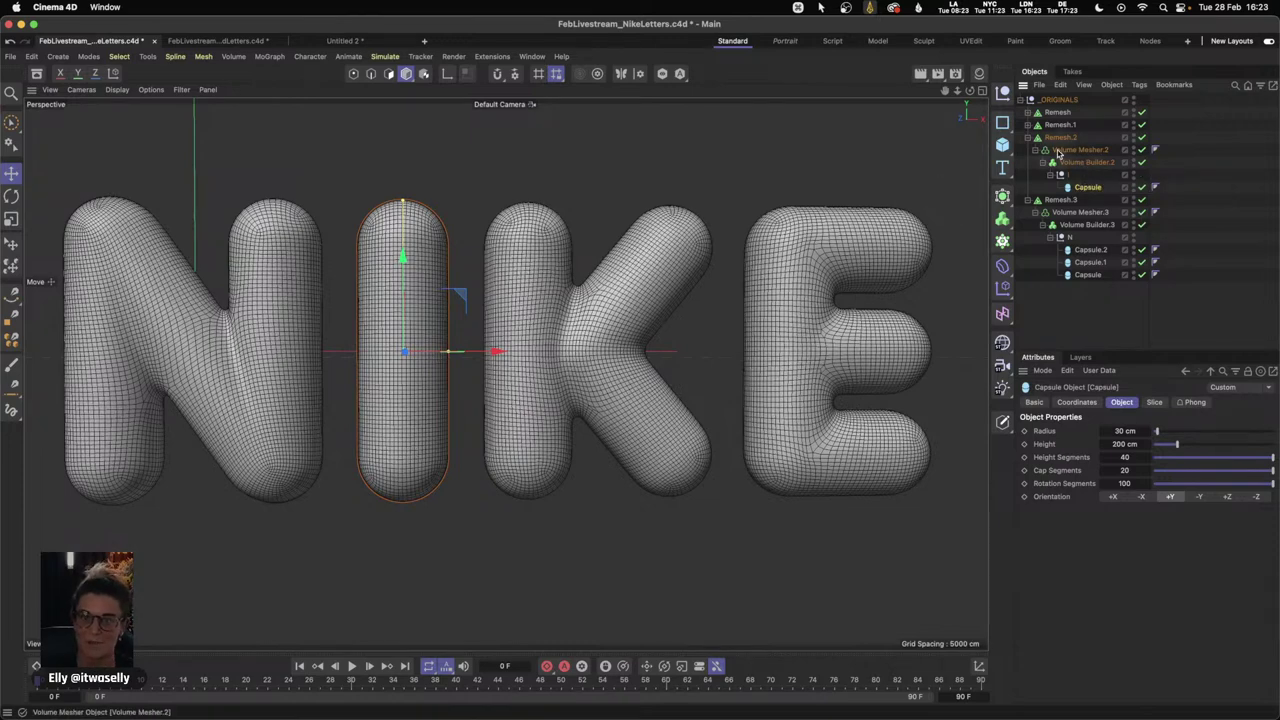
{"action": "left_click", "coordinate": [1062, 137]}
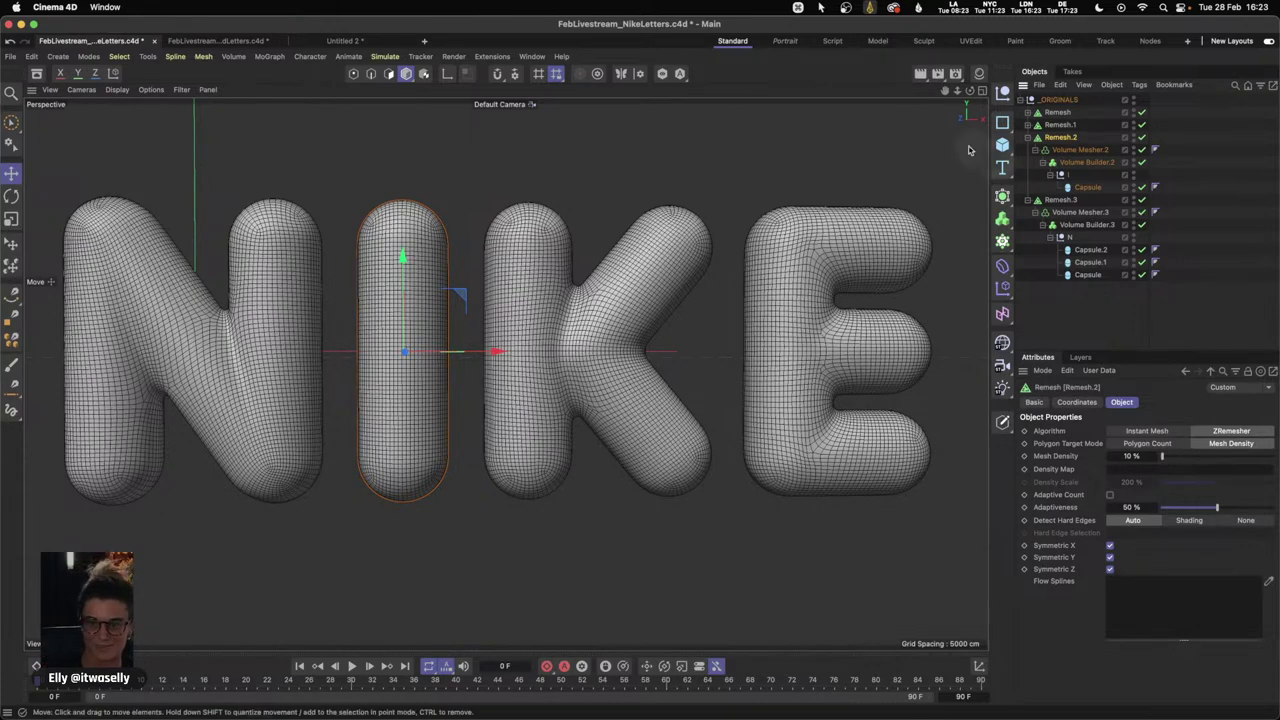
- Expand the K's and E's Remesh hierarchies and examine their capsule settings and remesh symmetry options
{"action": "left_click", "coordinate": [1028, 124]}
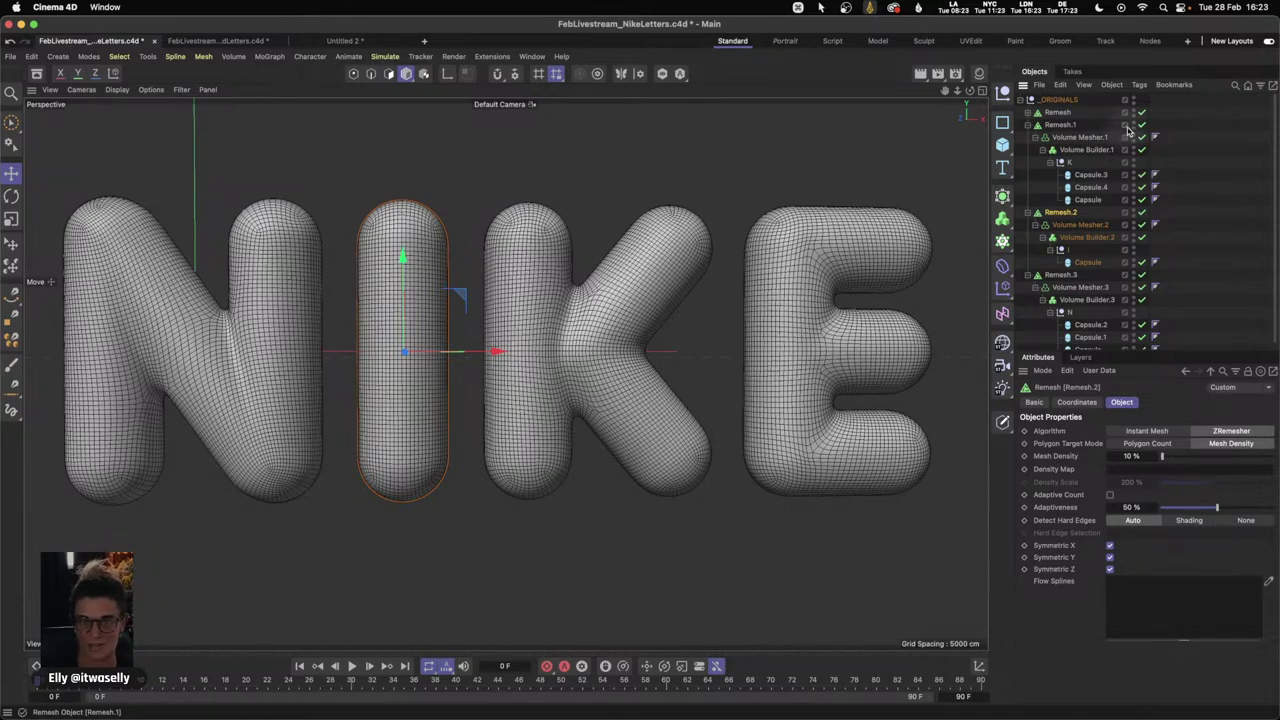
{"action": "left_click", "coordinate": [1087, 188]}
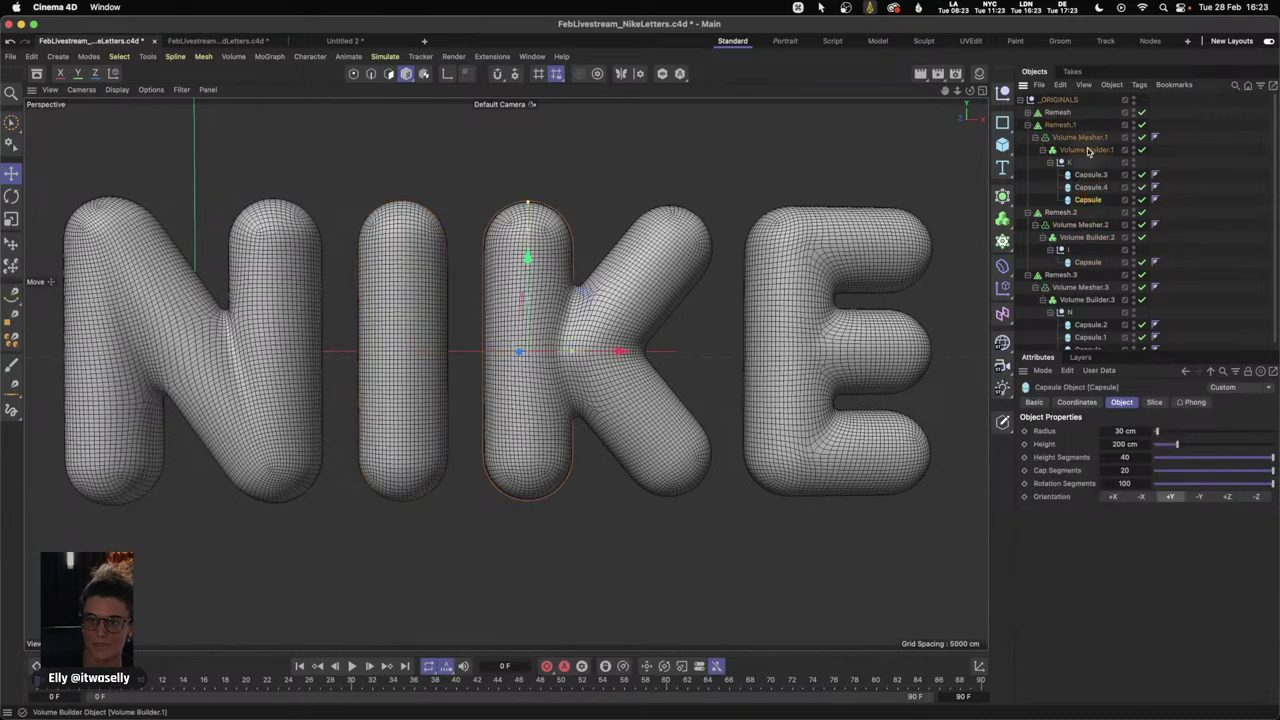
{"action": "left_click", "coordinate": [1060, 124]}
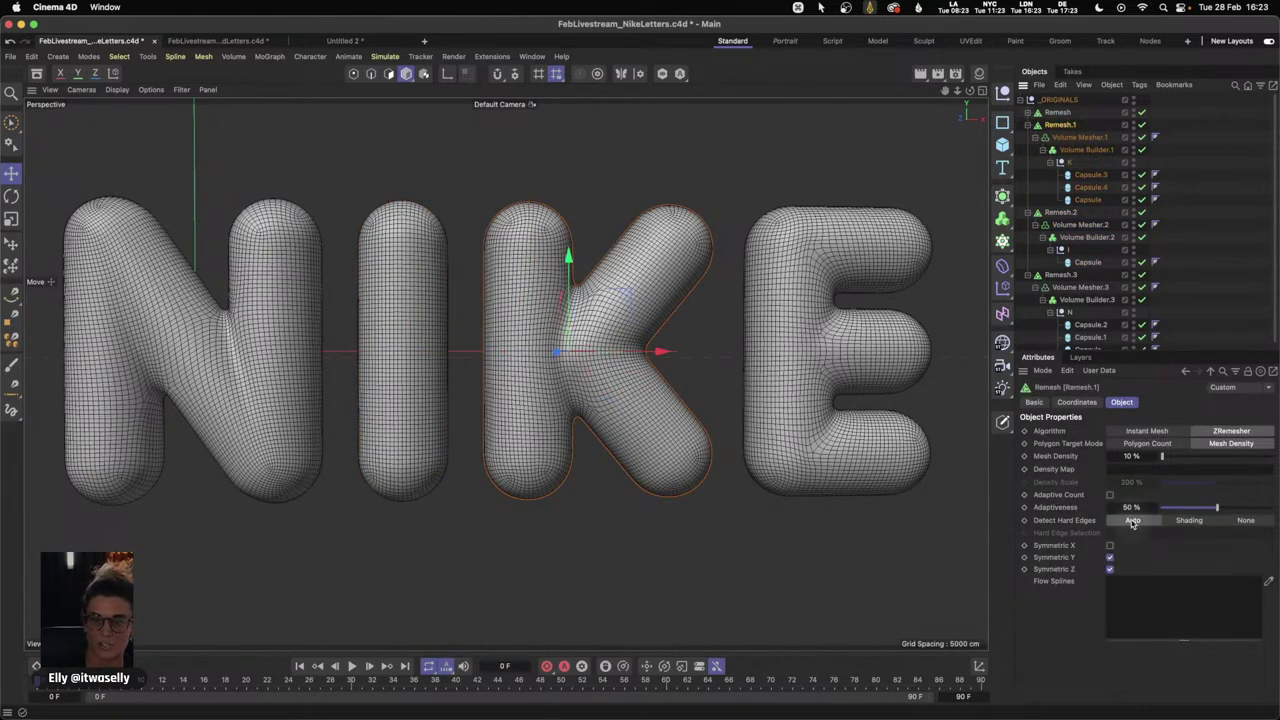
{"action": "left_click", "coordinate": [1029, 112]}
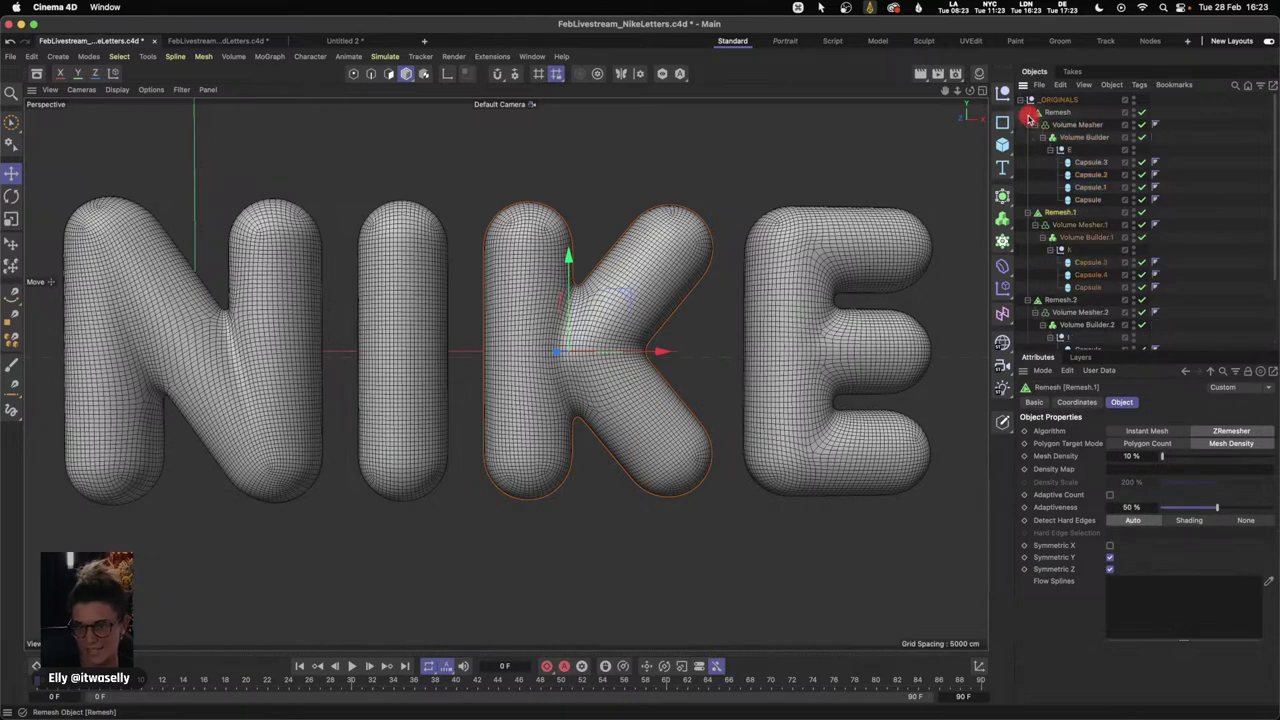
{"action": "left_click", "coordinate": [1090, 187]}
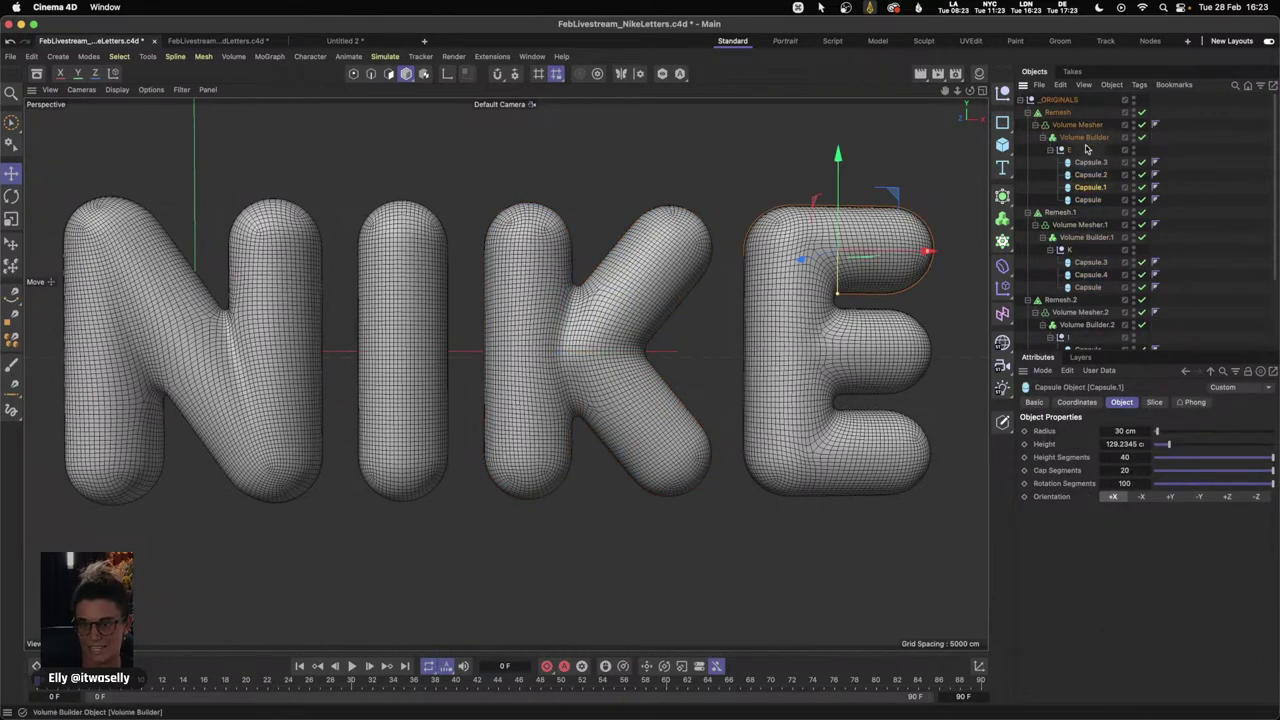
{"action": "left_click", "coordinate": [1068, 124]}
{"action": "left_click", "coordinate": [1058, 112]}
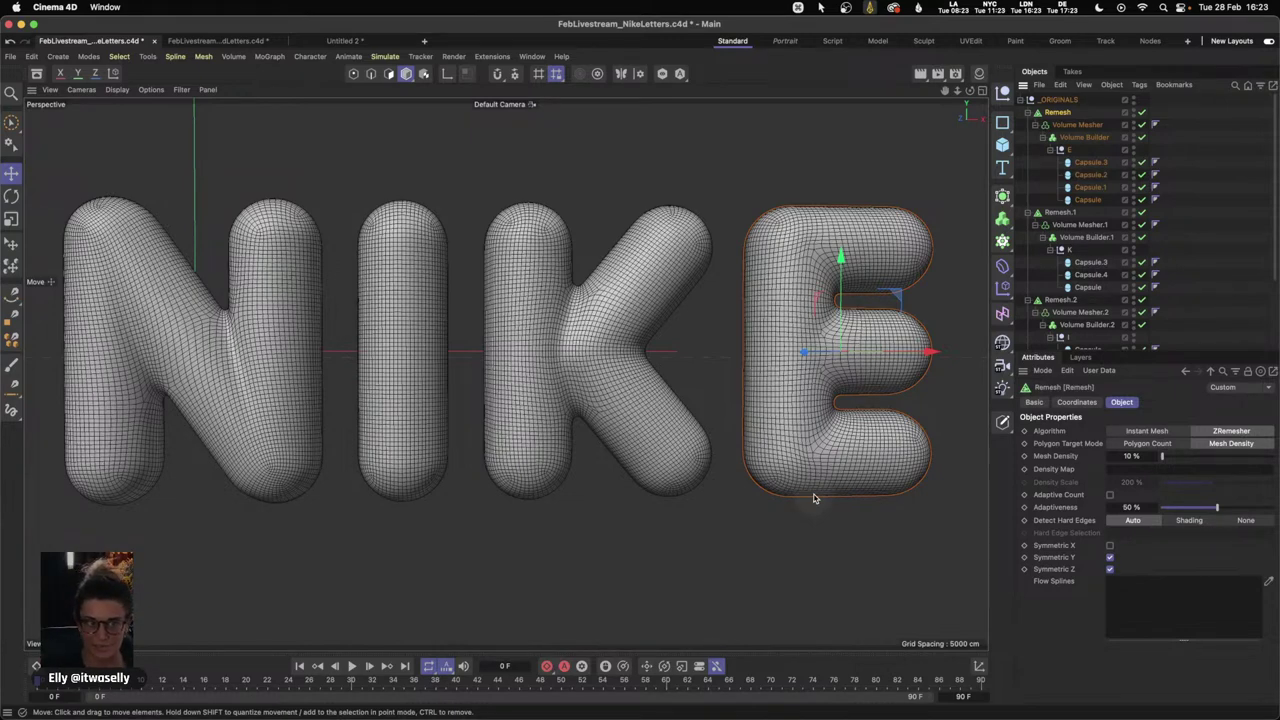
- Switch to the Untitled 2 project and make a polygon copy of the N's Remesh generator with Current State to Object
{"action": "left_click", "coordinate": [374, 41]}
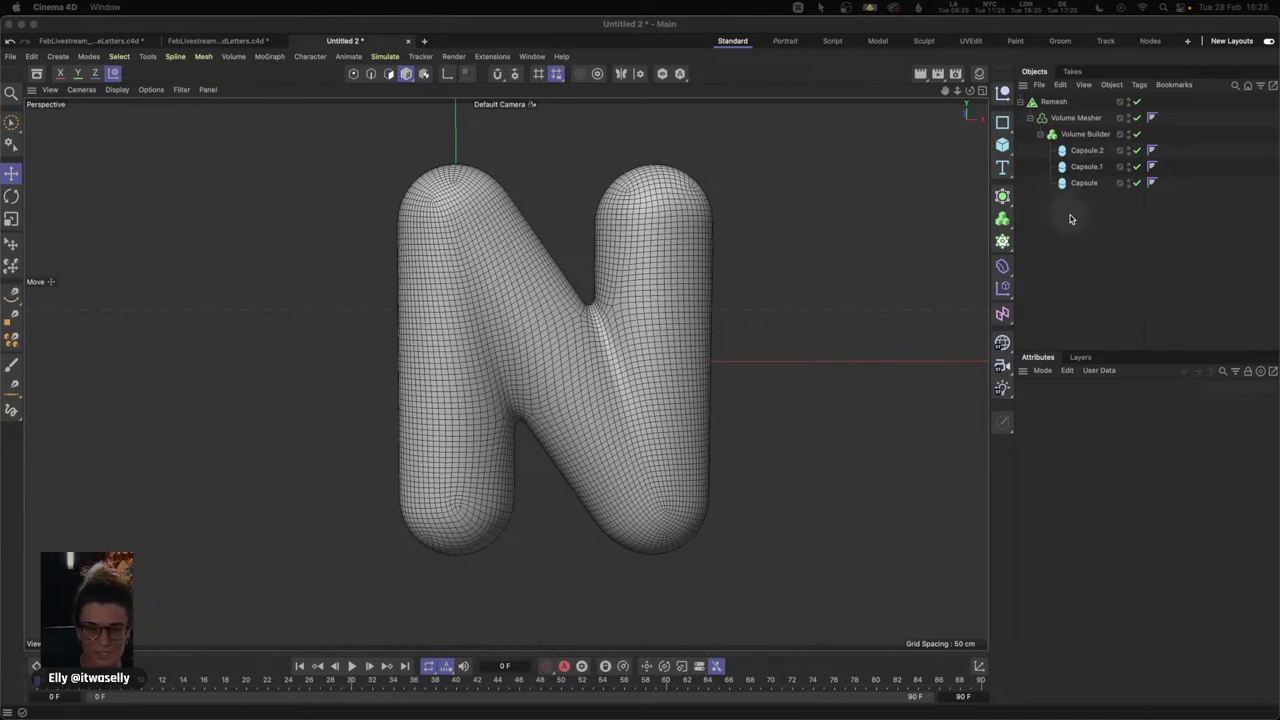
{"action": "left_click", "coordinate": [1058, 102]}
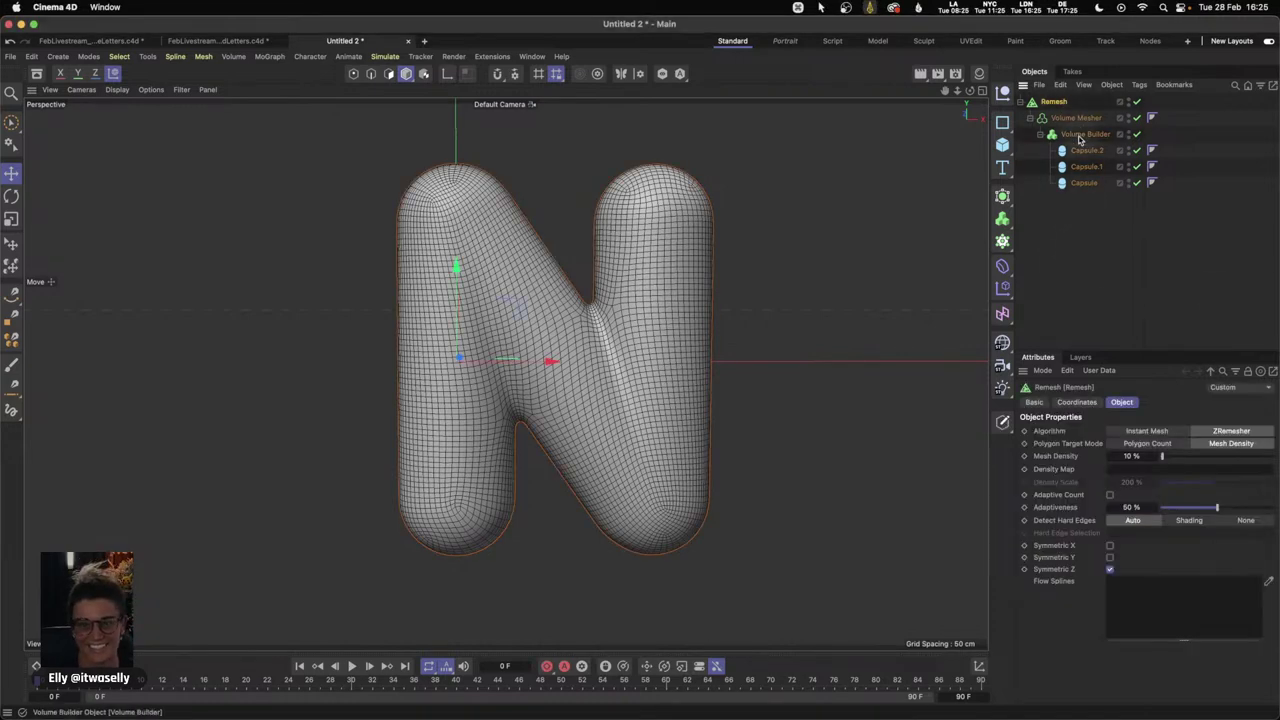
{"action": "left_click", "coordinate": [1090, 220]}
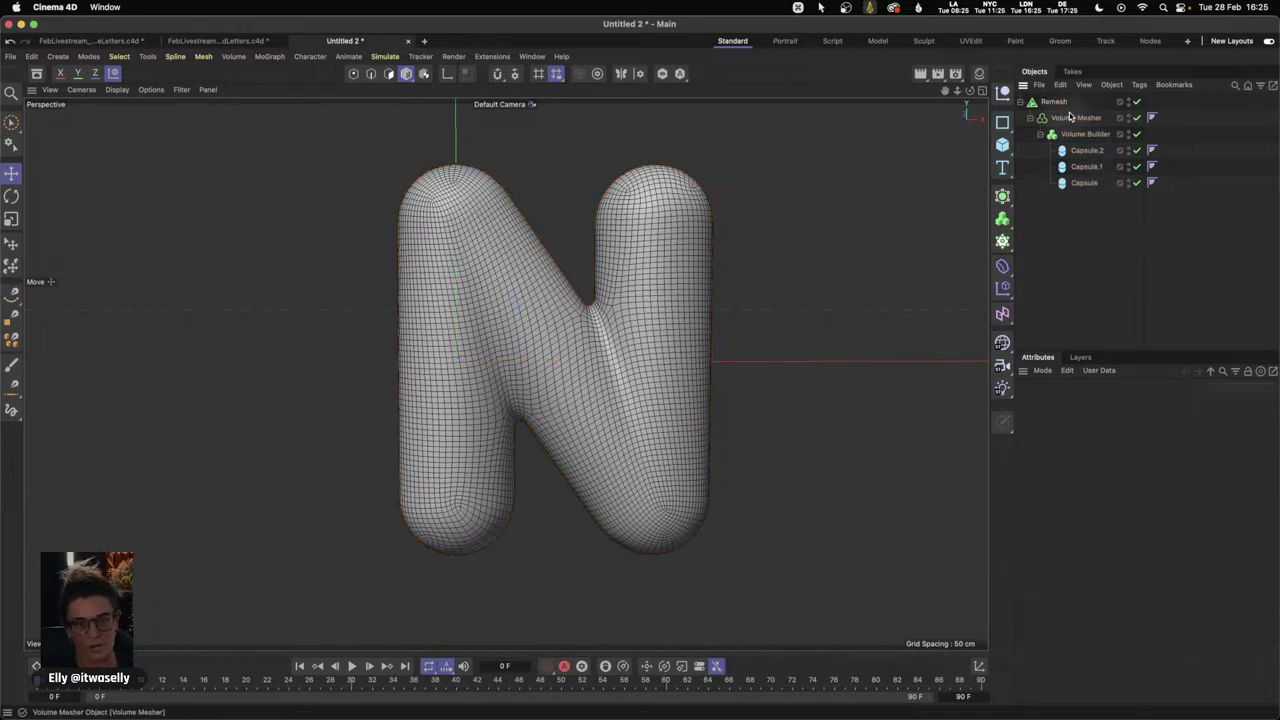
{"action": "left_click", "coordinate": [1058, 103]}
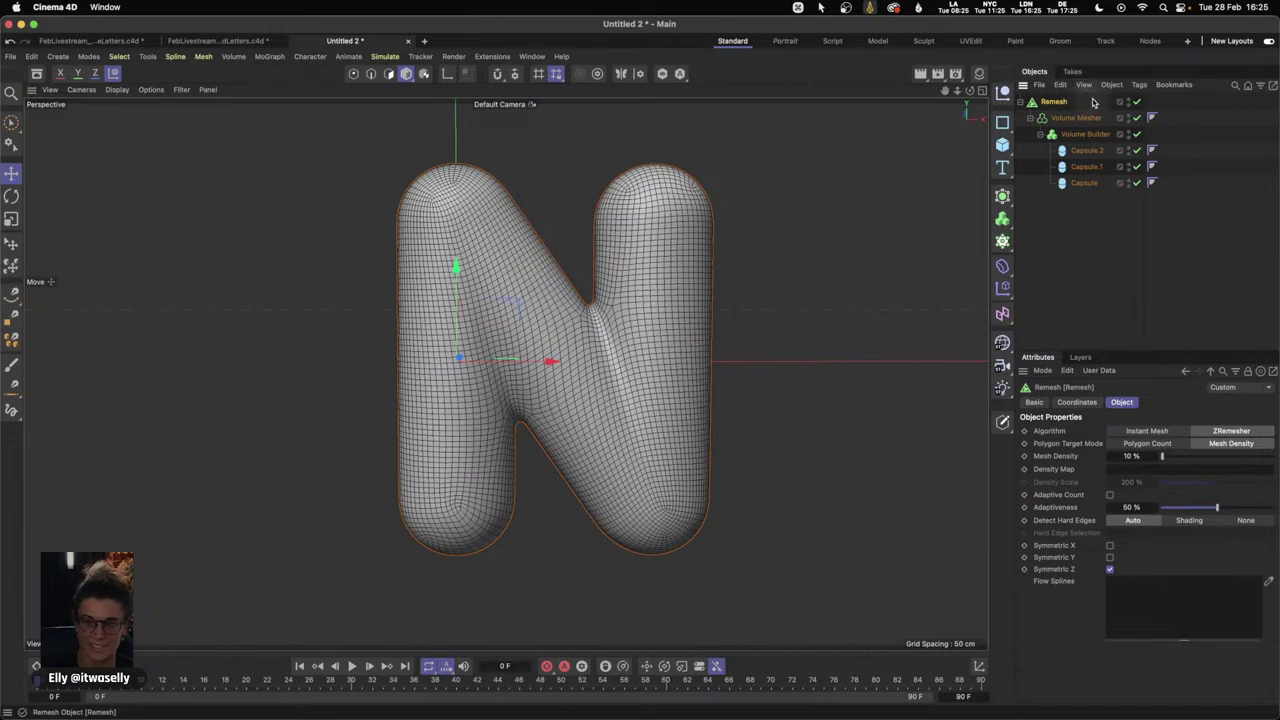
{"action": "right_click", "coordinate": [1057, 106]}
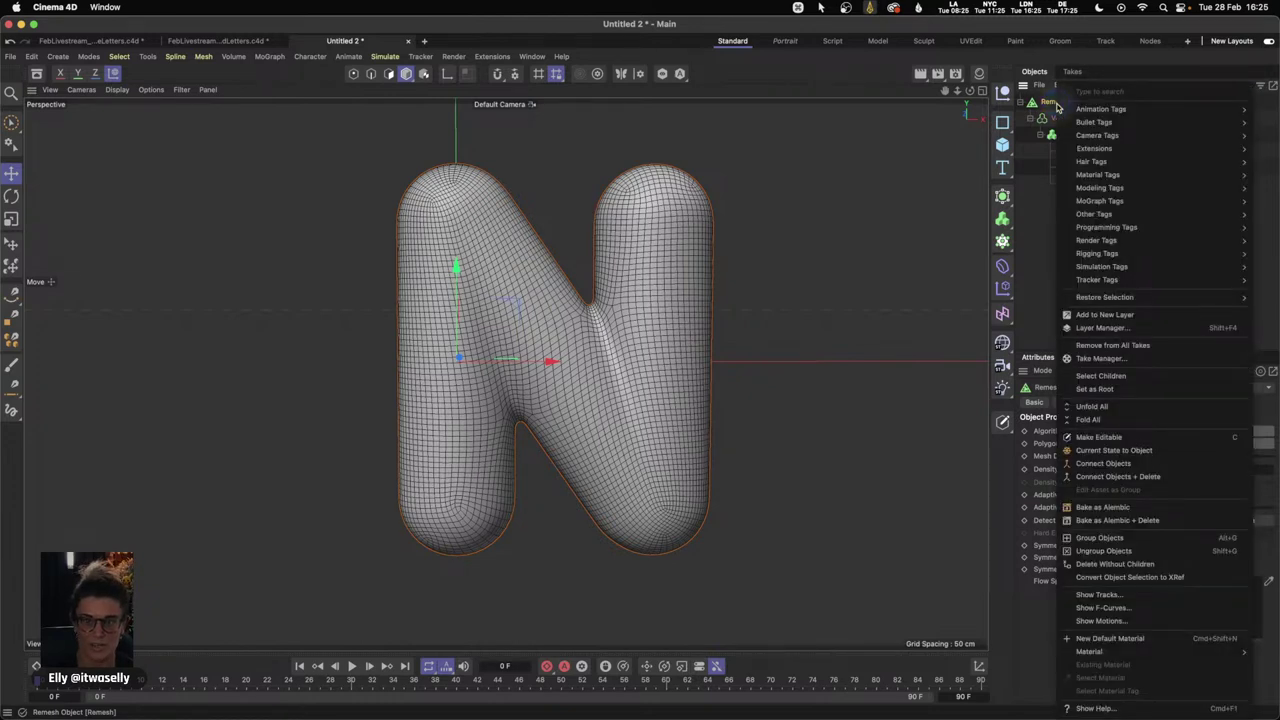
{"action": "left_click", "coordinate": [1131, 452]}
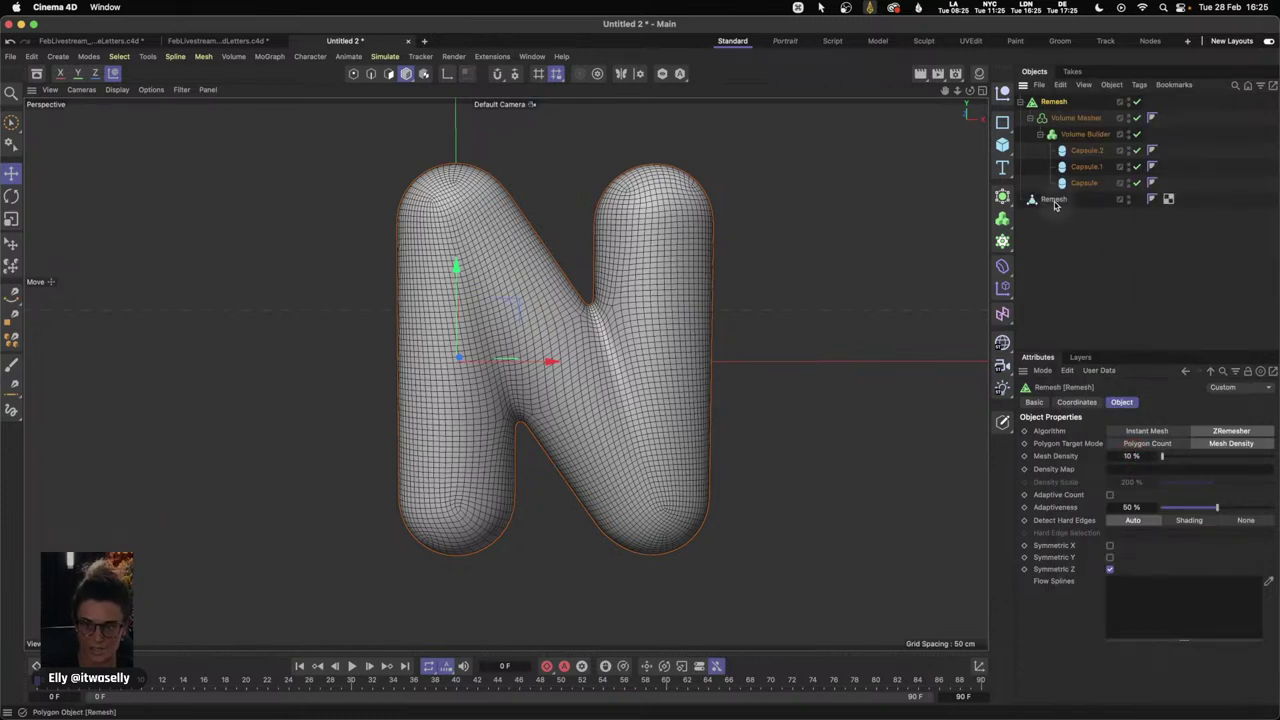
{"action": "left_click", "coordinate": [1060, 200]}
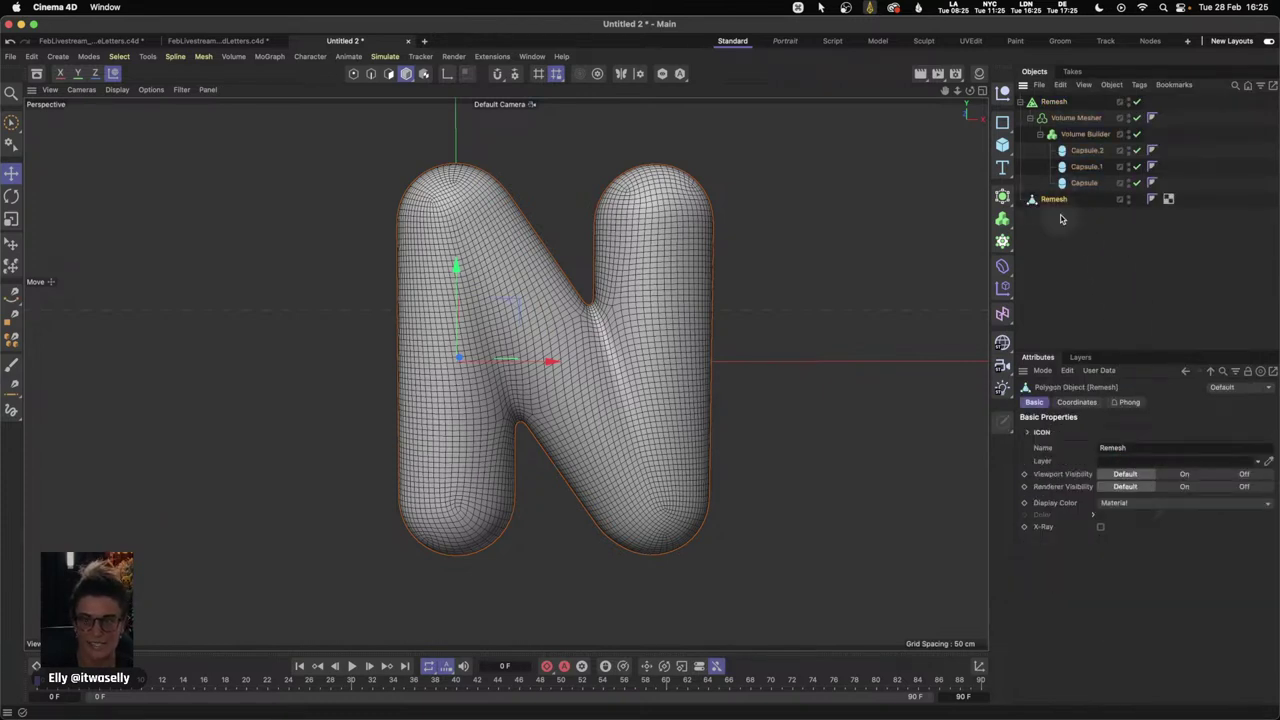
- Collapse the original Remesh generator, group it in a null and hide that null in the viewport and renderer
{"action": "left_click", "coordinate": [1021, 103]}
{"action": "left_click", "coordinate": [1053, 103]}
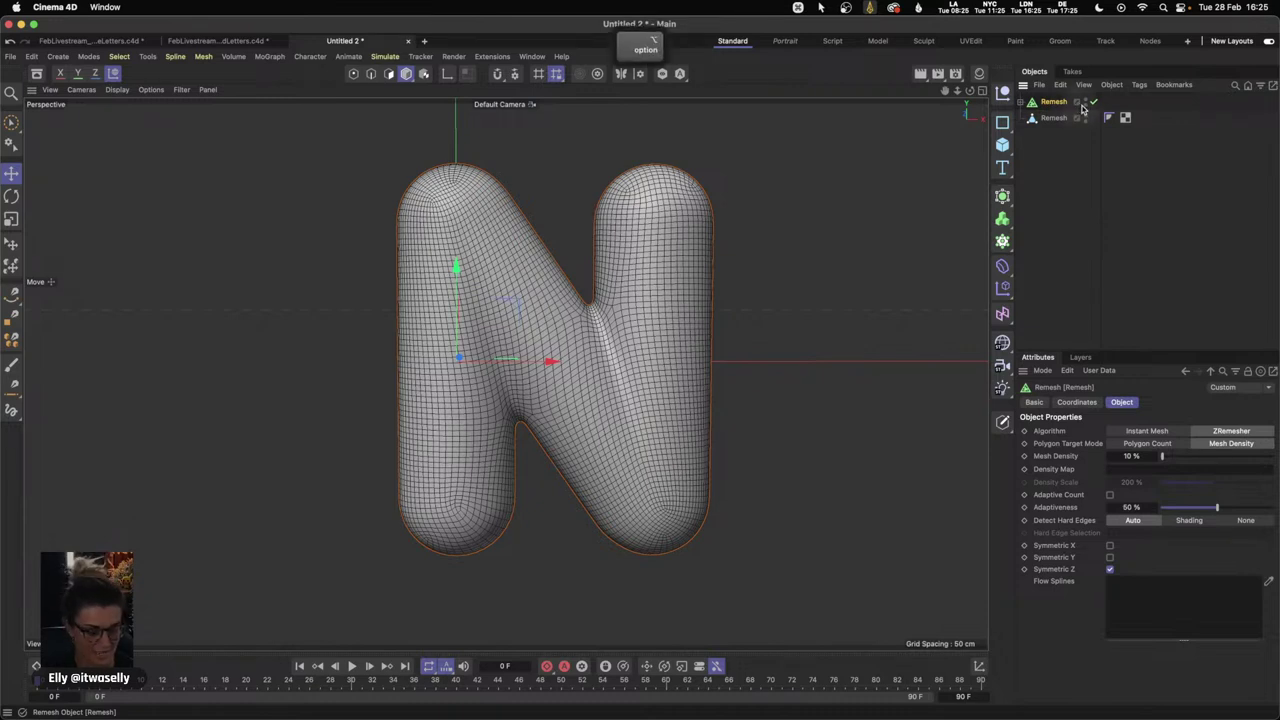
{"action": "key", "text": "alt+g"}
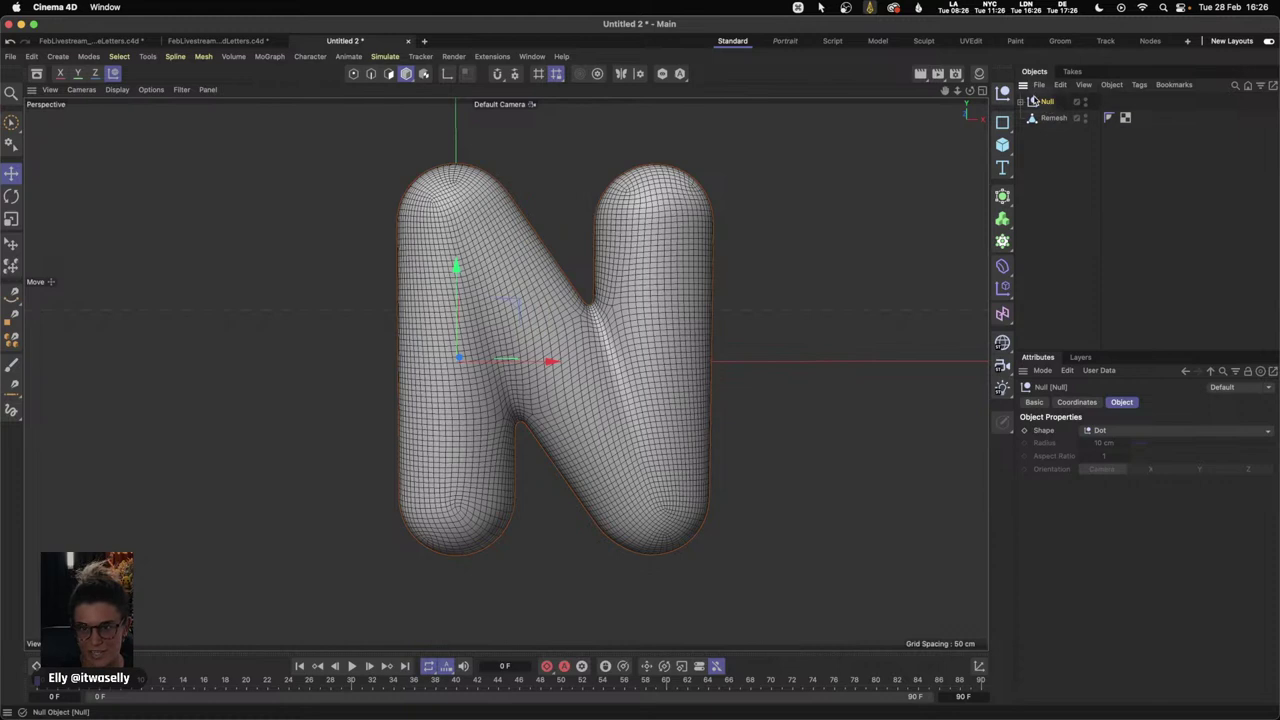
{"action": "left_click", "coordinate": [1085, 101]}
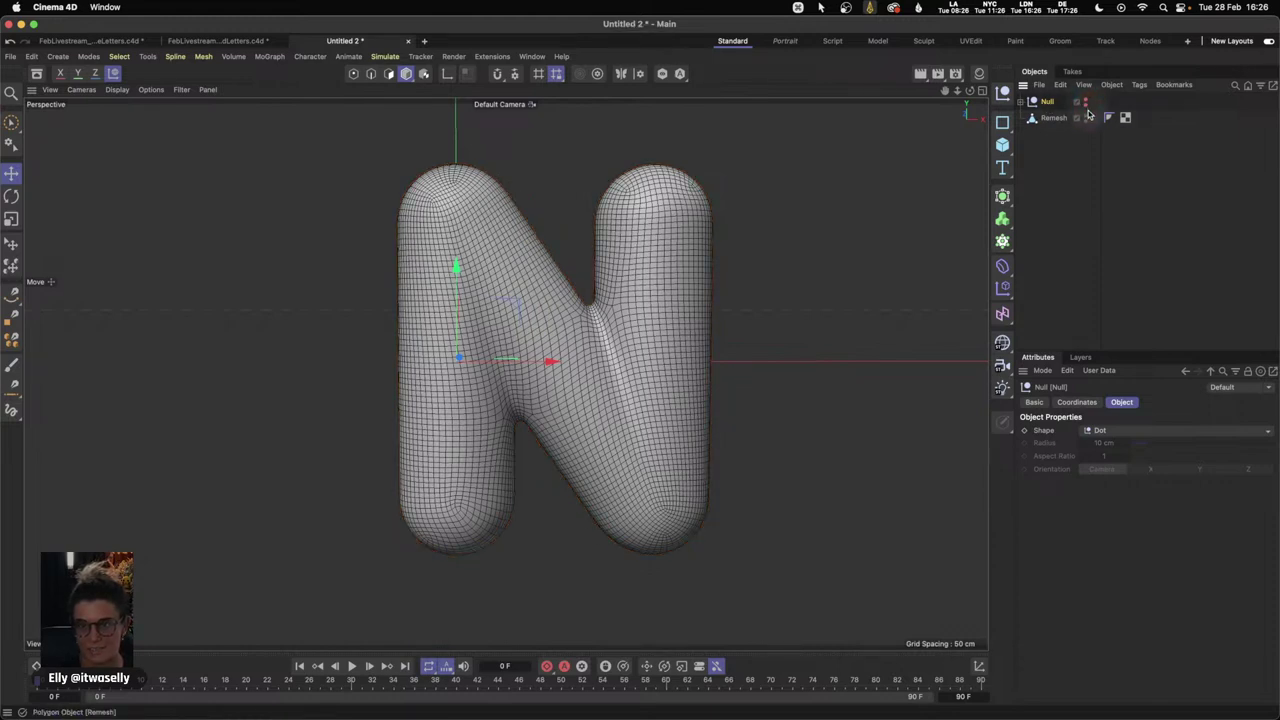
- Rename the Remesh polygon object as N
{"action": "double_click", "coordinate": [1058, 118]}
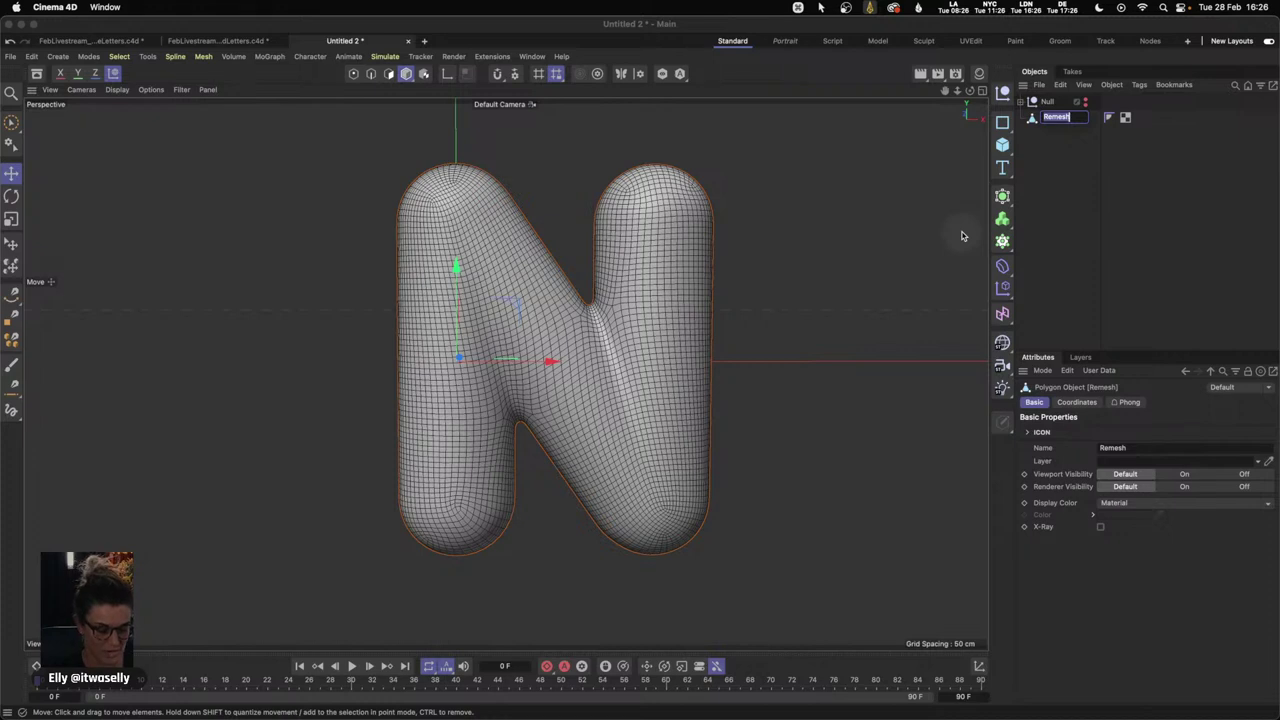
{"action": "type", "text": "N"}
{"action": "key", "text": "Return"}
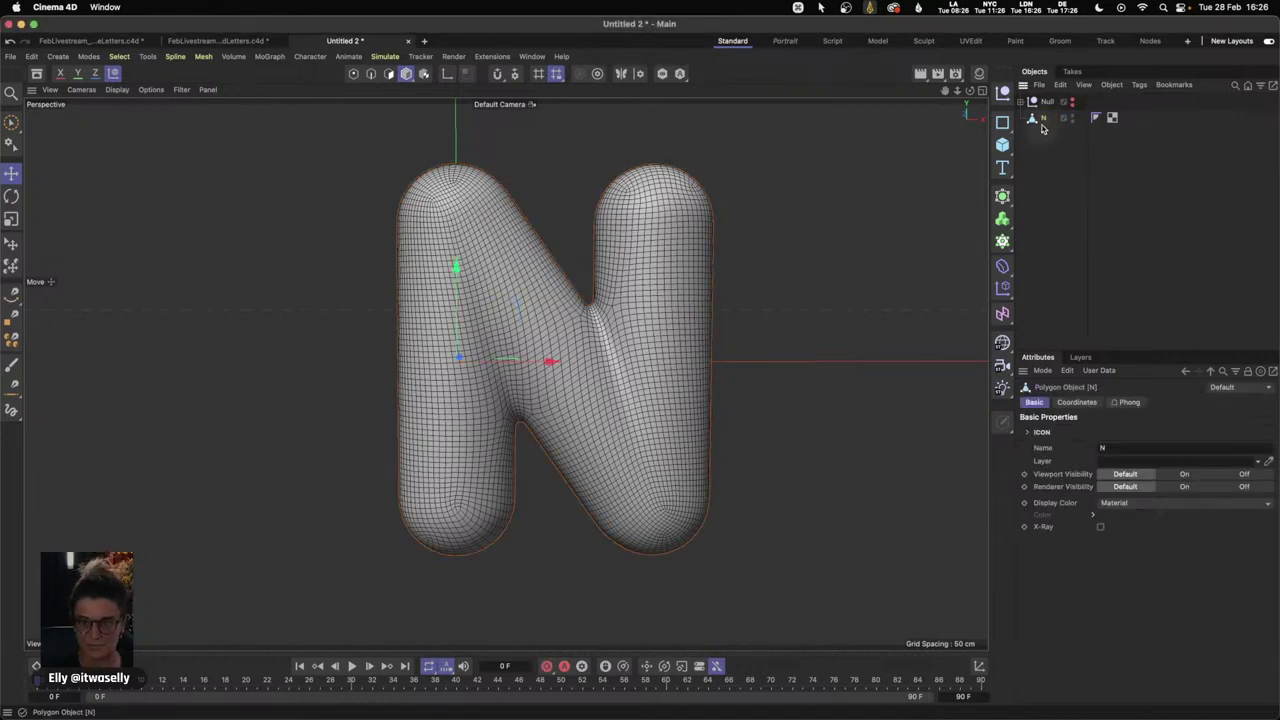
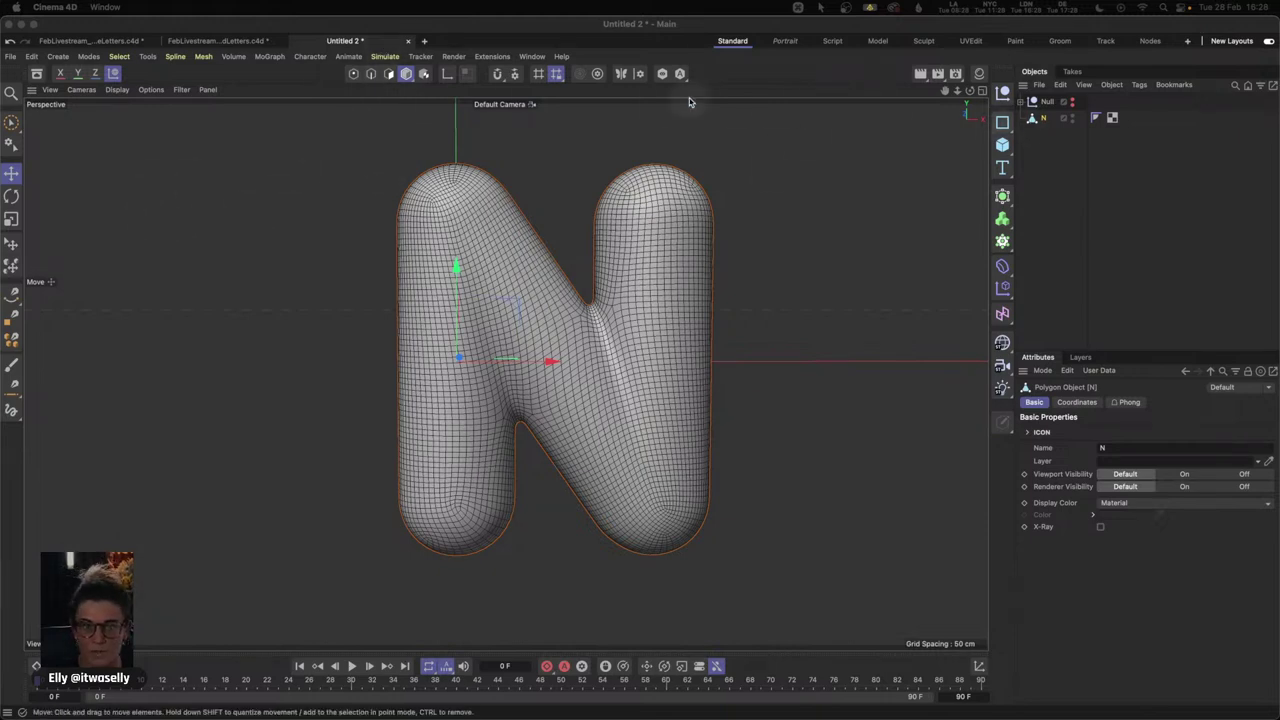
- In Edges mode, use Loop Selection to select the continuous edge loop that follows the N's outline along its front
{"action": "left_click", "coordinate": [372, 76]}
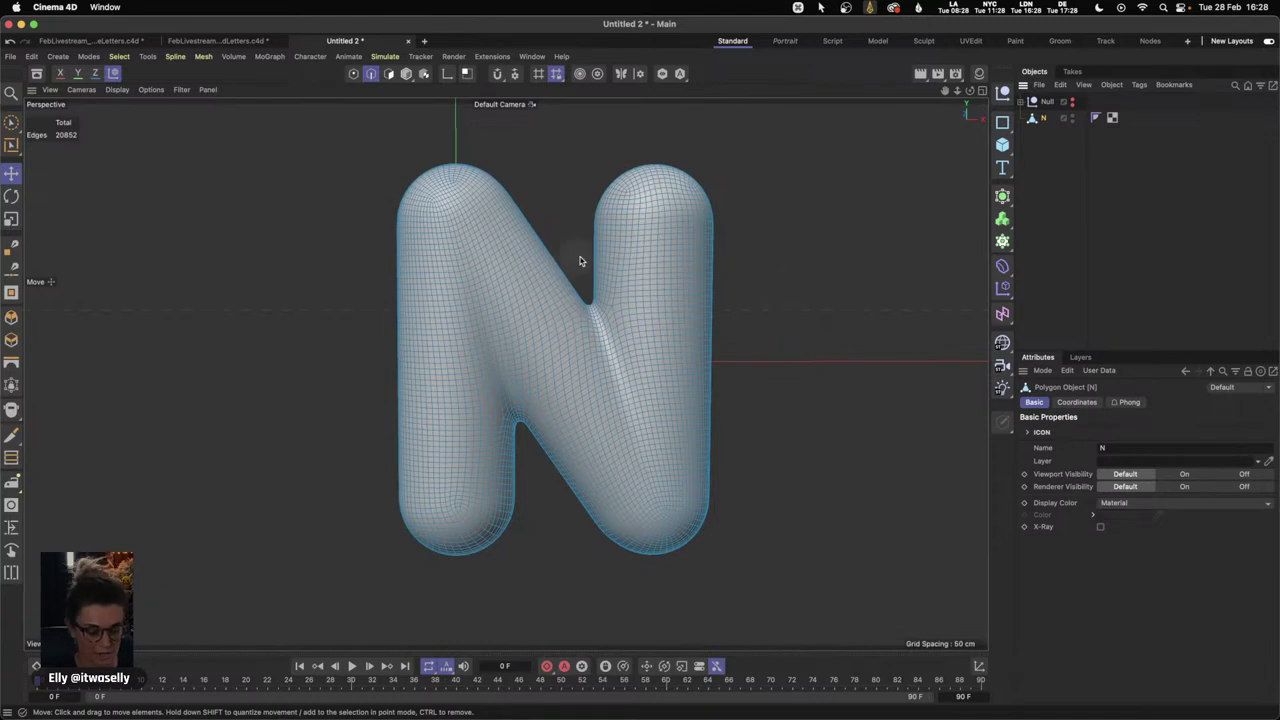
{"action": "key", "text": "u"}
{"action": "key", "text": "l"}
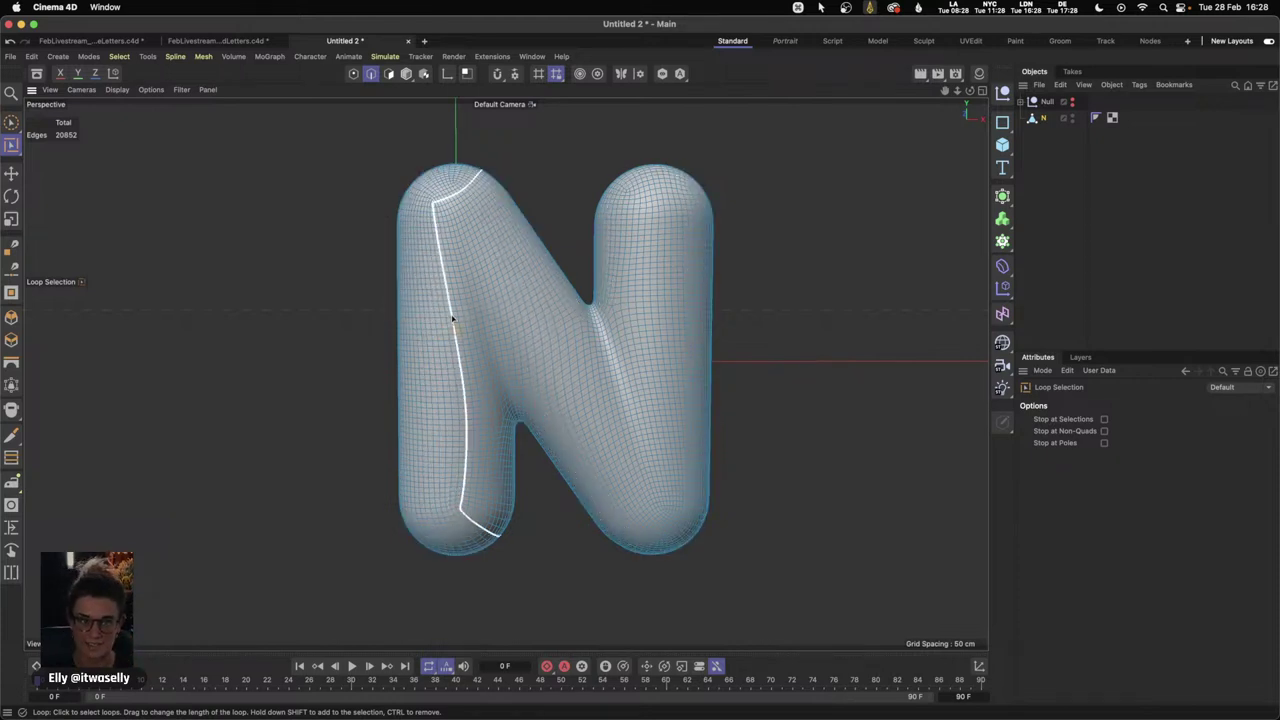
{"action": "key", "text": "3"}
{"action": "left_click_drag", "start_coordinate": [430, 349], "coordinate": [429, 321]}
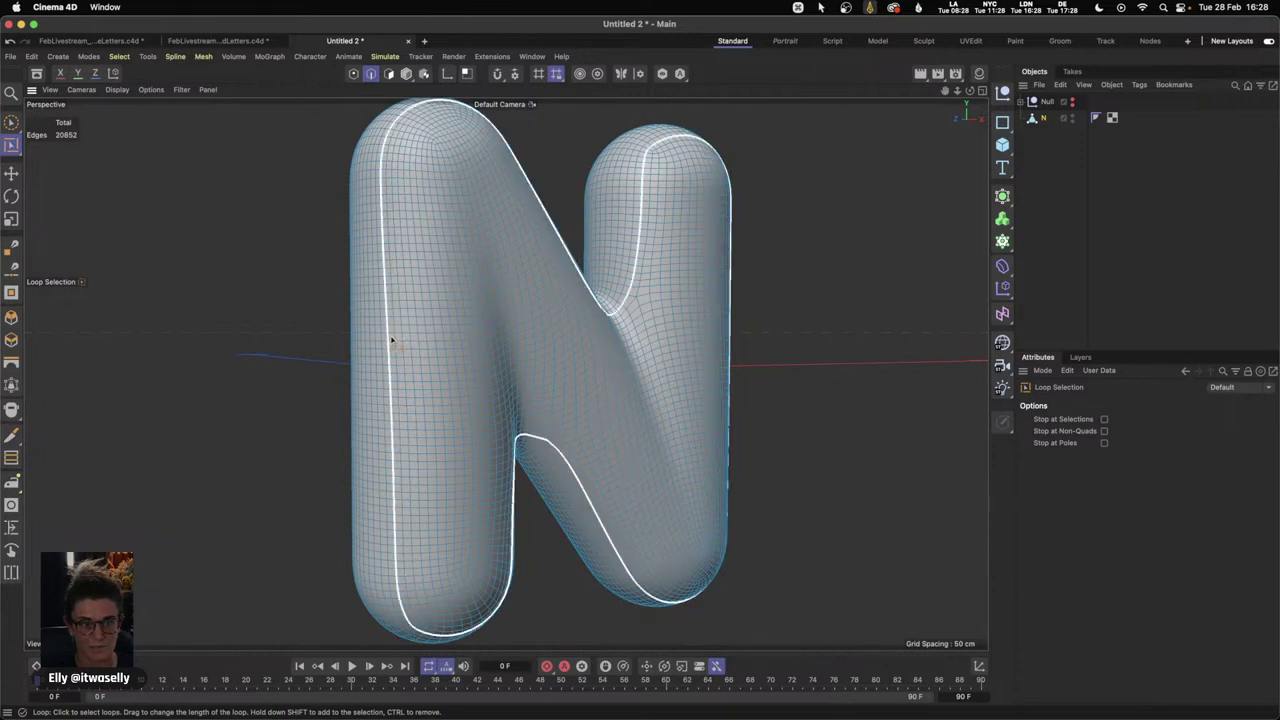
{"action": "left_click", "coordinate": [388, 344]}
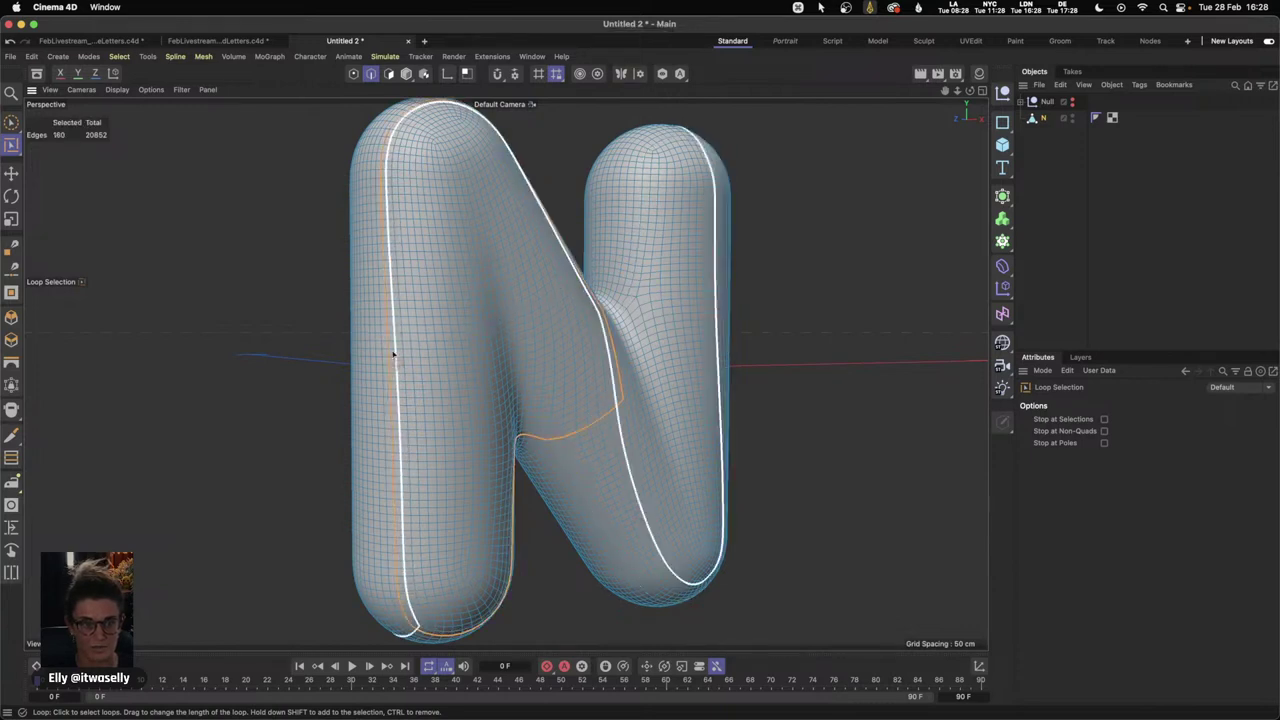
{"action": "left_click", "coordinate": [389, 346]}
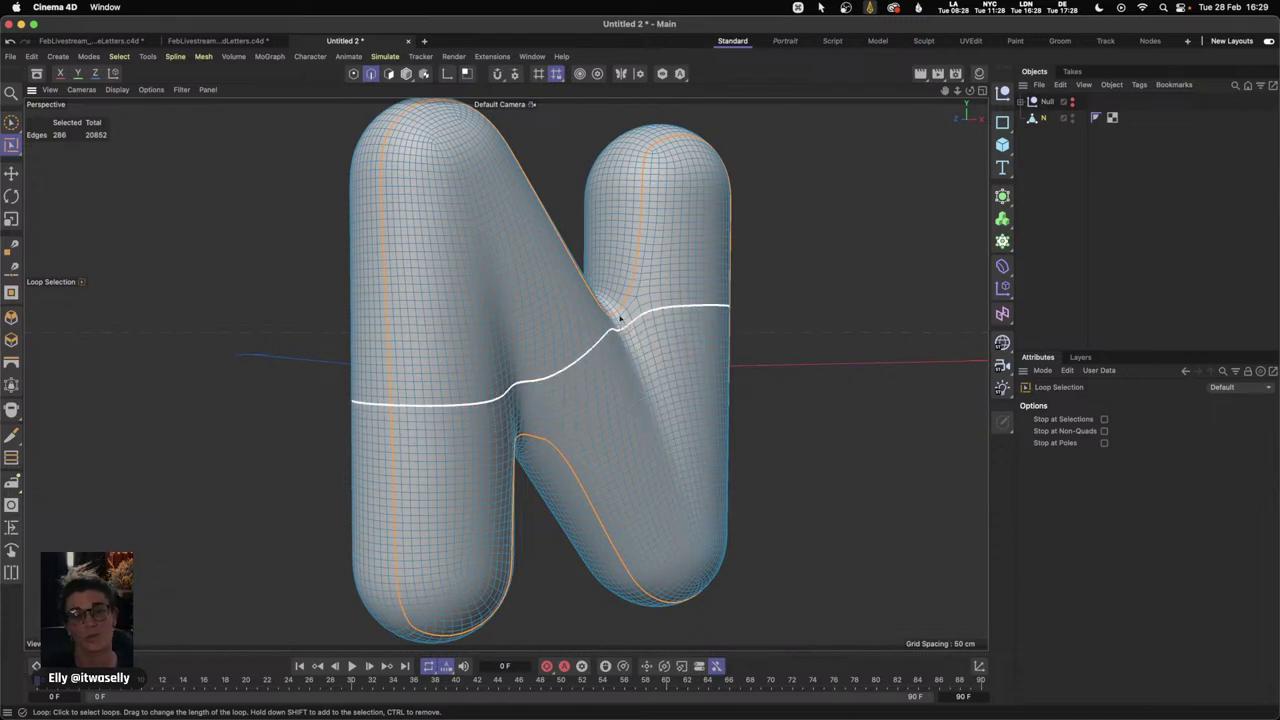
- Add the matching outline edge loop along the back of the N to the selection
{"action": "key", "text": "3"}
{"action": "mouse_move", "coordinate": [600, 343]}
{"action": "left_mouse_down"}
{"action": "mouse_move", "coordinate": [492, 358]}
{"action": "mouse_move", "coordinate": [806, 357]}
{"action": "mouse_move", "coordinate": [618, 356]}
{"action": "left_mouse_up"}
{"action": "key", "text": "1"}
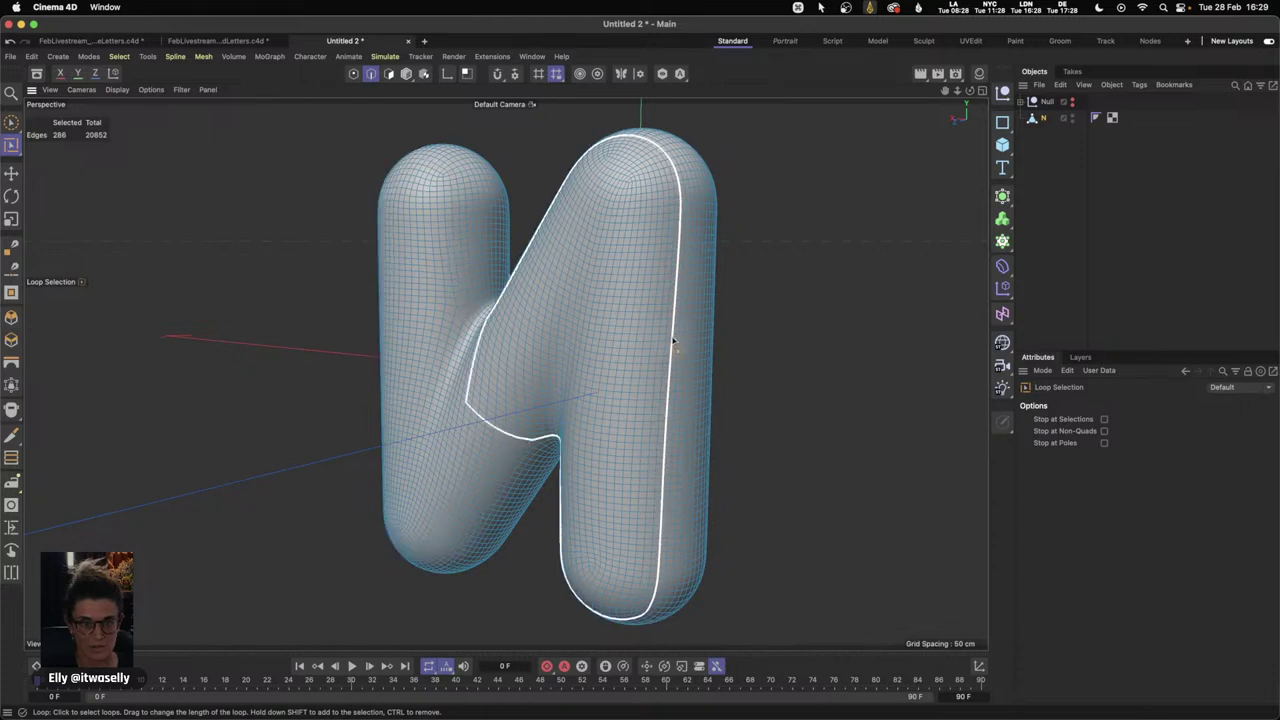
{"action": "left_click_drag", "start_coordinate": [672, 342], "coordinate": [676, 344]}
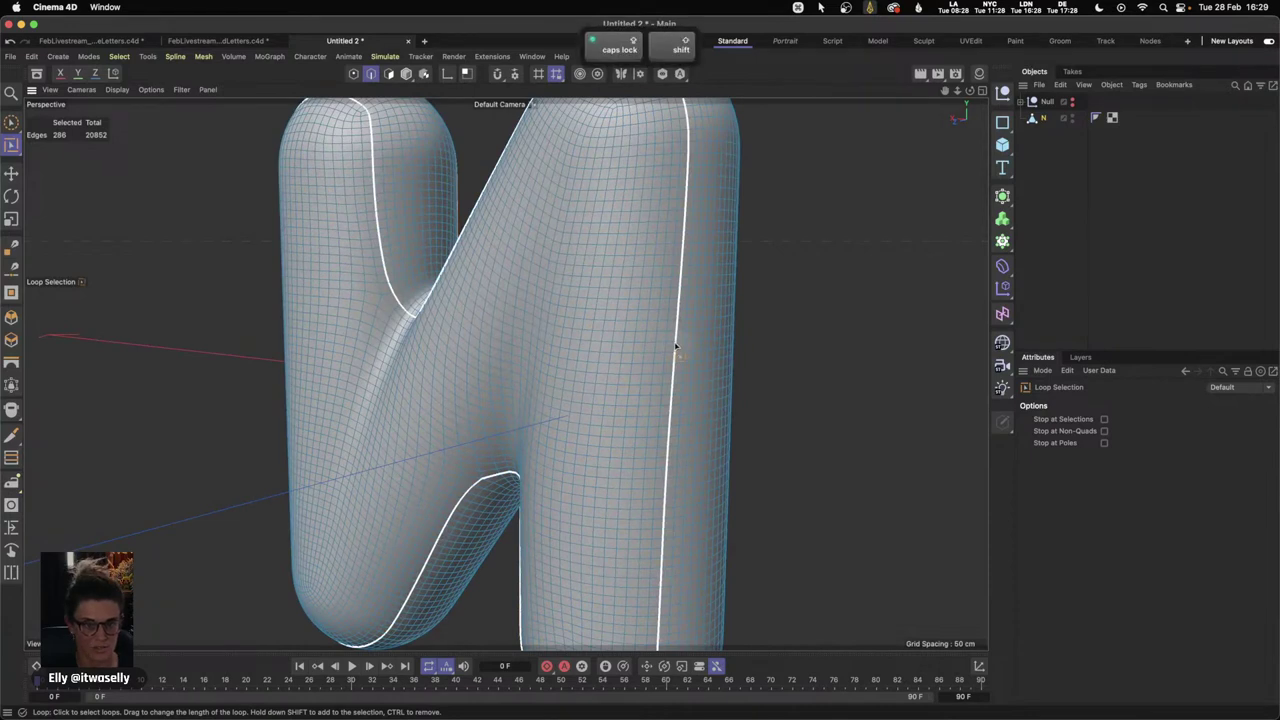
{"action": "left_click", "coordinate": [674, 349], "text": "shift"}
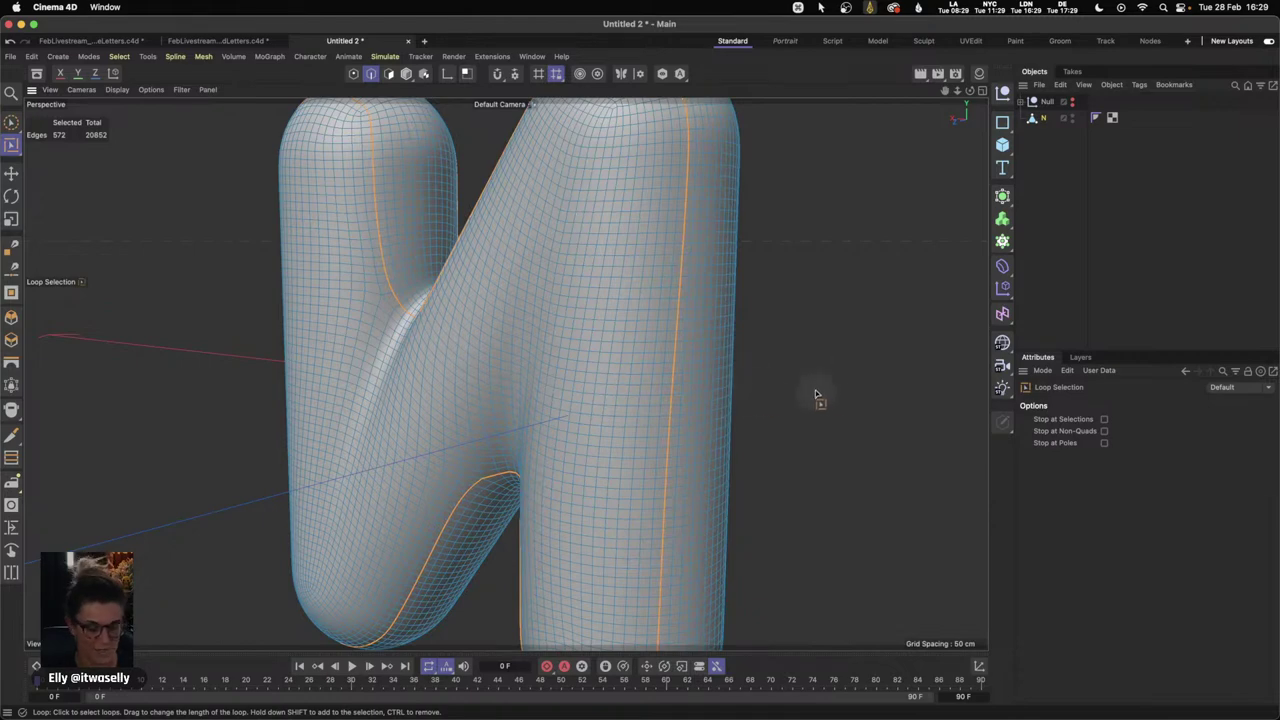
- Use Path Selection in Free Path mode to add an edge path between the two outline loops on the N's right stem
{"action": "key", "text": "3"}
{"action": "left_click_drag", "start_coordinate": [775, 373], "coordinate": [690, 340]}
{"action": "key", "text": "1"}
{"action": "key", "text": "3"}
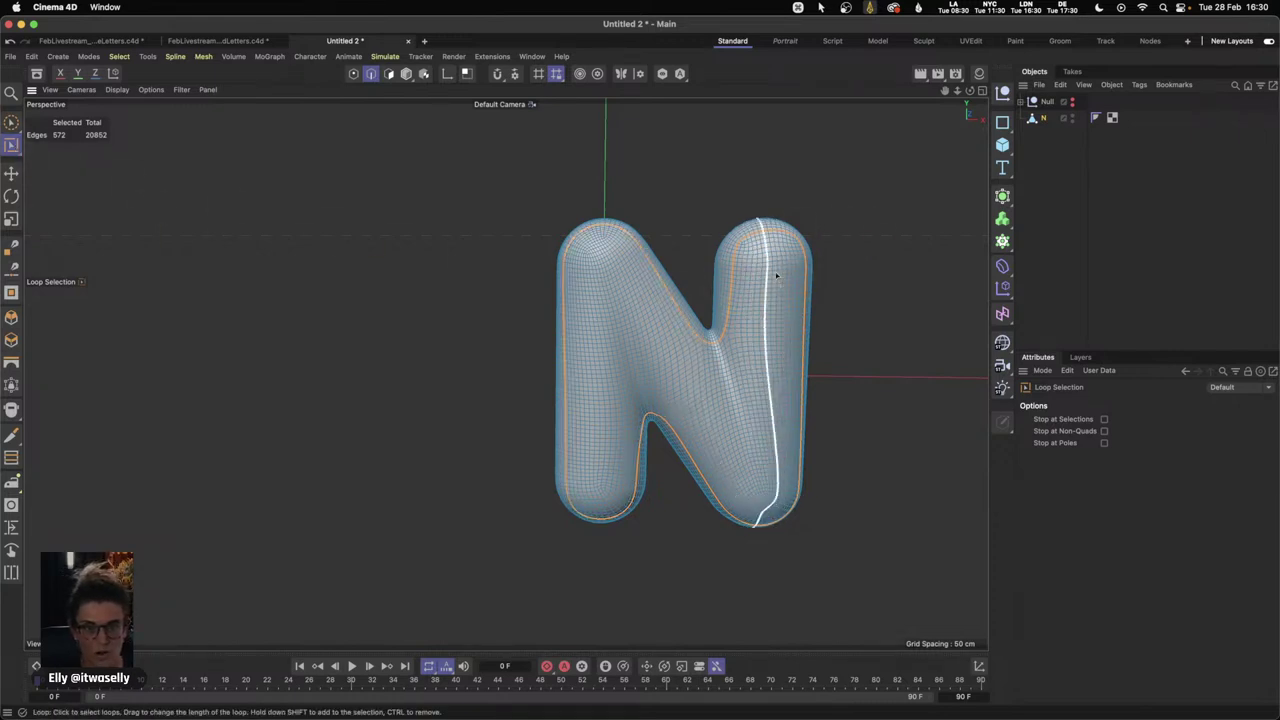
{"action": "left_click_drag", "start_coordinate": [786, 249], "coordinate": [751, 273], "text": "alt"}
{"action": "key", "text": "3"}
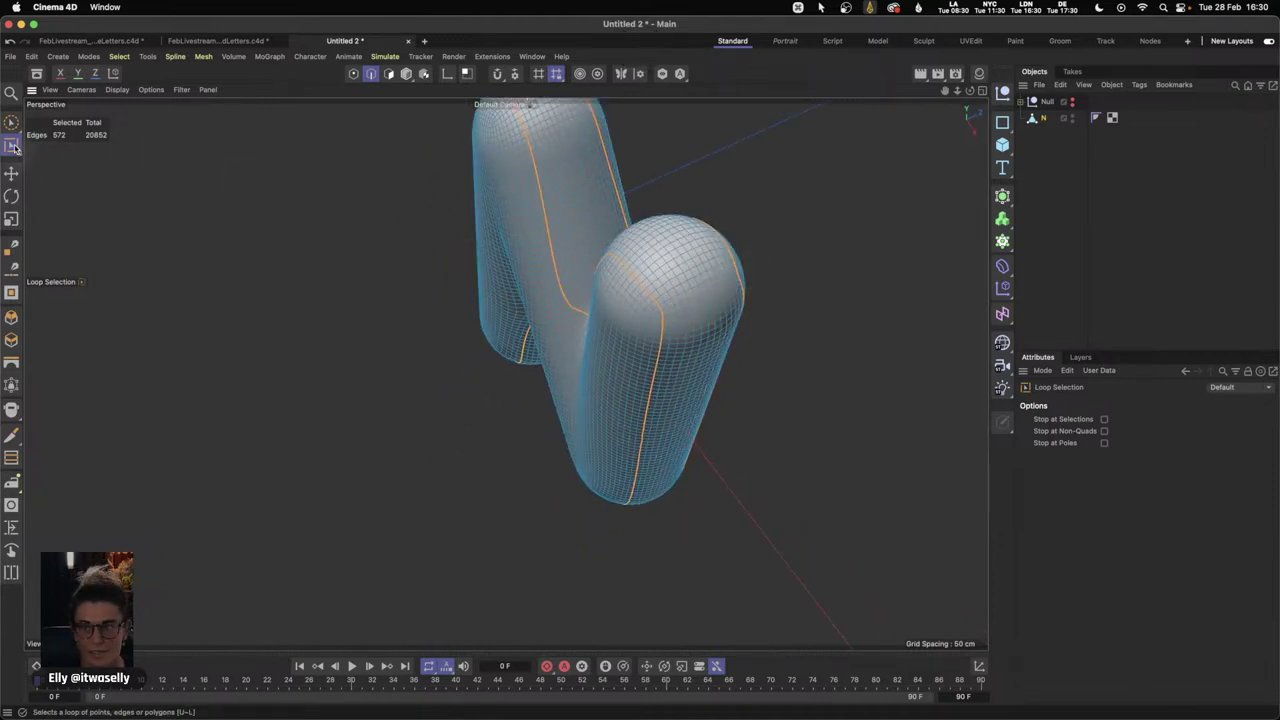
{"action": "left_click_drag", "start_coordinate": [12, 152], "coordinate": [71, 214]}
{"action": "mouse_move", "coordinate": [727, 327]}
{"action": "left_mouse_down"}
{"action": "mouse_move", "coordinate": [771, 283]}
{"action": "mouse_move", "coordinate": [554, 360]}
{"action": "mouse_move", "coordinate": [689, 315]}
{"action": "left_mouse_up"}
{"action": "left_click_drag", "start_coordinate": [730, 280], "coordinate": [738, 270]}
{"action": "left_click_drag", "start_coordinate": [514, 305], "coordinate": [660, 315], "text": "alt"}
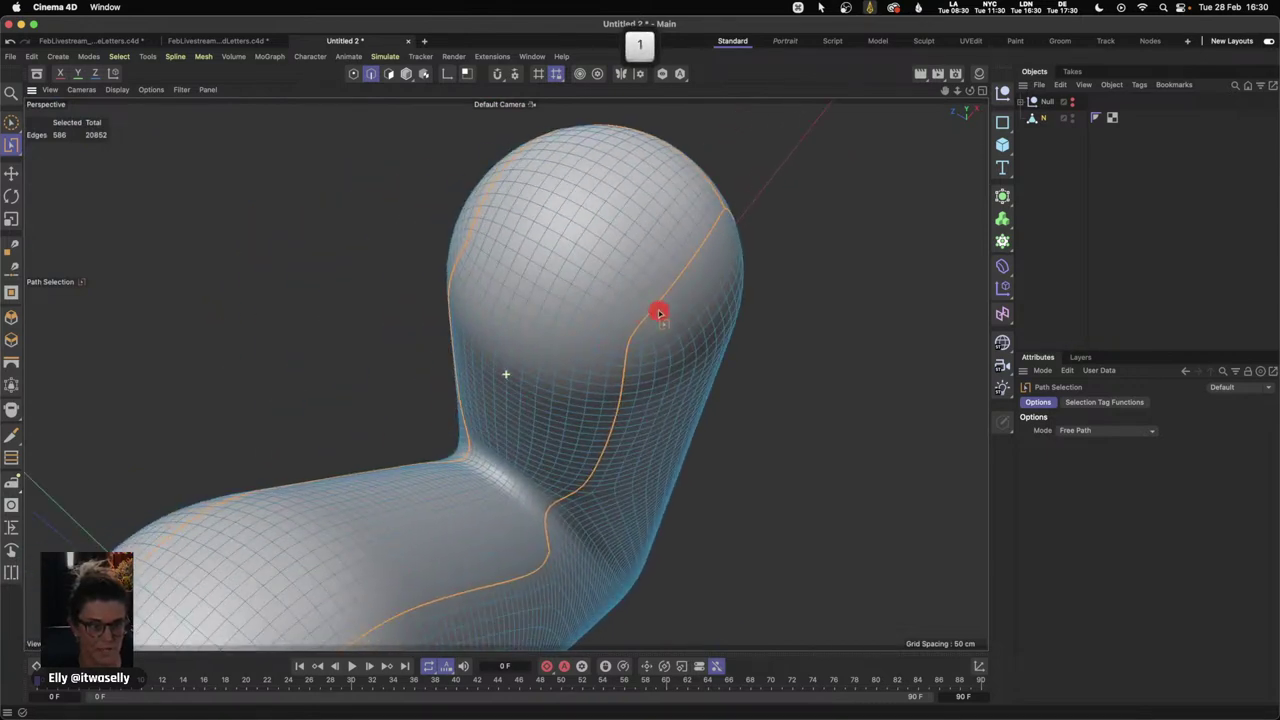
- Add a second edge path between the two outline loops on the rounded top of the N's right stem
{"action": "mouse_move", "coordinate": [463, 250]}
{"action": "left_mouse_down", "text": "shift"}
{"action": "mouse_move", "coordinate": [474, 271]}
{"action": "mouse_move", "coordinate": [627, 347]}
{"action": "left_mouse_up", "text": "shift"}
{"action": "left_click_drag", "start_coordinate": [713, 354], "coordinate": [623, 343], "text": "alt"}
- Add an edge path between the two outline loops on the outer side of the left stem's rounded bottom
{"action": "key", "text": "2"}
{"action": "key", "text": "3"}
{"action": "left_click_drag", "start_coordinate": [514, 457], "coordinate": [522, 212]}
{"action": "key", "text": "2"}
{"action": "left_click_drag", "start_coordinate": [475, 423], "coordinate": [503, 400]}
{"action": "key", "text": "3"}
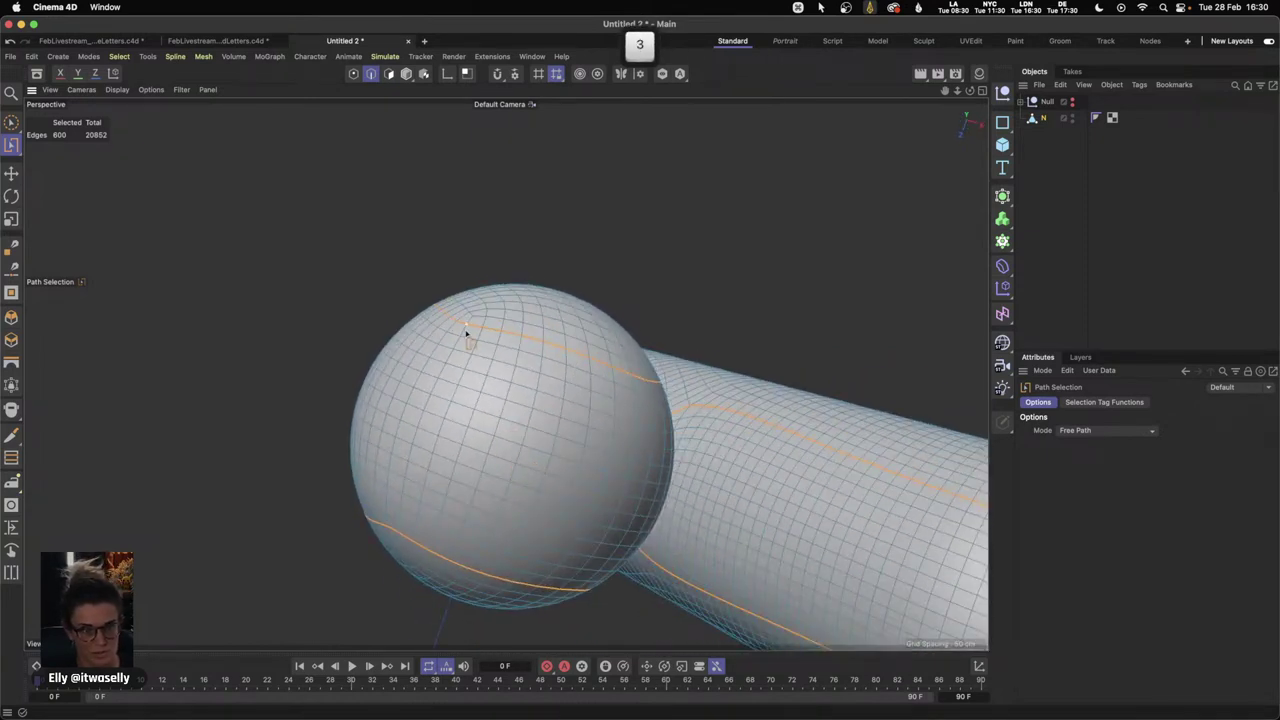
{"action": "mouse_move", "coordinate": [450, 323]}
{"action": "left_mouse_down"}
{"action": "mouse_move", "coordinate": [400, 409]}
{"action": "mouse_move", "coordinate": [379, 521]}
{"action": "mouse_move", "coordinate": [398, 524]}
{"action": "left_mouse_up"}
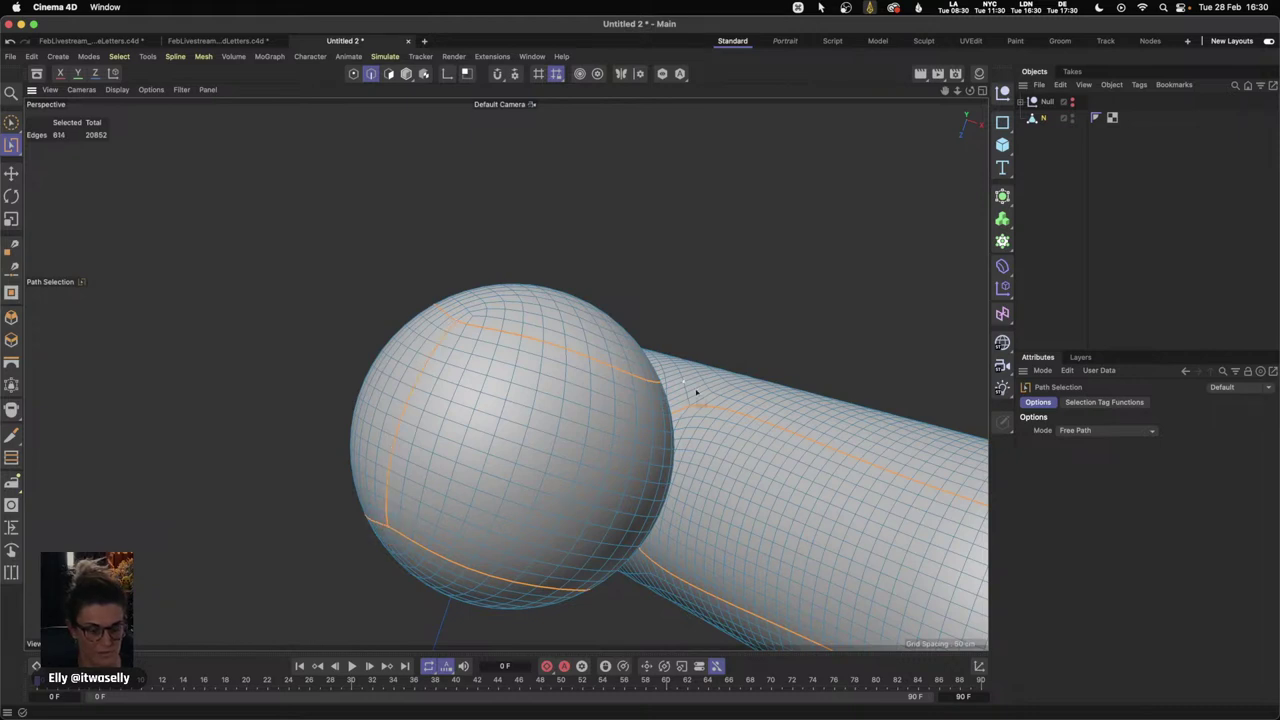
{"action": "key", "text": "ctrl+z"}
{"action": "mouse_move", "coordinate": [467, 326]}
{"action": "left_mouse_down"}
{"action": "mouse_move", "coordinate": [414, 446]}
{"action": "mouse_move", "coordinate": [403, 526]}
{"action": "left_mouse_up"}
{"action": "key", "text": "super+z"}
{"action": "mouse_move", "coordinate": [467, 326]}
{"action": "left_mouse_down"}
{"action": "mouse_move", "coordinate": [443, 349]}
{"action": "mouse_move", "coordinate": [397, 532]}
{"action": "left_mouse_up"}
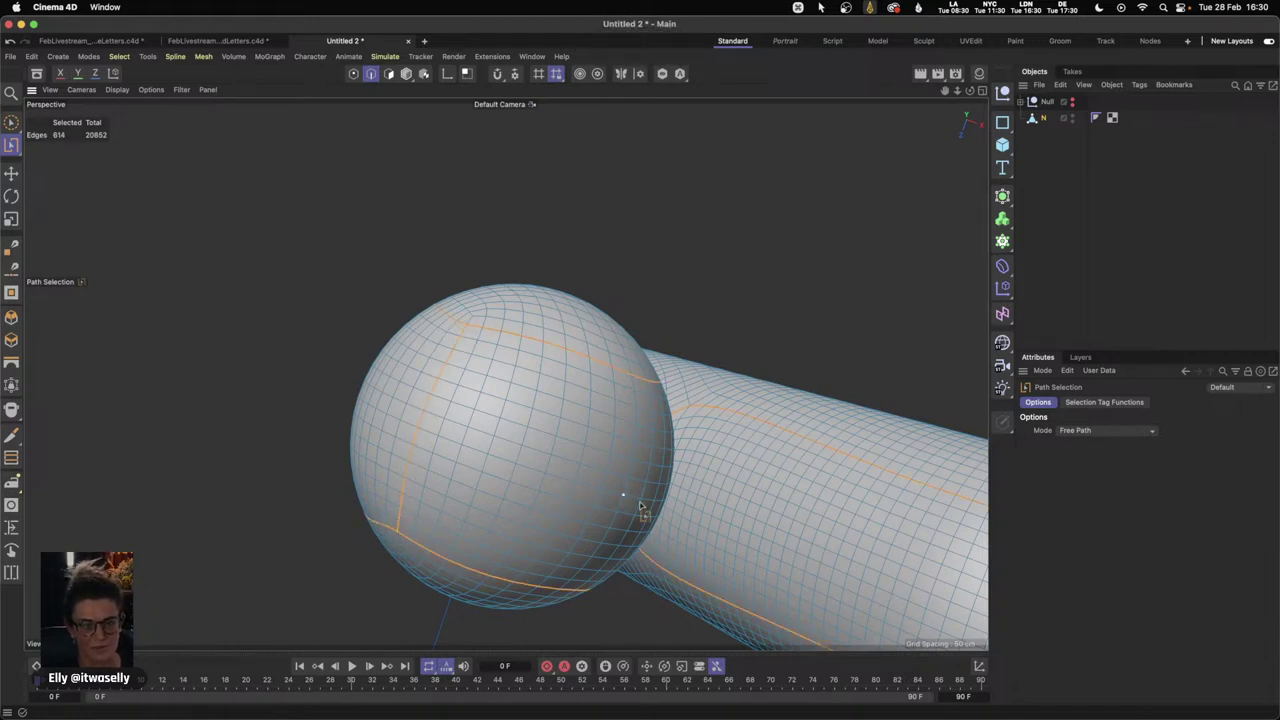
- Add a matching edge path between the outline loops on the inner side of the left stem's rounded bottom
{"action": "key", "text": "3"}
{"action": "left_click_drag", "start_coordinate": [640, 494], "coordinate": [480, 416]}
{"action": "key", "text": "1"}
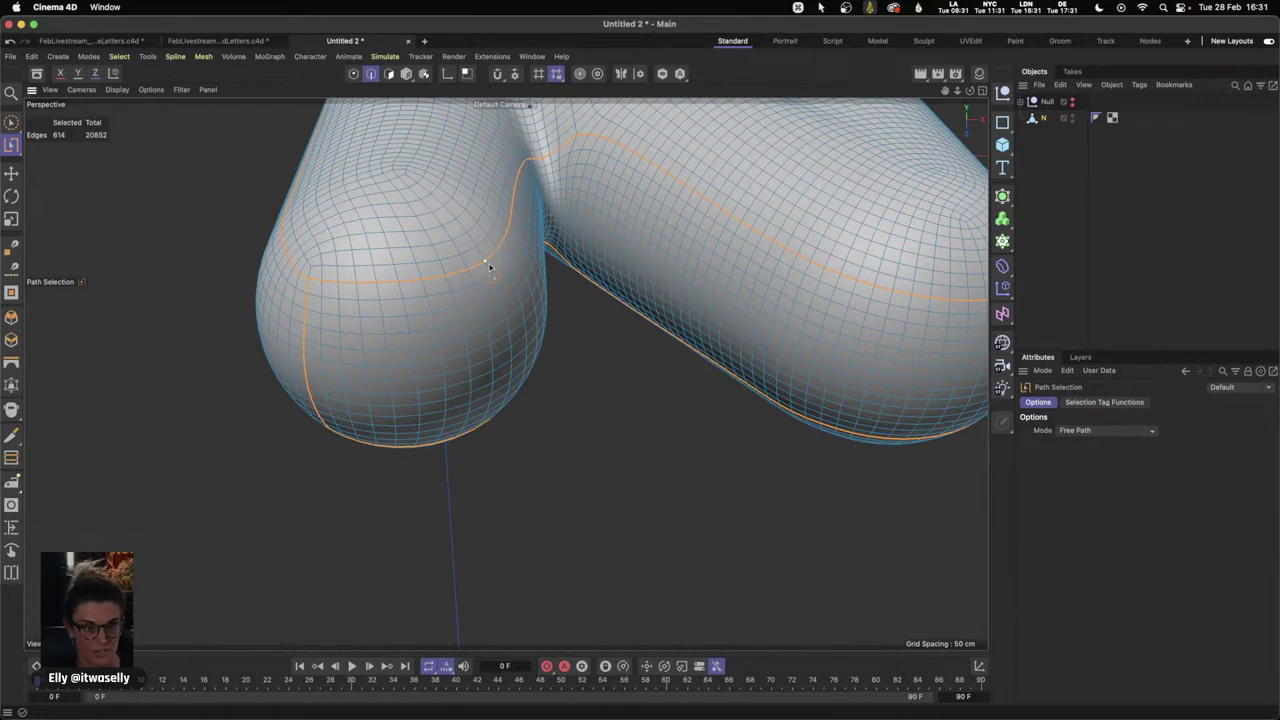
{"action": "mouse_move", "coordinate": [490, 277]}
{"action": "left_mouse_down"}
{"action": "mouse_move", "coordinate": [480, 334]}
{"action": "mouse_move", "coordinate": [477, 277]}
{"action": "mouse_move", "coordinate": [512, 333]}
{"action": "mouse_move", "coordinate": [527, 459]}
{"action": "left_mouse_up"}
- Add an edge path between the outline loops on the inner side of the right stem's rounded bottom
{"action": "left_click_drag", "start_coordinate": [722, 469], "coordinate": [340, 448]}
{"action": "key", "text": "1"}
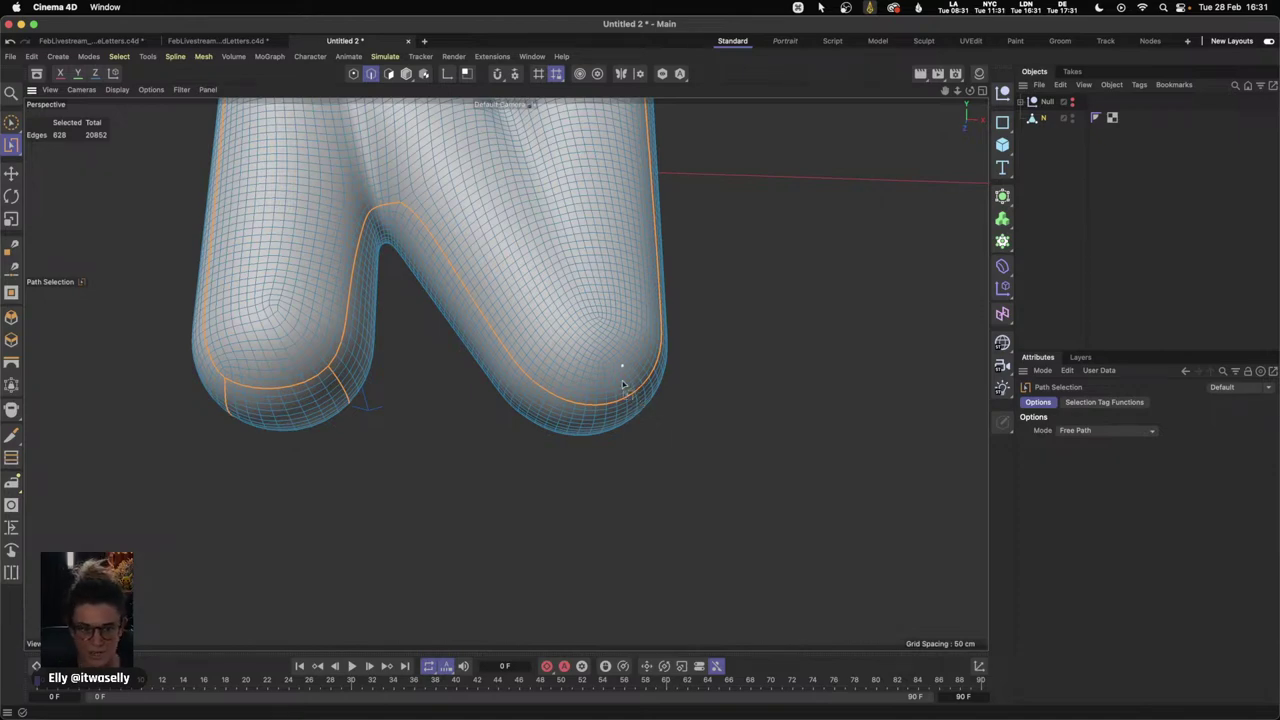
{"action": "left_click_drag", "start_coordinate": [596, 435], "coordinate": [477, 433]}
{"action": "key", "text": "3"}
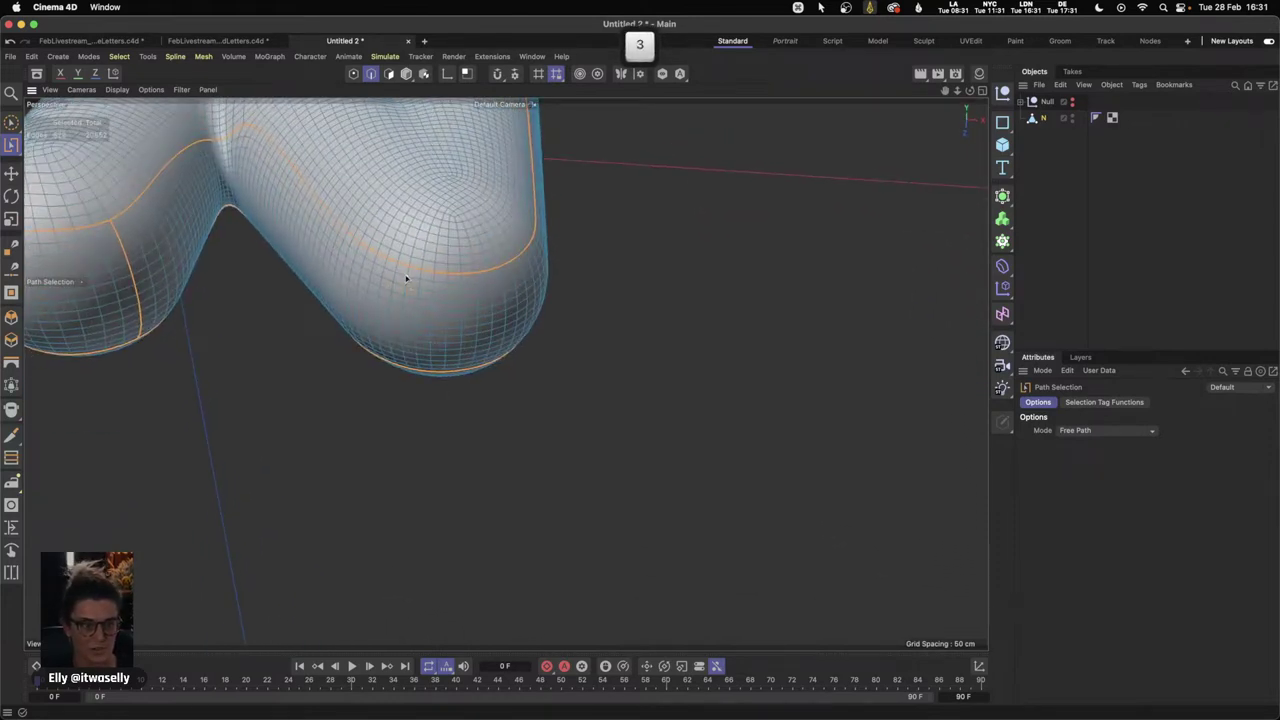
{"action": "mouse_move", "coordinate": [418, 333]}
{"action": "left_mouse_down"}
{"action": "mouse_move", "coordinate": [406, 257]}
{"action": "mouse_move", "coordinate": [380, 371]}
{"action": "mouse_move", "coordinate": [389, 382]}
{"action": "left_mouse_up"}
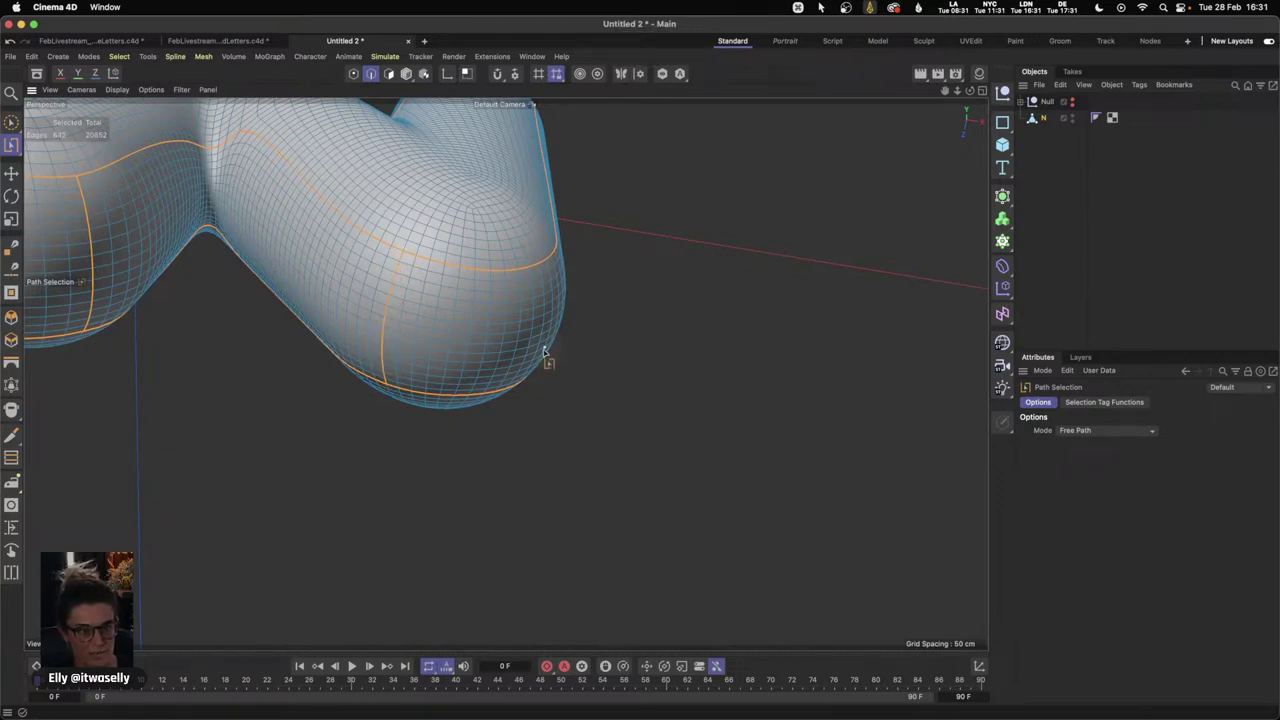
- Add an edge path between the outline loops on the outer side of the right stem's rounded bottom, keeping the existing selection
{"action": "key", "text": "1"}
{"action": "key", "text": "3"}
{"action": "mouse_move", "coordinate": [508, 367]}
{"action": "left_mouse_down"}
{"action": "mouse_move", "coordinate": [390, 383]}
{"action": "mouse_move", "coordinate": [397, 393]}
{"action": "mouse_move", "coordinate": [374, 407]}
{"action": "mouse_move", "coordinate": [365, 442]}
{"action": "mouse_move", "coordinate": [354, 321]}
{"action": "mouse_move", "coordinate": [385, 308]}
{"action": "mouse_move", "coordinate": [443, 406]}
{"action": "left_mouse_up"}
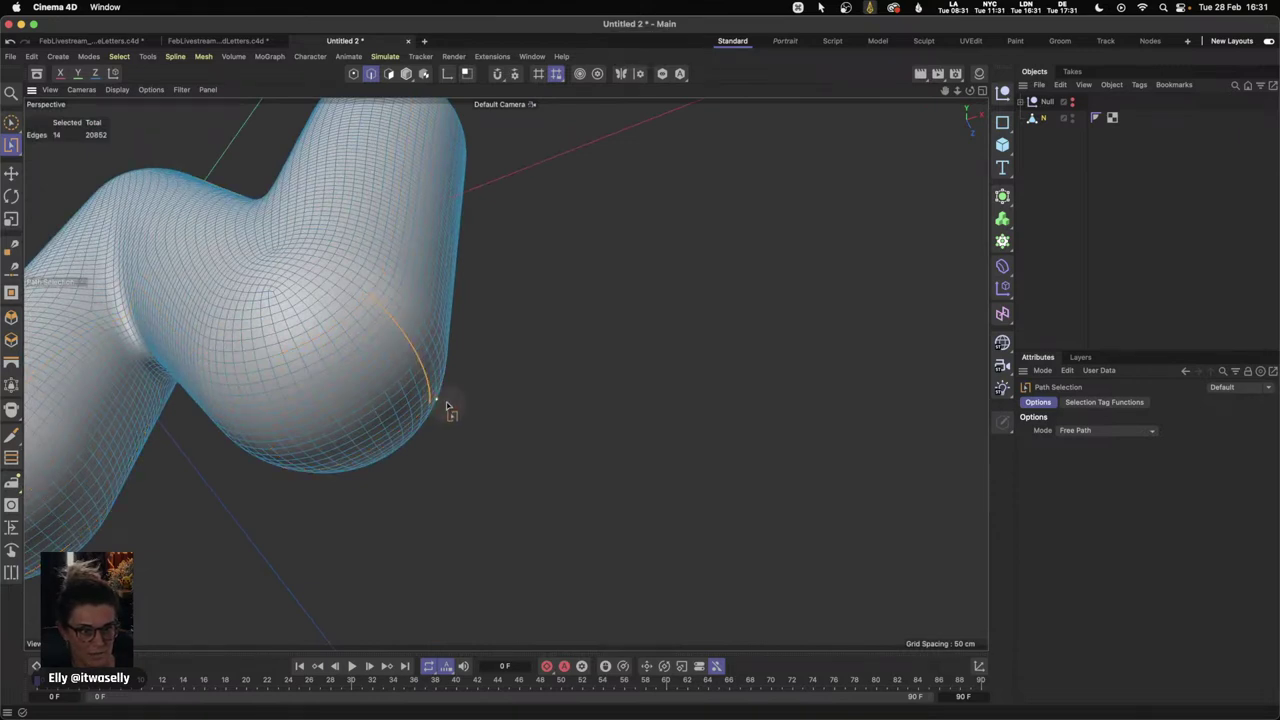
{"action": "key", "text": "super+z"}
{"action": "left_click_drag", "start_coordinate": [372, 297], "coordinate": [443, 408], "text": "shift"}
{"action": "key", "text": "super+z"}
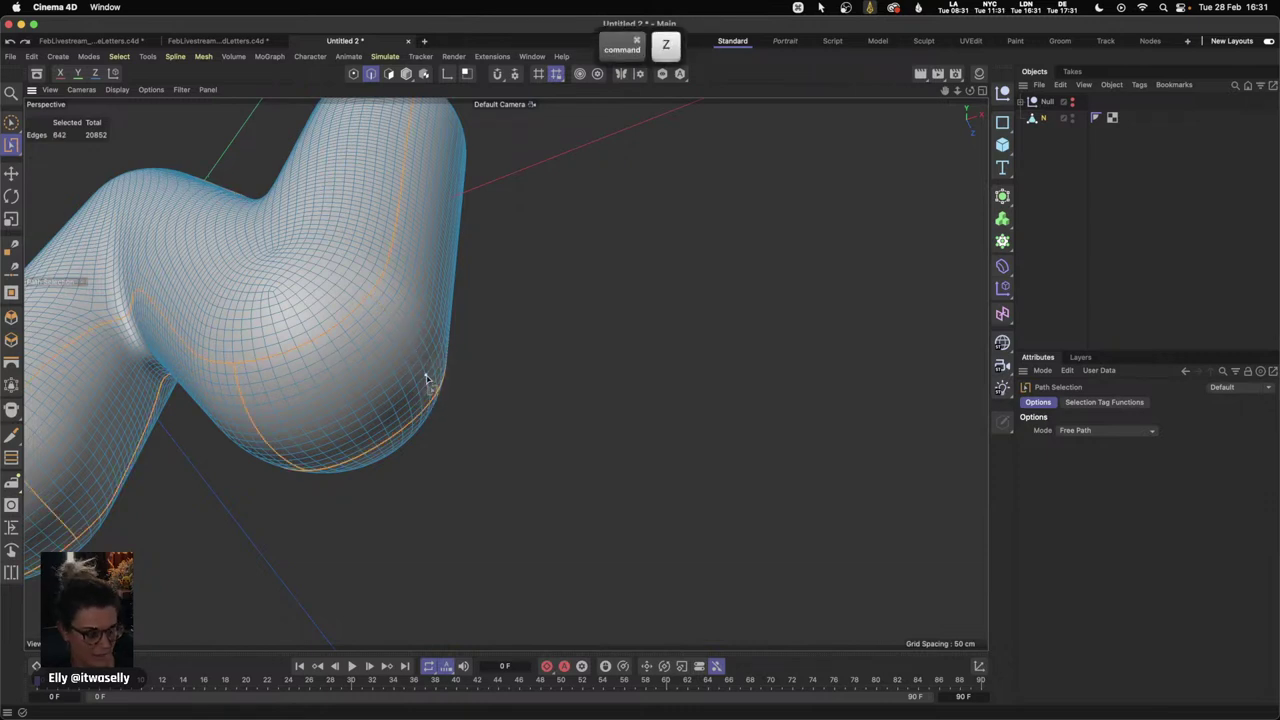
{"action": "scroll", "coordinate": [440, 357], "scroll_direction": "up", "scroll_amount": 3}
{"action": "mouse_move", "coordinate": [340, 279]}
{"action": "left_mouse_down", "text": "shift"}
{"action": "mouse_move", "coordinate": [377, 307]}
{"action": "mouse_move", "coordinate": [431, 424]}
{"action": "left_mouse_up", "text": "shift"}
{"action": "key", "text": "super+z"}
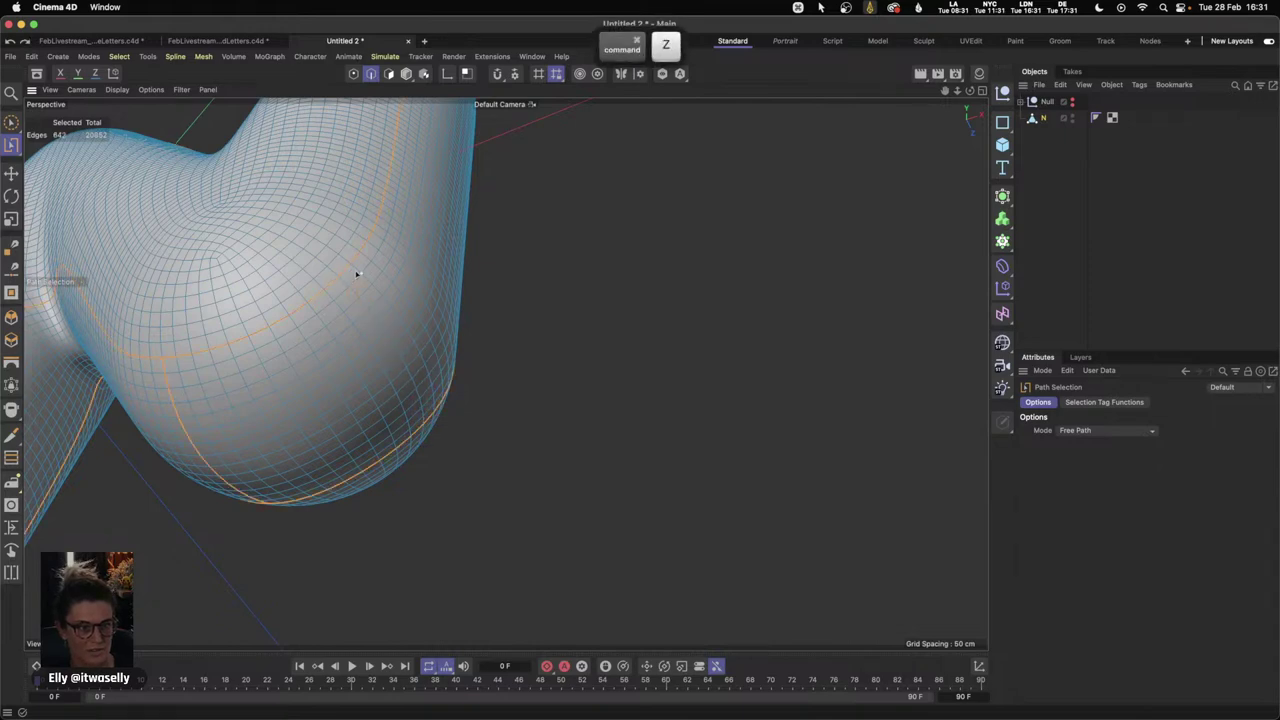
{"action": "mouse_move", "coordinate": [341, 276]}
{"action": "left_mouse_down", "text": "shift"}
{"action": "mouse_move", "coordinate": [377, 306]}
{"action": "mouse_move", "coordinate": [429, 423]}
{"action": "left_mouse_up", "text": "shift"}
- Add an edge path between the outline loops on the inner side of the left stem's rounded top
{"action": "key", "text": "3"}
{"action": "mouse_move", "coordinate": [334, 391]}
{"action": "left_mouse_down"}
{"action": "mouse_move", "coordinate": [451, 467]}
{"action": "mouse_move", "coordinate": [443, 457]}
{"action": "mouse_move", "coordinate": [294, 514]}
{"action": "mouse_move", "coordinate": [426, 463]}
{"action": "mouse_move", "coordinate": [291, 311]}
{"action": "mouse_move", "coordinate": [446, 391]}
{"action": "mouse_move", "coordinate": [437, 523]}
{"action": "mouse_move", "coordinate": [399, 527]}
{"action": "left_mouse_up"}
{"action": "key", "text": "1"}
{"action": "key", "text": "2"}
{"action": "key", "text": "3"}
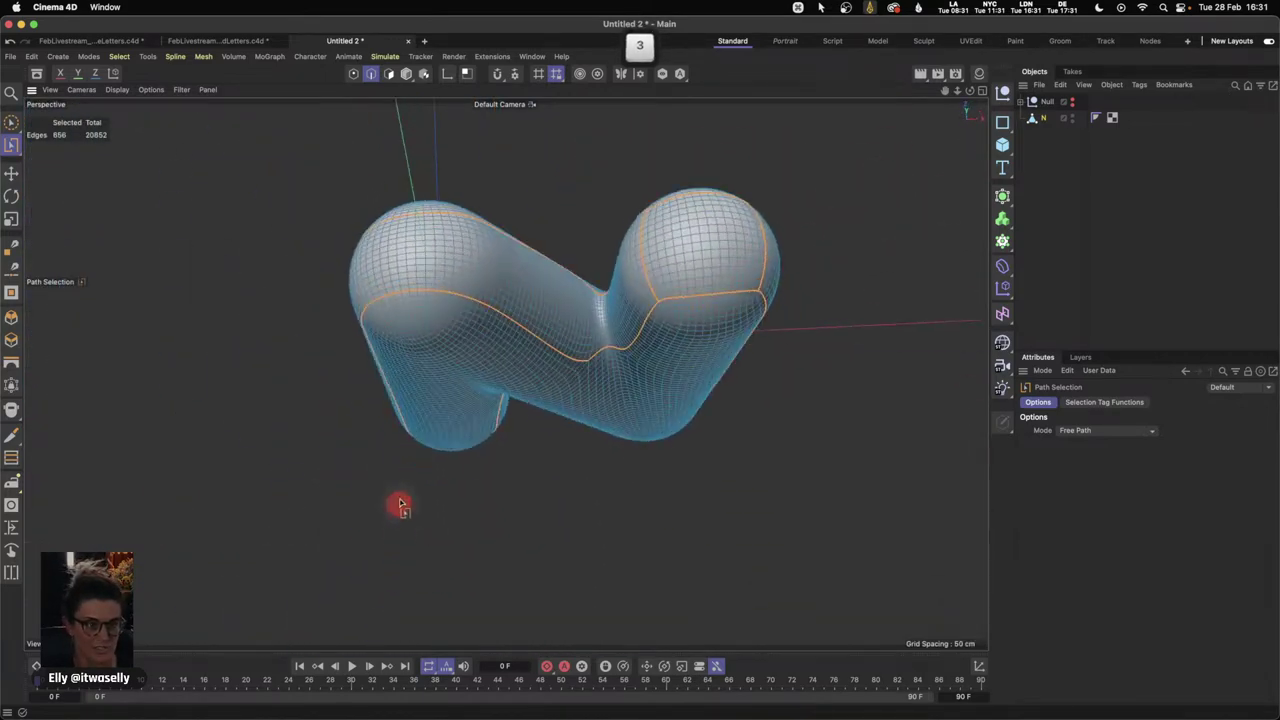
{"action": "key", "text": "2"}
{"action": "mouse_move", "coordinate": [409, 297]}
{"action": "left_mouse_down"}
{"action": "mouse_move", "coordinate": [477, 309]}
{"action": "mouse_move", "coordinate": [431, 288]}
{"action": "mouse_move", "coordinate": [543, 320]}
{"action": "mouse_move", "coordinate": [509, 206]}
{"action": "mouse_move", "coordinate": [528, 206]}
{"action": "mouse_move", "coordinate": [571, 249]}
{"action": "mouse_move", "coordinate": [598, 308]}
{"action": "left_mouse_up"}
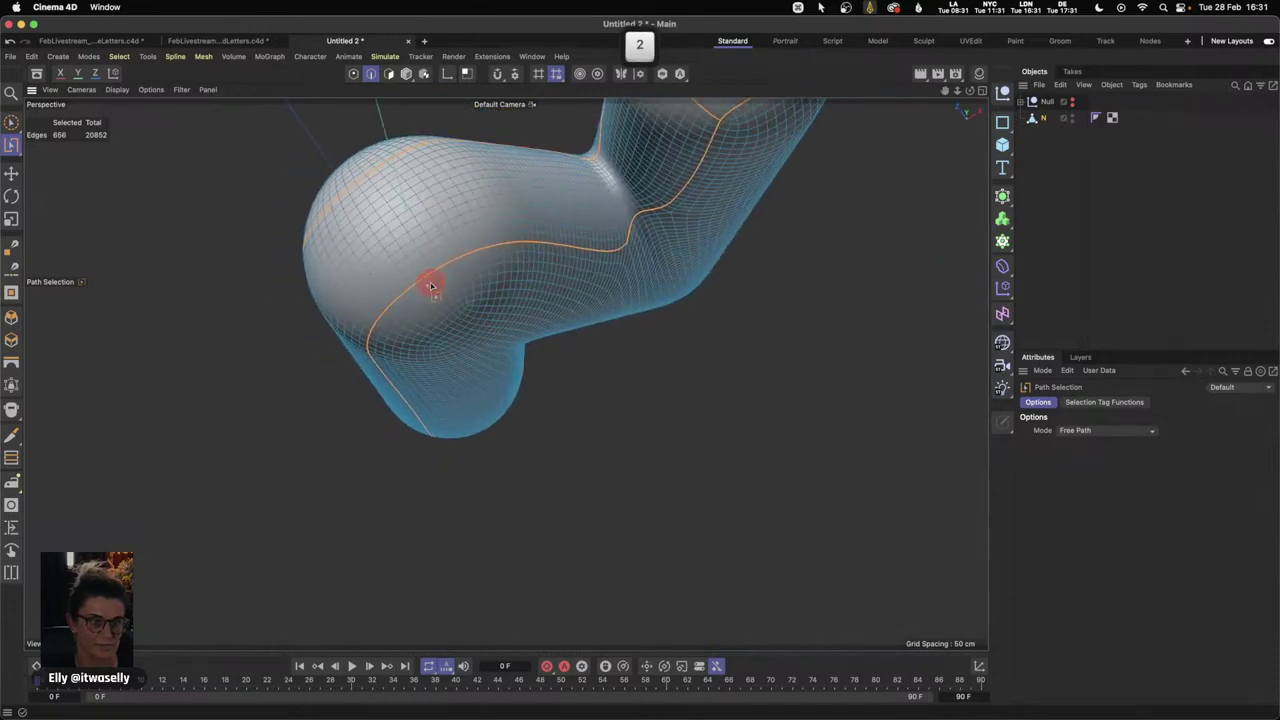
- Add an edge path between the outline loops on the outer side of the left stem's rounded top
{"action": "key", "text": "1"}
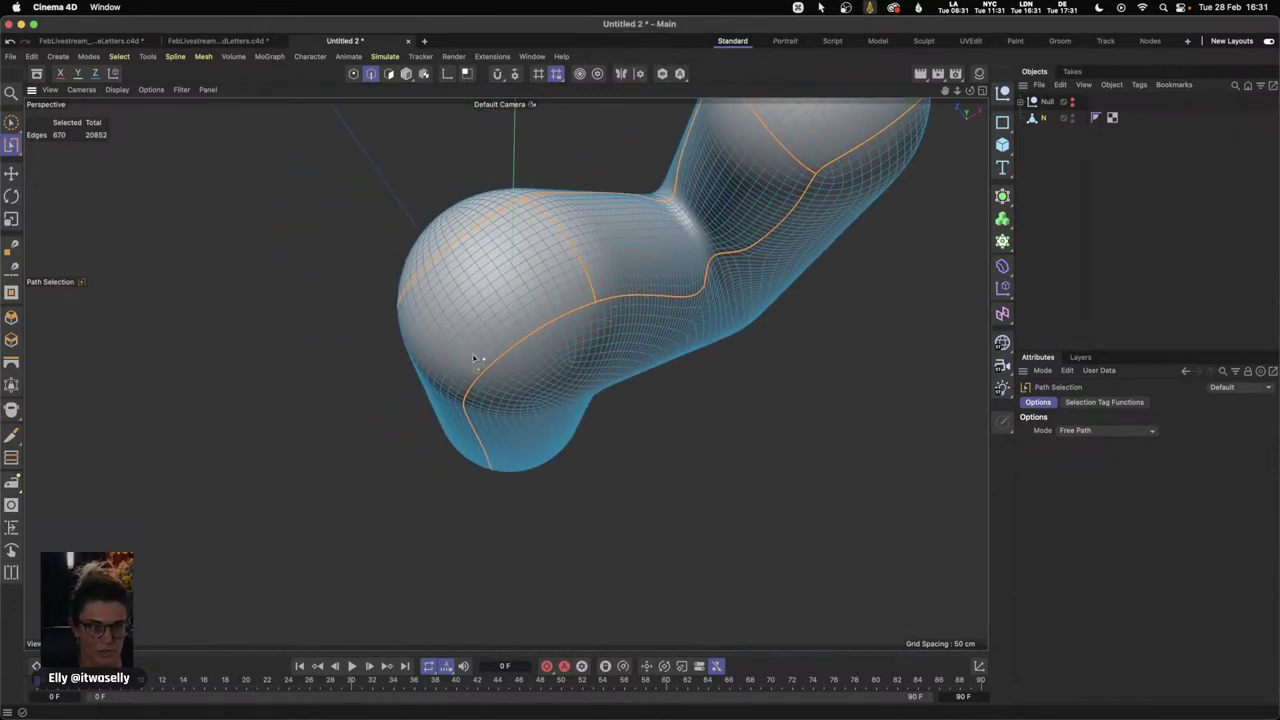
{"action": "key", "text": "3"}
{"action": "mouse_move", "coordinate": [459, 357]}
{"action": "left_mouse_down"}
{"action": "mouse_move", "coordinate": [535, 343]}
{"action": "mouse_move", "coordinate": [376, 341]}
{"action": "mouse_move", "coordinate": [486, 372]}
{"action": "left_mouse_up"}
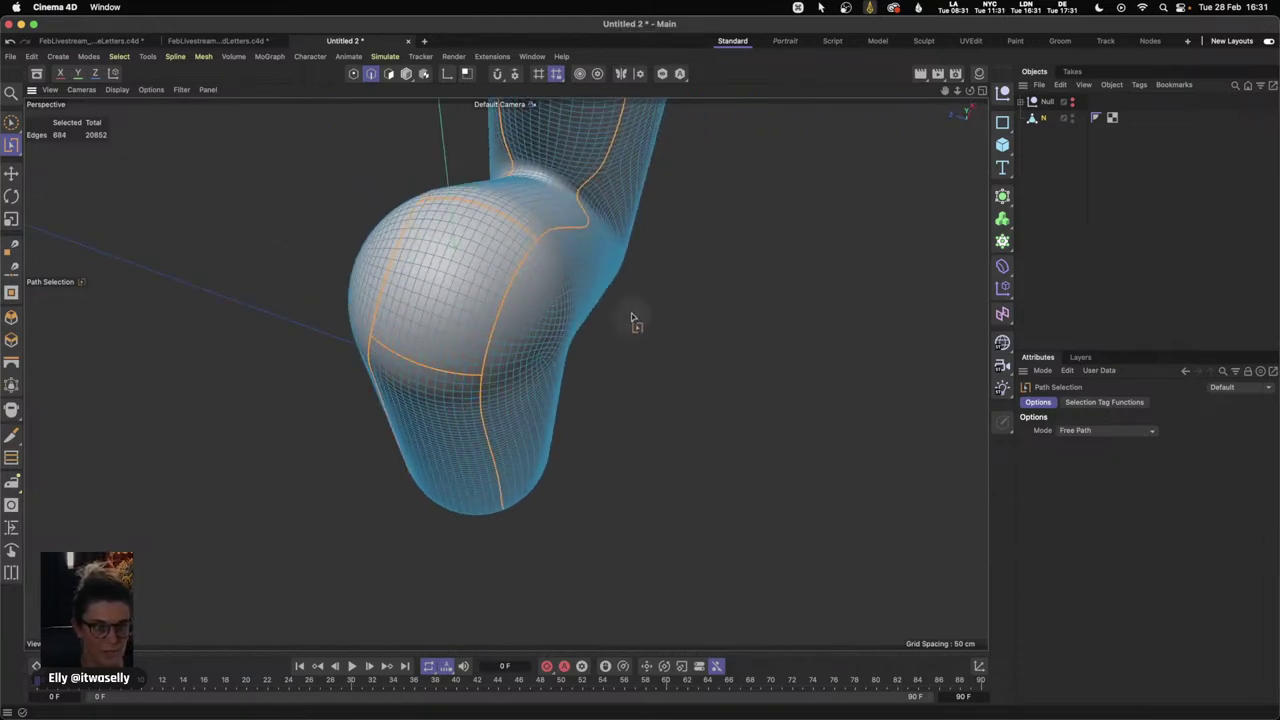
- Store the N's selected seam edges in an edge selection tag
{"action": "key", "text": "3"}
{"action": "left_click_drag", "start_coordinate": [603, 346], "coordinate": [437, 229]}
{"action": "key", "text": "2"}
{"action": "left_click_drag", "start_coordinate": [810, 448], "coordinate": [618, 388]}
{"action": "key", "text": "1"}
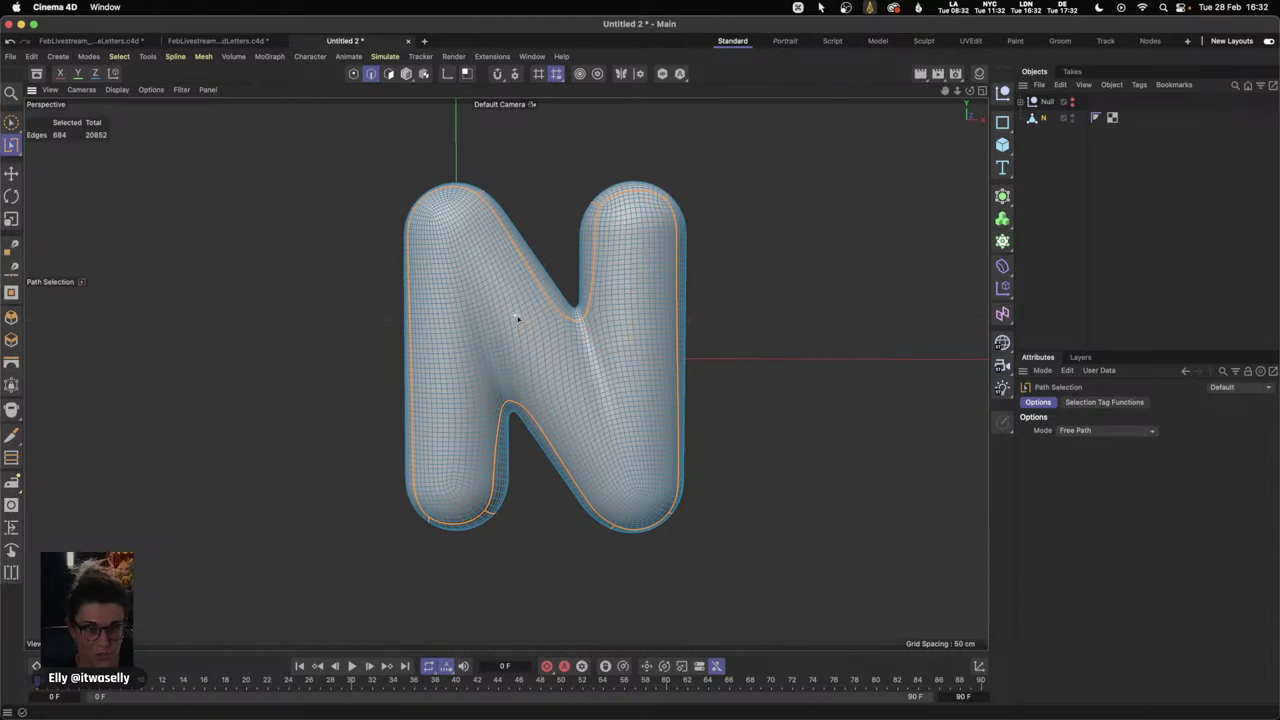
{"action": "left_click_drag", "start_coordinate": [530, 318], "coordinate": [634, 363]}
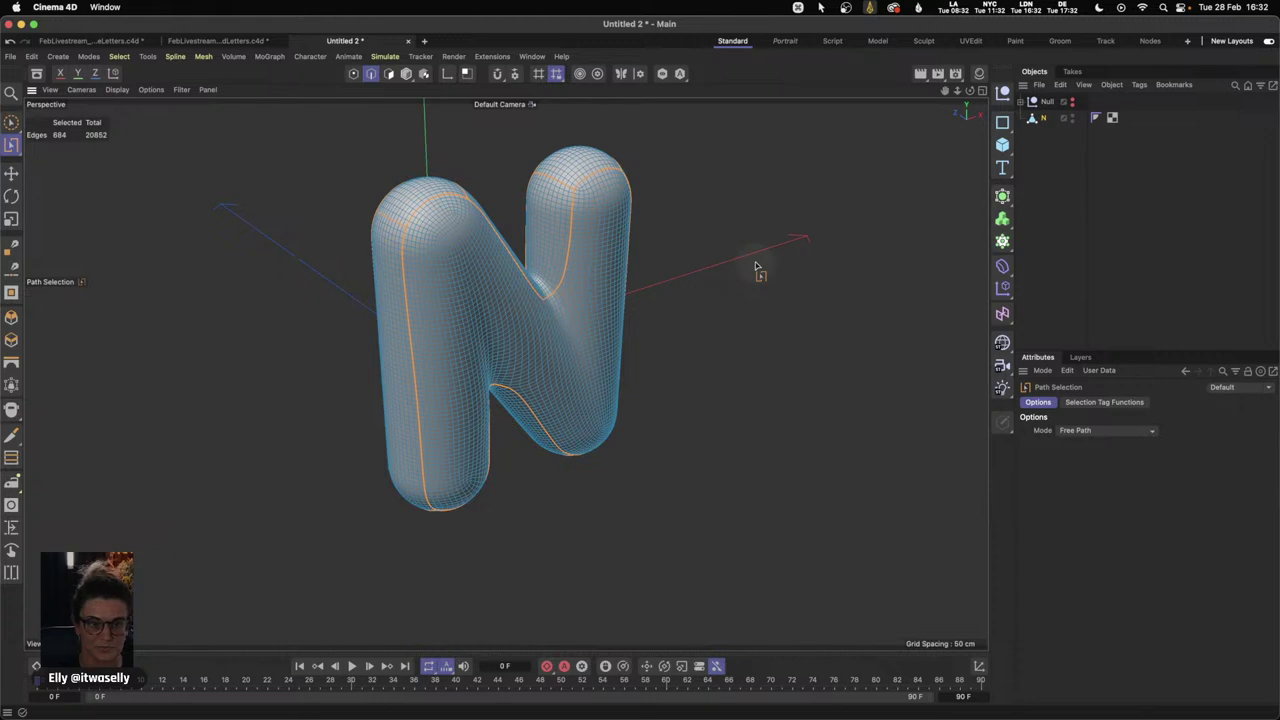
{"action": "left_click", "coordinate": [123, 62]}
{"action": "left_click", "coordinate": [181, 467]}
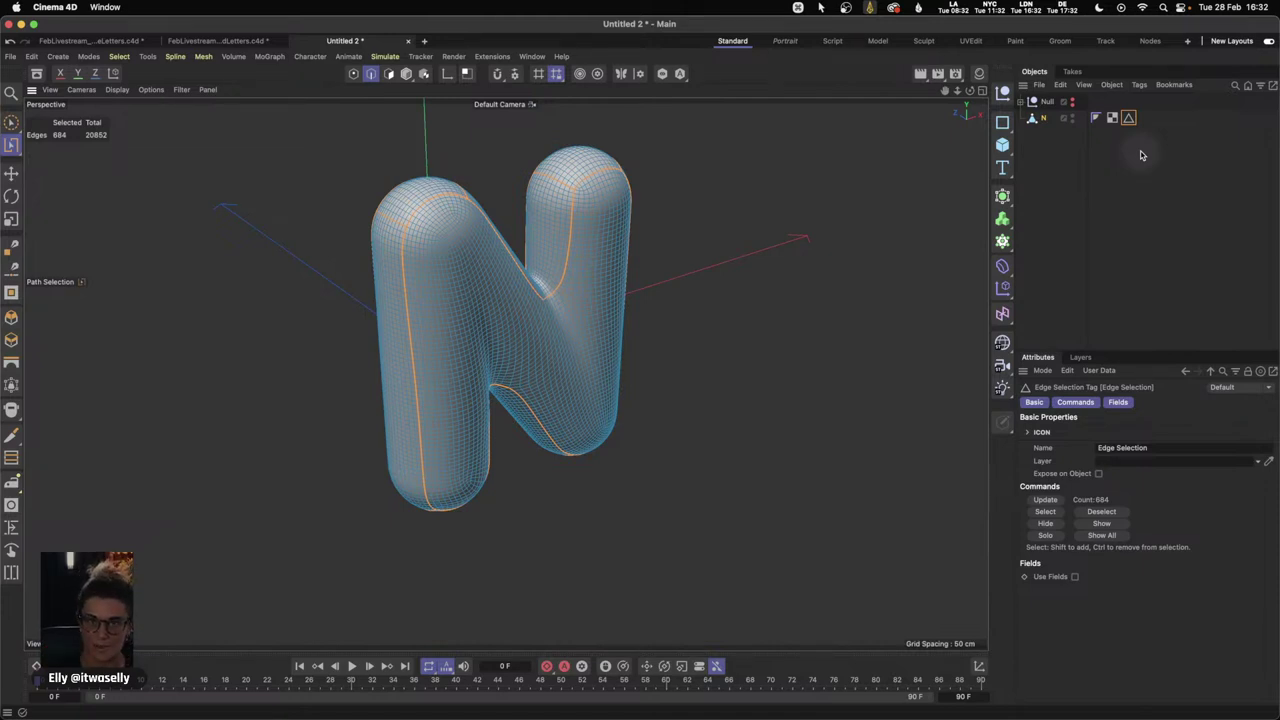
- Deselect the N and reselect it with its edge selection tag to check the stored seam edges
{"action": "left_click", "coordinate": [1045, 138]}
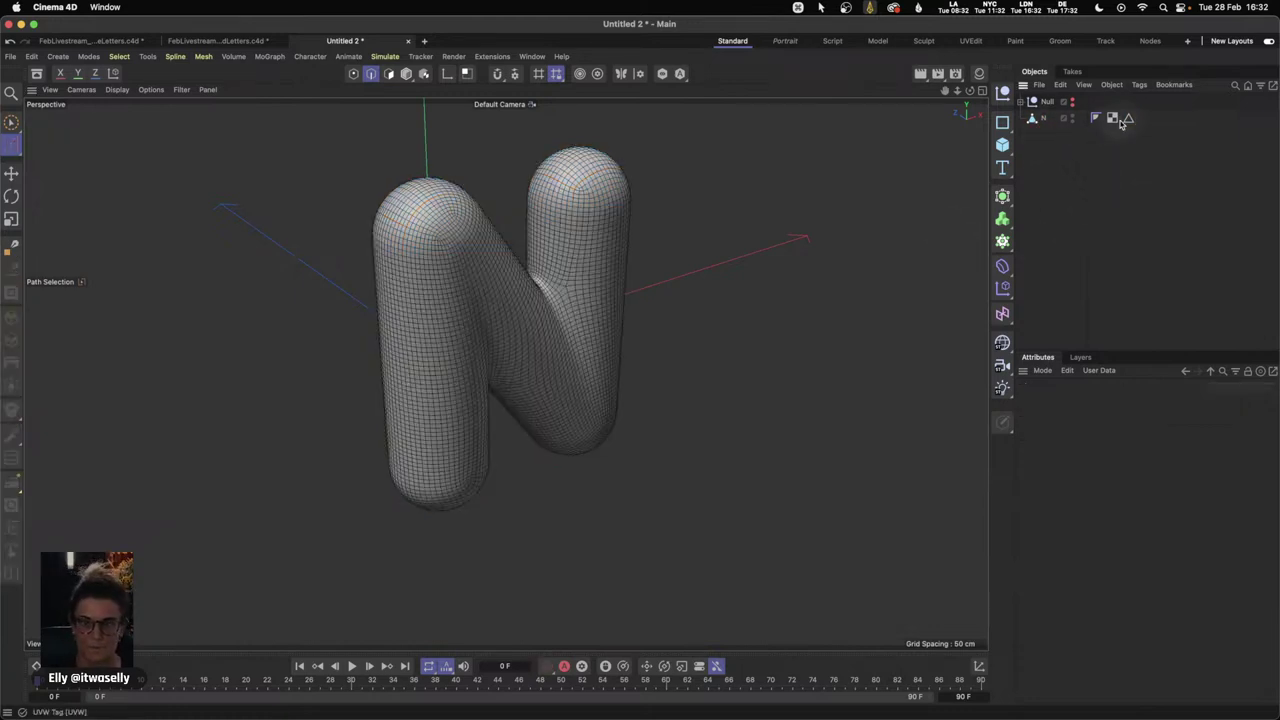
{"action": "left_click", "coordinate": [1128, 118]}
{"action": "left_click", "coordinate": [1043, 118]}
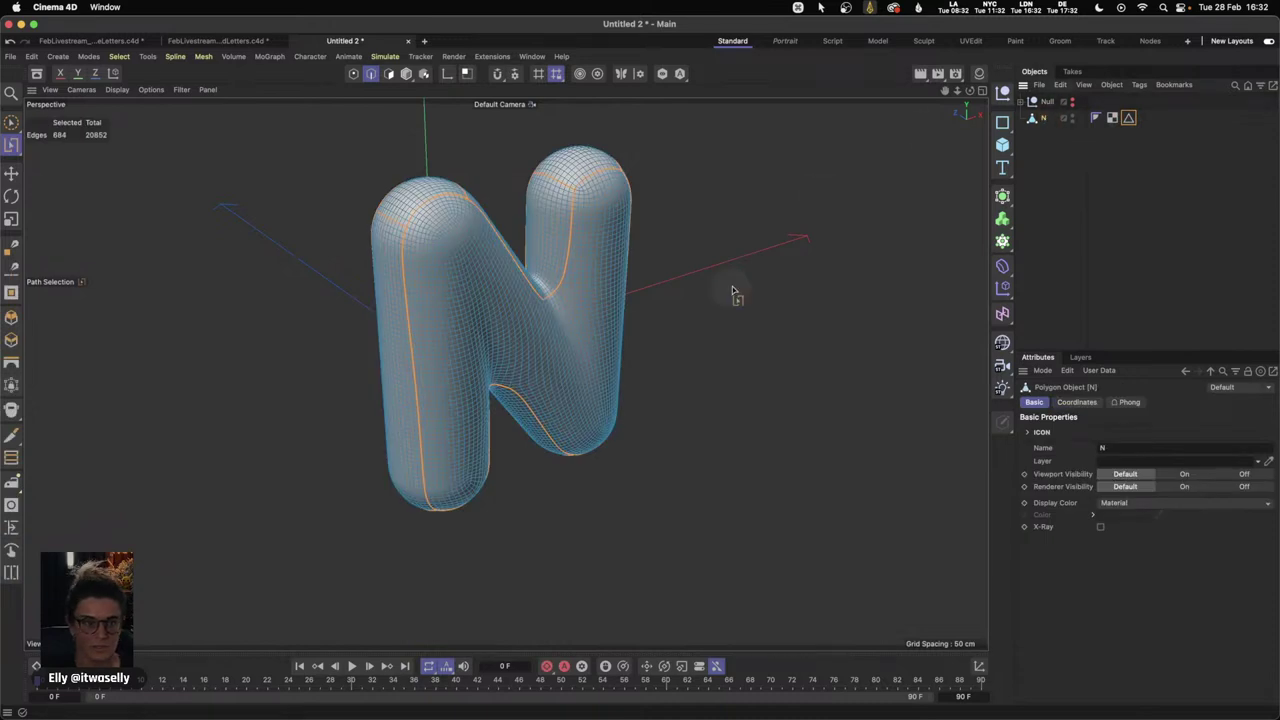
{"action": "key", "text": "3"}
{"action": "left_click_drag", "start_coordinate": [565, 335], "coordinate": [598, 320]}
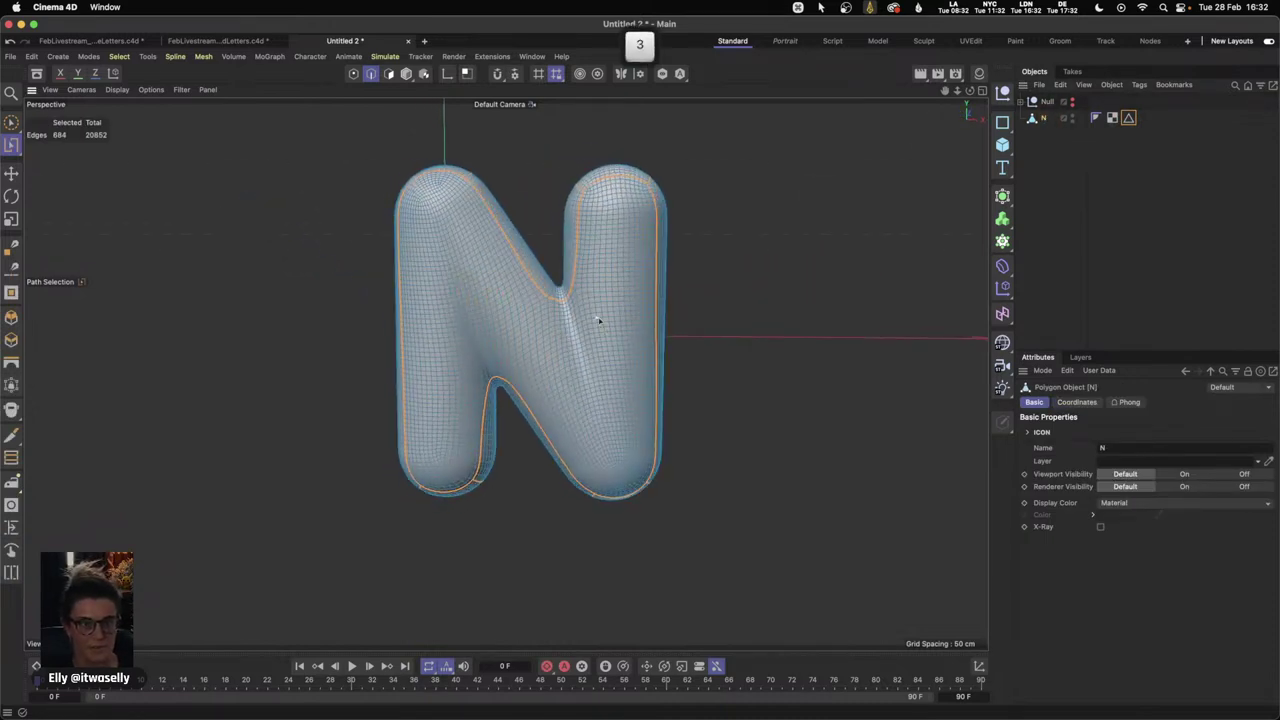
- Examine the seam edges on the finished NIKE letters in FebLivestream_UVdLetters.c4d and return to the Untitled 2 document
{"action": "left_click", "coordinate": [235, 42]}
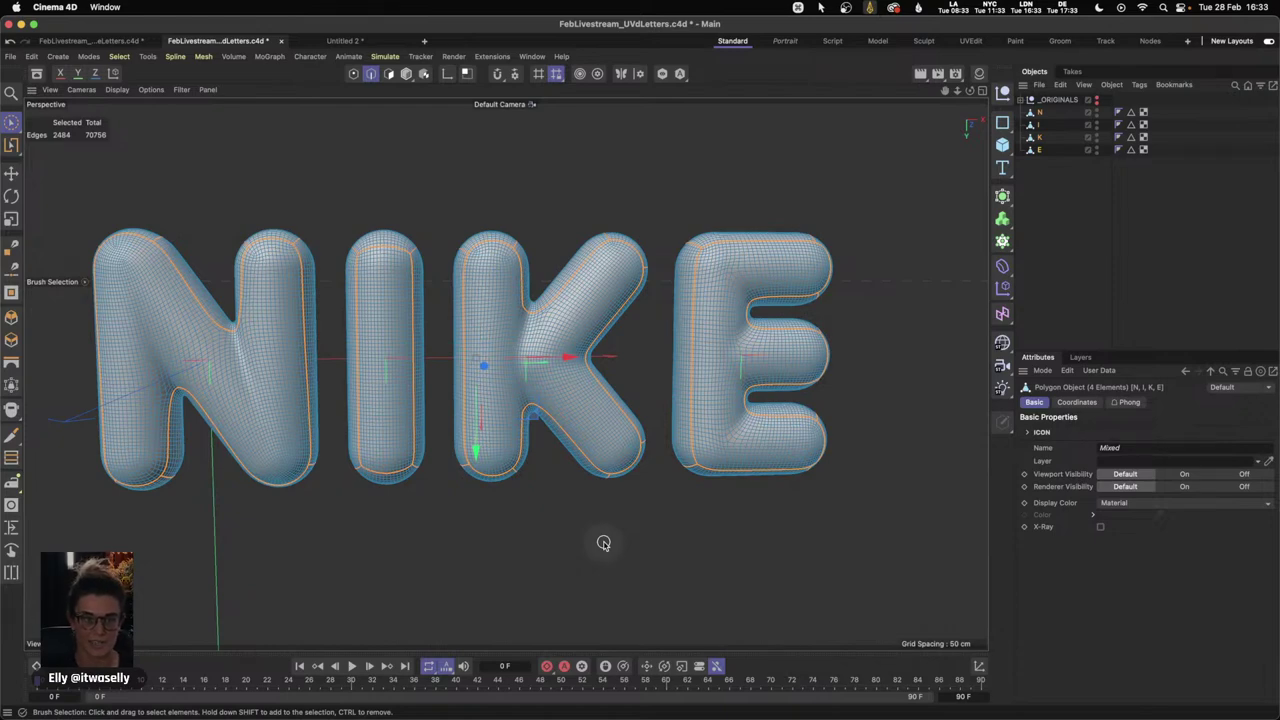
{"action": "key", "text": "3"}
{"action": "left_click_drag", "start_coordinate": [446, 308], "coordinate": [491, 306]}
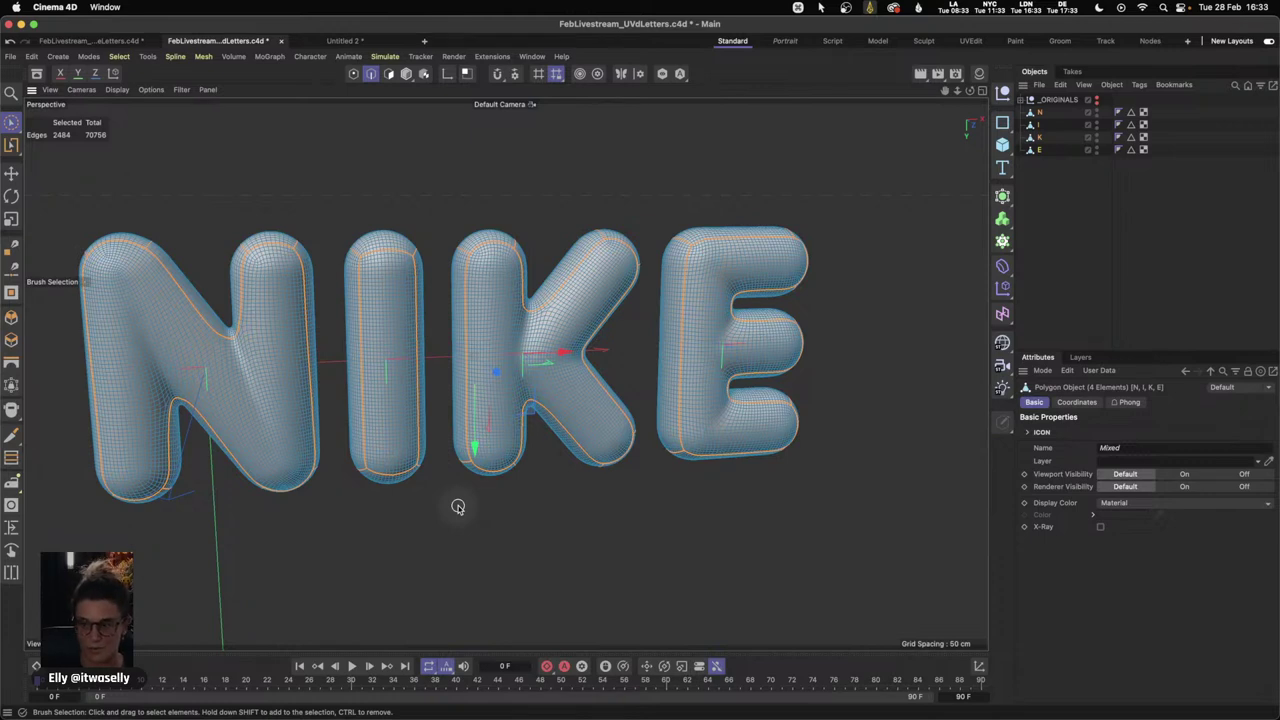
{"action": "left_click", "coordinate": [350, 41]}
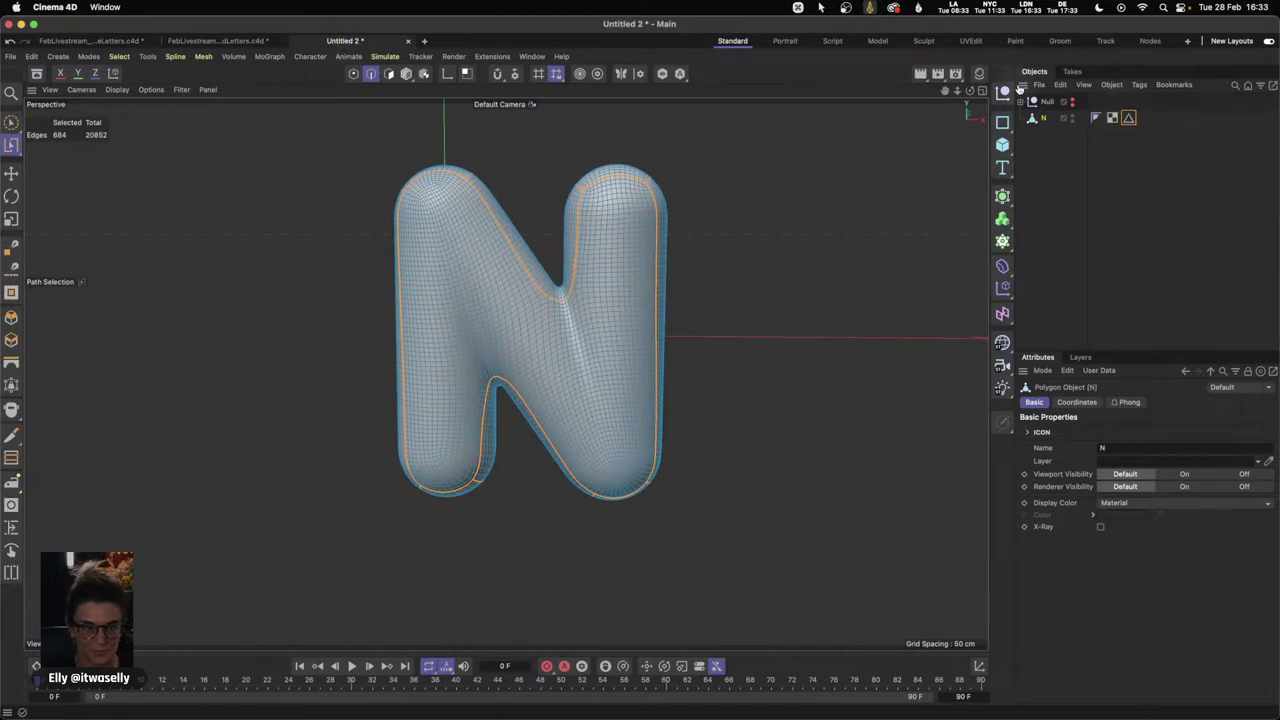
- Deselect everything and create a new material in the Material Manager
{"action": "left_click", "coordinate": [1114, 118]}
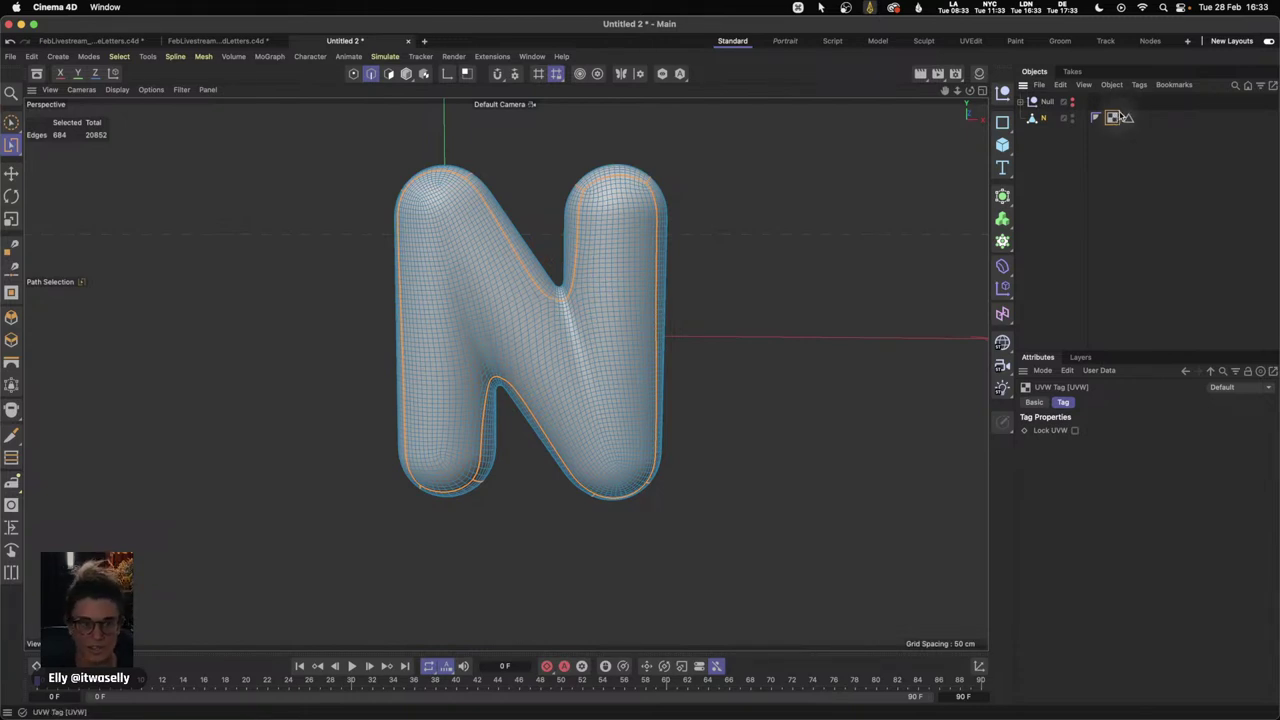
{"action": "left_click", "coordinate": [1034, 137]}
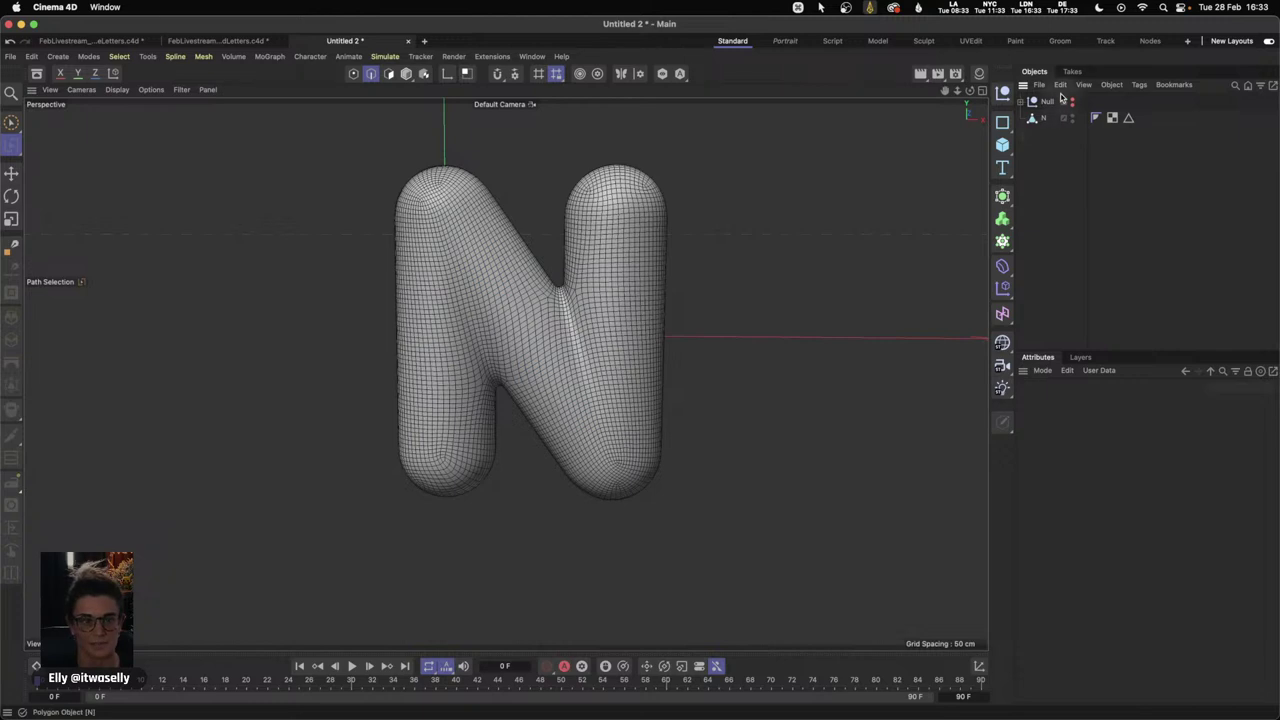
{"action": "left_click", "coordinate": [979, 76]}
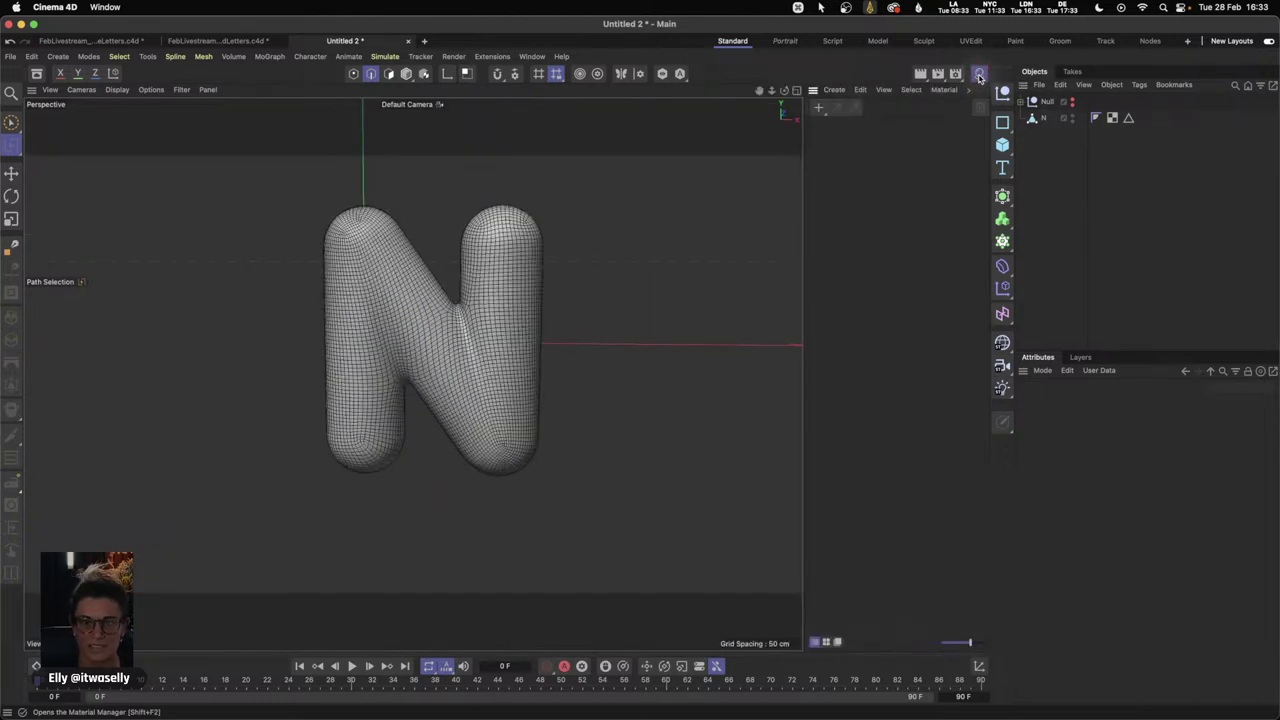
{"action": "left_click", "coordinate": [839, 138]}
{"action": "double_click", "coordinate": [839, 138]}
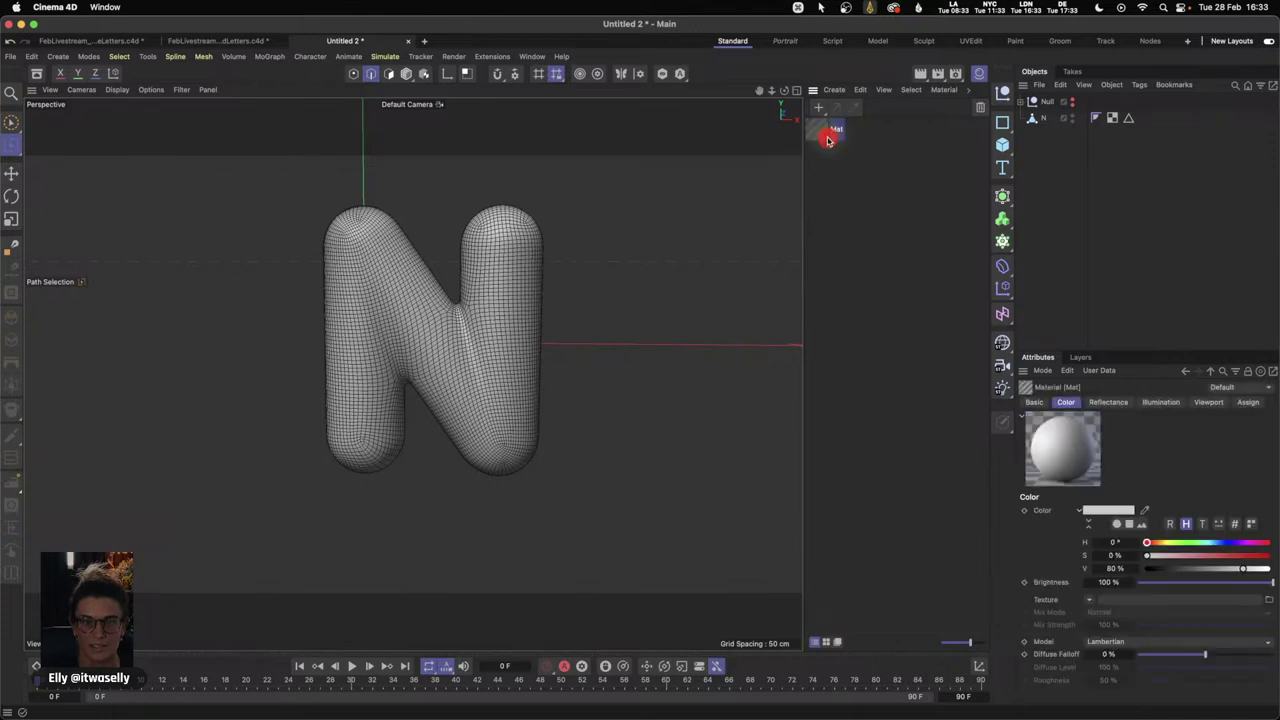
- Load the Checkerboard surface shader as the new material's color texture and close the Material Editor
{"action": "double_click", "coordinate": [829, 128]}
{"action": "left_click_drag", "start_coordinate": [875, 128], "coordinate": [810, 114]}
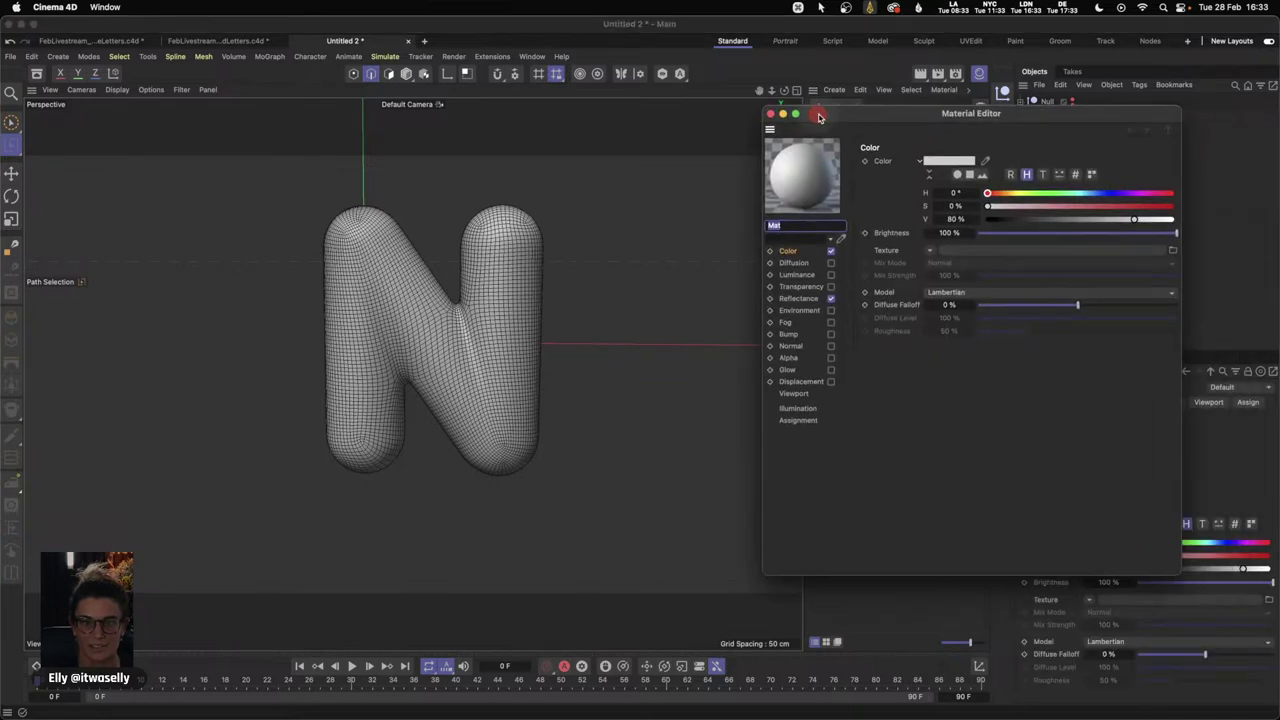
{"action": "left_click", "coordinate": [924, 248]}
{"action": "mouse_move", "coordinate": [987, 479]}
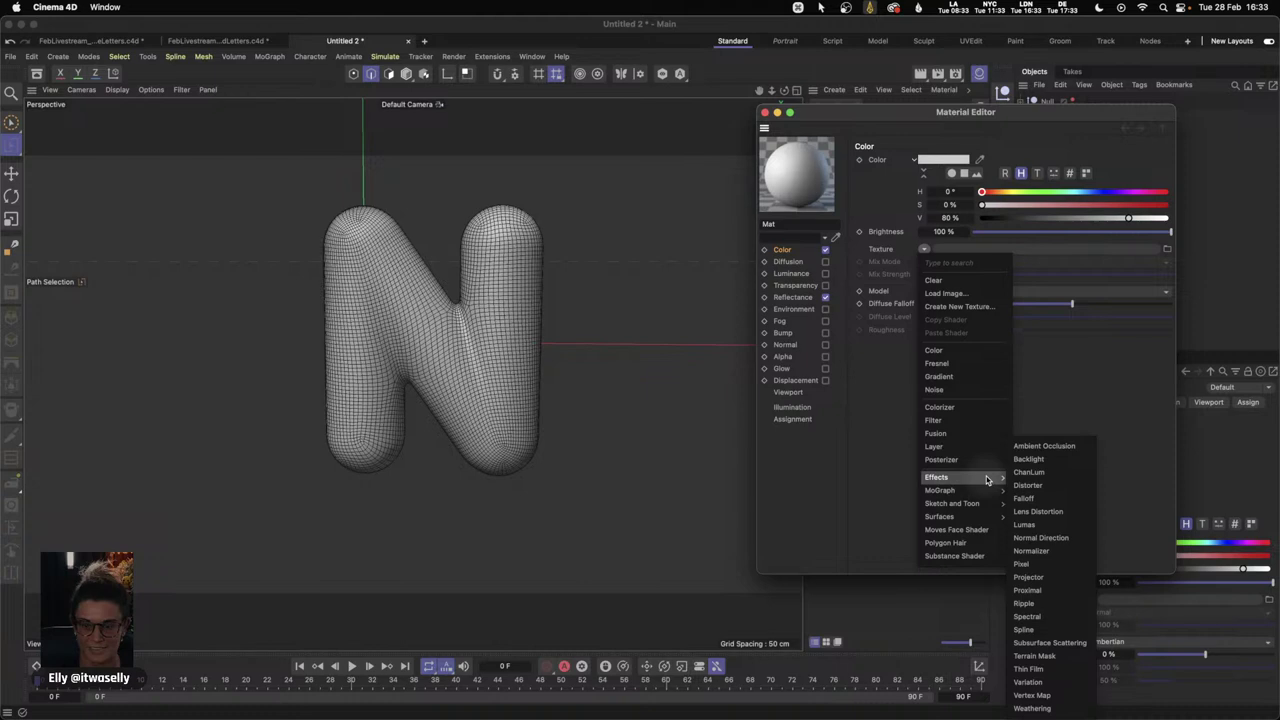
{"action": "mouse_move", "coordinate": [977, 516]}
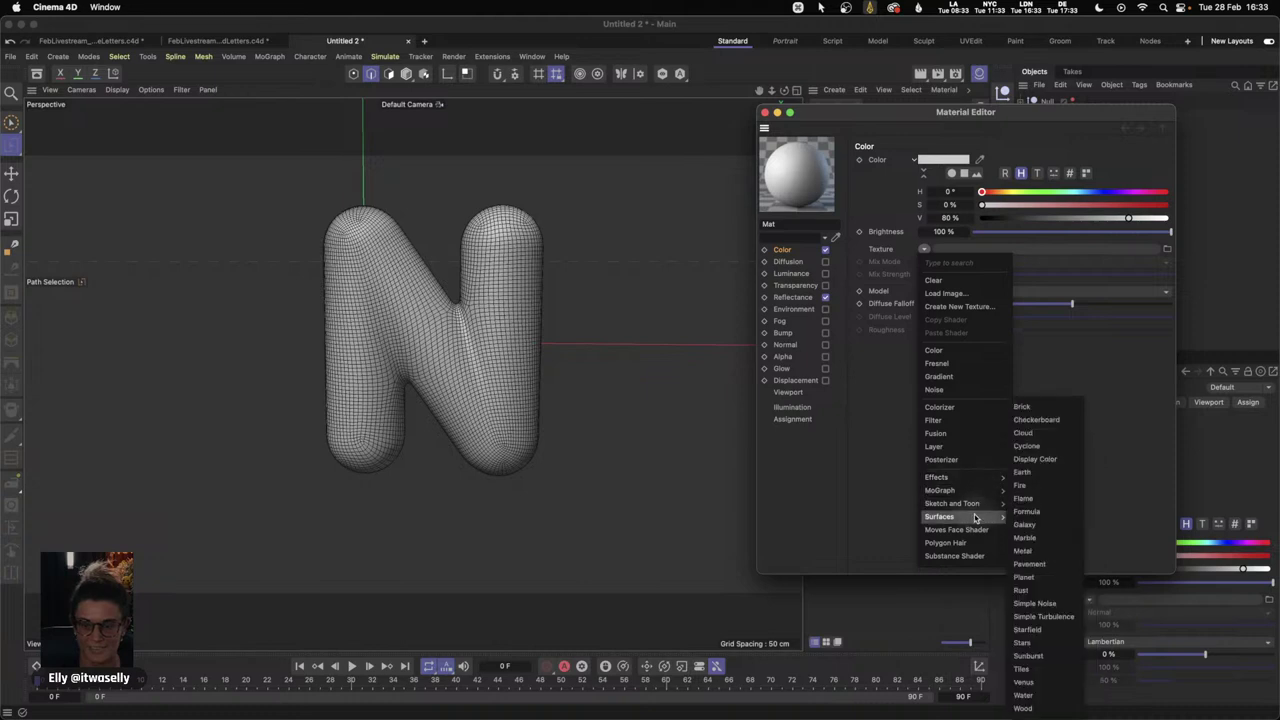
{"action": "left_click", "coordinate": [1045, 420]}
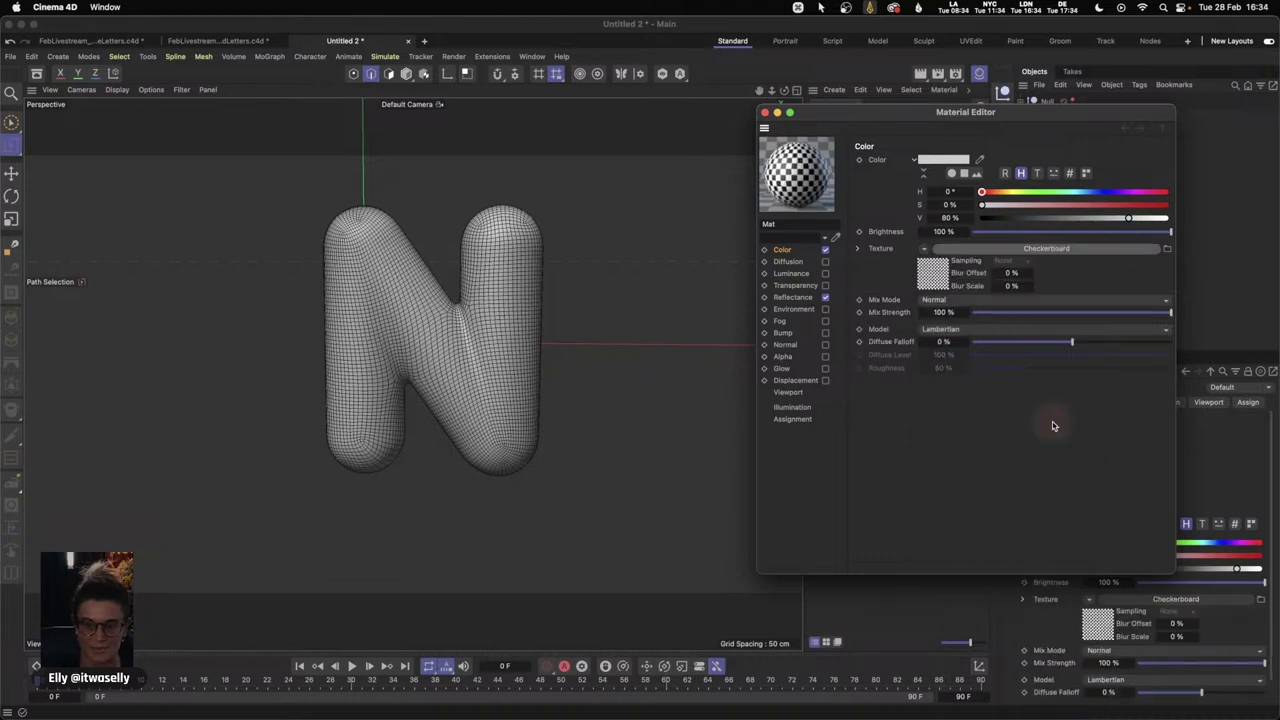
{"action": "left_click", "coordinate": [765, 112]}
- Try the checkerboard material on the N to check its UV mapping, and remove the material tag
{"action": "left_click_drag", "start_coordinate": [816, 131], "coordinate": [1043, 120]}
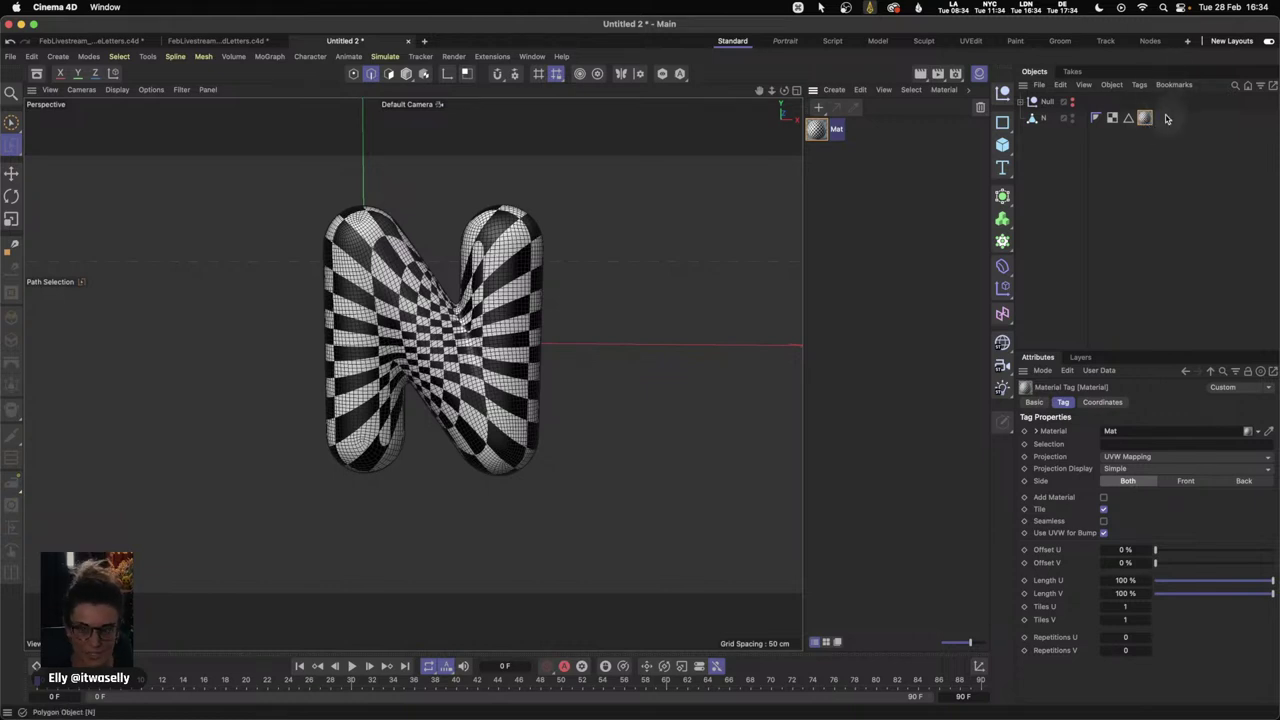
{"action": "key", "text": "BackSpace"}
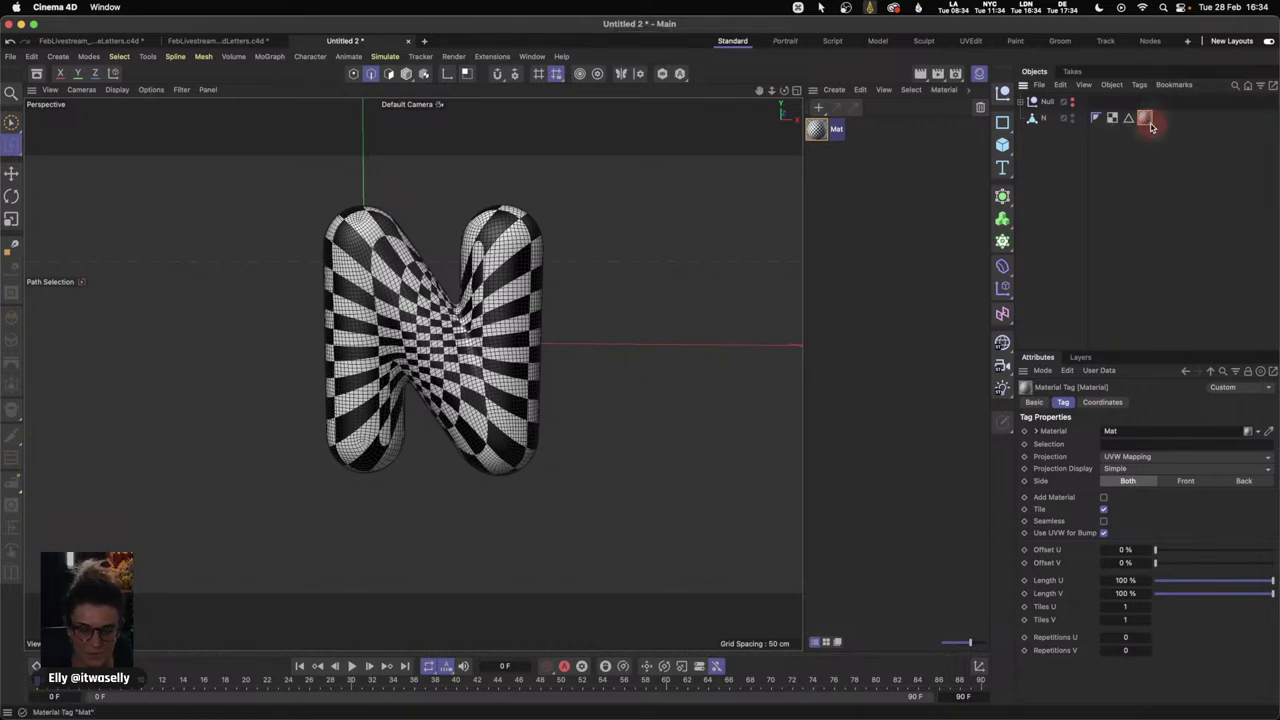
{"action": "key", "text": "BackSpace"}
- Delete the N's existing UVW tag
{"action": "left_click", "coordinate": [1114, 119]}
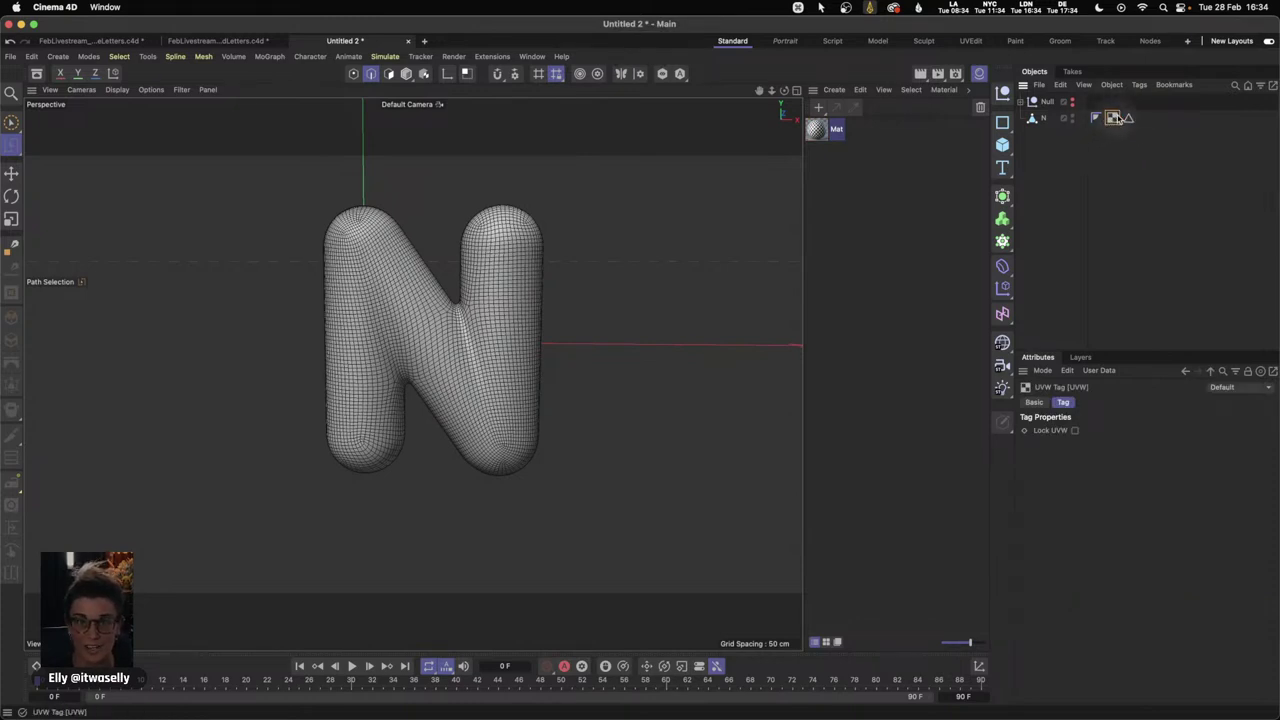
{"action": "key", "text": "BackSpace"}
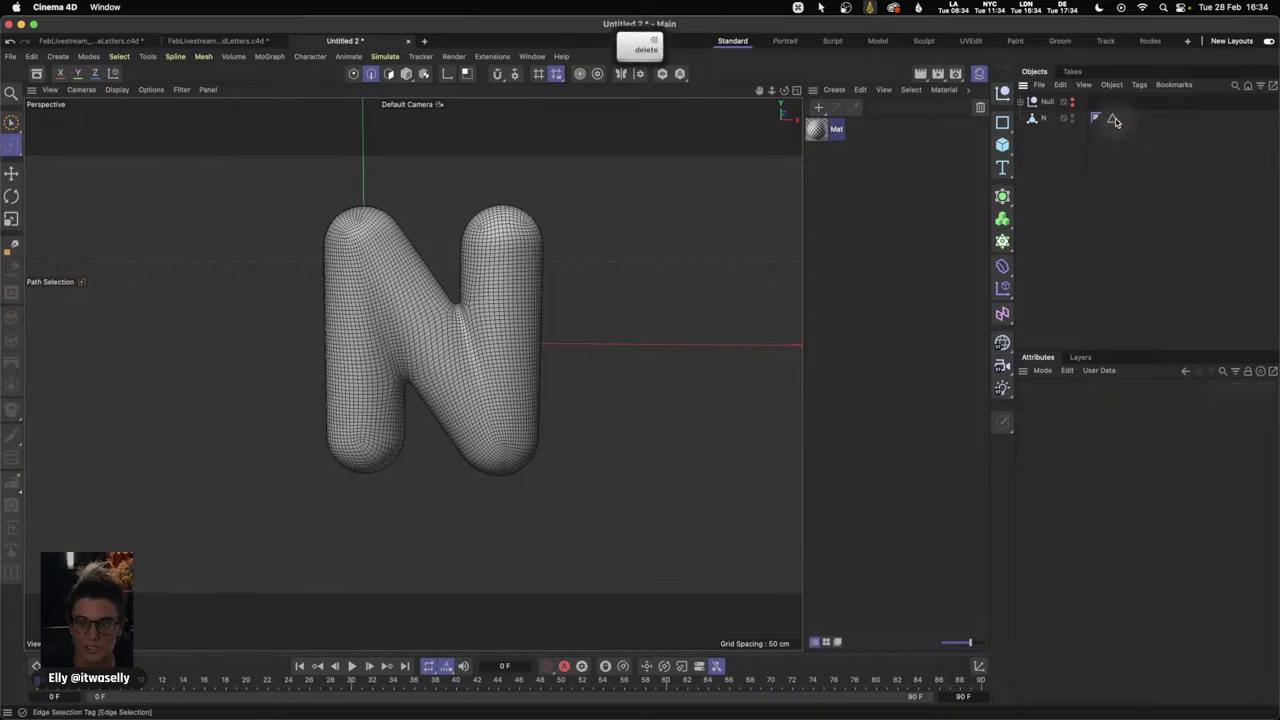
- Switch to the UVEdit layout, unwrap the N's UVs along its selected seam edges, and inspect the seams on the model
{"action": "left_click", "coordinate": [1048, 118]}
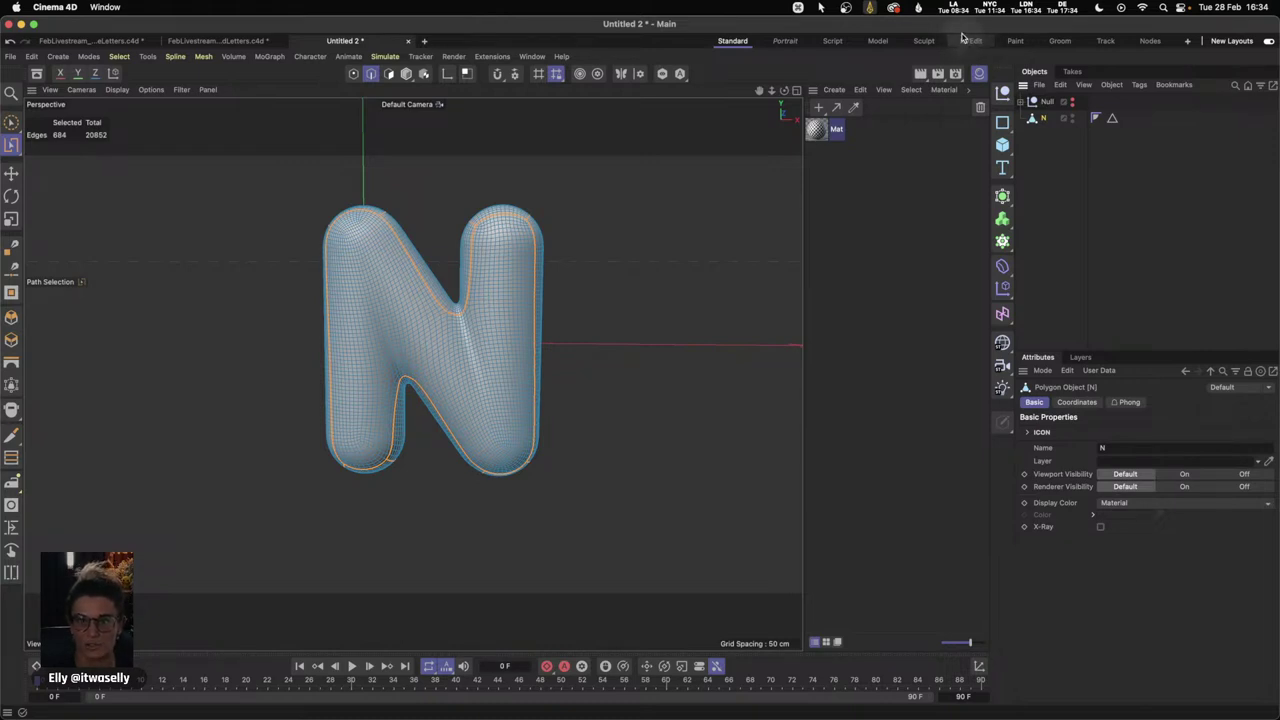
{"action": "left_click", "coordinate": [970, 42]}
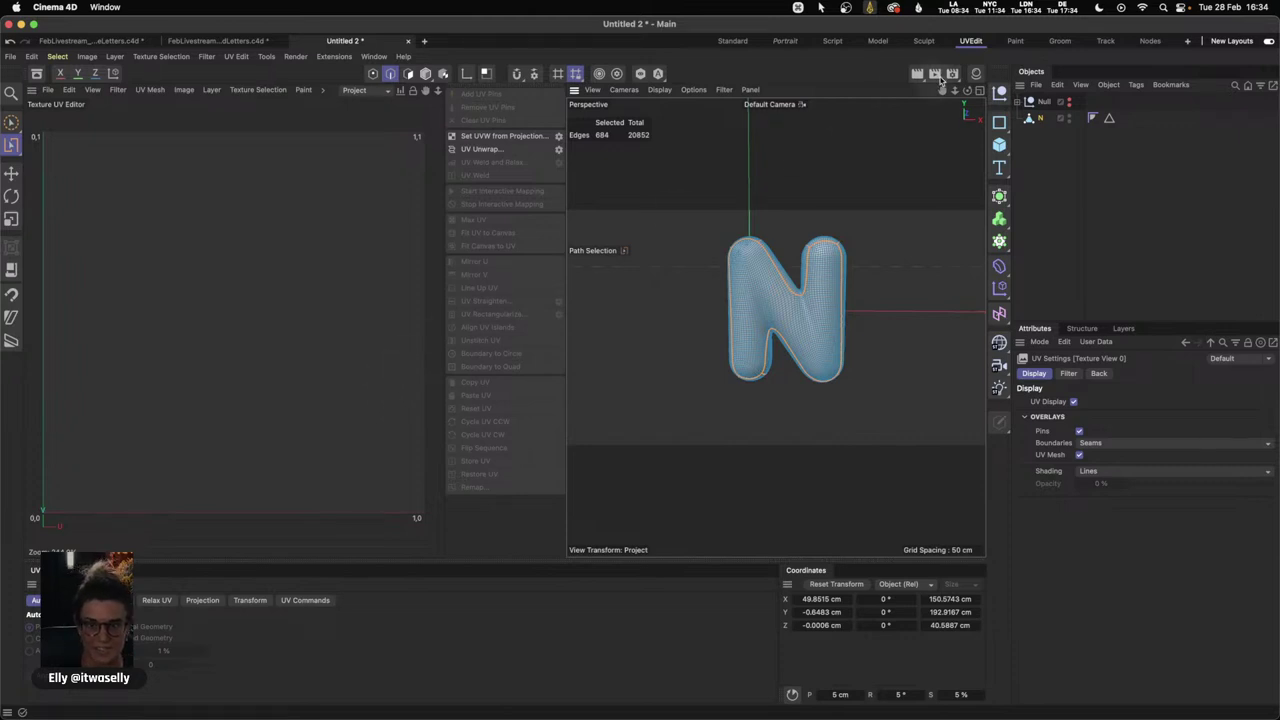
{"action": "left_click", "coordinate": [1037, 119]}
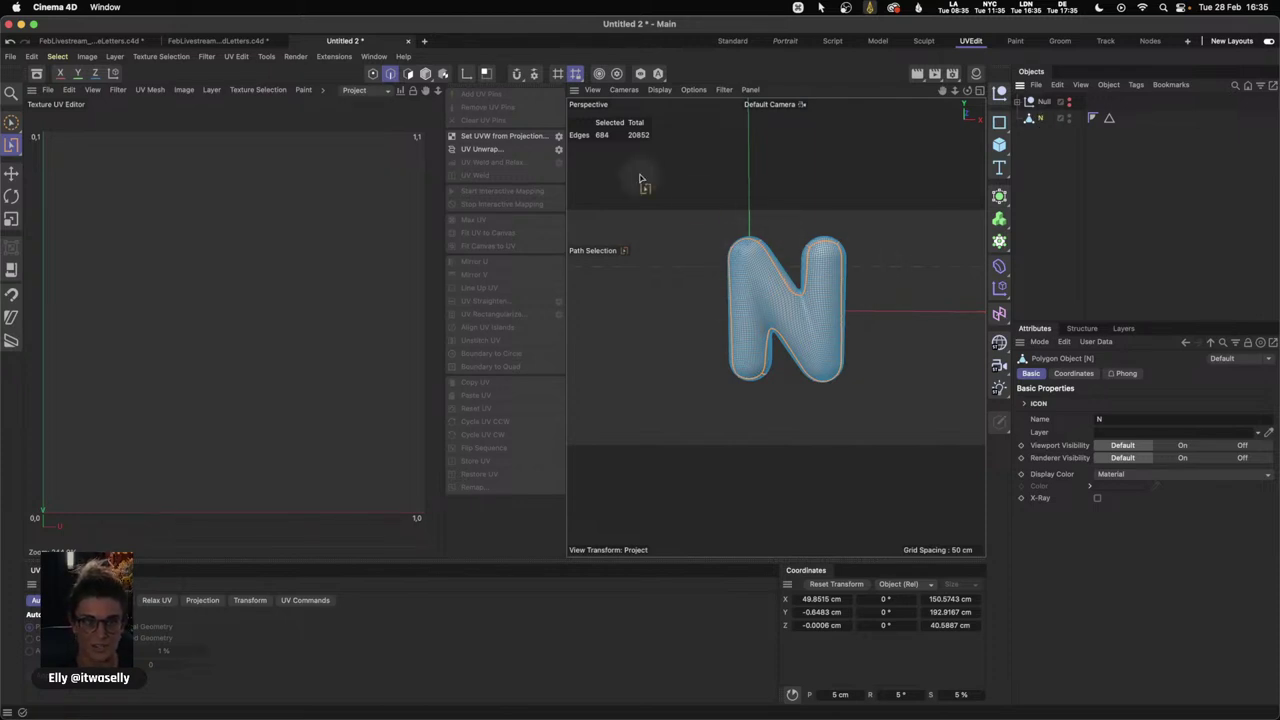
{"action": "left_click", "coordinate": [496, 150]}
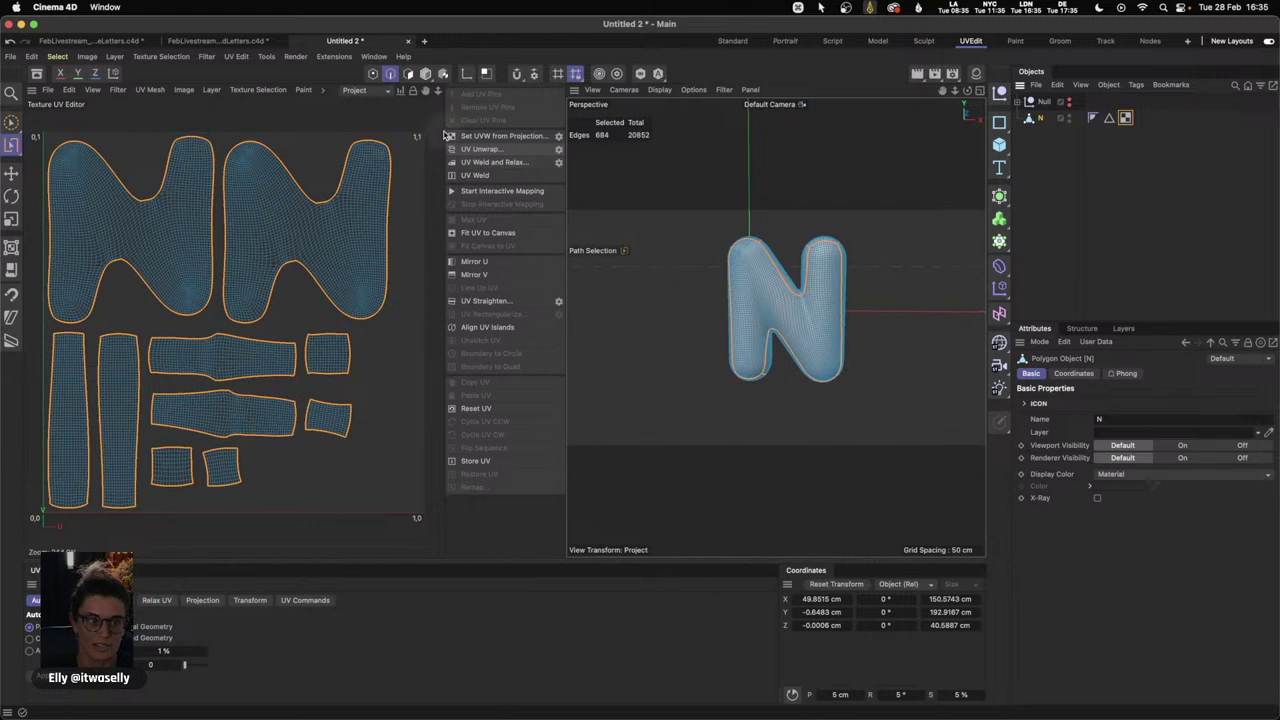
{"action": "left_click", "coordinate": [506, 151]}
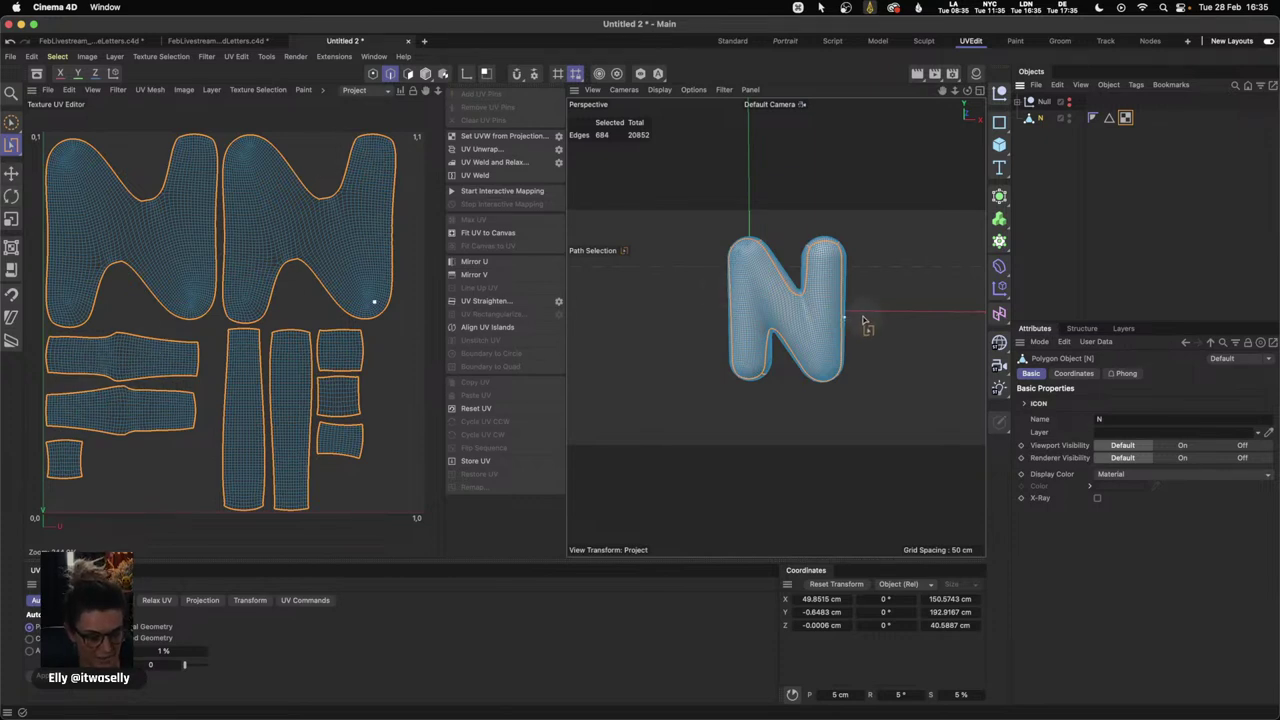
{"action": "key", "text": "2"}
{"action": "left_click_drag", "start_coordinate": [771, 286], "coordinate": [781, 233]}
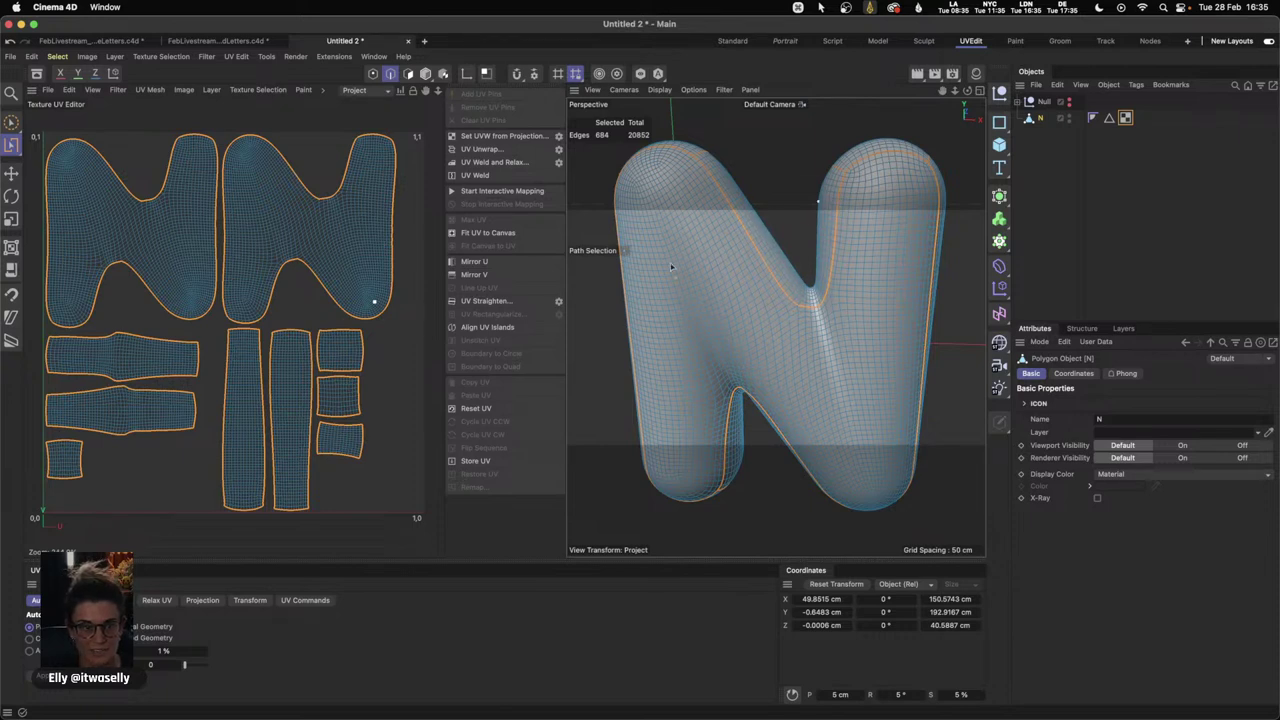
{"action": "left_click_drag", "start_coordinate": [880, 331], "coordinate": [958, 332], "text": "alt"}
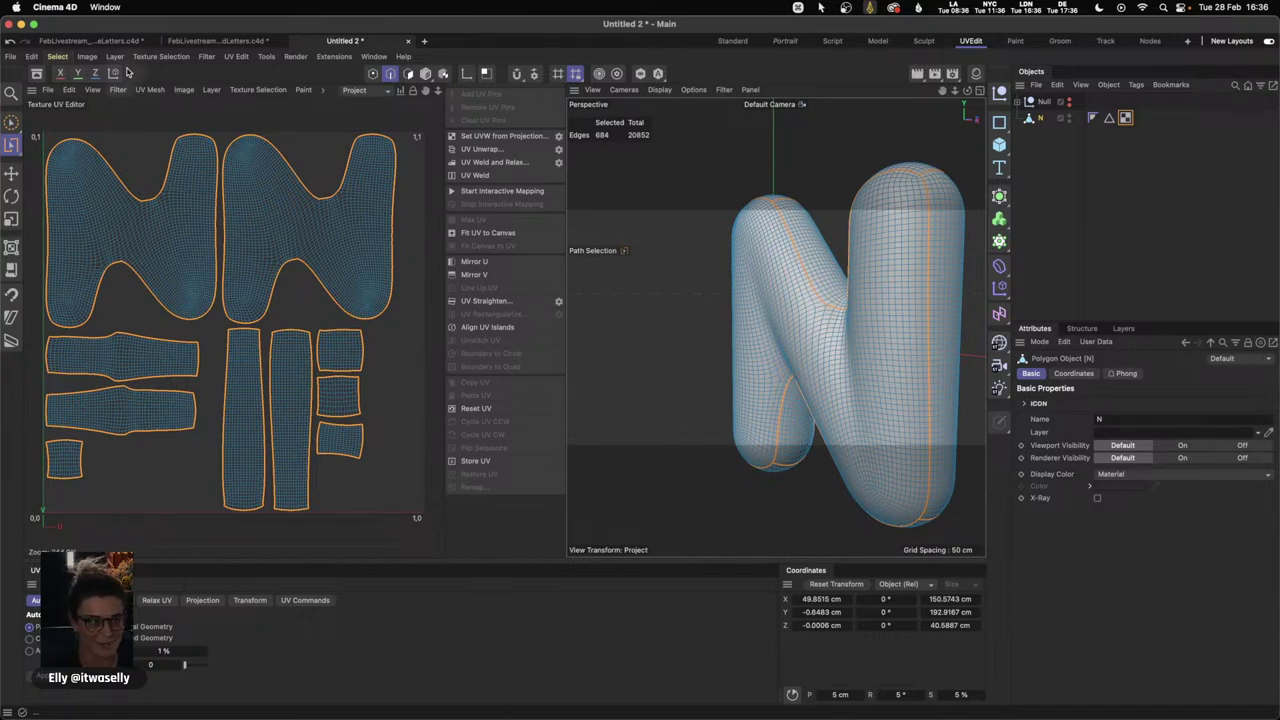
- Create a new 2048 × 2048 pixel texture named N_Color_tex and add a UV mesh layer to it
{"action": "left_click", "coordinate": [50, 92]}
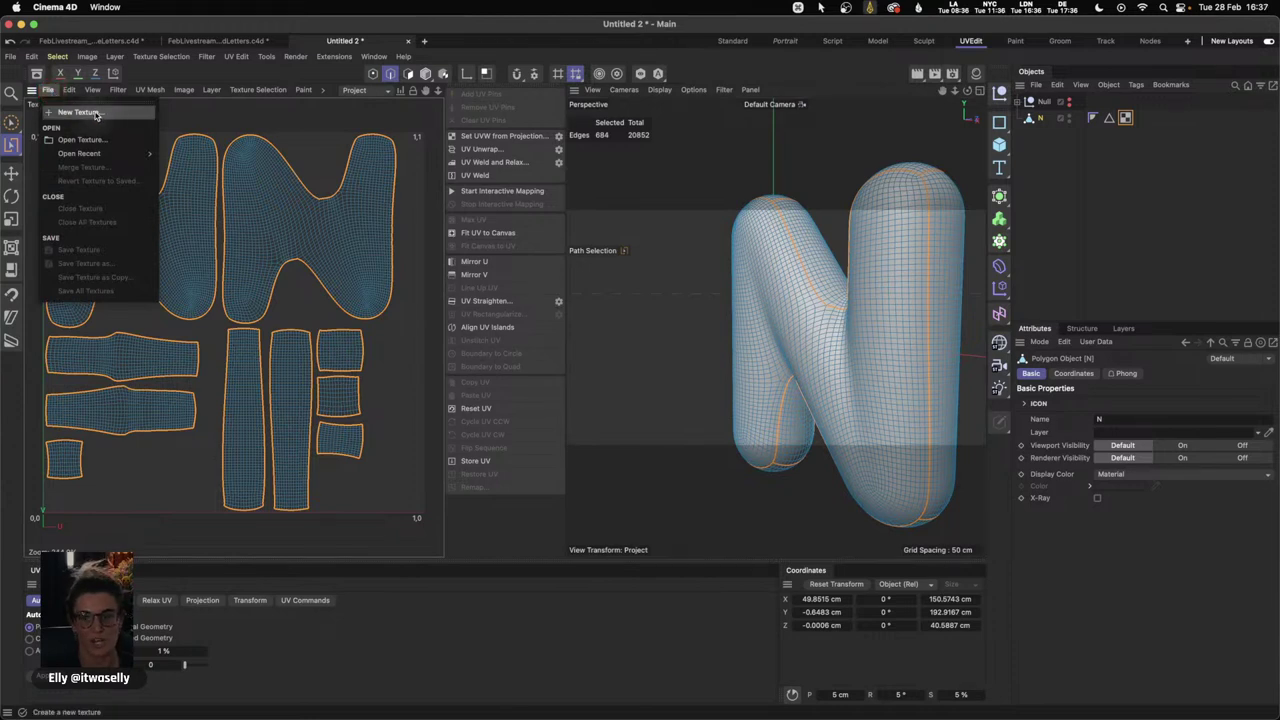
{"action": "left_click", "coordinate": [95, 114]}
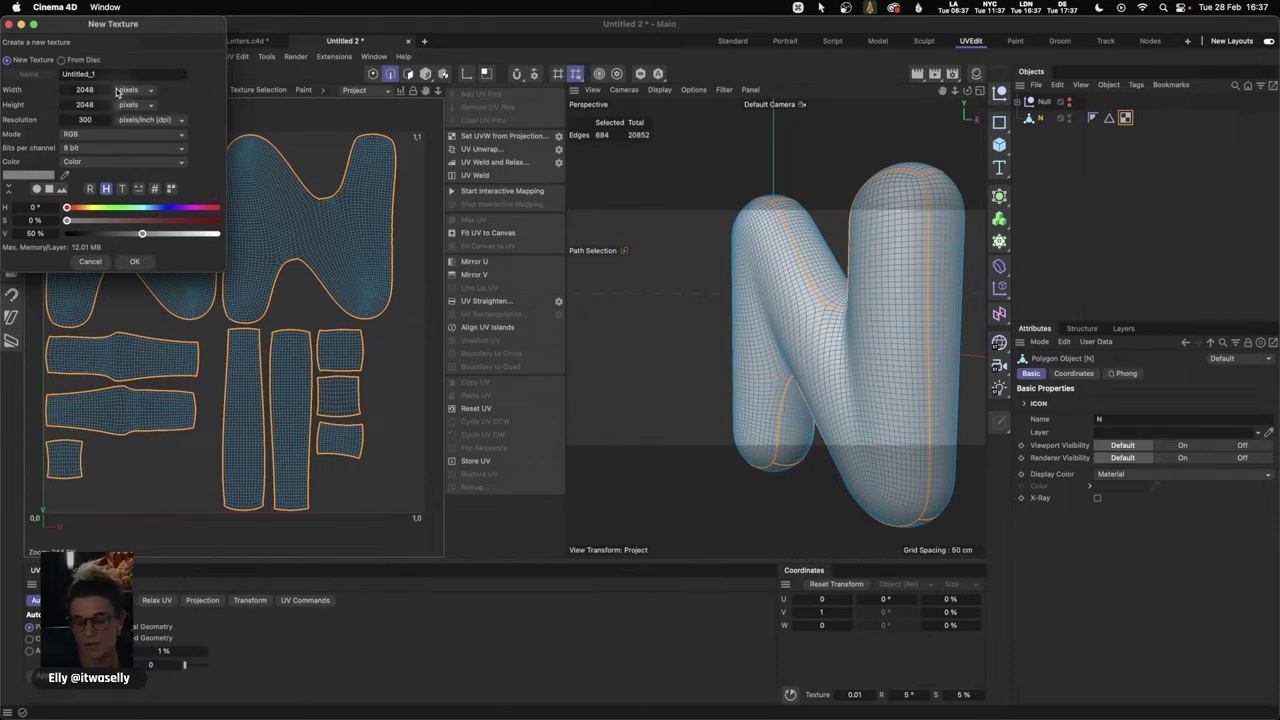
{"action": "double_click", "coordinate": [113, 76]}
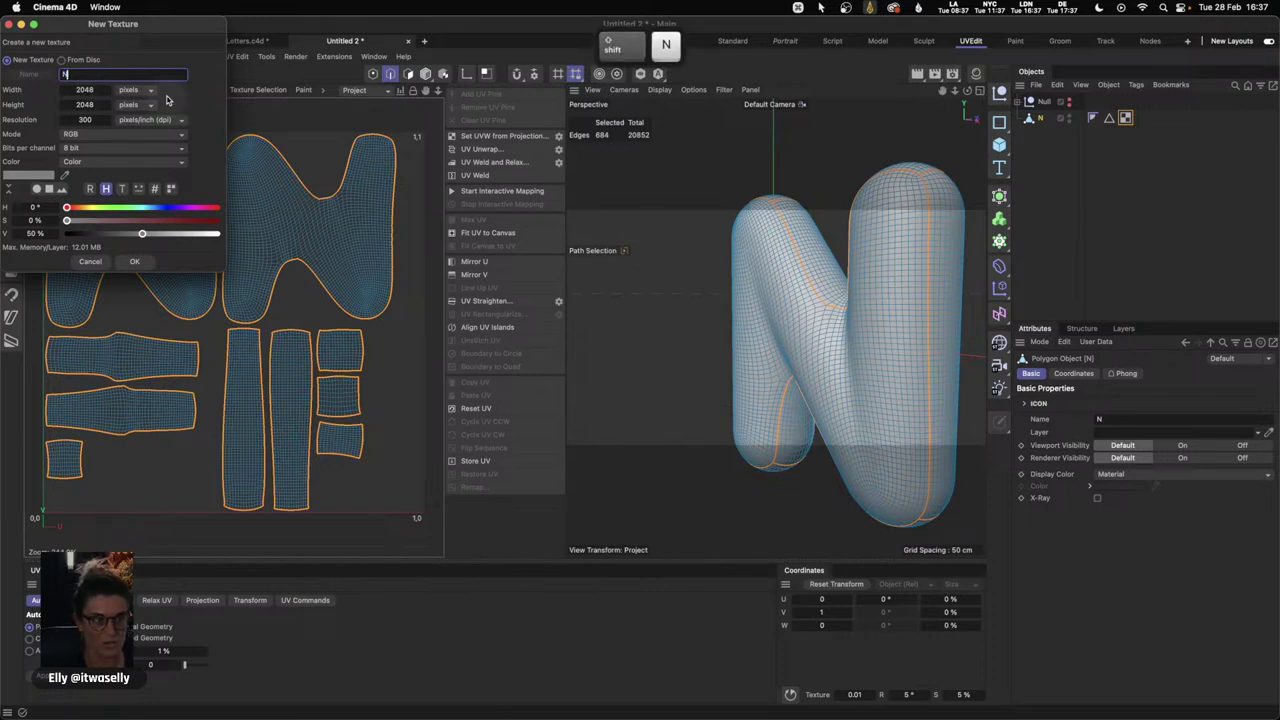
{"action": "type", "text": "_Color_tex"}
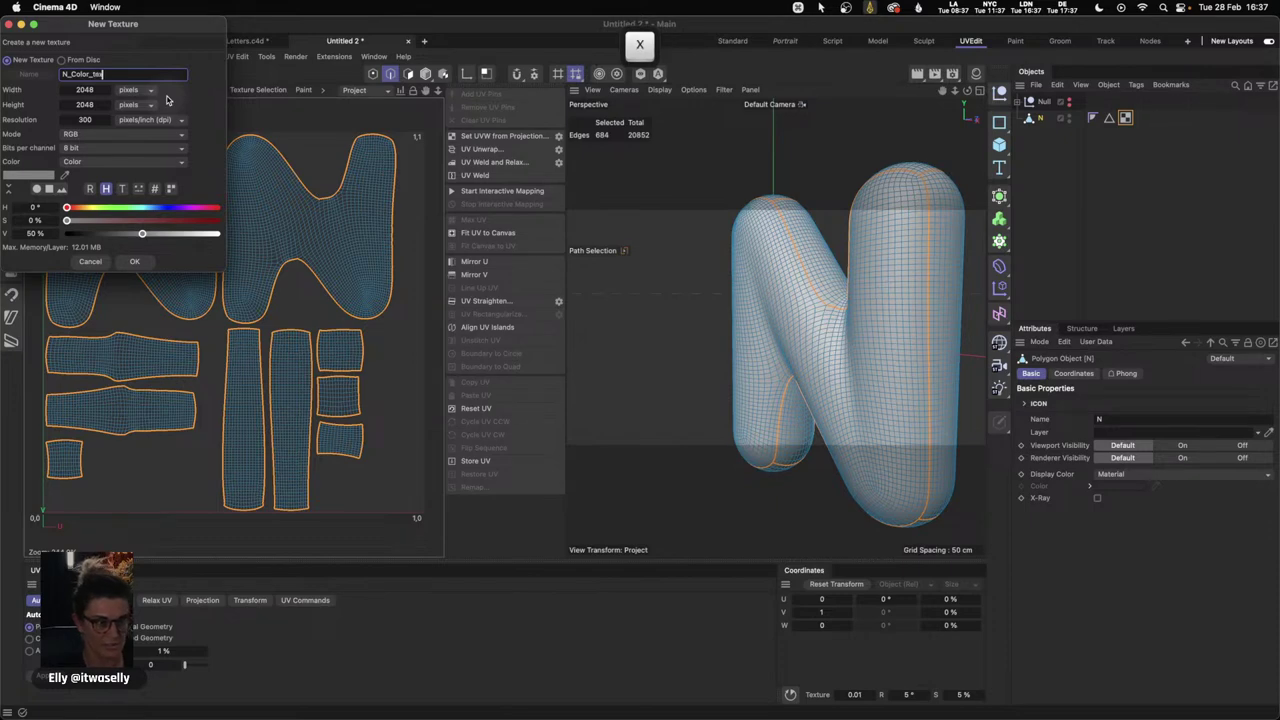
{"action": "left_click", "coordinate": [144, 262]}
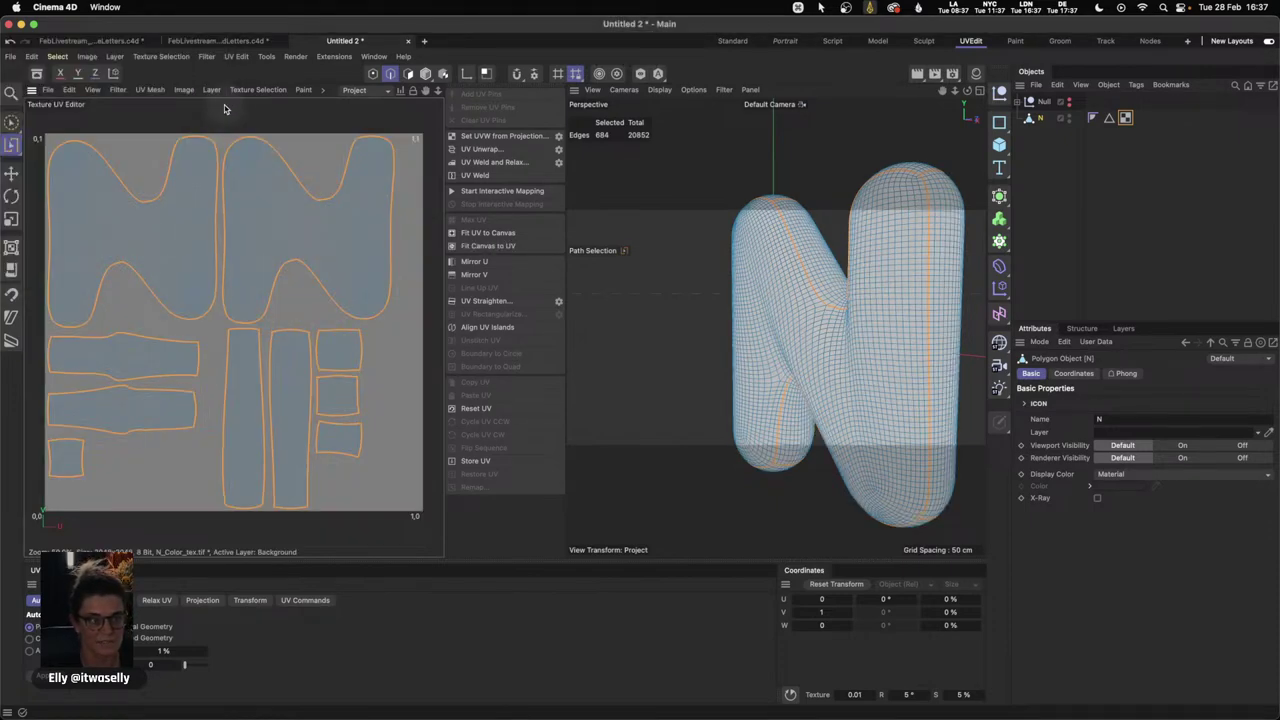
{"action": "left_click", "coordinate": [213, 90]}
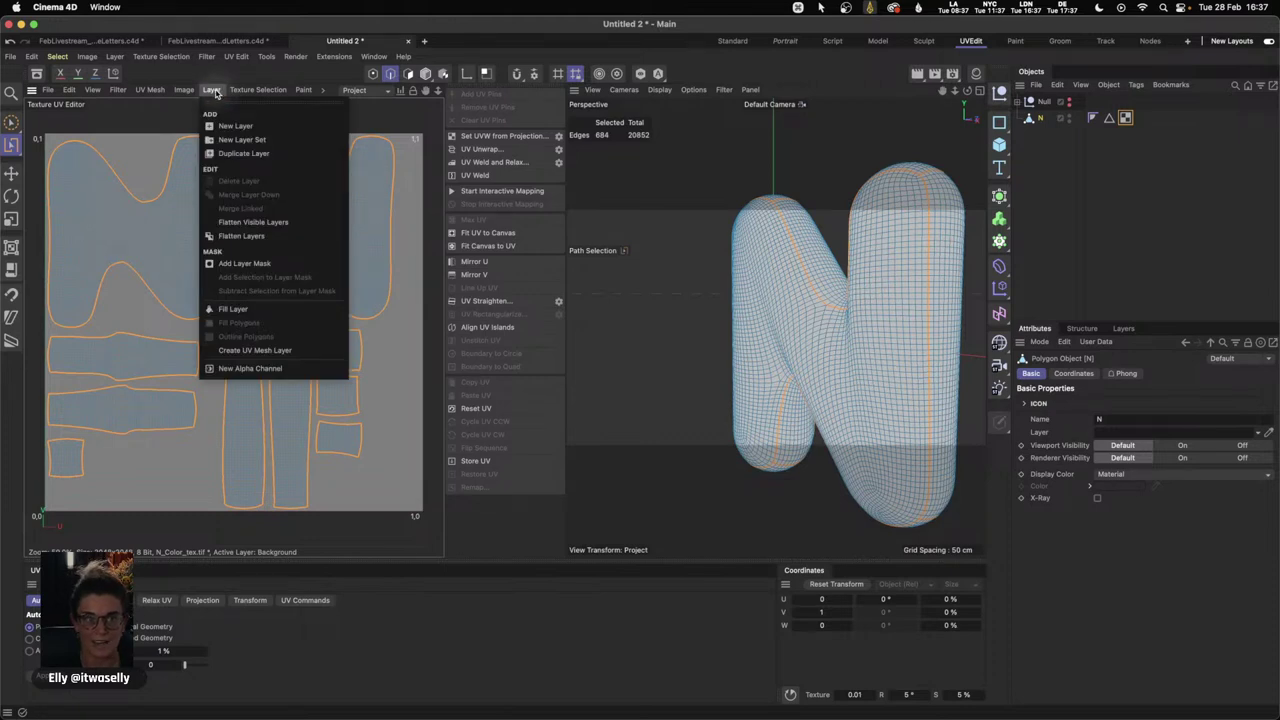
{"action": "left_click", "coordinate": [282, 352]}
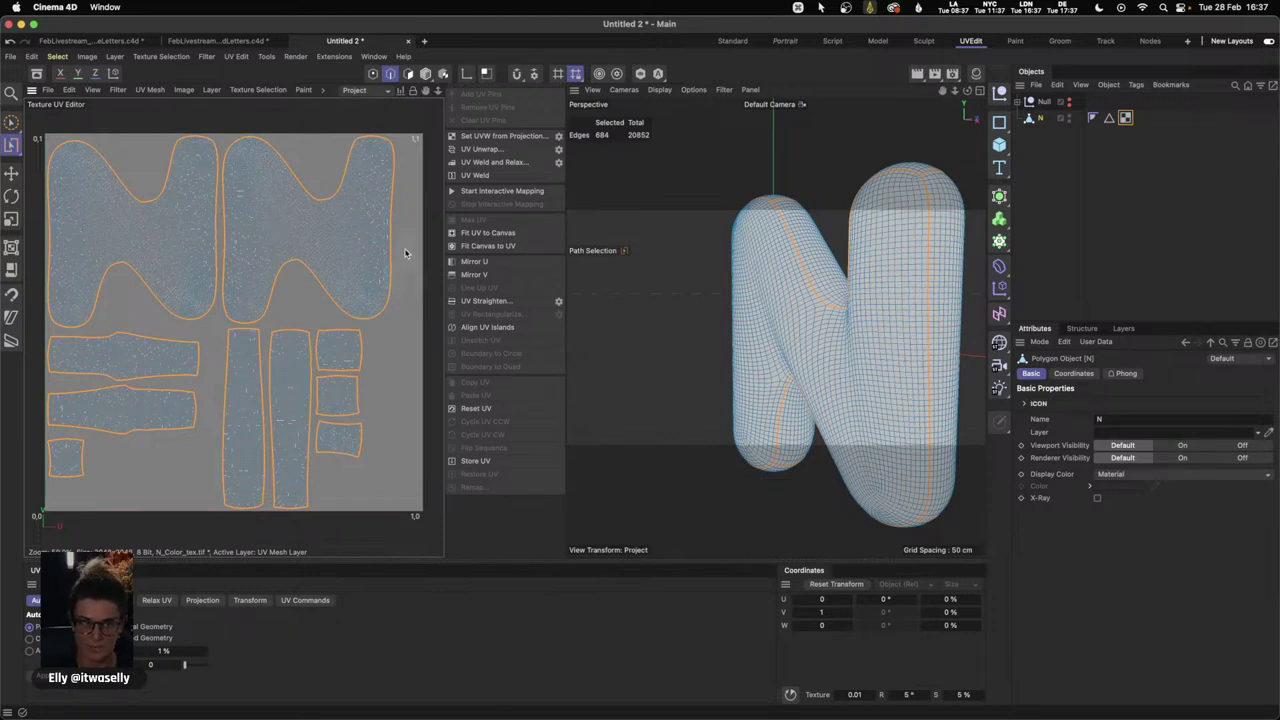
- Save the texture in PSD format as N_Color_tex.psd on the Desktop
{"action": "left_click", "coordinate": [50, 91]}
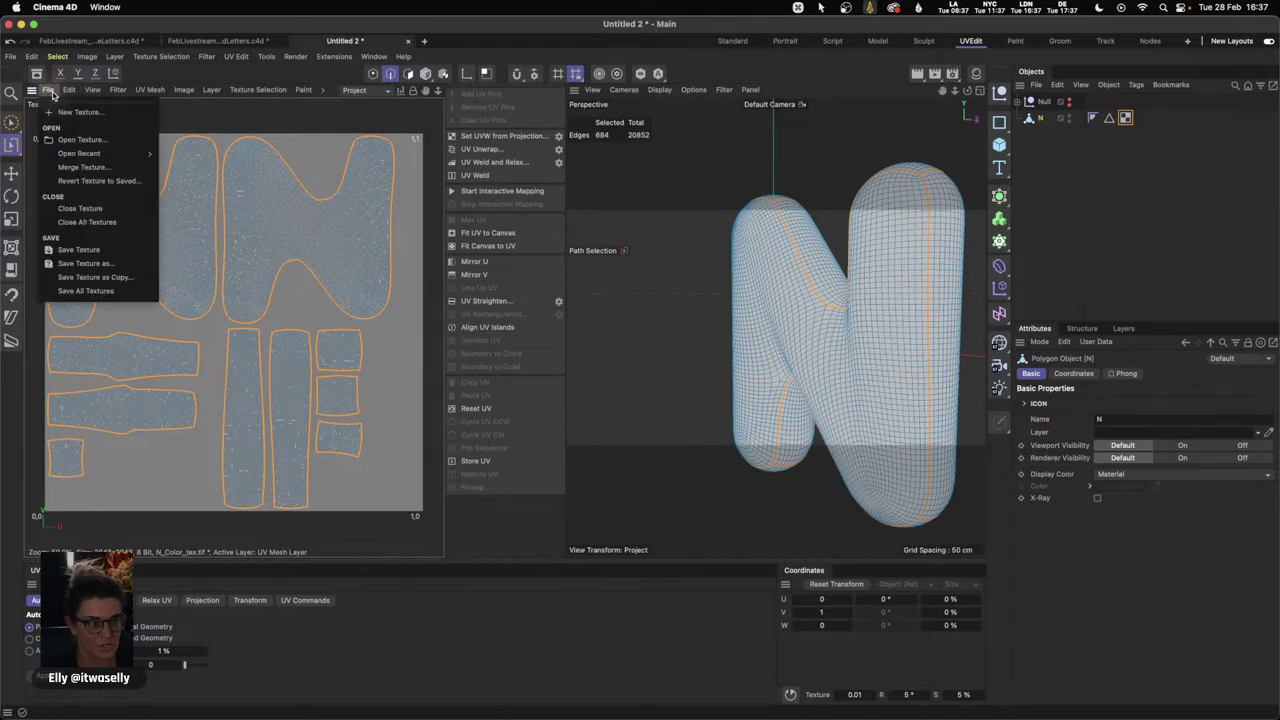
{"action": "left_click", "coordinate": [125, 264]}
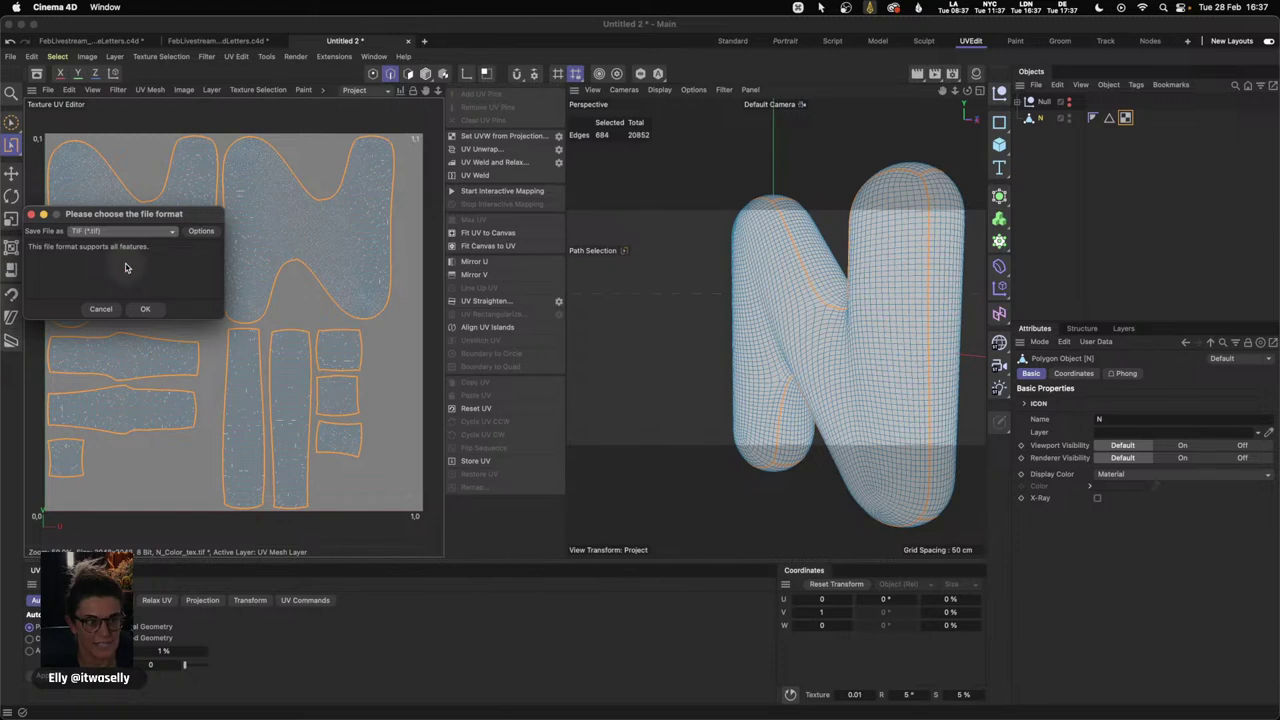
{"action": "left_click", "coordinate": [104, 231]}
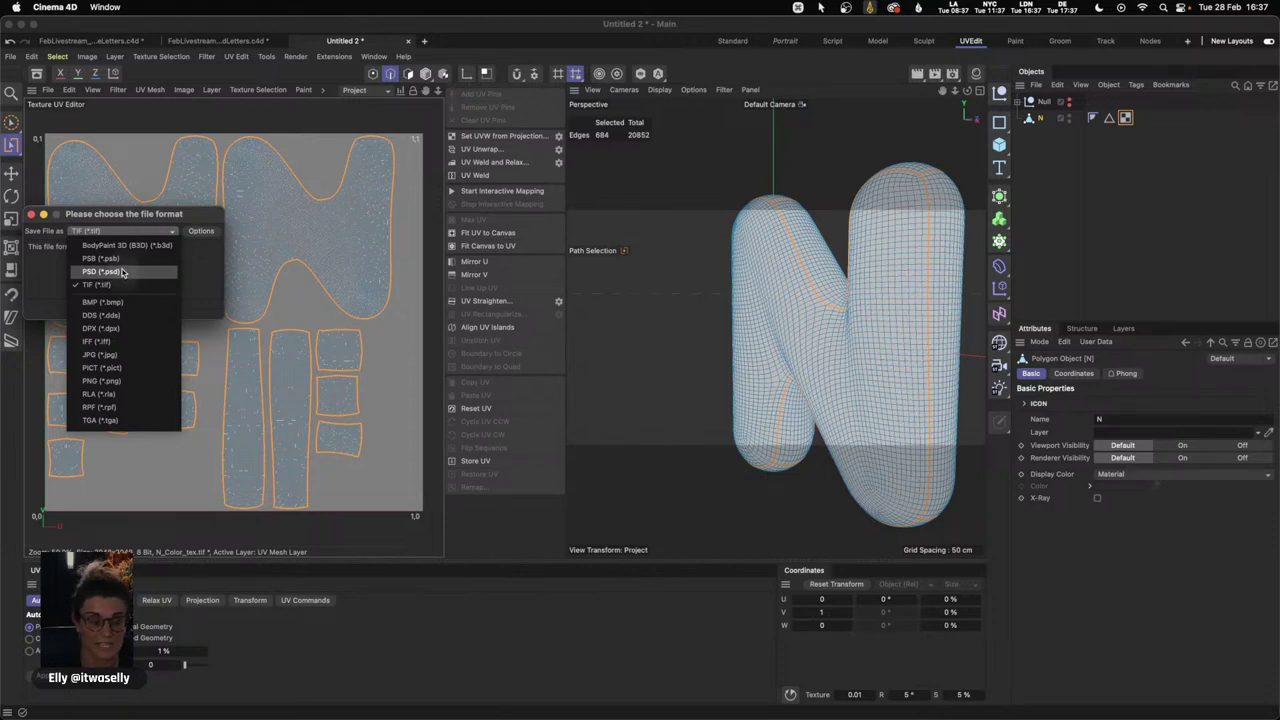
{"action": "left_click", "coordinate": [122, 273]}
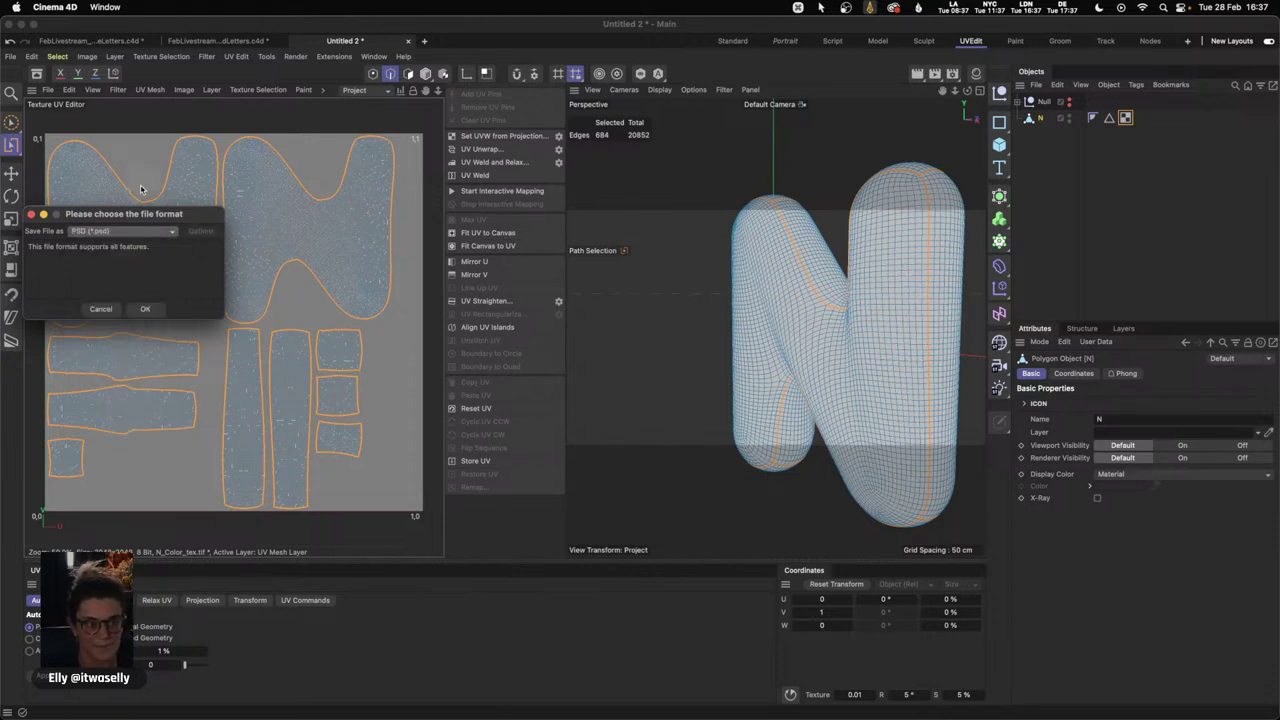
{"action": "left_click", "coordinate": [151, 310]}
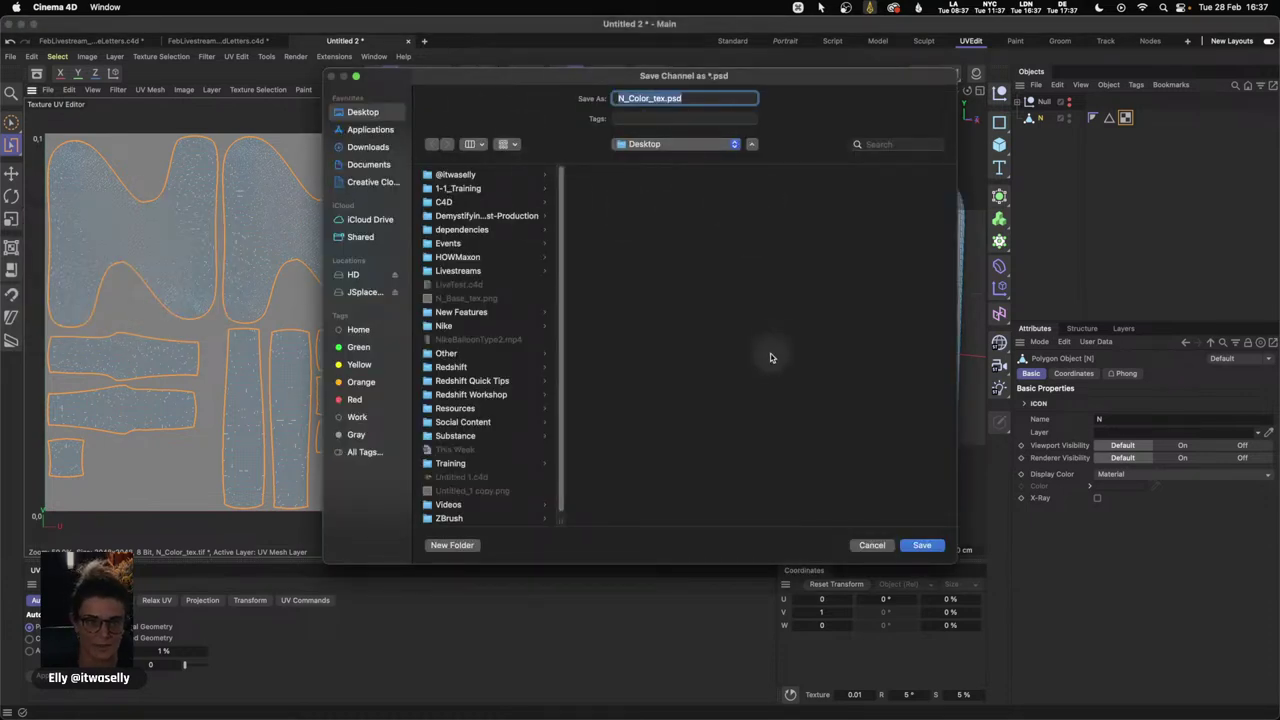
{"action": "left_click", "coordinate": [928, 546]}
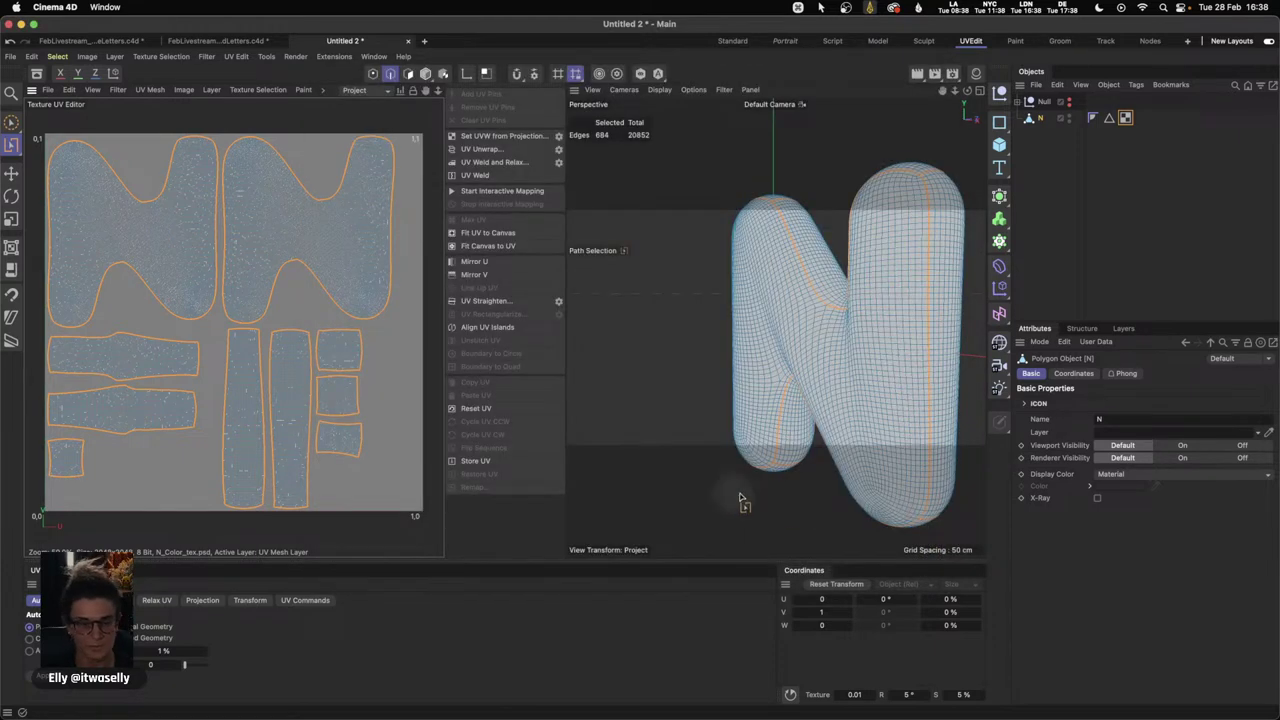
- Open N_Color_tex.psd from the Desktop in Photoshop and check its Background and UV Mesh Layer by toggling each one's visibility
{"action": "mouse_move", "coordinate": [531, 714]}
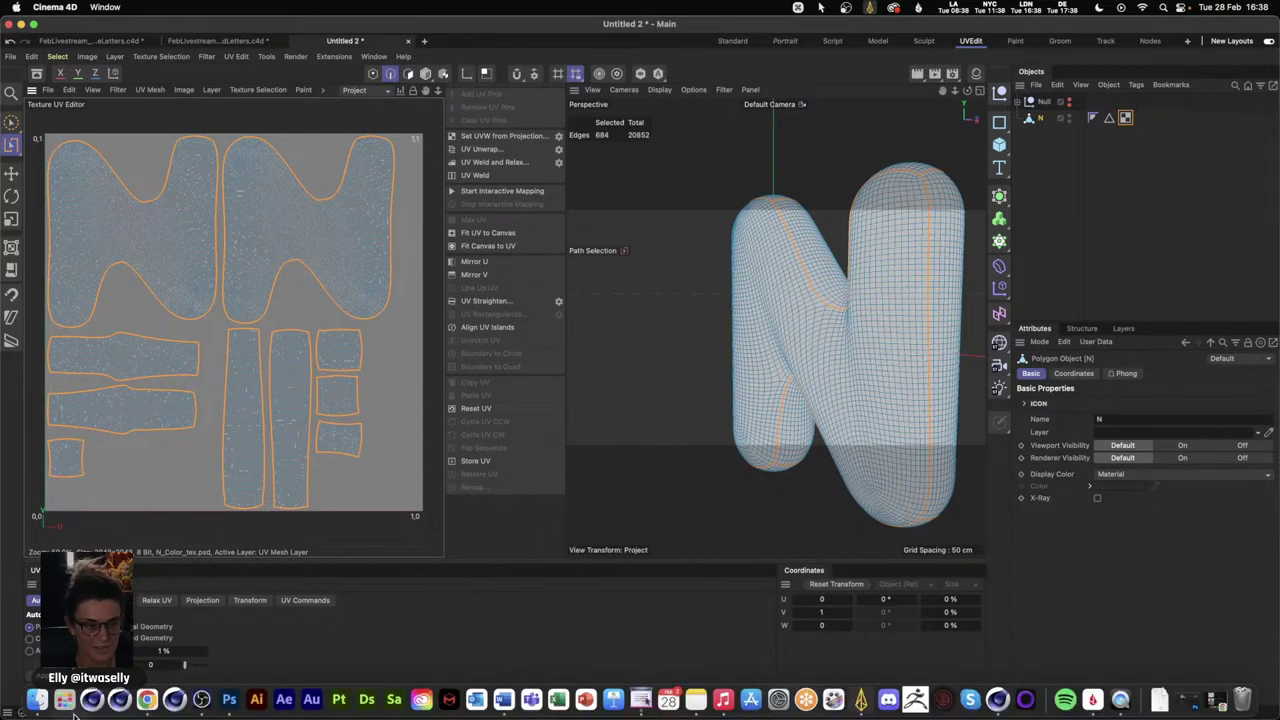
{"action": "left_click", "coordinate": [37, 699]}
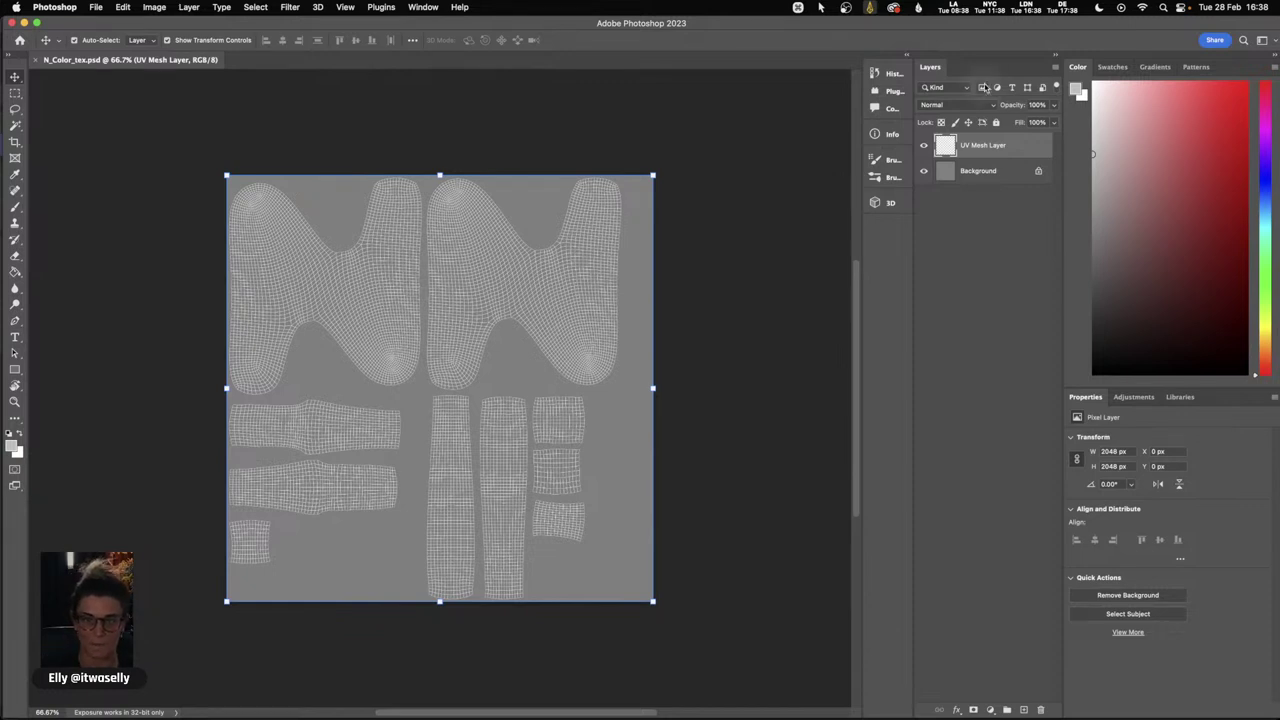
{"action": "left_click", "coordinate": [925, 171]}
{"action": "left_click", "coordinate": [925, 172]}
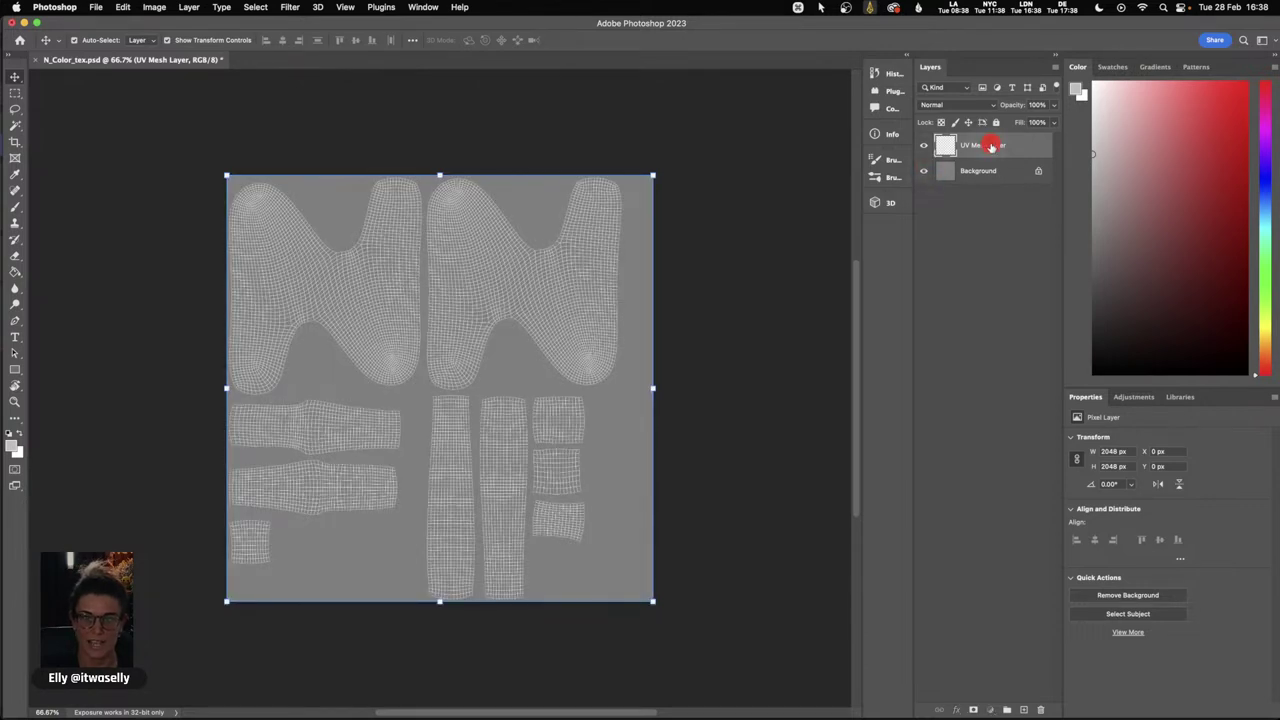
{"action": "left_click", "coordinate": [924, 146]}
{"action": "left_click", "coordinate": [924, 146]}
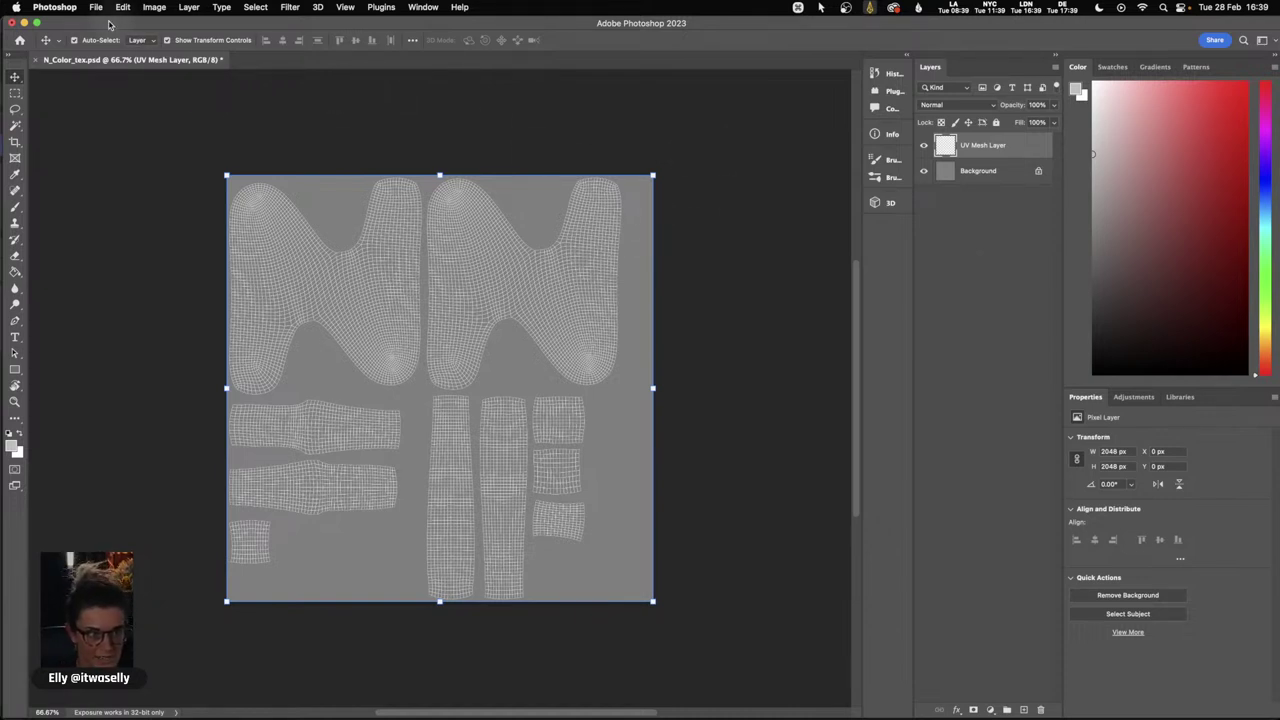
- Switch back to Cinema 4D and save the project as livedemo on the Desktop
{"action": "mouse_move", "coordinate": [205, 714]}
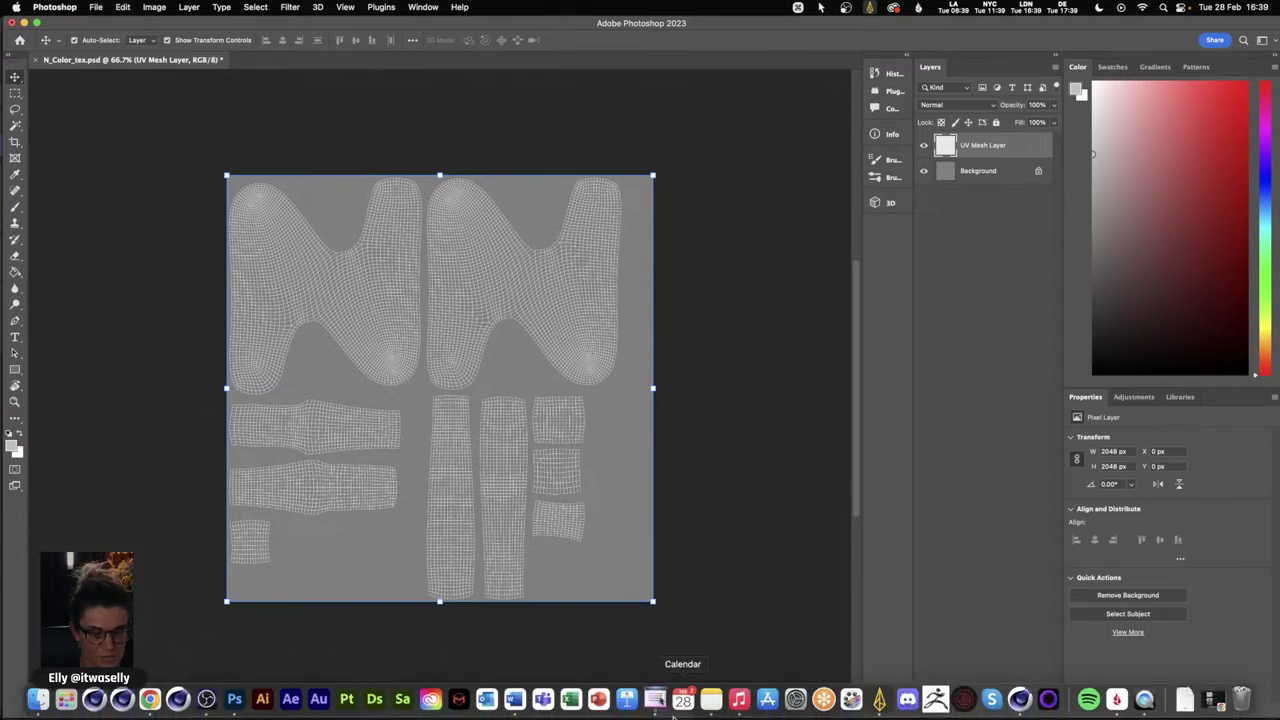
{"action": "left_click", "coordinate": [1020, 700]}
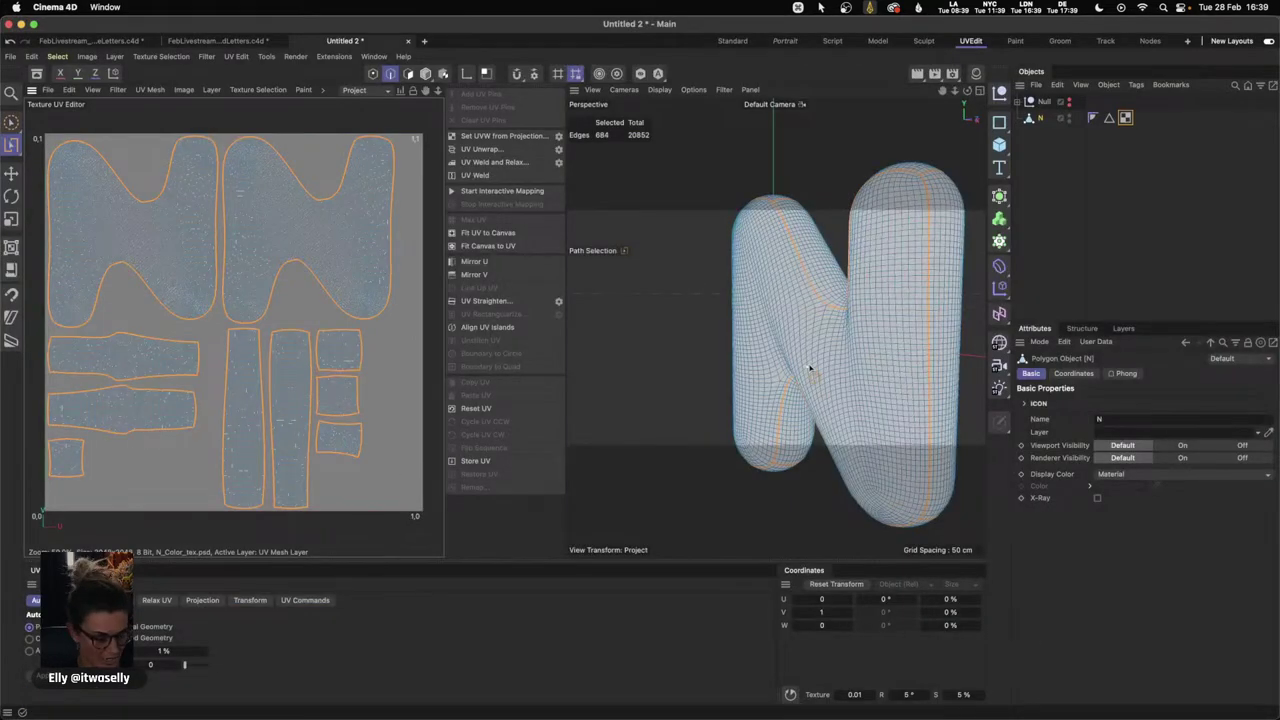
{"action": "key", "text": "super+s"}
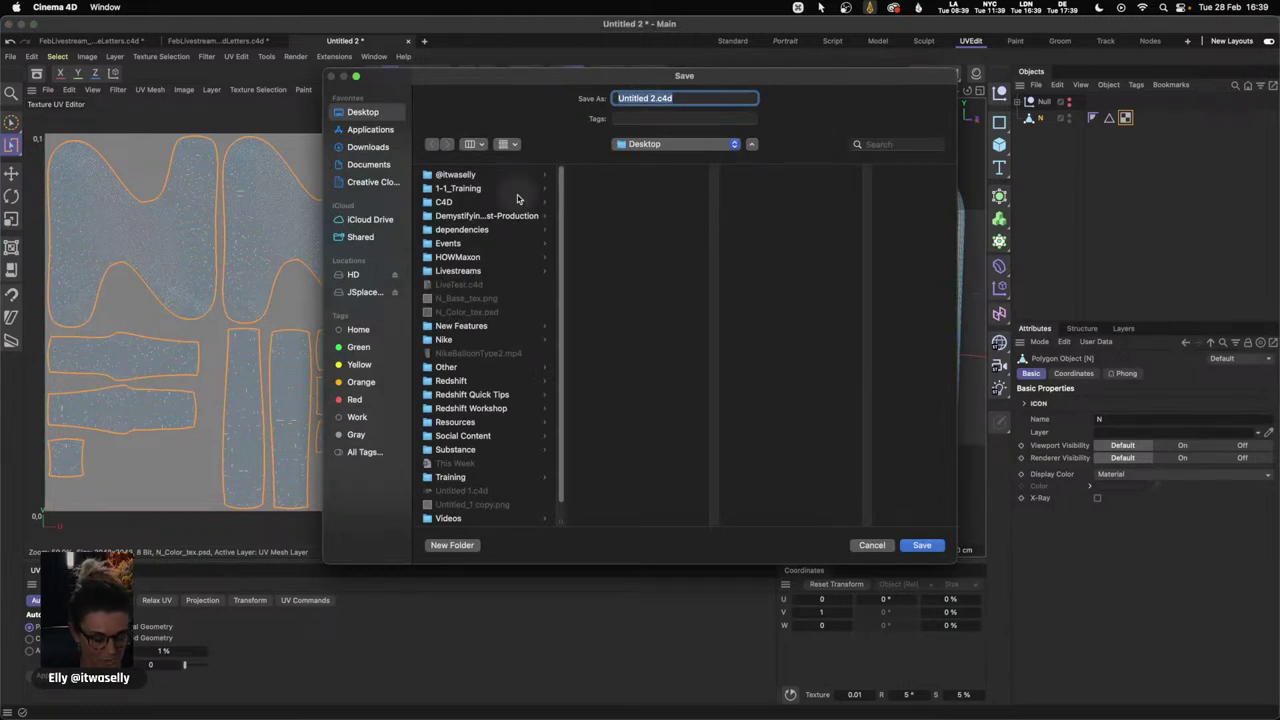
{"action": "type", "text": "livedemo"}
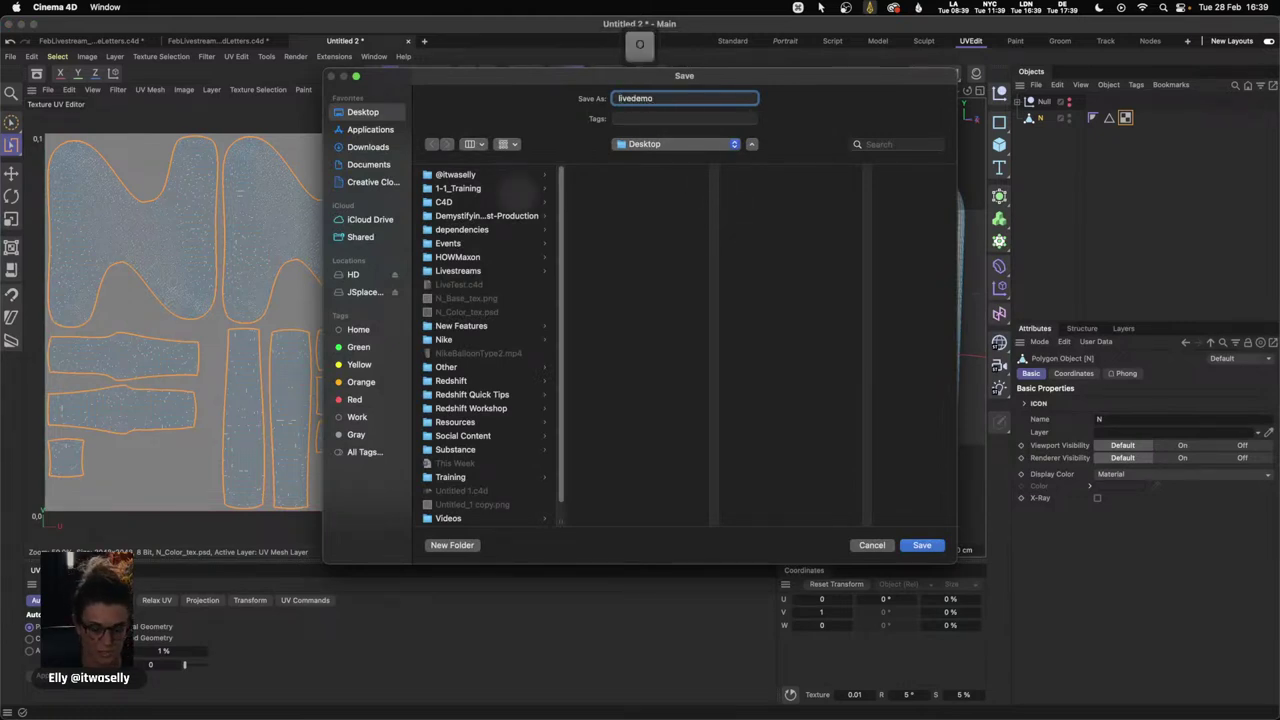
{"action": "key", "text": "Return"}
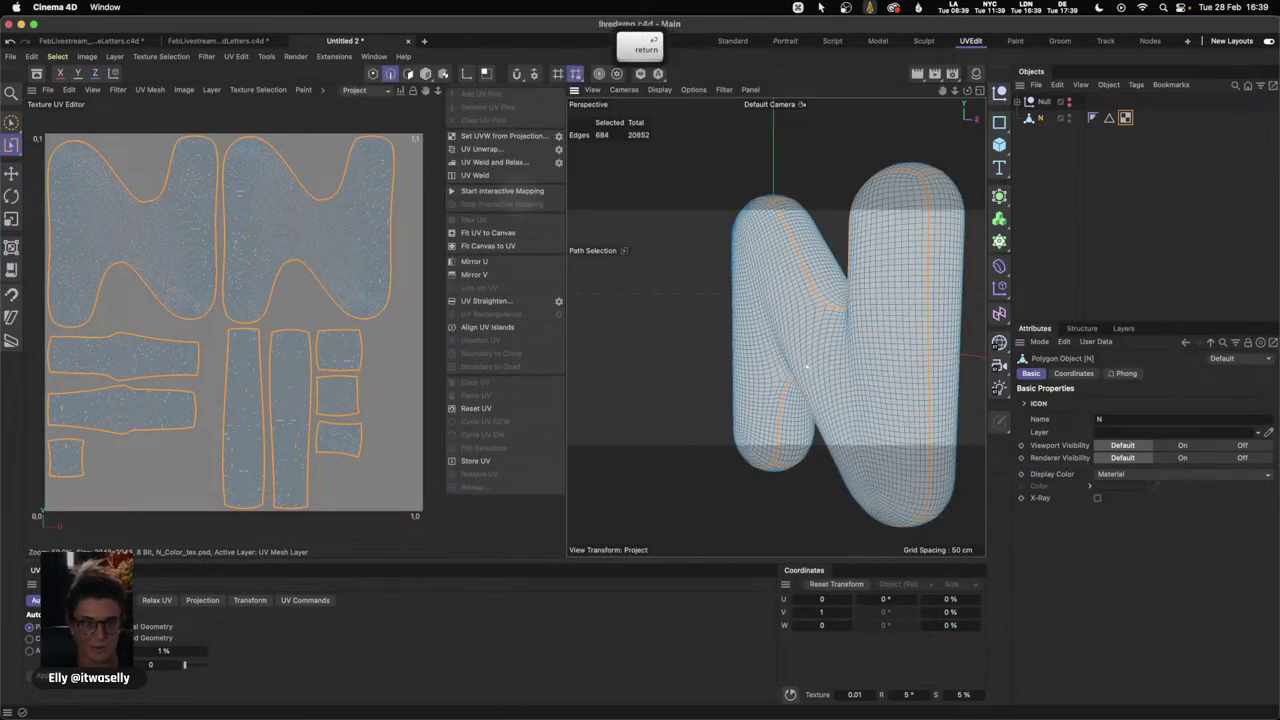
- Switch to Photoshop and open the recent file FebLivestream_NikeSlogans.psd from the Project Files folder
{"action": "left_click", "coordinate": [231, 698]}
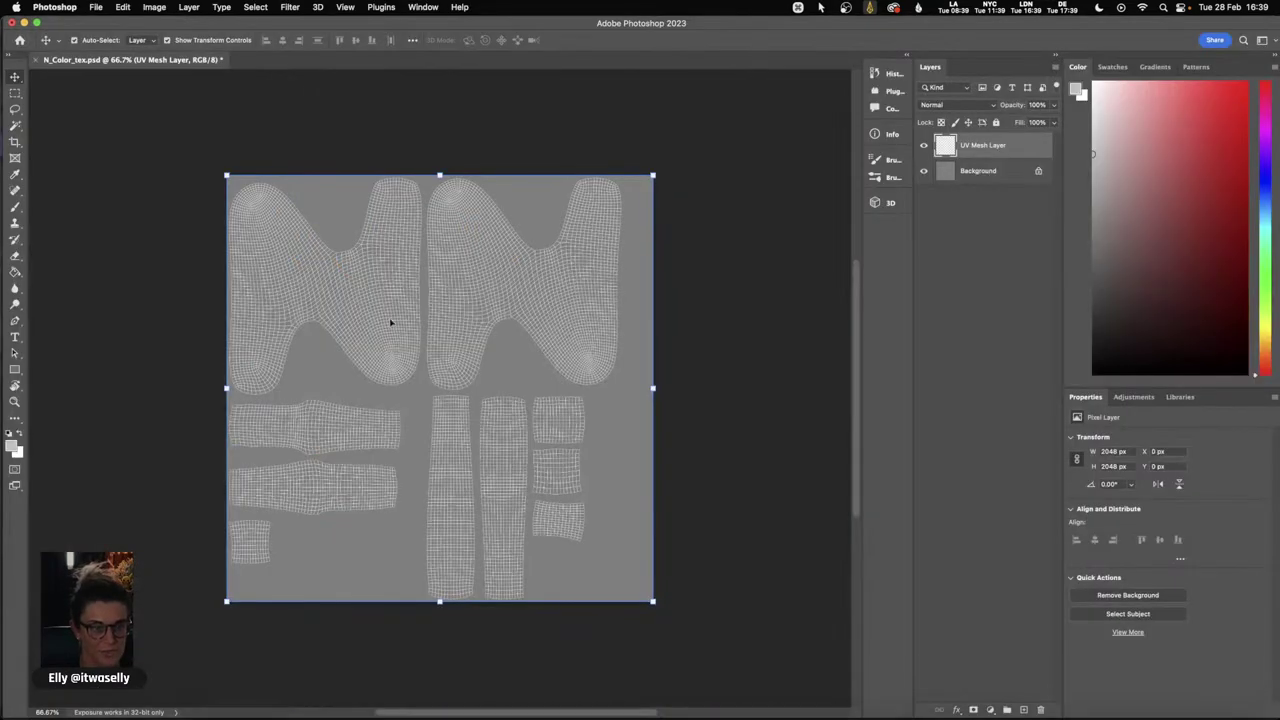
{"action": "left_click", "coordinate": [96, 7]}
{"action": "mouse_move", "coordinate": [165, 70]}
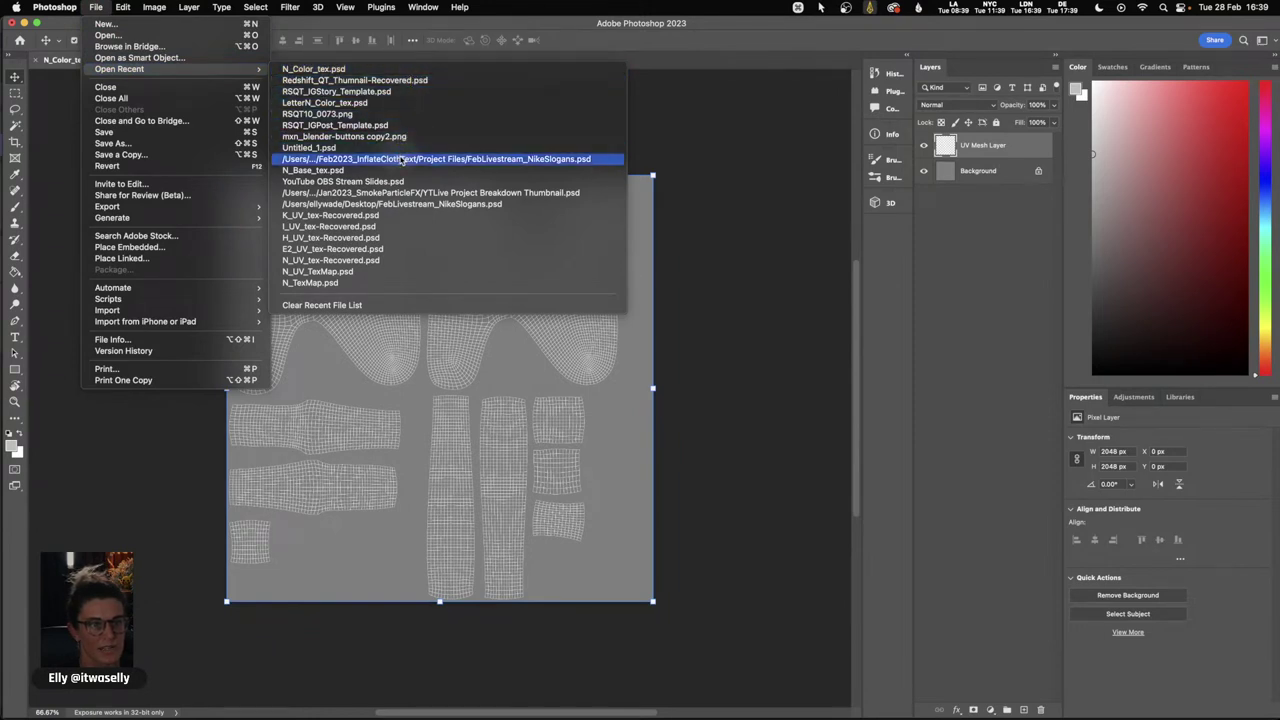
{"action": "left_click", "coordinate": [455, 160]}
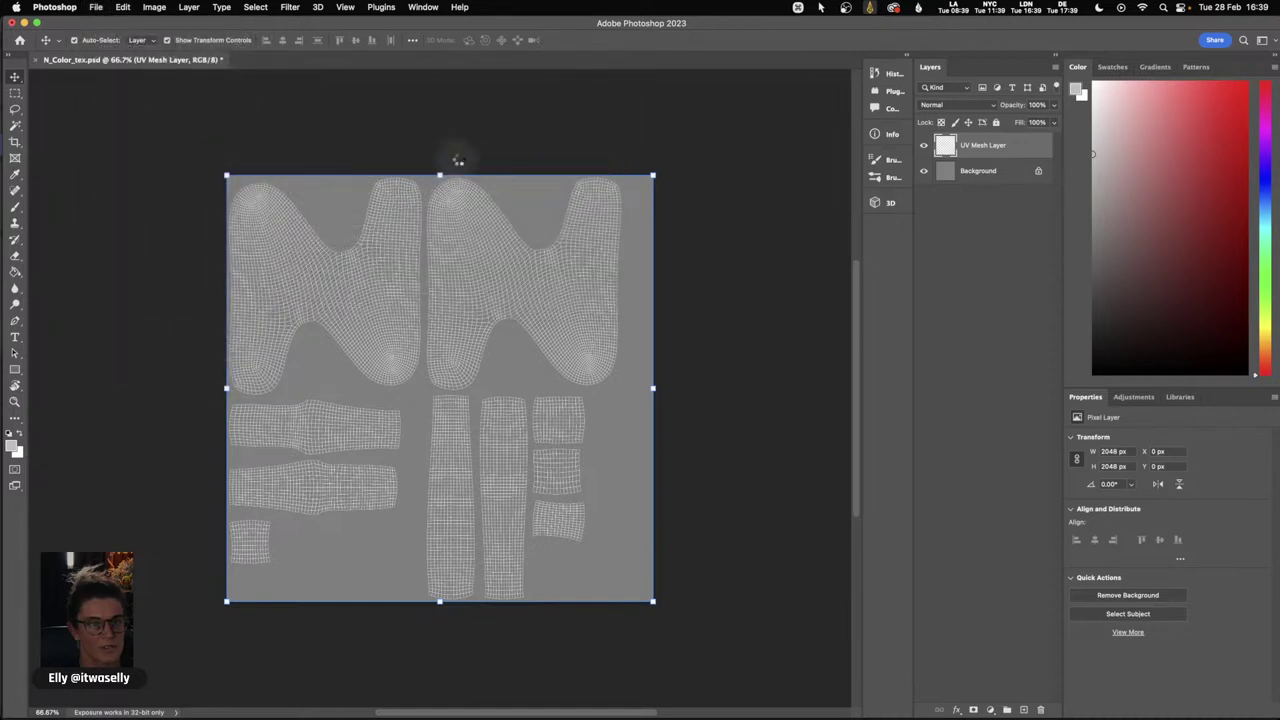
{"action": "left_click", "coordinate": [752, 245]}
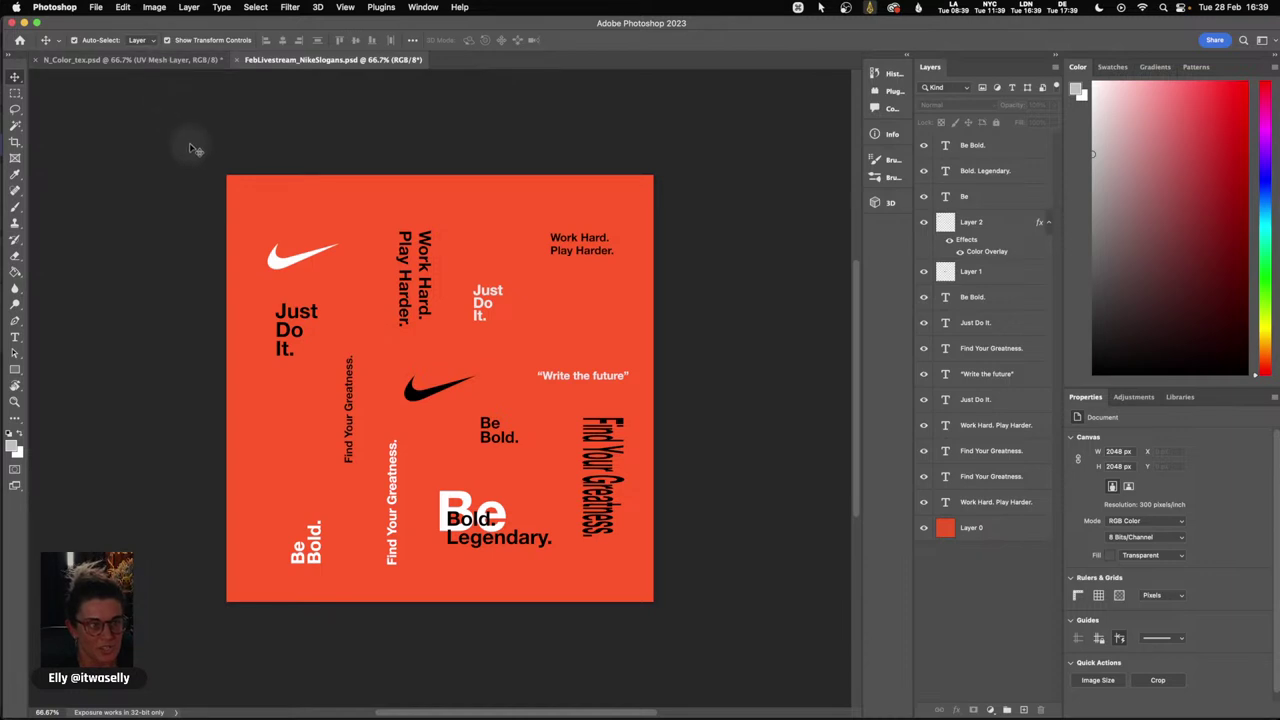
- Return to the N_Color_tex.psd document and fully lock its UV Mesh Layer
{"action": "left_click", "coordinate": [175, 60]}
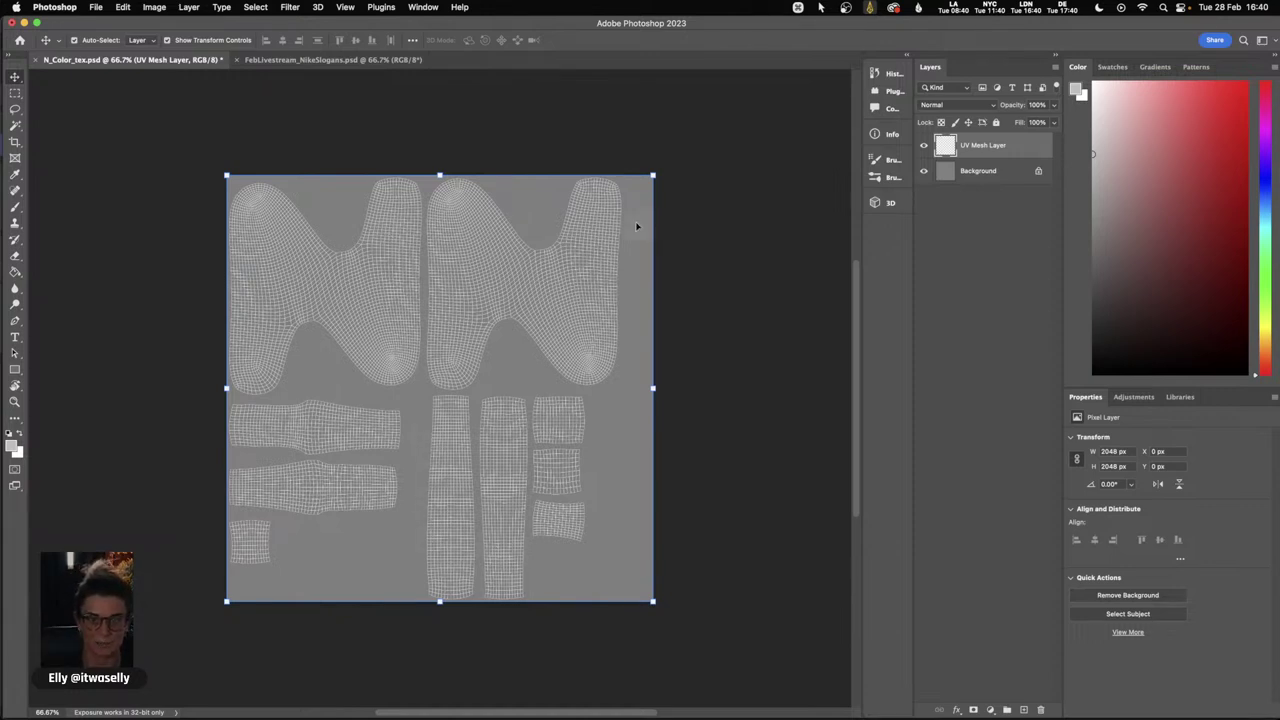
{"action": "left_click", "coordinate": [996, 123]}
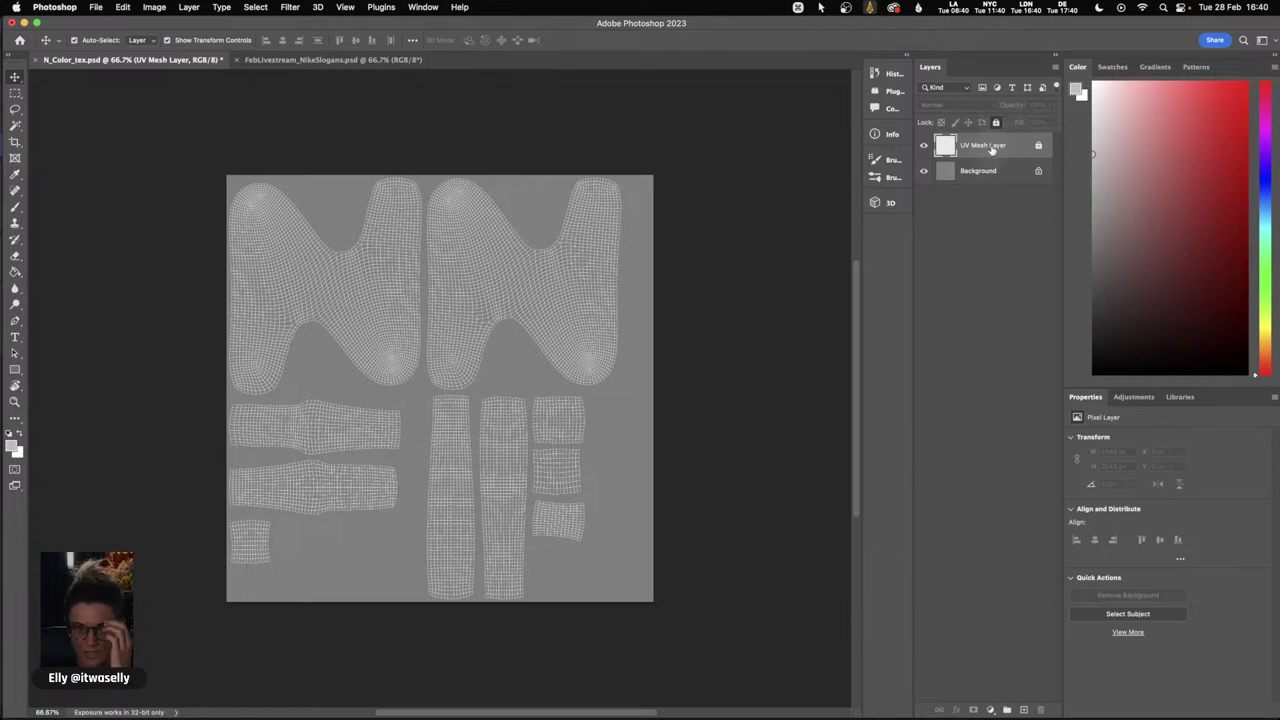
- Unlock the Background layer and copy the vertical black "Work Hard. Play Harder." slogan from FebLivestream_NikeSlogans.psd onto the first N's left stem in N_Color_tex.psd
{"action": "left_click", "coordinate": [1038, 171]}
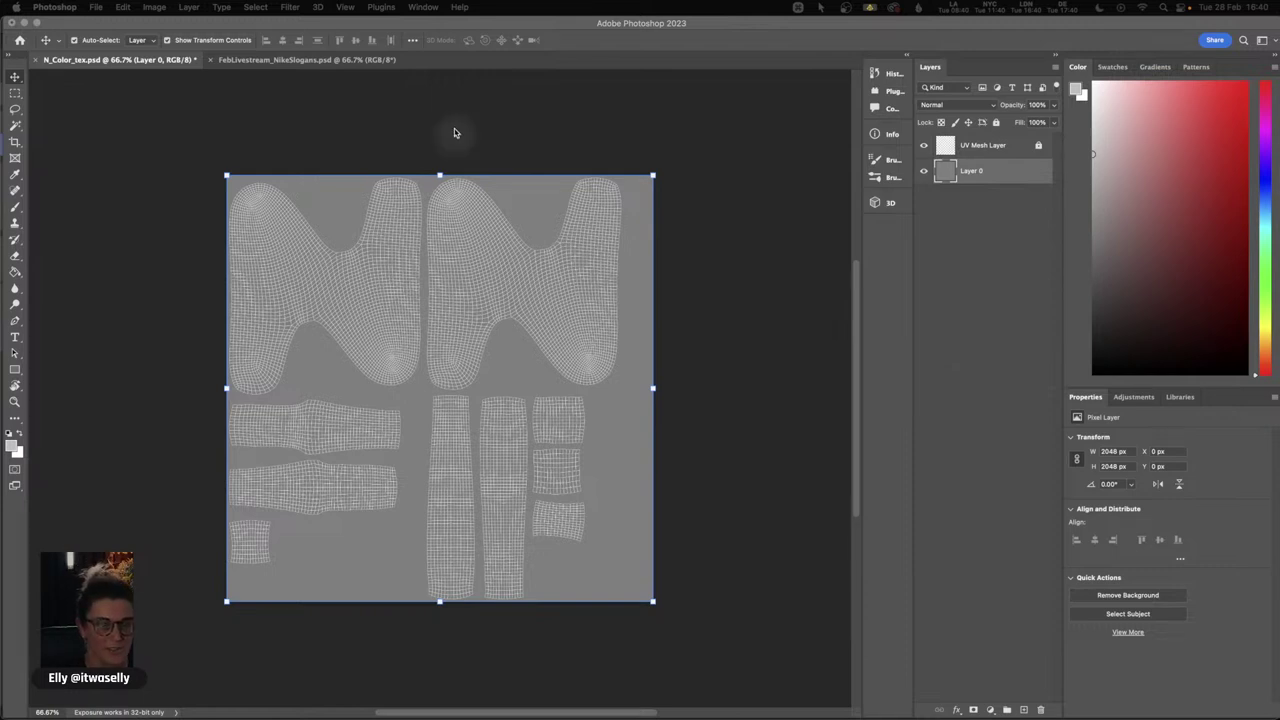
{"action": "left_click", "coordinate": [337, 59]}
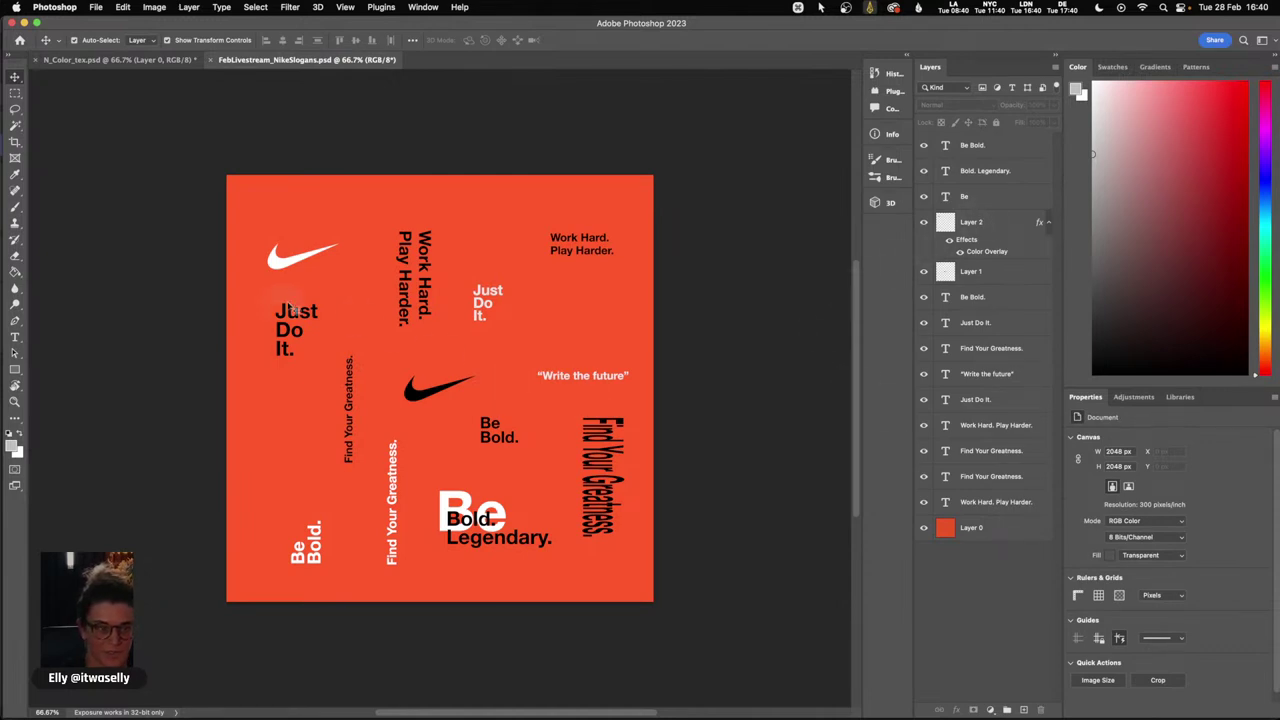
{"action": "left_click", "coordinate": [420, 280]}
{"action": "key", "text": "super+c"}
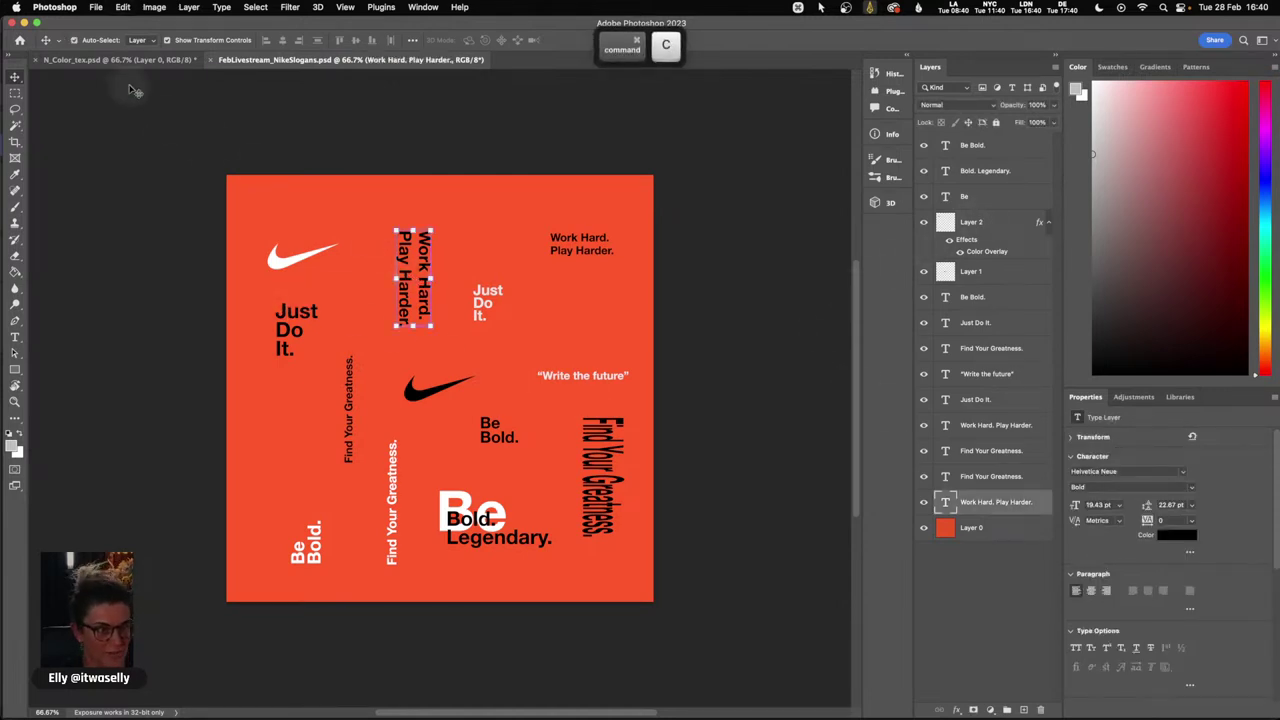
{"action": "left_click", "coordinate": [125, 60]}
{"action": "key", "text": "super+v"}
{"action": "left_click_drag", "start_coordinate": [430, 395], "coordinate": [250, 272]}
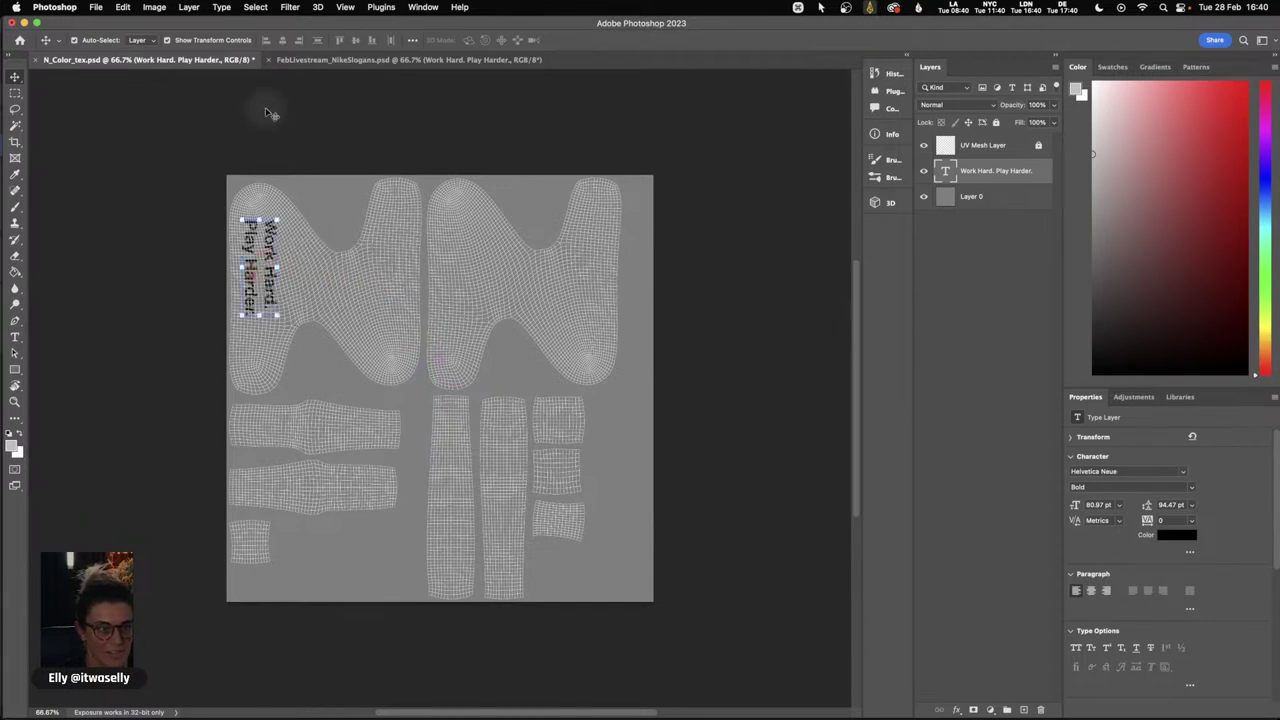
- Copy the vertical white "Be Bold." slogan from the slogans document onto the lower part of the first N's right stem
{"action": "left_click", "coordinate": [340, 60]}
{"action": "left_click", "coordinate": [315, 555]}
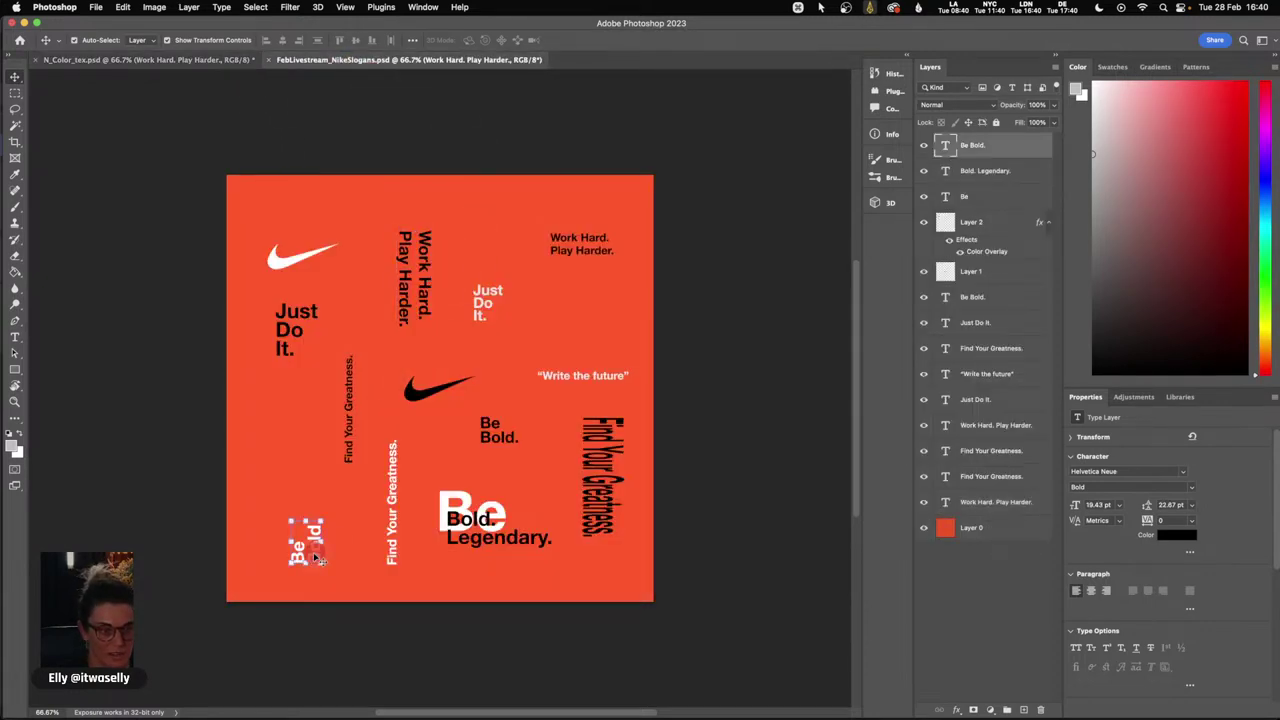
{"action": "key", "text": "super+c"}
{"action": "left_click", "coordinate": [240, 60]}
{"action": "key", "text": "super+v"}
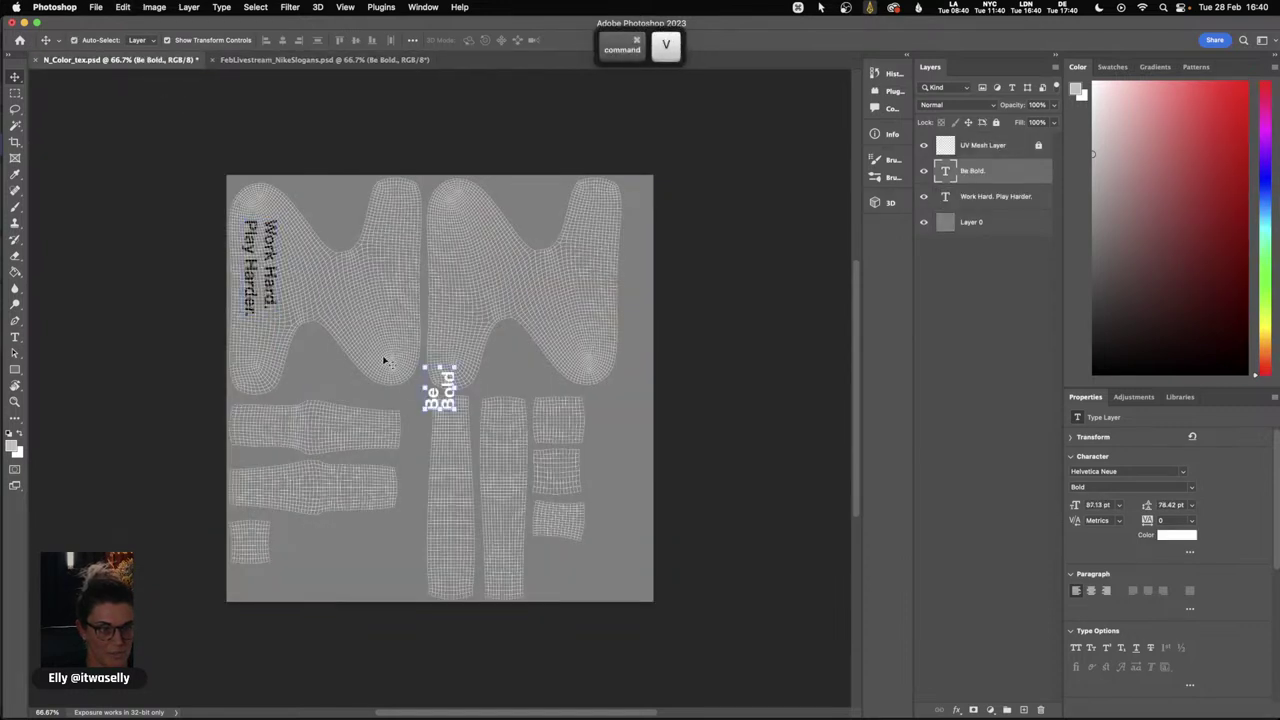
{"action": "left_click_drag", "start_coordinate": [440, 395], "coordinate": [384, 336]}
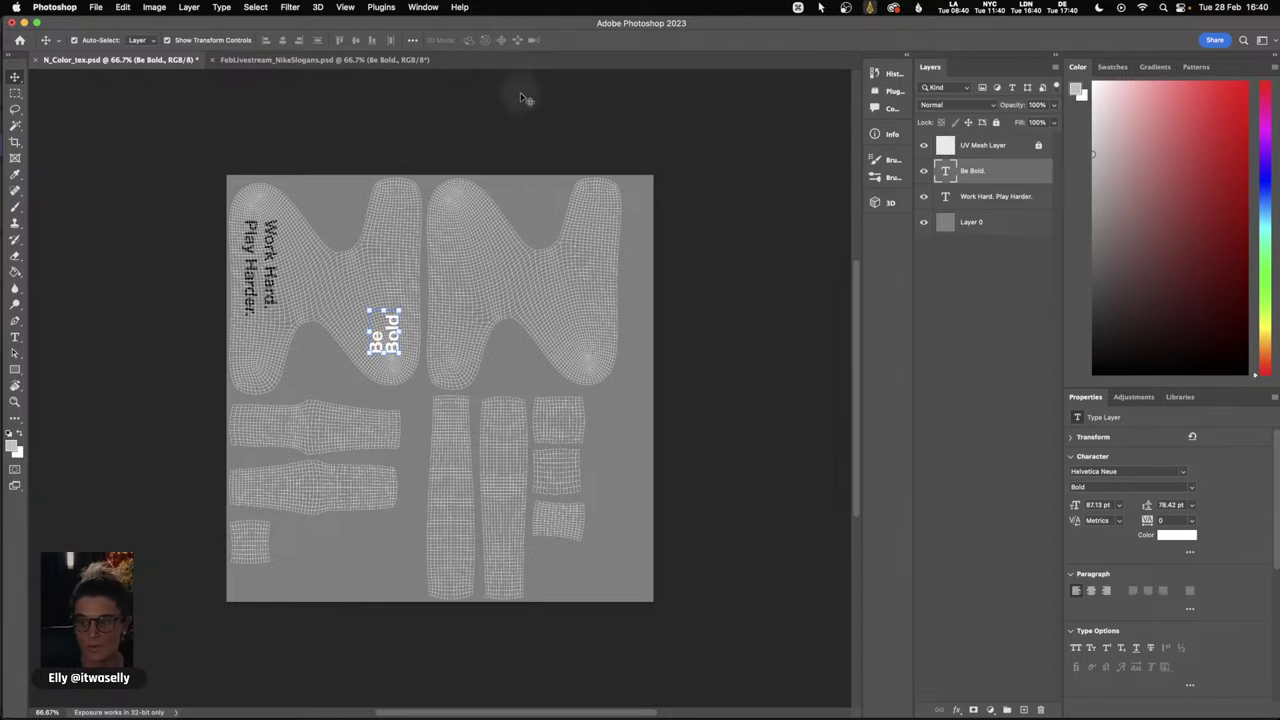
- Copy the "Be" and "Bold. Legendary." text layers together from the slogans document onto the upper middle of the second N
{"action": "left_click", "coordinate": [348, 59]}
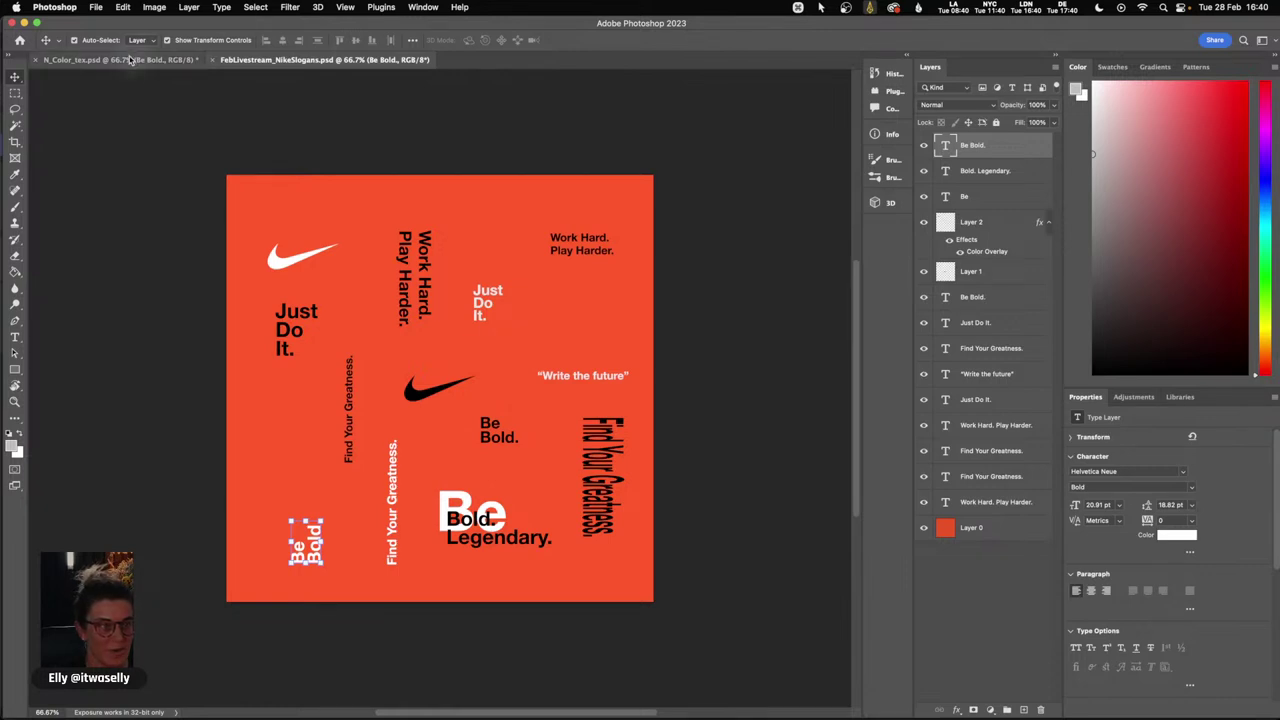
{"action": "left_click", "coordinate": [180, 60]}
{"action": "left_click", "coordinate": [320, 59]}
{"action": "left_click", "coordinate": [468, 515]}
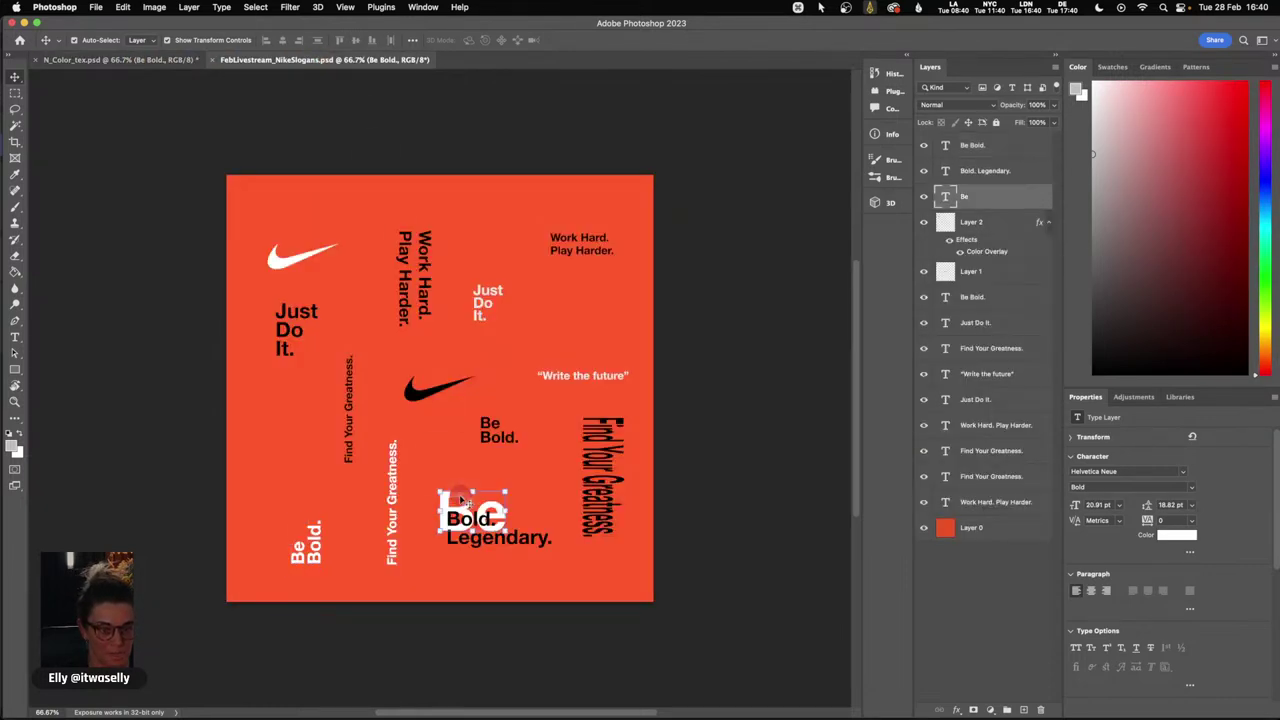
{"action": "key", "text": "super+t"}
{"action": "key", "text": "Return"}
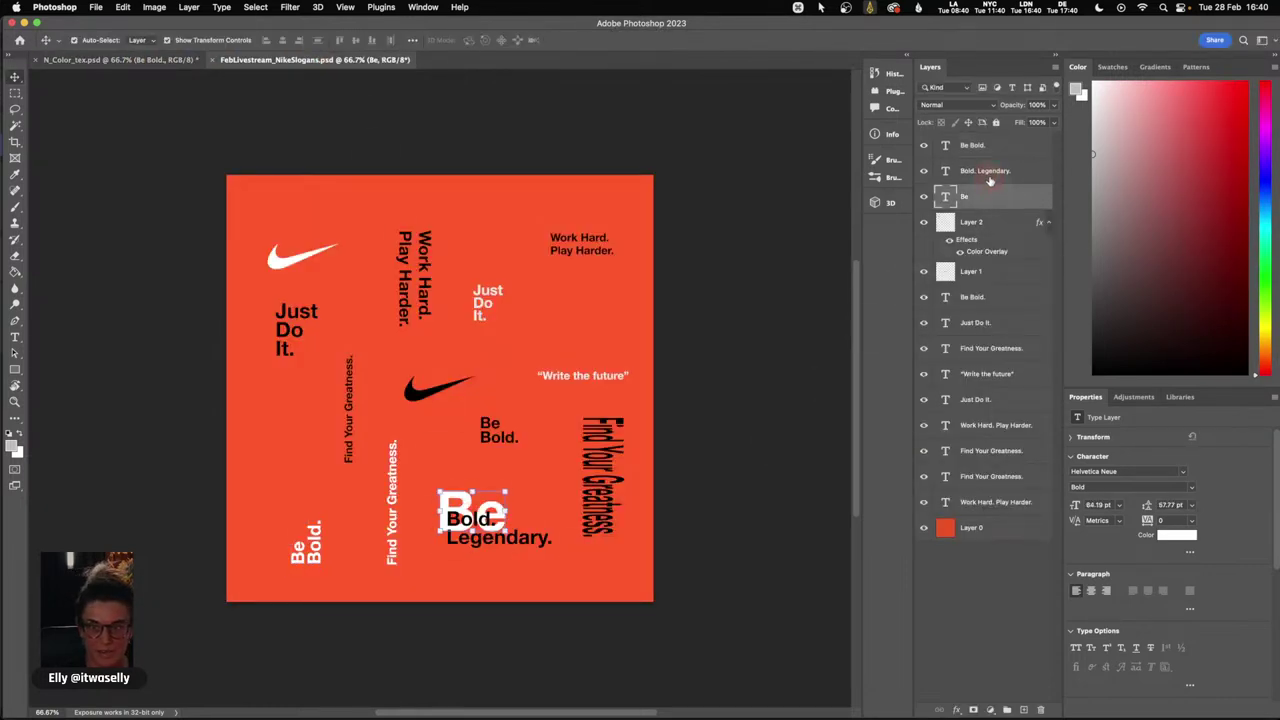
{"action": "left_click", "coordinate": [999, 172], "text": "shift"}
{"action": "key", "text": "super+c"}
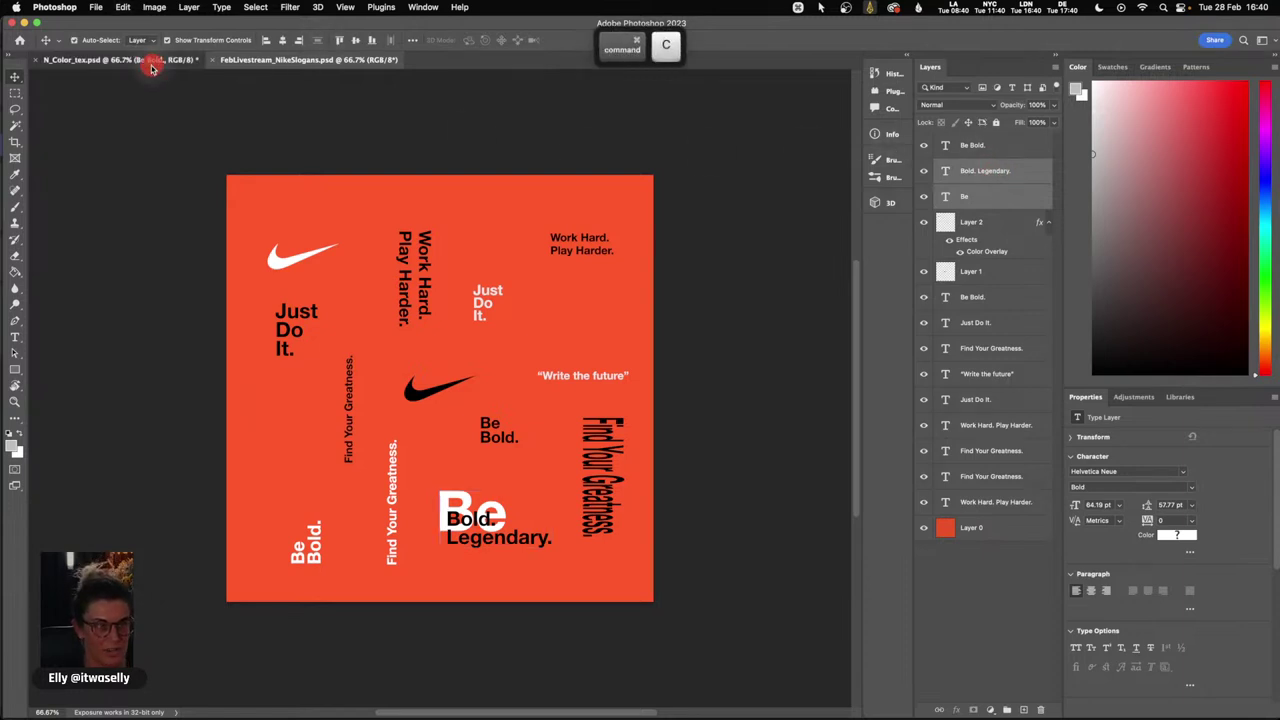
{"action": "left_click", "coordinate": [157, 59]}
{"action": "key", "text": "super+v"}
{"action": "left_click_drag", "start_coordinate": [426, 390], "coordinate": [483, 268]}
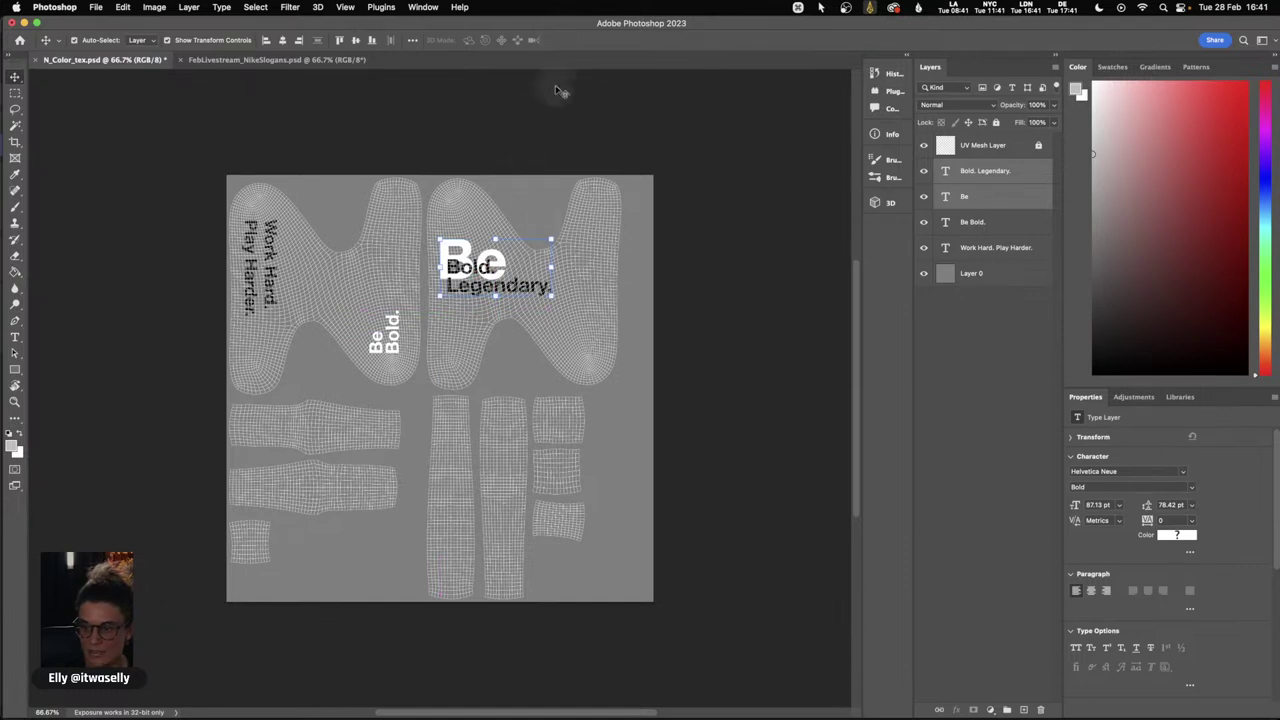
- Copy the black swoosh from the slogans document onto the first N above "Be Bold." and scale it down slightly
{"action": "left_click", "coordinate": [240, 60]}
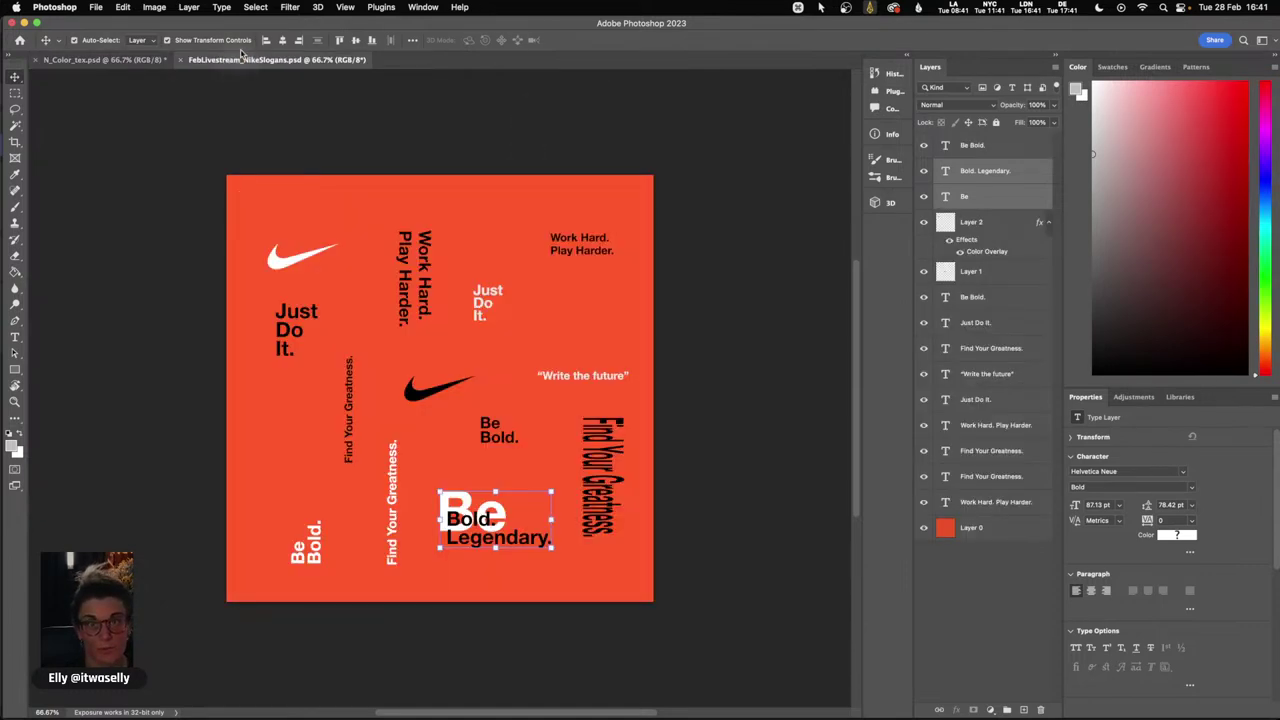
{"action": "left_click", "coordinate": [416, 392]}
{"action": "key", "text": "super+c"}
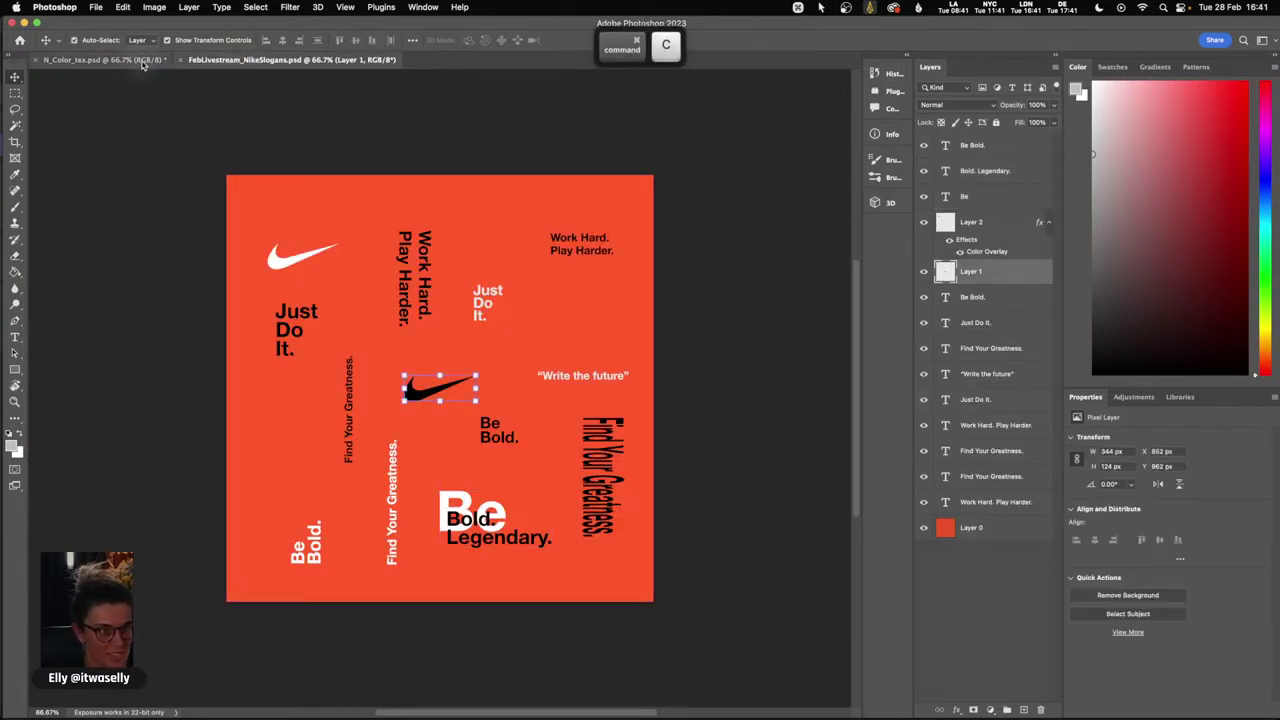
{"action": "left_click", "coordinate": [100, 60]}
{"action": "key", "text": "super+v"}
{"action": "left_click_drag", "start_coordinate": [420, 395], "coordinate": [346, 280]}
{"action": "key", "text": "super+t"}
{"action": "left_click_drag", "start_coordinate": [420, 258], "coordinate": [413, 262], "text": "alt"}
- Copy the vertical white "Find Your Greatness." slogan from the slogans document and center it across the lower part of the first tall UV strip
{"action": "left_click", "coordinate": [355, 60]}
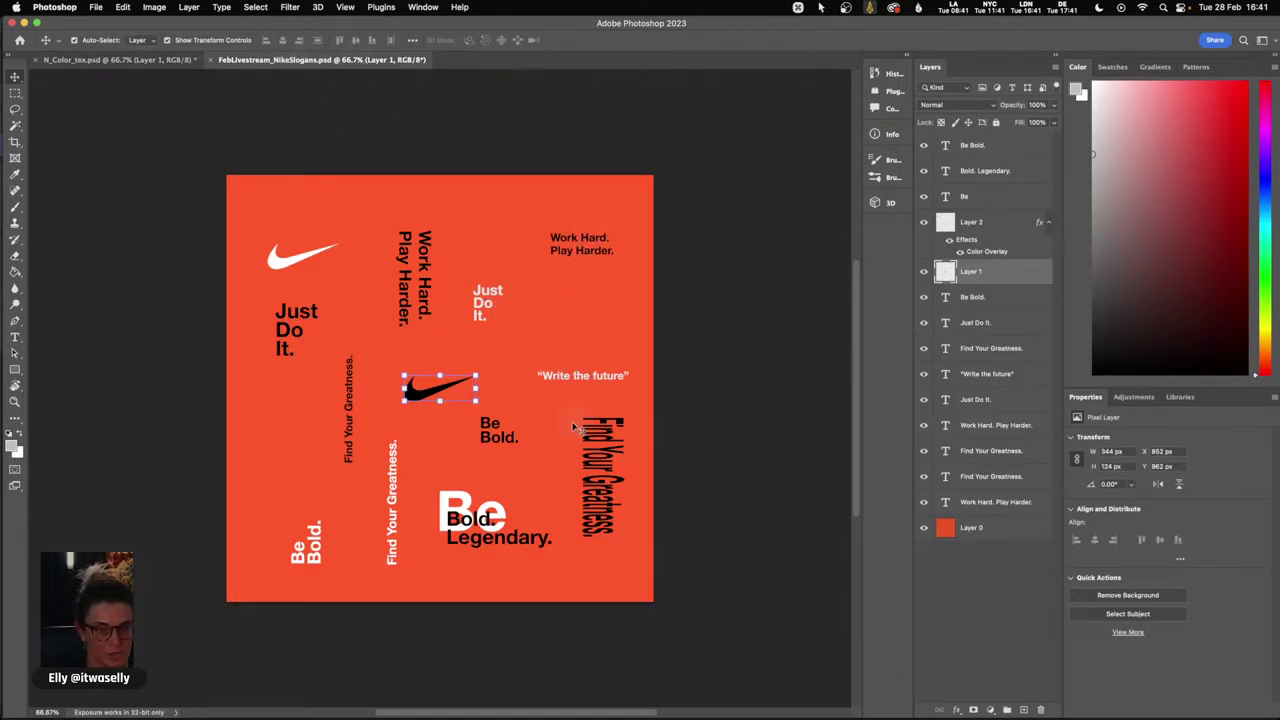
{"action": "left_click", "coordinate": [427, 480], "text": "super"}
{"action": "left_click", "coordinate": [392, 490], "text": "super"}
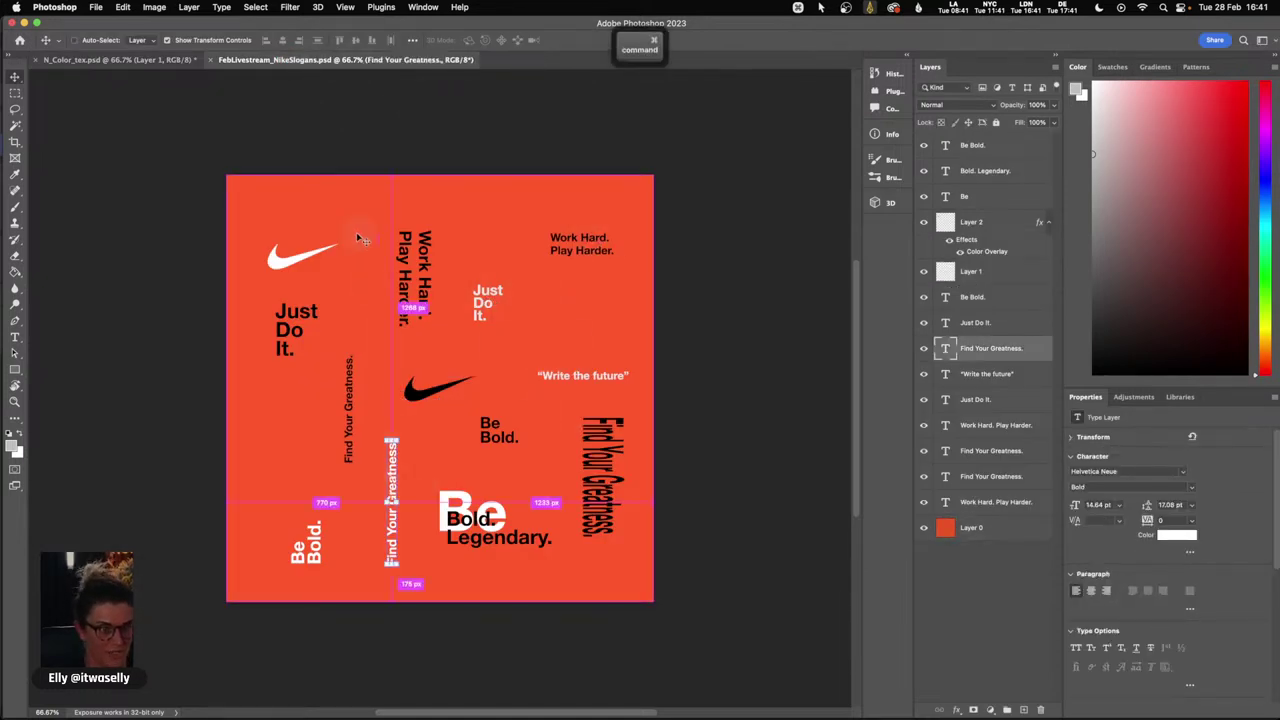
{"action": "key", "text": "super+c"}
{"action": "left_click", "coordinate": [160, 60]}
{"action": "key", "text": "super+v"}
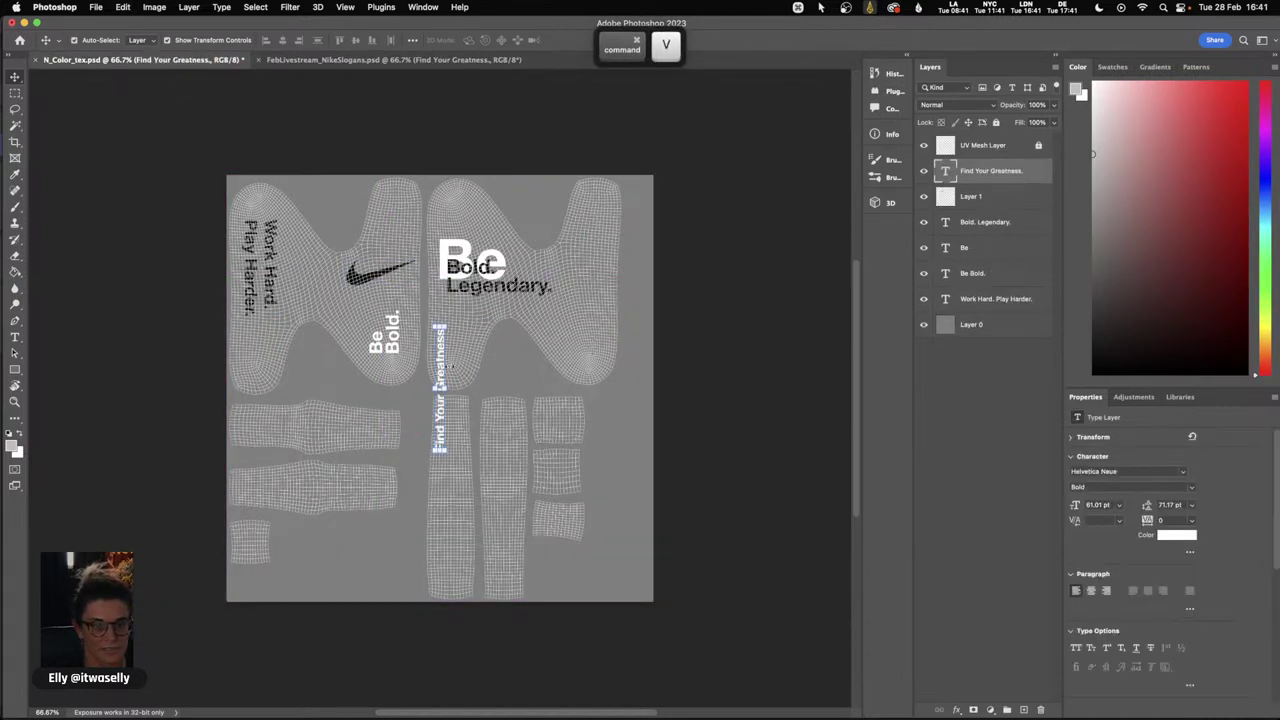
{"action": "left_click_drag", "start_coordinate": [440, 430], "coordinate": [451, 545]}
{"action": "key", "text": "Left"}
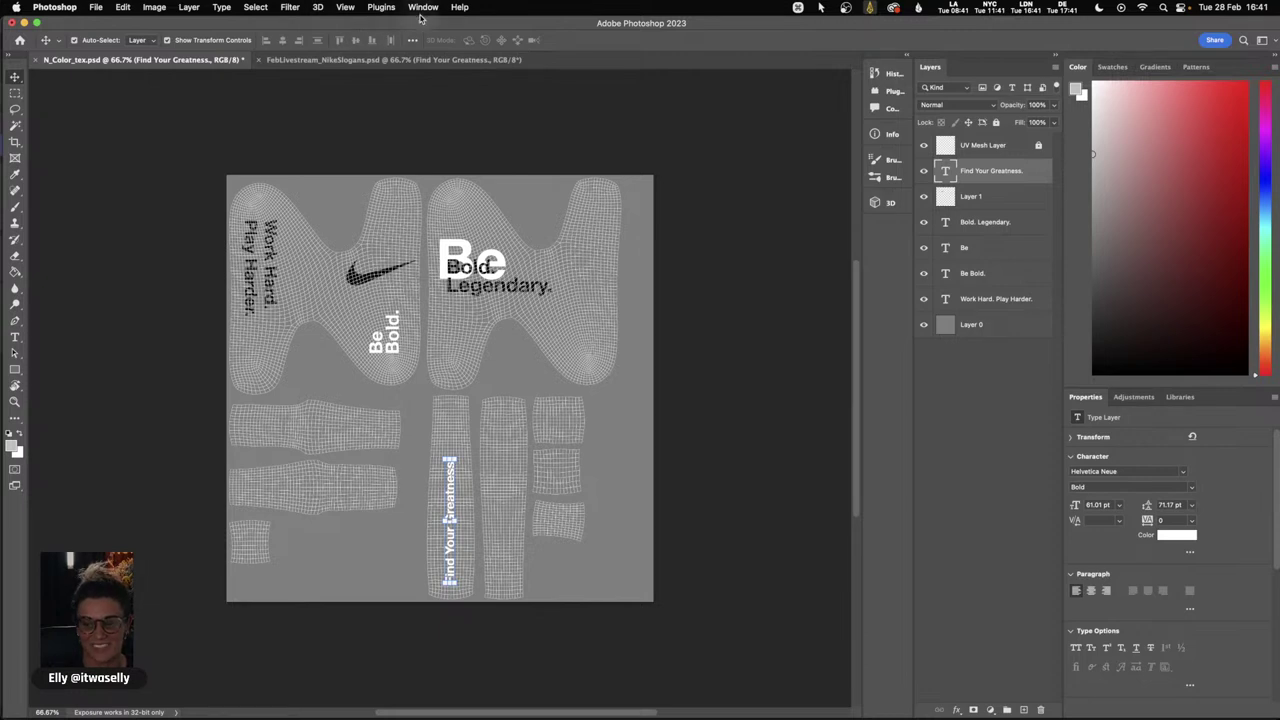
- Copy the white swoosh from the slogans document, scale it to about 51%, and place it on the uppermost small square UV island
{"action": "left_click", "coordinate": [336, 61]}
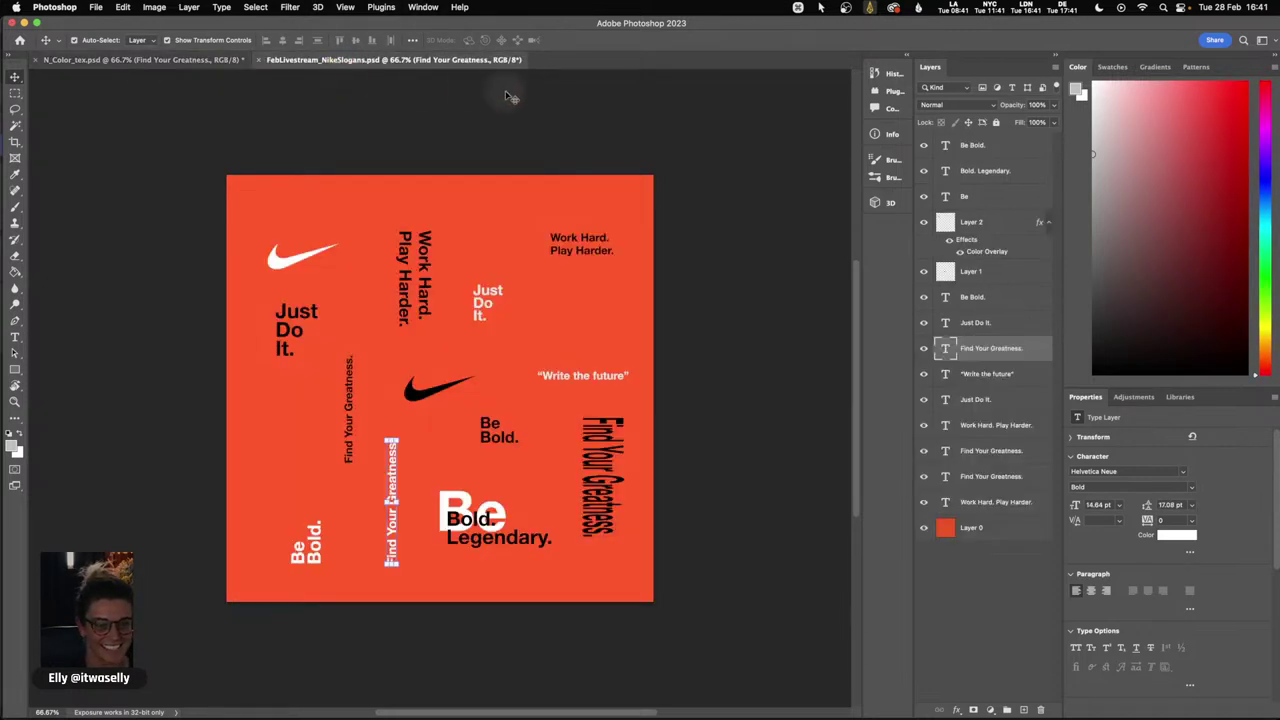
{"action": "left_click", "coordinate": [287, 261]}
{"action": "key", "text": "super+c"}
{"action": "left_click", "coordinate": [211, 62]}
{"action": "key", "text": "super+v"}
{"action": "left_click_drag", "start_coordinate": [405, 390], "coordinate": [577, 420]}
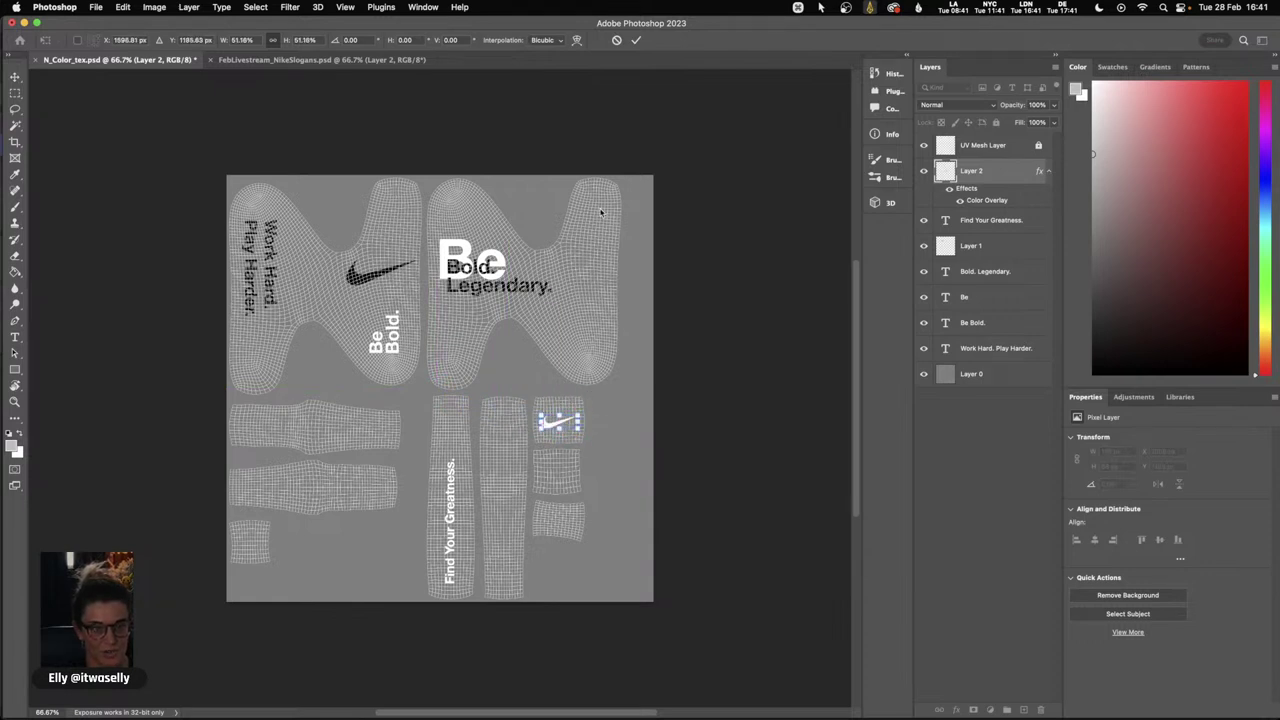
{"action": "left_click", "coordinate": [637, 41]}
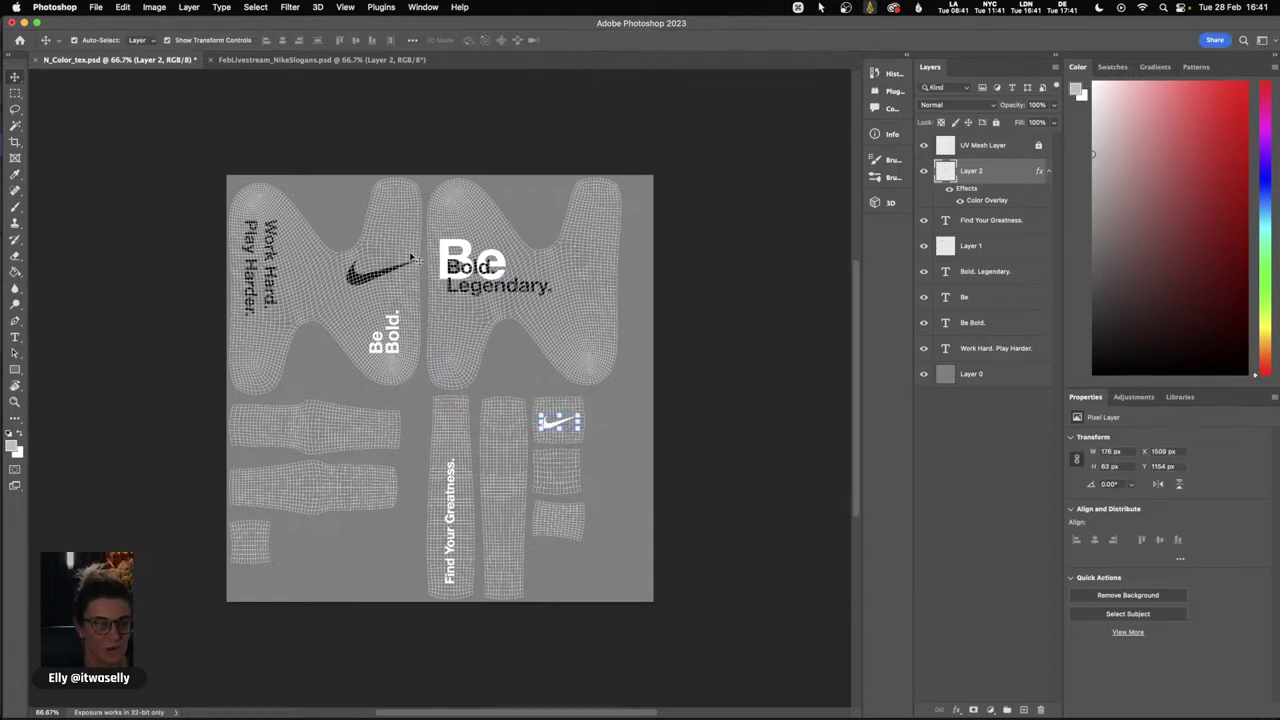
- Copy the large black "Just Do It." slogan from the slogans document onto the second N's lower right corner and scale it to about 69%
{"action": "left_click", "coordinate": [264, 60]}
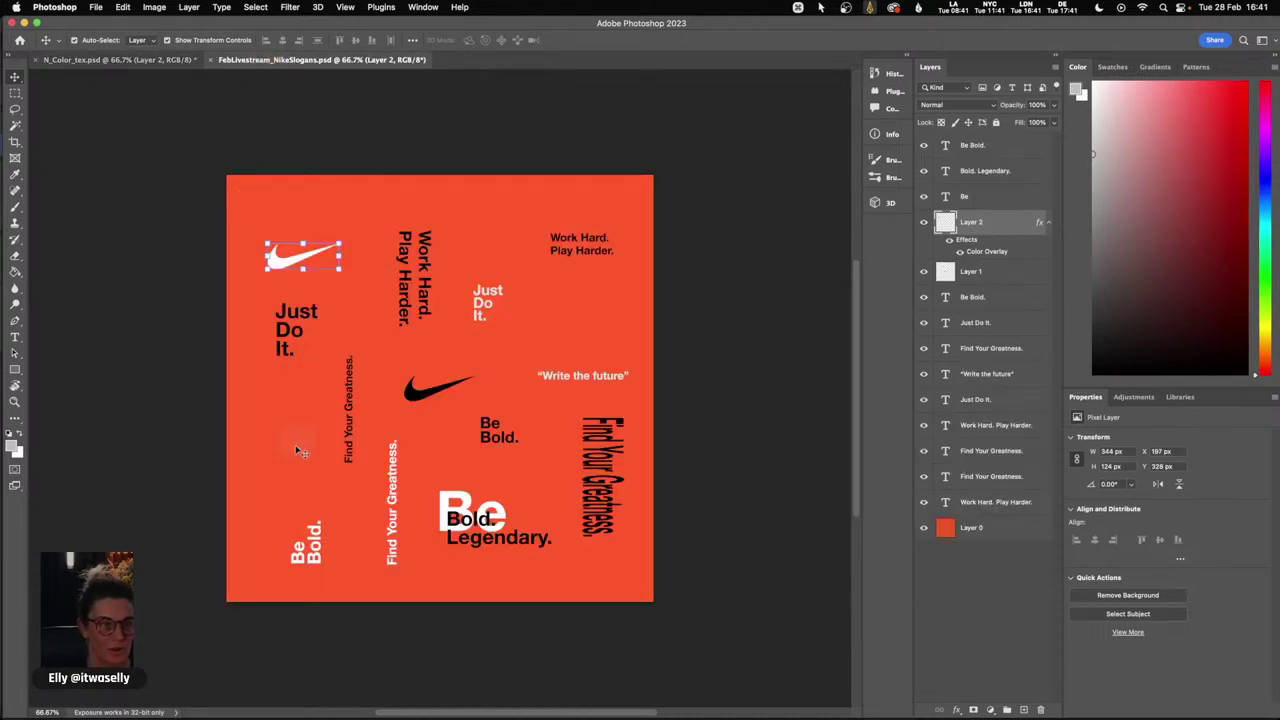
{"action": "left_click", "coordinate": [150, 60]}
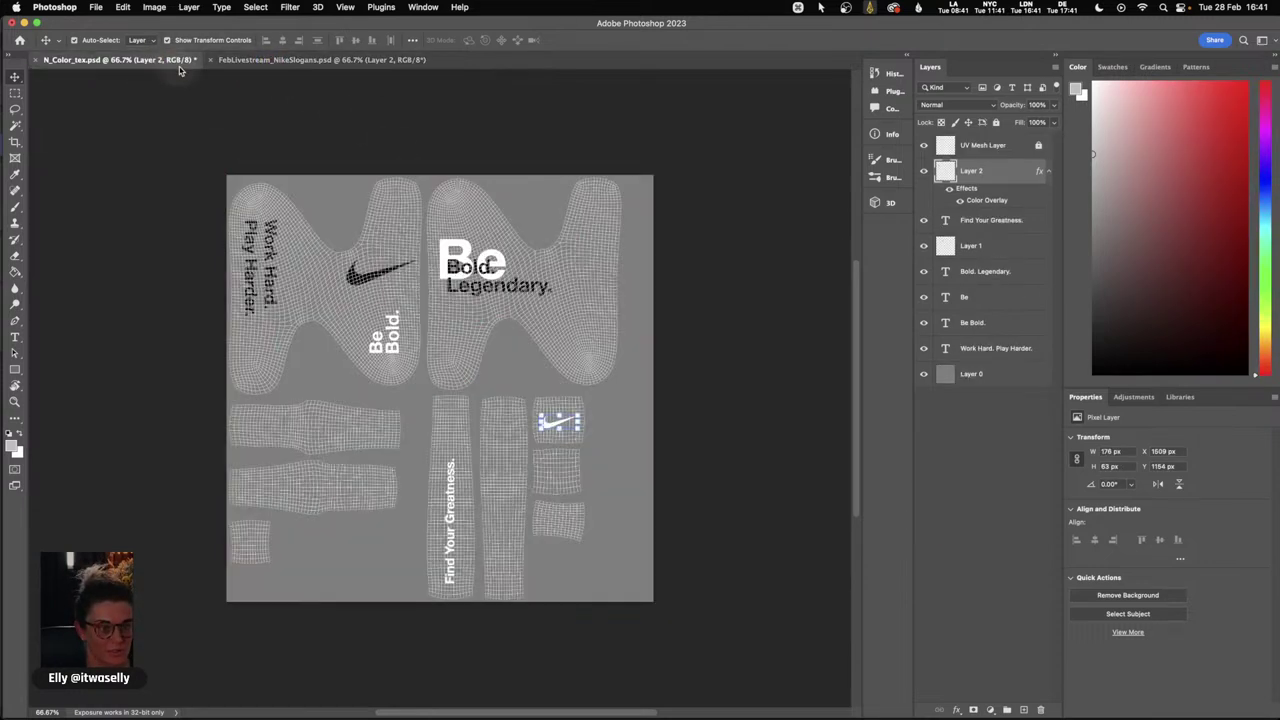
{"action": "left_click", "coordinate": [311, 61]}
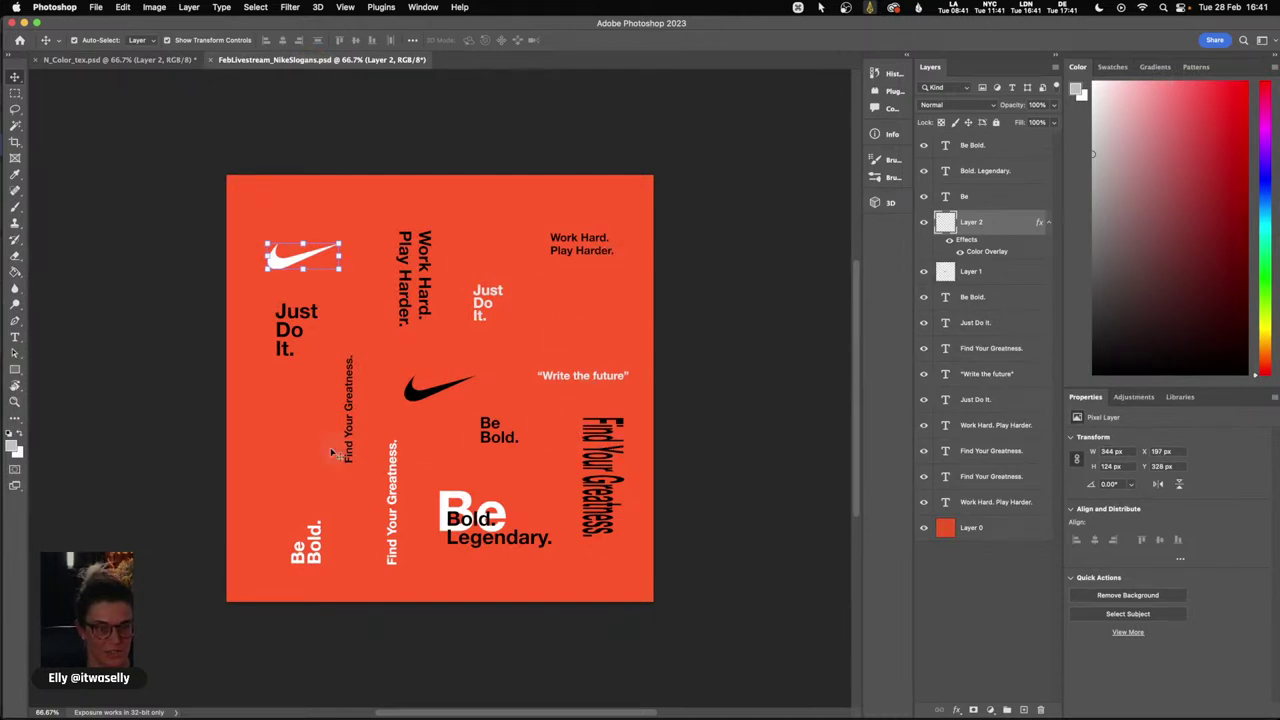
{"action": "left_click_drag", "start_coordinate": [295, 330], "coordinate": [408, 153]}
{"action": "key", "text": "super+v"}
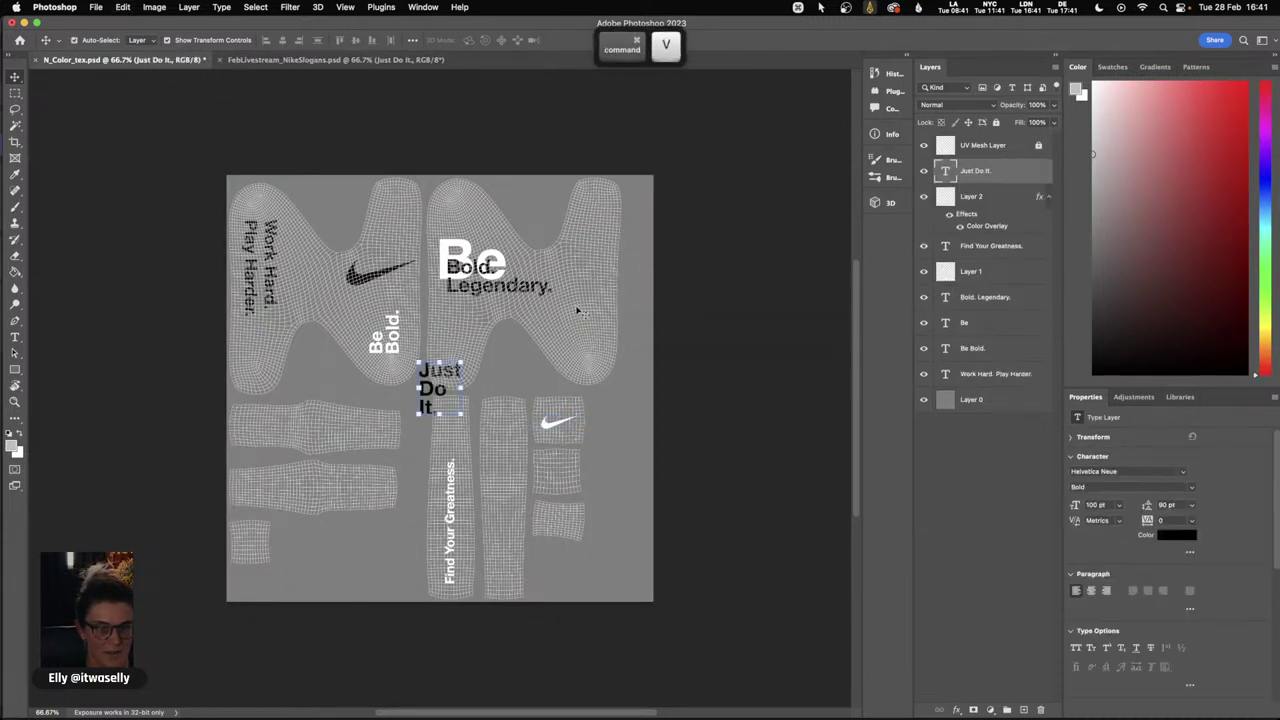
{"action": "left_click_drag", "start_coordinate": [441, 389], "coordinate": [584, 332]}
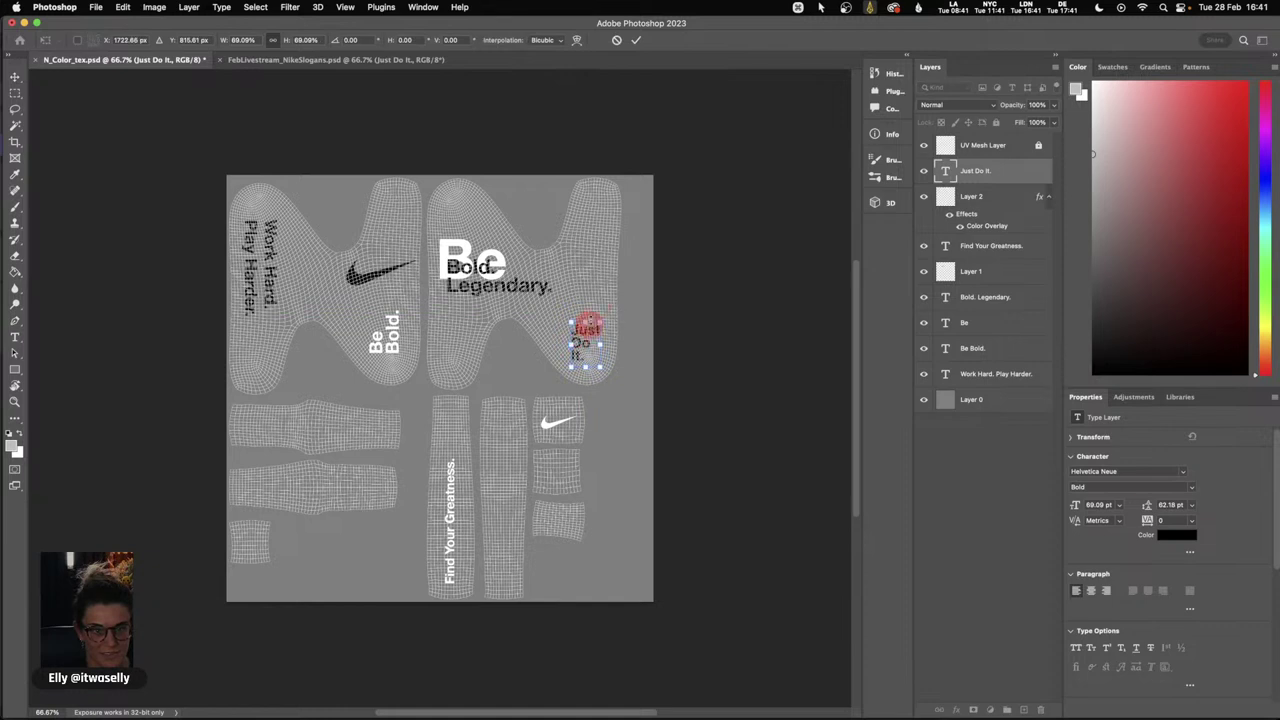
{"action": "left_click", "coordinate": [636, 40]}
{"action": "left_click", "coordinate": [648, 101]}
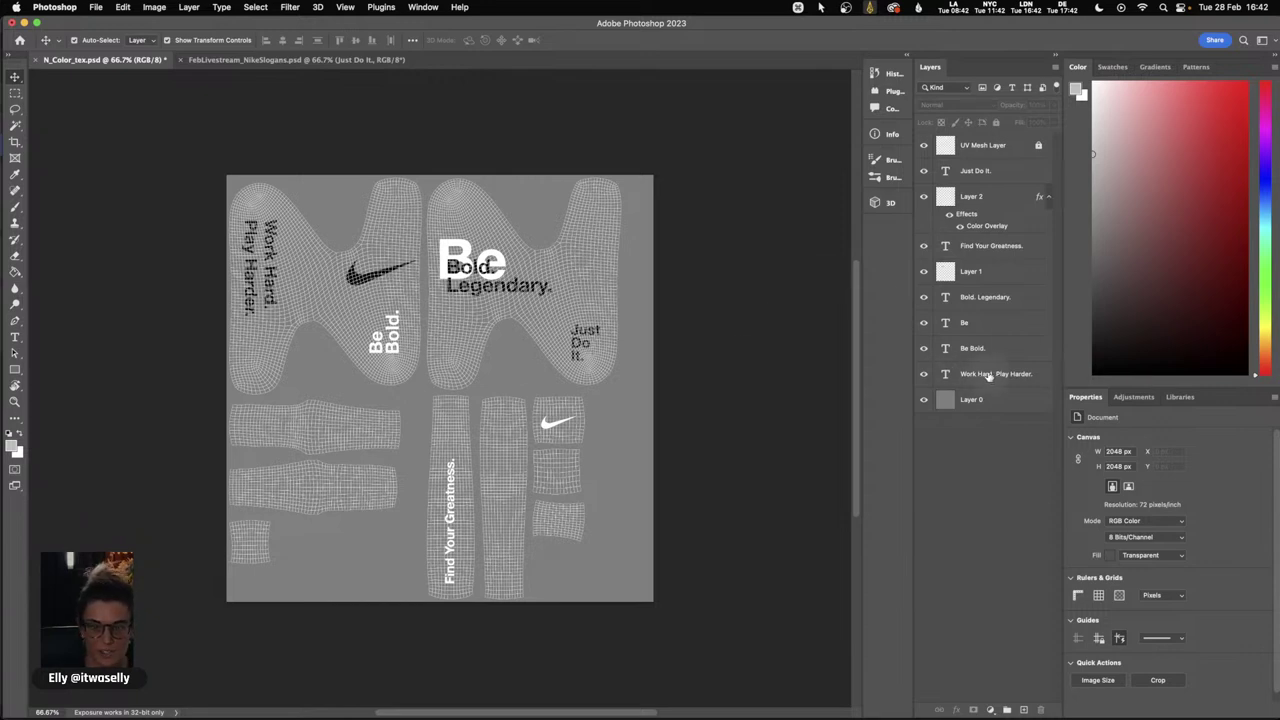
- Draw a light grey rectangle about 113 by 334 px directly above Layer 0, behind the end of the "Work Hard." text
{"action": "left_click", "coordinate": [968, 399]}
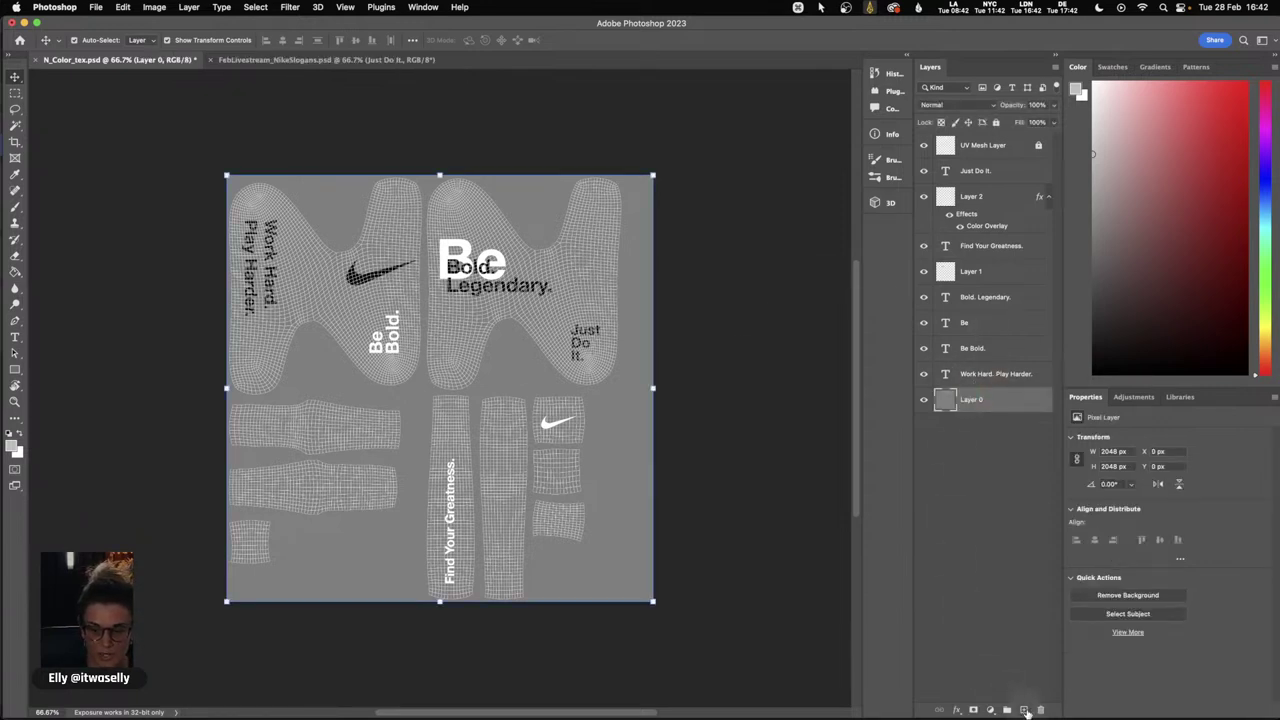
{"action": "left_click", "coordinate": [15, 369]}
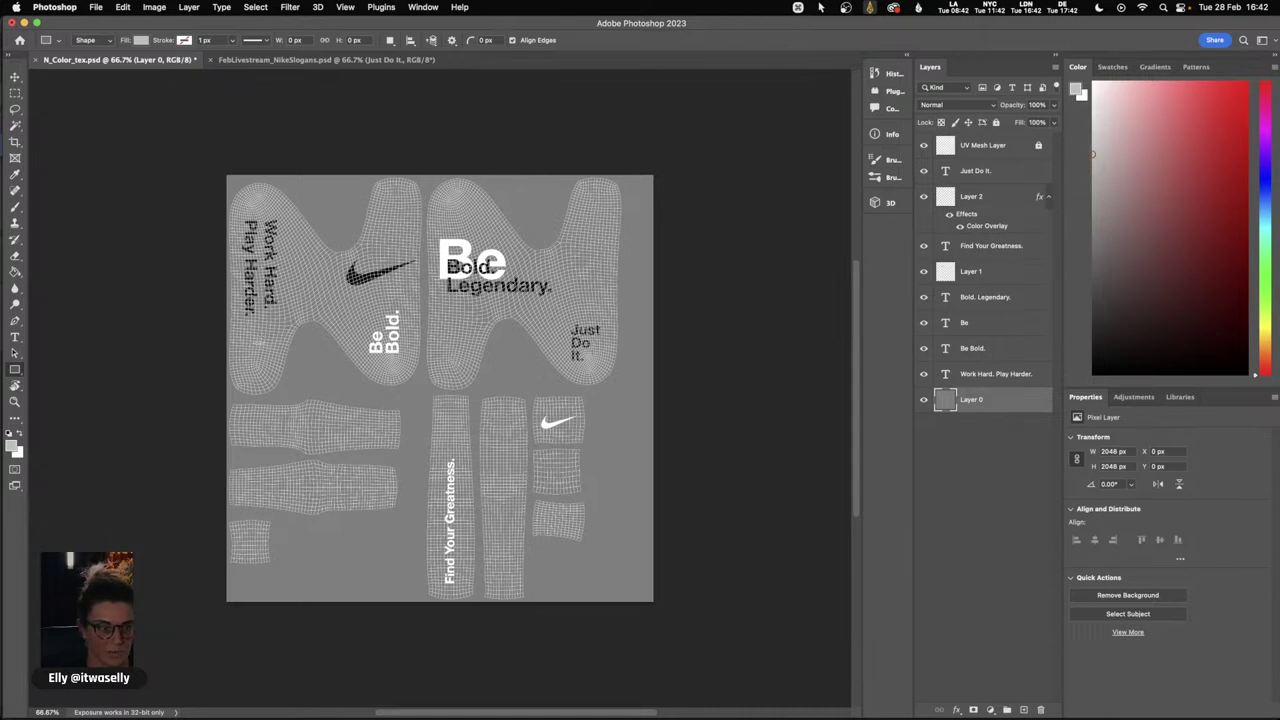
{"action": "left_click", "coordinate": [266, 344]}
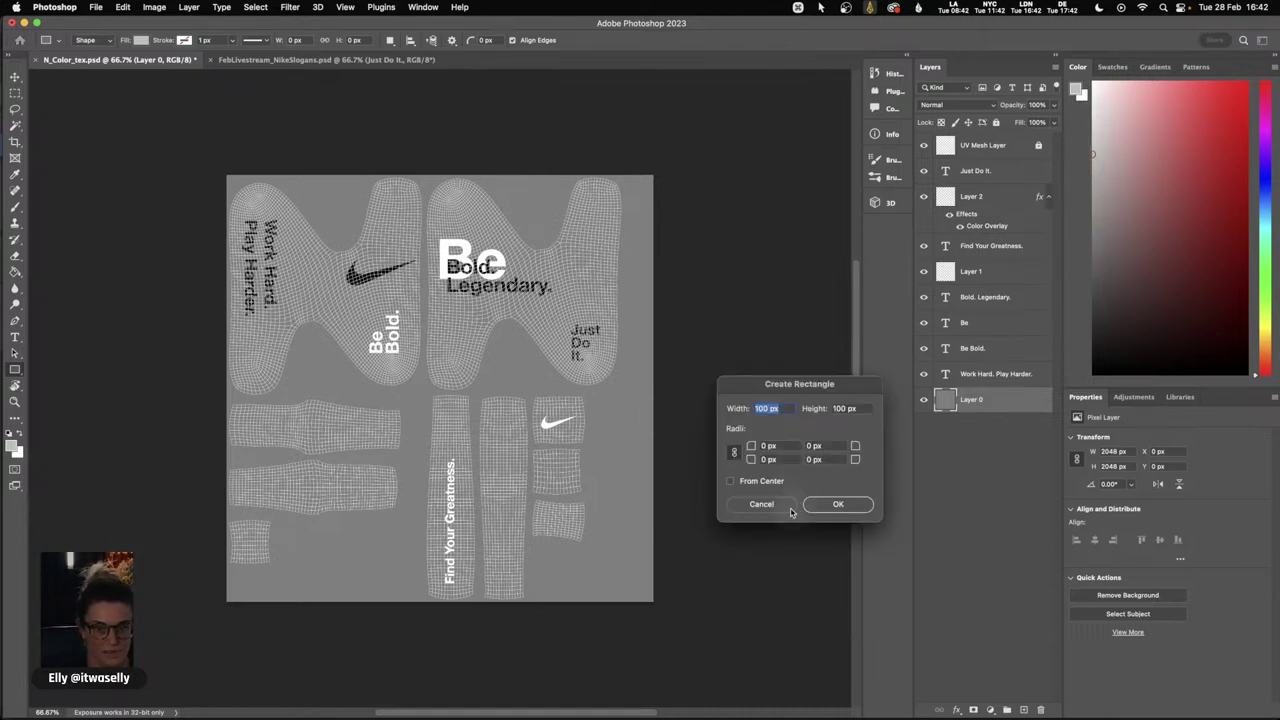
{"action": "left_click", "coordinate": [780, 503]}
{"action": "left_click_drag", "start_coordinate": [261, 261], "coordinate": [285, 331]}
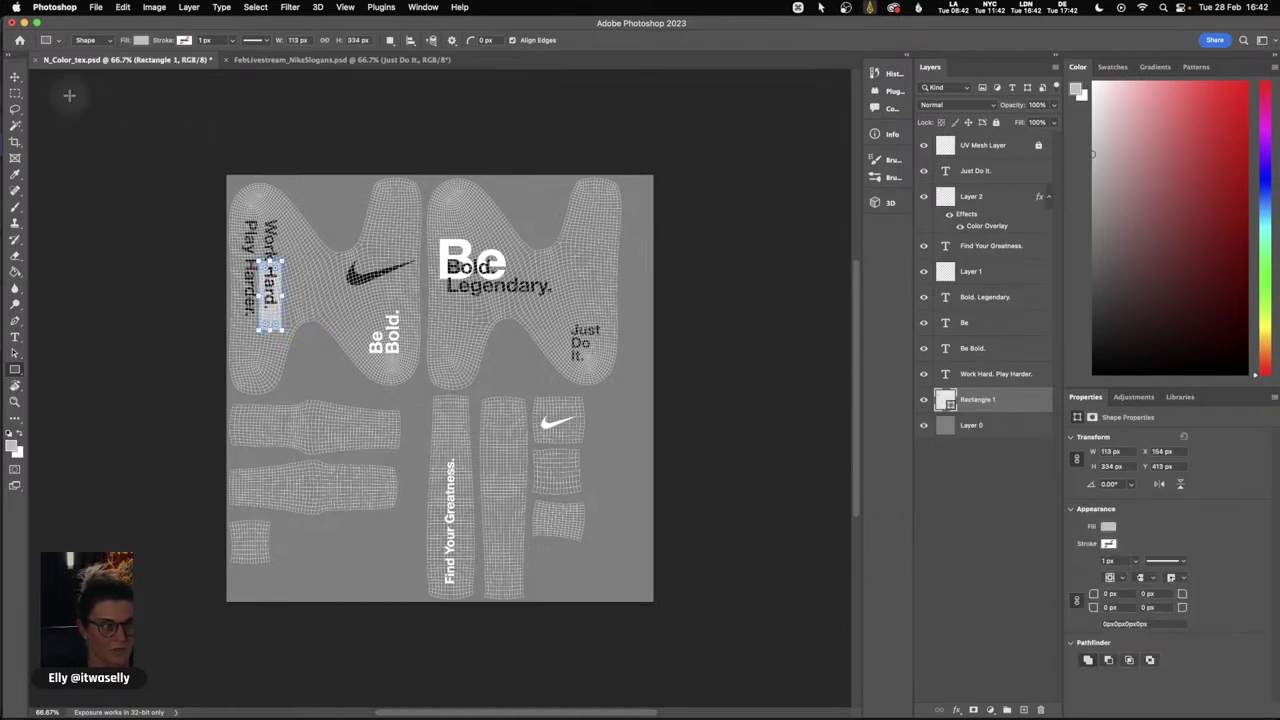
- Duplicate the rectangle, stretch the copy to about 399 by 240 px, and place it behind "Bold. Legendary." on the second N
{"action": "left_click", "coordinate": [22, 78]}
{"action": "key", "text": "super"}
{"action": "key", "text": "super+c"}
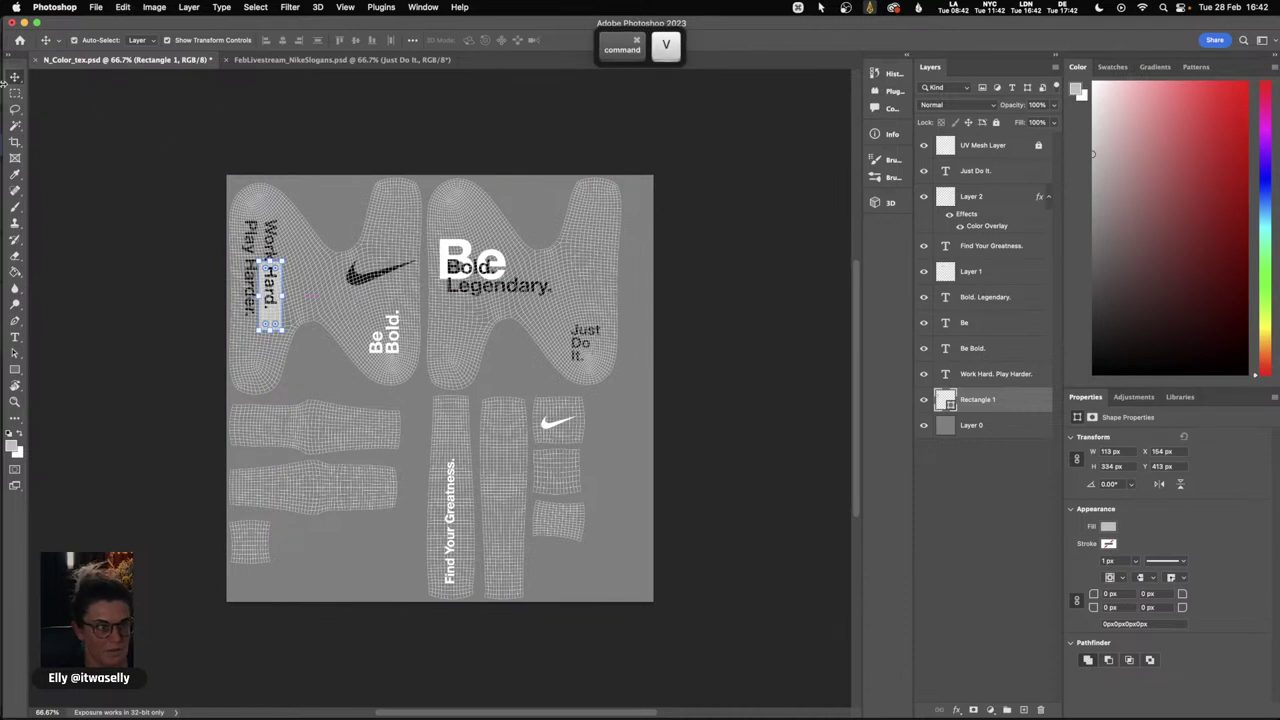
{"action": "left_click", "coordinate": [124, 110]}
{"action": "left_click", "coordinate": [975, 460]}
{"action": "left_click", "coordinate": [945, 400]}
{"action": "key", "text": "super+v"}
{"action": "left_click_drag", "start_coordinate": [432, 412], "coordinate": [484, 286]}
{"action": "key", "text": "super+t"}
{"action": "left_click", "coordinate": [275, 42]}
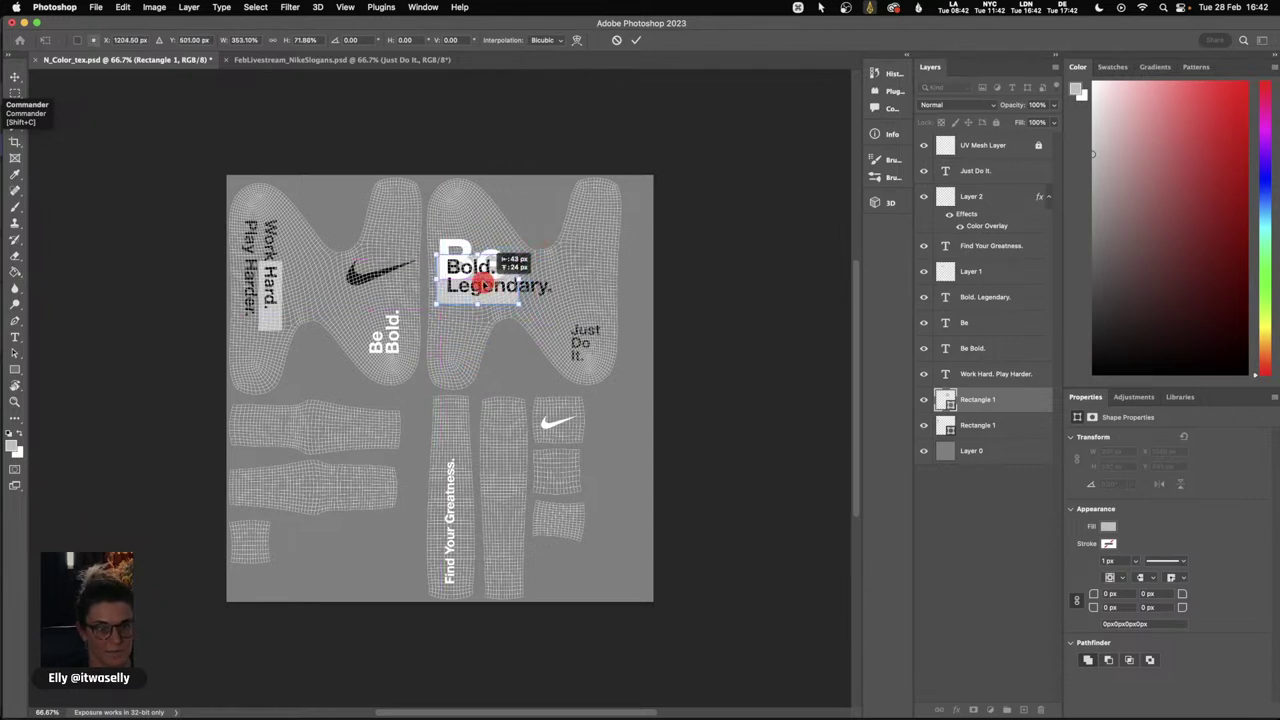
{"action": "left_click", "coordinate": [636, 40]}
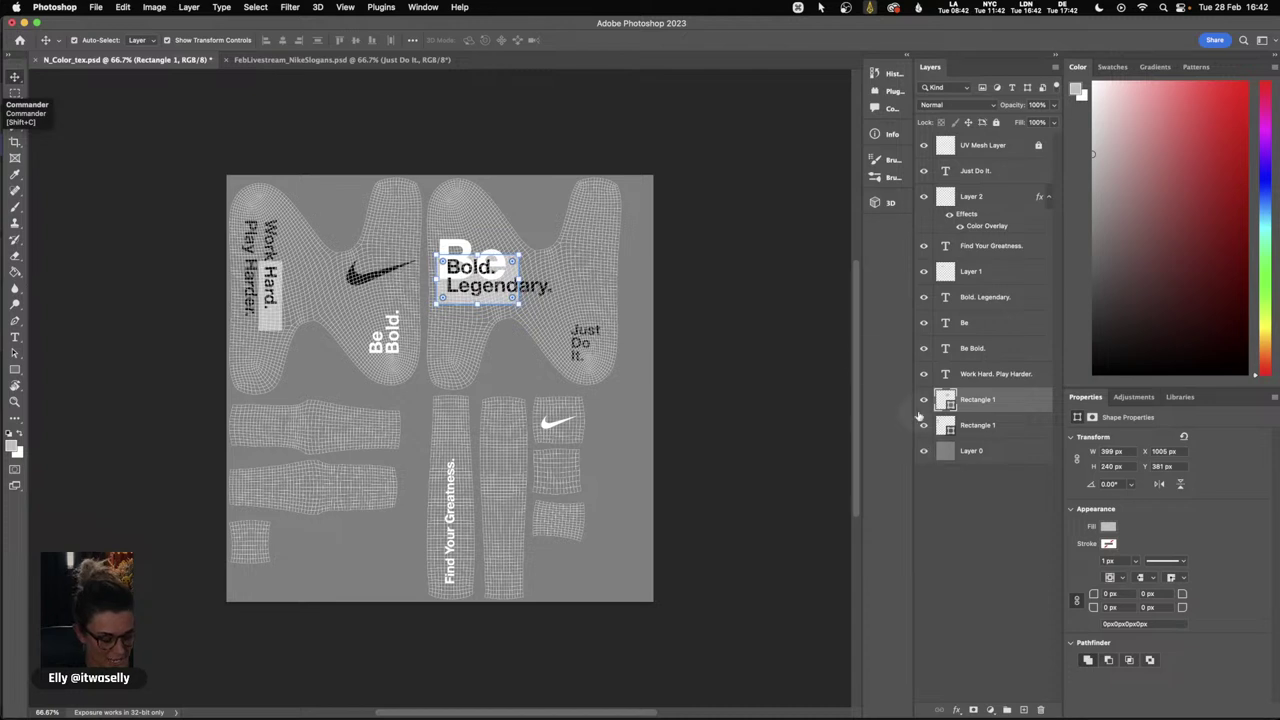
- Duplicate the grey rectangle, resize the copy to about 115 by 211 px, and place it behind the end of "Find Your Greatness."
{"action": "key", "text": "super+v"}
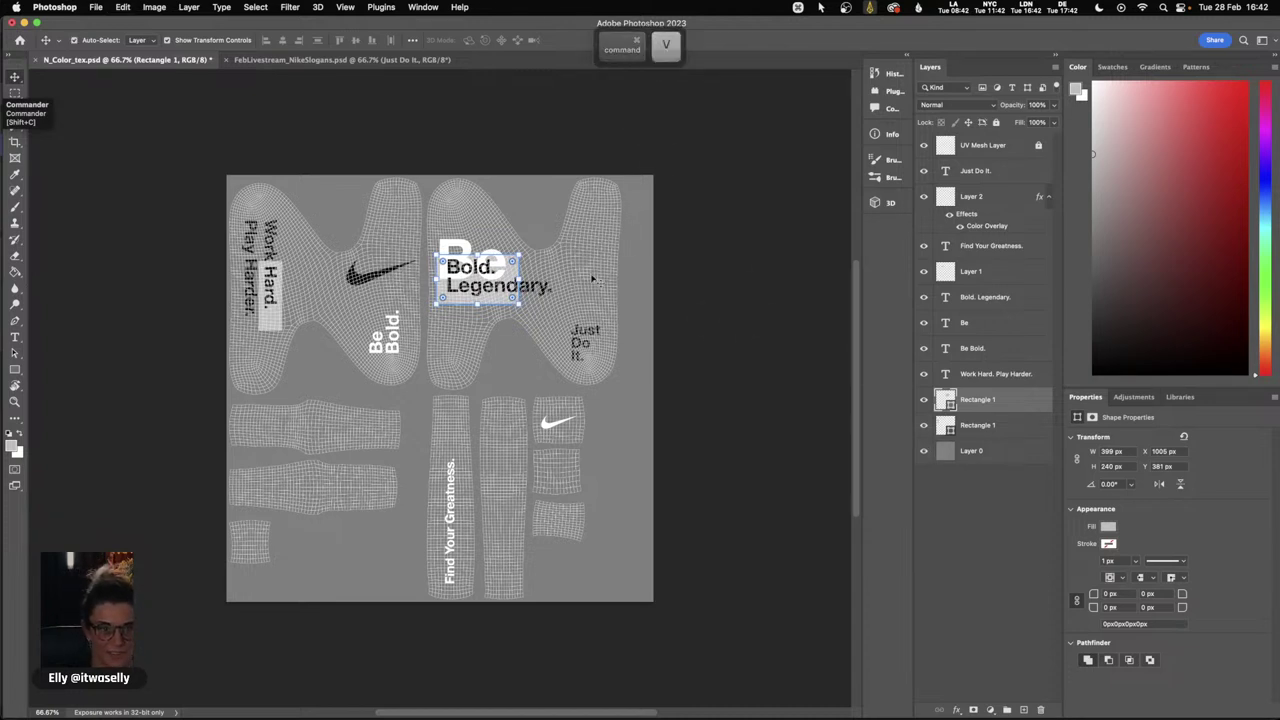
{"action": "left_click", "coordinate": [980, 405]}
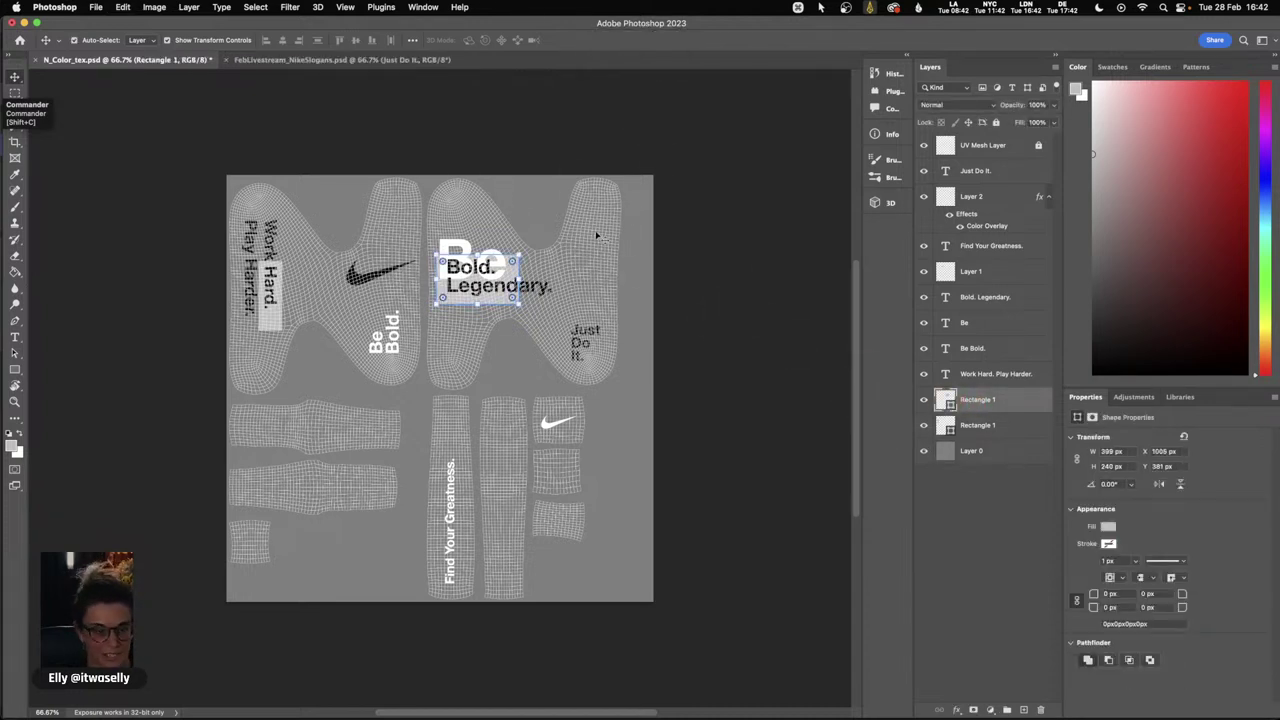
{"action": "key", "text": "super+v"}
{"action": "left_click_drag", "start_coordinate": [404, 388], "coordinate": [457, 444]}
{"action": "key", "text": "Return"}
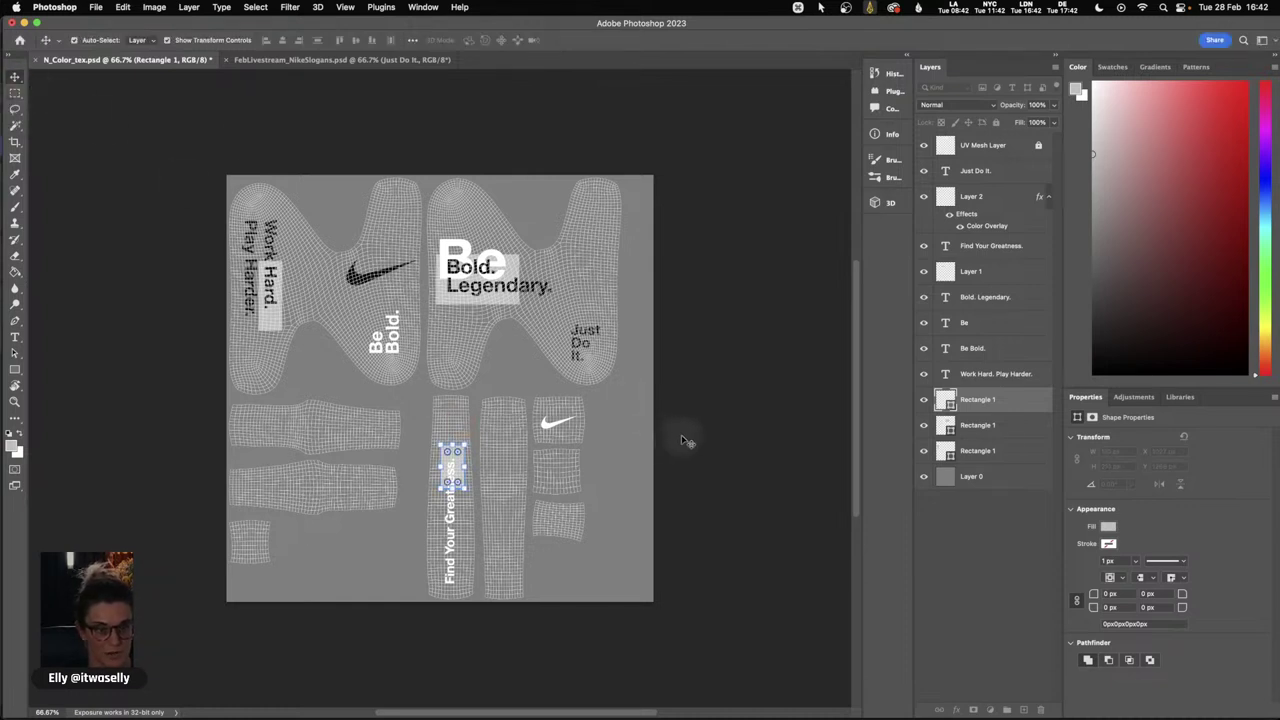
- Paste another grey rectangle, scale it to about 110% width and 50% height, and place it on the square UV island below the white swoosh
{"action": "key", "text": "super+v"}
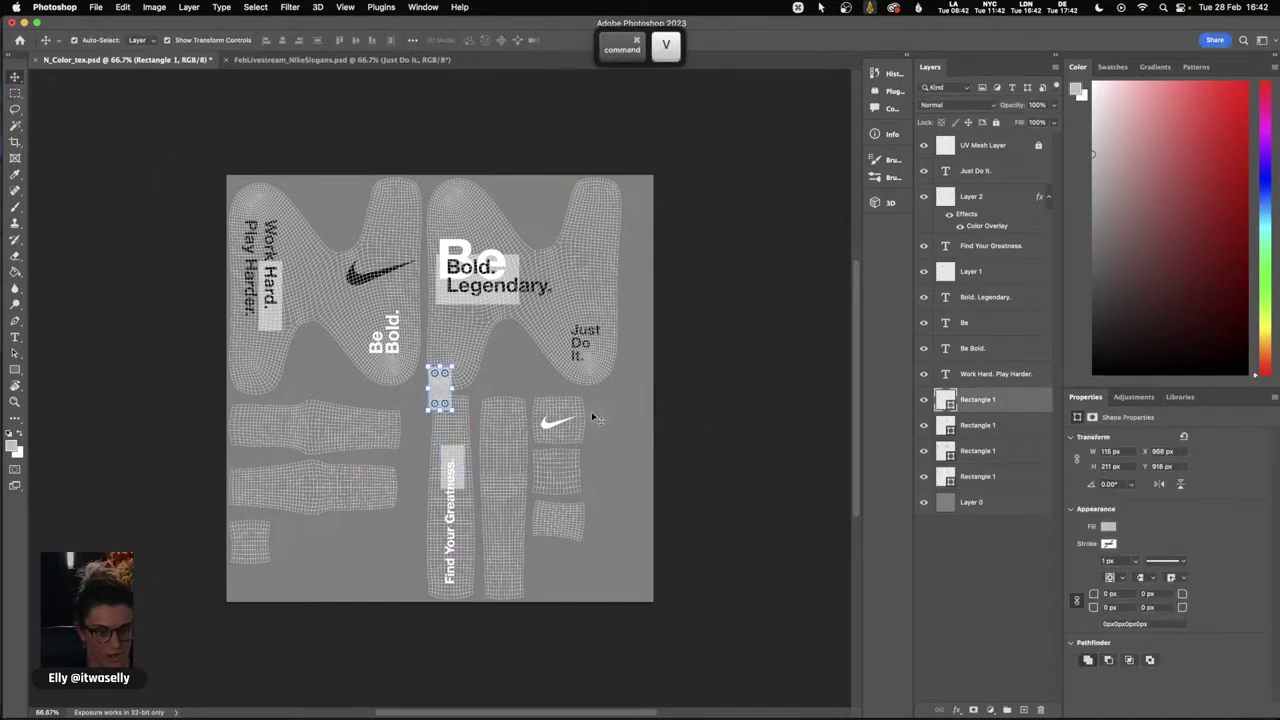
{"action": "left_click_drag", "start_coordinate": [460, 381], "coordinate": [558, 467]}
{"action": "left_click", "coordinate": [666, 457]}
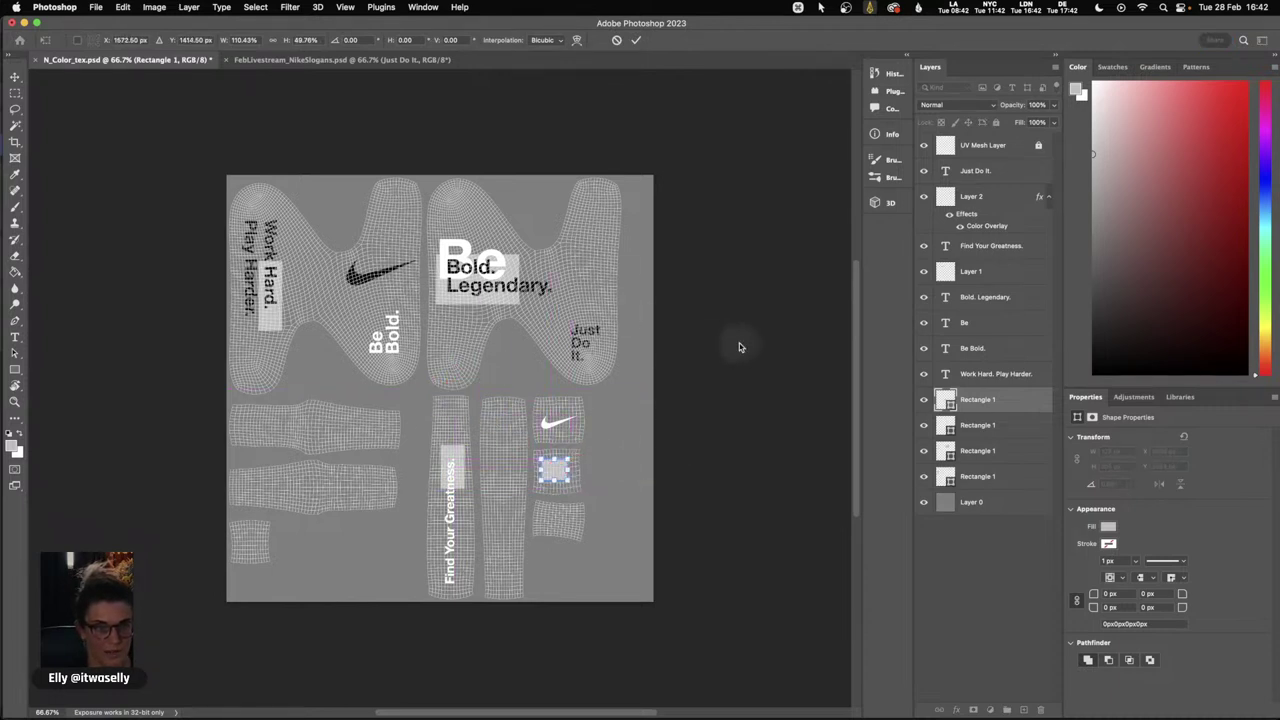
{"action": "left_click", "coordinate": [663, 486]}
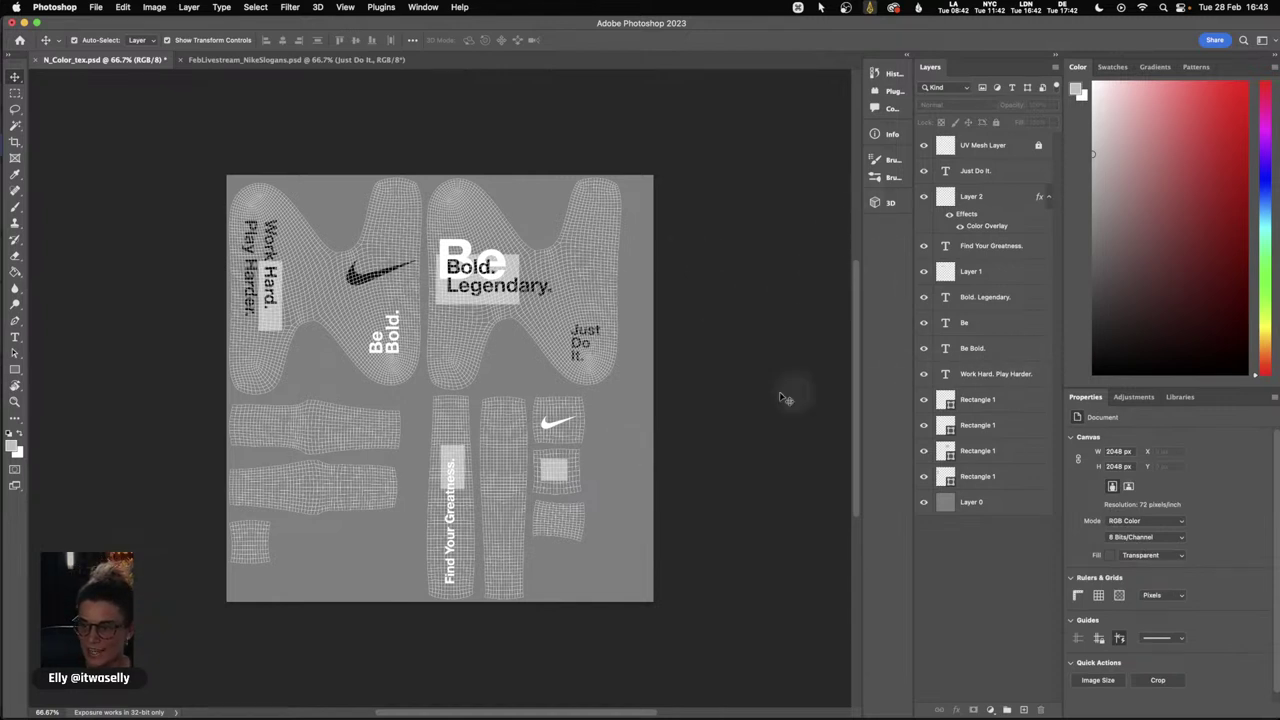
- Choose a medium purple foreground colour and fill Layer 0 with it
{"action": "left_click", "coordinate": [985, 499]}
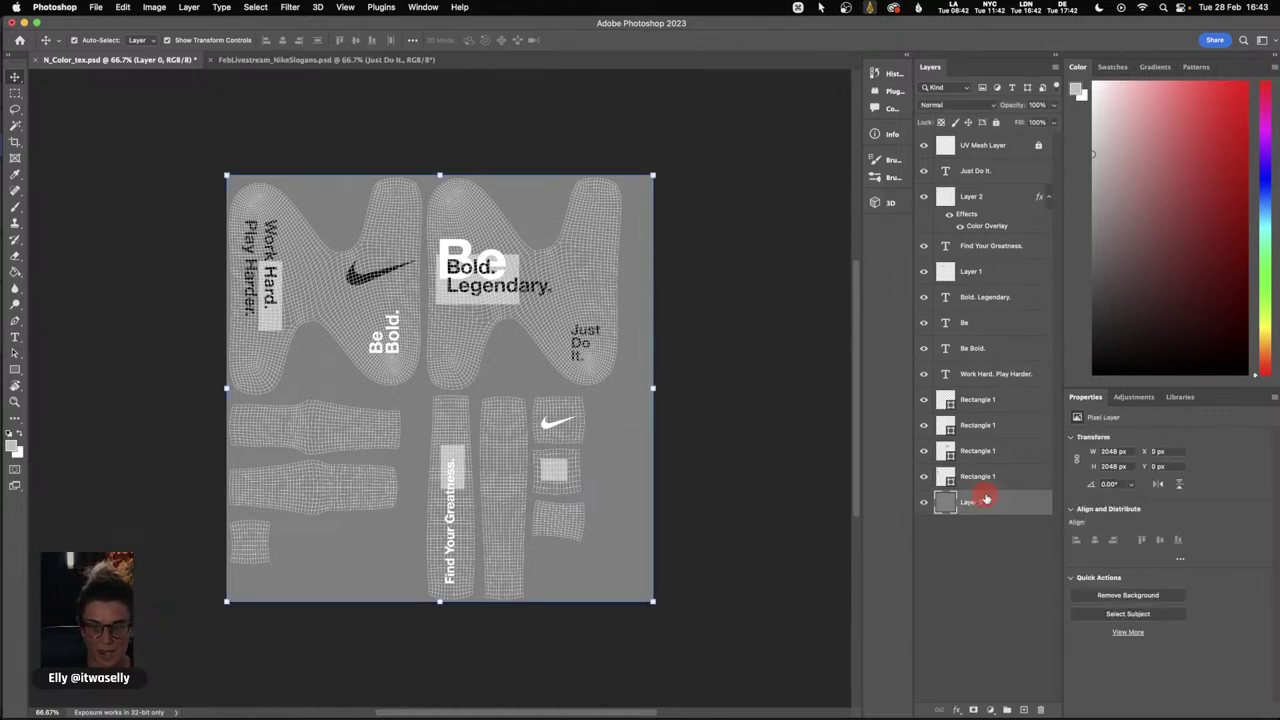
{"action": "left_click", "coordinate": [1266, 155]}
{"action": "left_click", "coordinate": [1164, 123]}
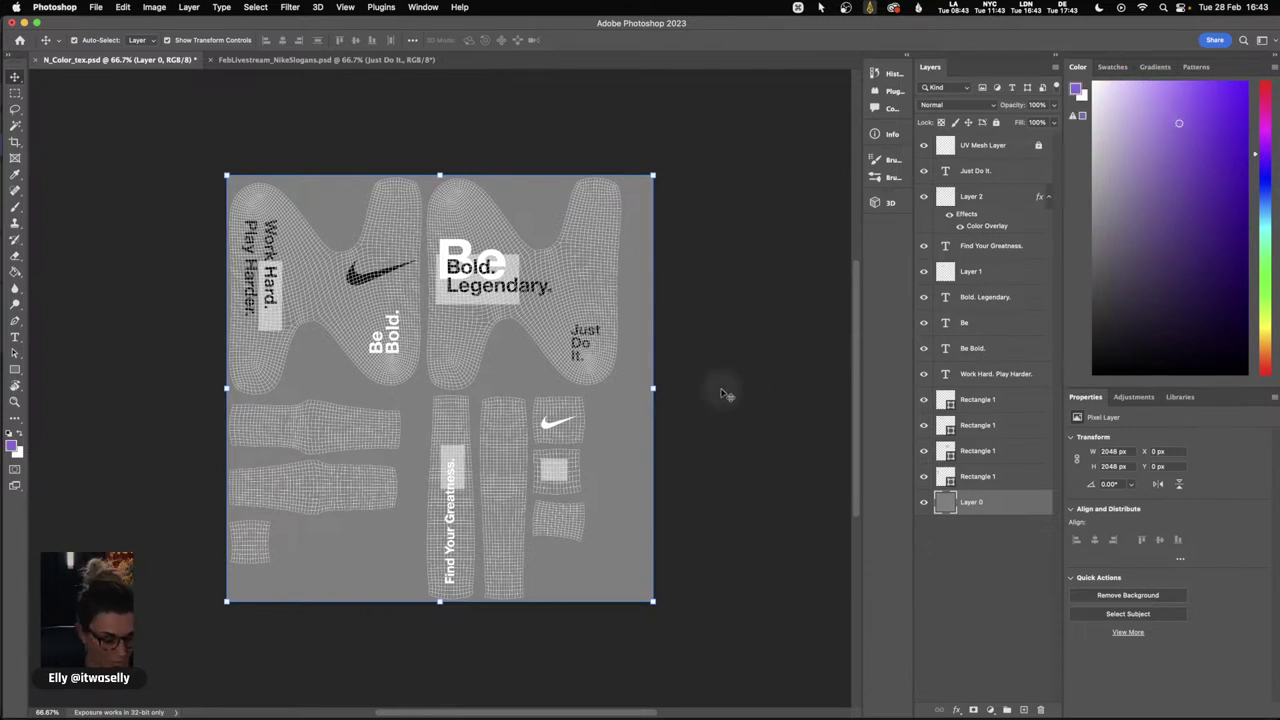
{"action": "key", "text": "g"}
{"action": "left_click", "coordinate": [632, 446]}
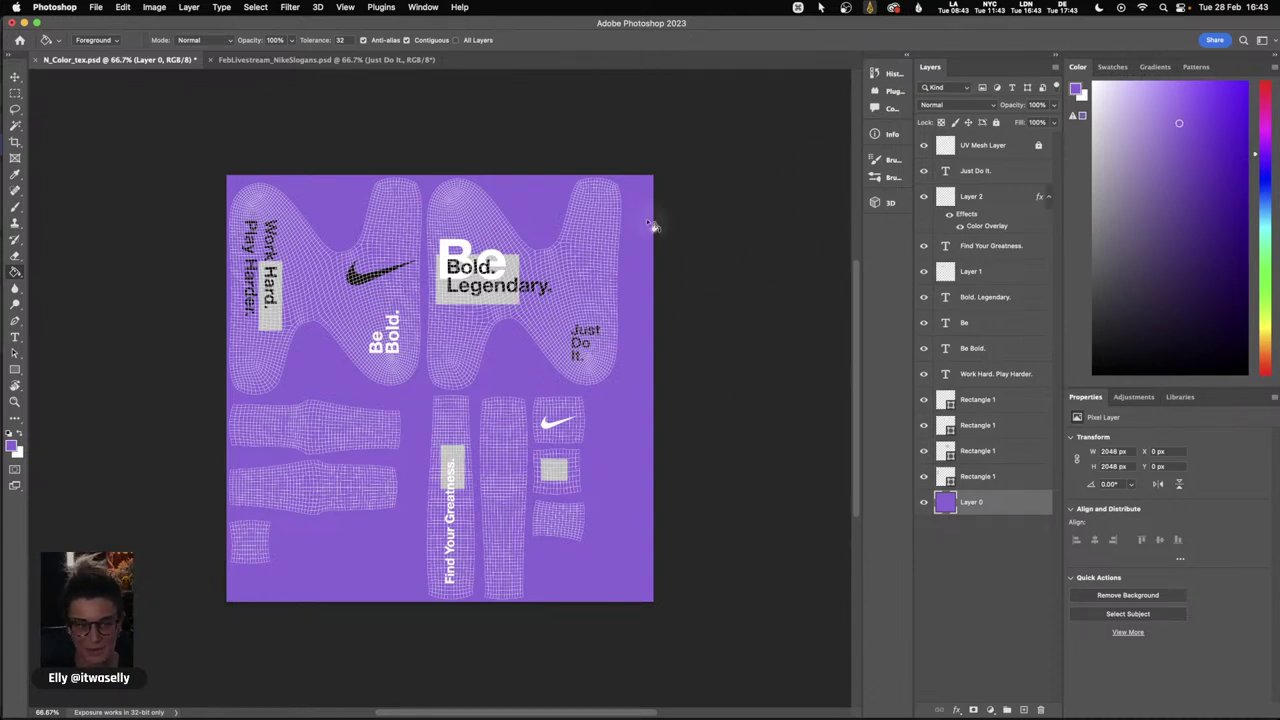
{"action": "left_click", "coordinate": [15, 77]}
{"action": "left_click", "coordinate": [84, 94]}
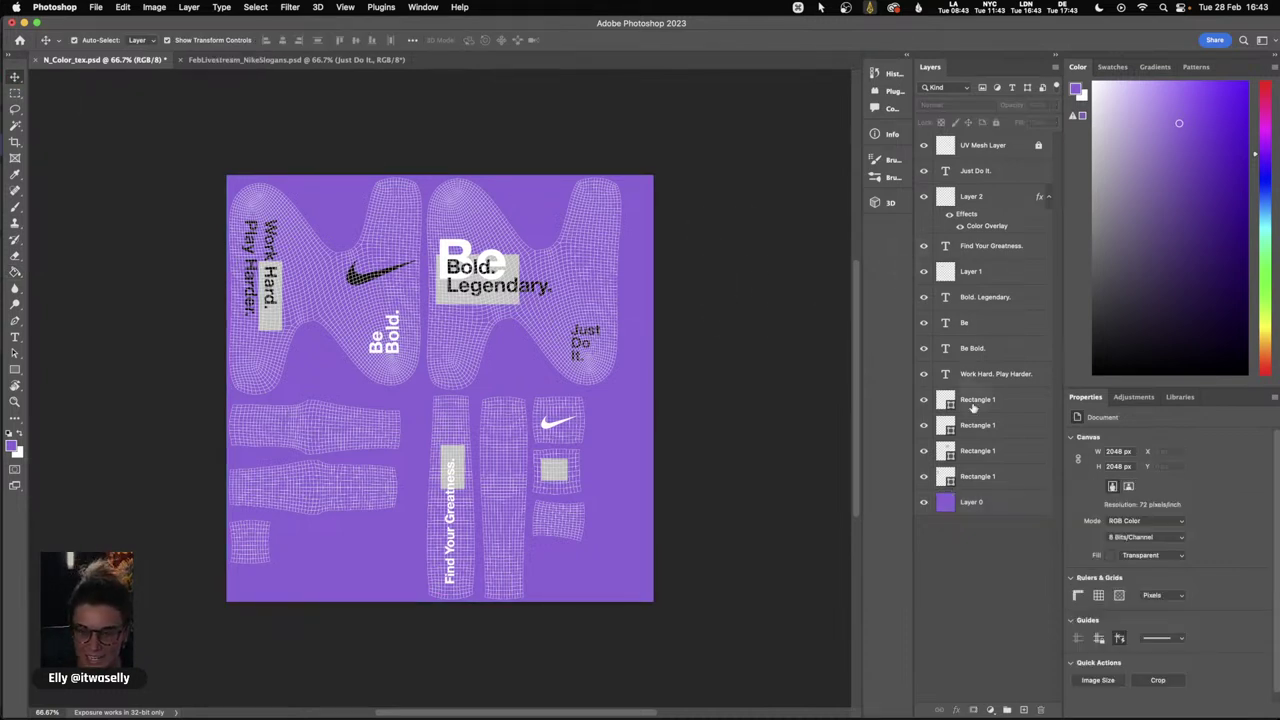
- Add a new layer above Layer 0 and paint white scribbles with a size 25 brush on both Ns, a tall strip and two small square islands
{"action": "left_click", "coordinate": [980, 505]}
{"action": "left_click", "coordinate": [1023, 709]}
{"action": "key", "text": "x"}
{"action": "key", "text": "b"}
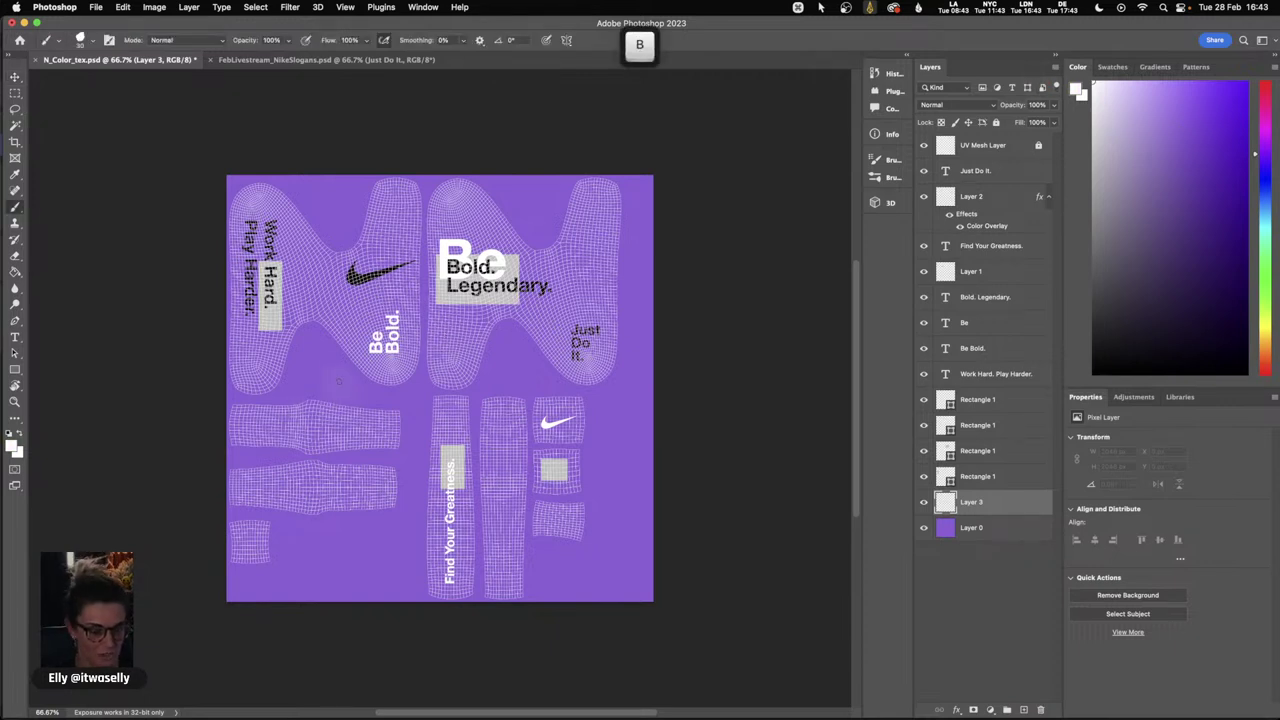
{"action": "key", "text": "bracketleft"}
{"action": "left_click_drag", "start_coordinate": [370, 286], "coordinate": [396, 290]}
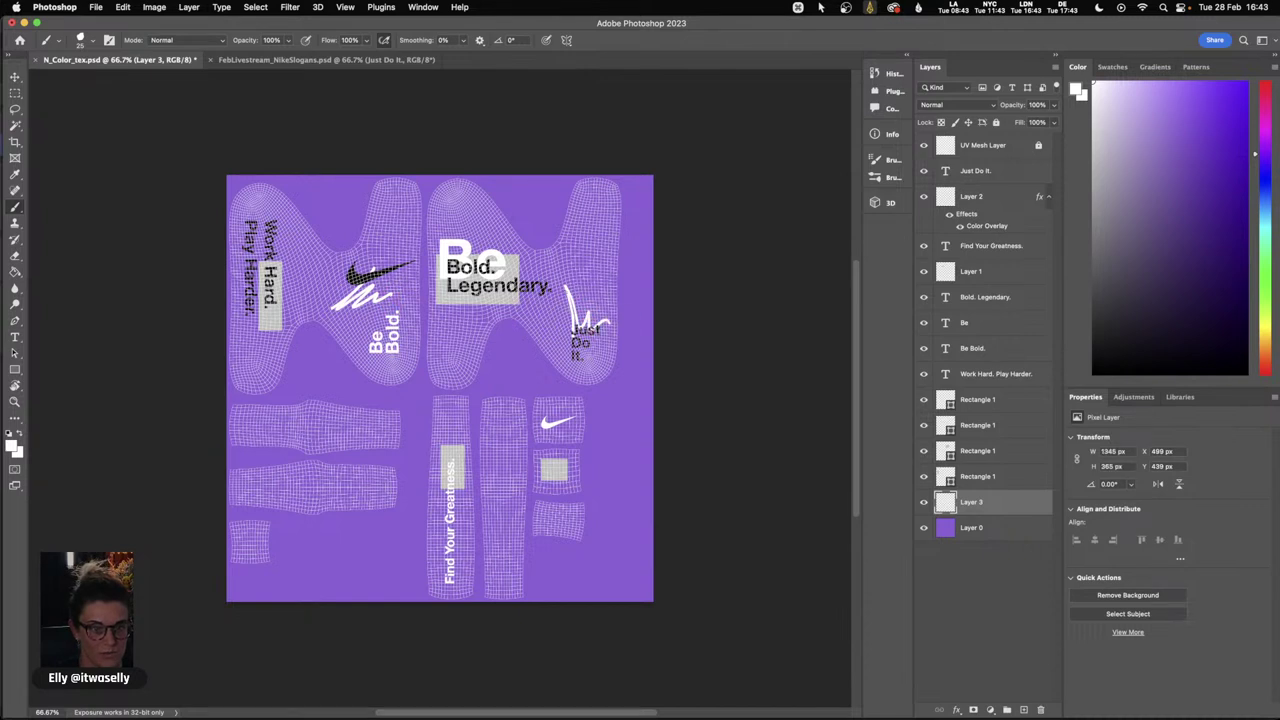
{"action": "left_click_drag", "start_coordinate": [495, 463], "coordinate": [512, 484]}
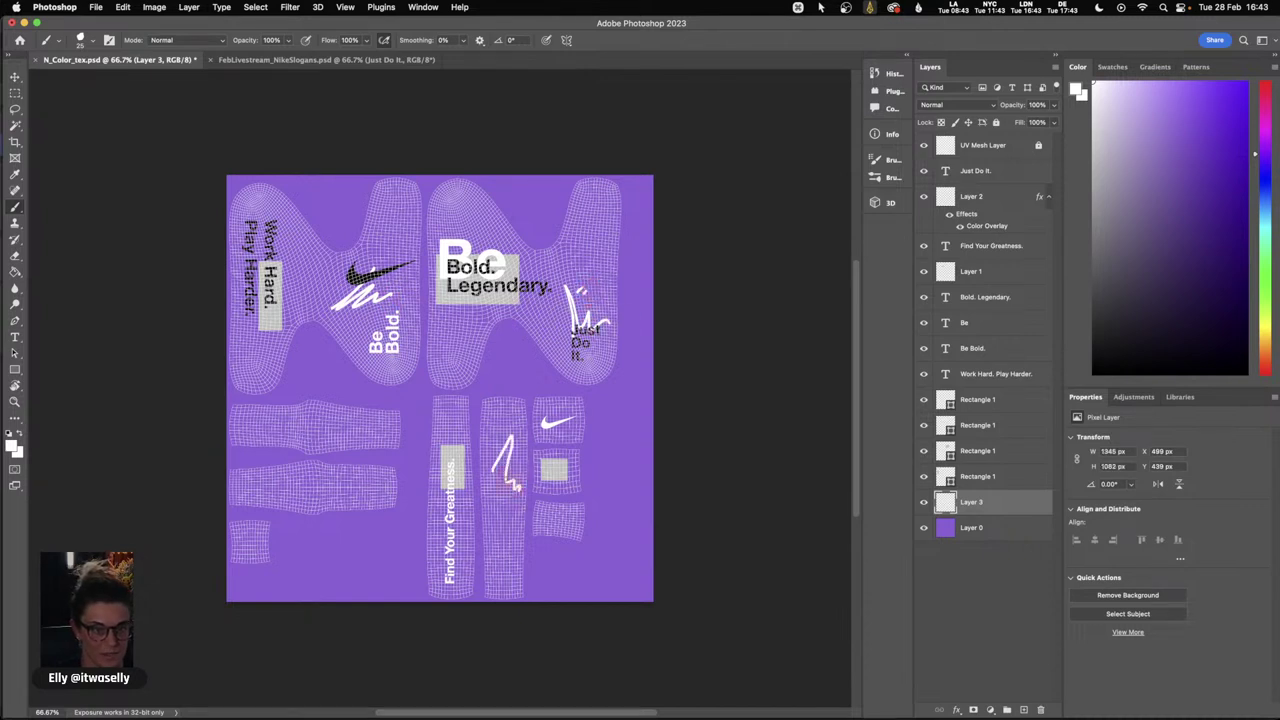
{"action": "key", "text": "super+z"}
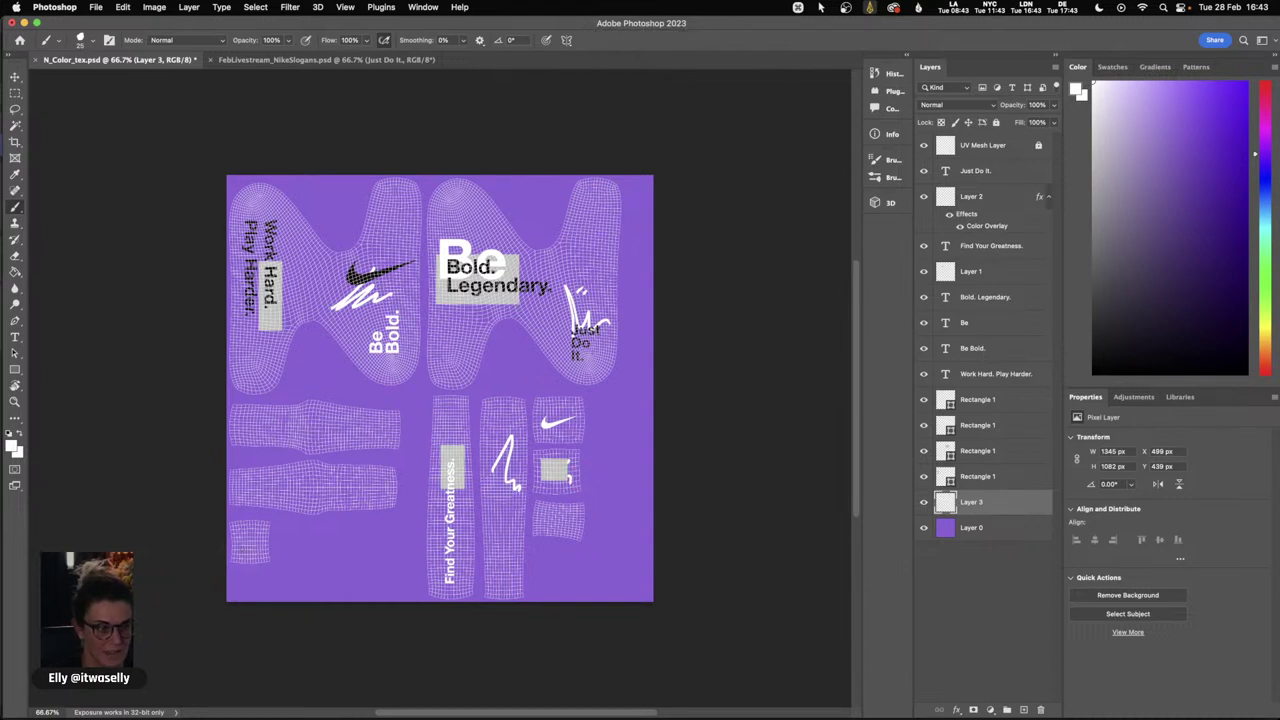
{"action": "key", "text": "super+z"}
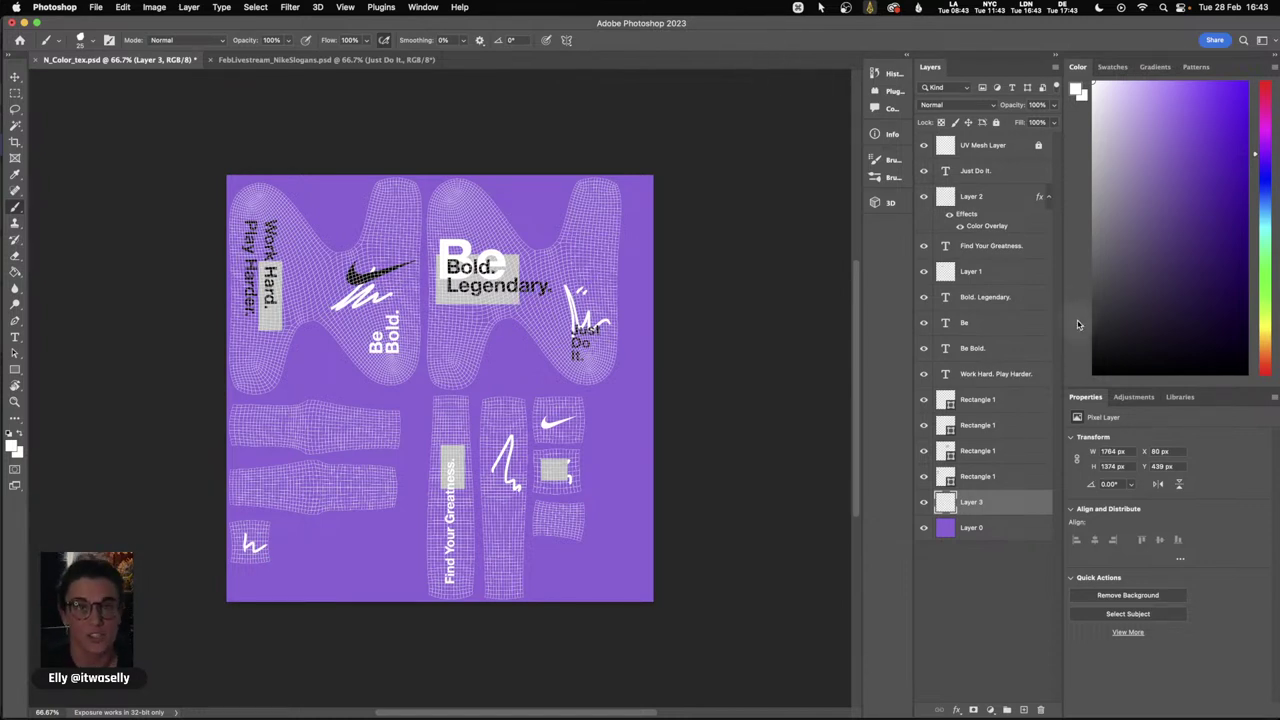
- Duplicate the "Work Hard." rectangle, stretch the copy to about 296 by 201 px, and place it over the upper horizontal UV strip
{"action": "left_click", "coordinate": [15, 76]}
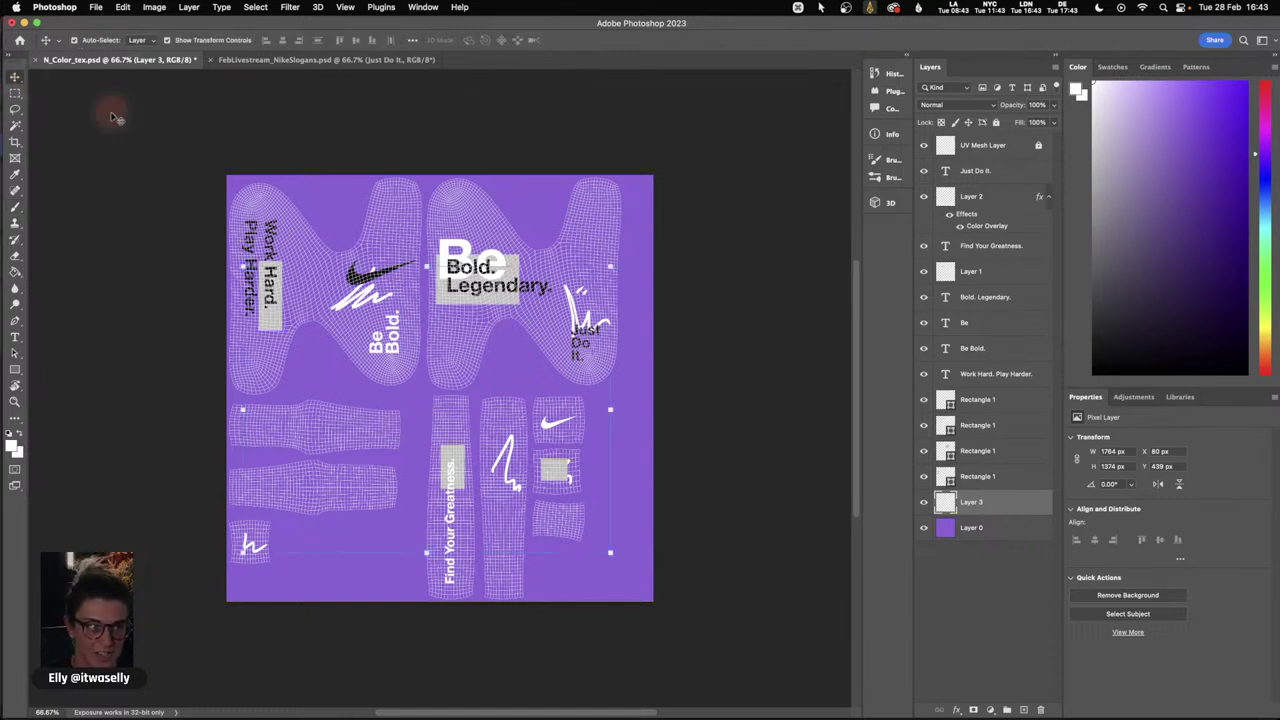
{"action": "left_click", "coordinate": [487, 390]}
{"action": "left_click", "coordinate": [276, 318]}
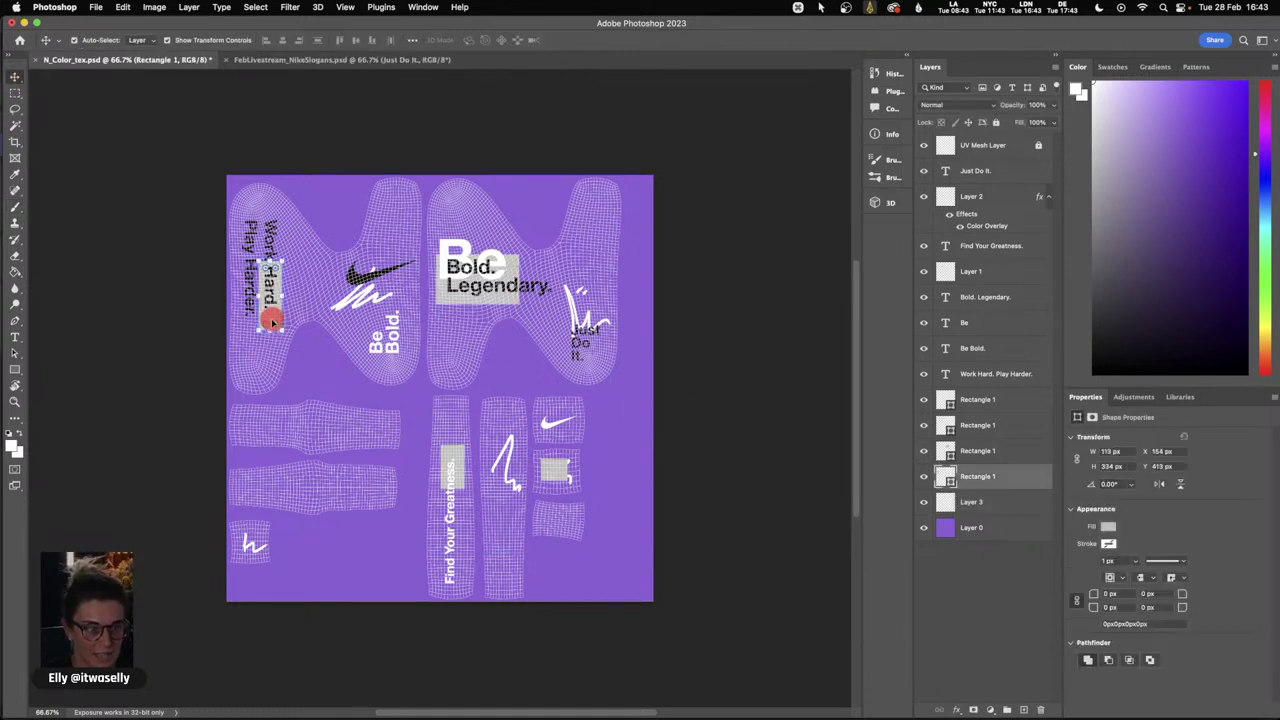
{"action": "key", "text": "super+c"}
{"action": "key", "text": "super+v"}
{"action": "left_click_drag", "start_coordinate": [428, 400], "coordinate": [365, 410]}
{"action": "key", "text": "Return"}
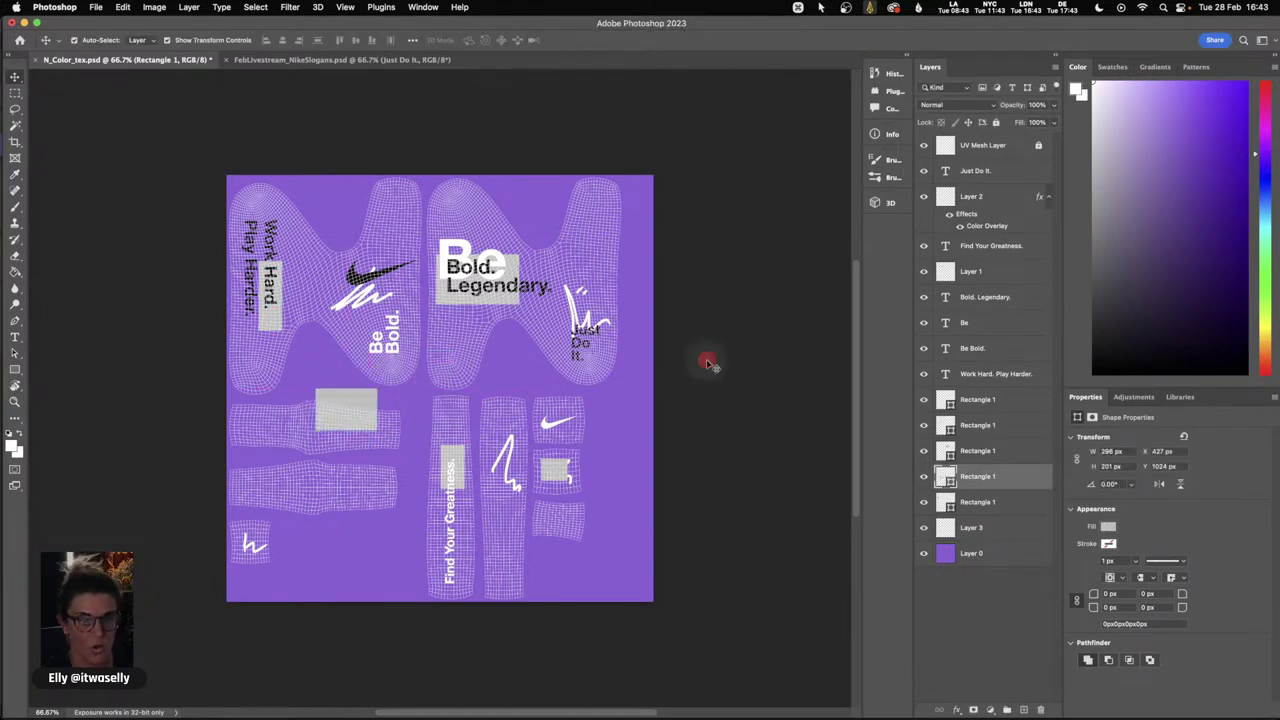
{"action": "left_click", "coordinate": [702, 362]}
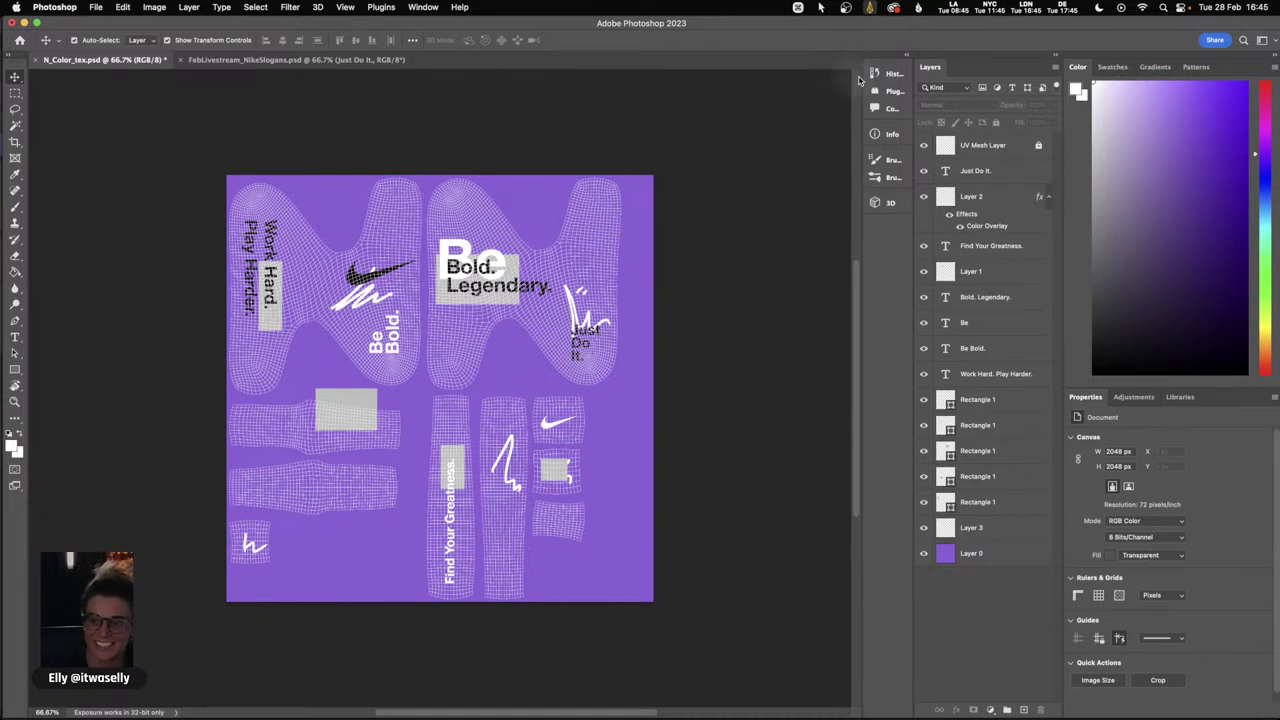
- Hide the UV Mesh Layer and begin saving a copy of the texture, naming it N_Color_tex
{"action": "left_click", "coordinate": [923, 145]}
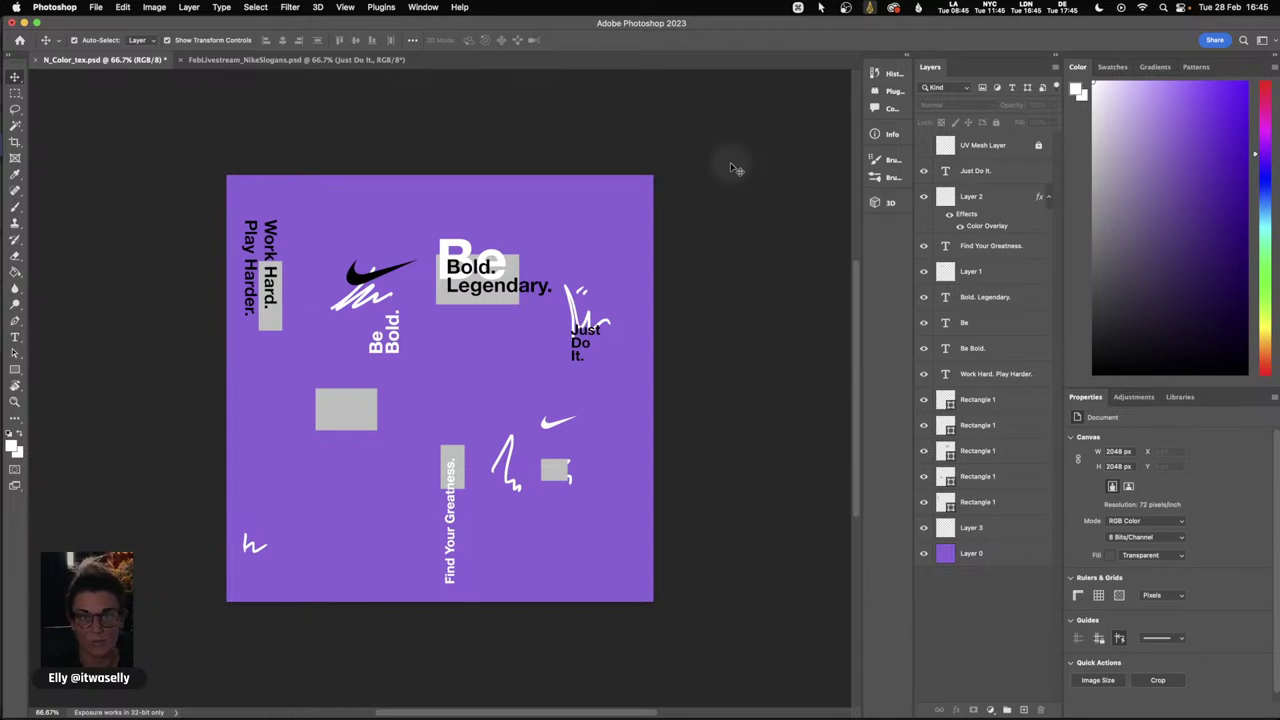
{"action": "left_click", "coordinate": [96, 9]}
{"action": "left_click", "coordinate": [165, 155]}
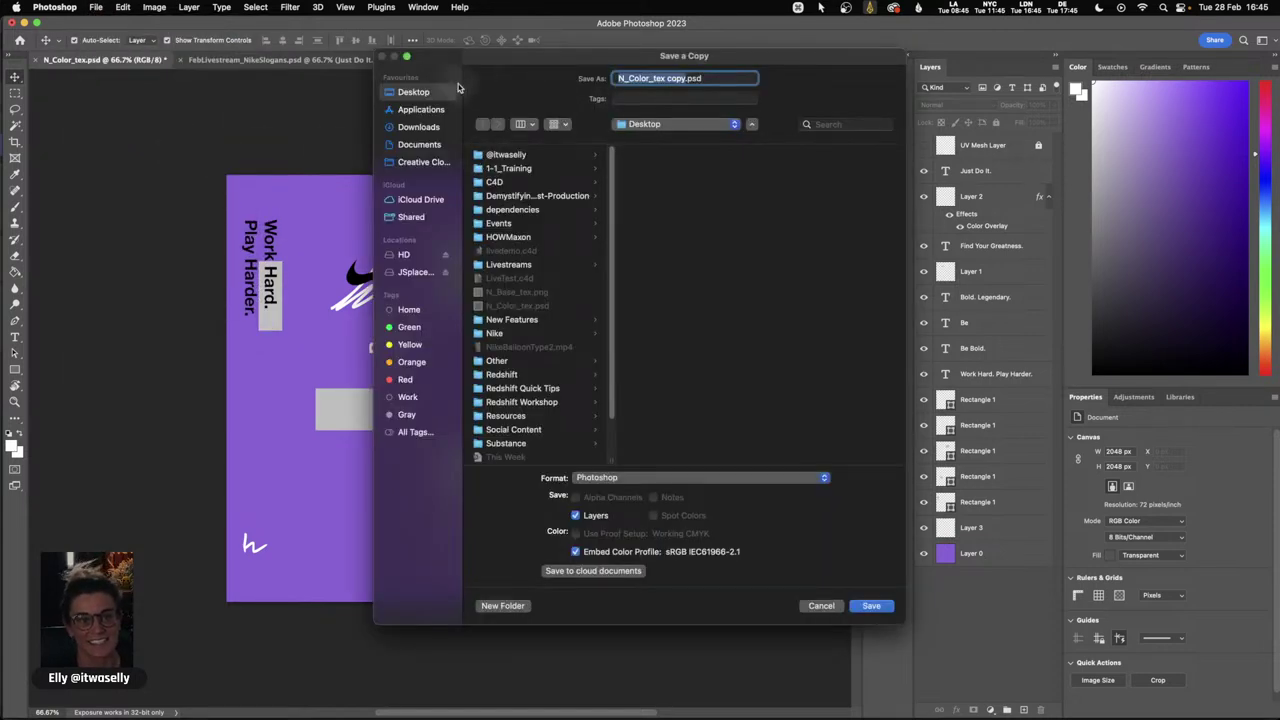
{"action": "left_click", "coordinate": [684, 78]}
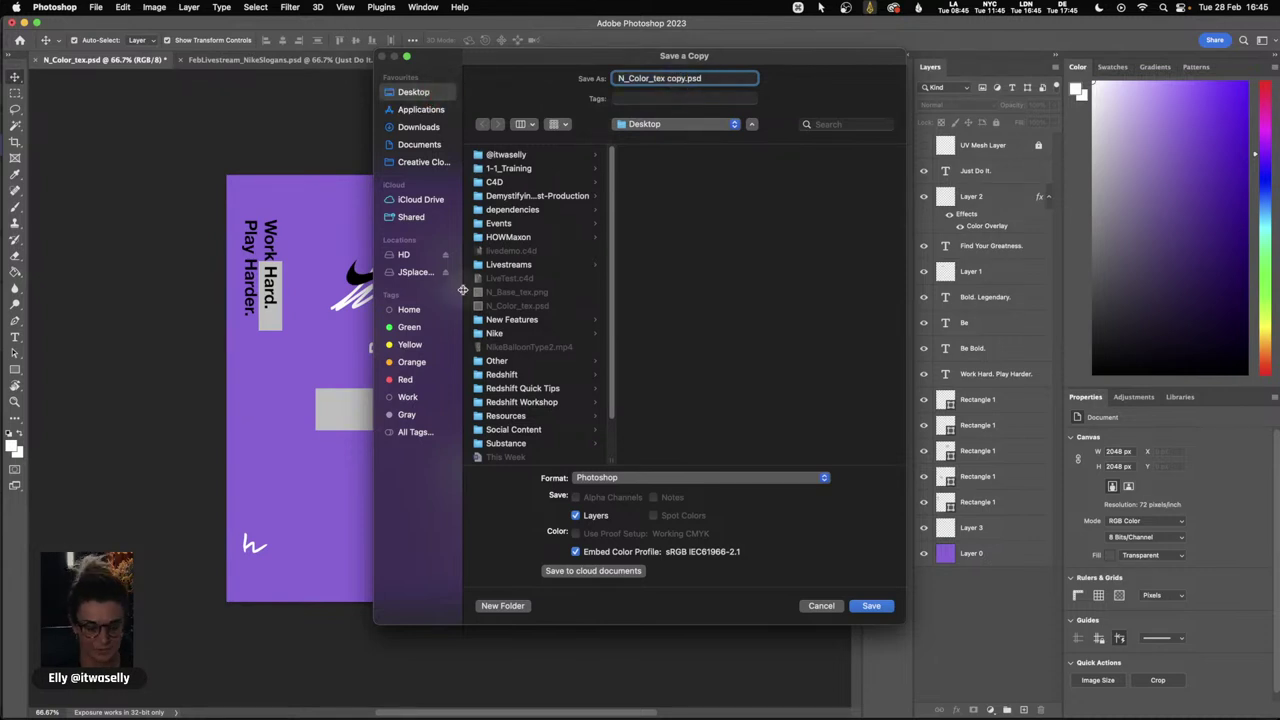
{"action": "key", "text": "BackSpace"}
{"action": "key", "text": "BackSpace"}
{"action": "key", "text": "BackSpace"}
{"action": "key", "text": "BackSpace"}
{"action": "key", "text": "BackSpace"}
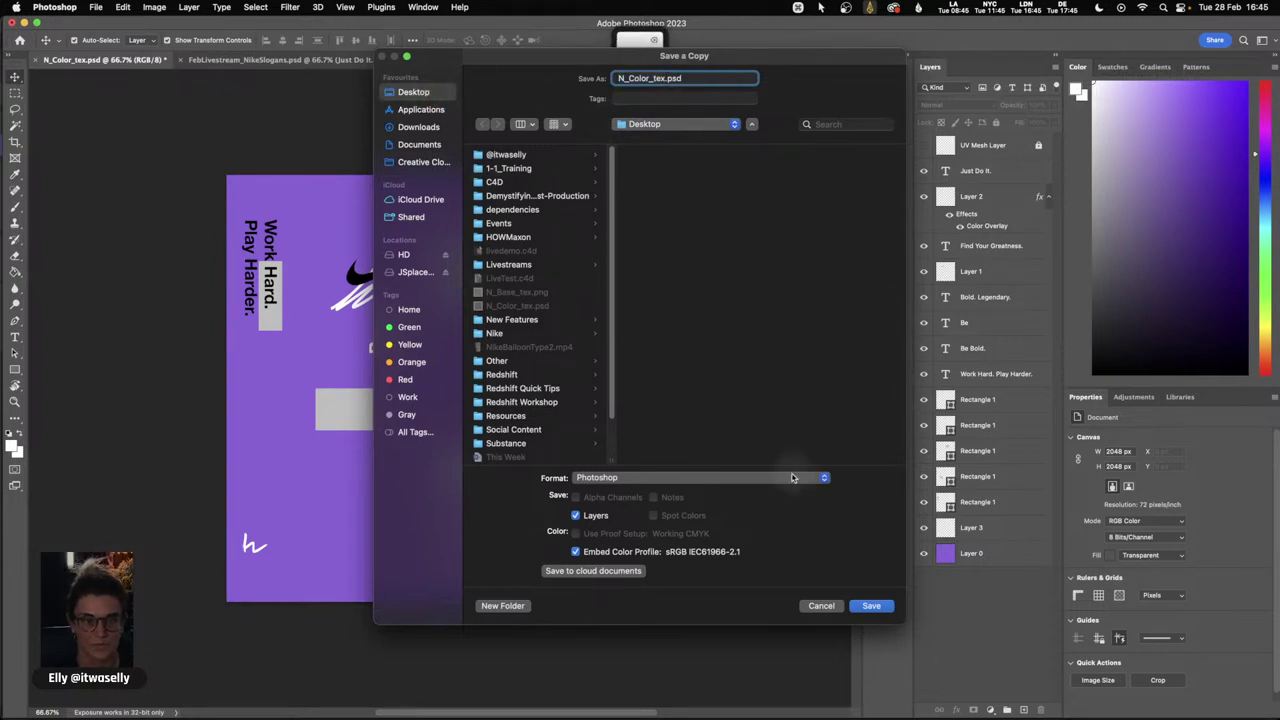
- Save the copy to the Desktop in PNG format with the large file size option
{"action": "left_click", "coordinate": [809, 477]}
{"action": "left_click", "coordinate": [603, 688]}
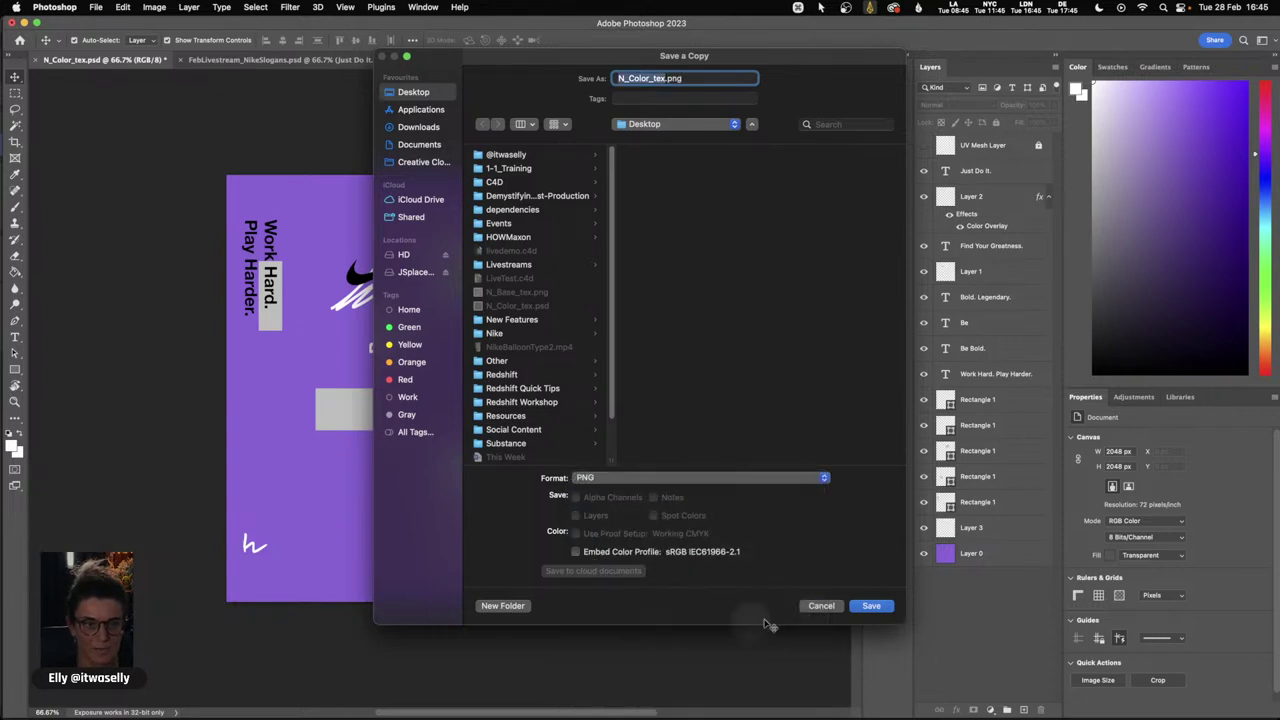
{"action": "left_click", "coordinate": [868, 606]}
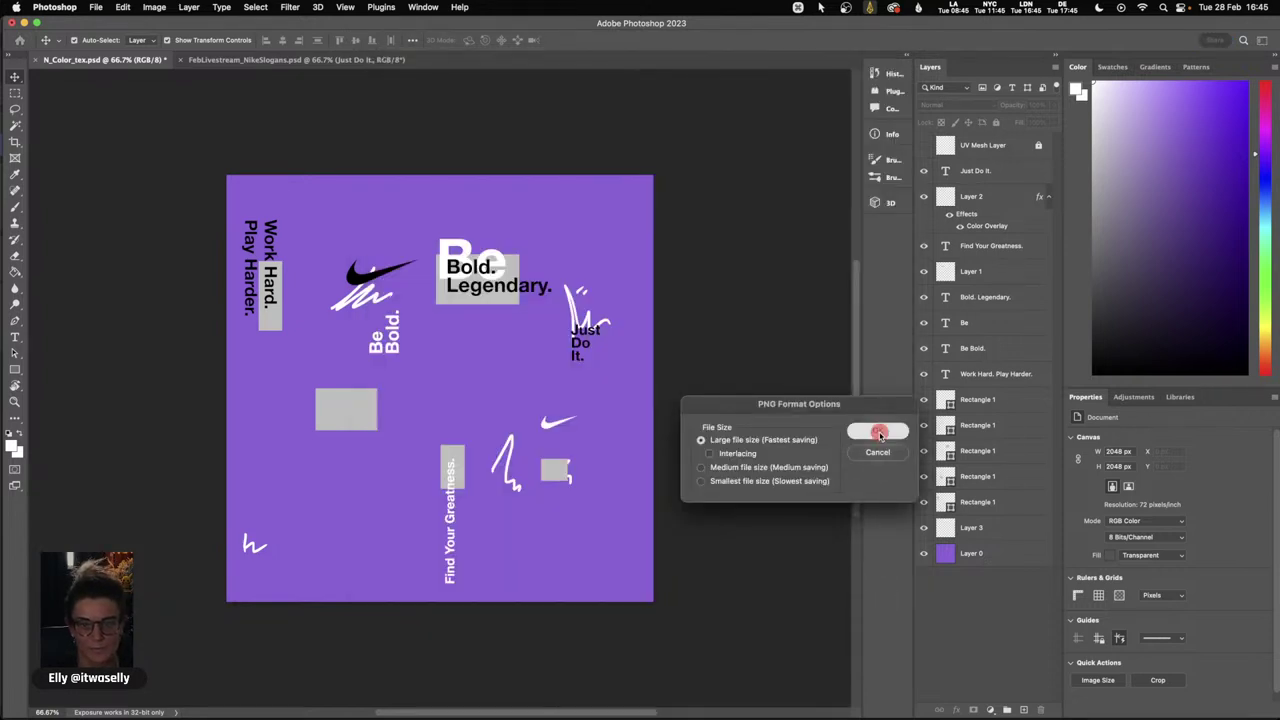
{"action": "left_click", "coordinate": [876, 434]}
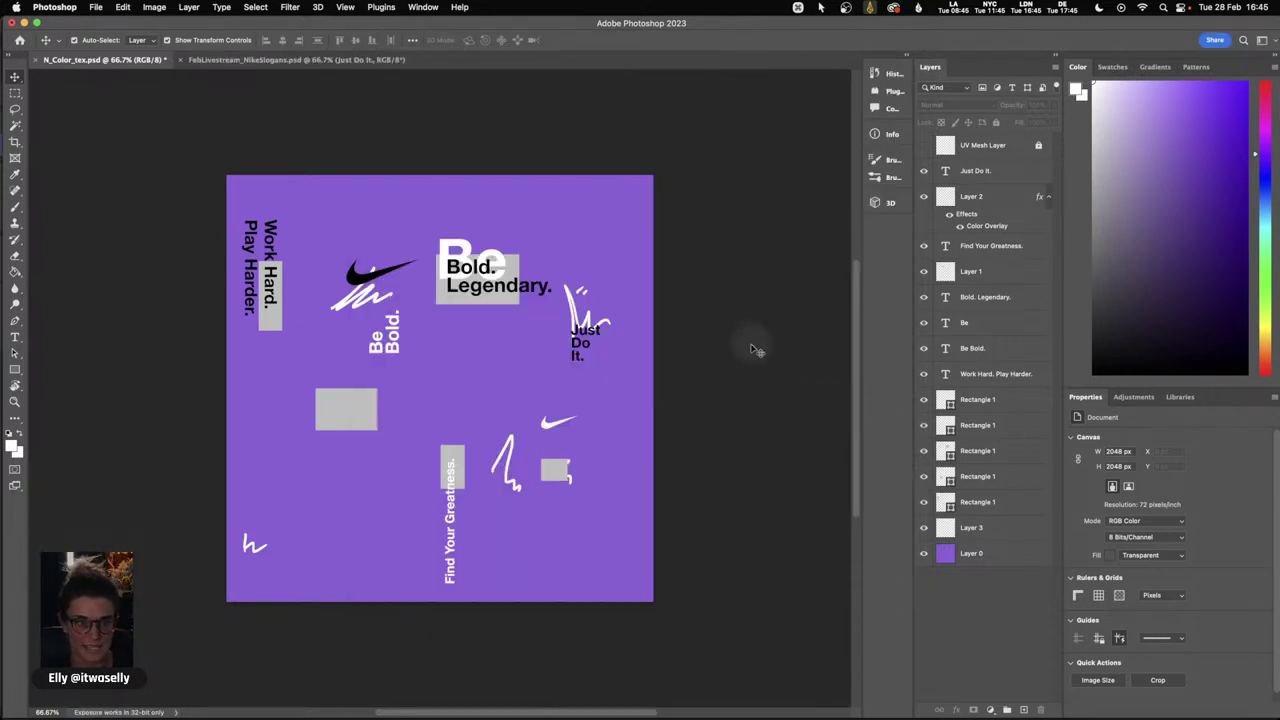
- Switch to Cinema 4D and examine the UV layouts of the E, K, I and N in the FebLivestream_UVdLetters project
{"action": "mouse_move", "coordinate": [650, 705]}
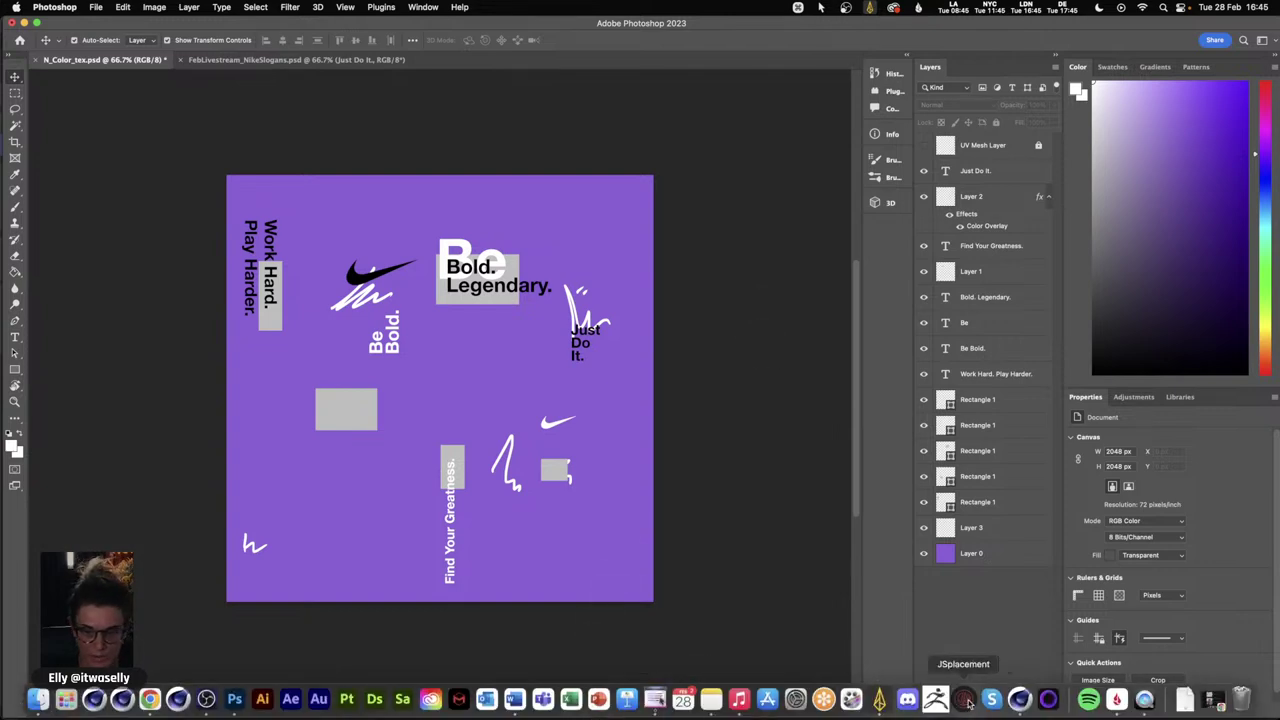
{"action": "left_click", "coordinate": [1022, 703]}
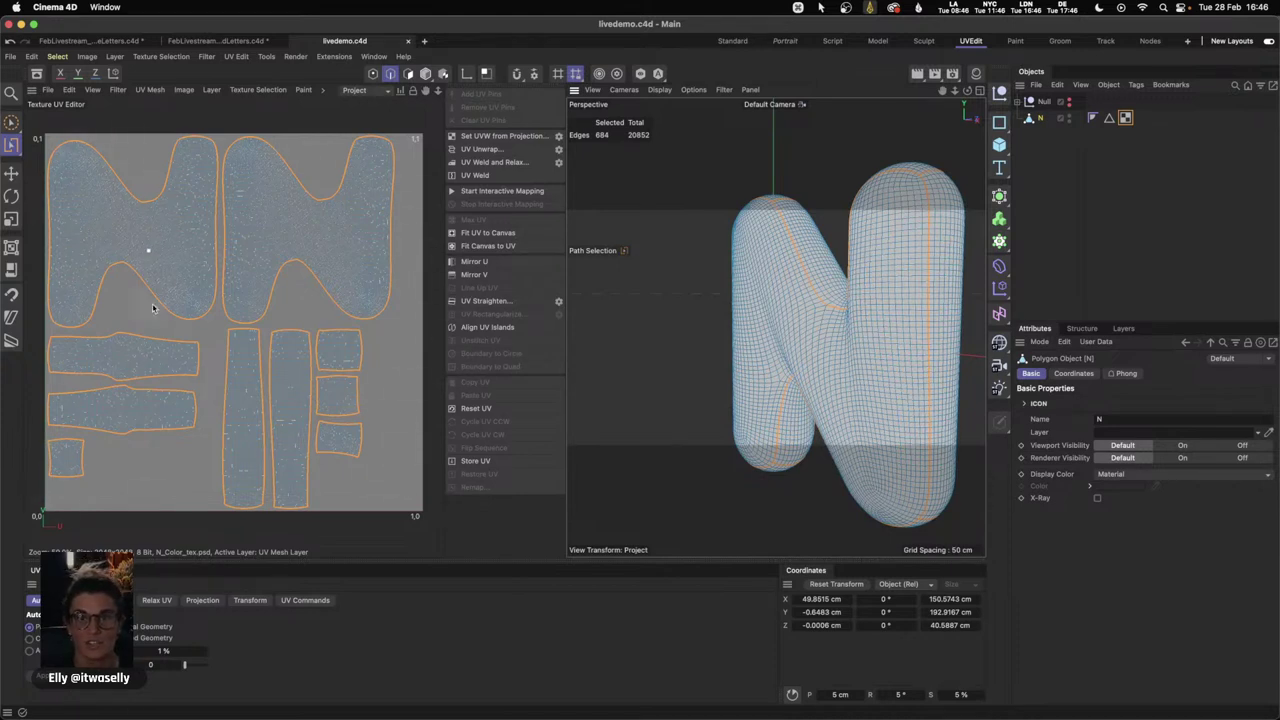
{"action": "left_click", "coordinate": [237, 41]}
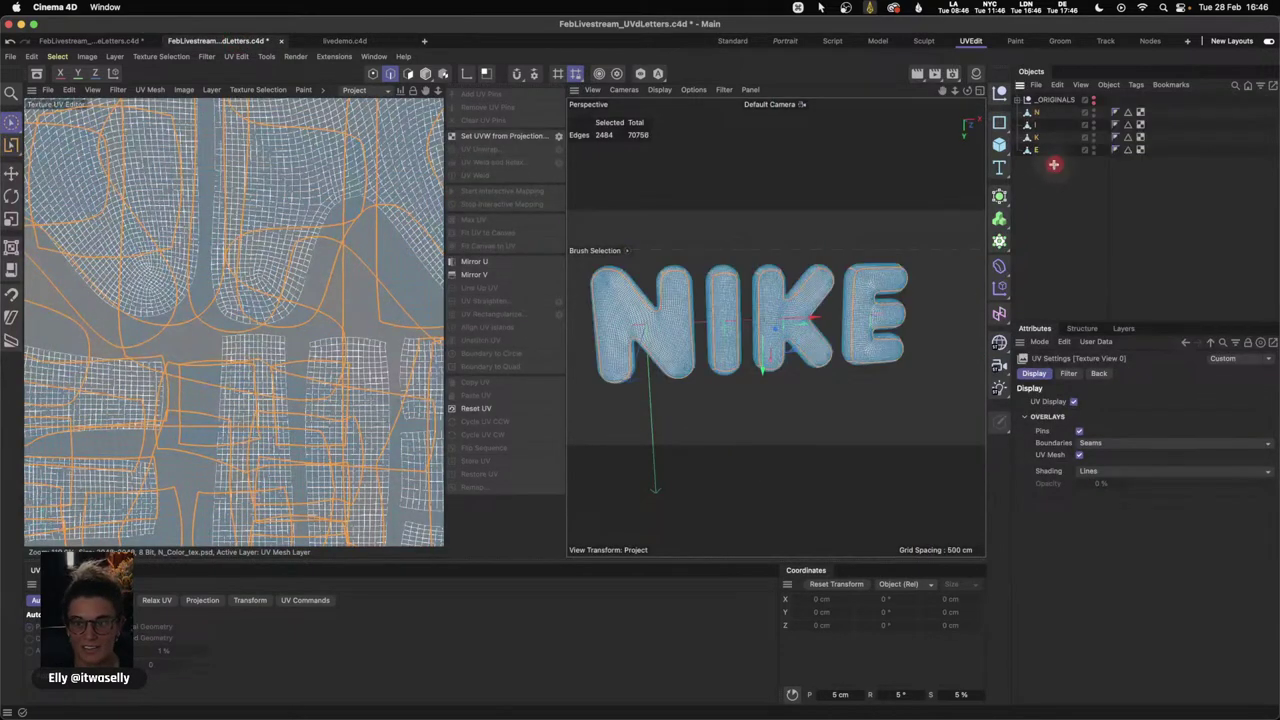
{"action": "left_click", "coordinate": [1040, 149]}
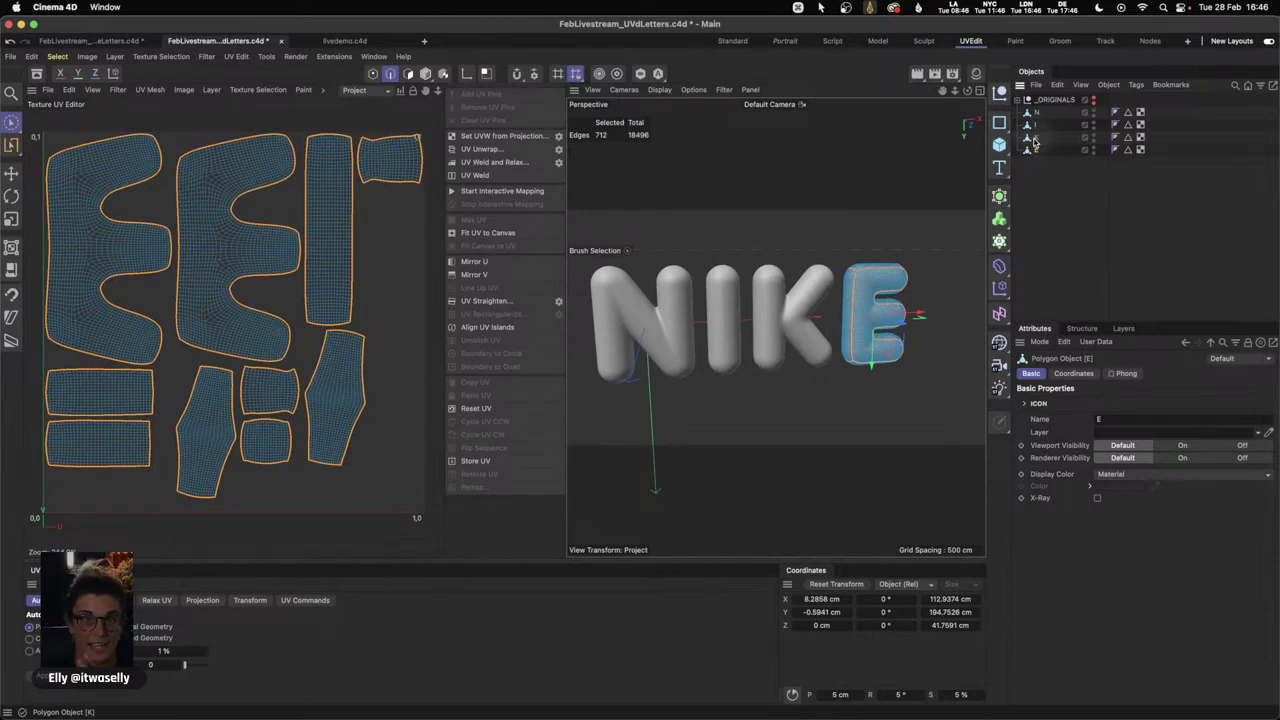
{"action": "left_click", "coordinate": [1038, 137]}
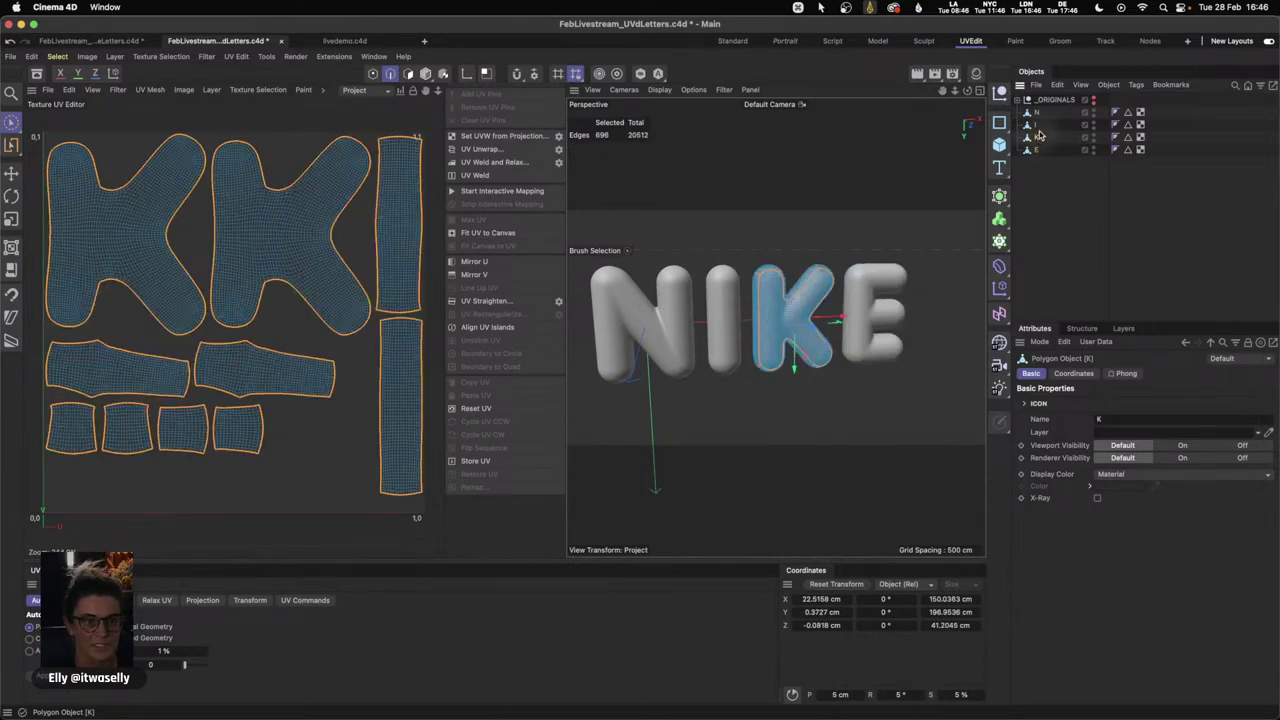
{"action": "left_click", "coordinate": [1036, 125]}
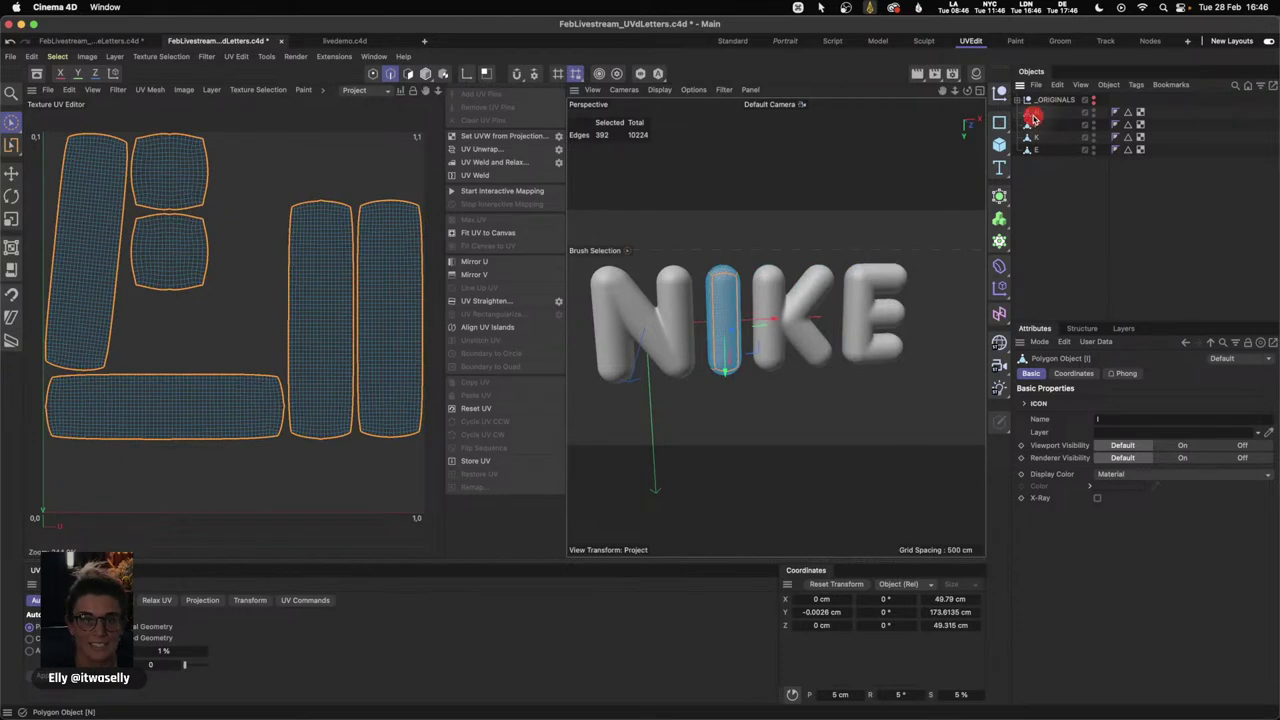
{"action": "left_click", "coordinate": [1035, 114]}
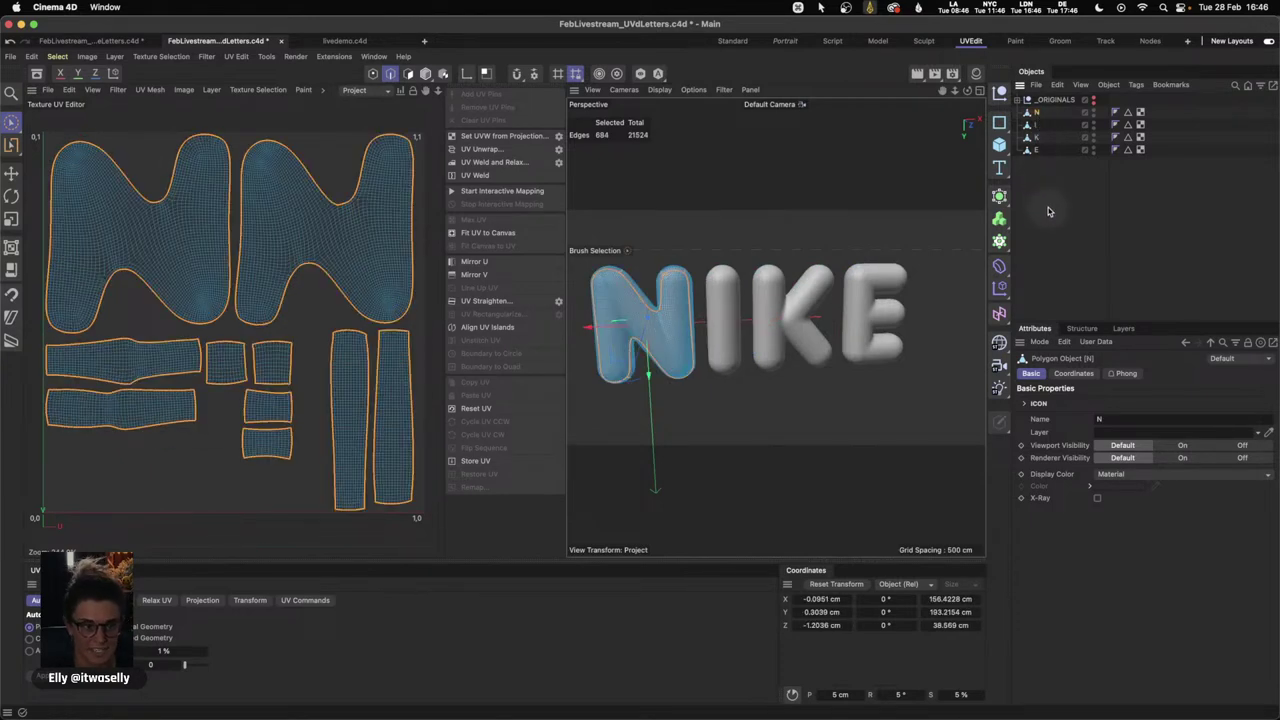
{"action": "left_click", "coordinate": [47, 89]}
{"action": "mouse_move", "coordinate": [211, 89]}
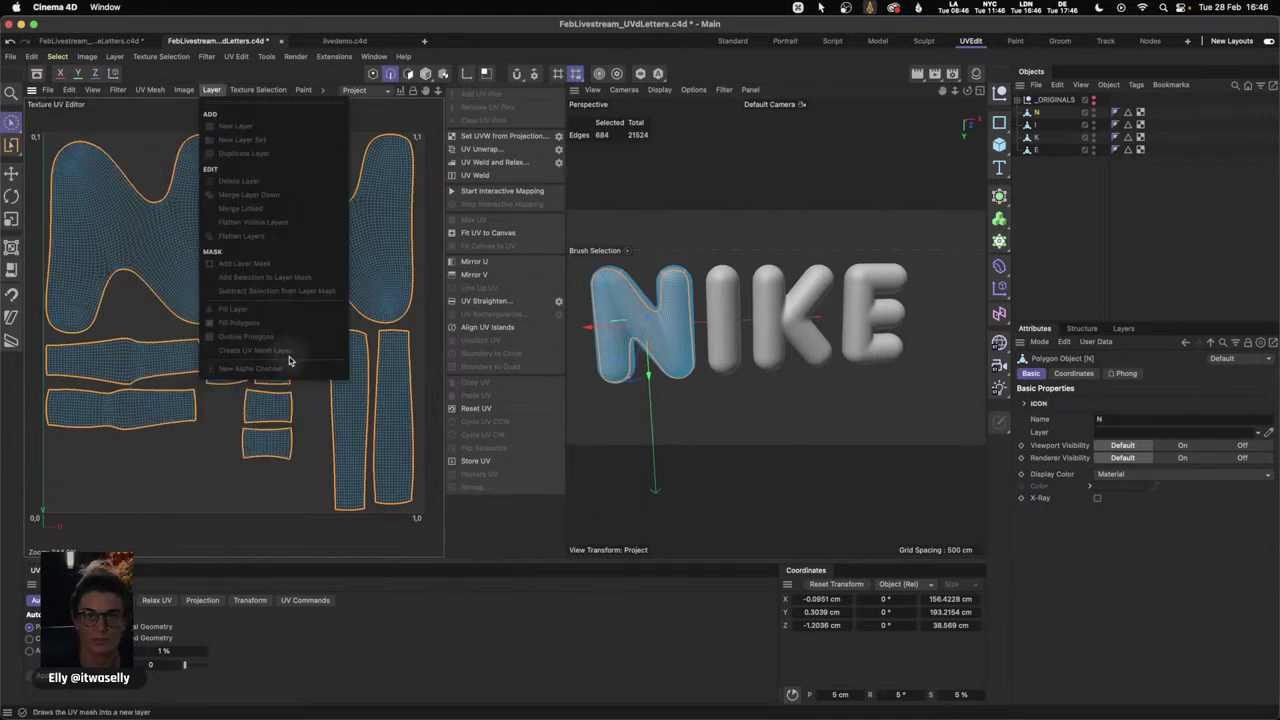
{"action": "mouse_move", "coordinate": [62, 90]}
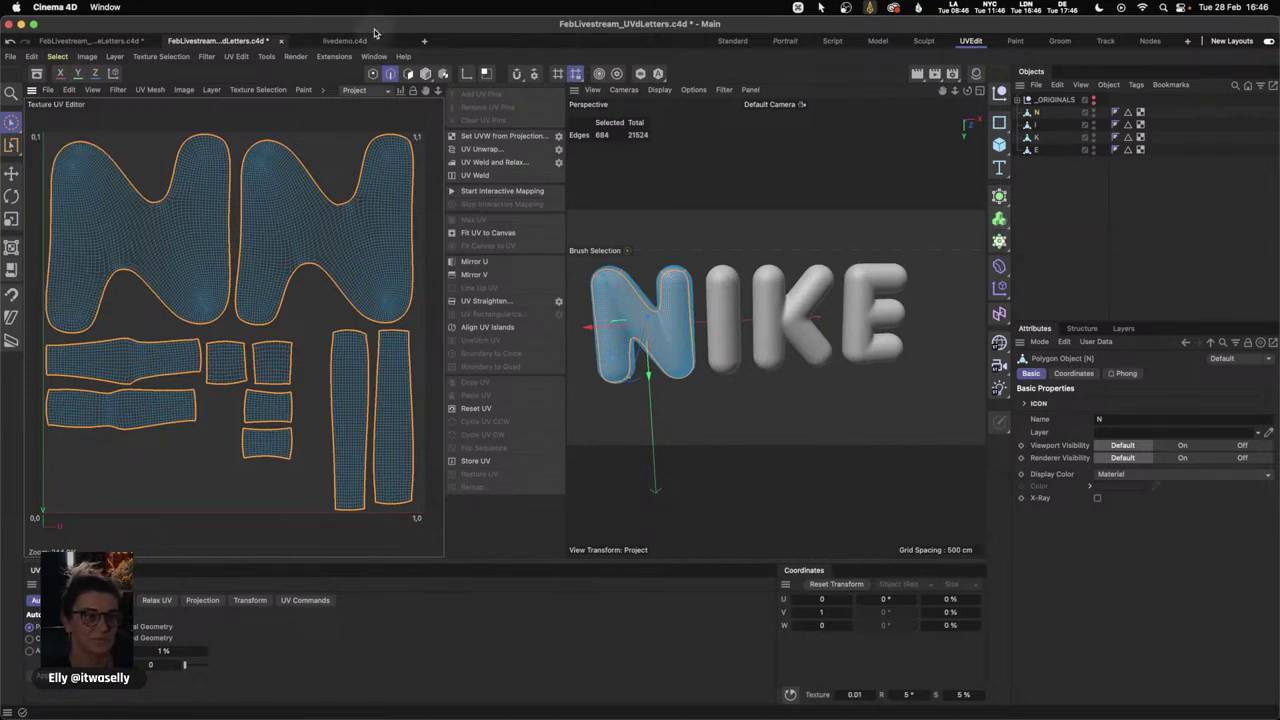
- Switch to the livedemo project, use the Standard layout, and deselect the N
{"action": "left_click", "coordinate": [345, 41]}
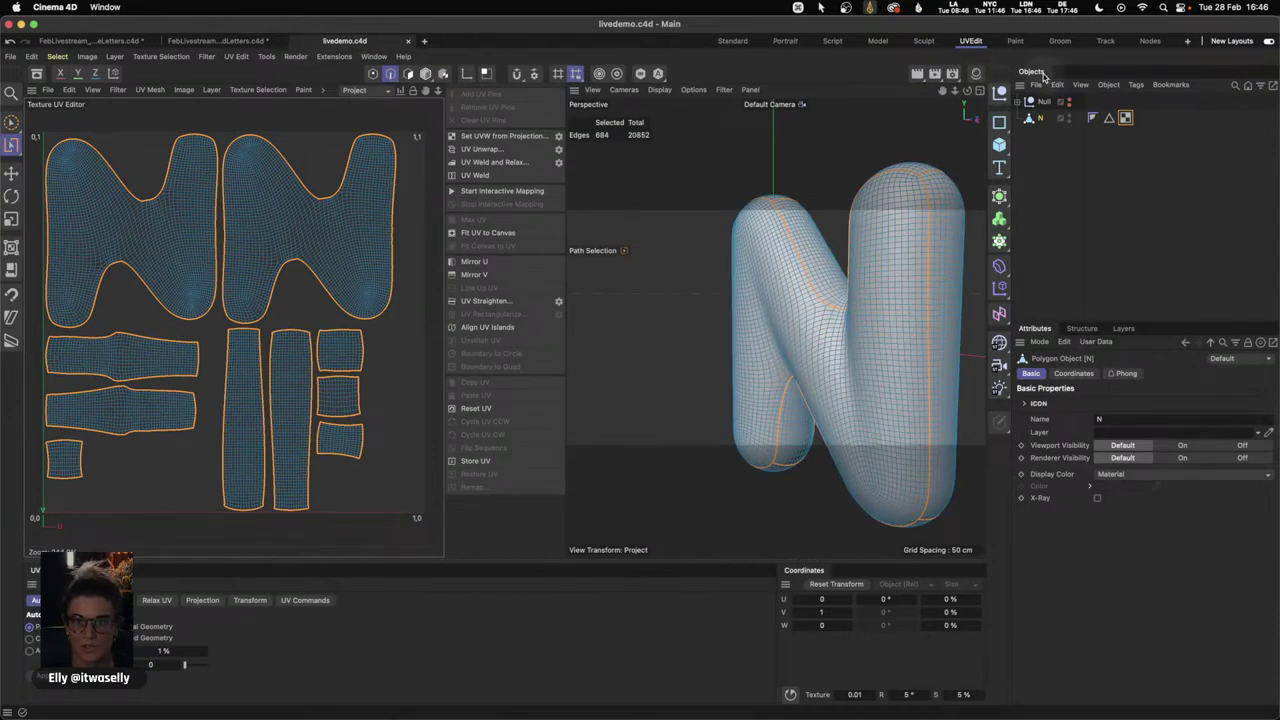
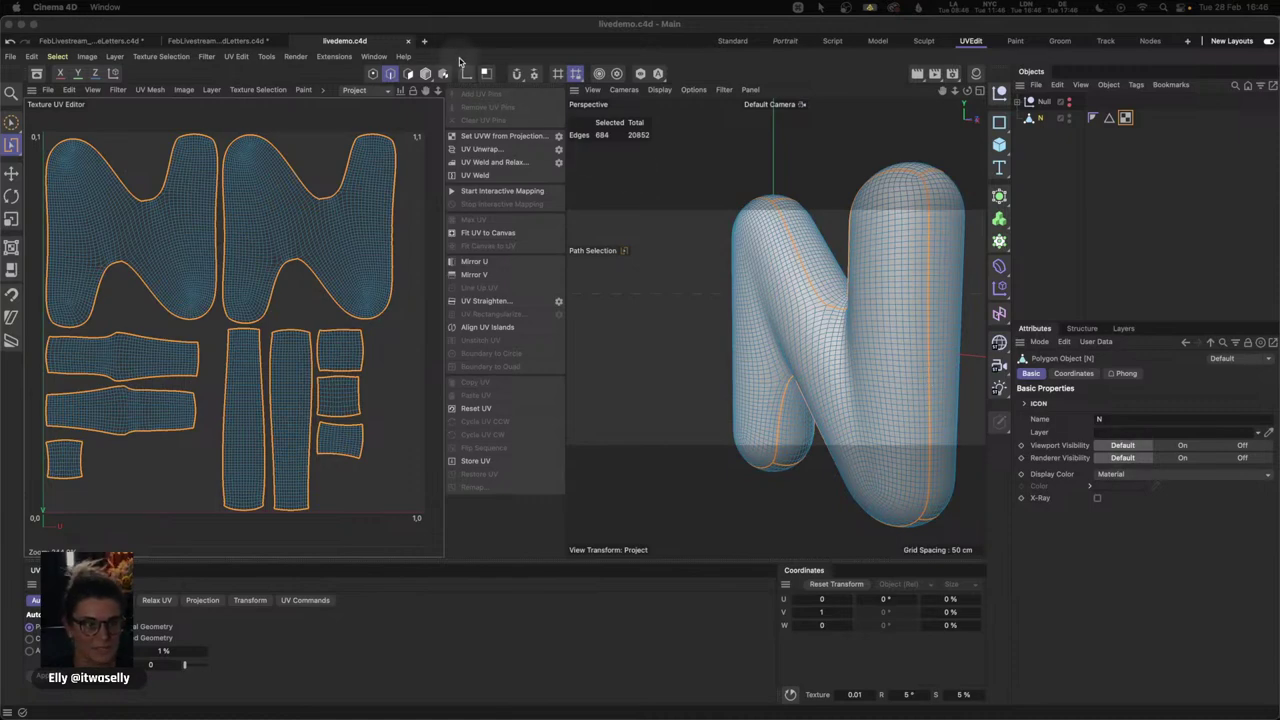
{"action": "left_click", "coordinate": [733, 42]}
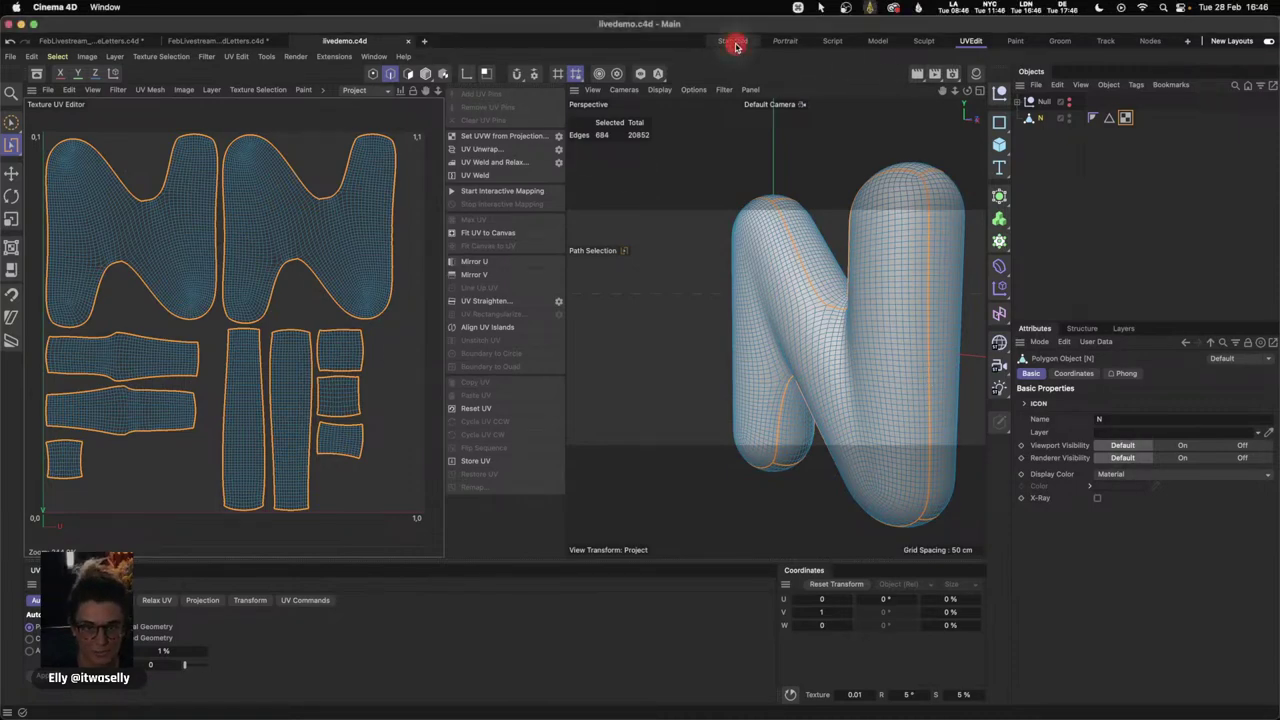
{"action": "left_click", "coordinate": [1086, 194]}
{"action": "key", "text": "2"}
{"action": "key", "text": "h"}
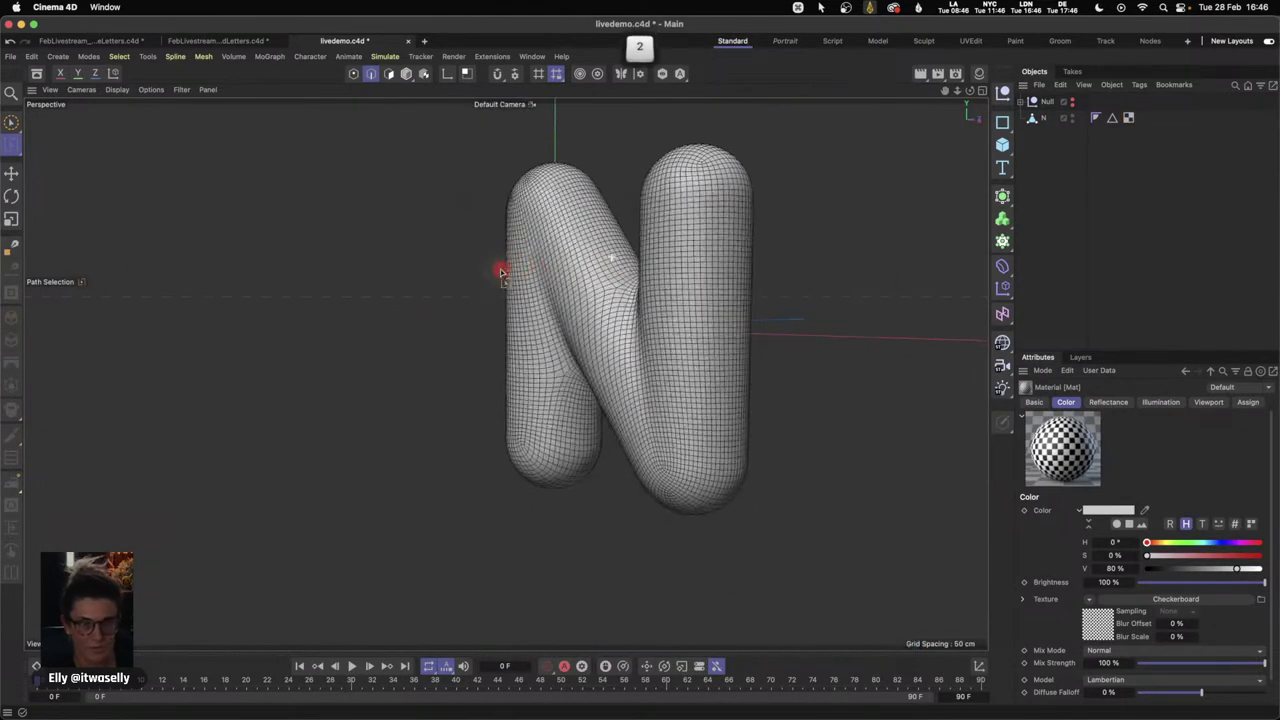
- Copy the I, K and E letters from the FebLivestream_UVdLetters project and paste them into livedemo
{"action": "left_click", "coordinate": [205, 41]}
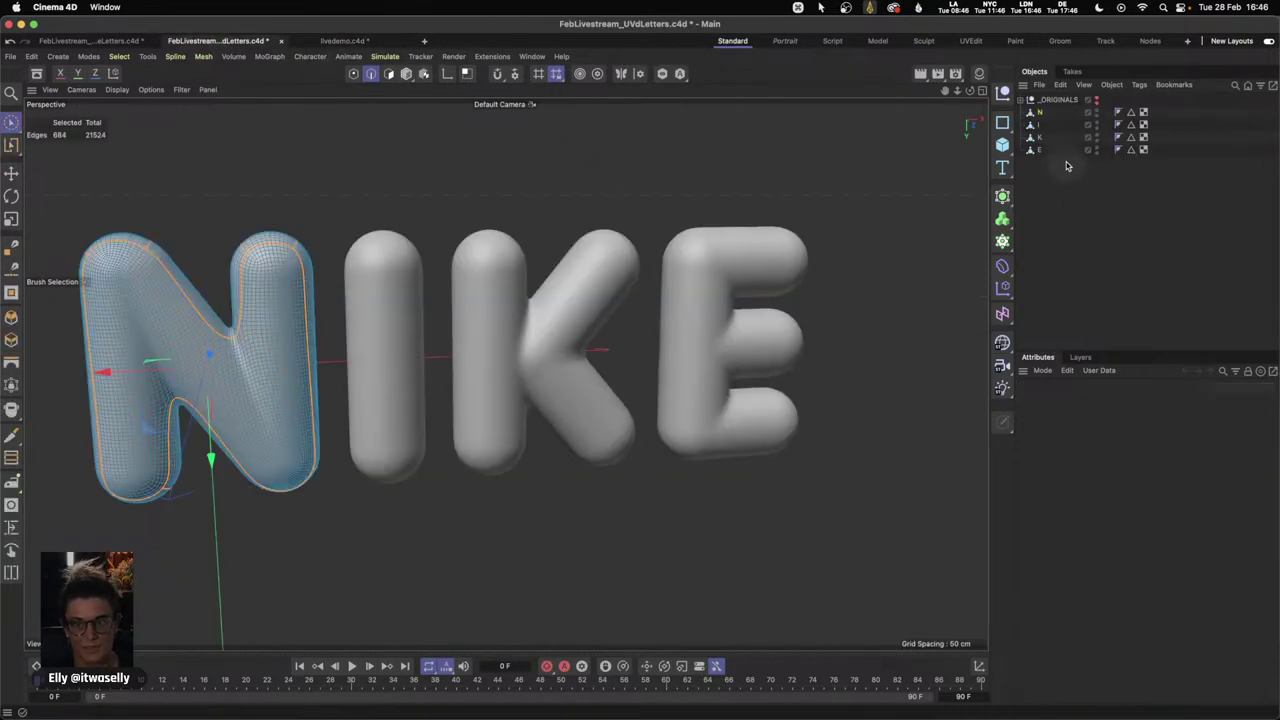
{"action": "left_click_drag", "start_coordinate": [1062, 182], "coordinate": [1036, 116]}
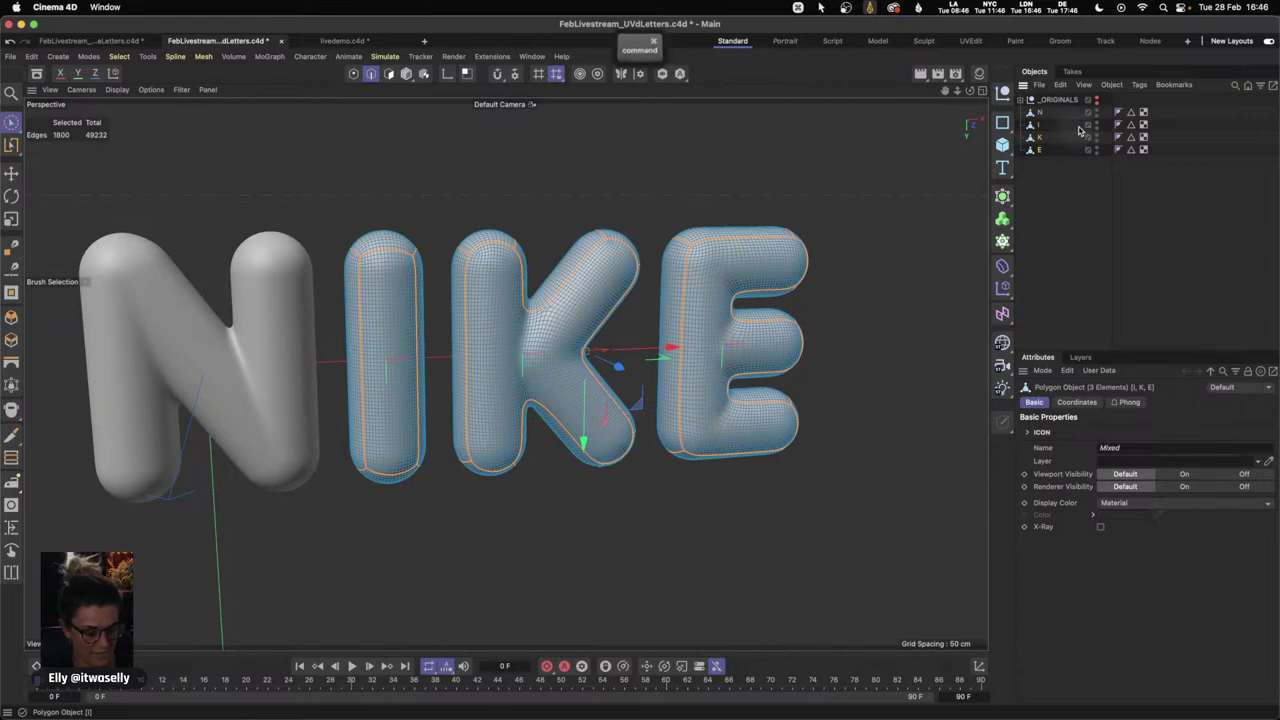
{"action": "left_click", "coordinate": [425, 44]}
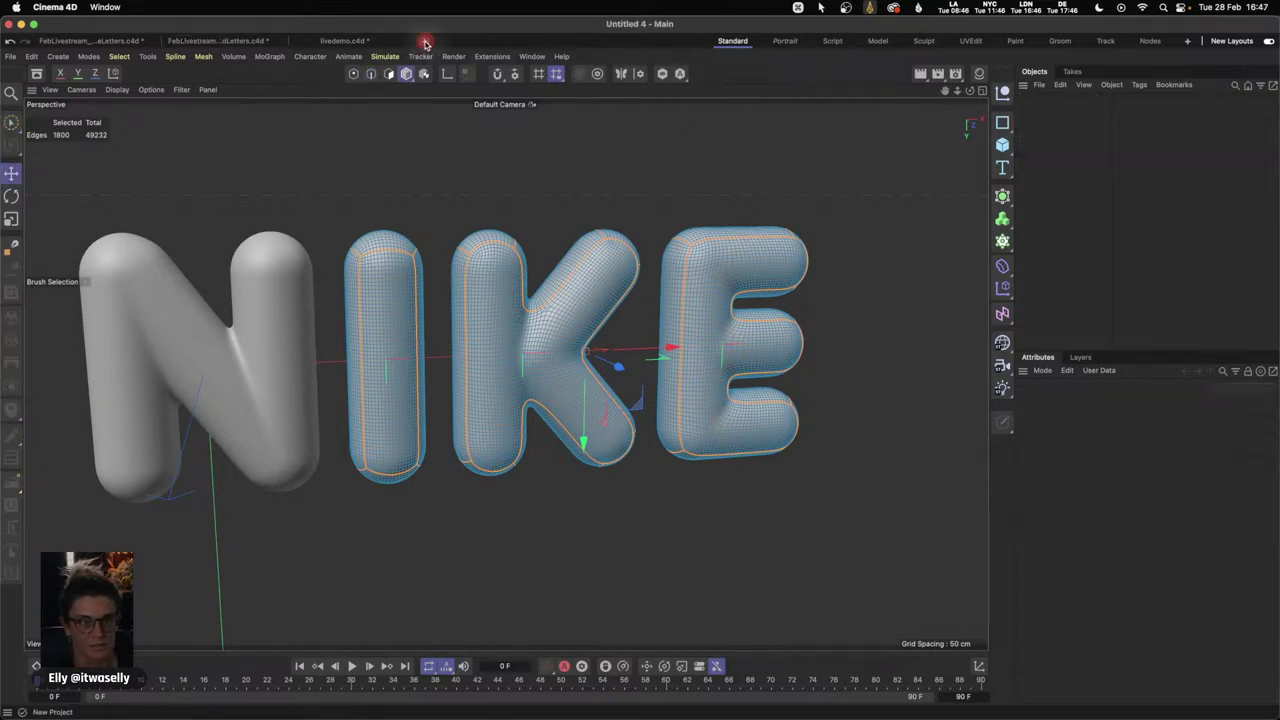
{"action": "left_click", "coordinate": [384, 44]}
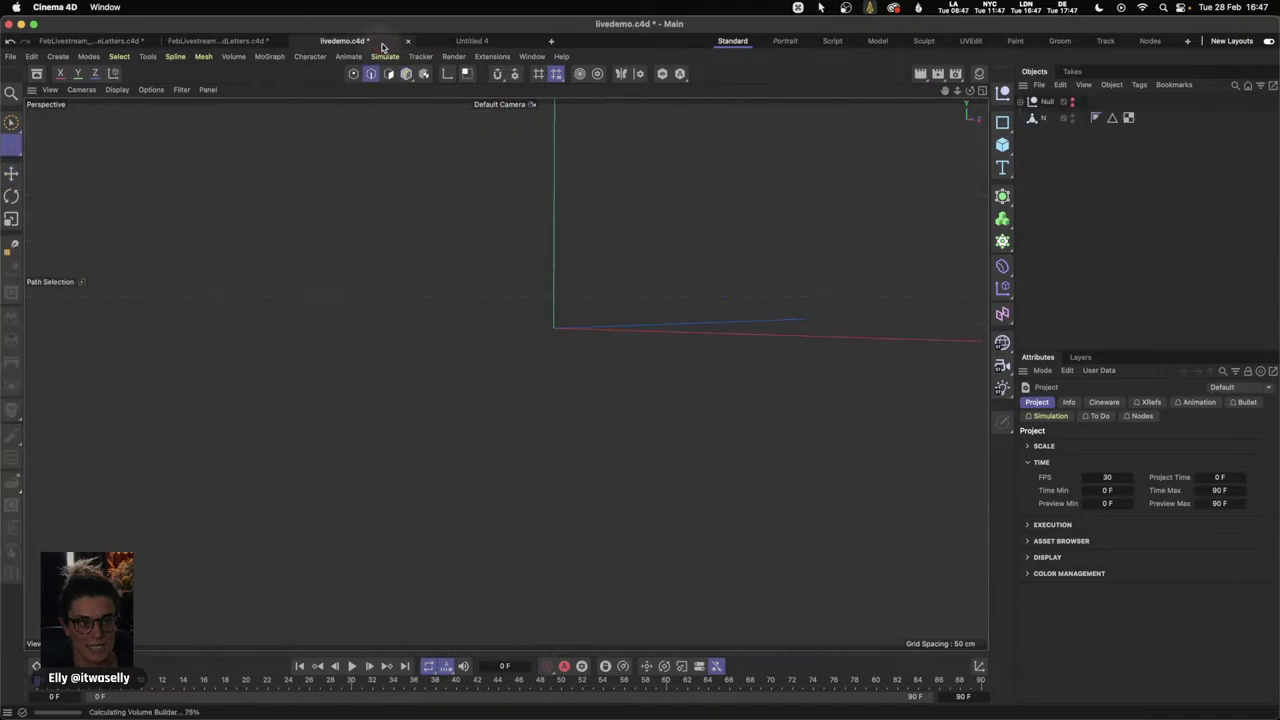
{"action": "key", "text": "super+v"}
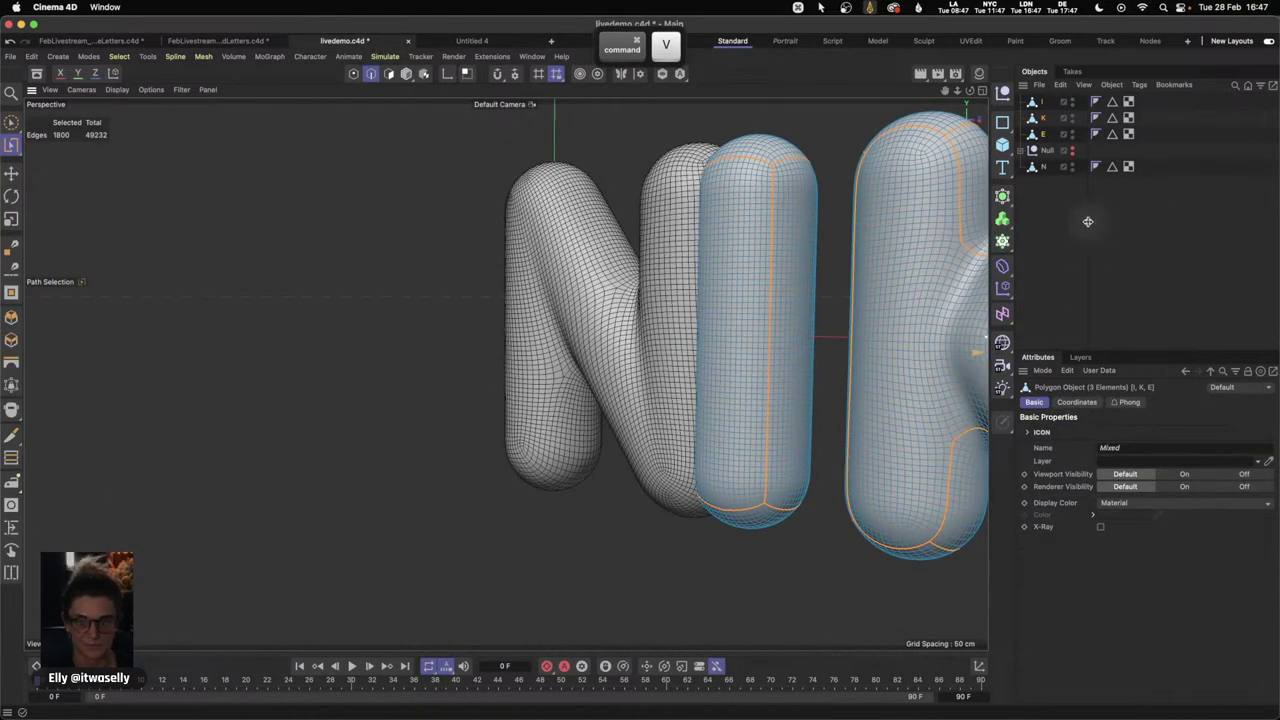
- Reorder the objects so the N sits directly above the Null, beneath the E, and clear the selection
{"action": "left_click", "coordinate": [1057, 205]}
{"action": "left_click_drag", "start_coordinate": [1042, 167], "coordinate": [1050, 150]}
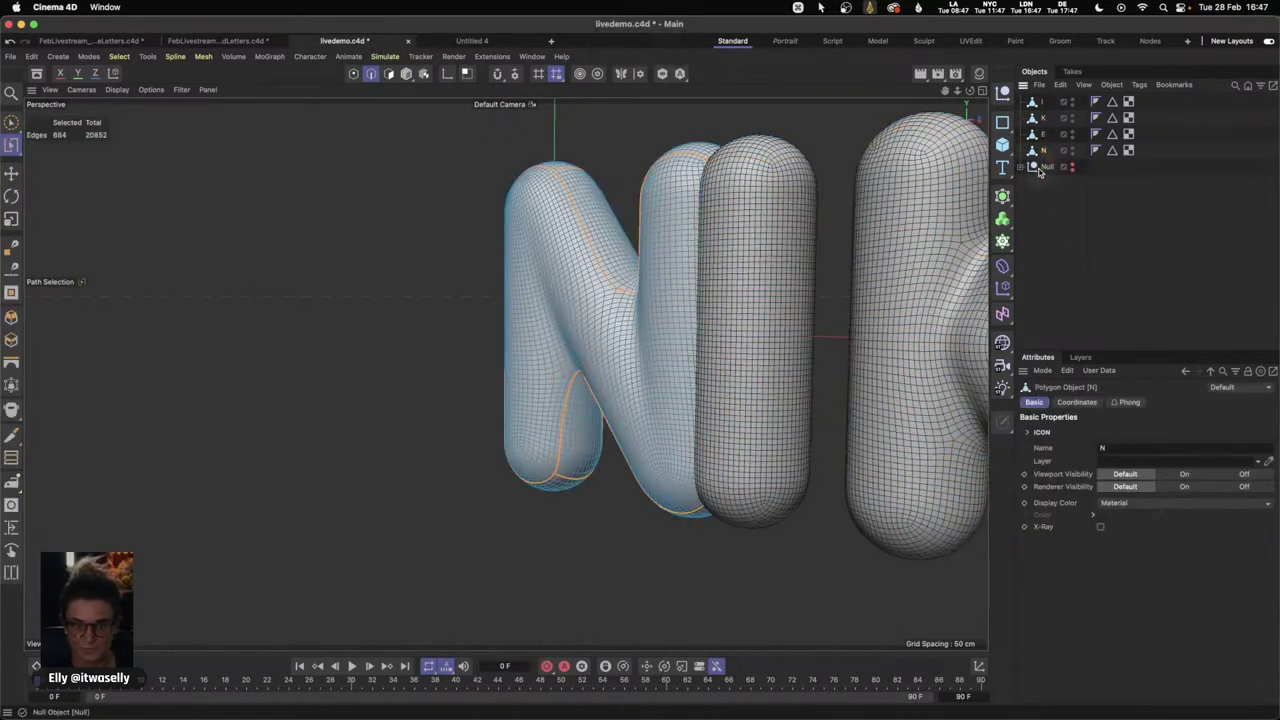
{"action": "left_click", "coordinate": [1060, 214]}
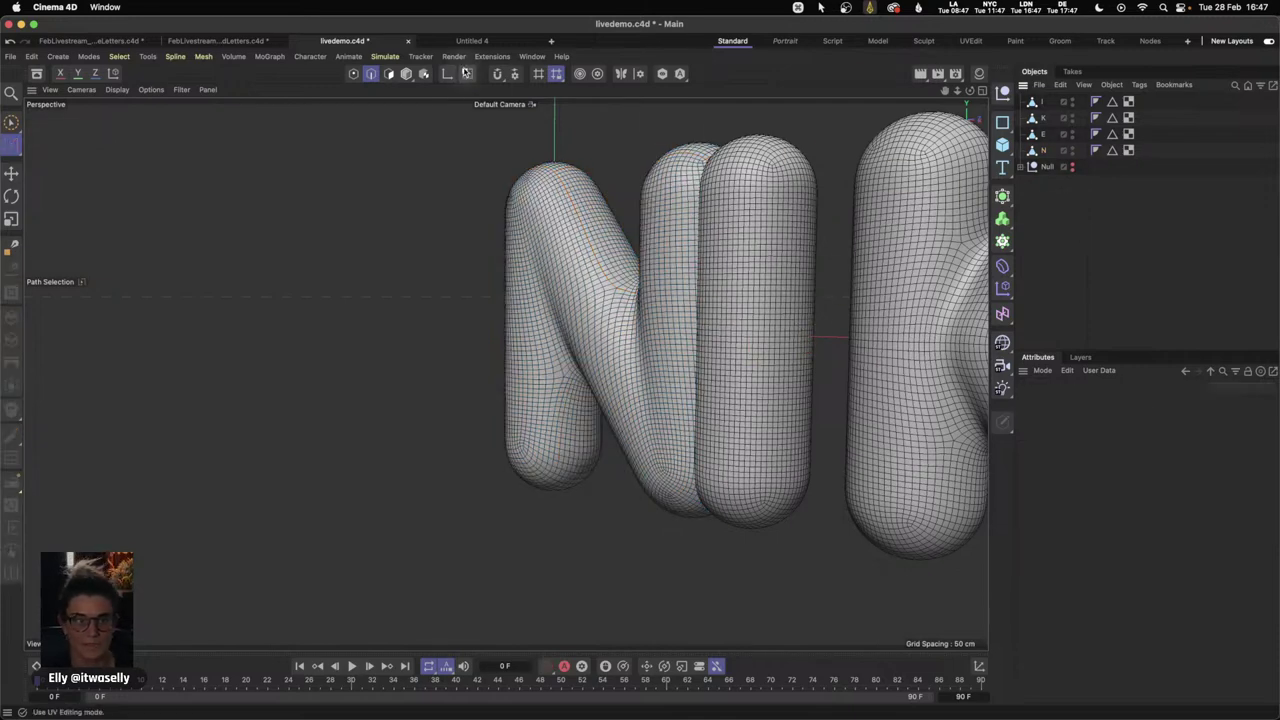
- In model mode, move the N along the X axis away from the I so the letters spell NIKE without overlapping
{"action": "left_click", "coordinate": [406, 73]}
{"action": "left_click_drag", "start_coordinate": [754, 331], "coordinate": [712, 338]}
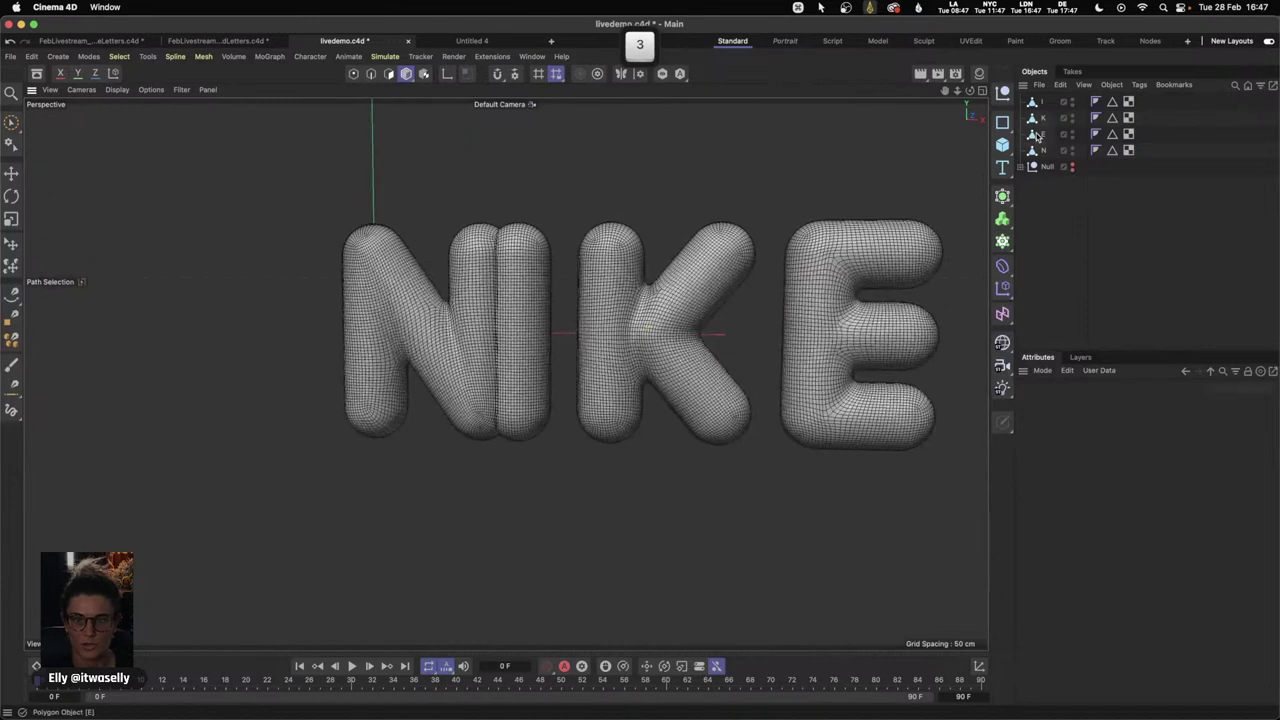
{"action": "left_click", "coordinate": [1044, 150]}
{"action": "key", "text": "e"}
{"action": "left_click_drag", "start_coordinate": [467, 331], "coordinate": [411, 331]}
{"action": "mouse_move", "coordinate": [655, 467]}
{"action": "left_mouse_down"}
{"action": "mouse_move", "coordinate": [680, 469]}
{"action": "mouse_move", "coordinate": [626, 489]}
{"action": "mouse_move", "coordinate": [656, 485]}
{"action": "left_mouse_up"}
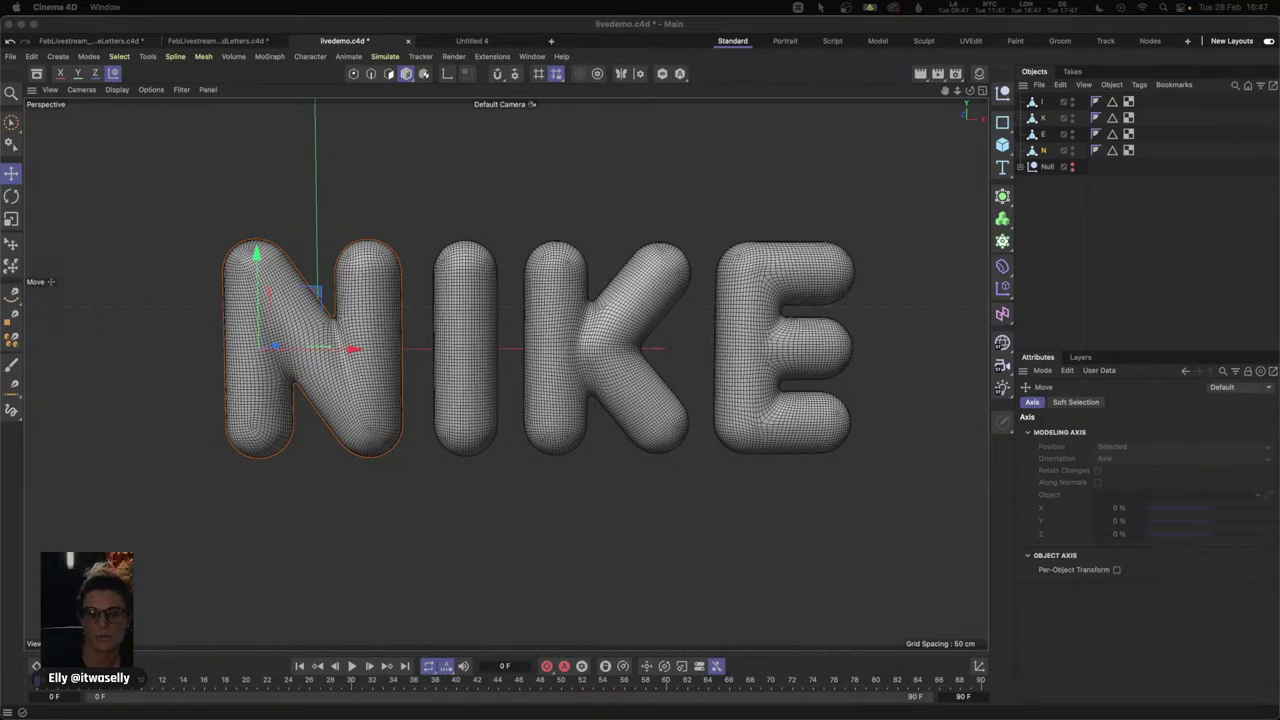
- Play the NikeBalloonType2.mp4 reference animation in QuickTime Player from the start, then minimize it
{"action": "mouse_move", "coordinate": [1097, 712]}
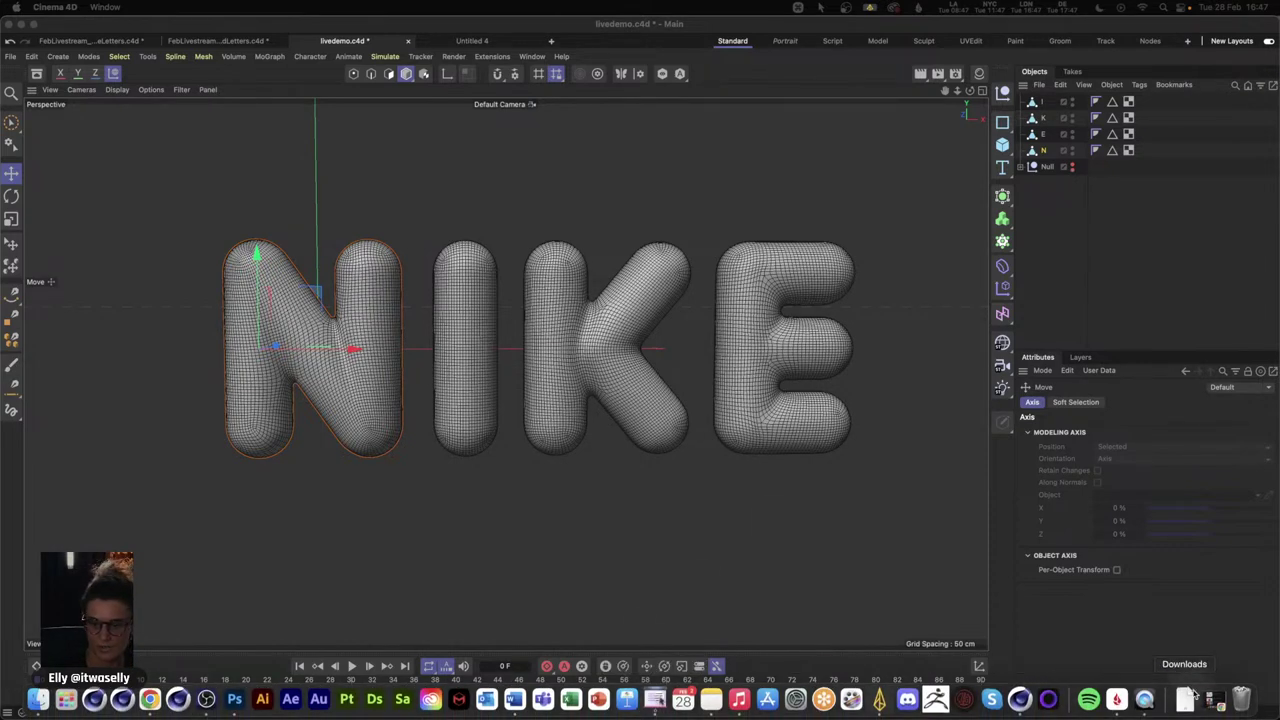
{"action": "left_click", "coordinate": [1143, 699]}
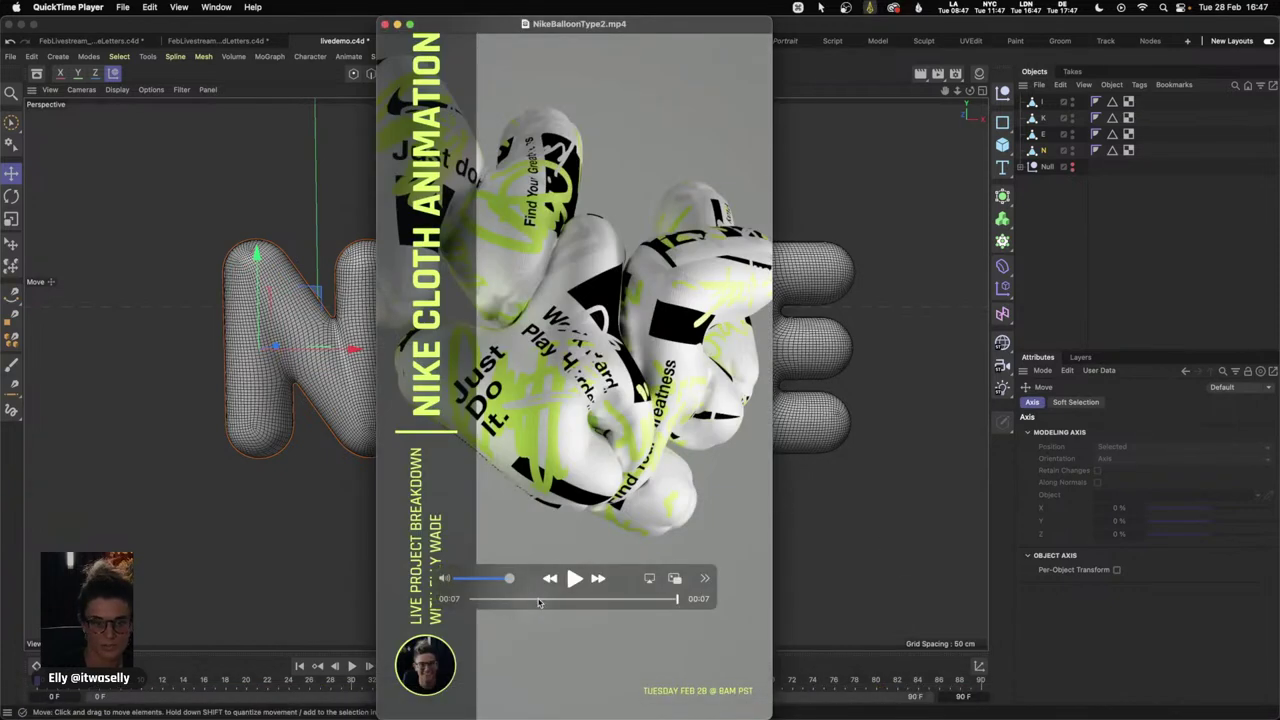
{"action": "left_click_drag", "start_coordinate": [538, 602], "coordinate": [471, 598]}
{"action": "left_click", "coordinate": [575, 578]}
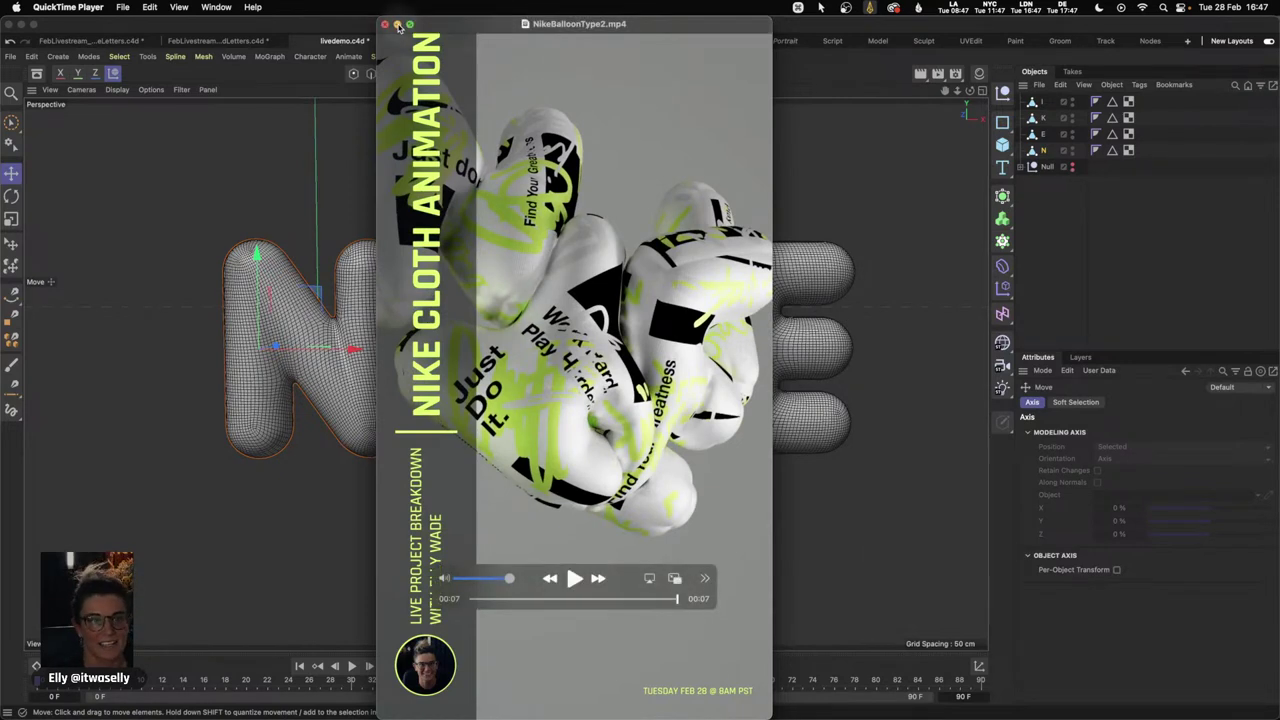
{"action": "left_click", "coordinate": [401, 25]}
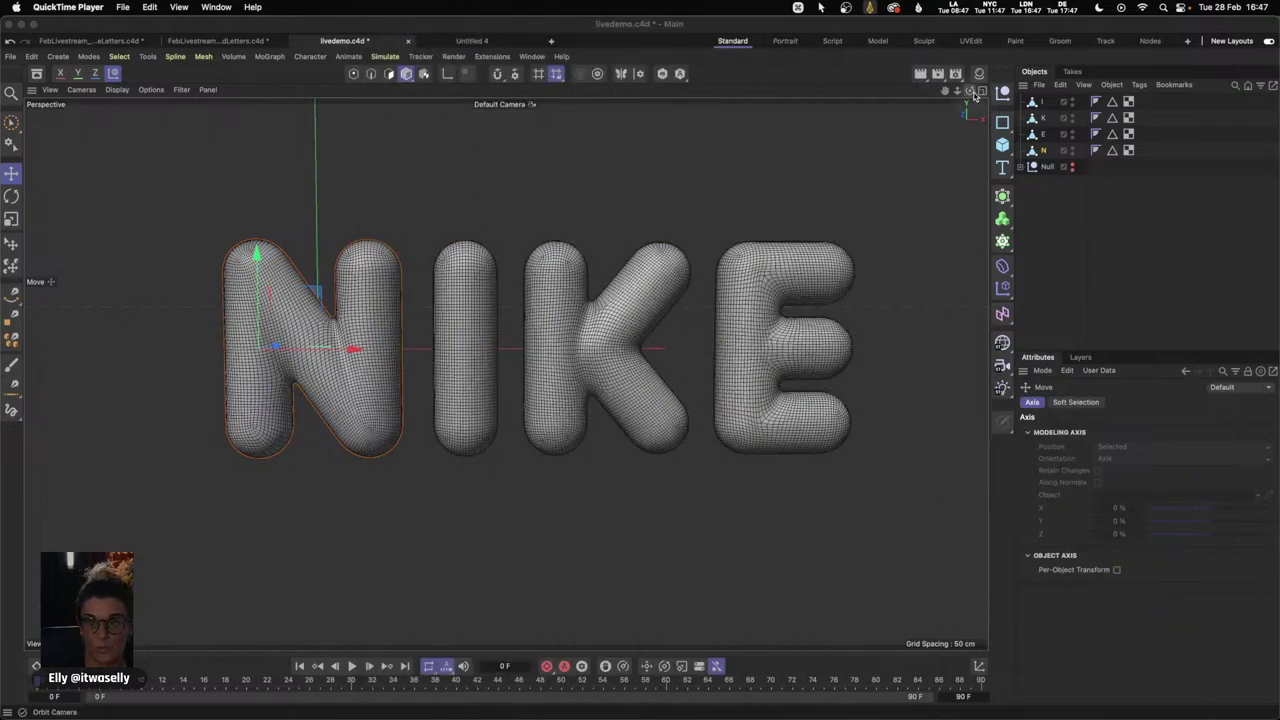
- In the front view, rearrange the letters into two rows, placing the K and E below the N and I
{"action": "left_click", "coordinate": [980, 90]}
{"action": "left_click", "coordinate": [981, 374]}
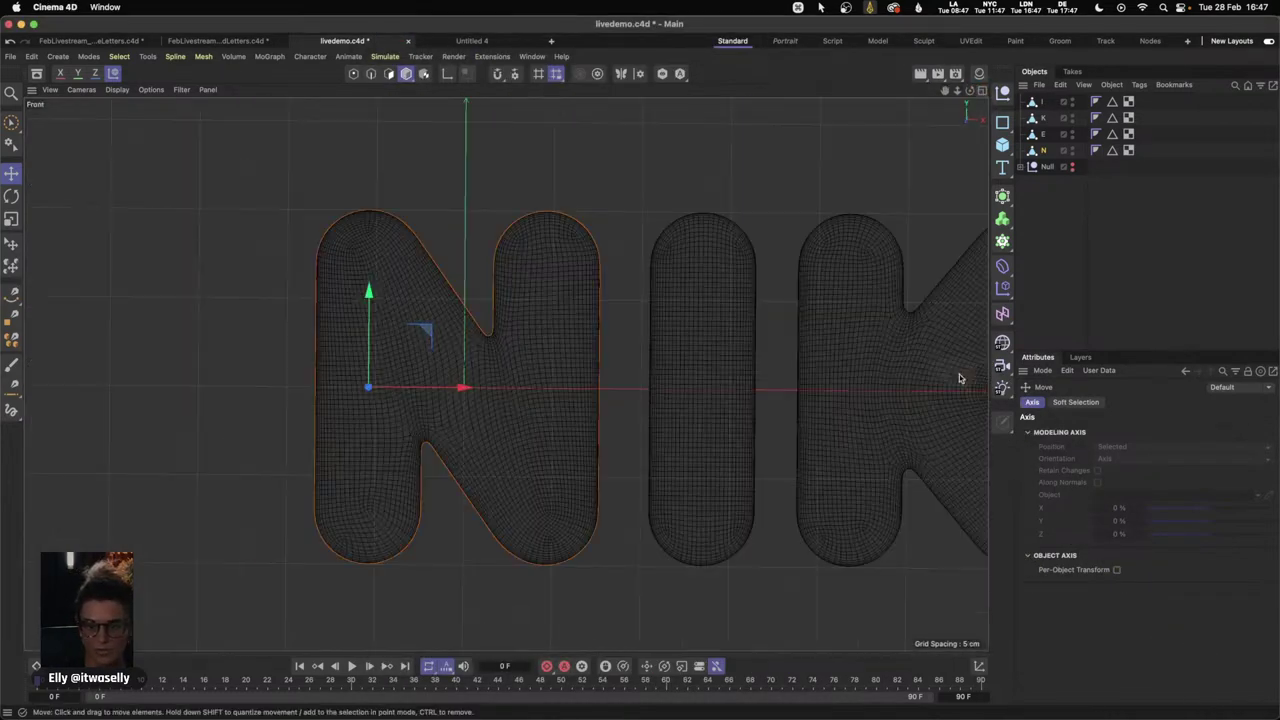
{"action": "left_click_drag", "start_coordinate": [794, 400], "coordinate": [499, 284]}
{"action": "left_click", "coordinate": [580, 390]}
{"action": "left_click_drag", "start_coordinate": [625, 340], "coordinate": [631, 297]}
{"action": "left_click", "coordinate": [650, 395]}
{"action": "left_click_drag", "start_coordinate": [693, 394], "coordinate": [514, 428]}
{"action": "left_click", "coordinate": [737, 393]}
{"action": "left_click_drag", "start_coordinate": [737, 393], "coordinate": [607, 461]}
- Fine-tune the positions of the I and the N in the upper row
{"action": "left_click", "coordinate": [593, 350]}
{"action": "left_click_drag", "start_coordinate": [628, 286], "coordinate": [631, 289]}
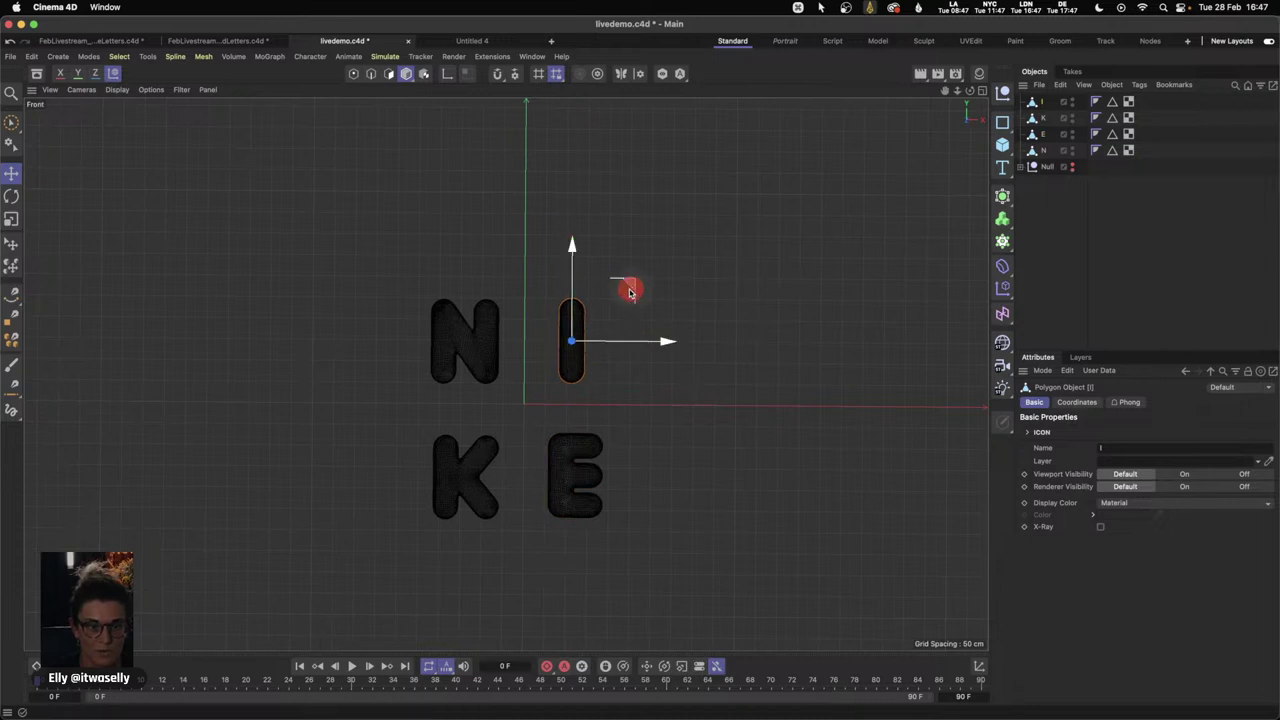
{"action": "left_click", "coordinate": [486, 337]}
{"action": "left_click_drag", "start_coordinate": [500, 286], "coordinate": [498, 283]}
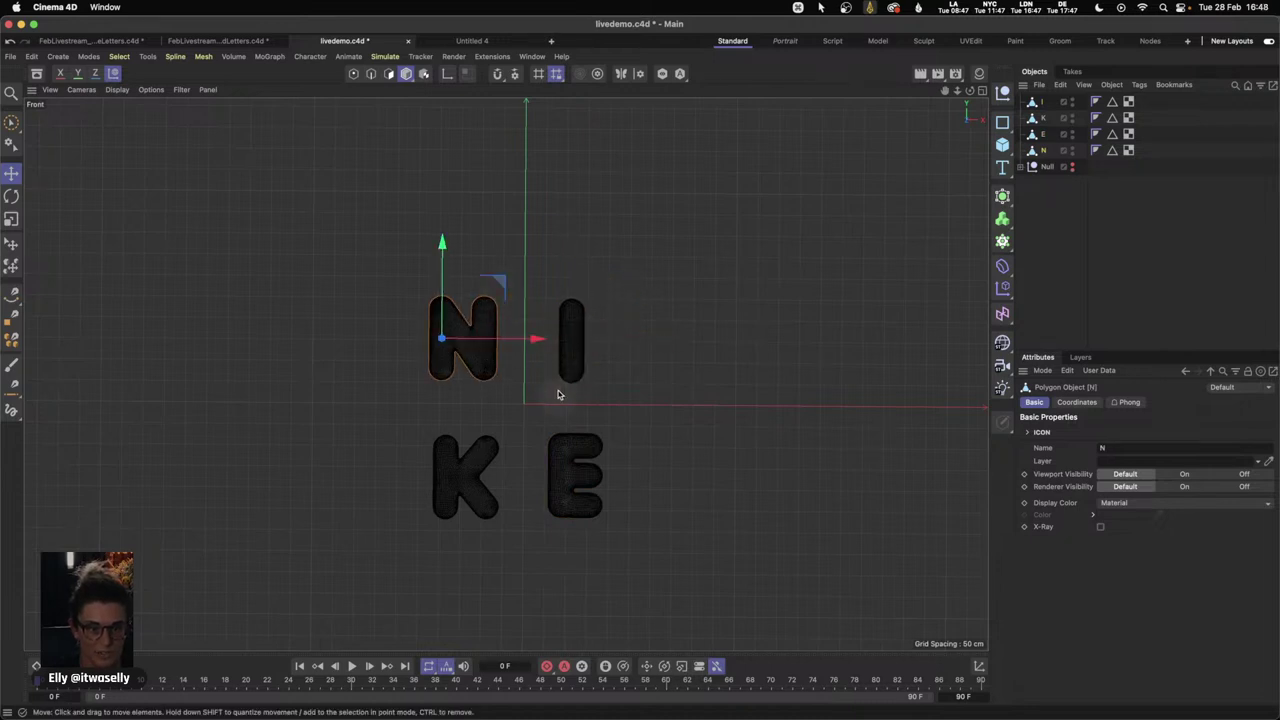
- Return to the perspective view with all four letters deselected and save the livedemo project
{"action": "left_click", "coordinate": [982, 90]}
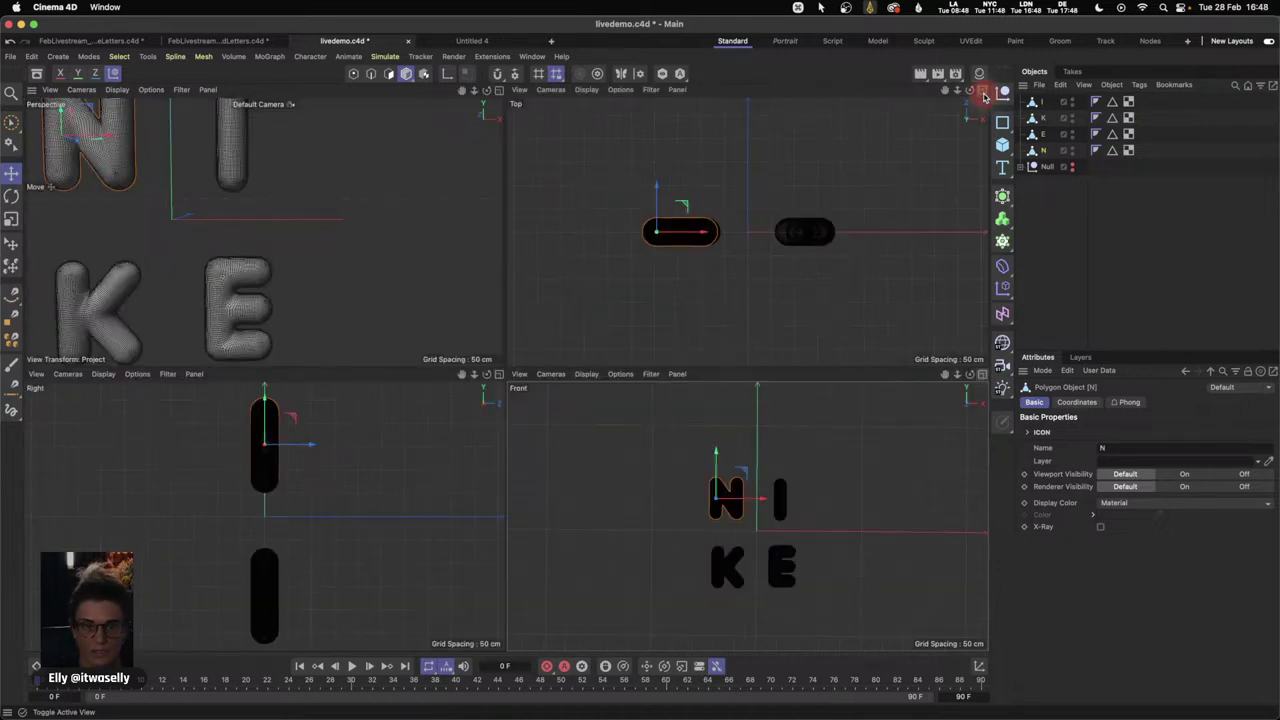
{"action": "left_click", "coordinate": [500, 90]}
{"action": "left_click", "coordinate": [509, 377]}
{"action": "key", "text": "2"}
{"action": "left_click_drag", "start_coordinate": [509, 377], "coordinate": [612, 373]}
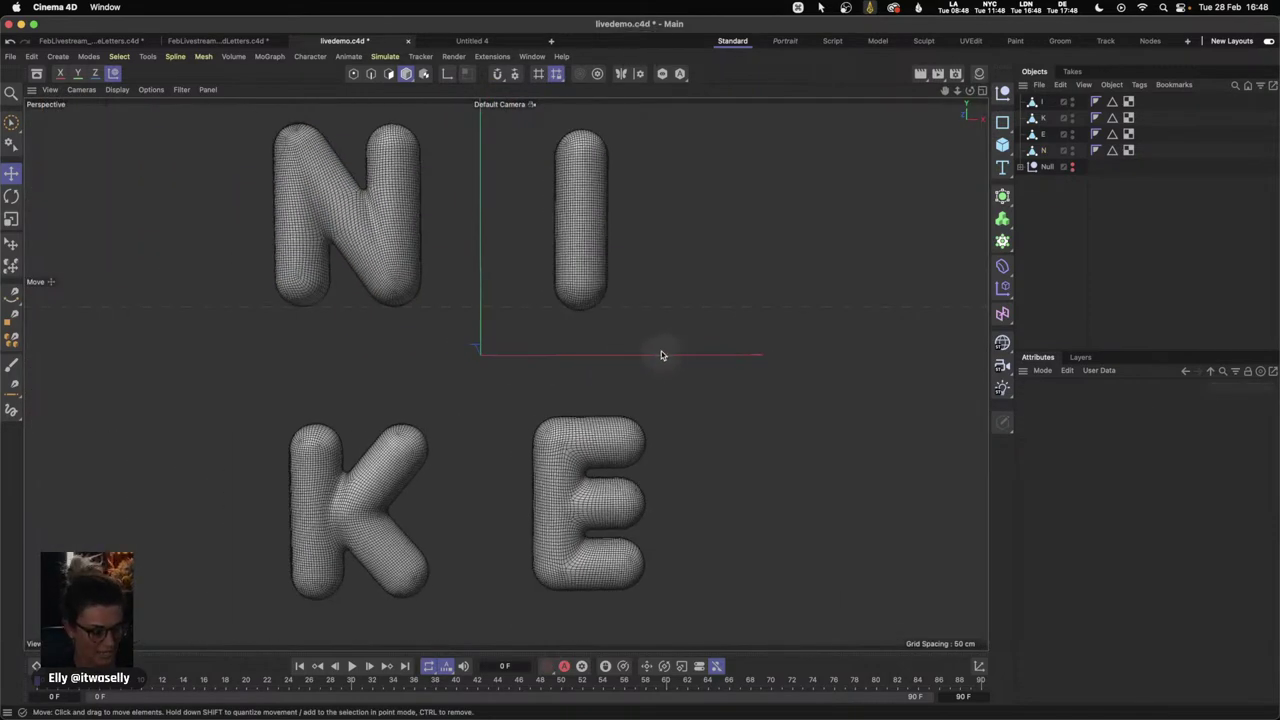
{"action": "key", "text": "super+s"}
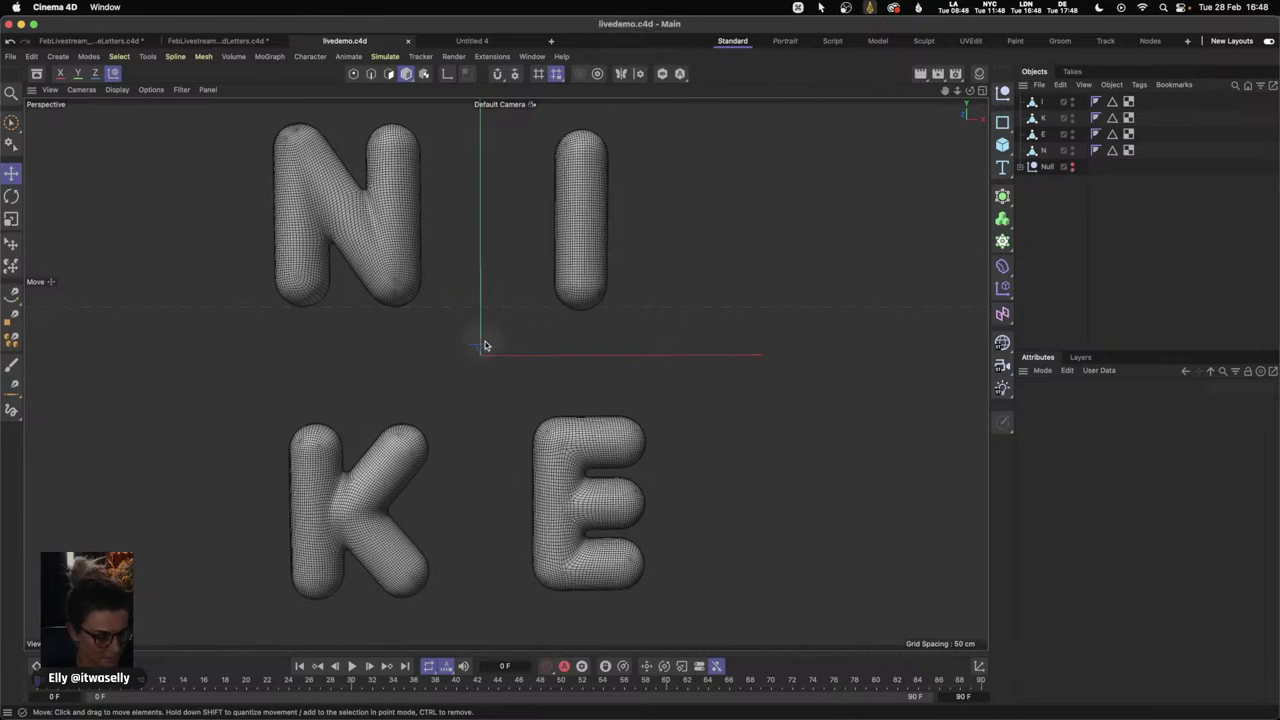
- Display the letters with Gouraud shading, without the wireframe lines
{"action": "key", "text": "n"}
{"action": "key", "text": "a"}
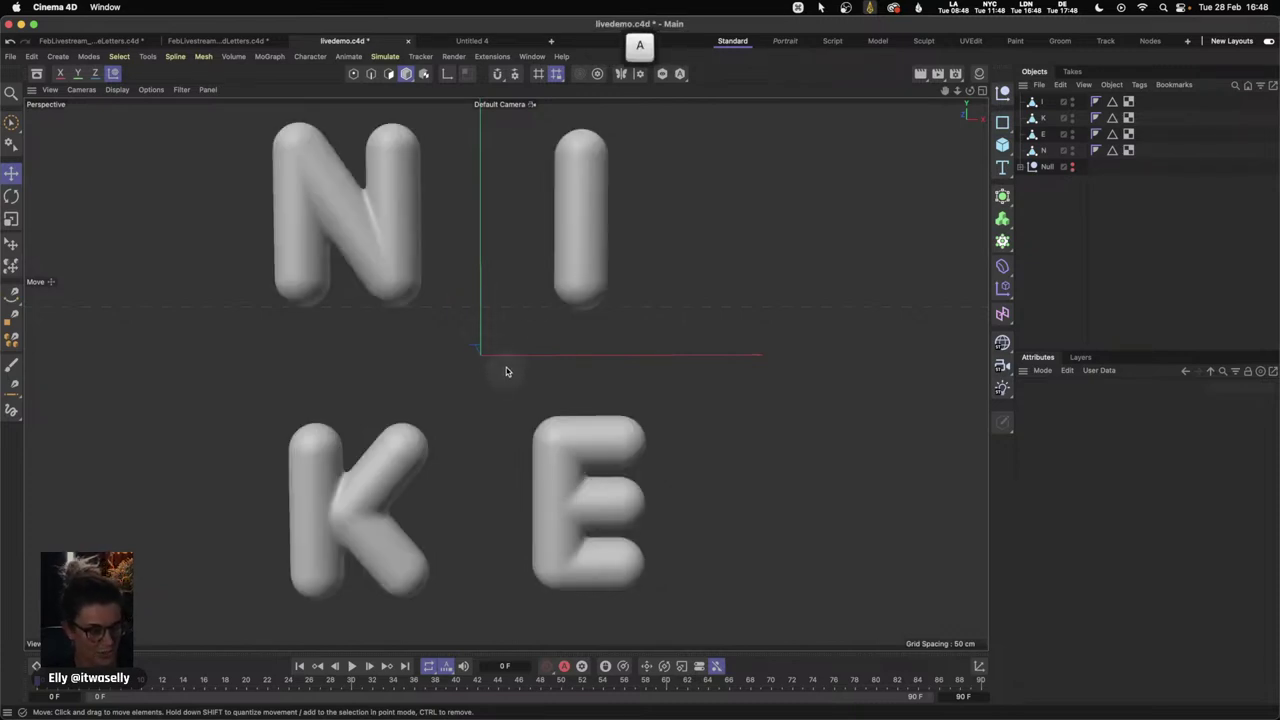
{"action": "key", "text": "2"}
{"action": "left_click_drag", "start_coordinate": [523, 391], "coordinate": [577, 389]}
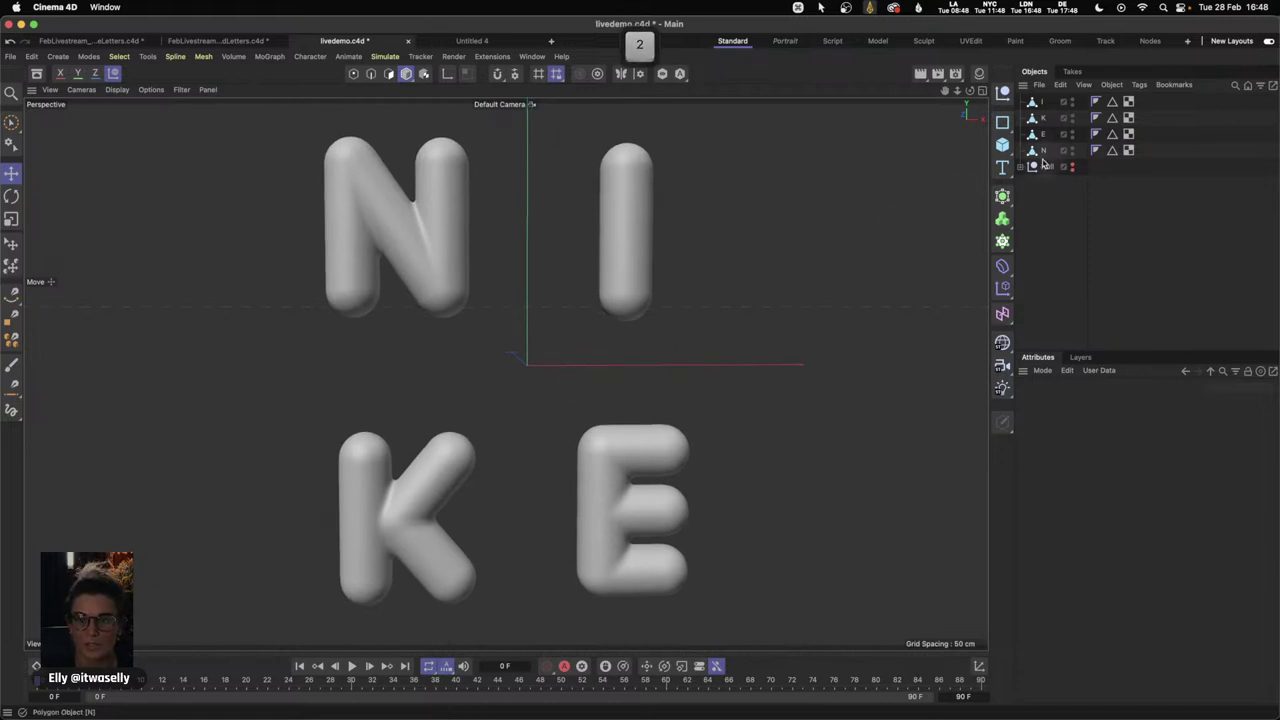
- Add Cloth simulation tags to the I, K, E and N, and move the N to the top of the object list
{"action": "left_click", "coordinate": [1043, 108]}
{"action": "left_click", "coordinate": [1048, 150], "text": "shift"}
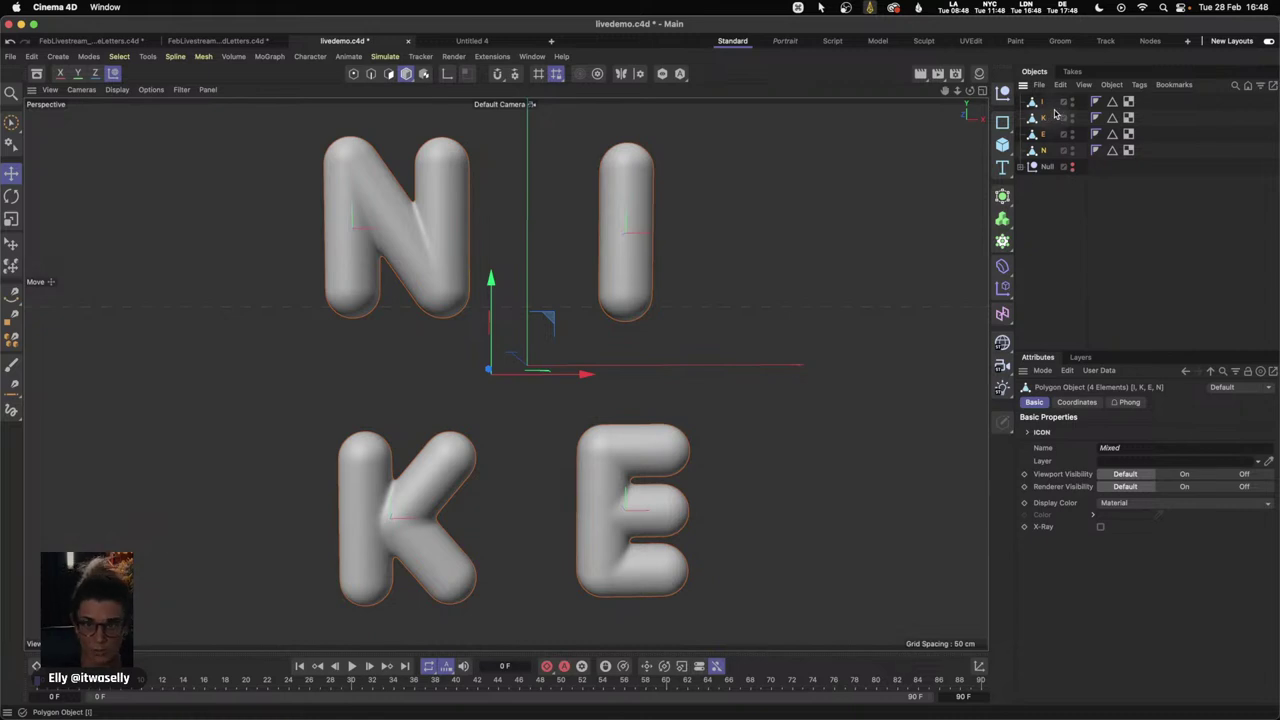
{"action": "right_click", "coordinate": [1045, 121]}
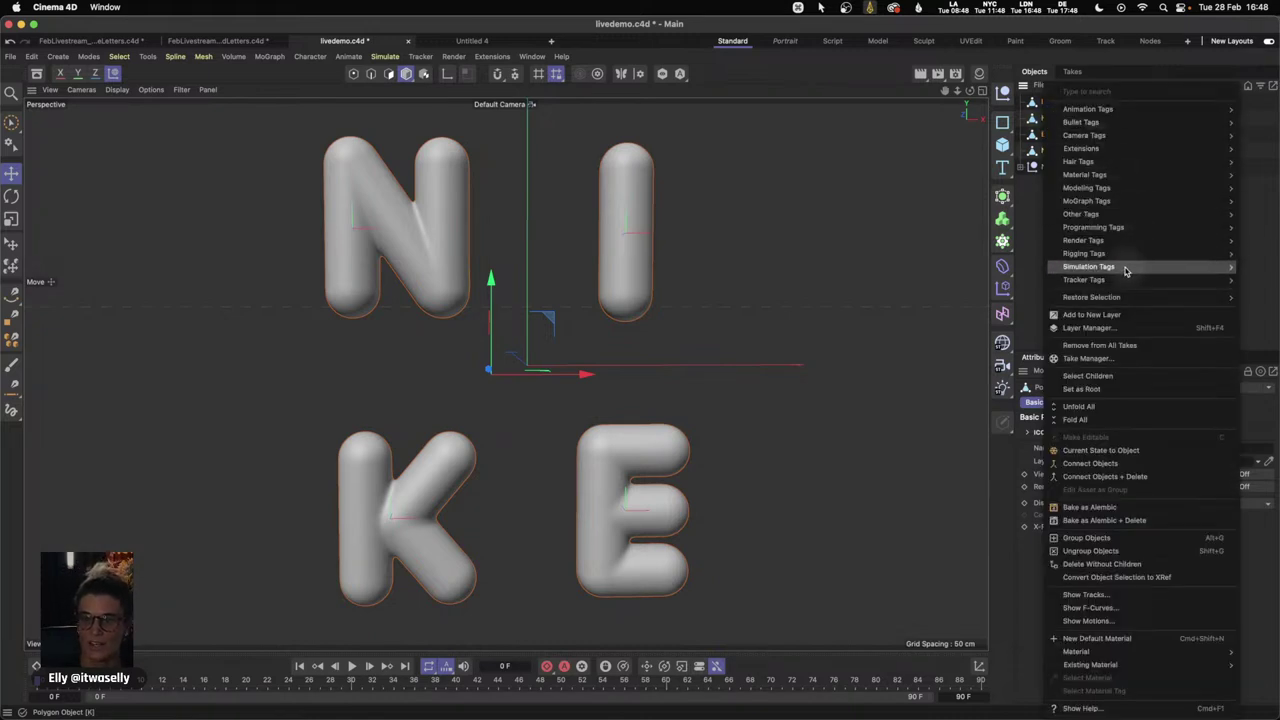
{"action": "mouse_move", "coordinate": [1125, 266]}
{"action": "left_click", "coordinate": [1021, 276]}
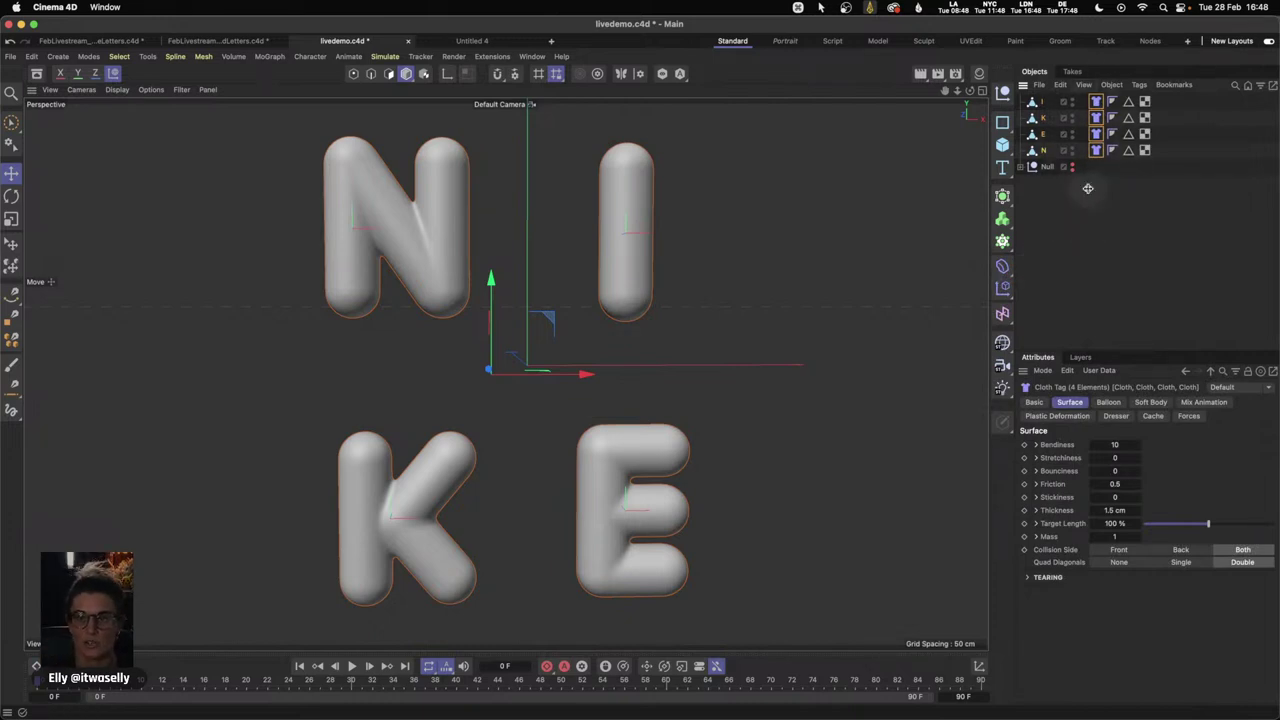
{"action": "left_click_drag", "start_coordinate": [1043, 150], "coordinate": [1045, 102]}
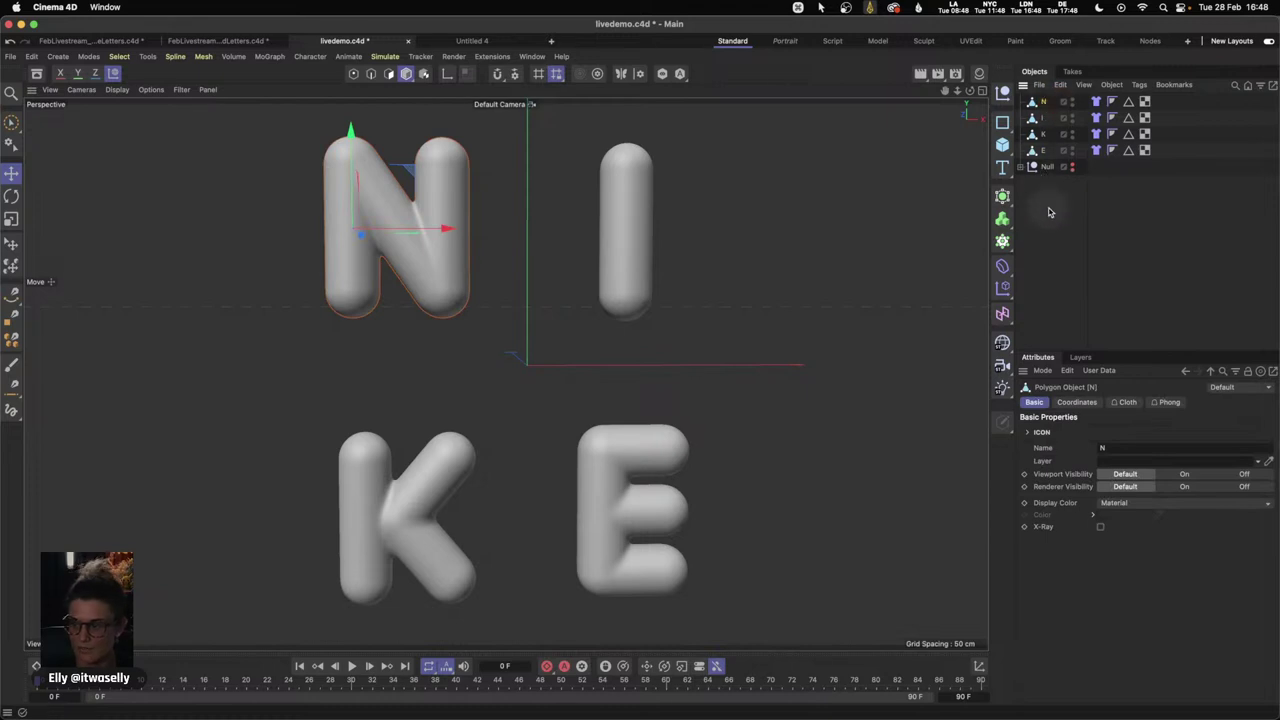
- Play the cloth simulation briefly to check how the letters behave, then stop and rewind it
{"action": "left_click", "coordinate": [352, 666]}
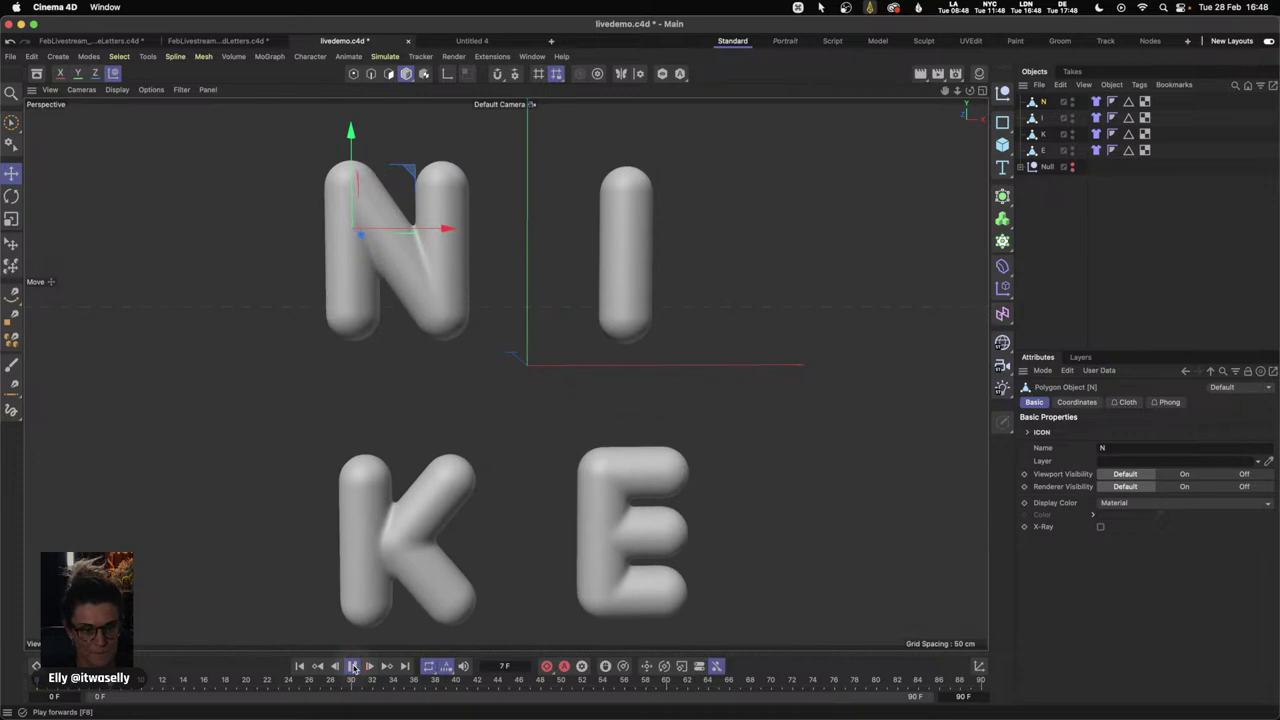
{"action": "left_click", "coordinate": [352, 666]}
{"action": "left_click", "coordinate": [314, 667]}
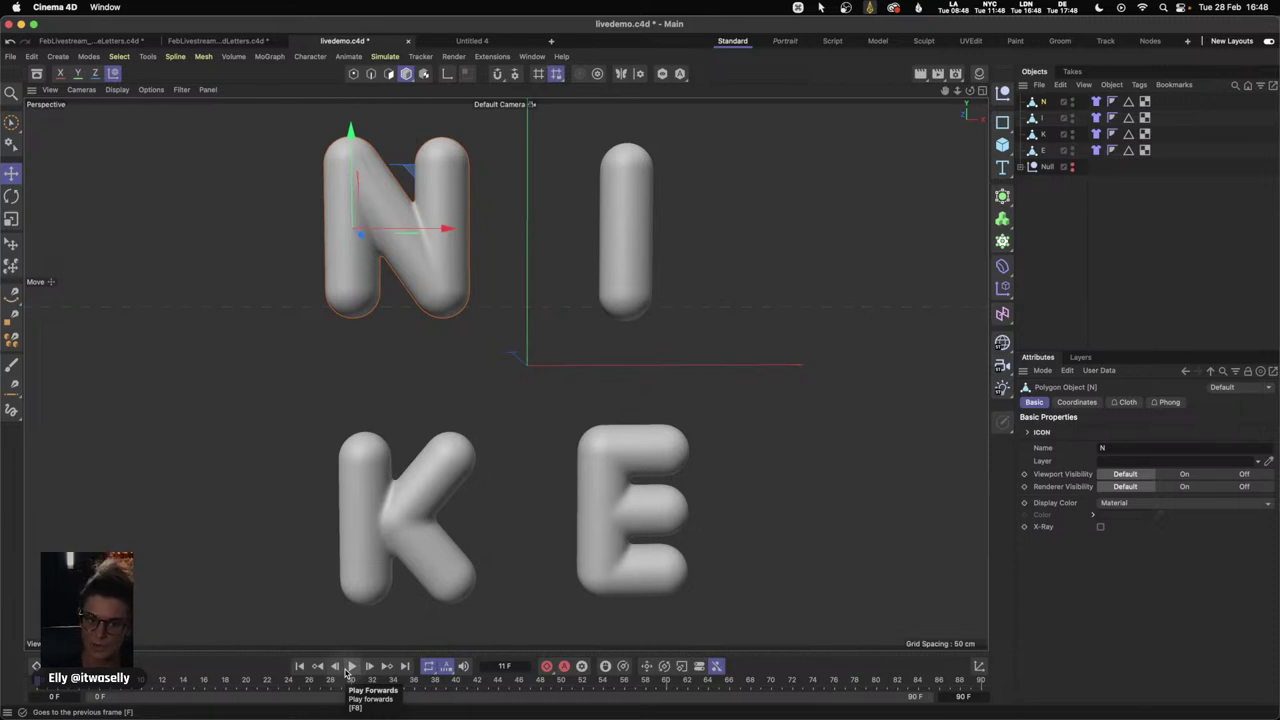
- Set the scene gravity to 0 cm in the project's simulation settings
{"action": "key", "text": "super+d"}
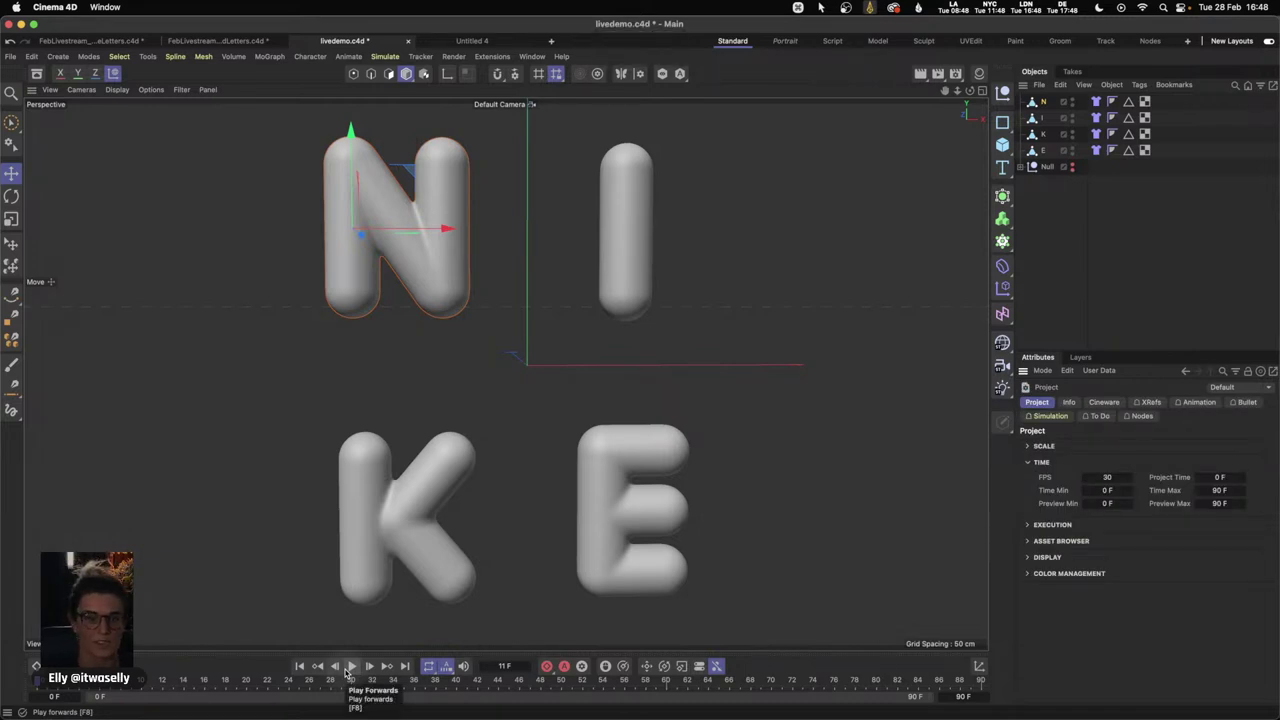
{"action": "left_click", "coordinate": [1050, 415]}
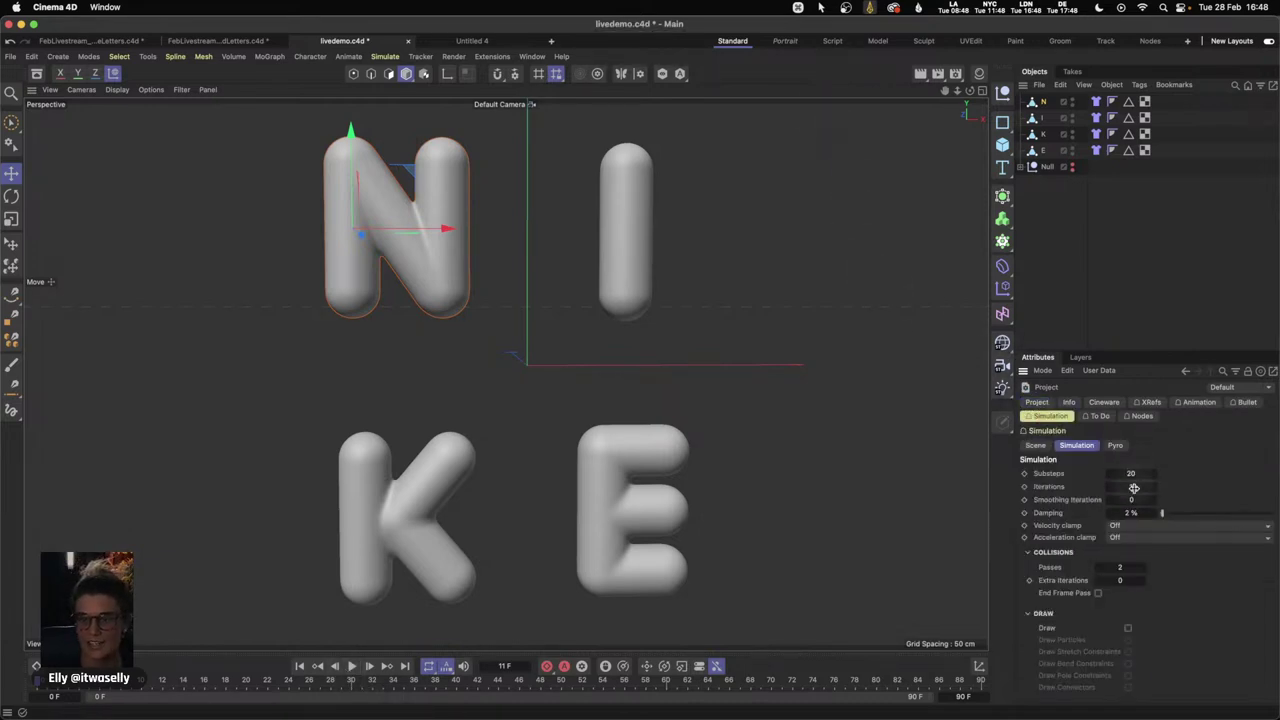
{"action": "left_click", "coordinate": [1040, 444]}
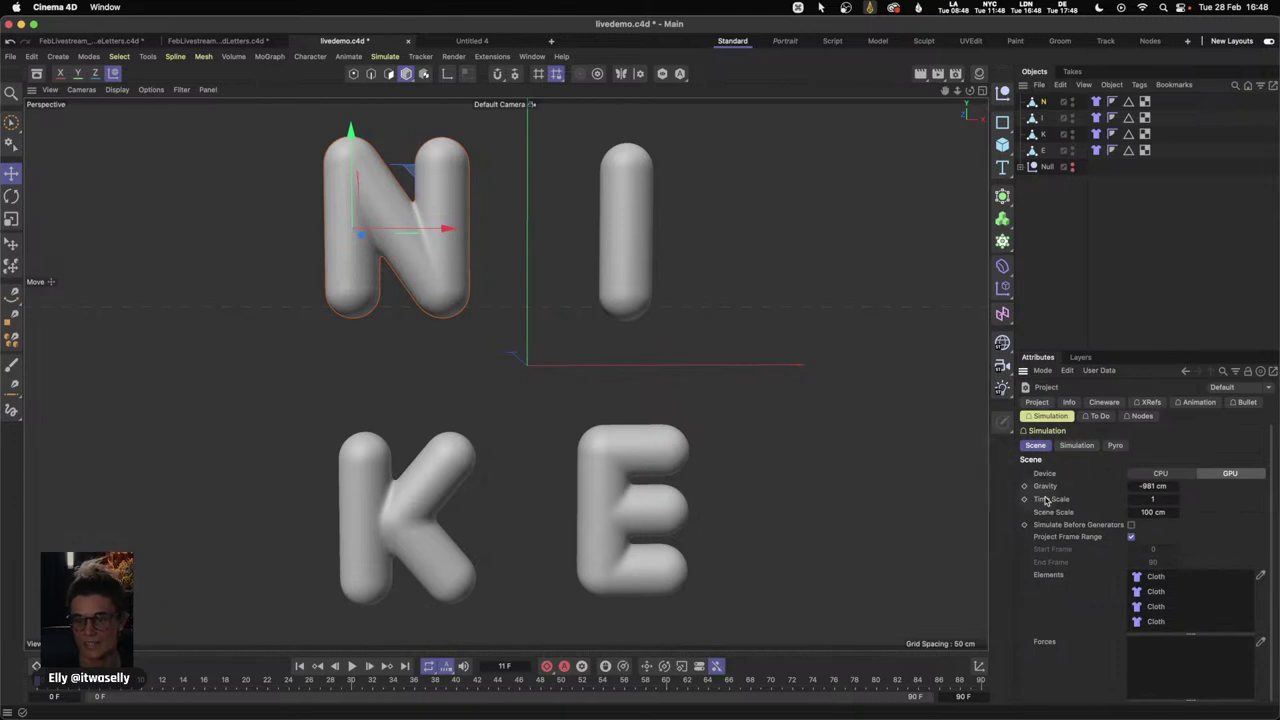
{"action": "left_click", "coordinate": [1168, 486]}
{"action": "type", "text": "0"}
{"action": "key", "text": "Return"}
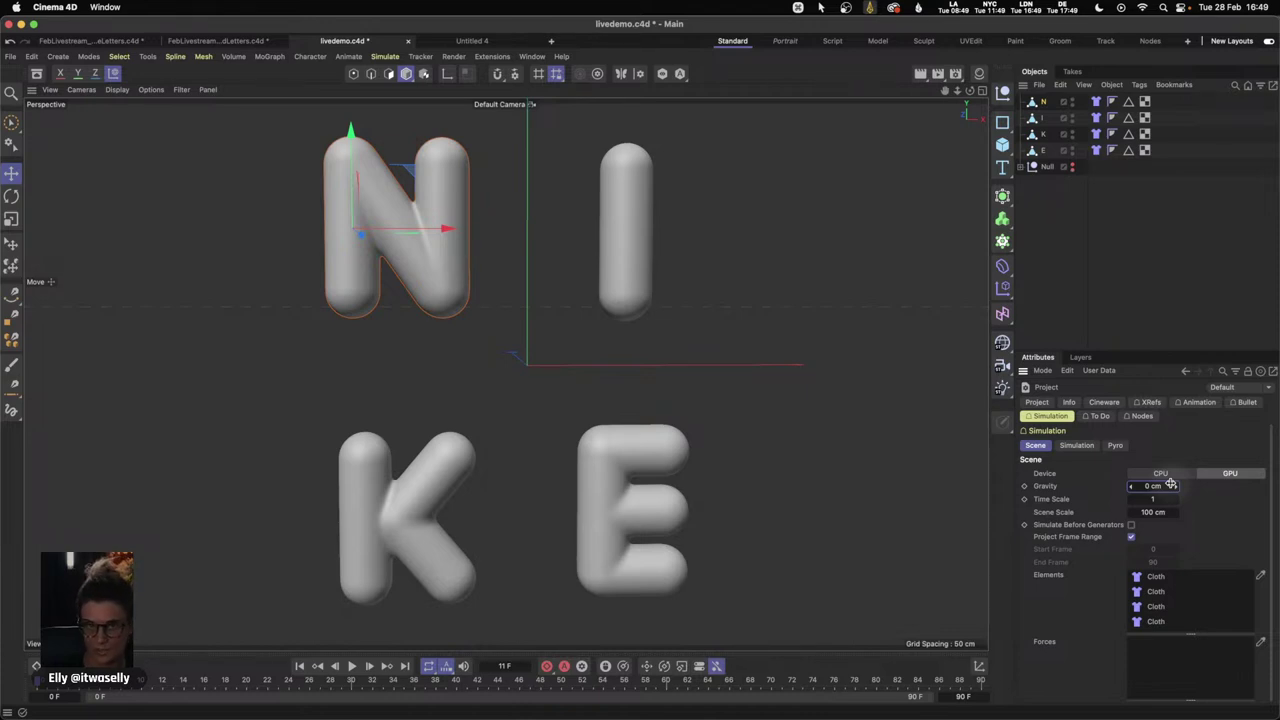
- Play the cloth simulation for a few frames to check the letters under zero gravity, and stop it
{"action": "left_click", "coordinate": [352, 666]}
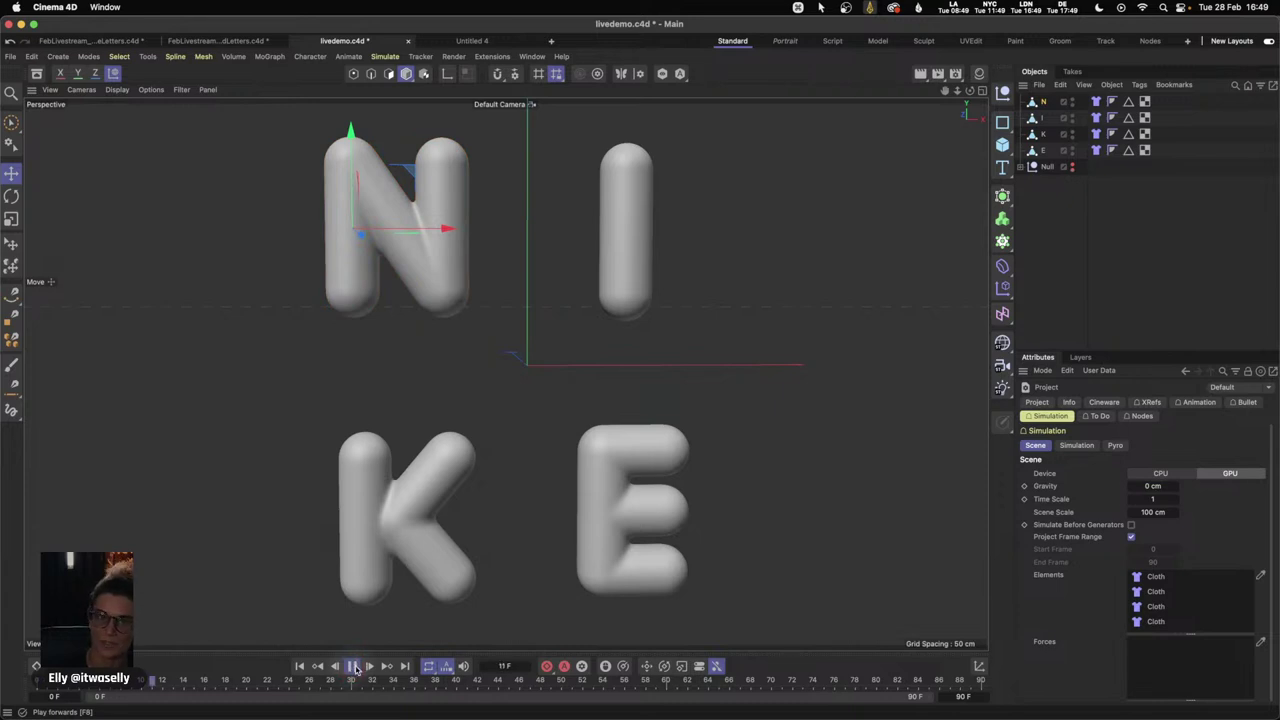
{"action": "left_click", "coordinate": [352, 665]}
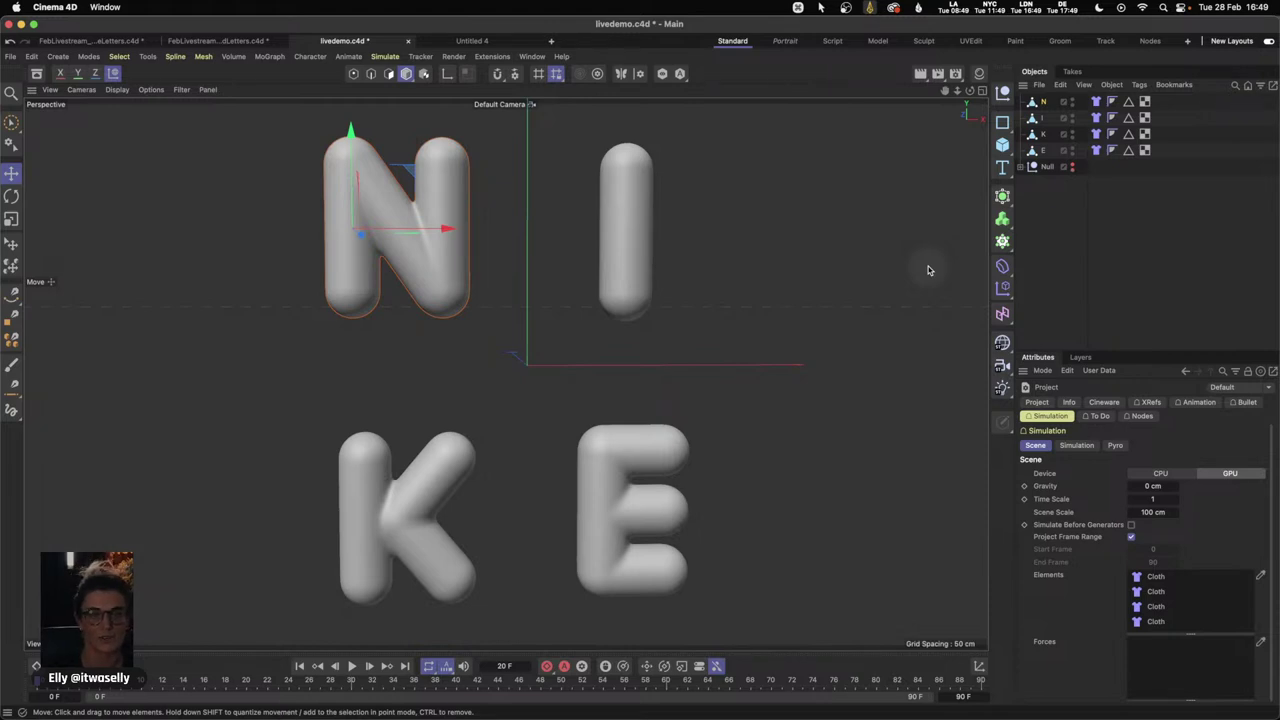
- Add an Attractor force to the scene and give it a Spherical Field to limit its influence
{"action": "left_click", "coordinate": [388, 57]}
{"action": "mouse_move", "coordinate": [405, 79]}
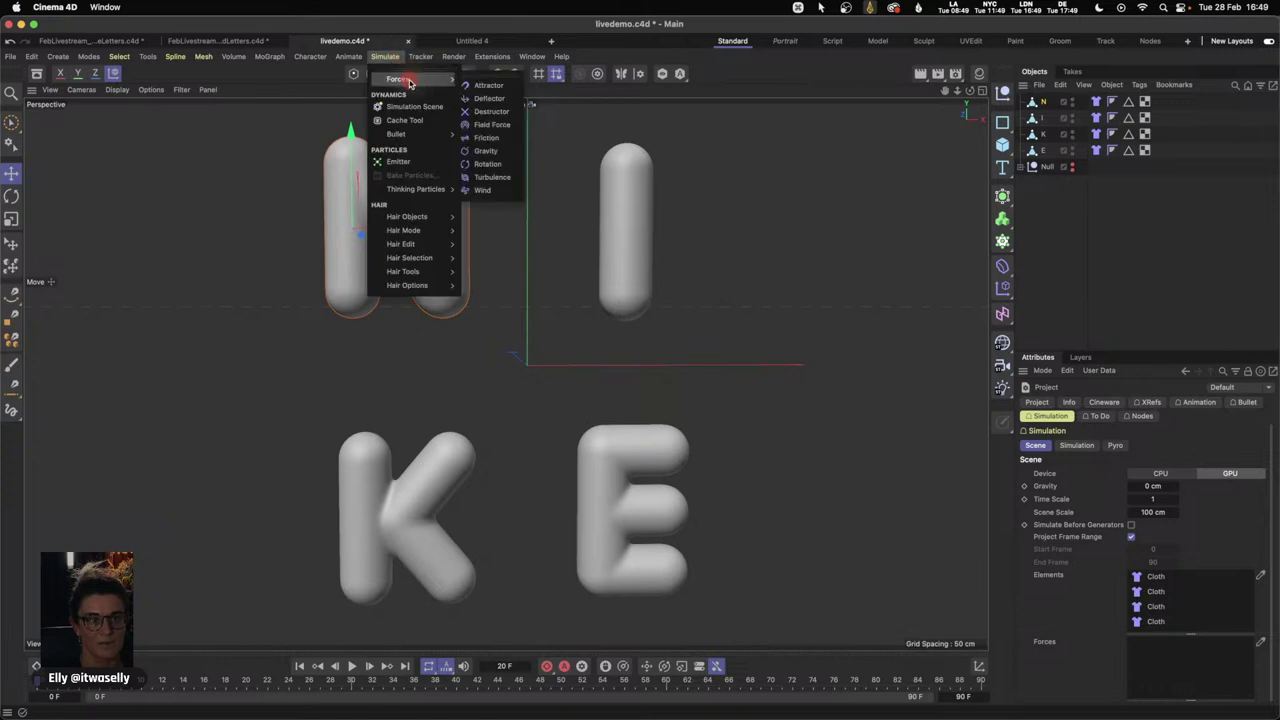
{"action": "left_click", "coordinate": [489, 86]}
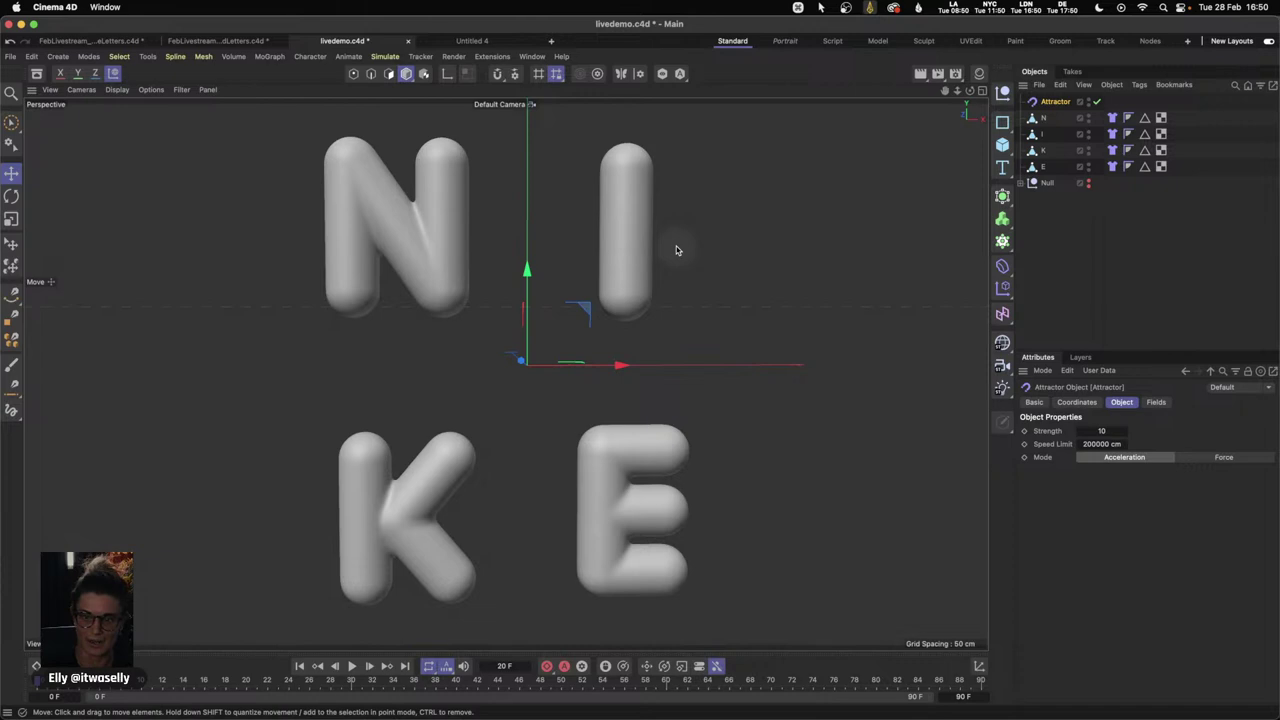
{"action": "left_click", "coordinate": [1156, 402]}
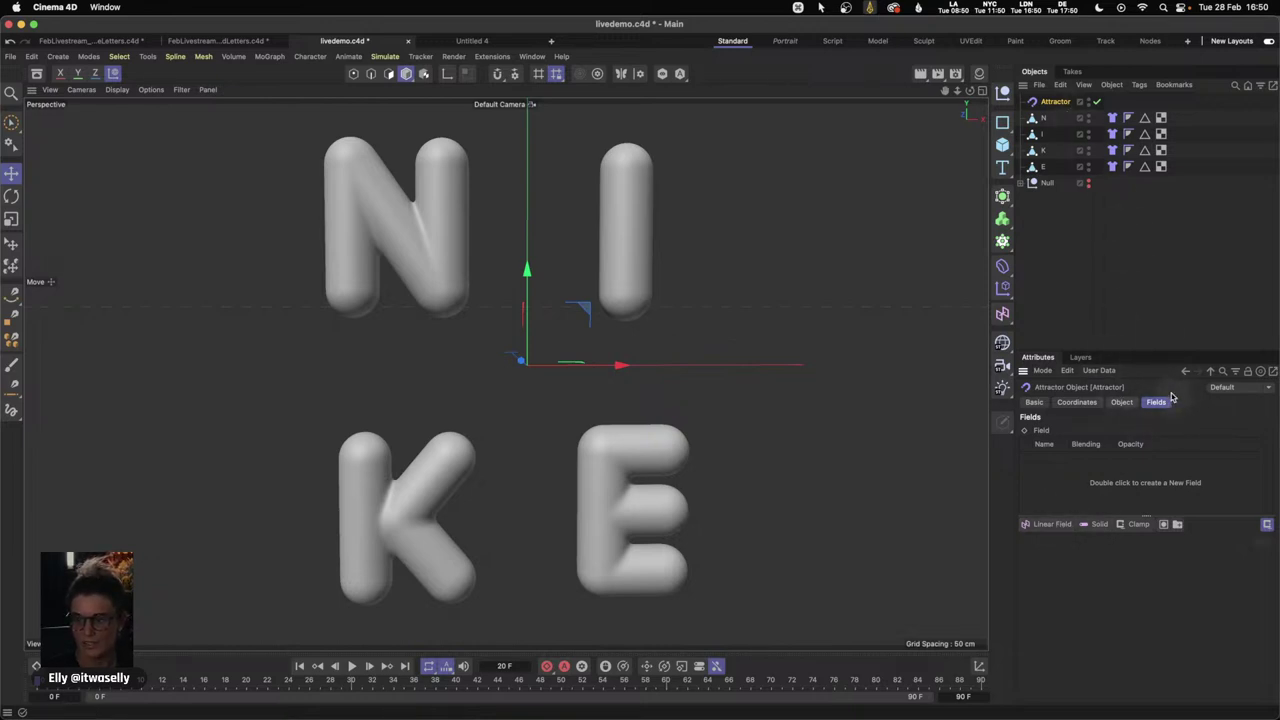
{"action": "left_click", "coordinate": [1050, 526]}
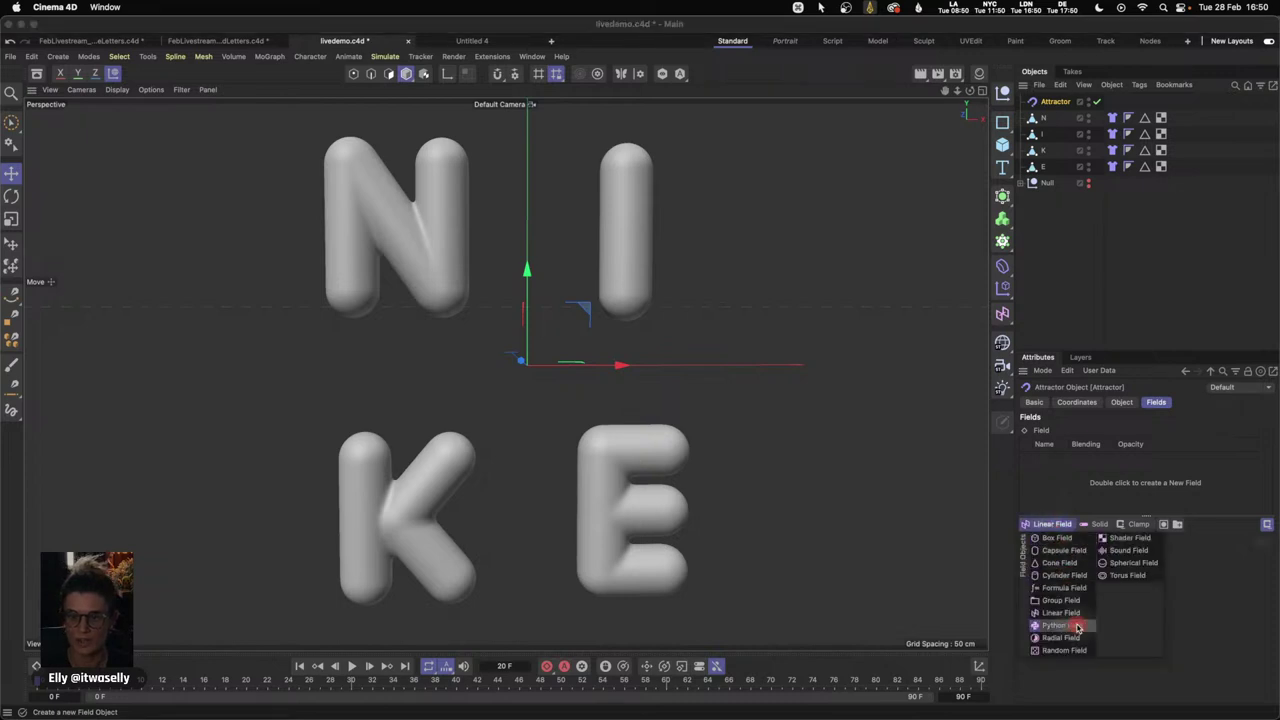
{"action": "left_click", "coordinate": [1131, 563]}
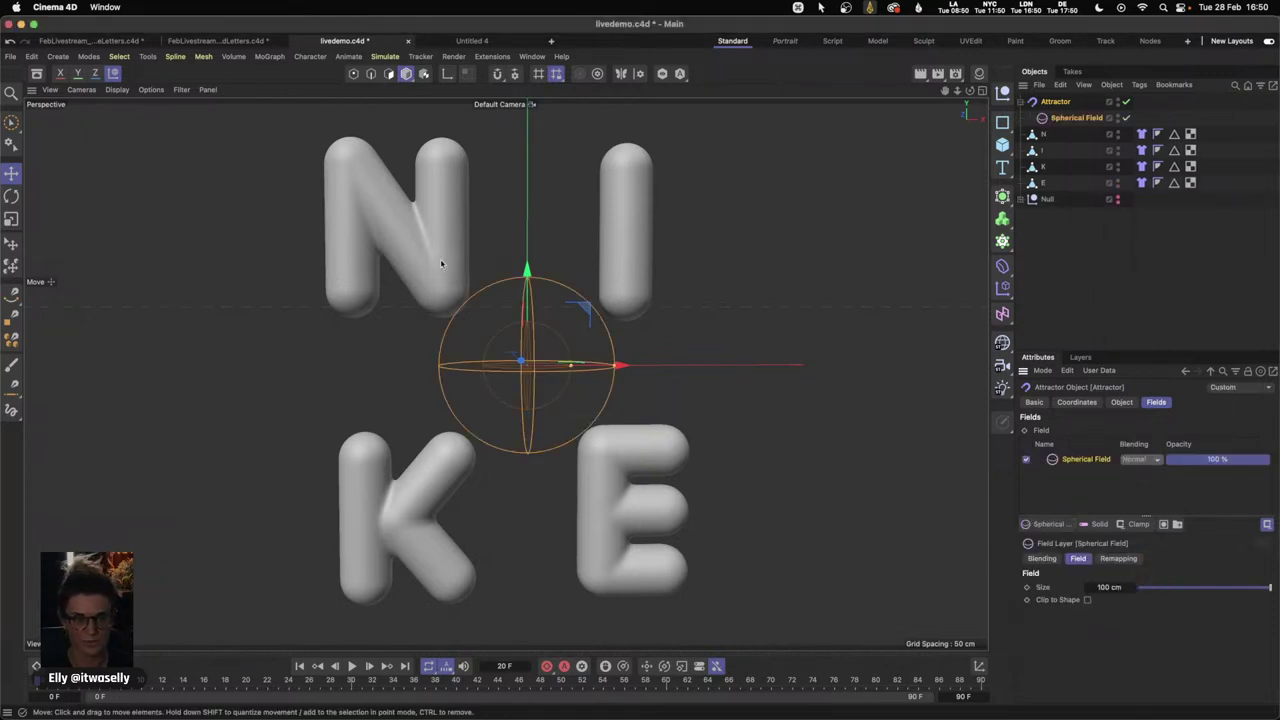
- Open the remapping settings of the Attractor's Spherical Field and bring the Inner Offset into view
{"action": "left_click", "coordinate": [1122, 559]}
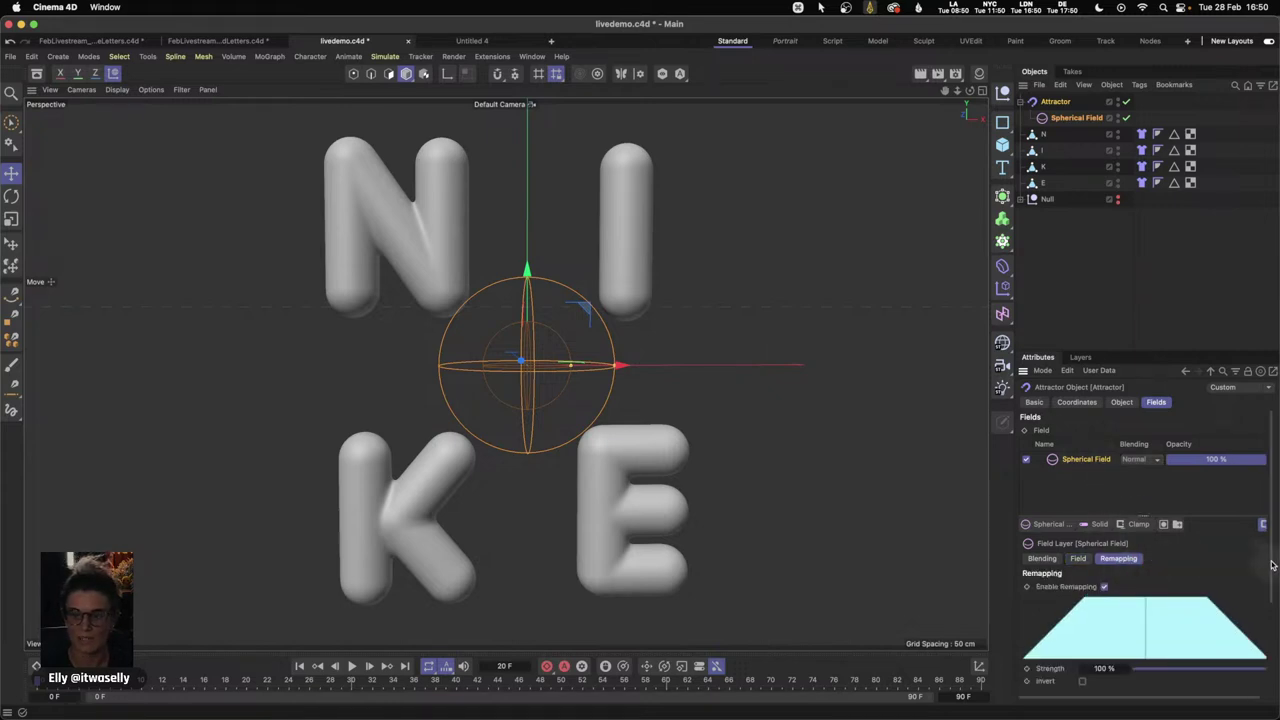
{"action": "scroll", "coordinate": [1273, 582], "scroll_direction": "down", "scroll_amount": 1}
{"action": "scroll", "coordinate": [1273, 582], "scroll_direction": "down", "scroll_amount": 1}
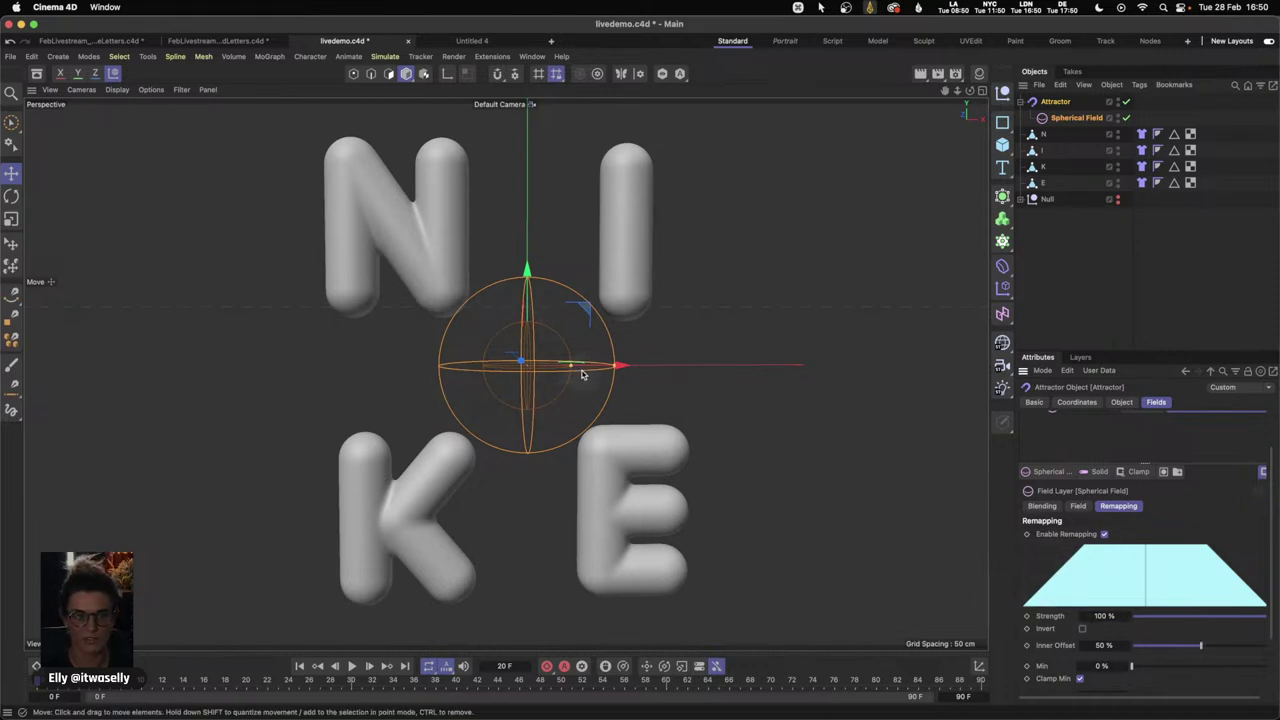
- Set the Spherical Field's remapping inner offset to 100%, enable Invert, and play the simulation
{"action": "left_click_drag", "start_coordinate": [1201, 645], "coordinate": [1249, 640]}
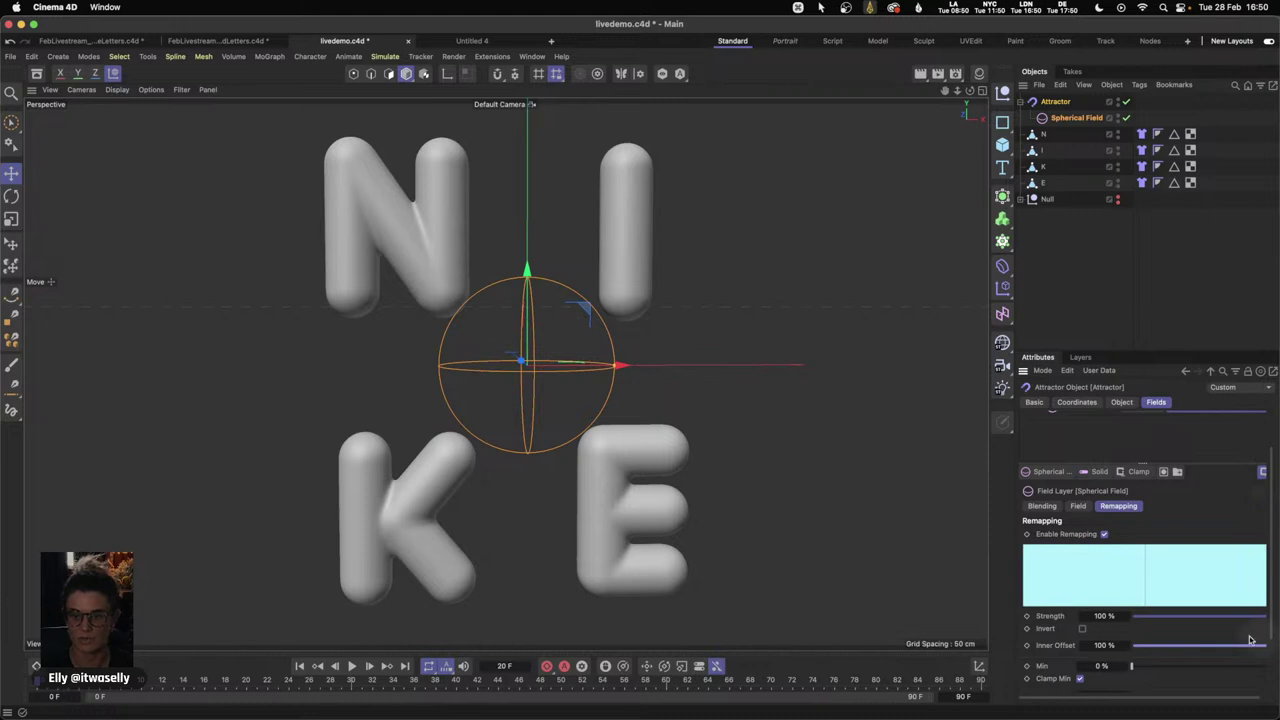
{"action": "left_click", "coordinate": [1082, 628]}
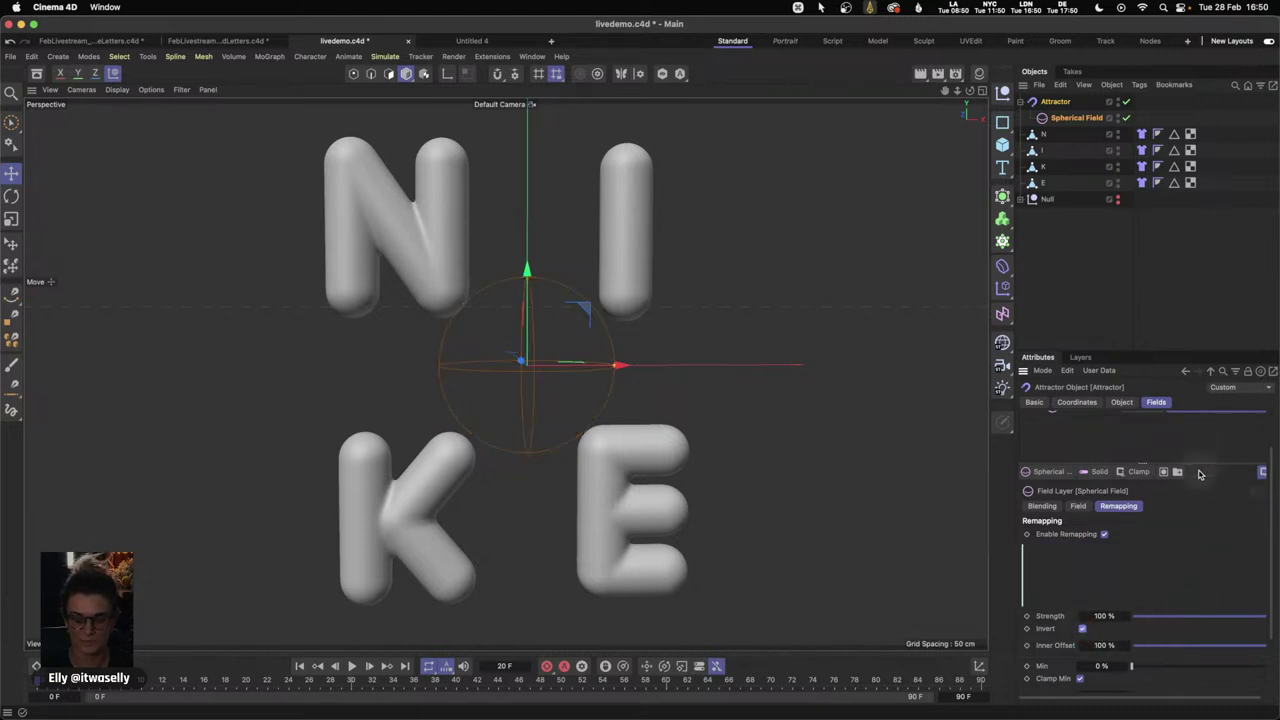
{"action": "left_click", "coordinate": [301, 667]}
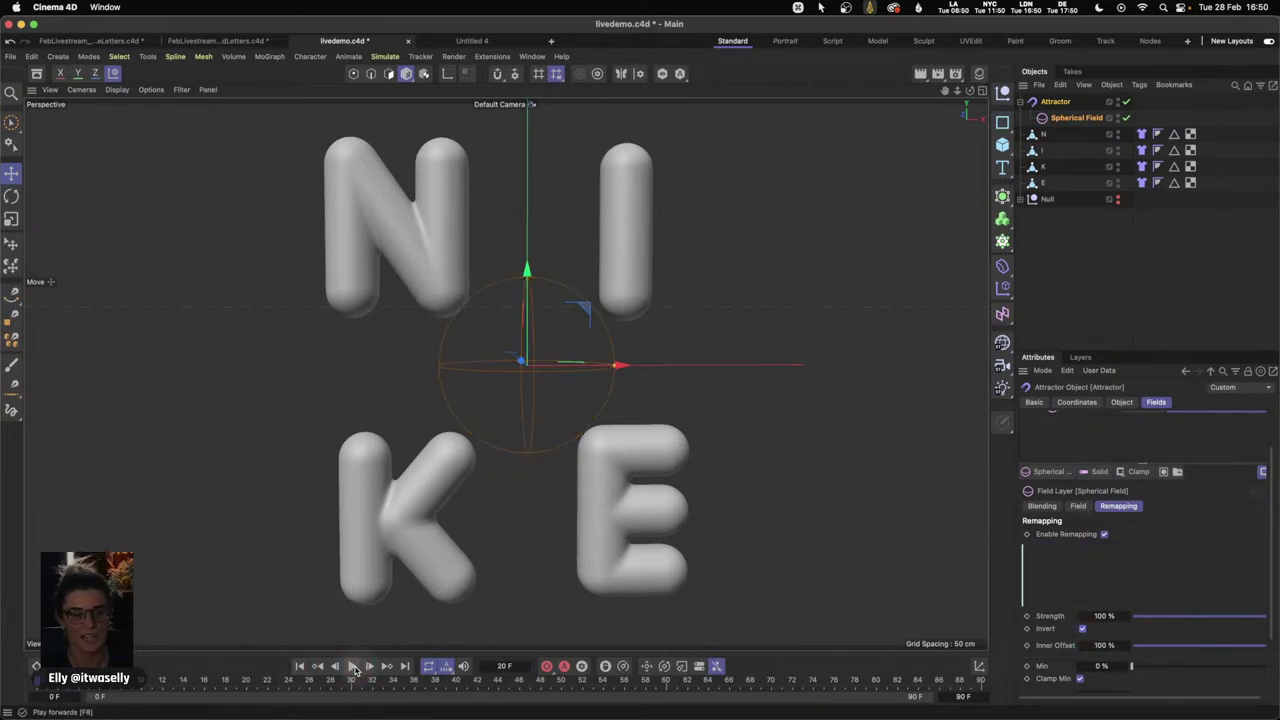
{"action": "left_click", "coordinate": [354, 667]}
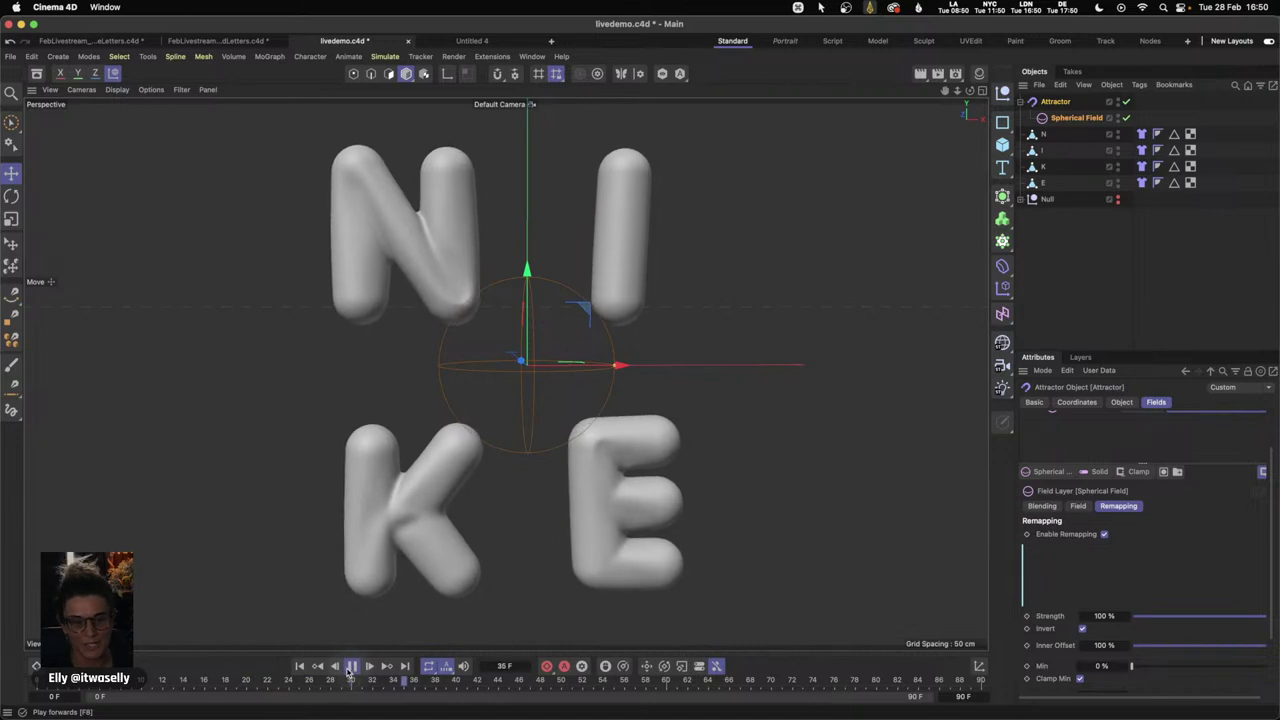
{"action": "left_click", "coordinate": [352, 667]}
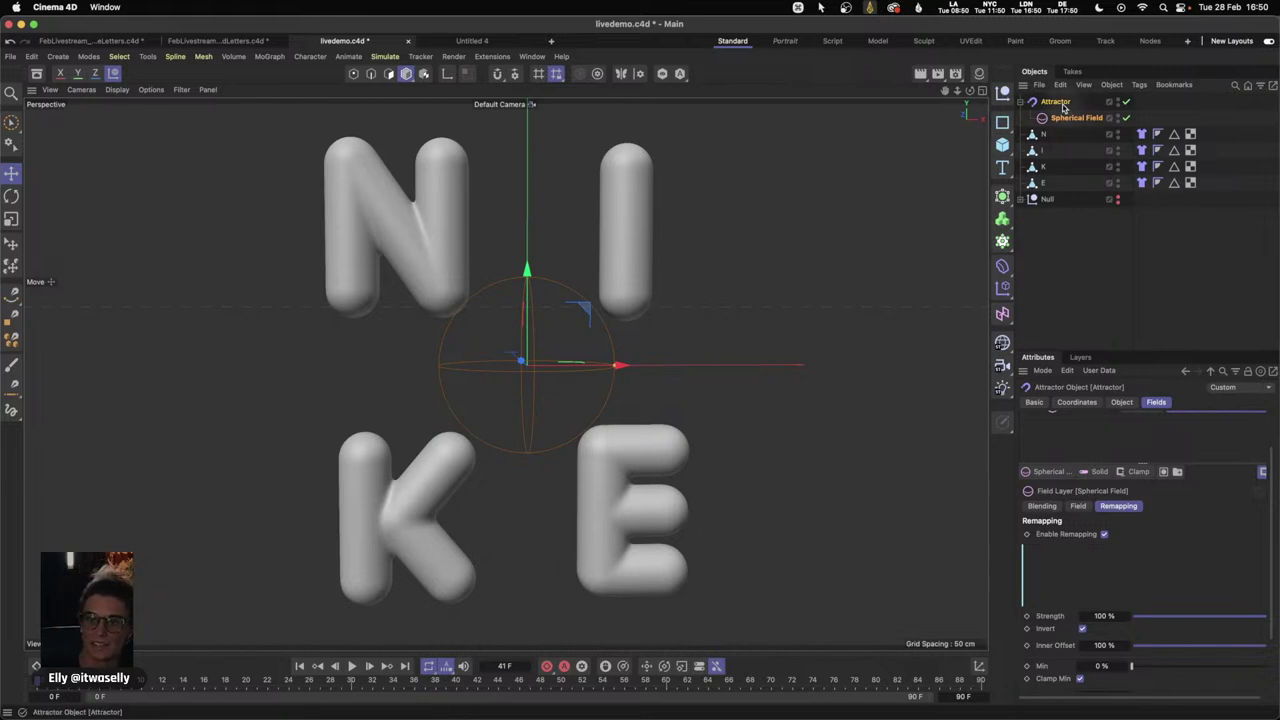
- Set the Attractor's strength to 100 and play the simulation
{"action": "left_click", "coordinate": [1122, 402]}
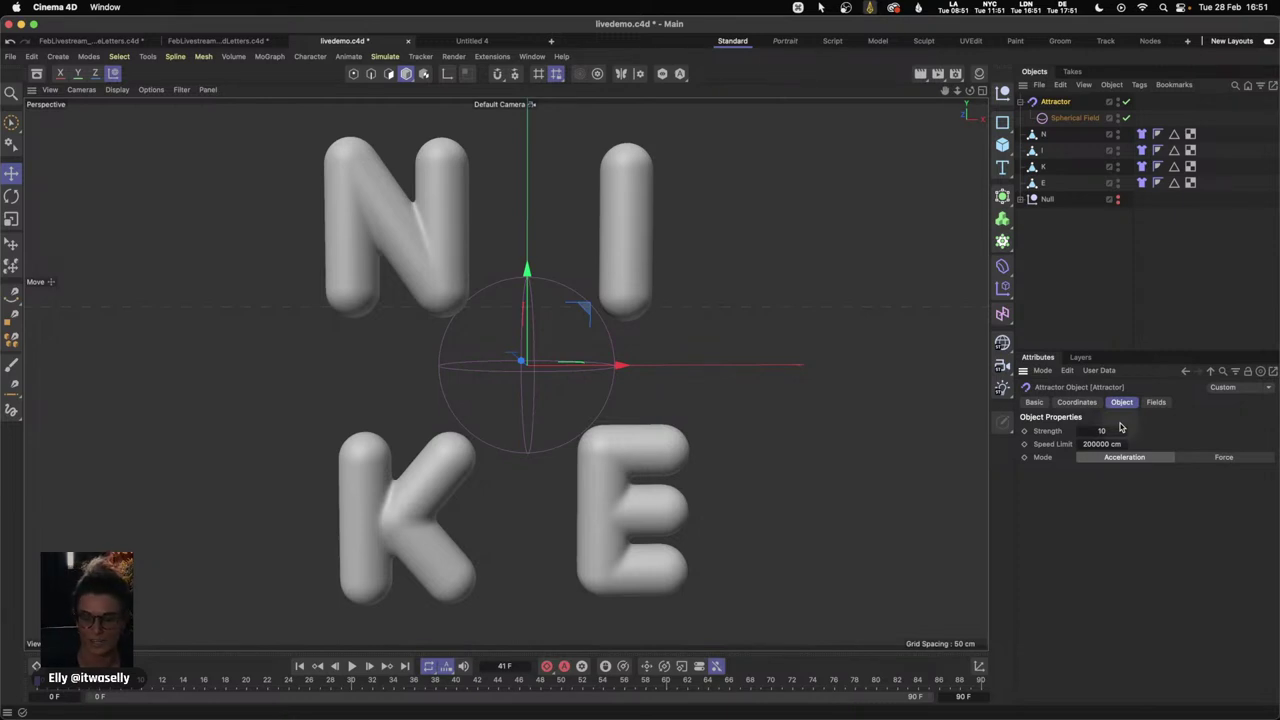
{"action": "left_click", "coordinate": [1105, 430]}
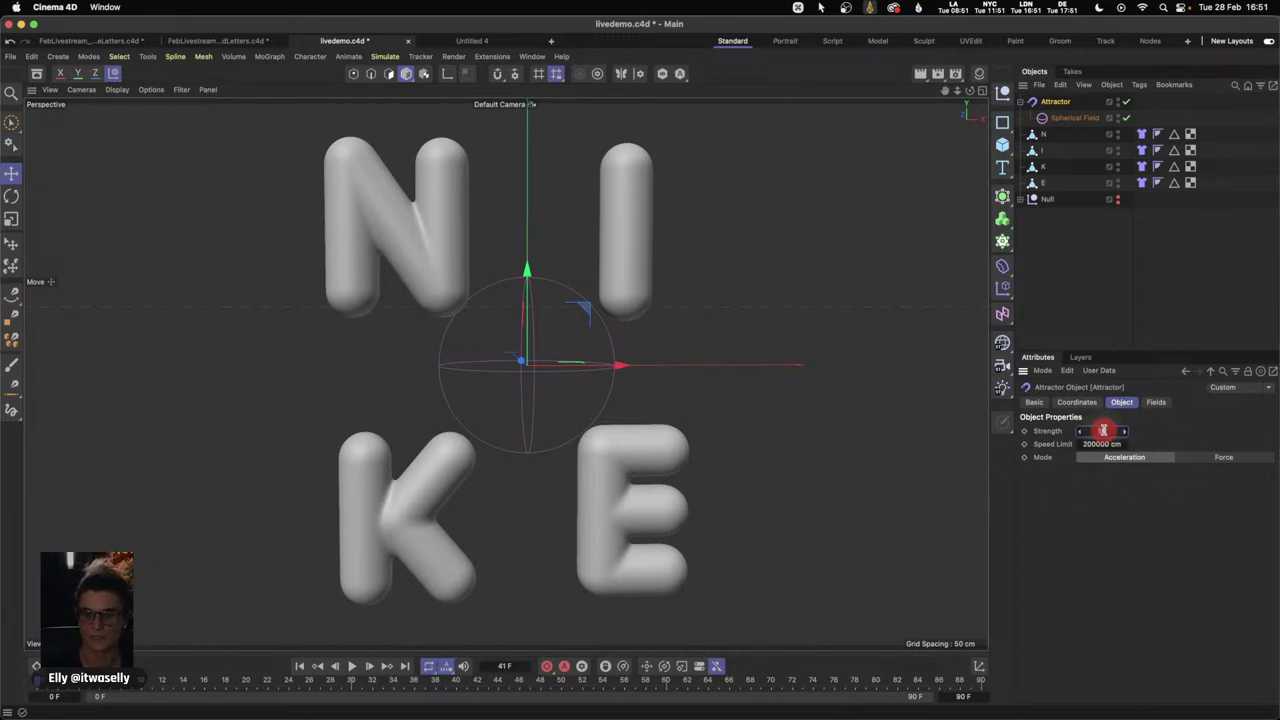
{"action": "type", "text": "00"}
{"action": "key", "text": "Return"}
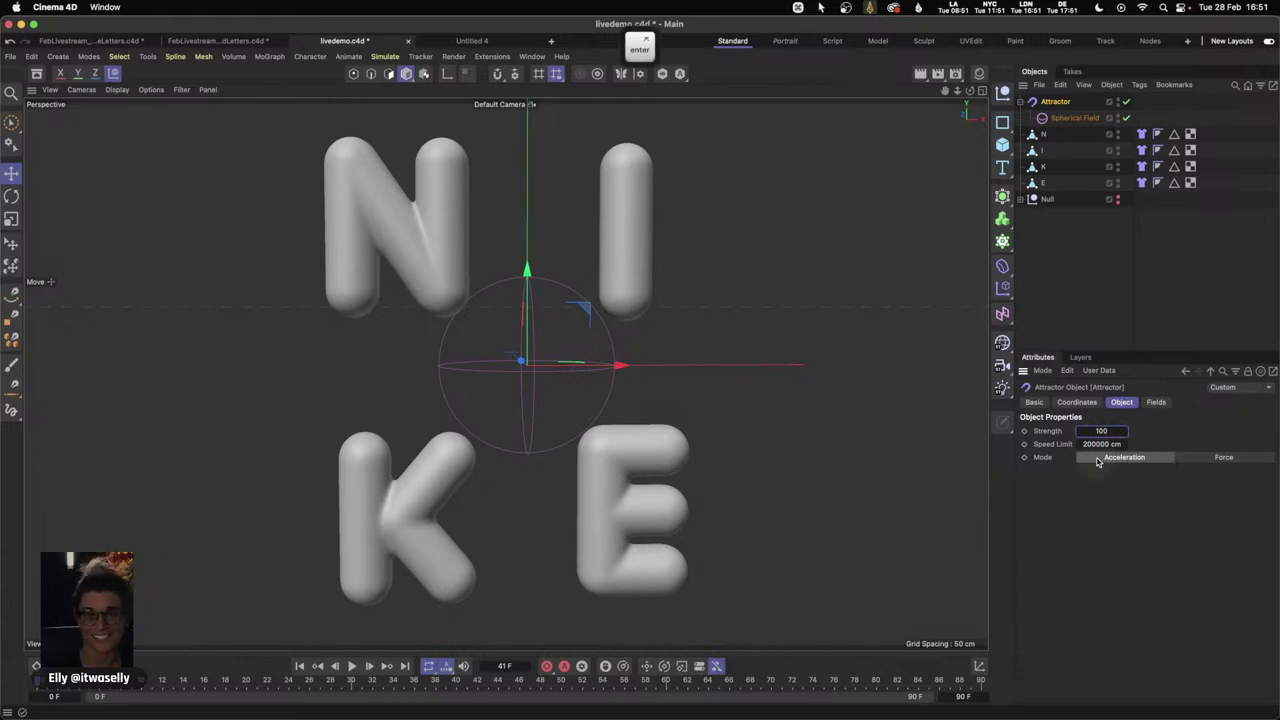
{"action": "left_click", "coordinate": [353, 667]}
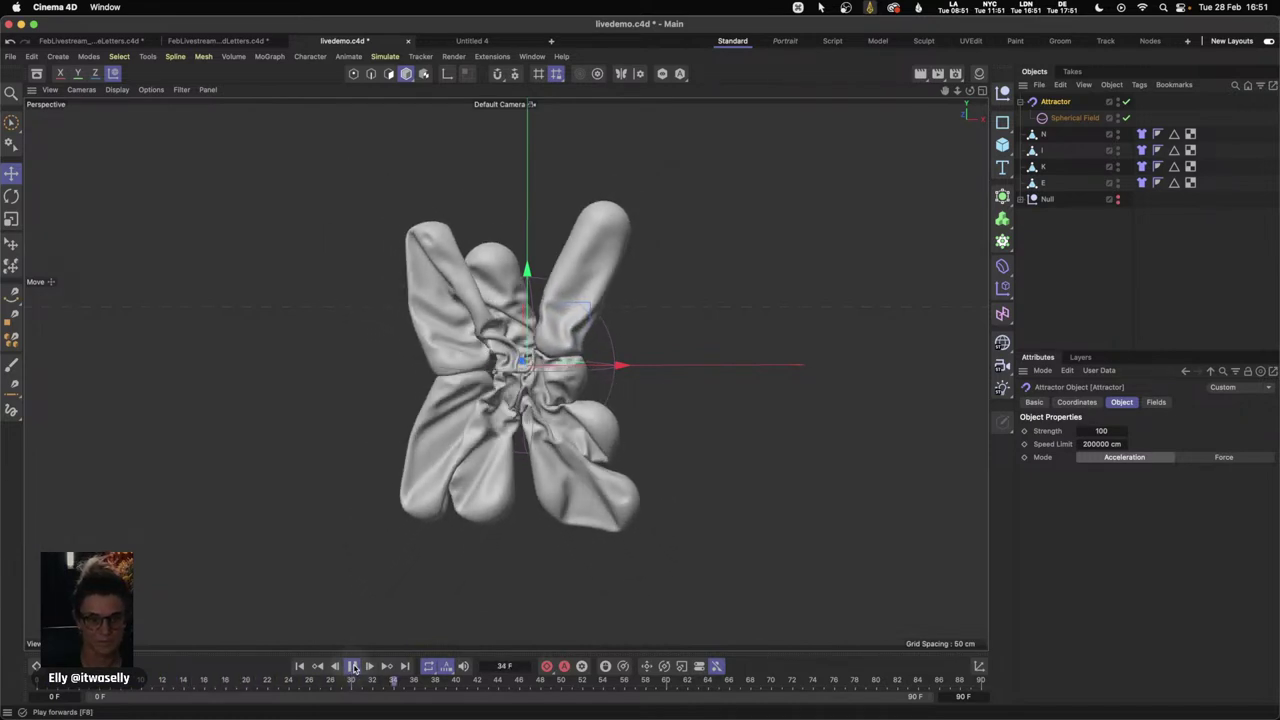
{"action": "left_click", "coordinate": [353, 666]}
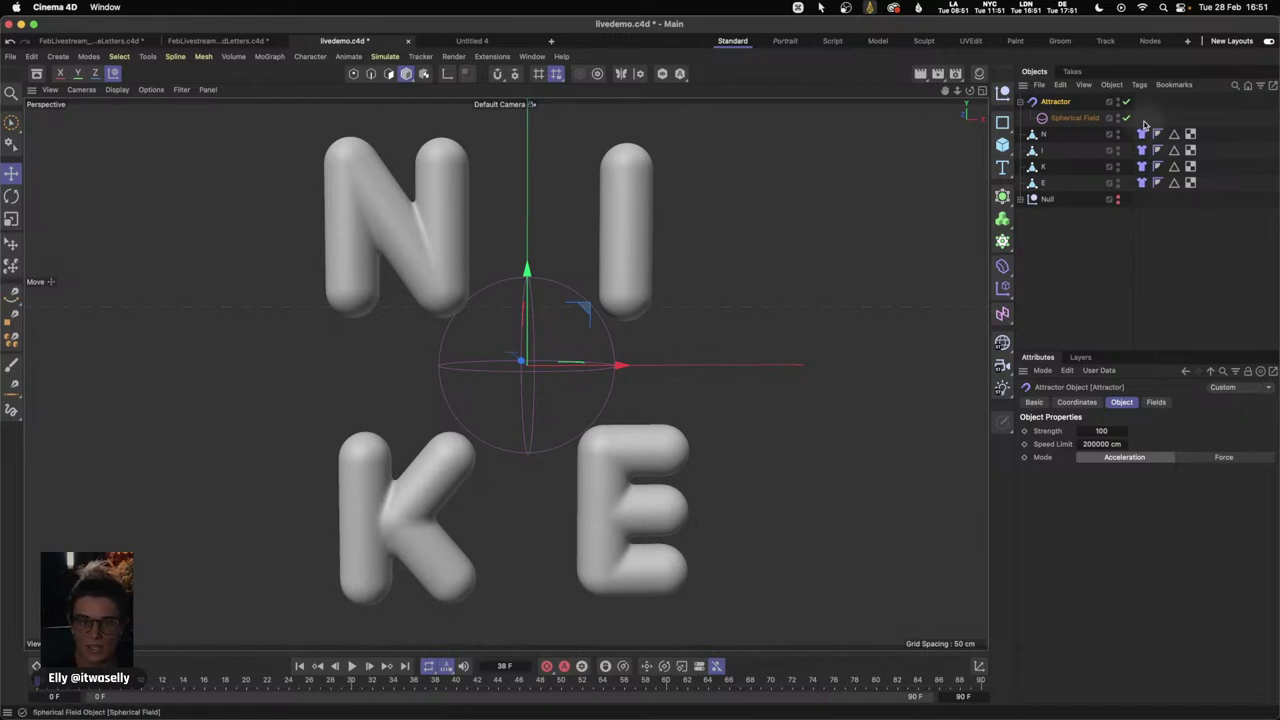
- Enable Balloon with an overpressure of 2 on all four letters' Cloth tags, play the simulation, and return to the first frame
{"action": "left_click_drag", "start_coordinate": [1136, 117], "coordinate": [1150, 200]}
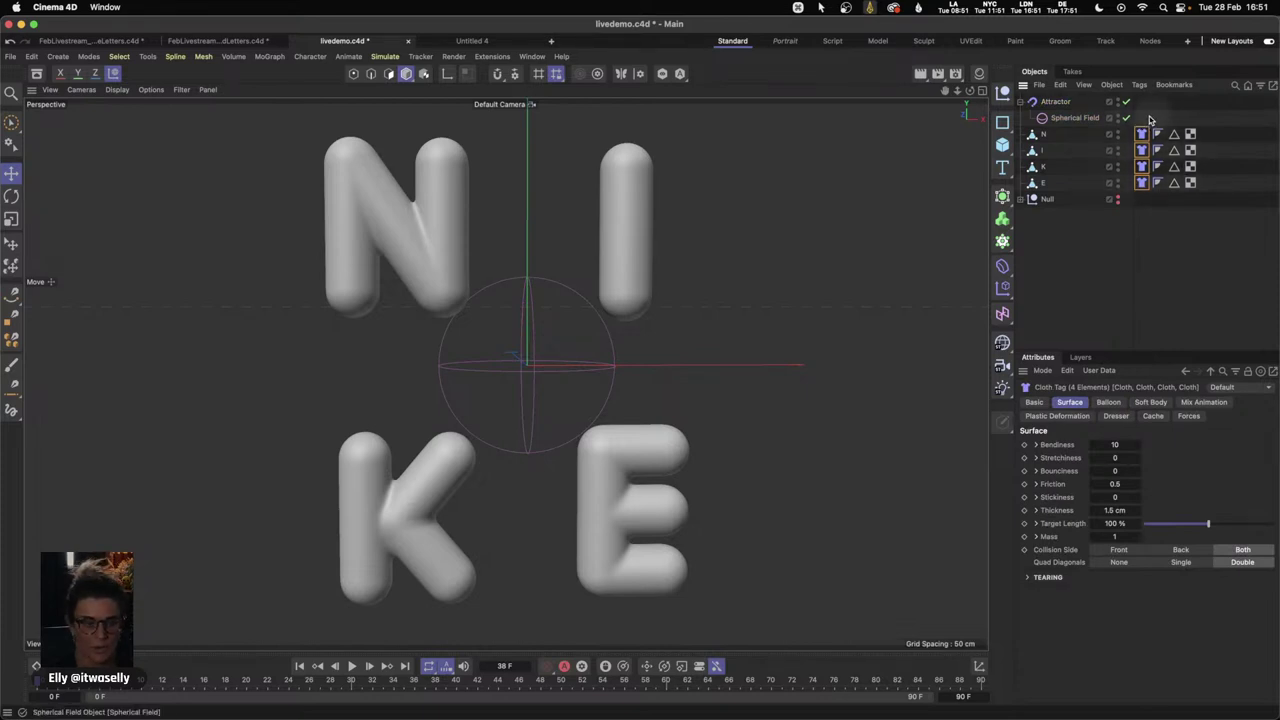
{"action": "left_click", "coordinate": [1113, 402]}
{"action": "left_click", "coordinate": [1094, 447]}
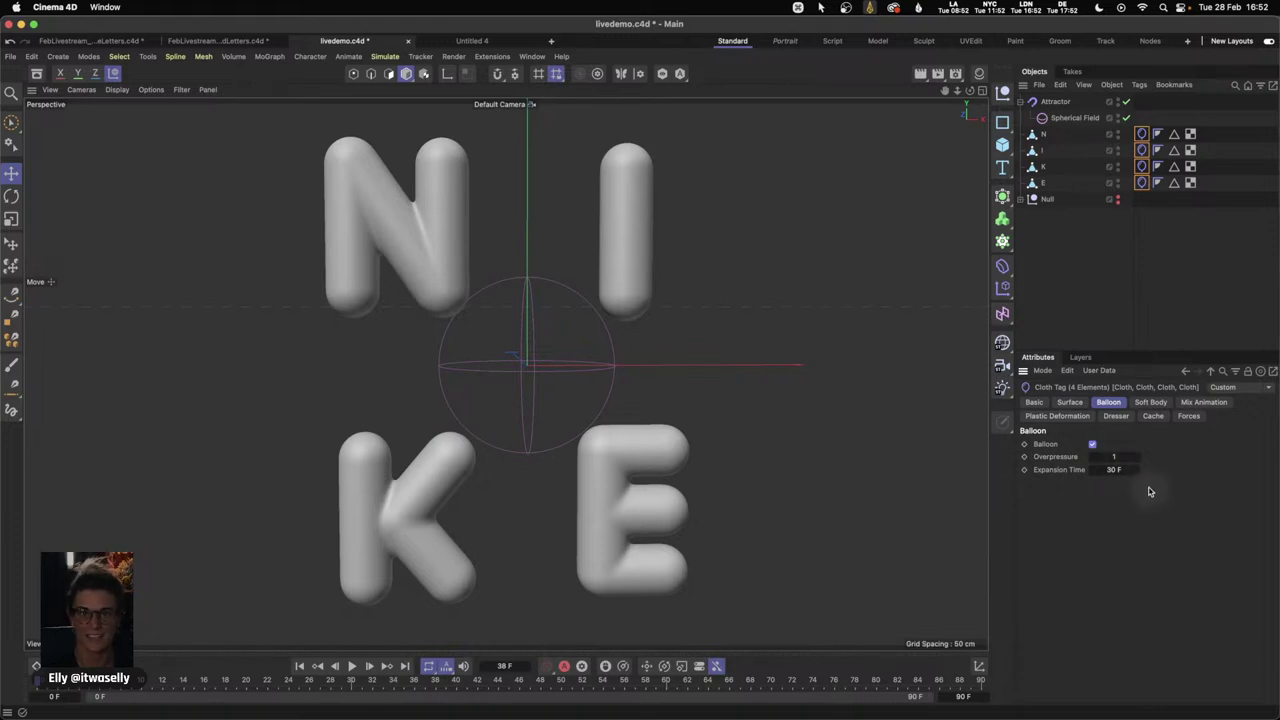
{"action": "double_click", "coordinate": [1114, 457]}
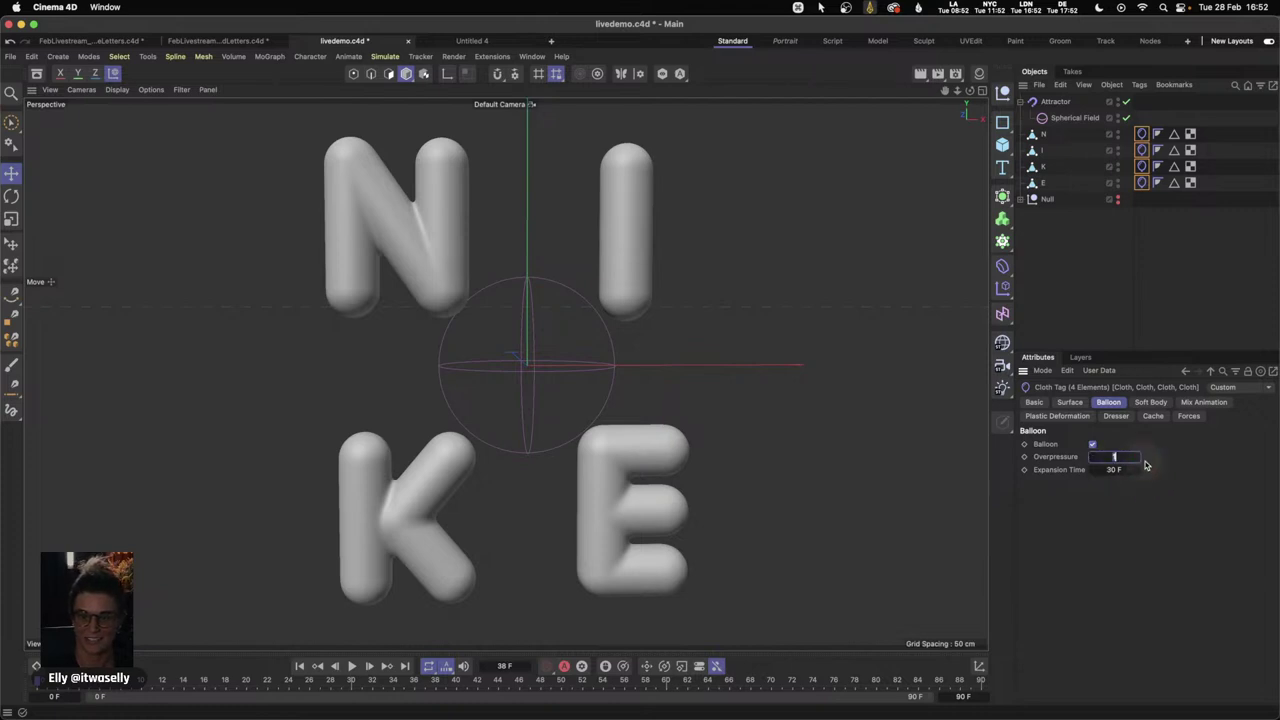
{"action": "type", "text": "2"}
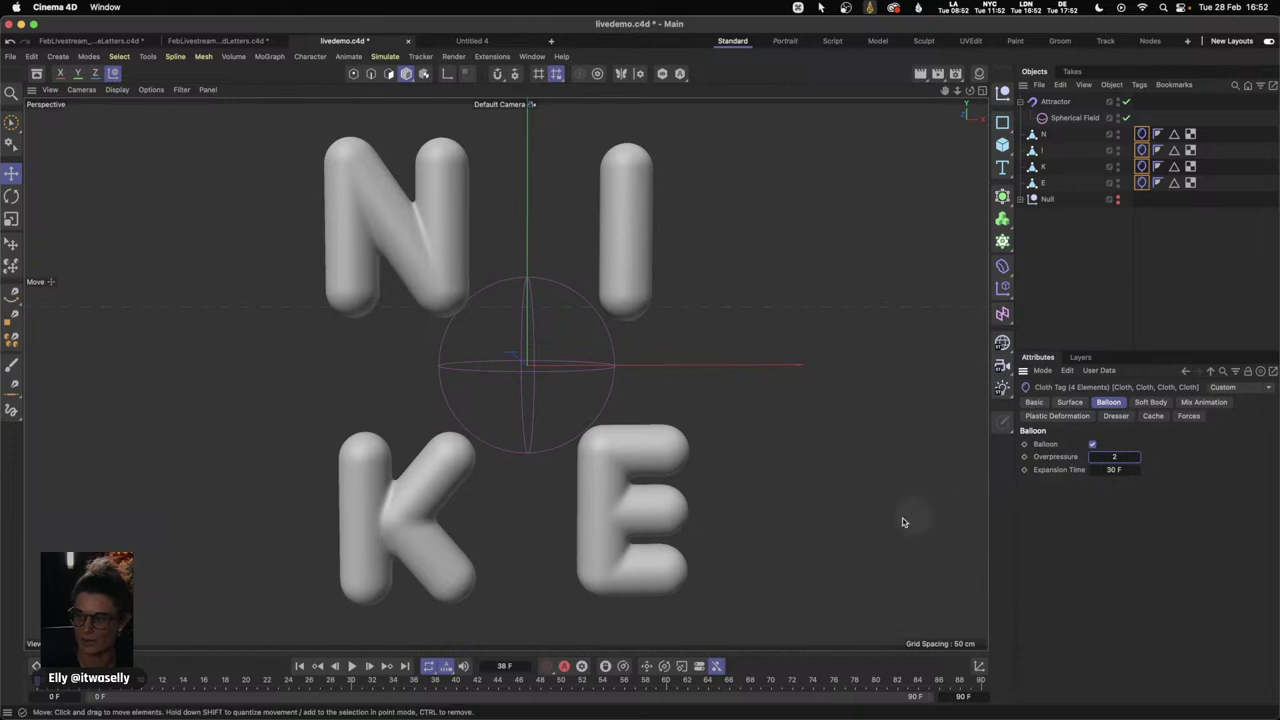
{"action": "left_click", "coordinate": [352, 666]}
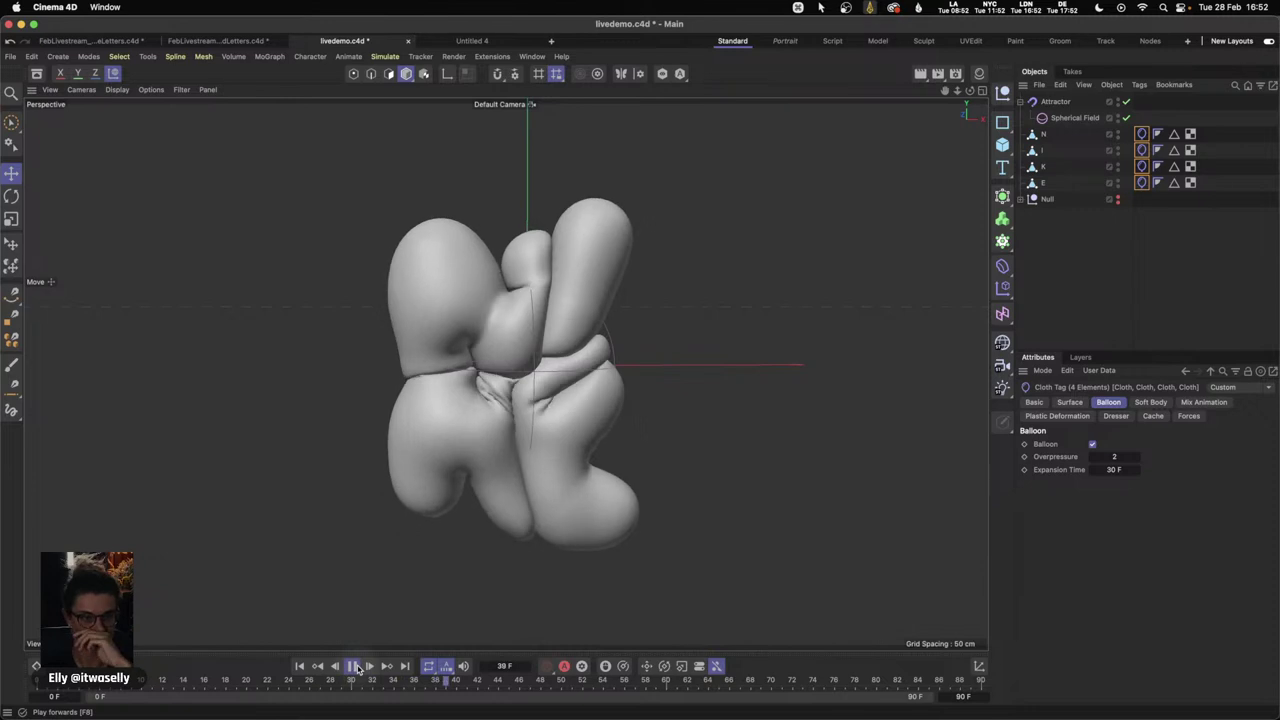
{"action": "left_click", "coordinate": [352, 667]}
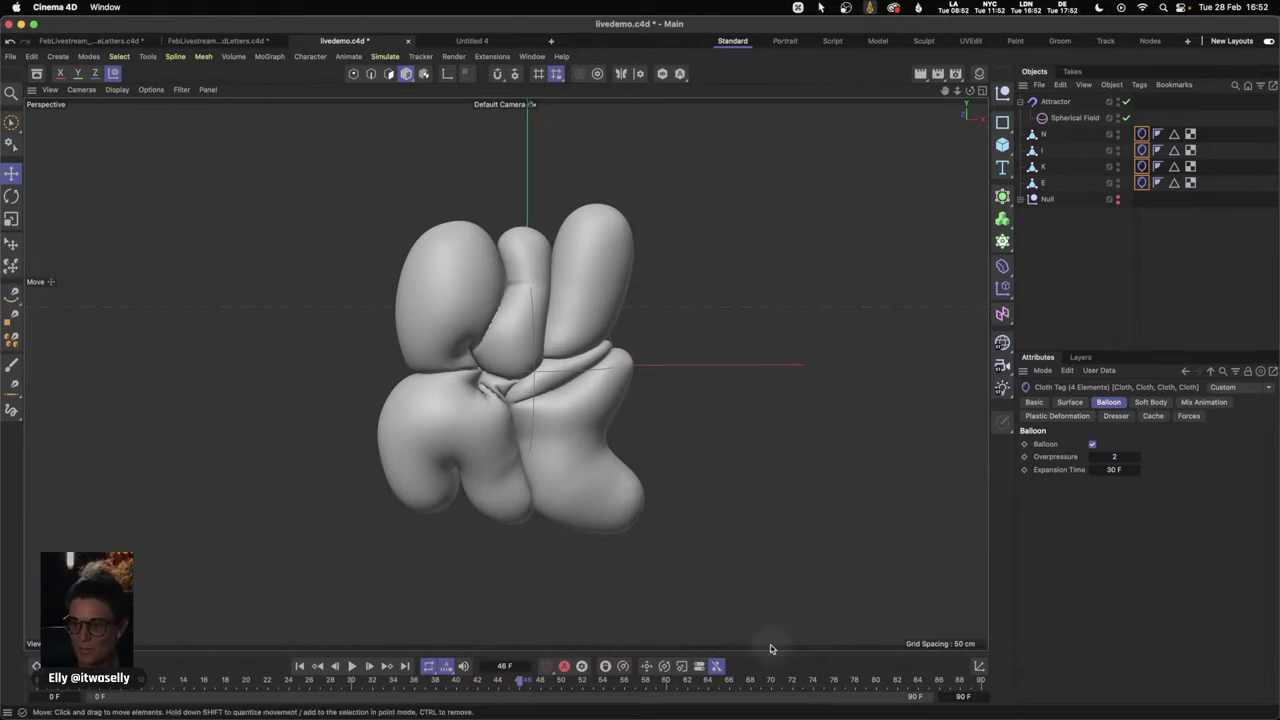
{"action": "left_click", "coordinate": [303, 666]}
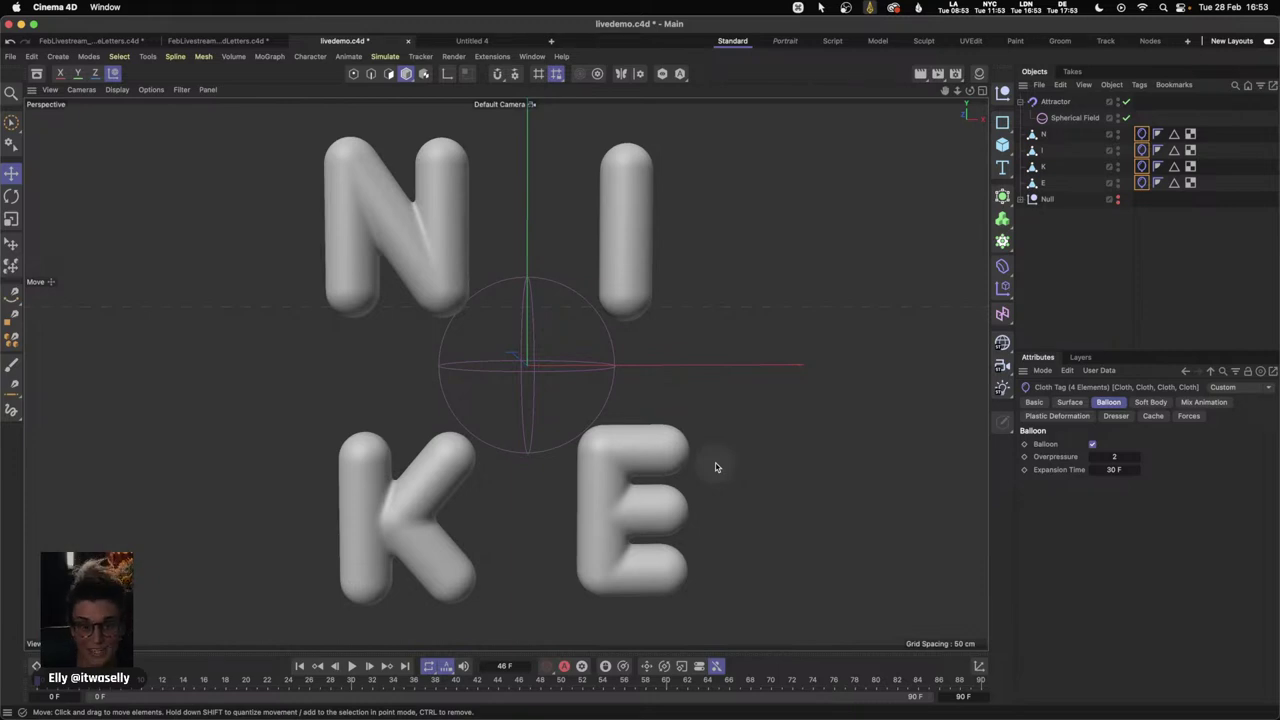
- Switch to Chrome, examine the YouTube results for "eyedesyn soft body", and return to Cinema 4D
{"action": "mouse_move", "coordinate": [420, 712]}
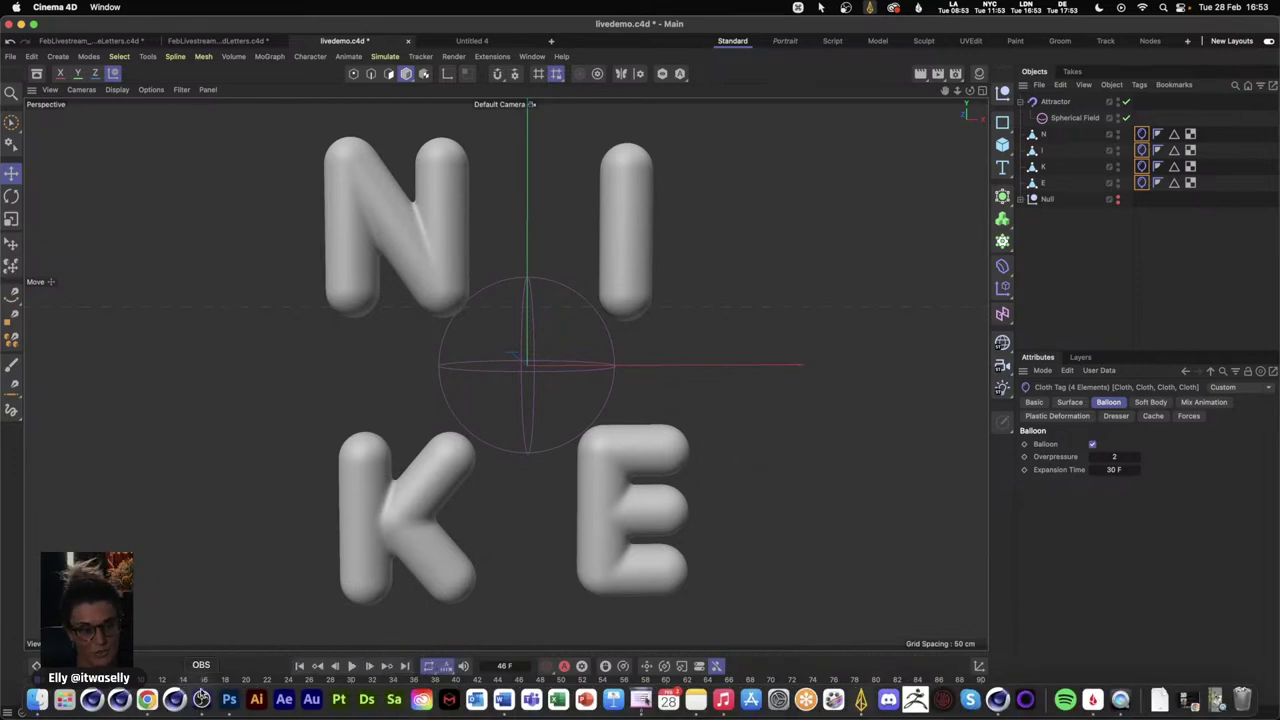
{"action": "left_click", "coordinate": [150, 700]}
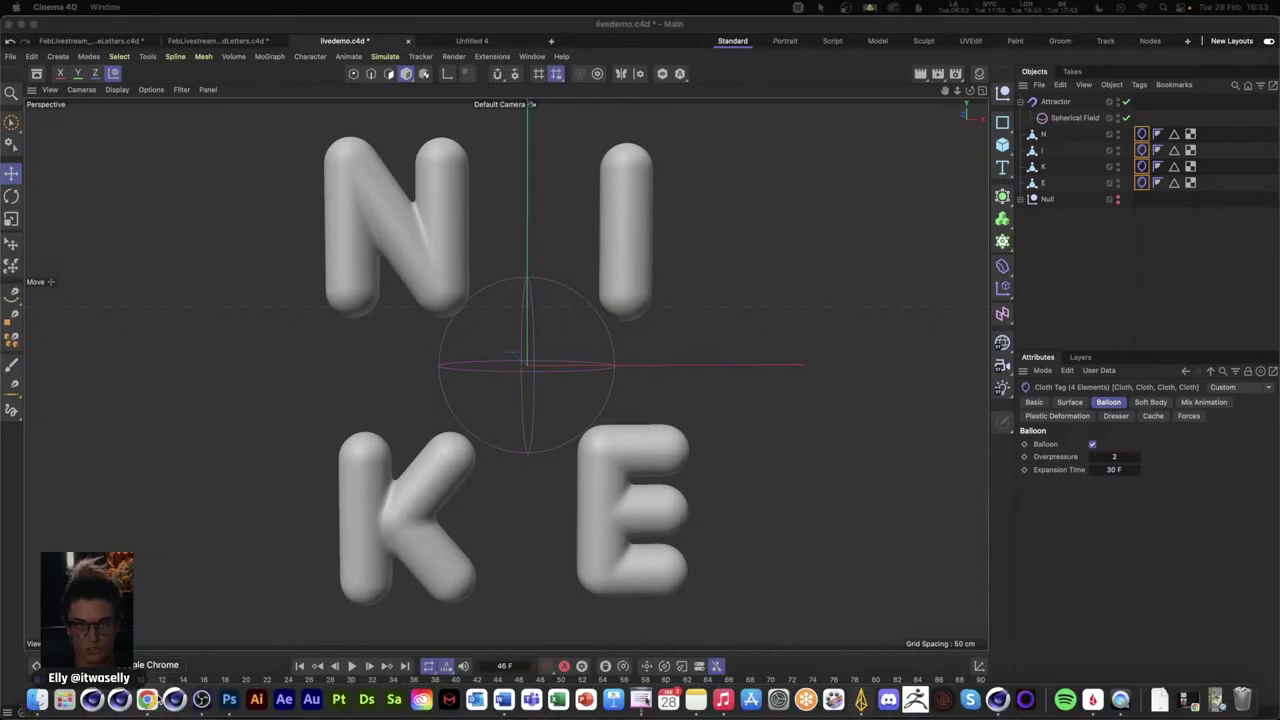
{"action": "left_click", "coordinate": [1195, 700]}
{"action": "left_click", "coordinate": [632, 31]}
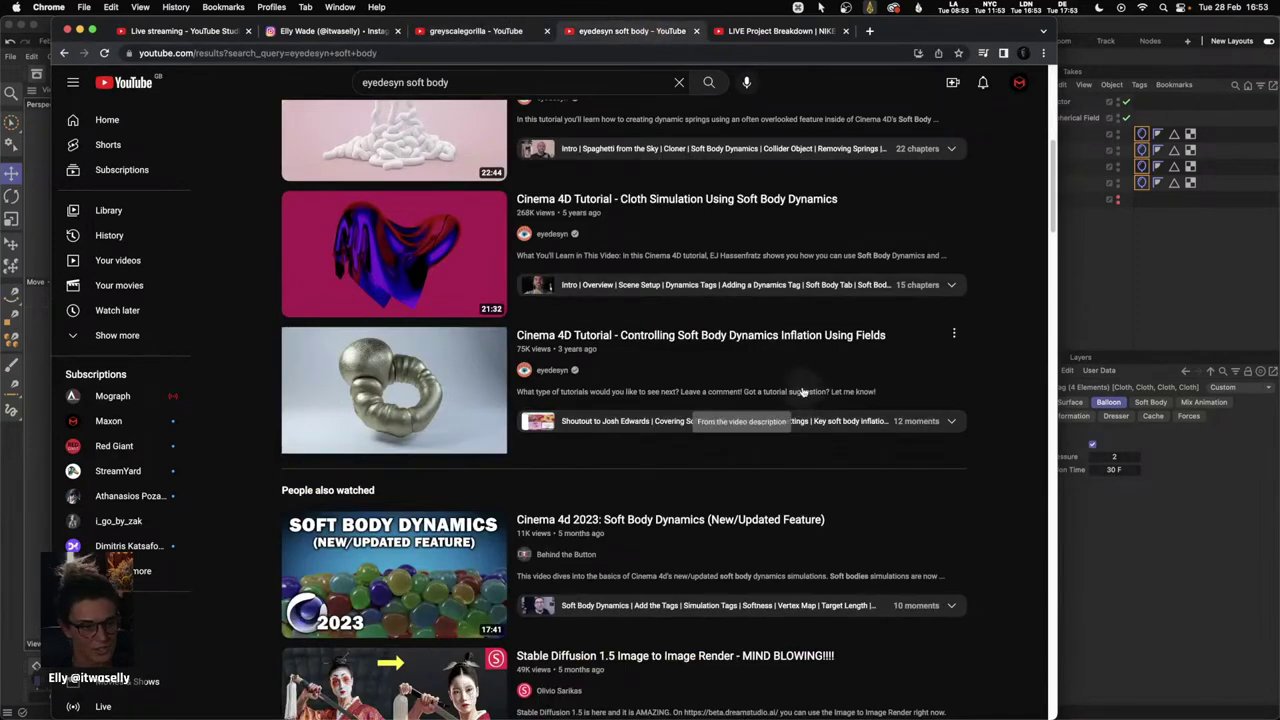
{"action": "mouse_move", "coordinate": [759, 377]}
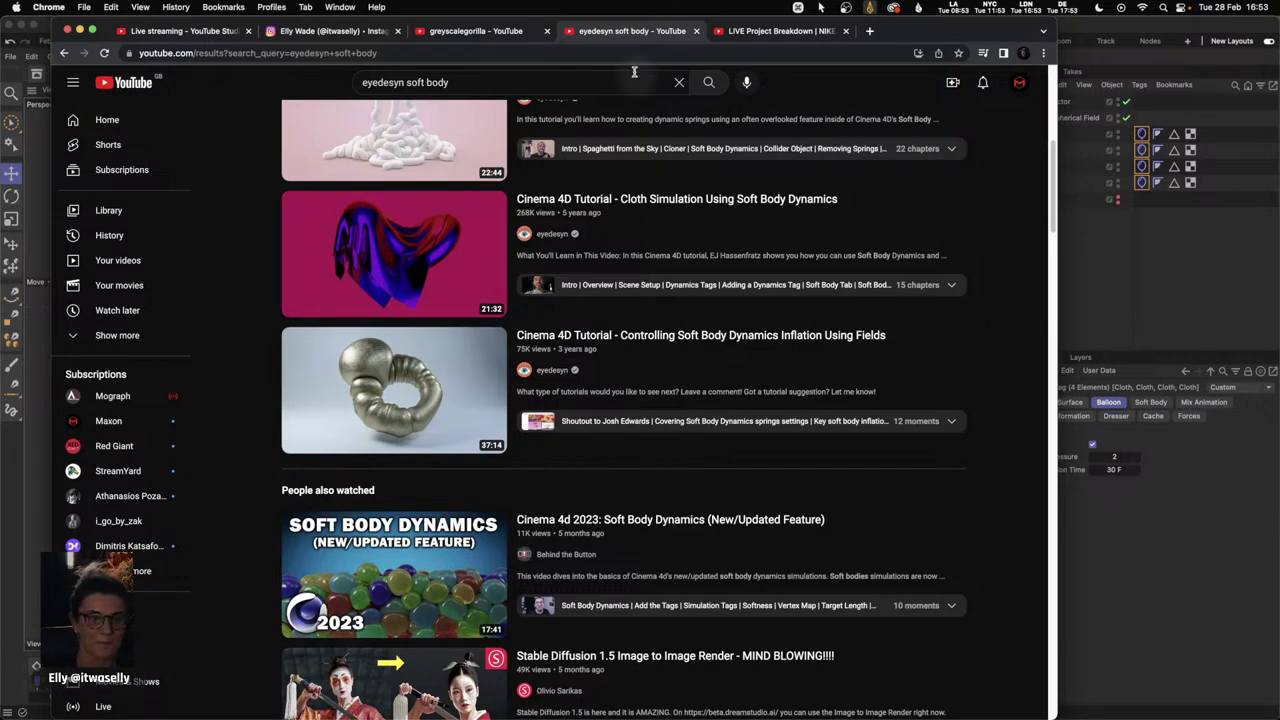
{"action": "left_click", "coordinate": [89, 31]}
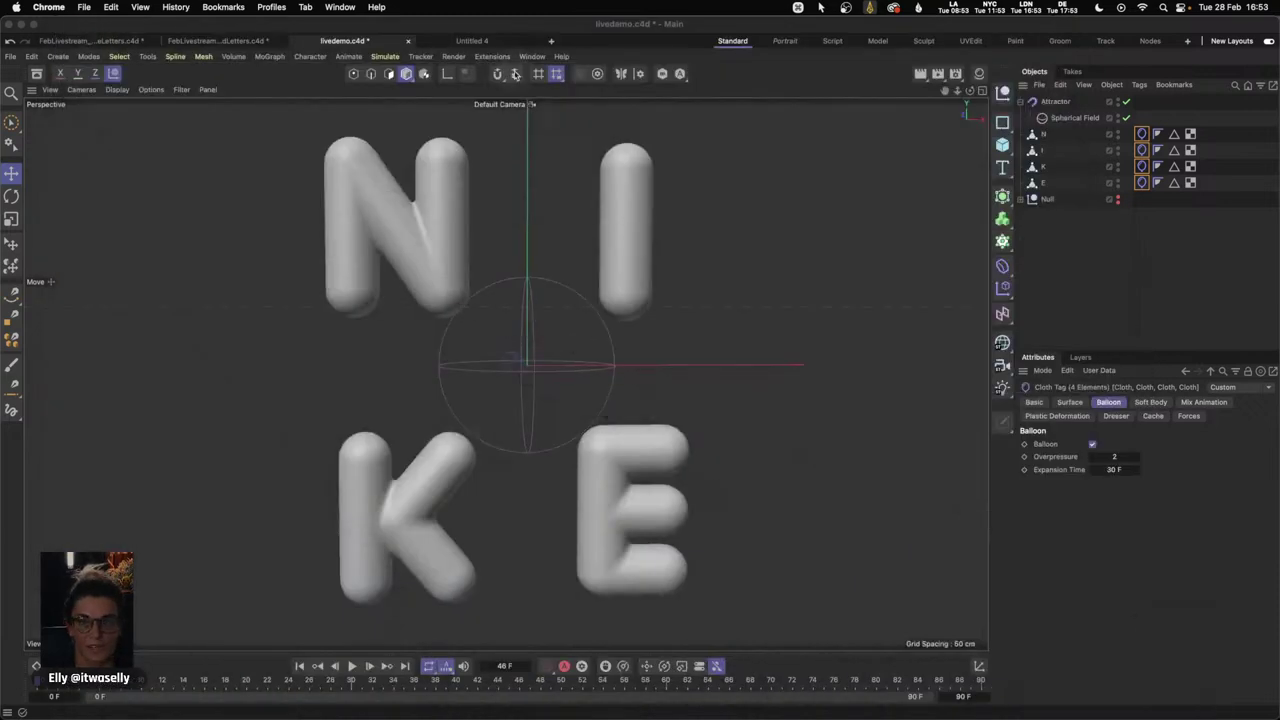
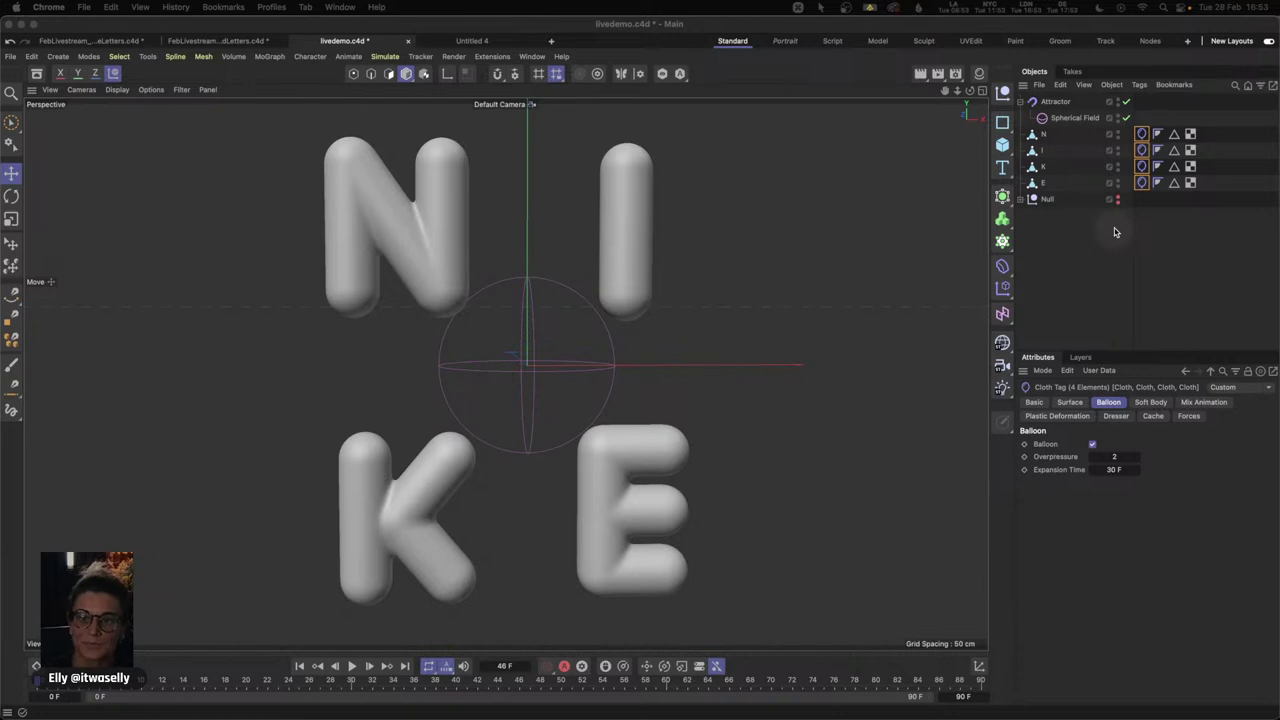
- Reveal the Target Length map setting in the surface properties of the letter N's Cloth tag
{"action": "left_click", "coordinate": [1142, 134]}
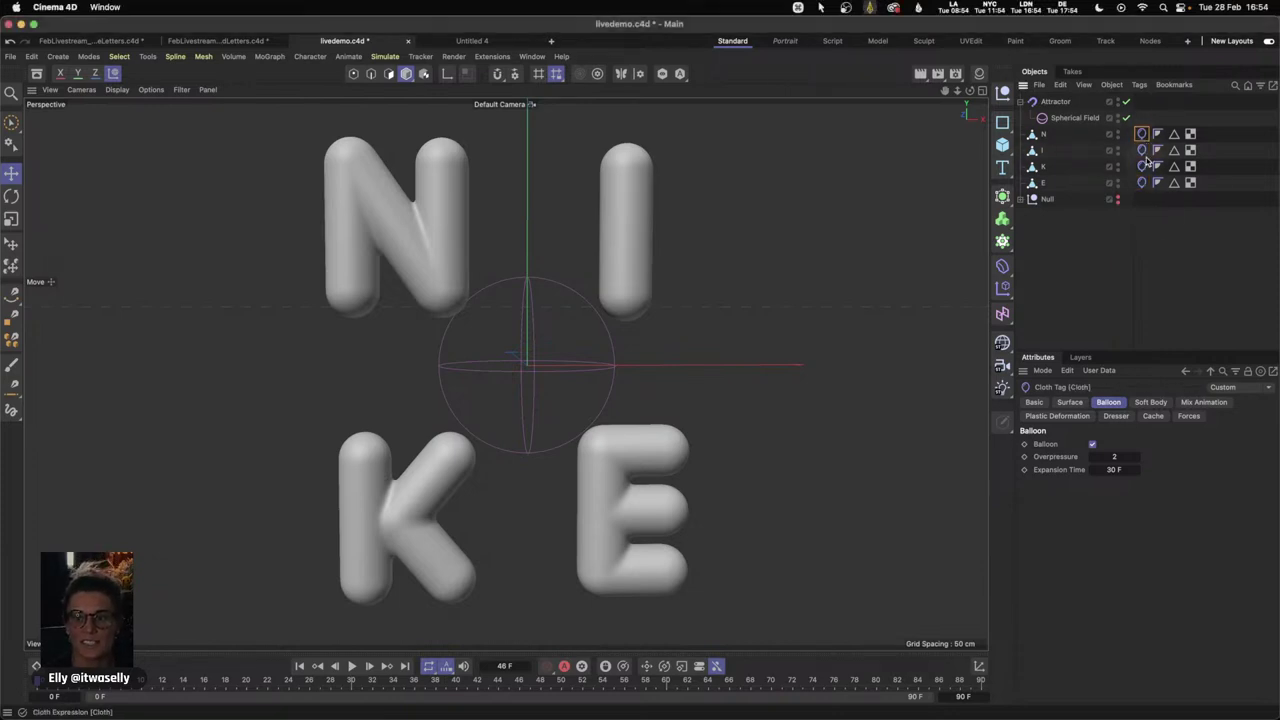
{"action": "left_click", "coordinate": [1069, 401]}
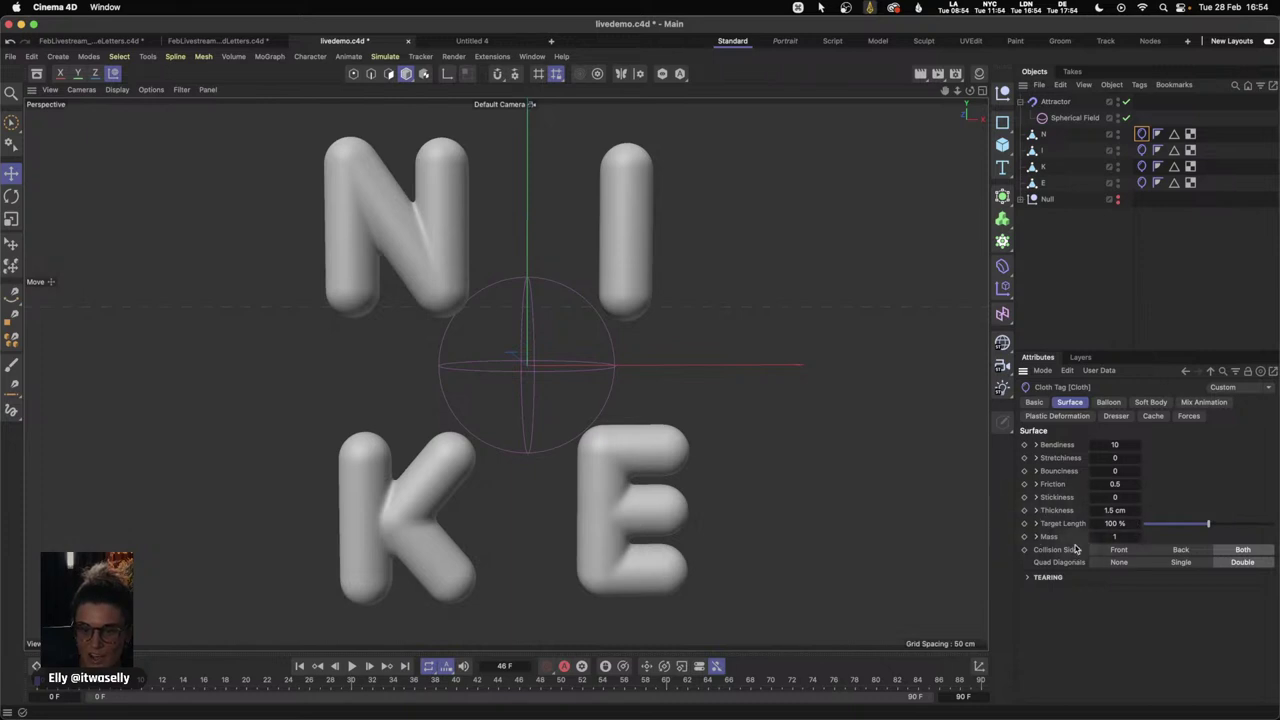
{"action": "left_click", "coordinate": [1036, 524]}
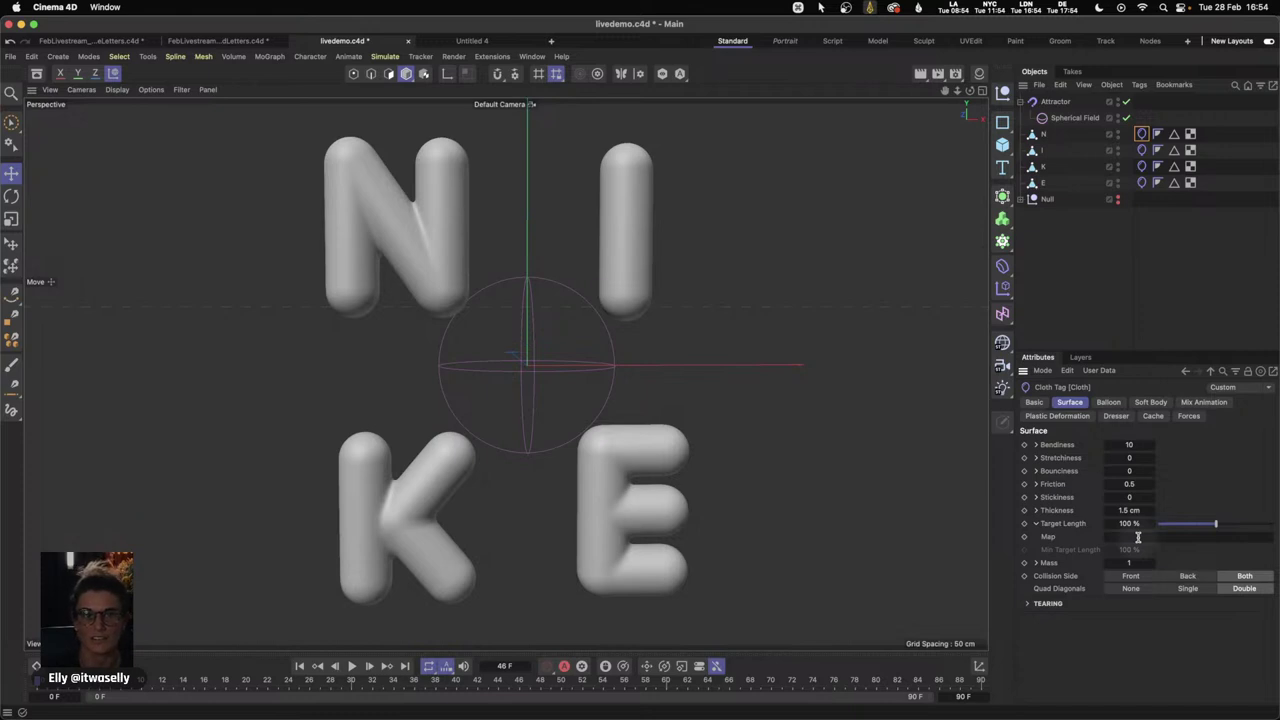
- Add a Vertex Map tag to the letter N object
{"action": "left_click", "coordinate": [1042, 134]}
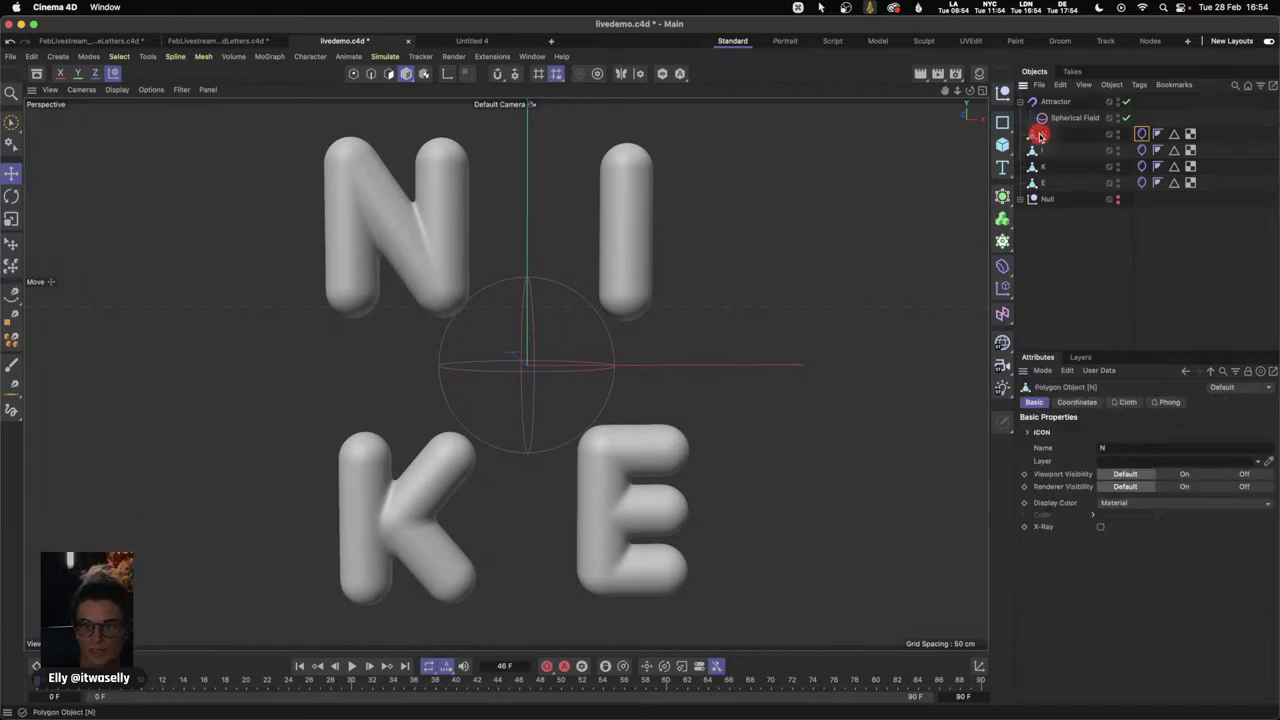
{"action": "right_click", "coordinate": [1040, 137]}
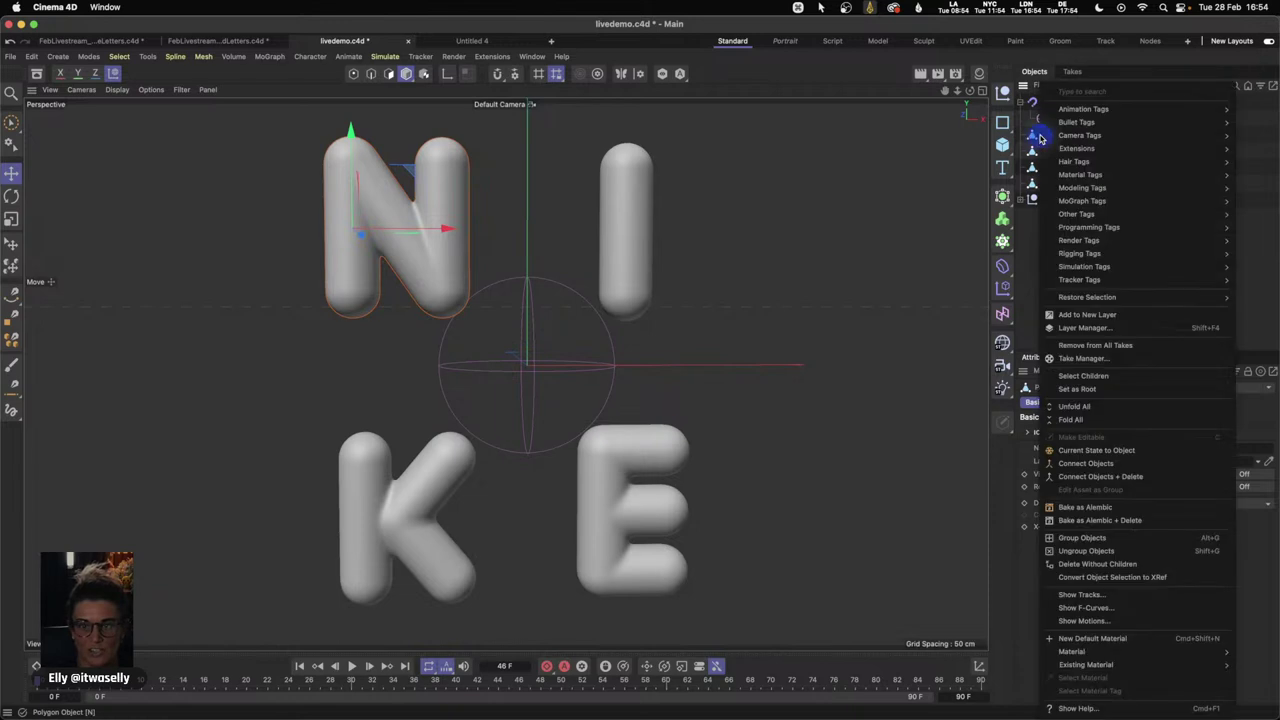
{"action": "mouse_move", "coordinate": [1060, 118]}
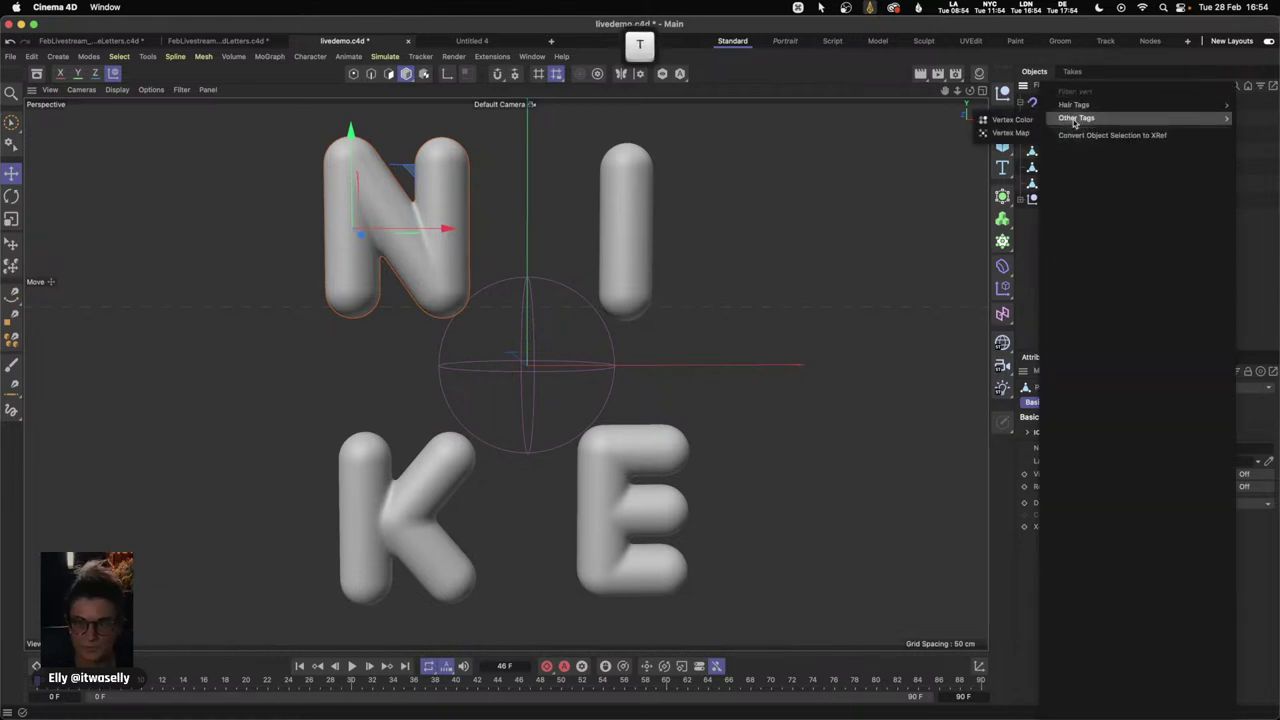
{"action": "left_click", "coordinate": [1028, 135]}
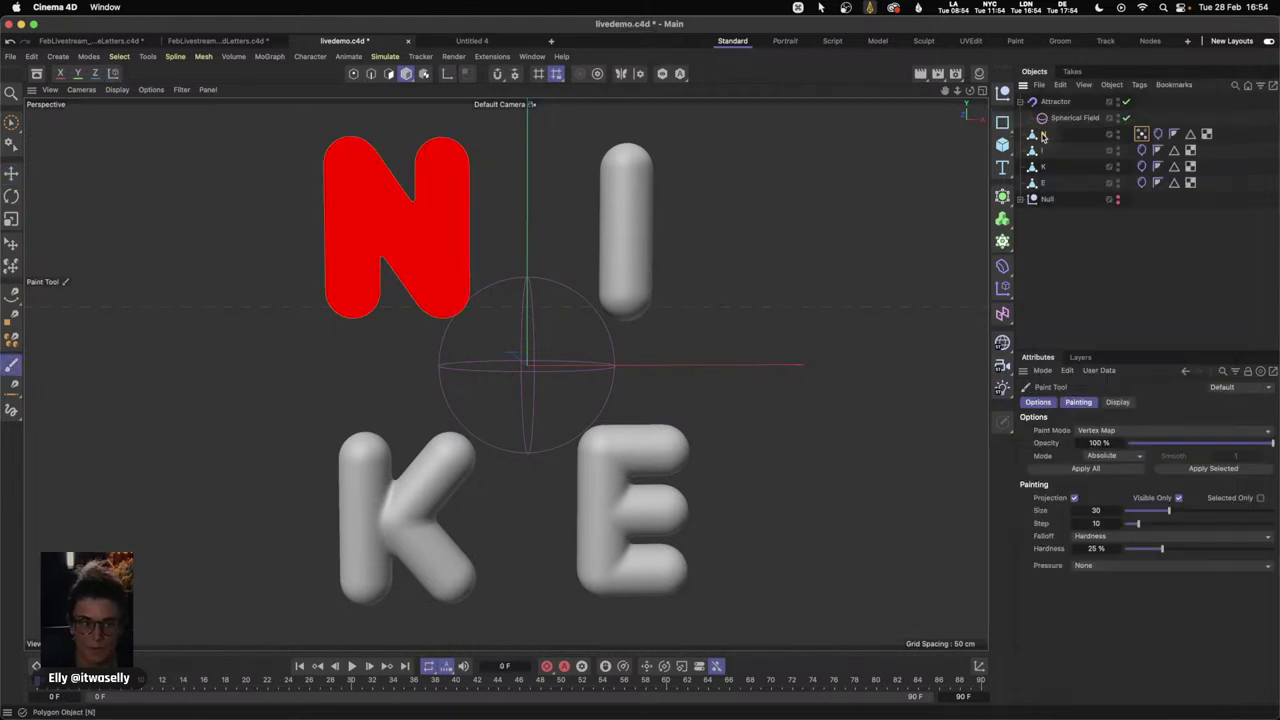
- Enable Use Fields on the N's vertex map, delete the Freeze layer, and add the N's edge selection as a field
{"action": "left_click", "coordinate": [1142, 134]}
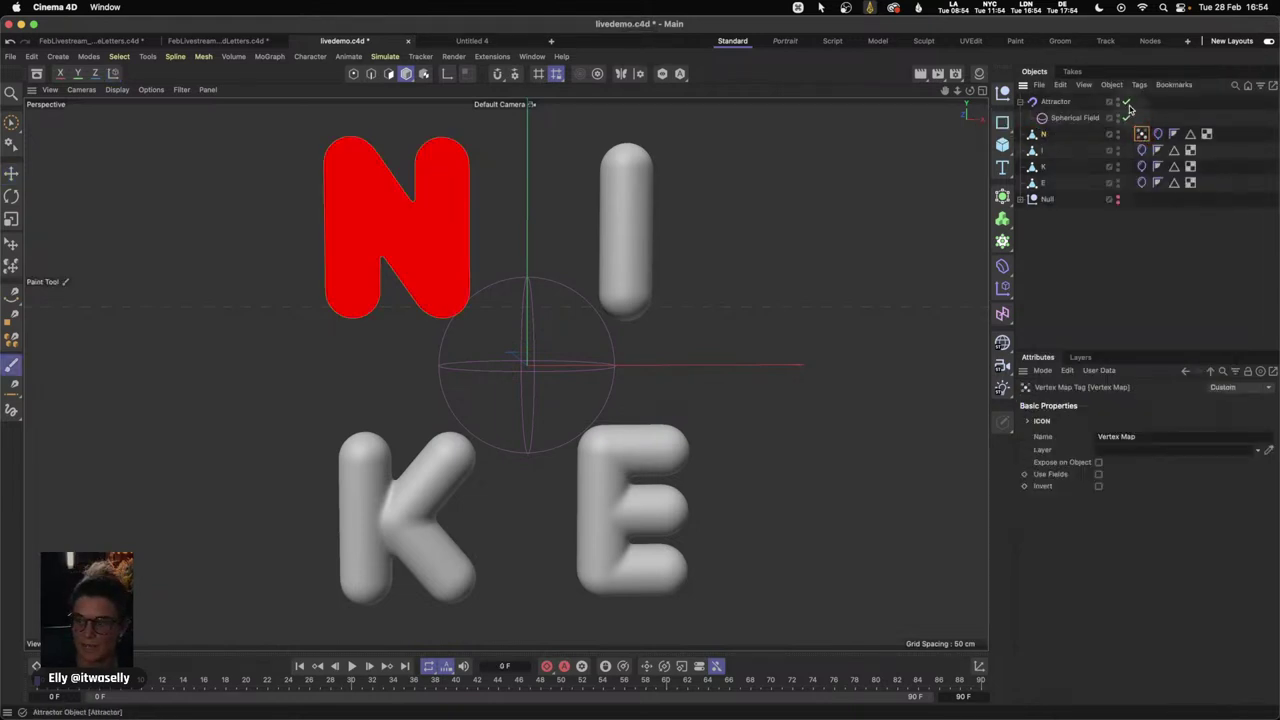
{"action": "left_click", "coordinate": [1099, 475]}
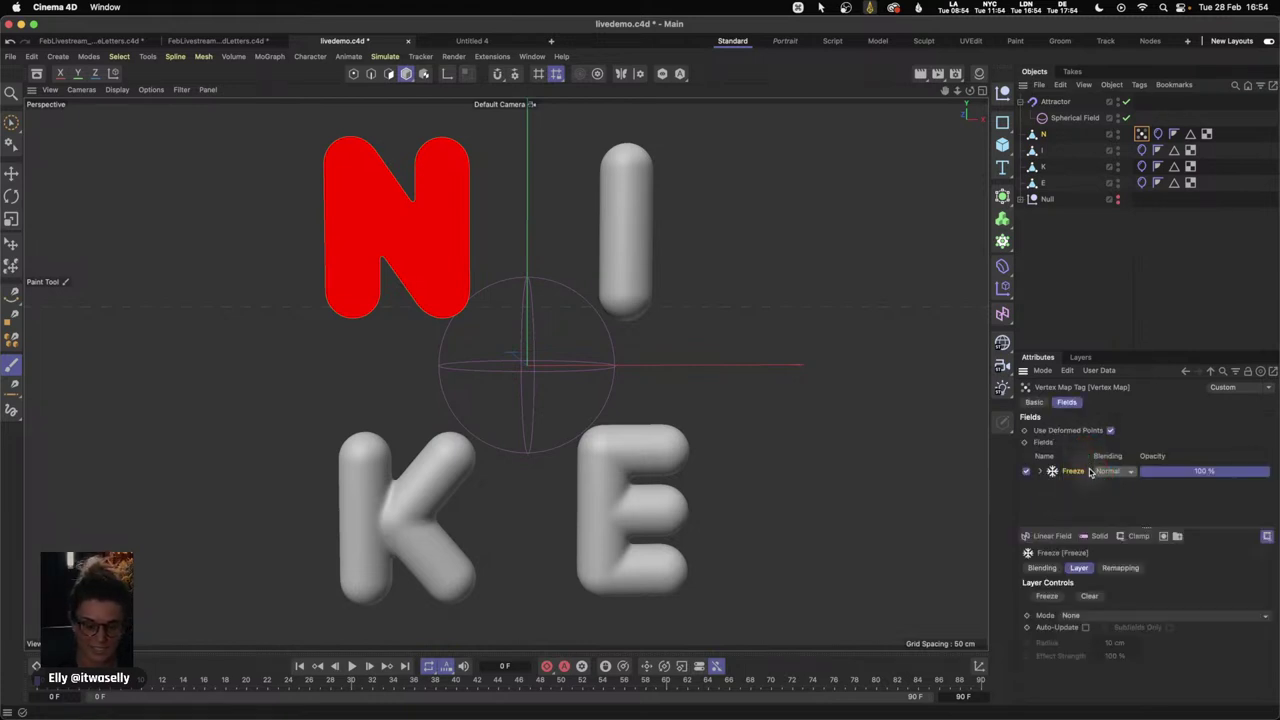
{"action": "key", "text": "Delete"}
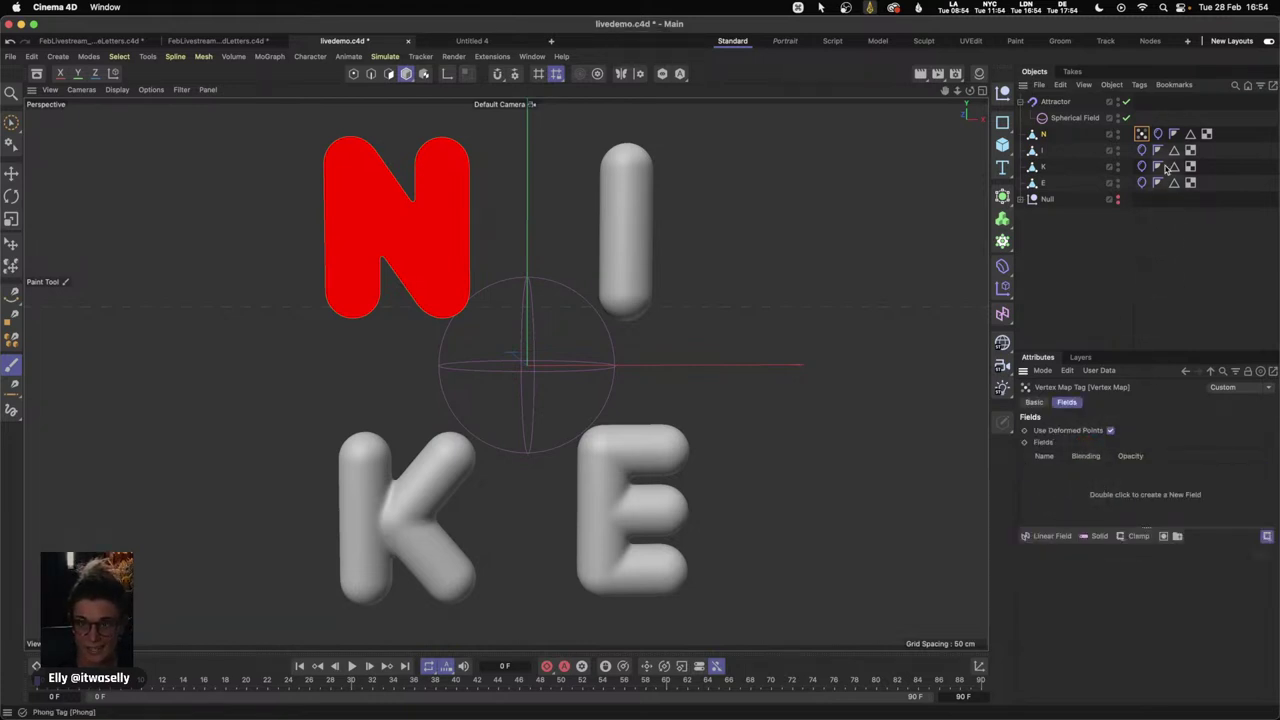
{"action": "left_click_drag", "start_coordinate": [1190, 134], "coordinate": [1089, 482]}
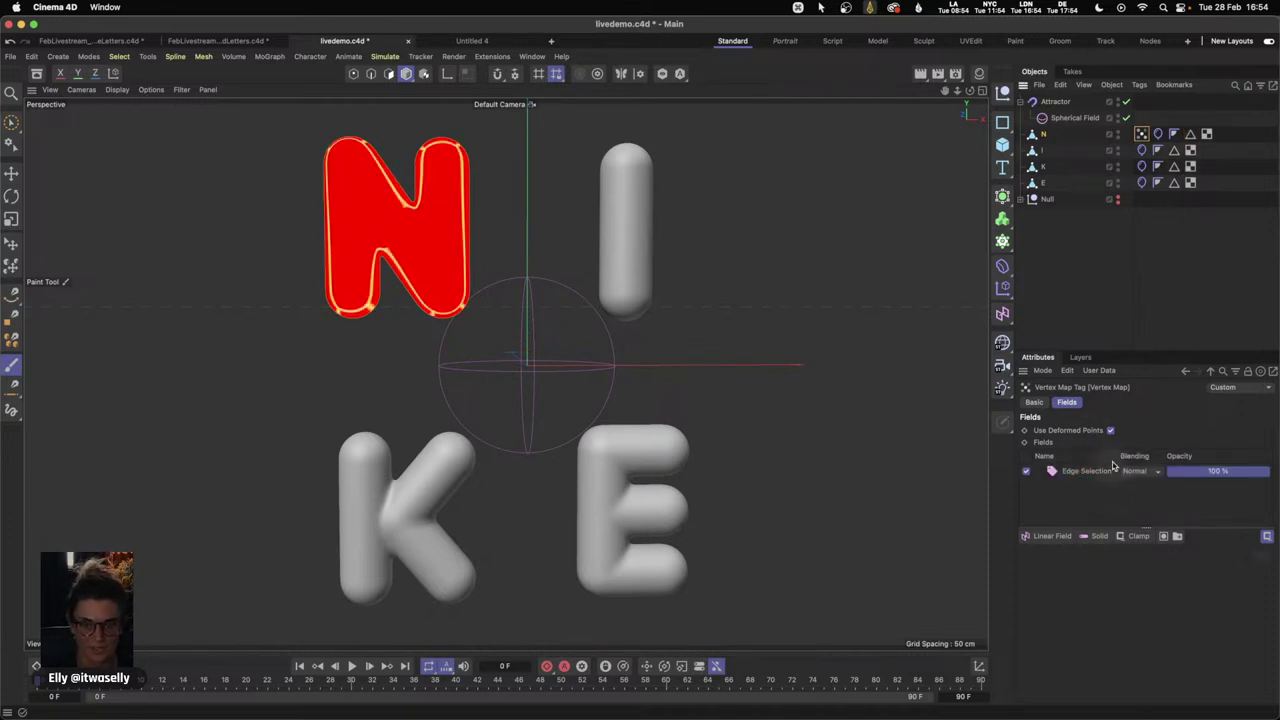
- Add a Vertex Map tag to the letter I object
{"action": "left_click", "coordinate": [1040, 152]}
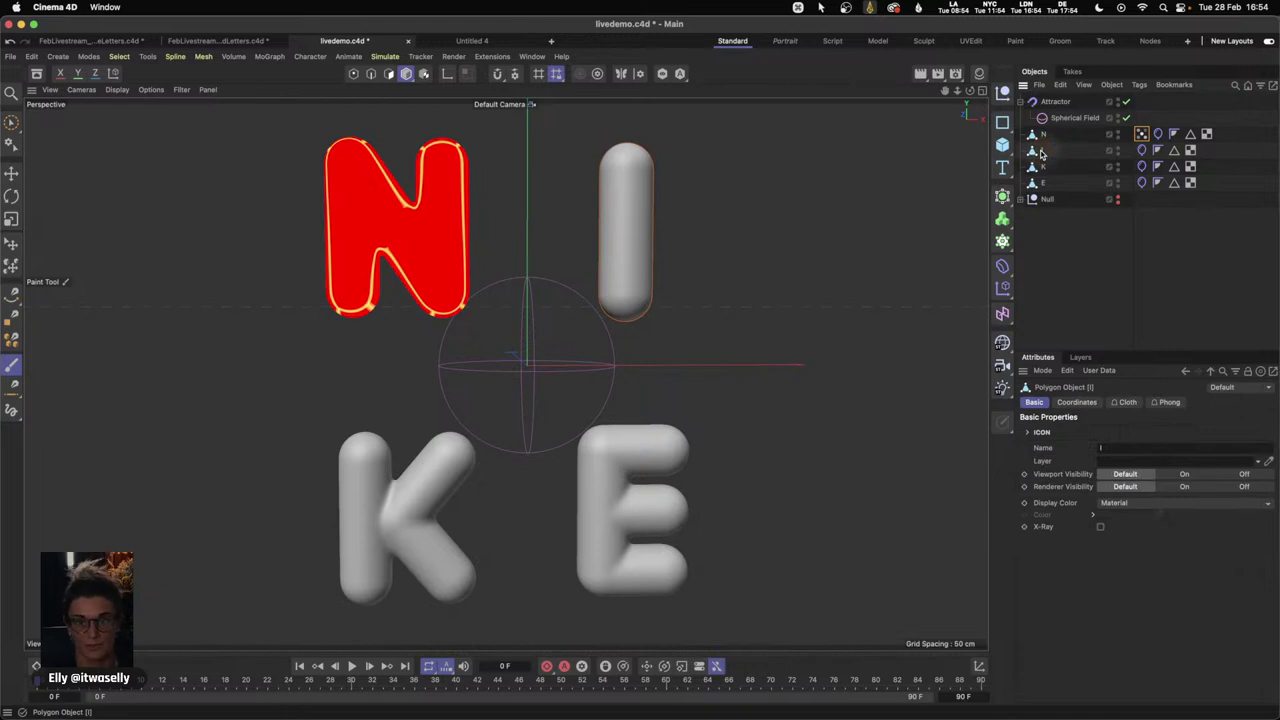
{"action": "right_click", "coordinate": [1040, 152]}
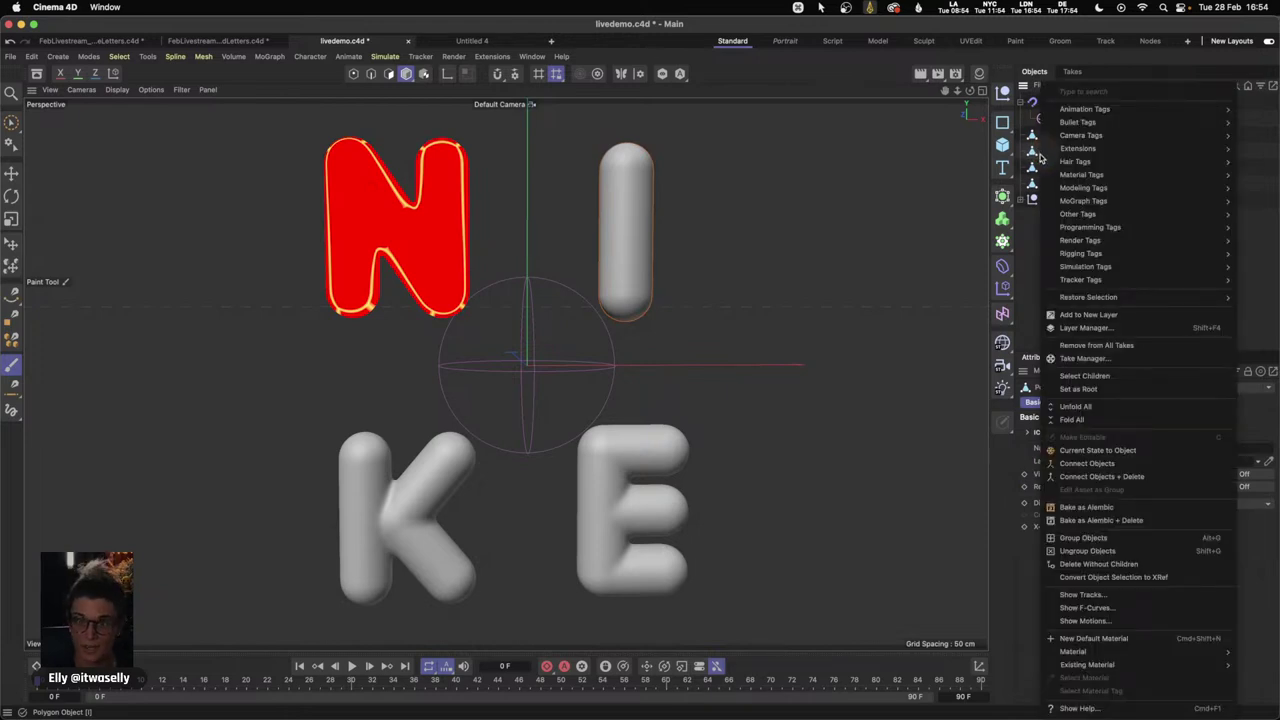
{"action": "type", "text": "vert"}
{"action": "mouse_move", "coordinate": [1078, 118]}
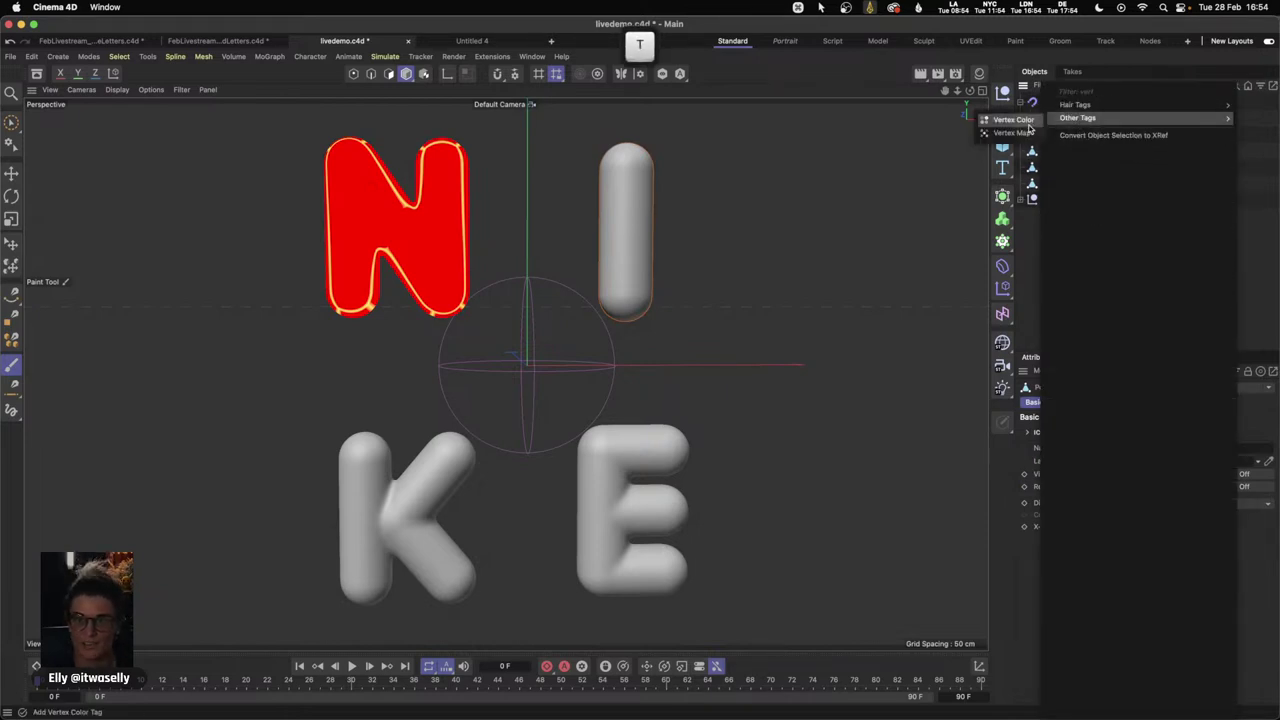
{"action": "left_click", "coordinate": [1015, 132]}
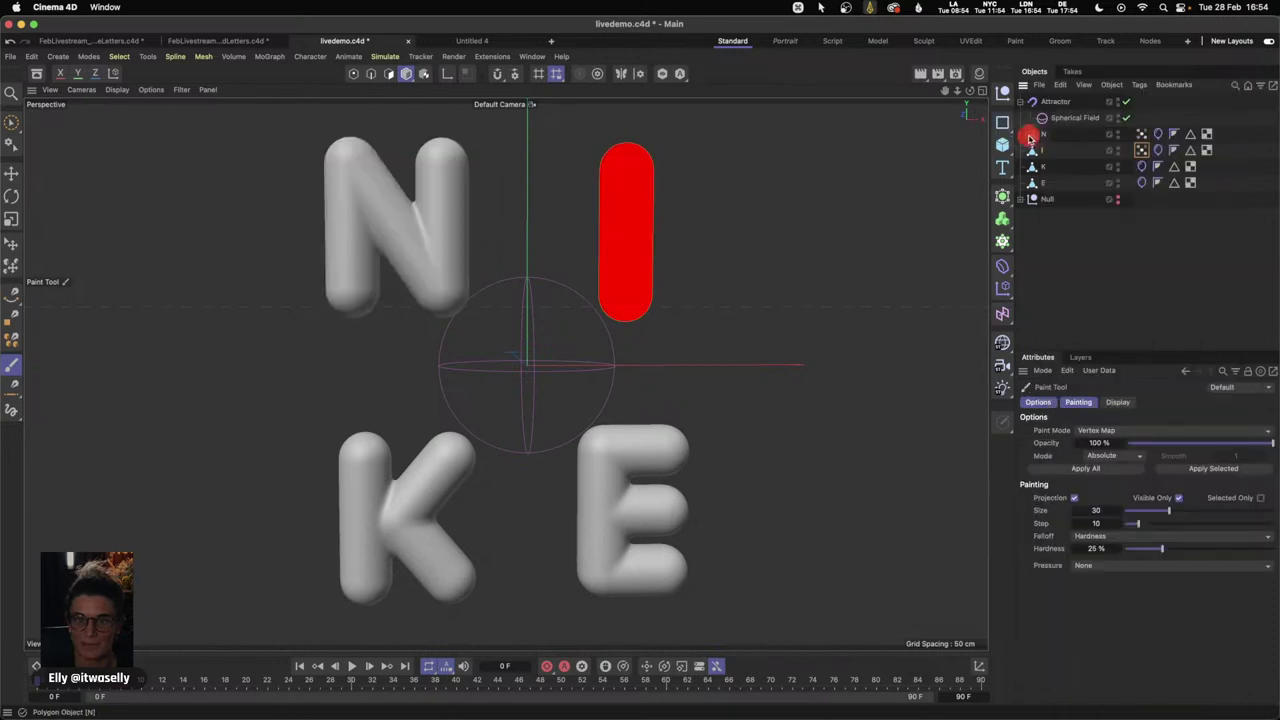
- Enable fields on the I's vertex map, delete its Freeze layer, and add the I's edge selection as the field
{"action": "left_click", "coordinate": [1141, 149]}
{"action": "left_click", "coordinate": [1098, 477]}
{"action": "left_click", "coordinate": [1080, 465]}
{"action": "key", "text": "Delete"}
{"action": "left_click_drag", "start_coordinate": [1190, 149], "coordinate": [1045, 472]}
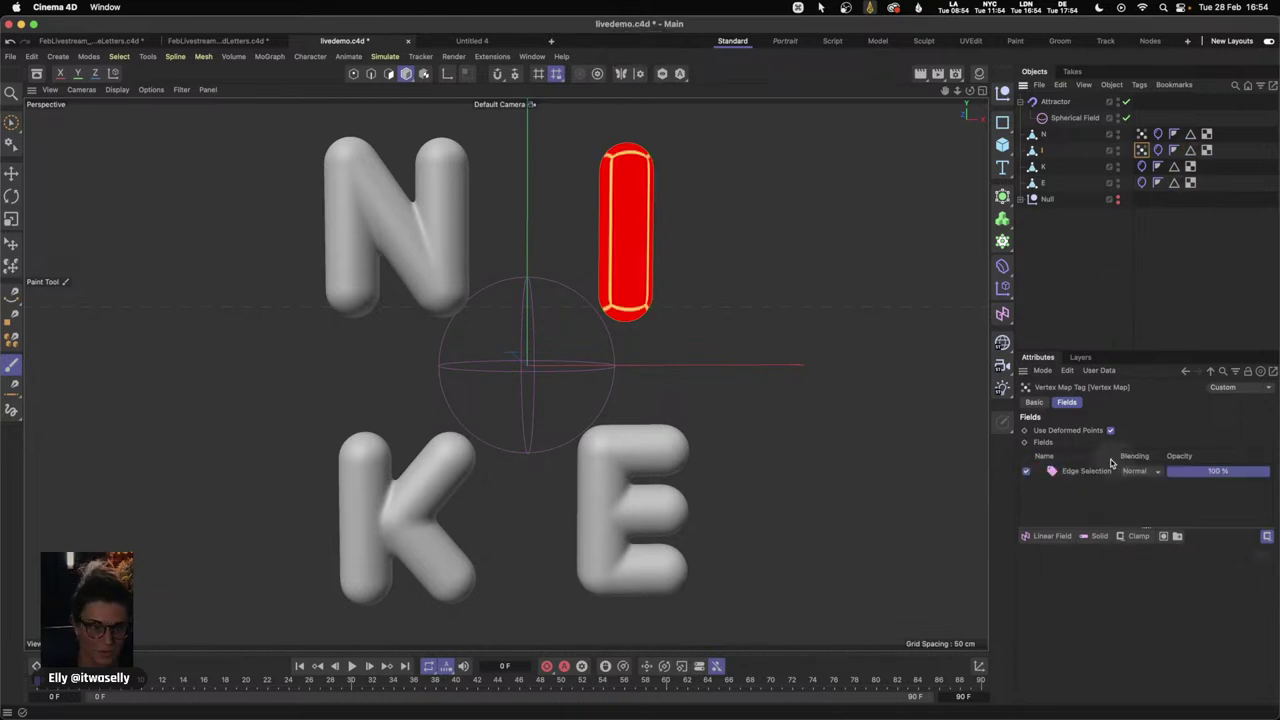
- Add a Vertex Map tag to the letter K, replacing its Freeze layer with the K's edge selection as the field
{"action": "right_click", "coordinate": [1048, 166]}
{"action": "mouse_move", "coordinate": [1062, 166]}
{"action": "type", "text": "verte"}
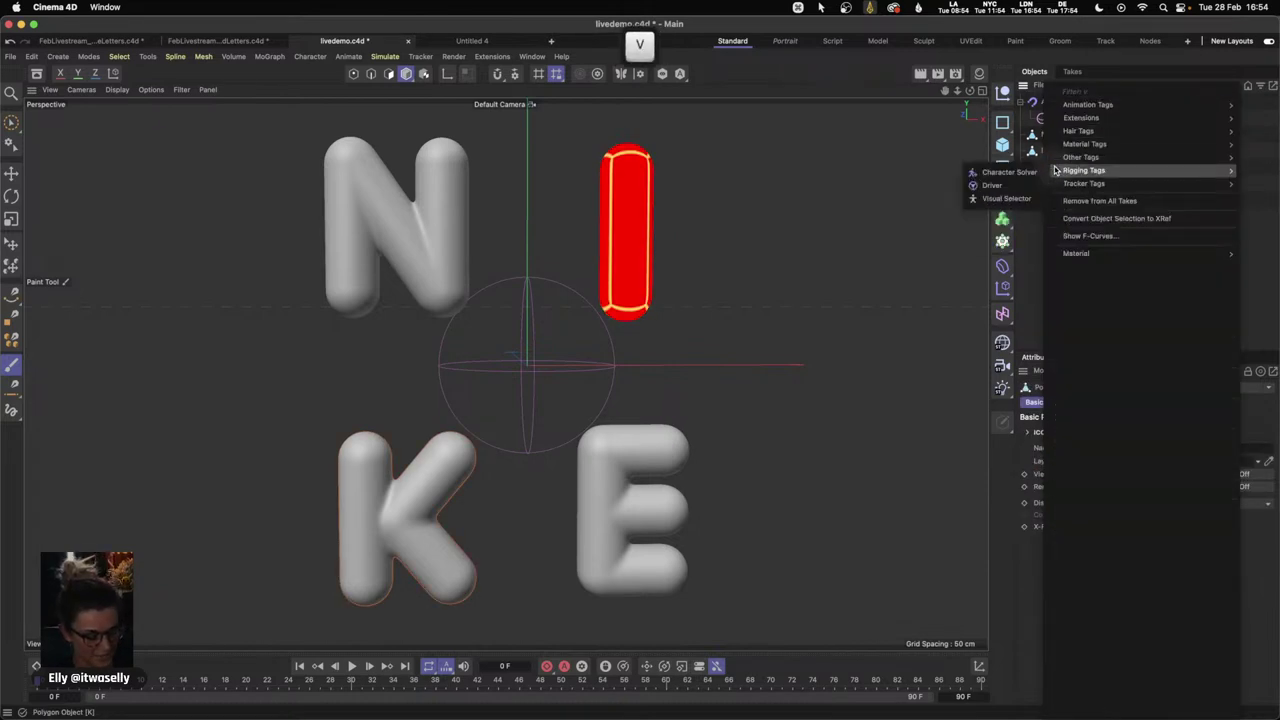
{"action": "mouse_move", "coordinate": [1090, 117]}
{"action": "left_click", "coordinate": [1039, 134]}
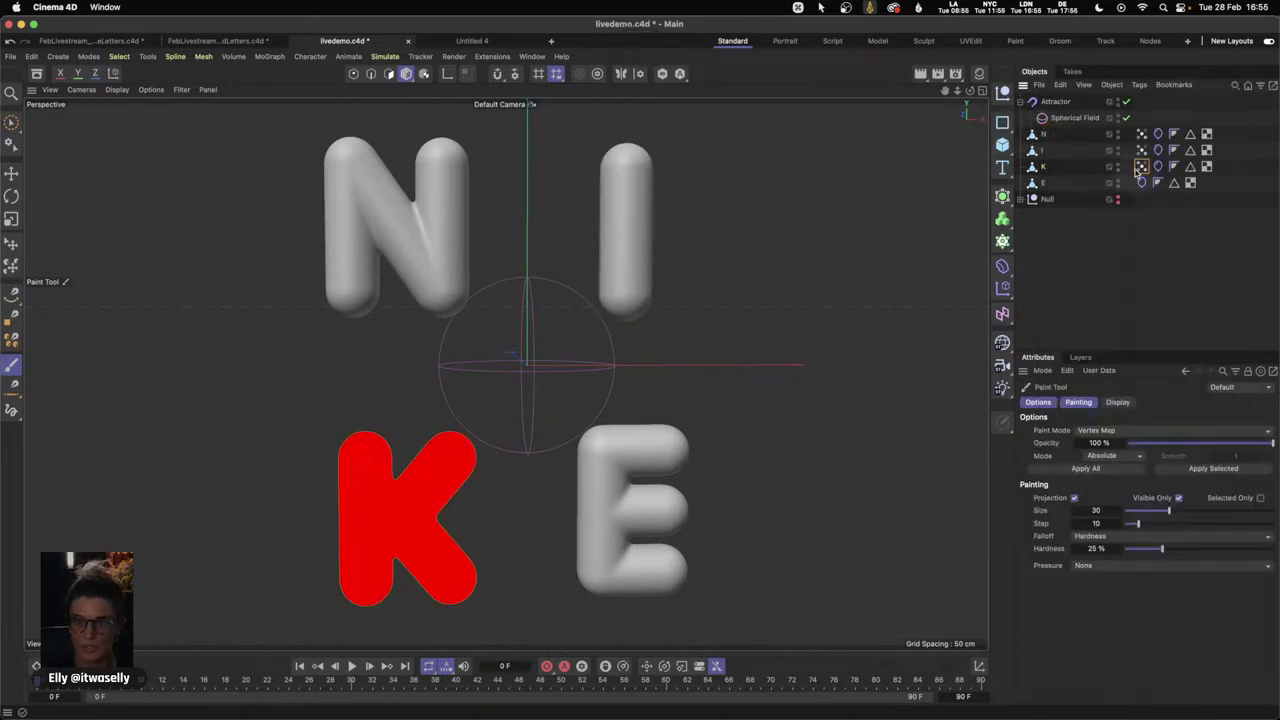
{"action": "left_click", "coordinate": [1105, 472]}
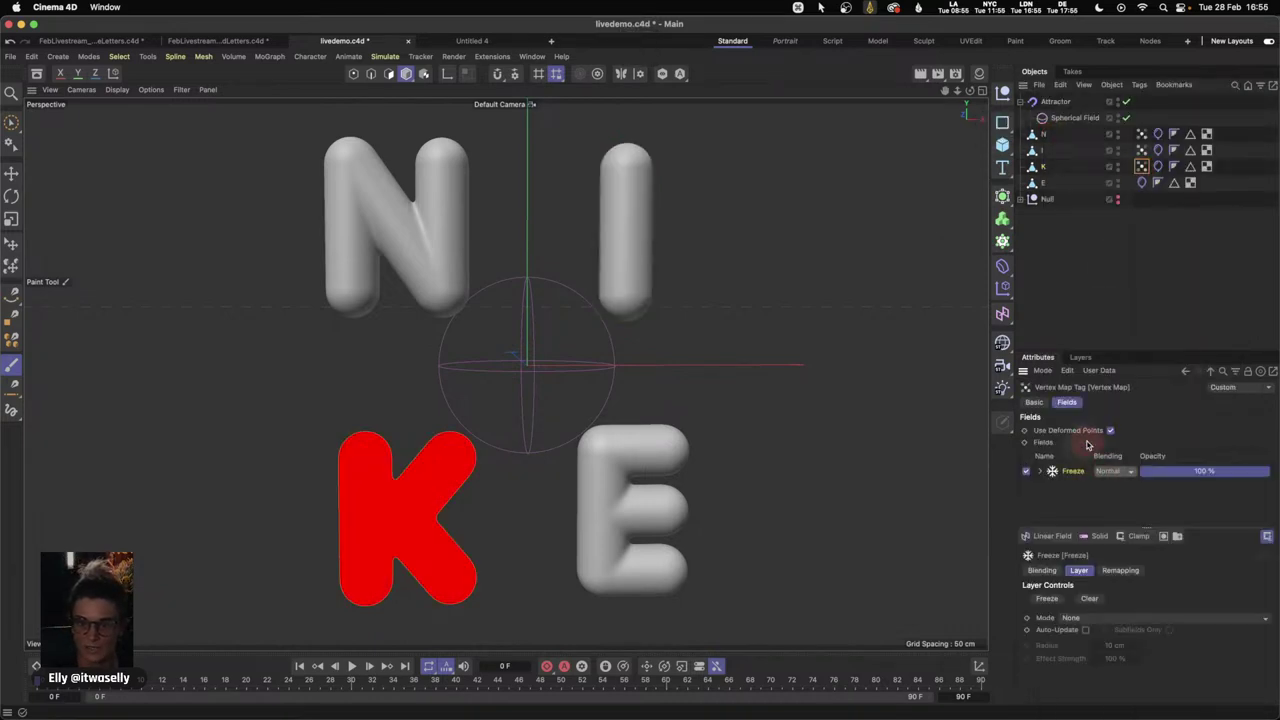
{"action": "key", "text": "Delete"}
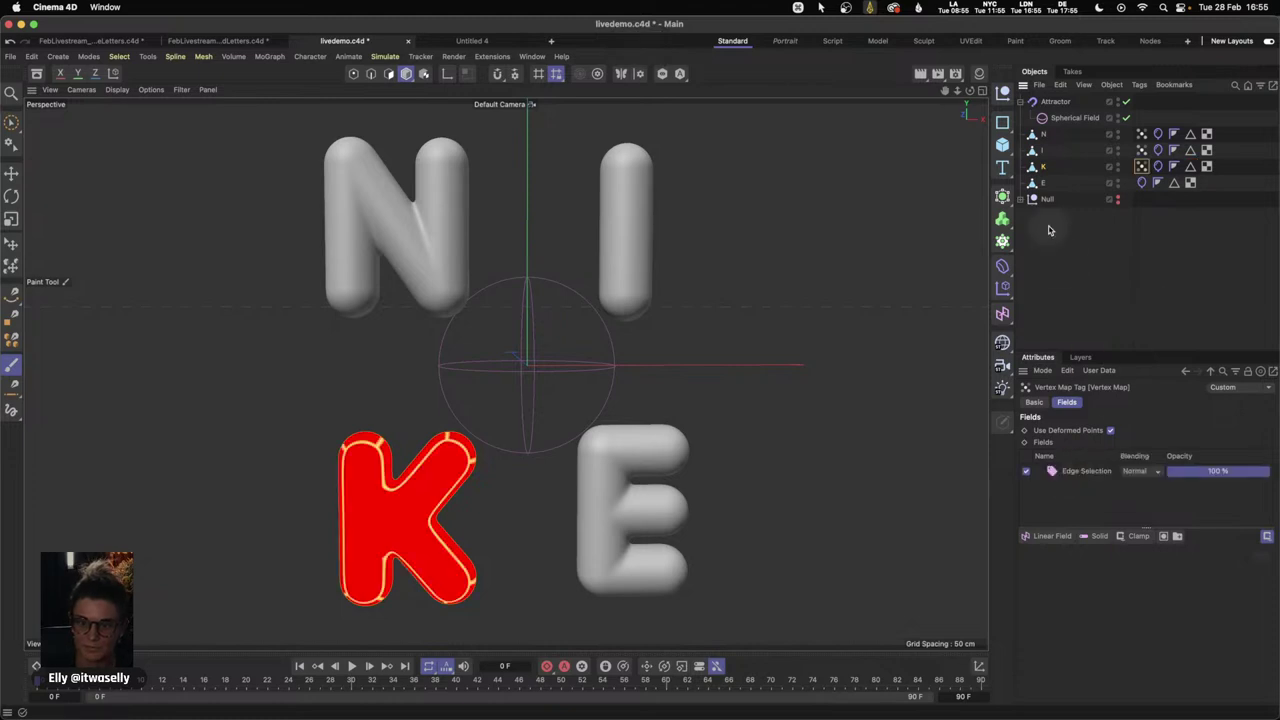
- Add a Vertex Map tag to the letter E object
{"action": "left_click", "coordinate": [1040, 182], "text": "shift"}
{"action": "right_click", "coordinate": [1040, 182]}
{"action": "mouse_move", "coordinate": [1045, 190]}
{"action": "type", "text": "verte"}
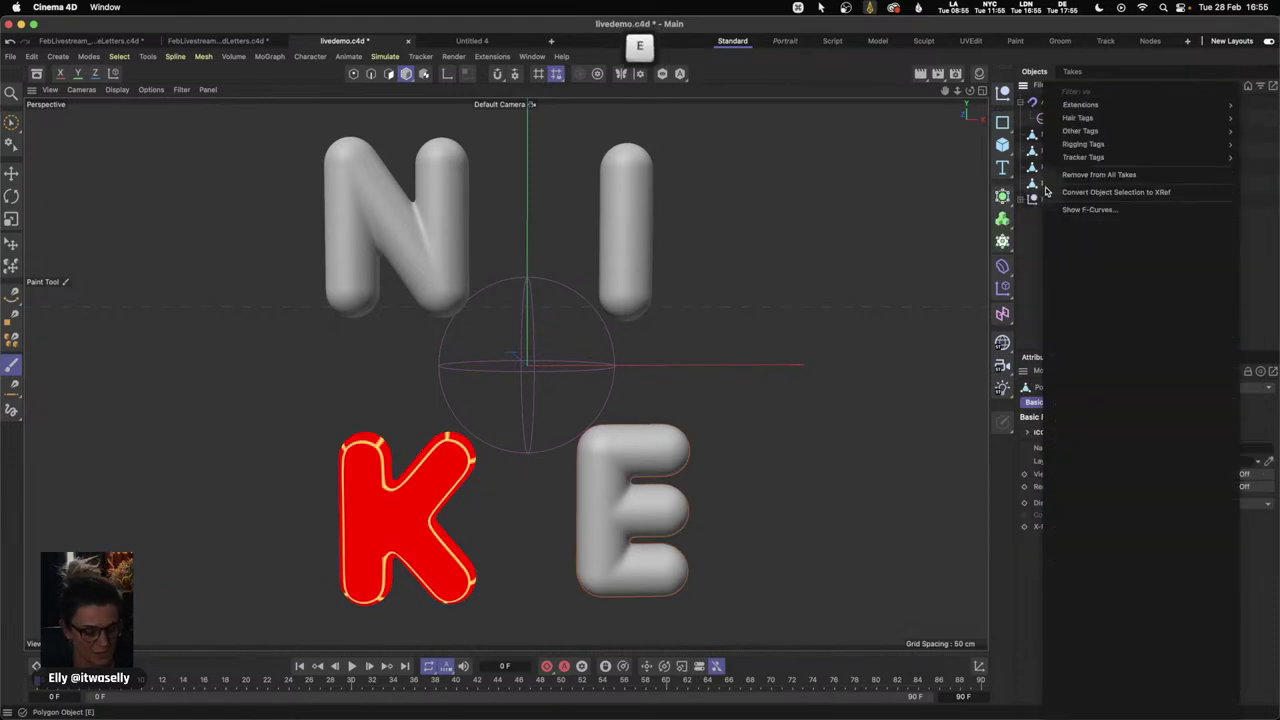
{"action": "left_click", "coordinate": [1027, 134]}
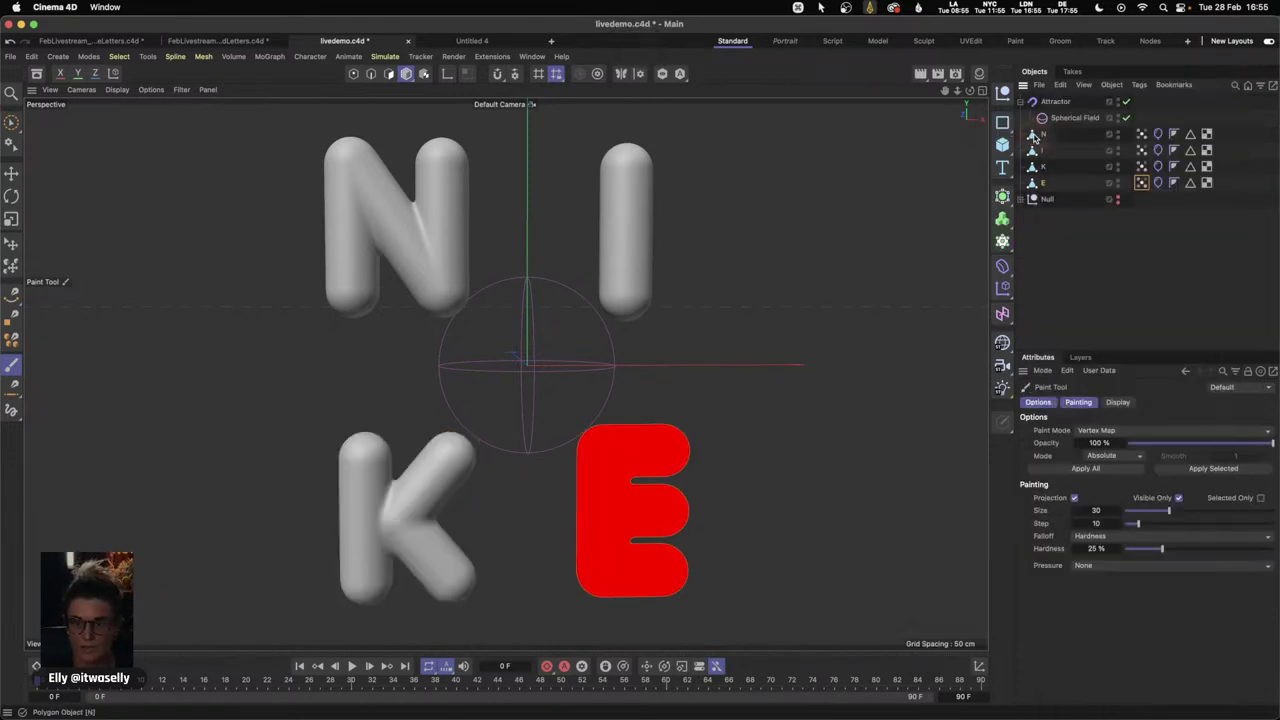
- Replace the Freeze layer in the E's vertex map with its edge selection, and check the vertex maps of all four letters
{"action": "left_click", "coordinate": [1141, 183]}
{"action": "left_click", "coordinate": [1066, 402]}
{"action": "left_click", "coordinate": [1100, 465]}
{"action": "key", "text": "BackSpace"}
{"action": "left_click_drag", "start_coordinate": [1175, 183], "coordinate": [1052, 476]}
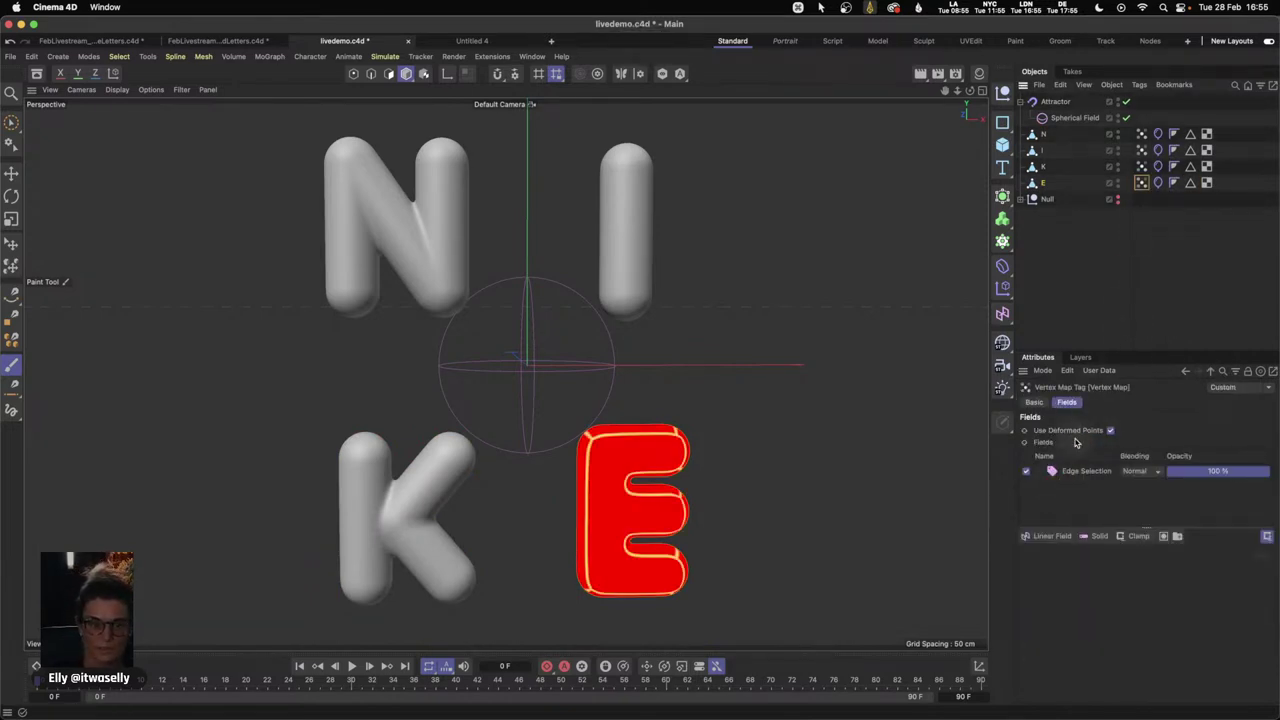
{"action": "left_click", "coordinate": [1141, 134]}
{"action": "left_click", "coordinate": [1141, 150]}
{"action": "left_click", "coordinate": [1141, 166]}
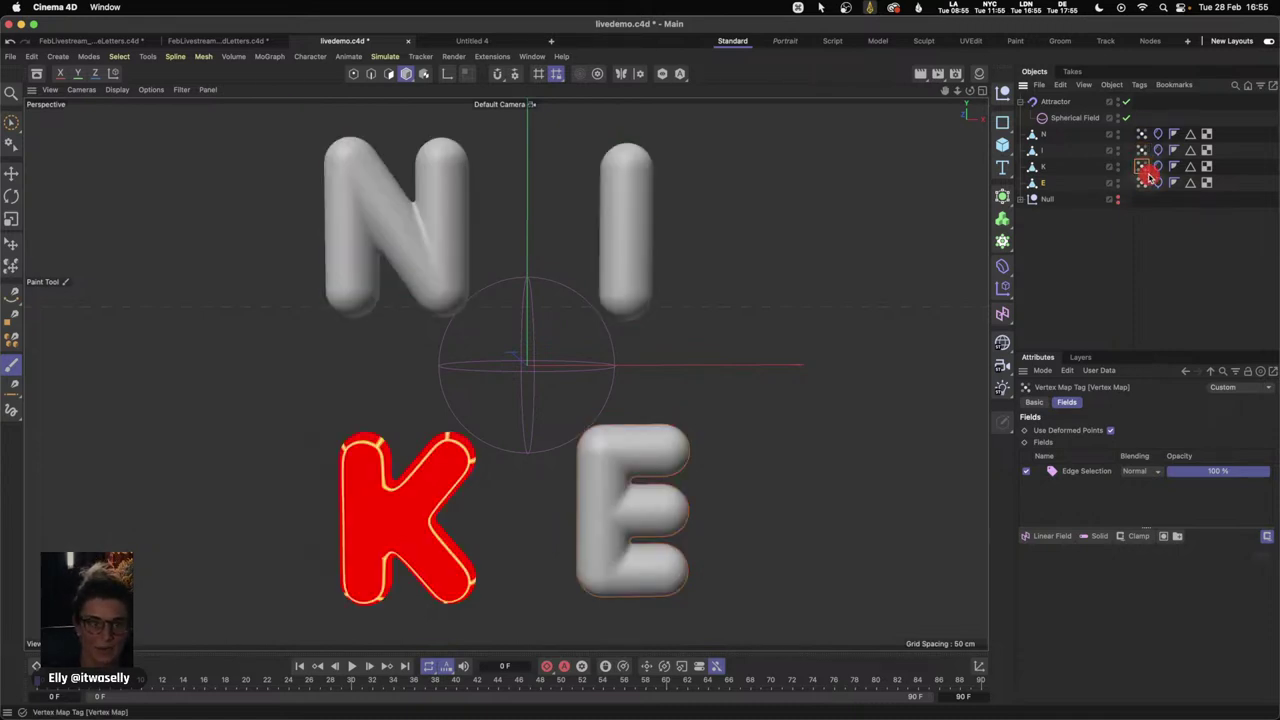
{"action": "left_click", "coordinate": [1142, 182]}
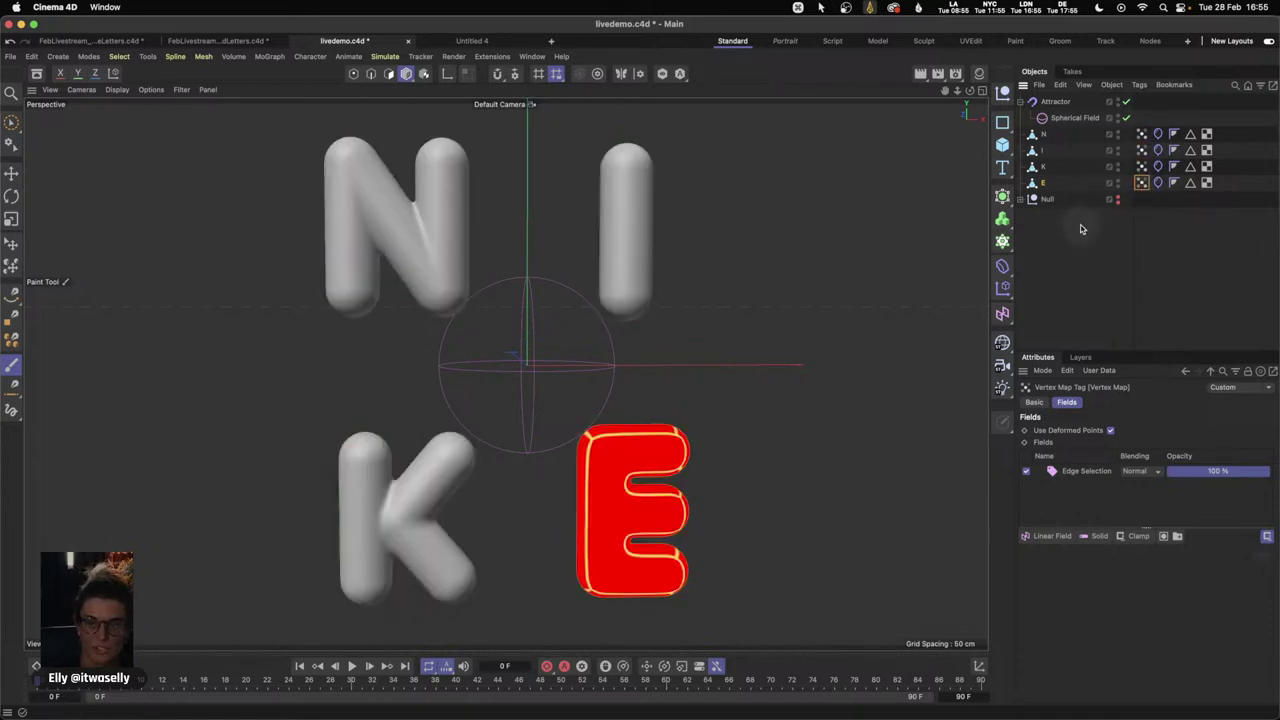
- Assign the N's vertex map to the Target Length map of its Cloth tag and set Target Length to 50%
{"action": "left_click", "coordinate": [1158, 134]}
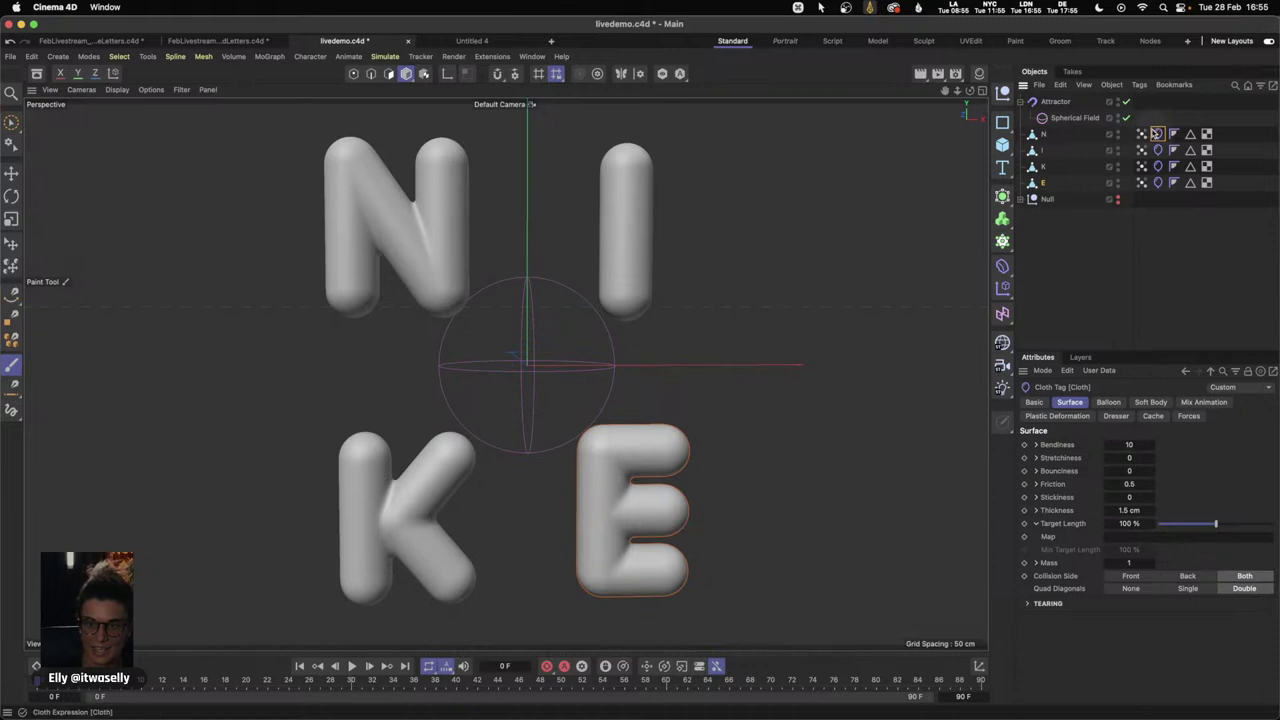
{"action": "left_click", "coordinate": [1141, 134]}
{"action": "left_click", "coordinate": [1158, 134]}
{"action": "left_click_drag", "start_coordinate": [1141, 134], "coordinate": [1140, 537]}
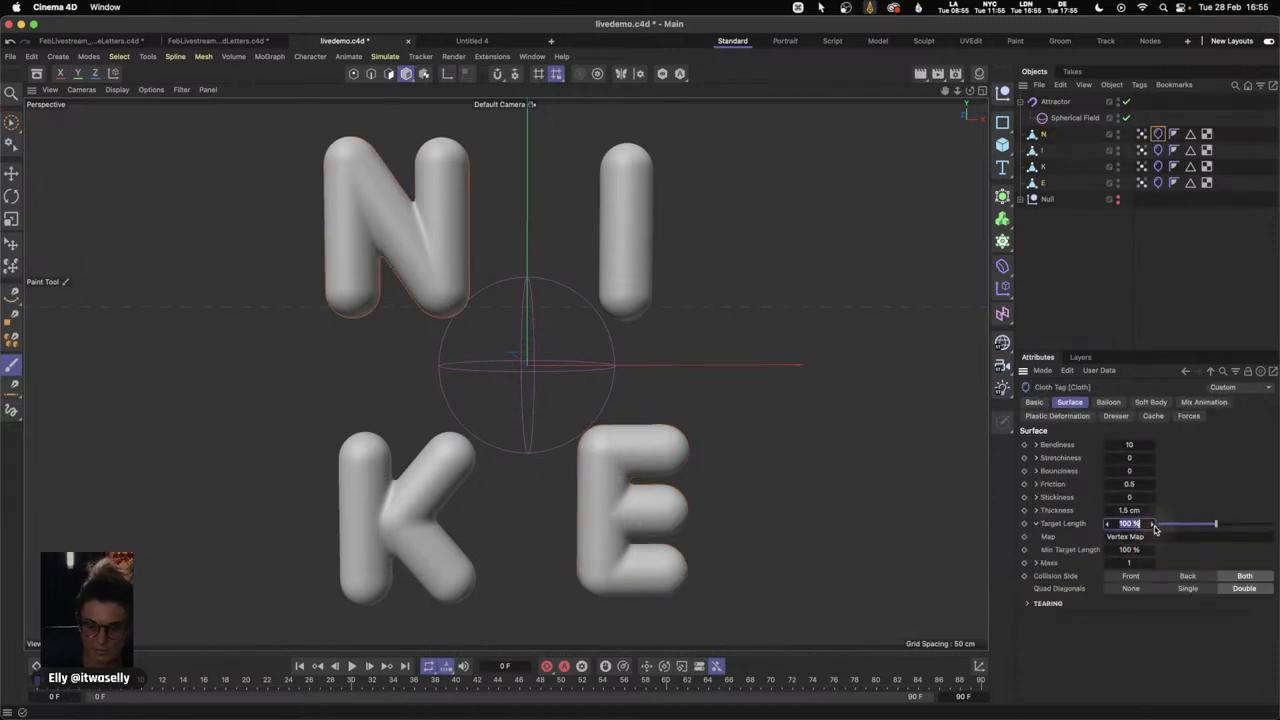
{"action": "type", "text": "50"}
{"action": "key", "text": "Return"}
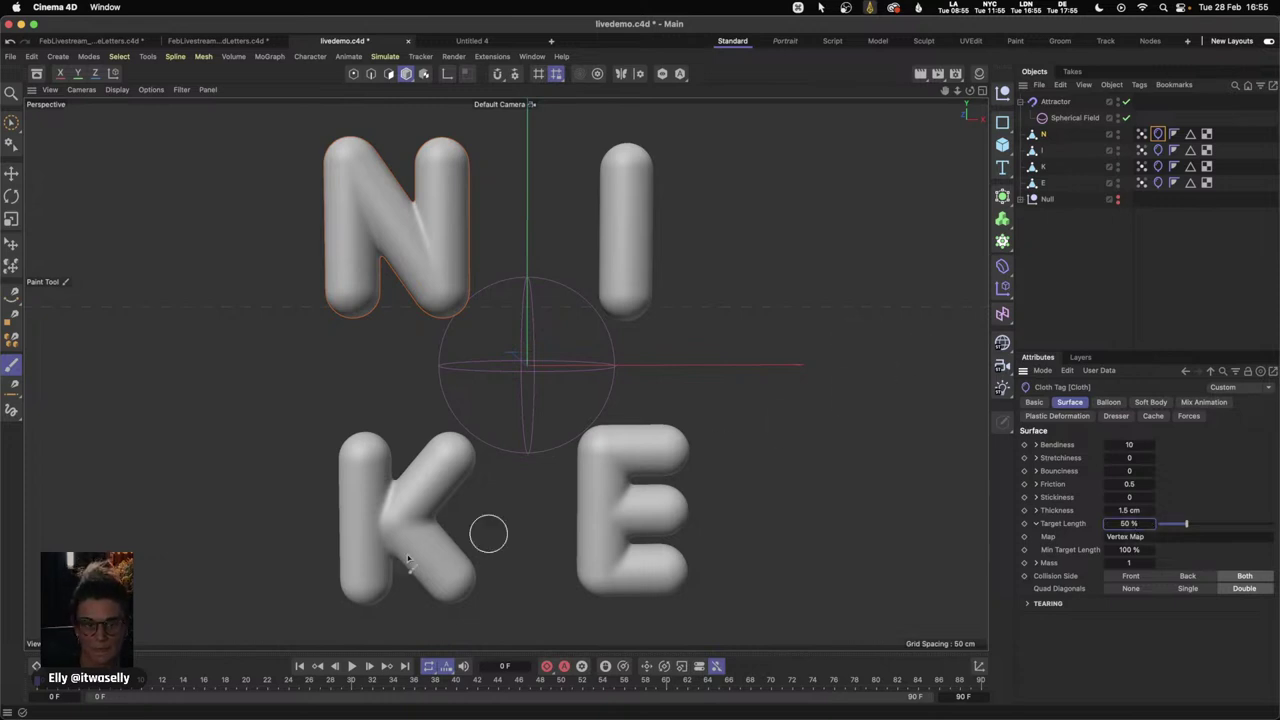
- Play the simulation in short bursts to examine the N's shrinking seams, and return to the first frame
{"action": "left_click", "coordinate": [352, 666]}
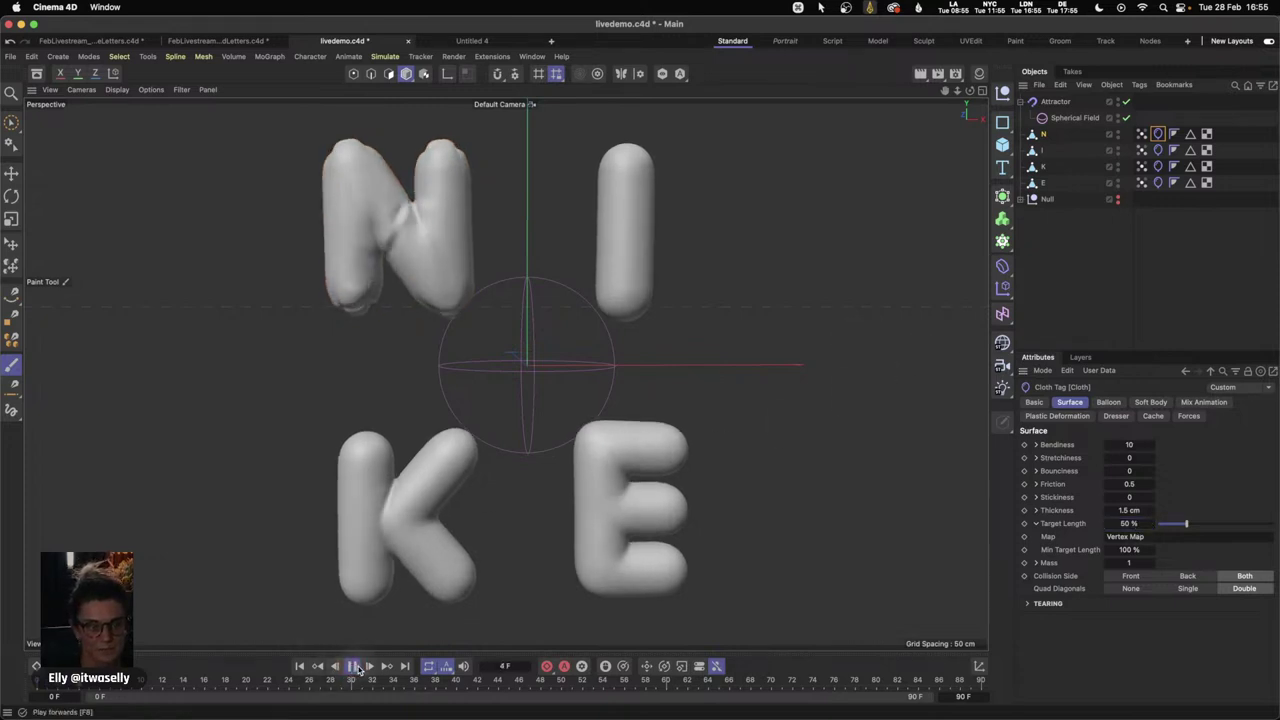
{"action": "key", "text": "F8"}
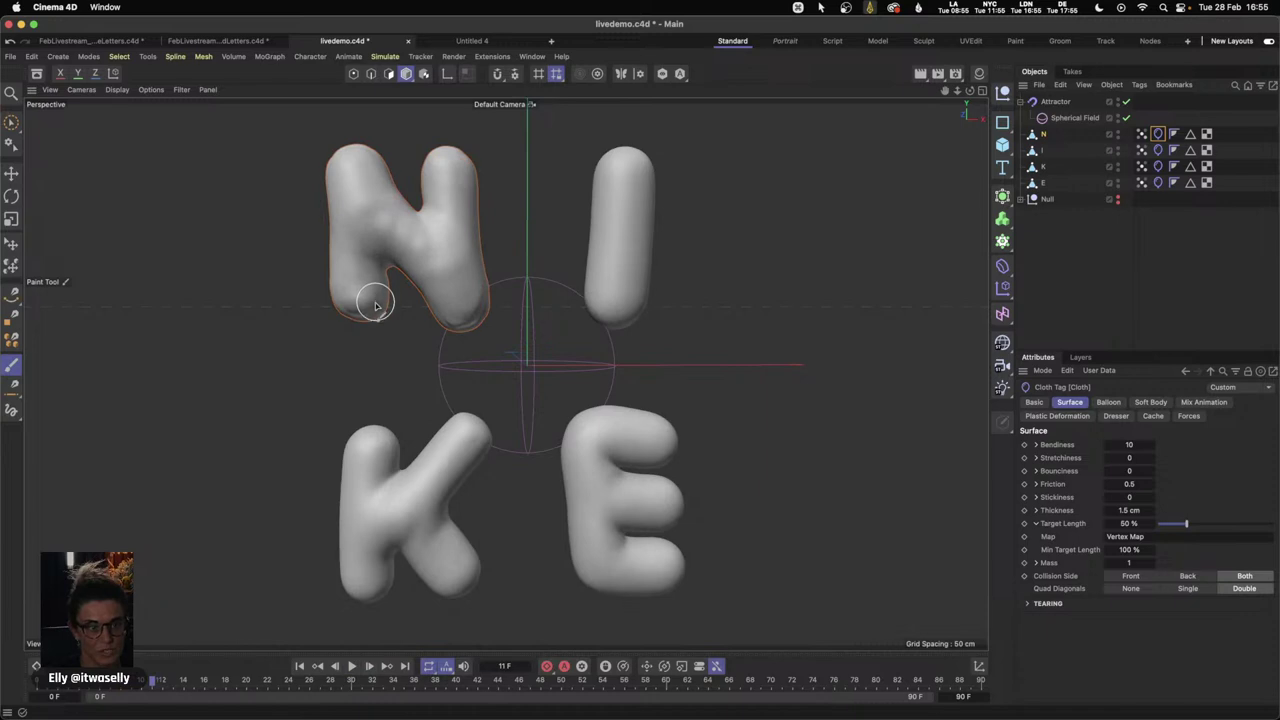
{"action": "left_click", "coordinate": [352, 666]}
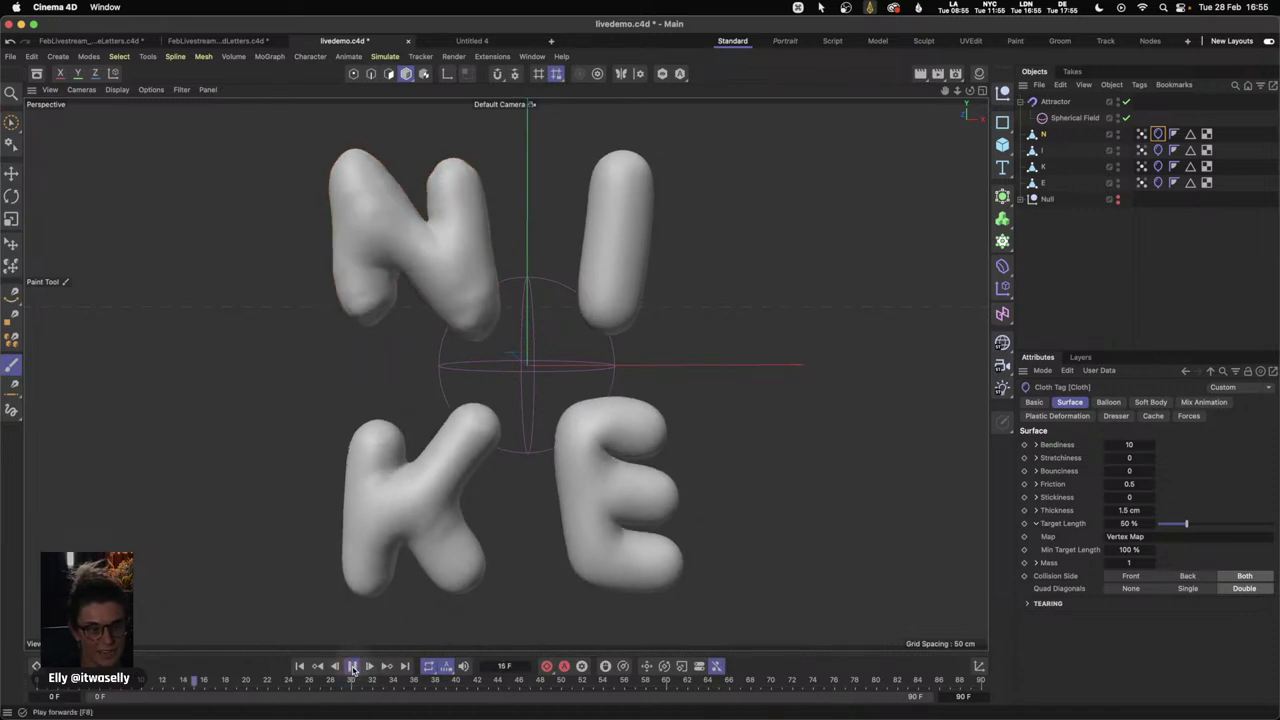
{"action": "key", "text": "F8"}
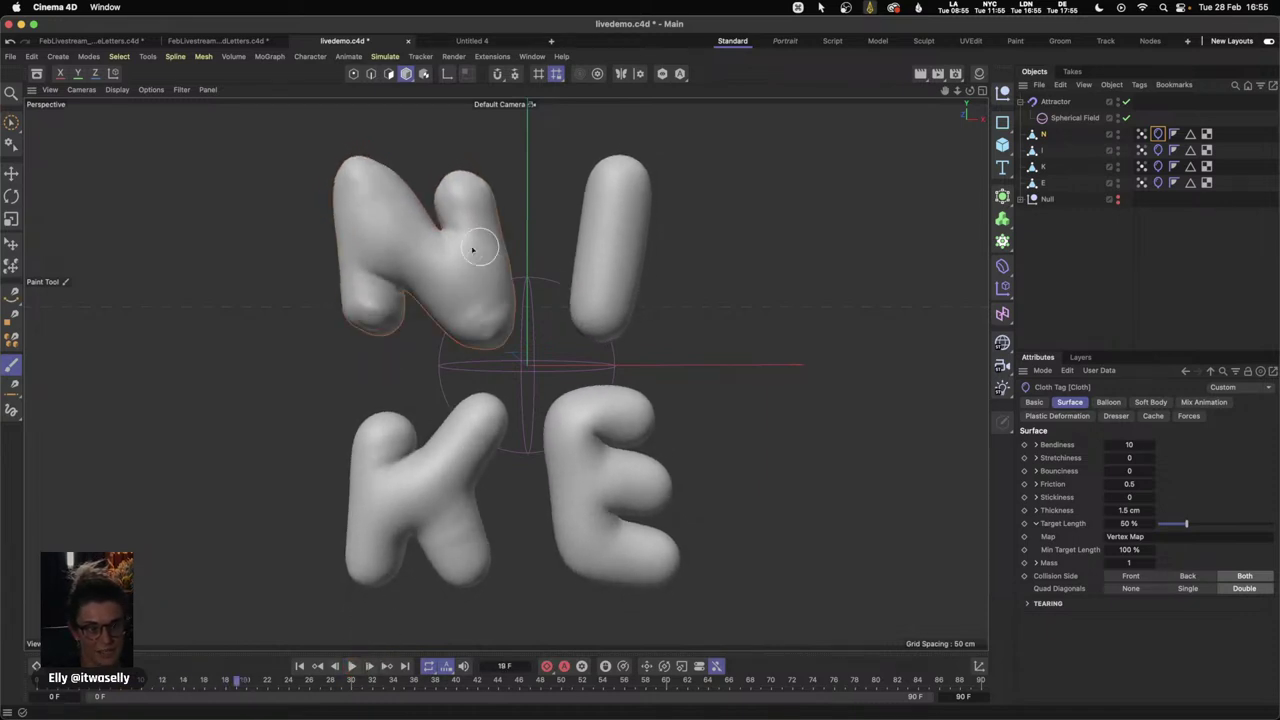
{"action": "left_click", "coordinate": [300, 666]}
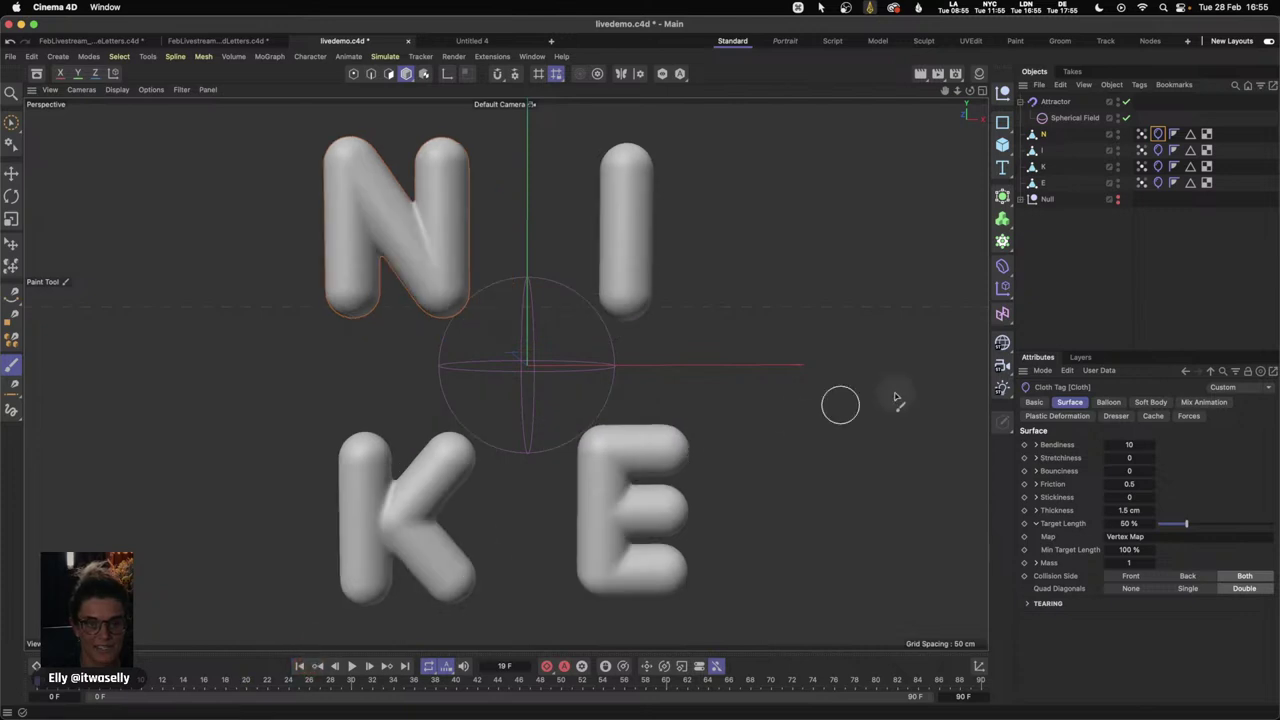
- Set the balloon Overpressure of the letter N's Cloth tag to 1.2
{"action": "left_click", "coordinate": [1108, 402]}
{"action": "left_click", "coordinate": [1119, 456]}
{"action": "type", "text": "1.2"}
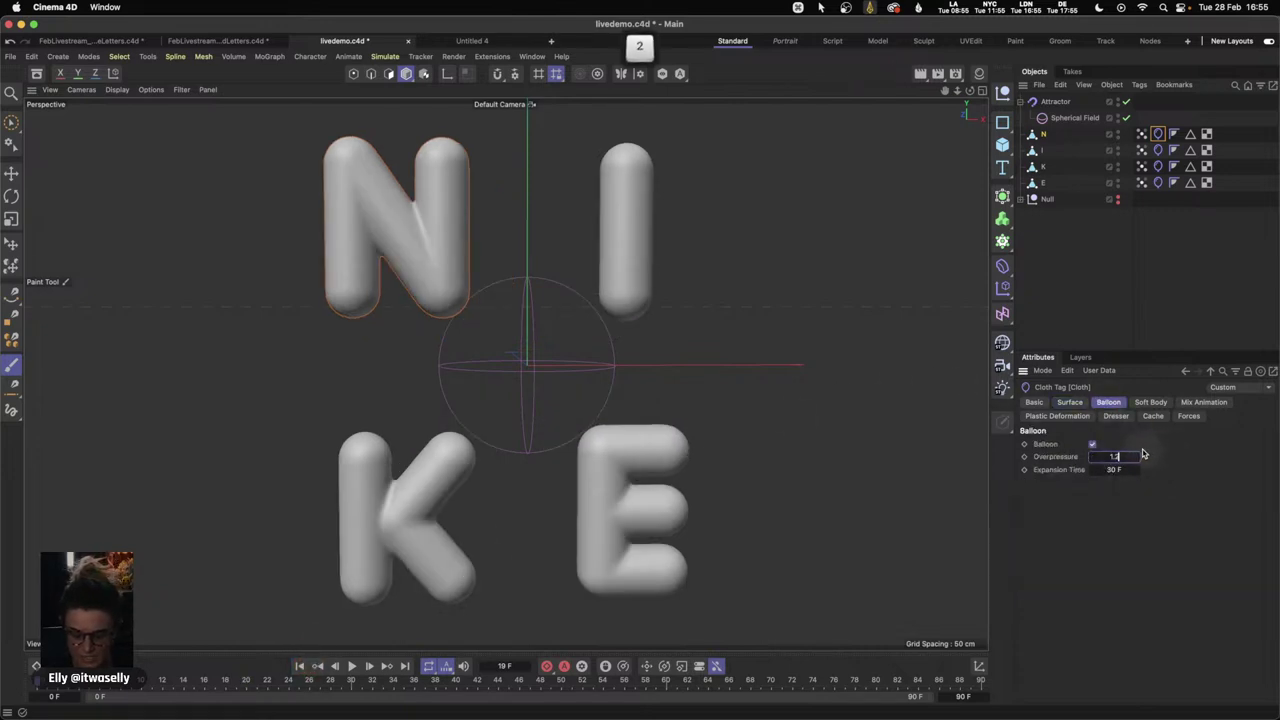
{"action": "key", "text": "Return"}
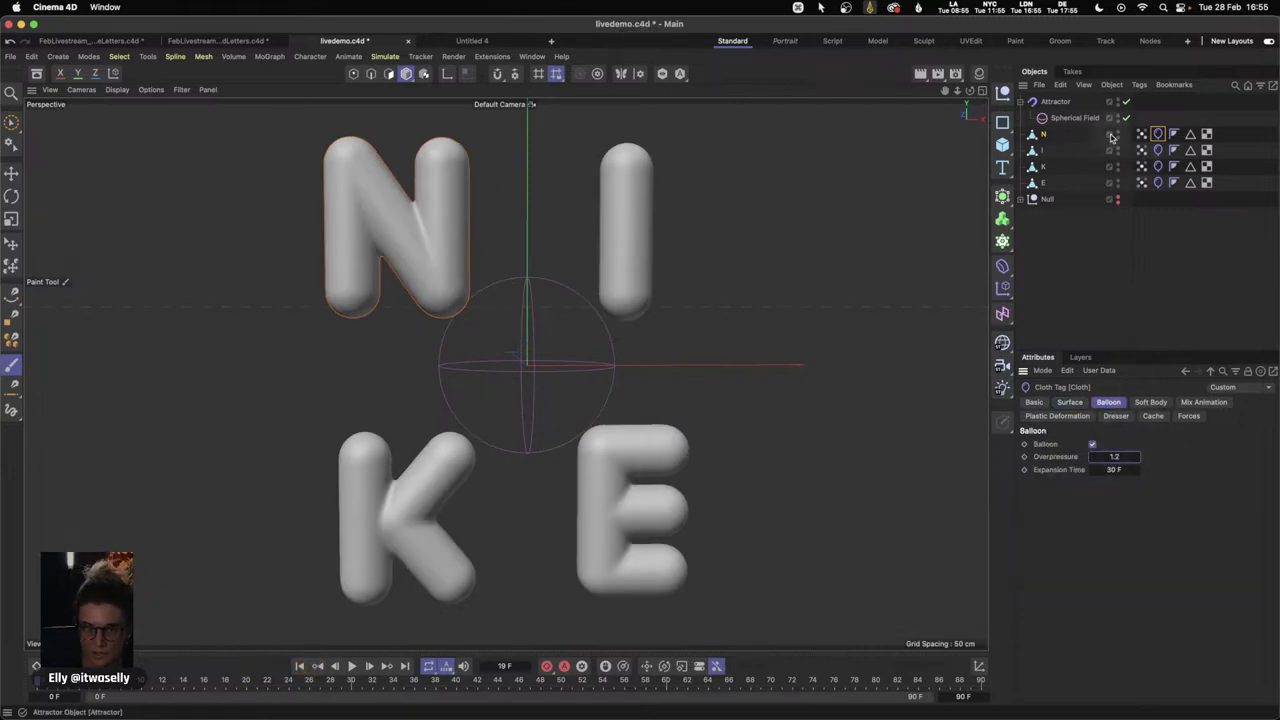
- Replay the simulation from the first frame to examine the N with the reduced overpressure, and stop playback
{"action": "left_click", "coordinate": [300, 666]}
{"action": "left_click", "coordinate": [352, 666]}
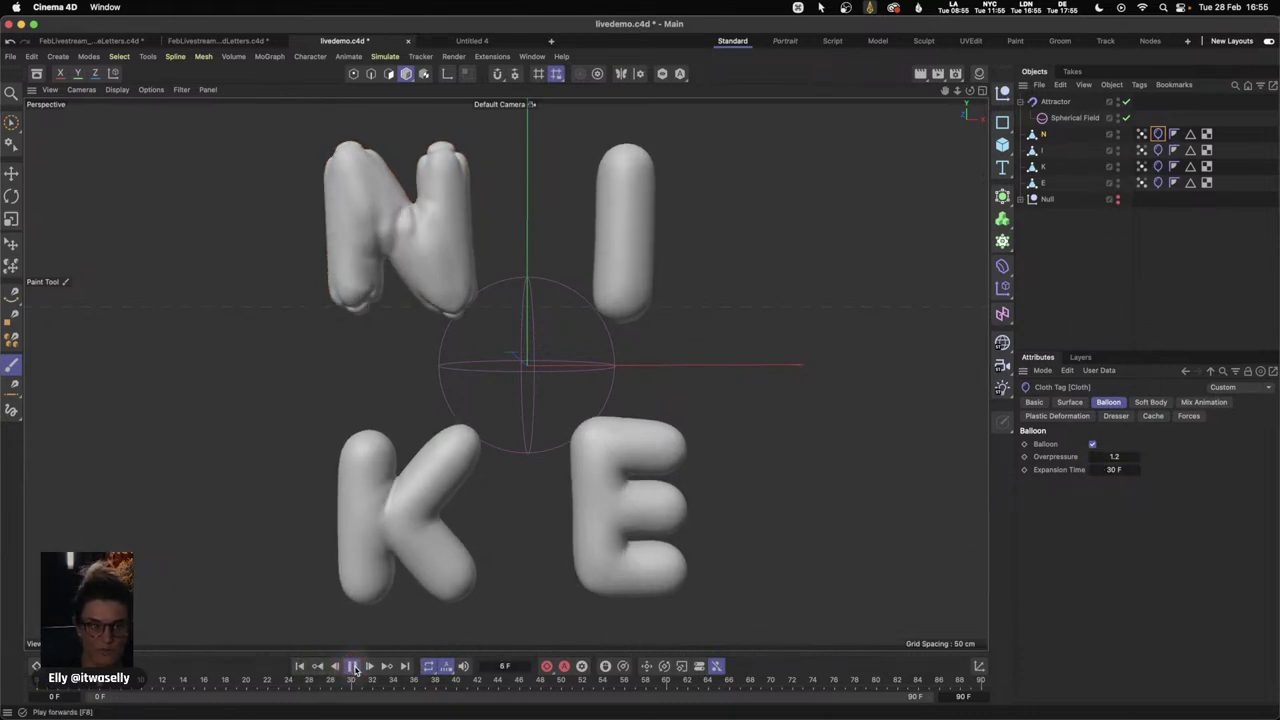
{"action": "left_click", "coordinate": [352, 666]}
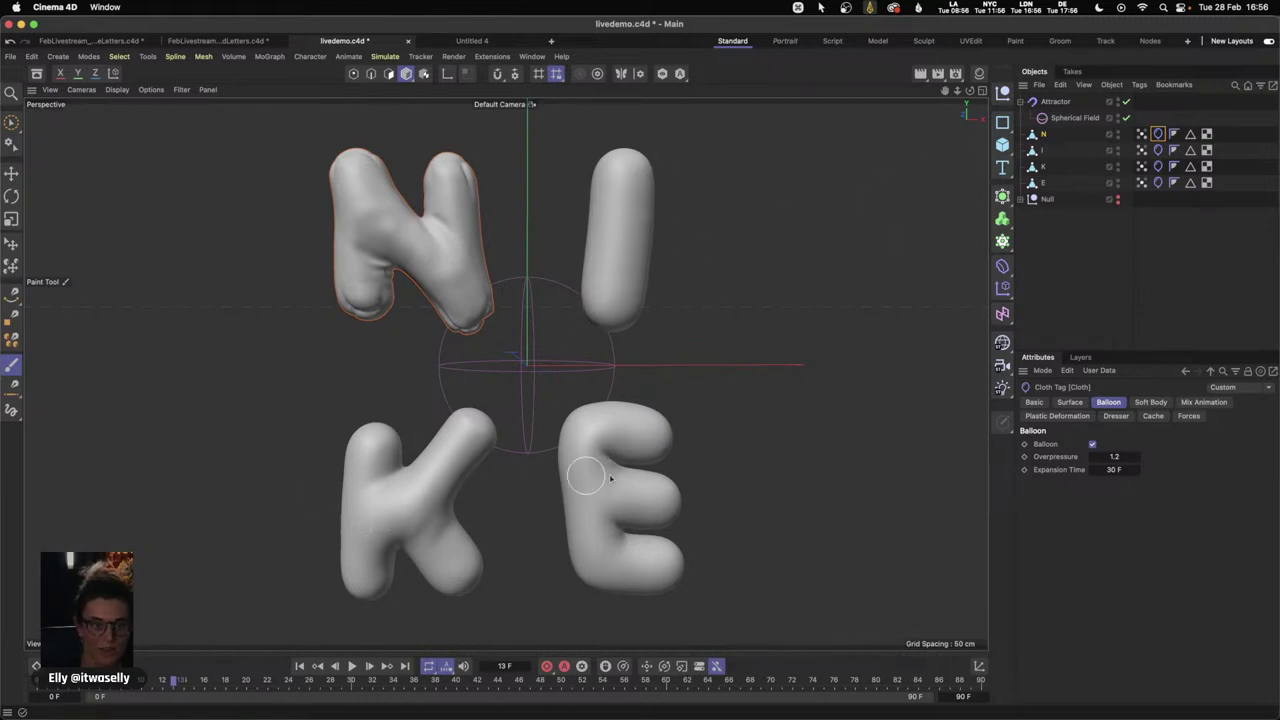
- Assign the I's vertex map to the Target Length map of its Cloth tag and set Target Length to 50%
{"action": "left_click", "coordinate": [1158, 150]}
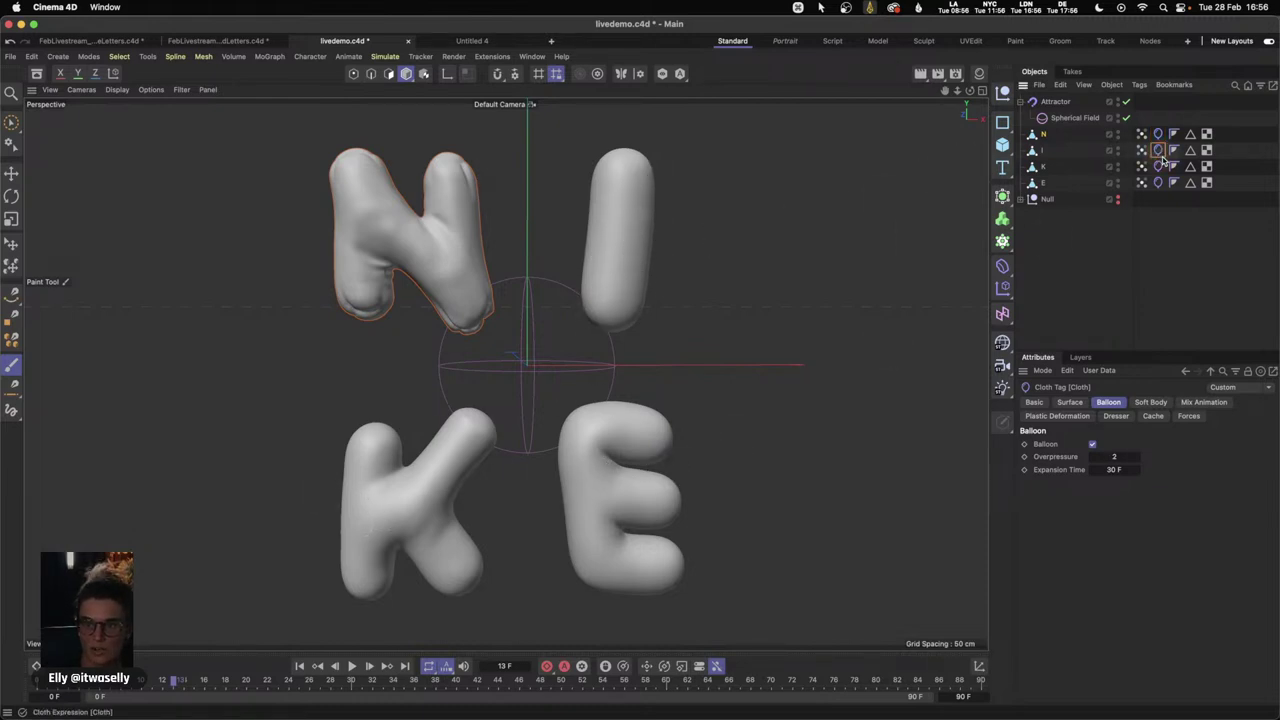
{"action": "left_click", "coordinate": [1125, 457]}
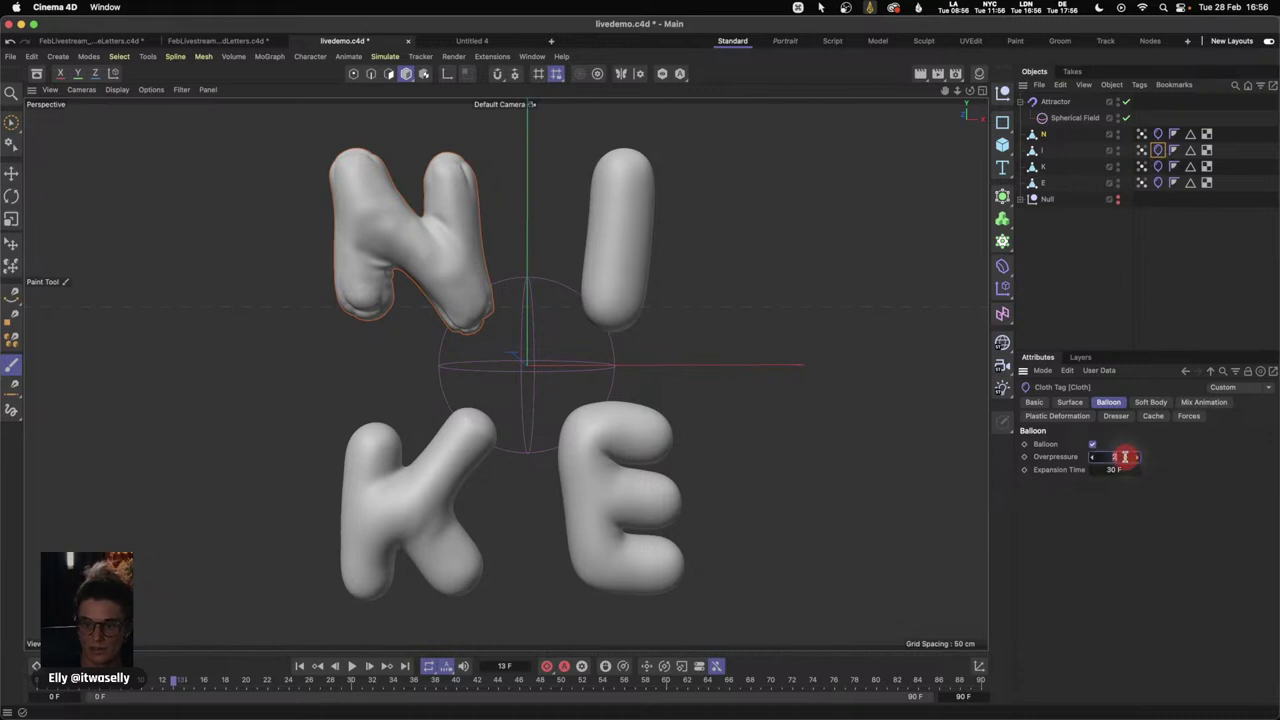
{"action": "left_click", "coordinate": [1072, 401]}
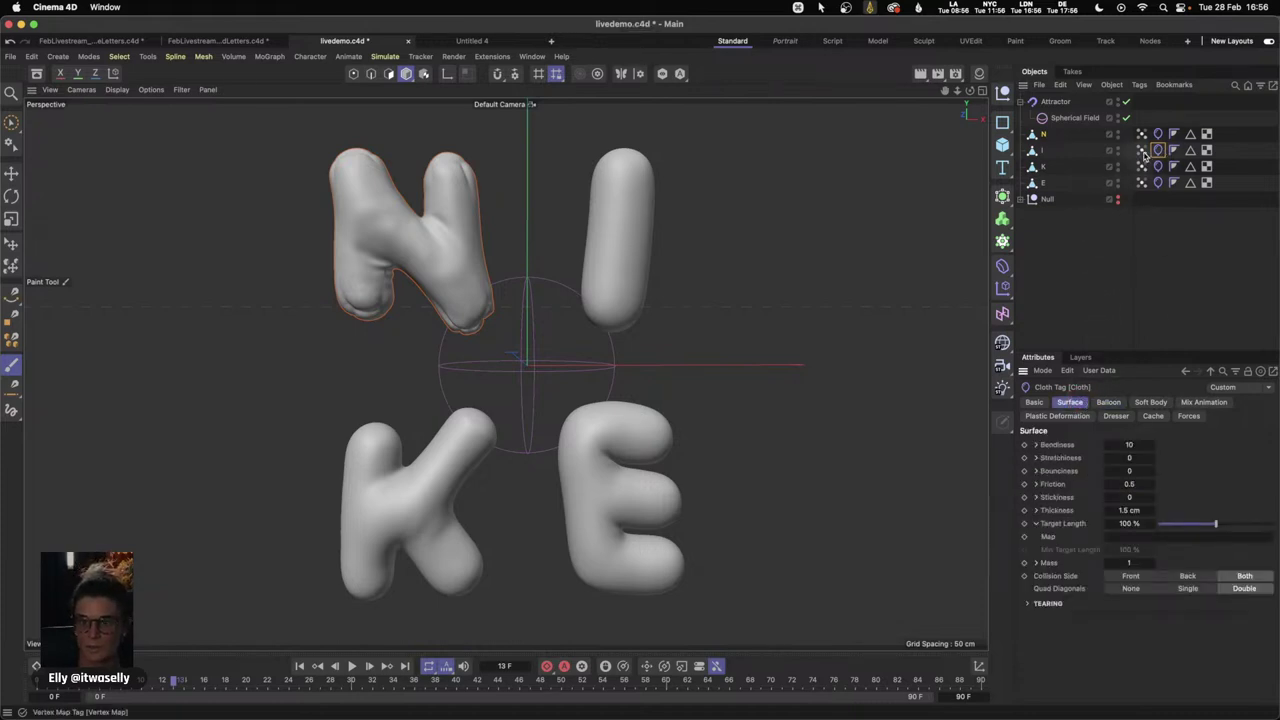
{"action": "left_click_drag", "start_coordinate": [1145, 152], "coordinate": [1128, 536]}
{"action": "left_click", "coordinate": [1137, 522]}
{"action": "type", "text": "50"}
{"action": "key", "text": "Return"}
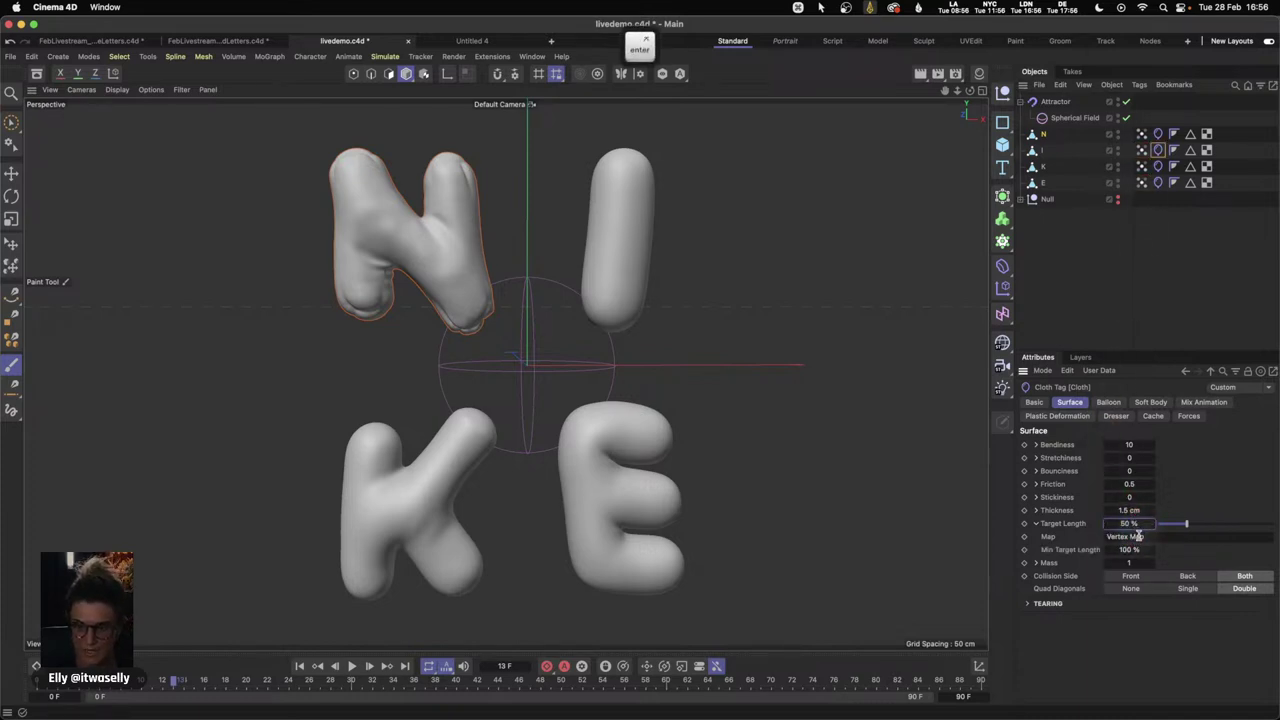
- Set the K's cloth Target Length to 50% with its vertex map as the map, and enter its balloon Overpressure
{"action": "left_click", "coordinate": [1159, 166]}
{"action": "left_click", "coordinate": [1138, 523]}
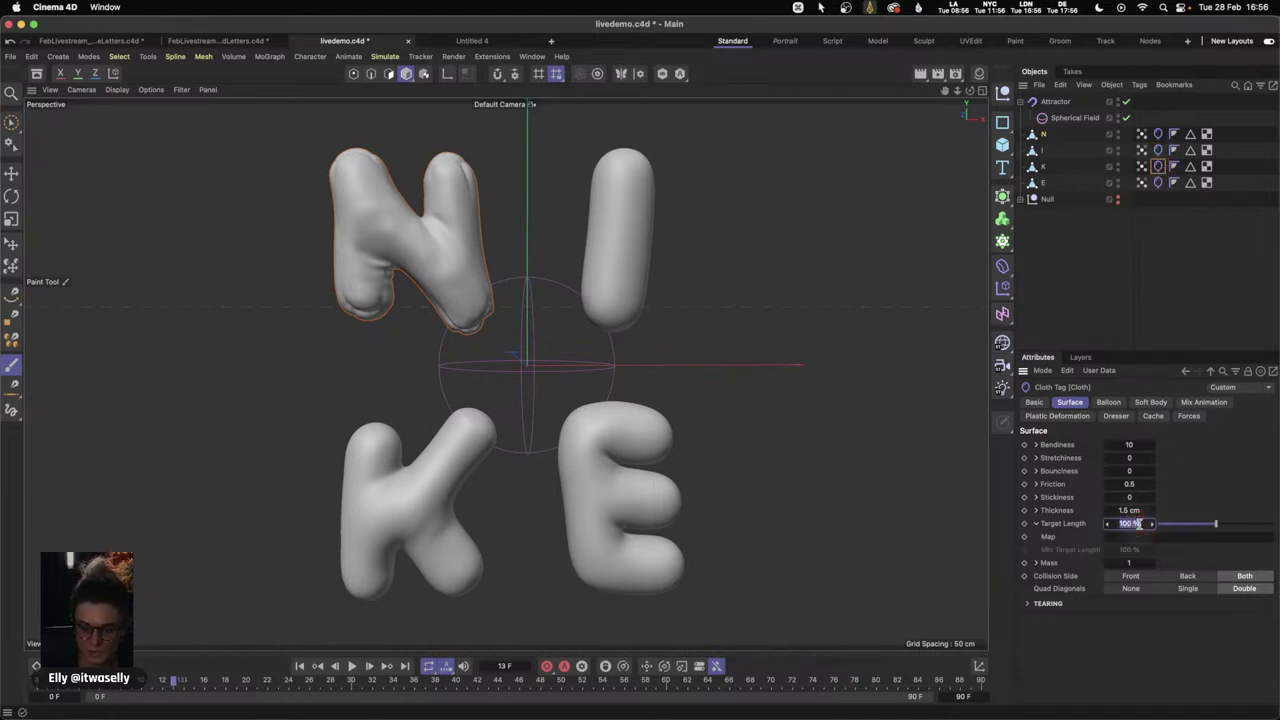
{"action": "type", "text": "50"}
{"action": "key", "text": "Return"}
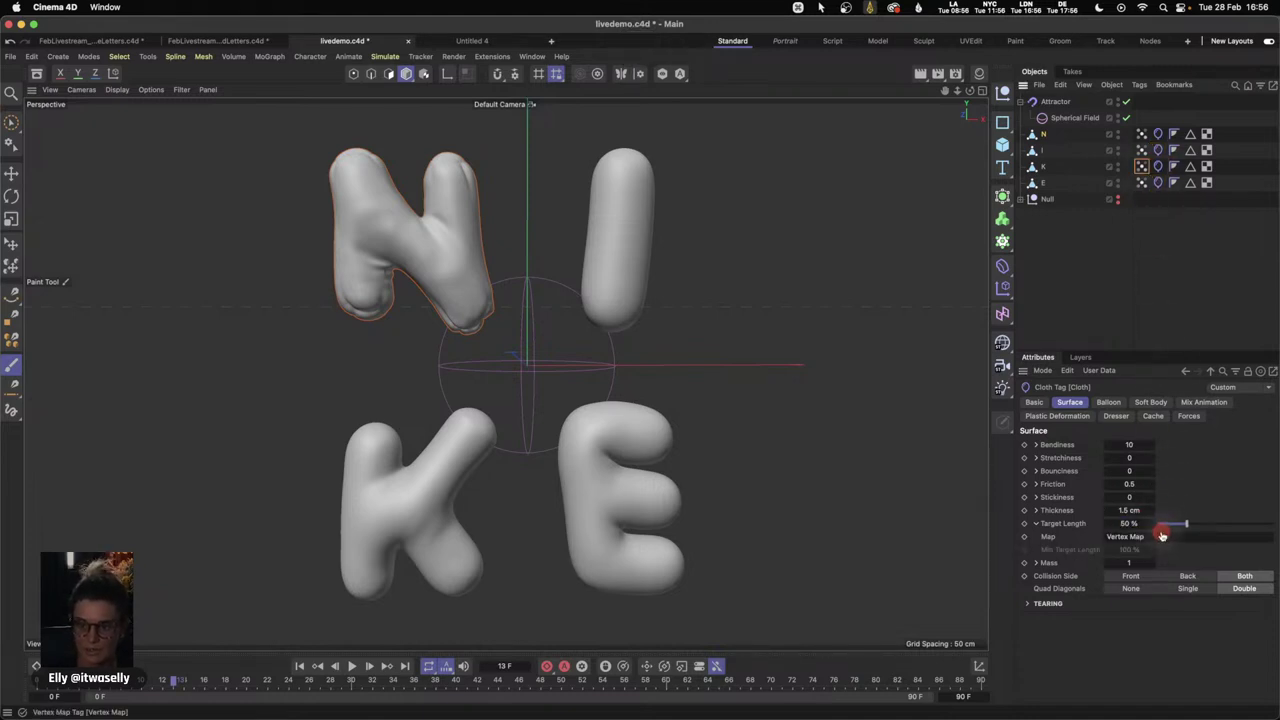
{"action": "left_click", "coordinate": [1108, 402]}
{"action": "type", "text": "2"}
{"action": "key", "text": "Return"}
- Set the E's balloon Overpressure to 1.2 and its cloth Target Length to 50%, using its vertex map as the map
{"action": "left_click", "coordinate": [1158, 183]}
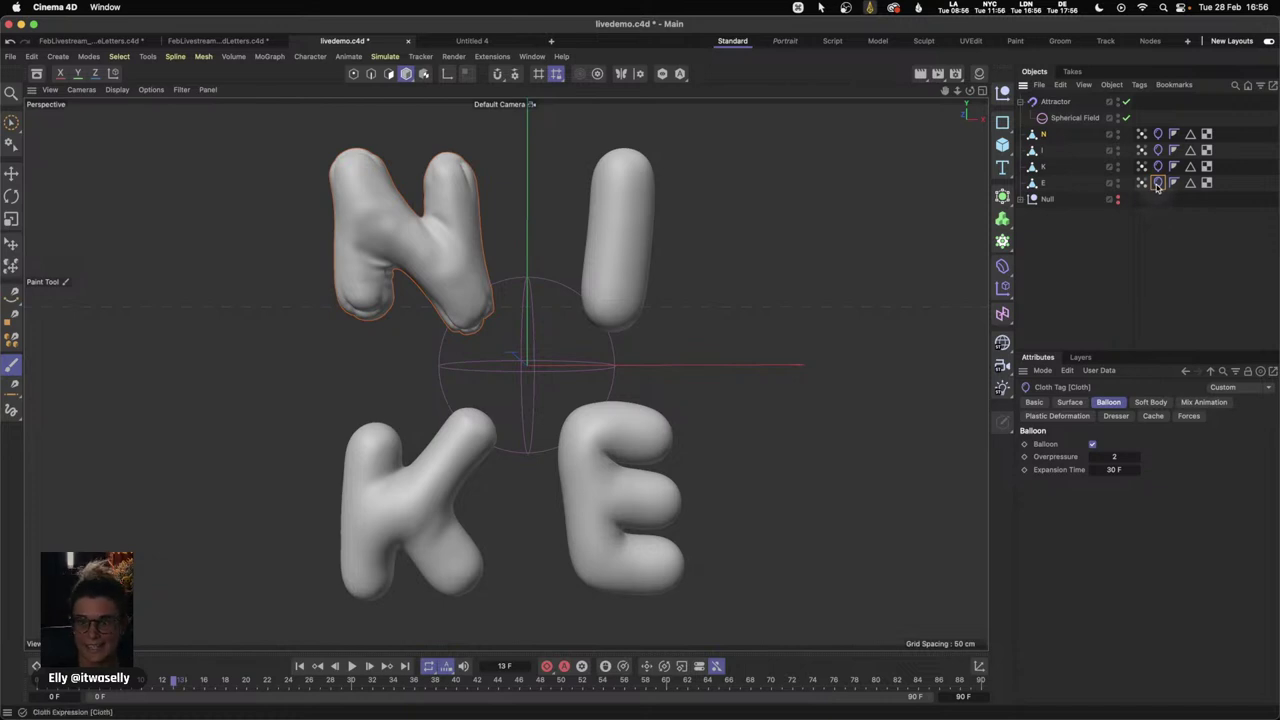
{"action": "left_click", "coordinate": [1119, 457]}
{"action": "type", "text": "1.2"}
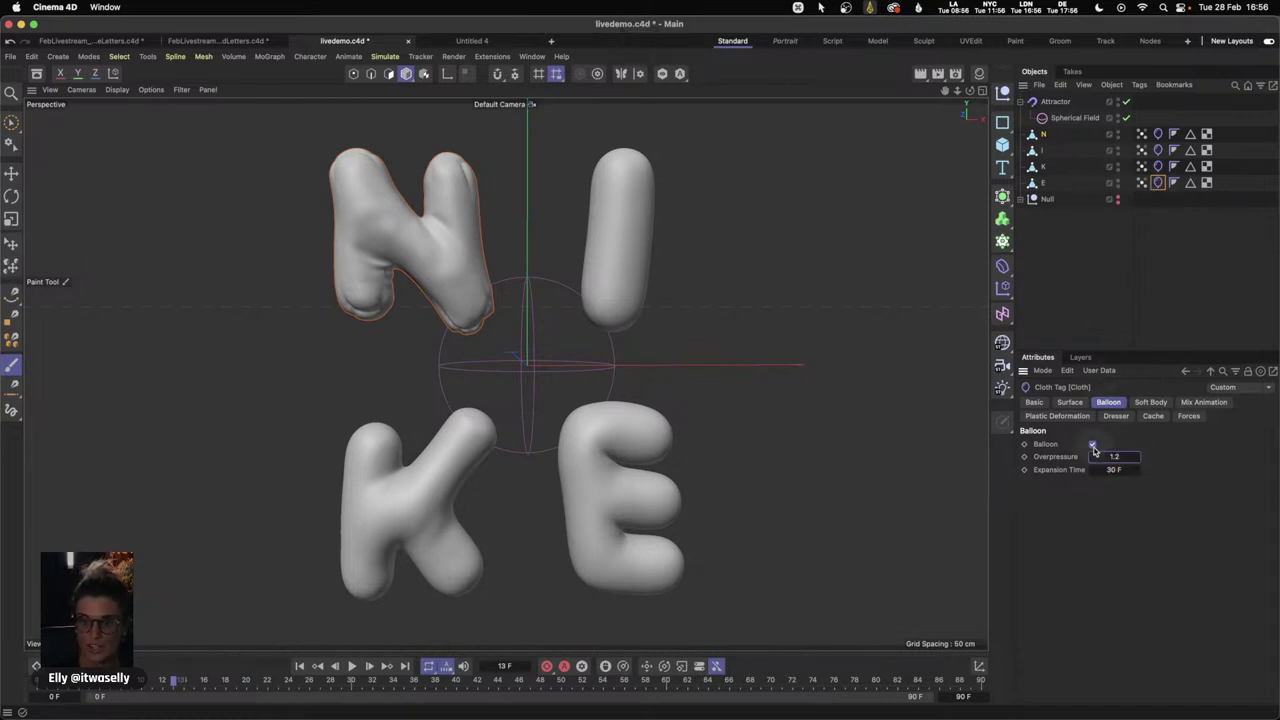
{"action": "left_click", "coordinate": [1069, 402]}
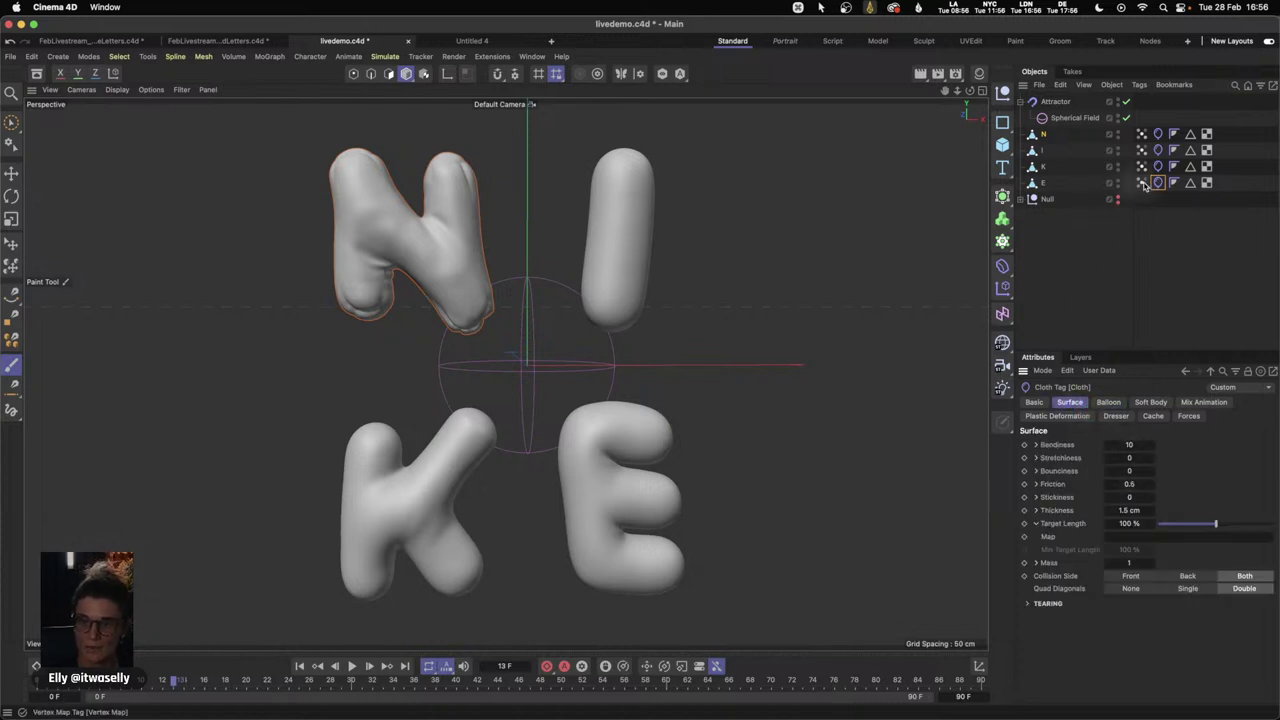
{"action": "left_click_drag", "start_coordinate": [1143, 187], "coordinate": [1137, 534]}
{"action": "left_click", "coordinate": [1145, 523]}
{"action": "type", "text": "50"}
{"action": "key", "text": "Return"}
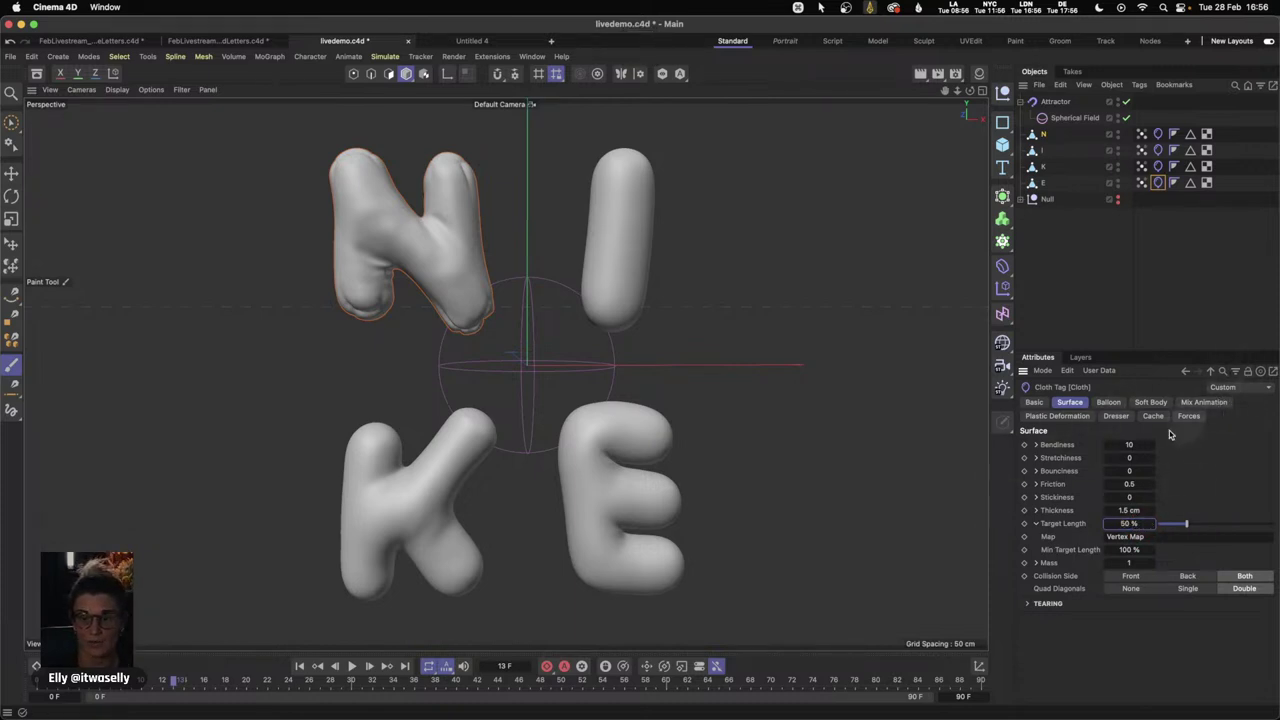
- Replay the simulation from the first frame to examine how all four letters collide, then stop and rewind to the start
{"action": "left_click", "coordinate": [297, 668]}
{"action": "left_click", "coordinate": [353, 666]}
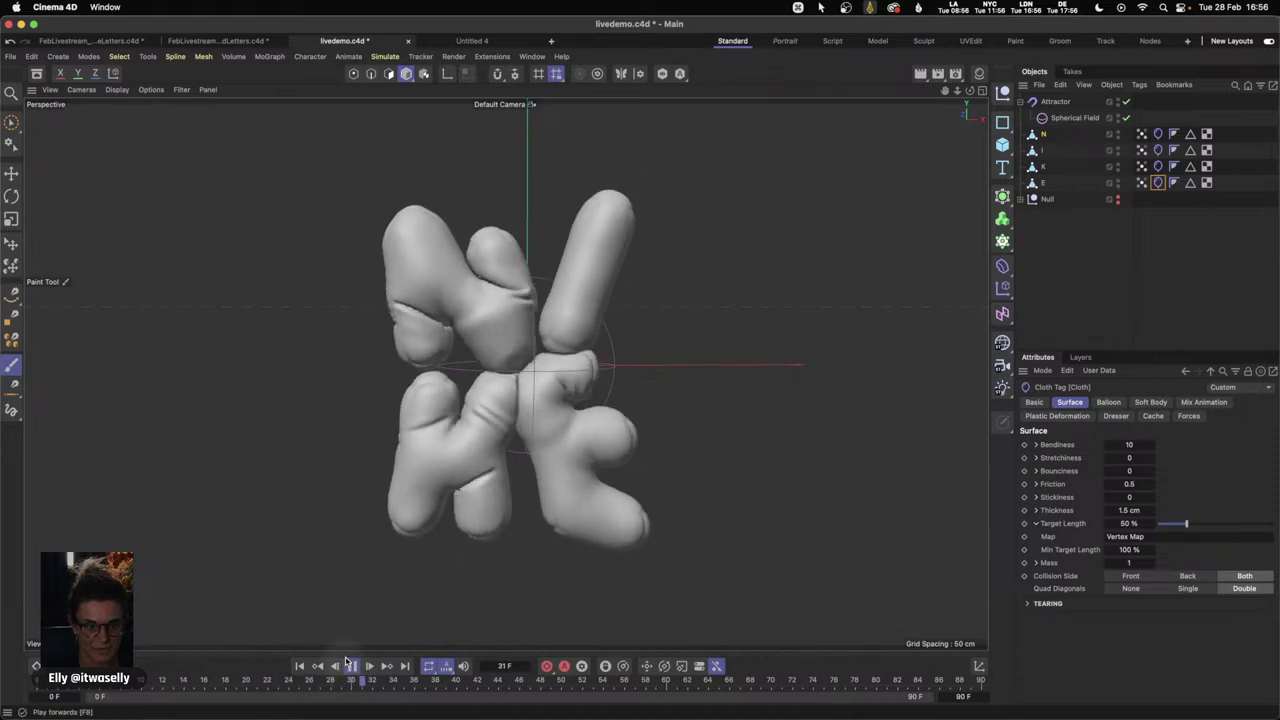
{"action": "left_click", "coordinate": [350, 665]}
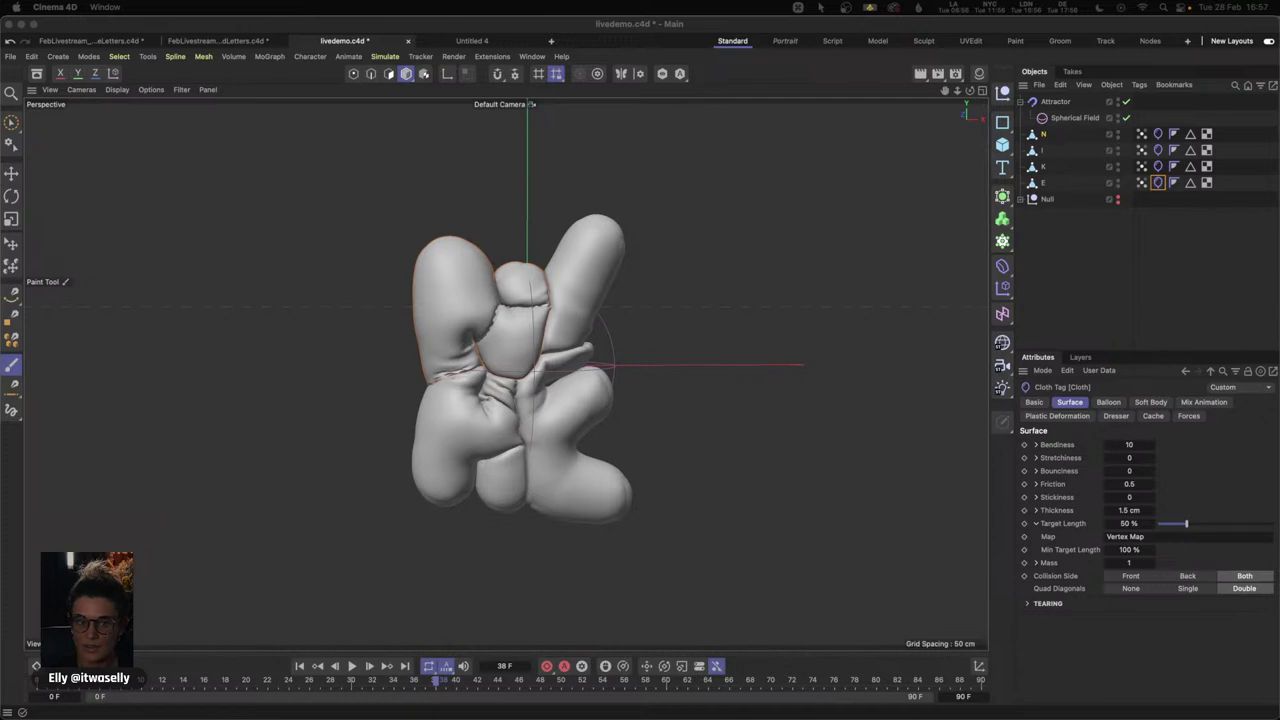
{"action": "left_click", "coordinate": [299, 665]}
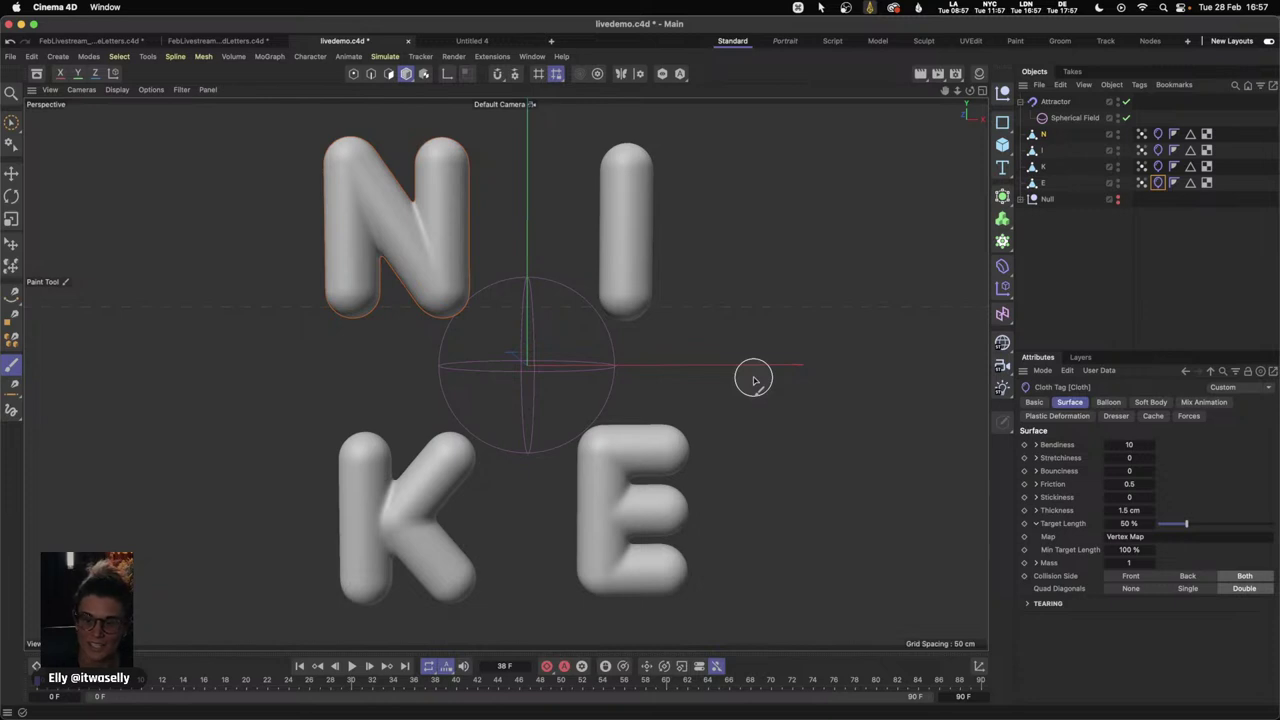
- Set the Substeps in the project's simulation settings to 30
{"action": "key", "text": "super+d"}
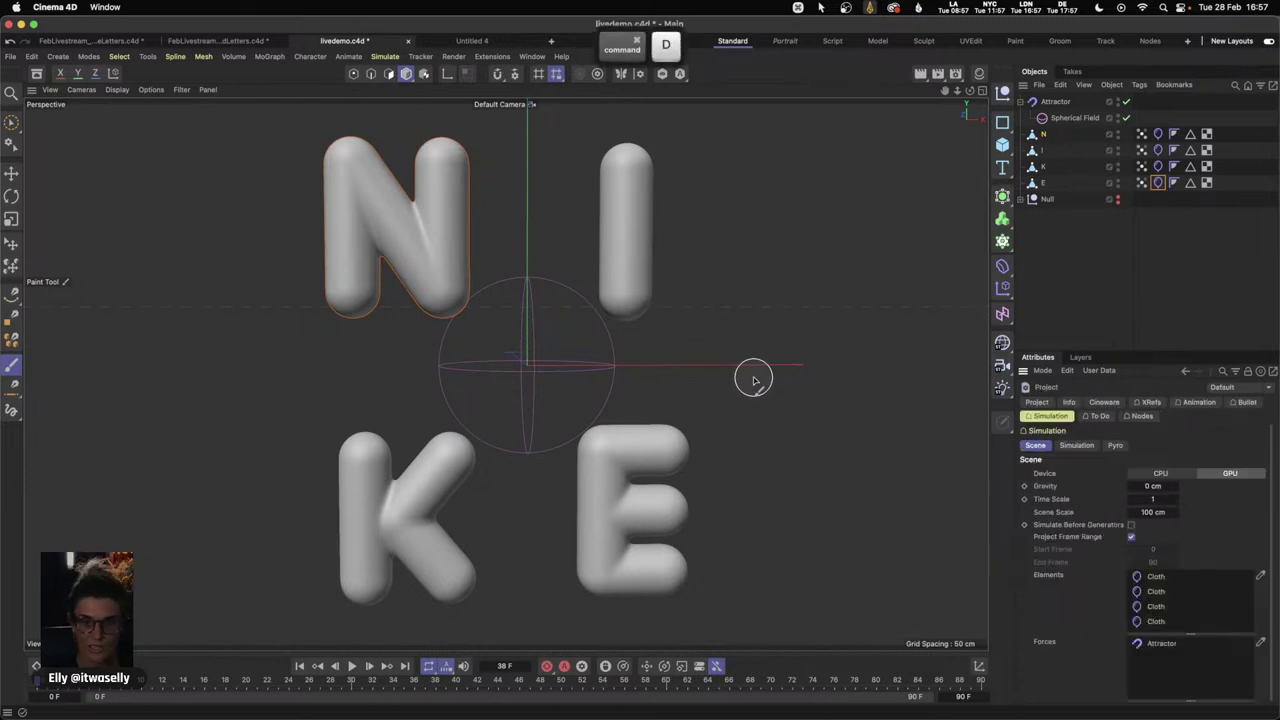
{"action": "left_click", "coordinate": [1079, 446]}
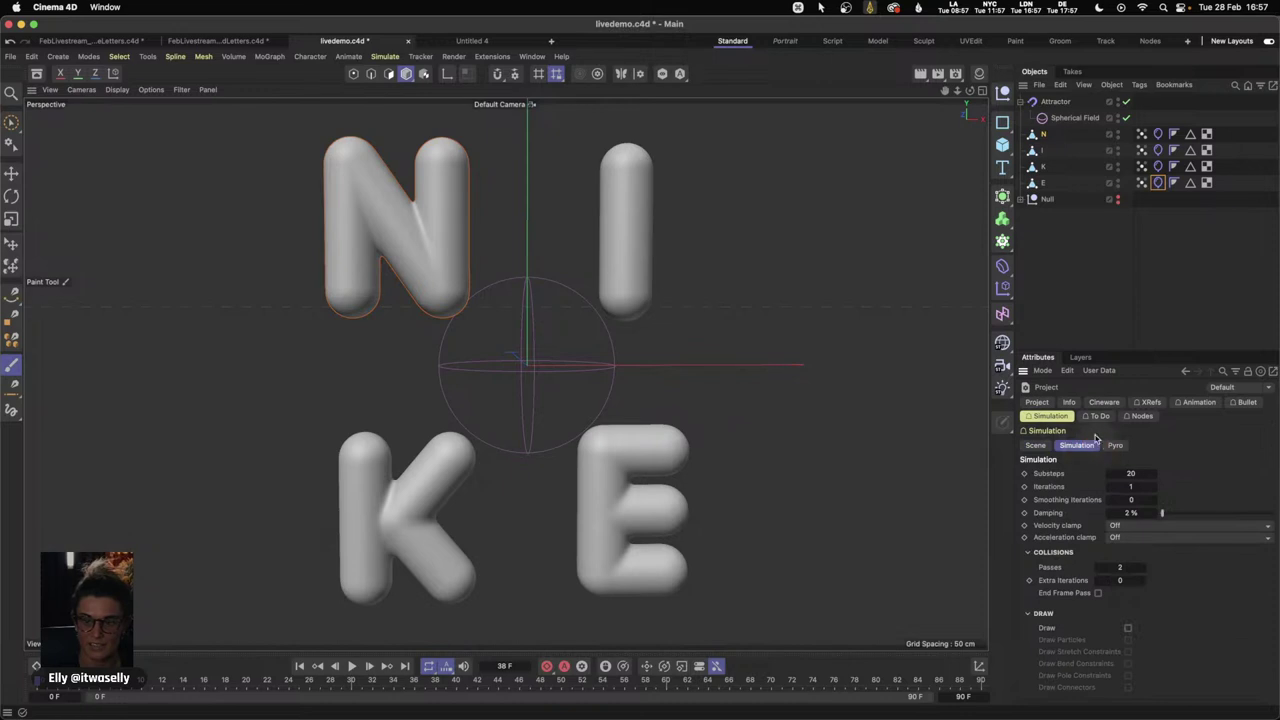
{"action": "left_click", "coordinate": [1156, 473]}
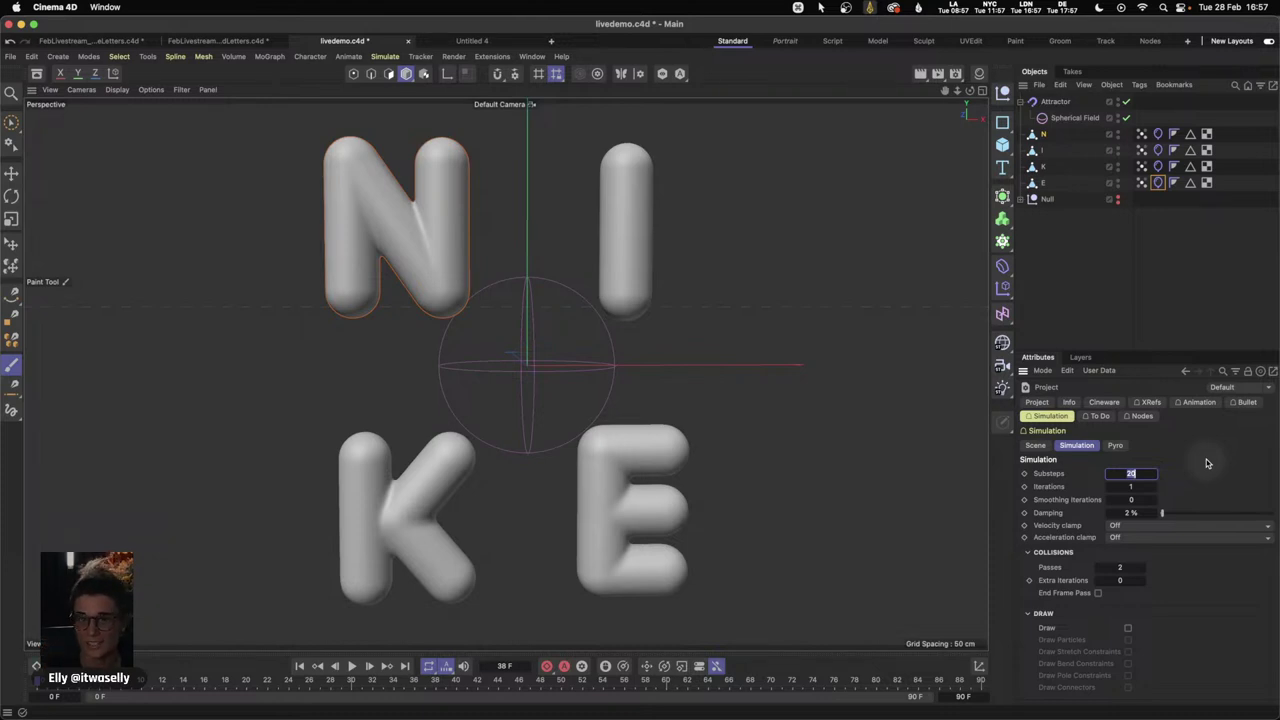
{"action": "type", "text": "30"}
{"action": "key", "text": "Return"}
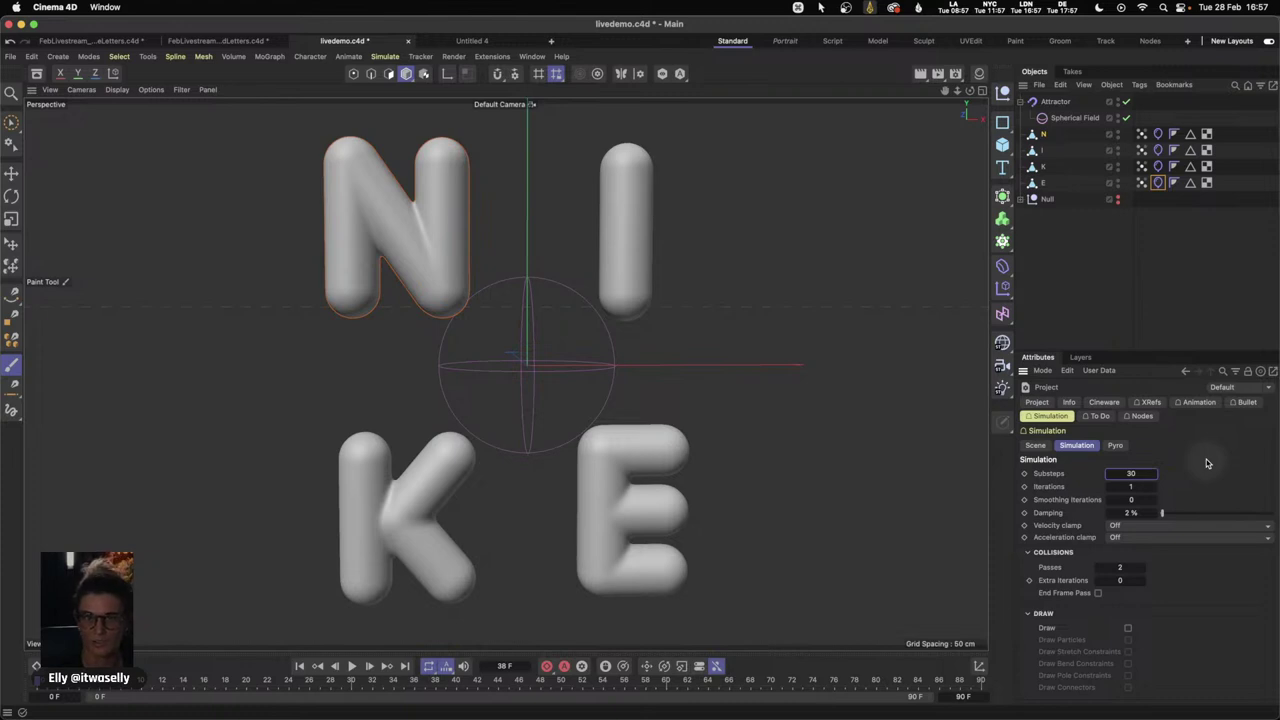
- Play the simulation to check the letter collisions with the increased substeps, stop it, and return to the first frame
{"action": "left_click", "coordinate": [351, 670]}
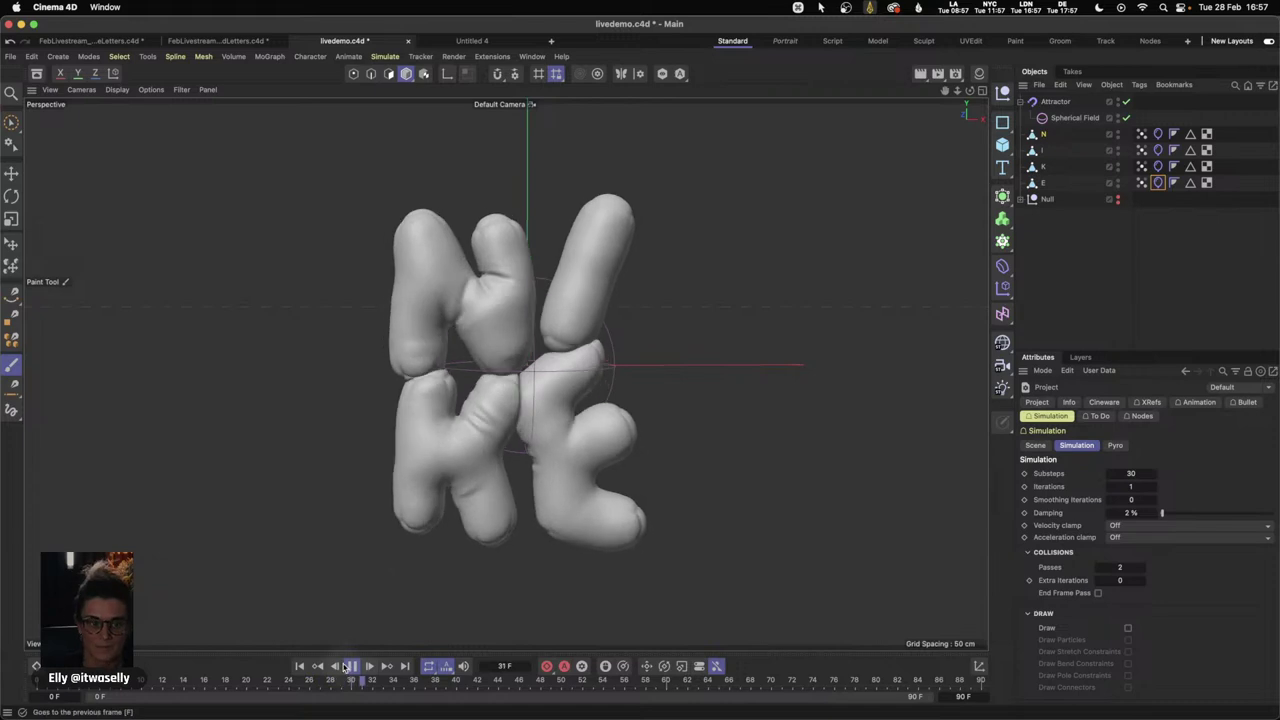
{"action": "left_click", "coordinate": [351, 666]}
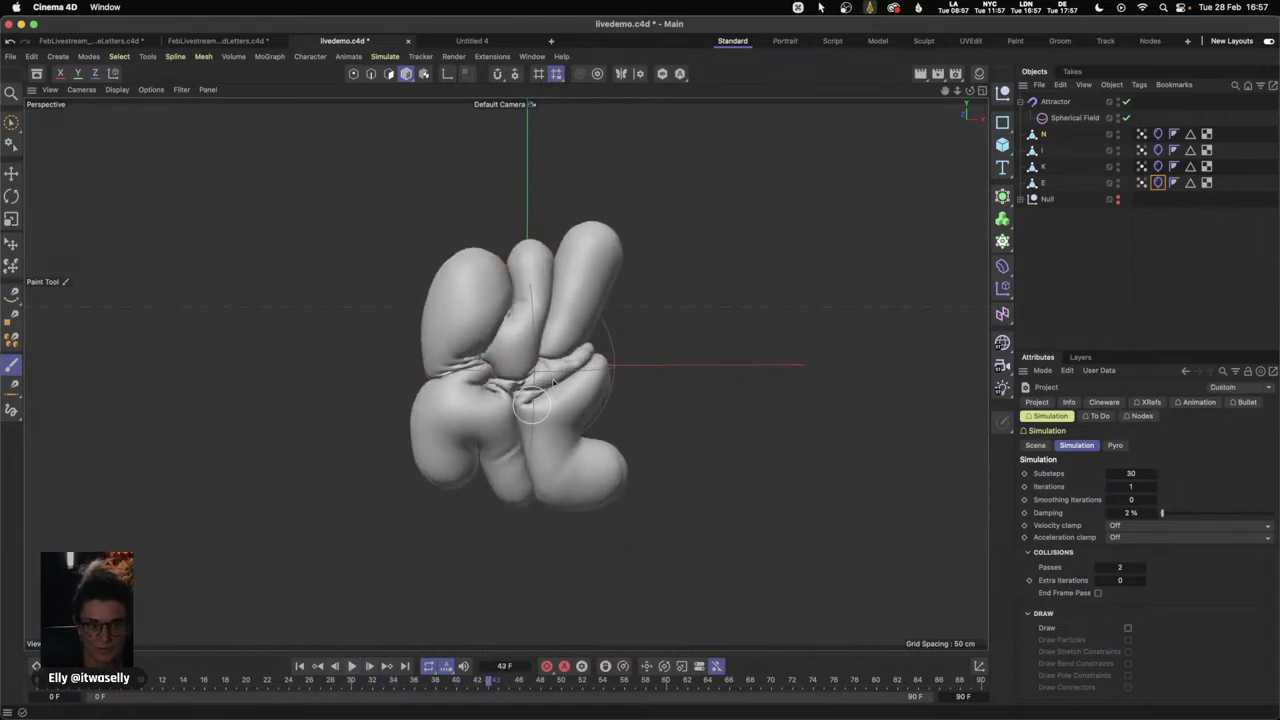
{"action": "left_click", "coordinate": [1063, 287]}
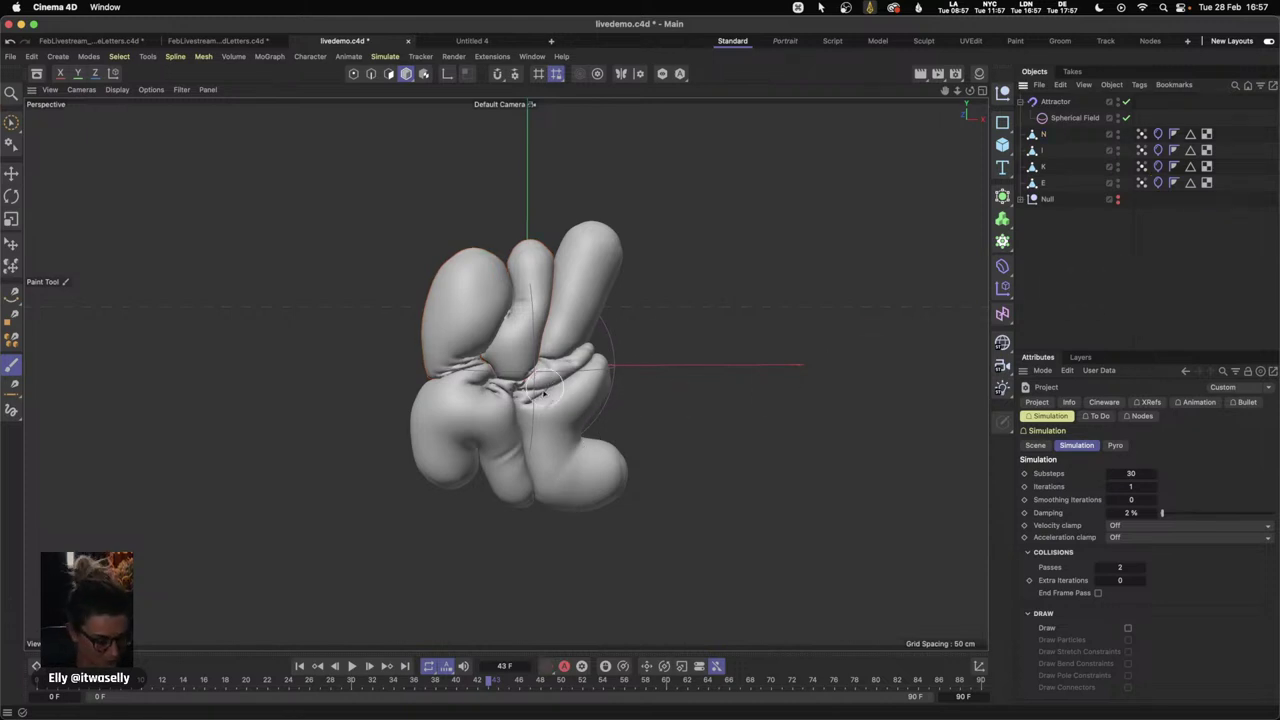
{"action": "left_click", "coordinate": [299, 666]}
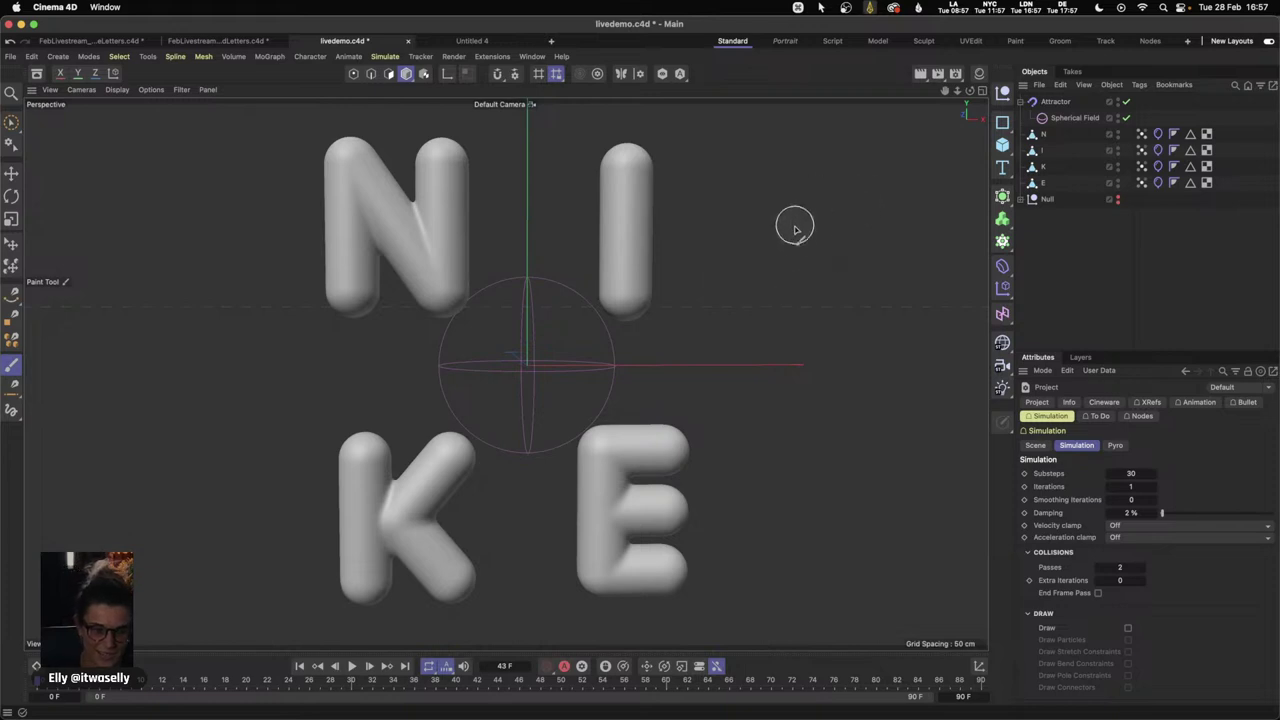
- Rotate the letters individually in the front view, tilting the N and E counter-clockwise and the I and K clockwise
{"action": "left_click", "coordinate": [1045, 183]}
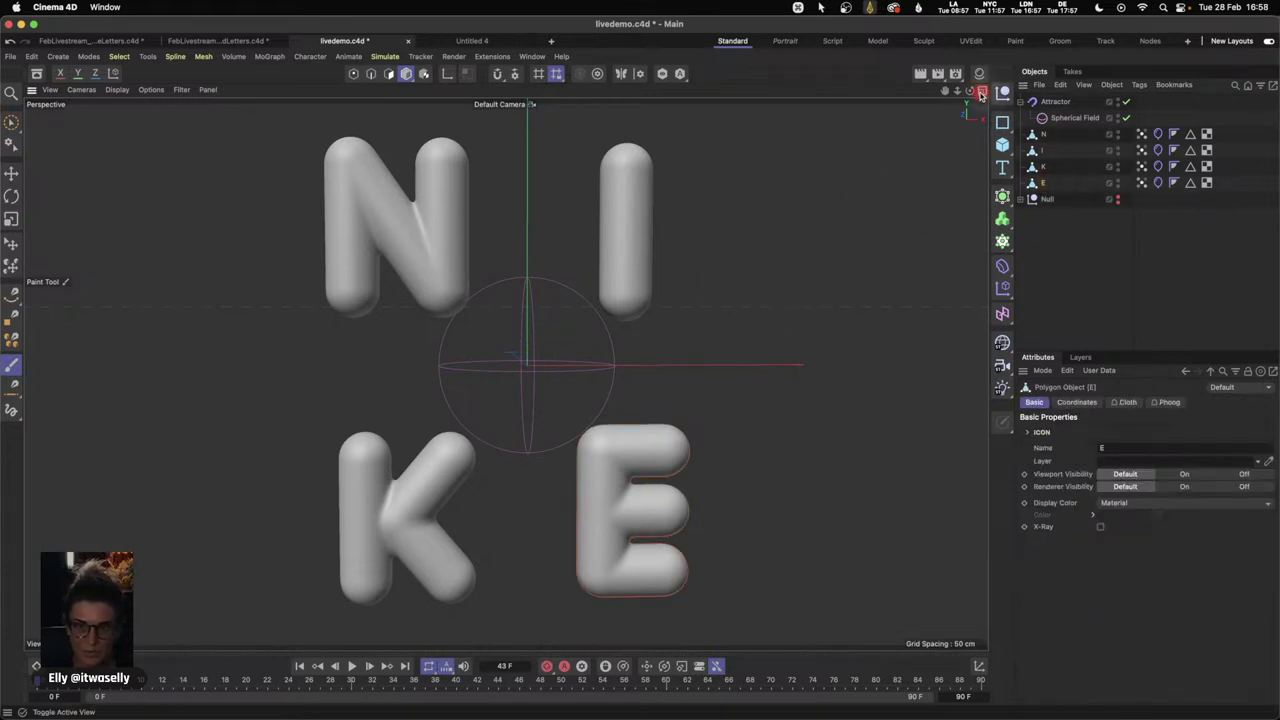
{"action": "left_click", "coordinate": [981, 89]}
{"action": "left_click", "coordinate": [1044, 134]}
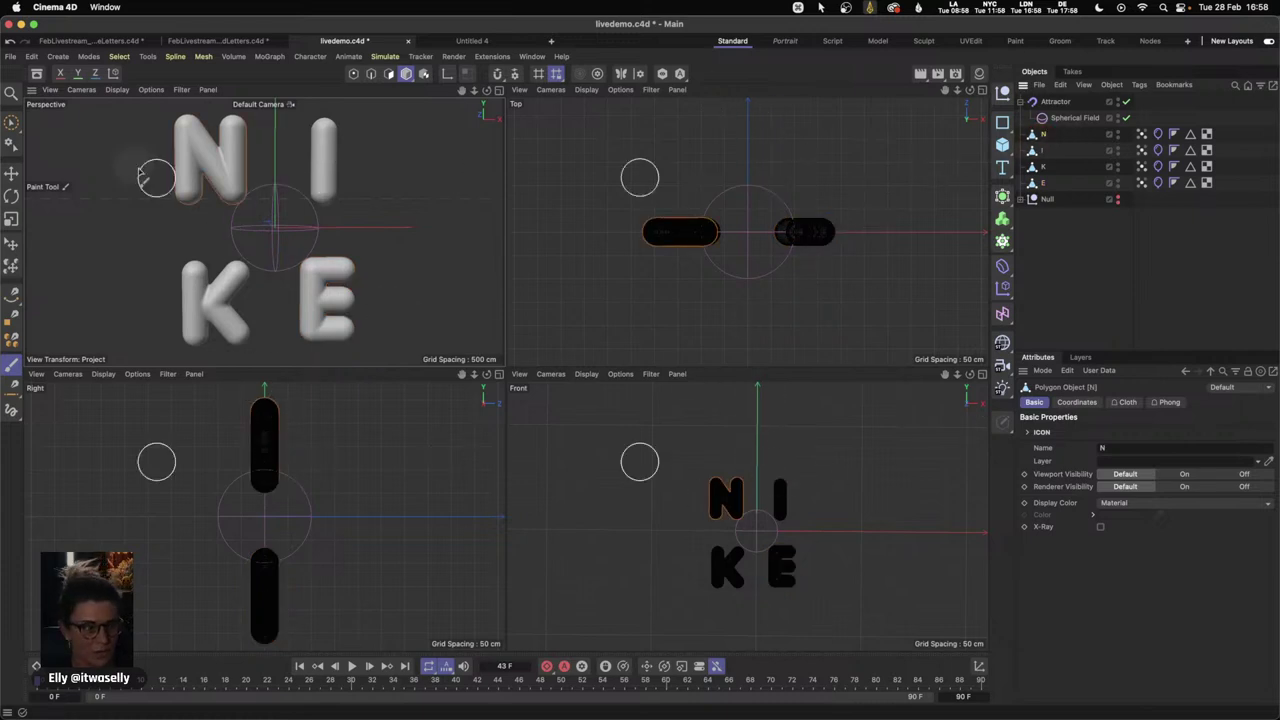
{"action": "left_click", "coordinate": [12, 174]}
{"action": "key", "text": "2"}
{"action": "left_click_drag", "start_coordinate": [843, 466], "coordinate": [780, 430]}
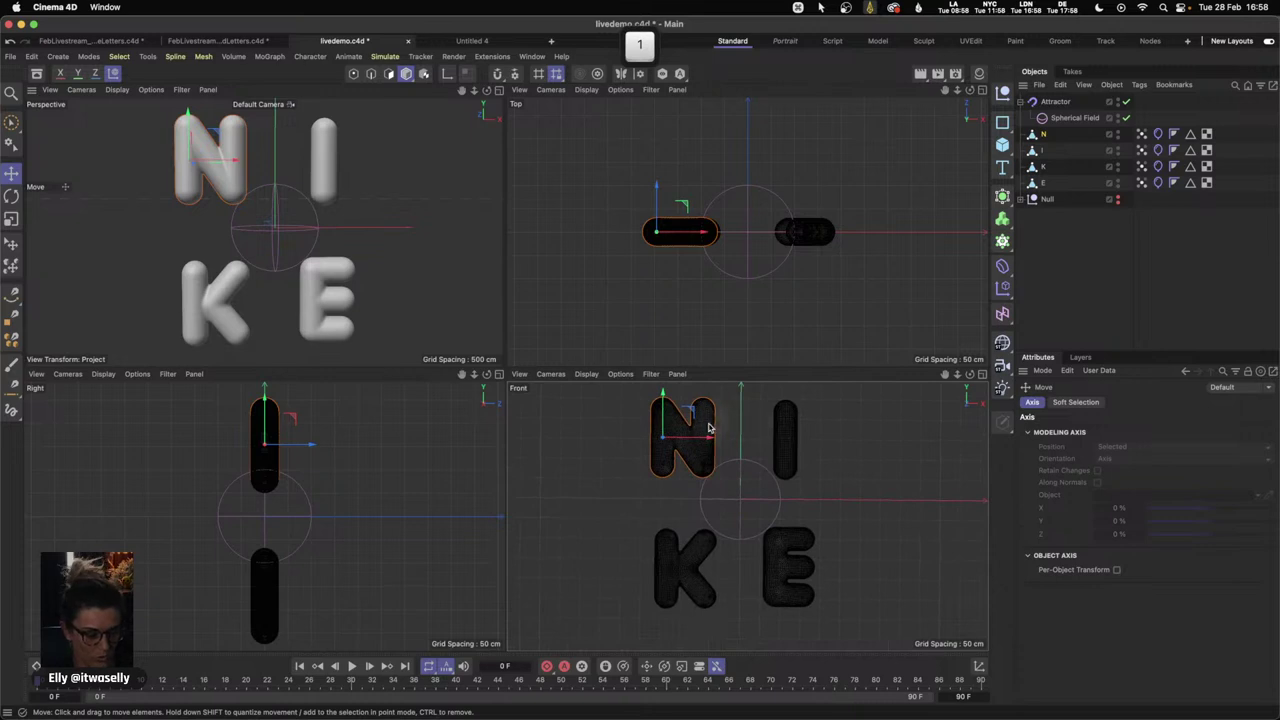
{"action": "key", "text": "r"}
{"action": "left_click_drag", "start_coordinate": [684, 460], "coordinate": [823, 546]}
{"action": "left_click", "coordinate": [780, 445]}
{"action": "left_click", "coordinate": [697, 545]}
{"action": "left_click", "coordinate": [775, 540]}
{"action": "key", "text": "e"}
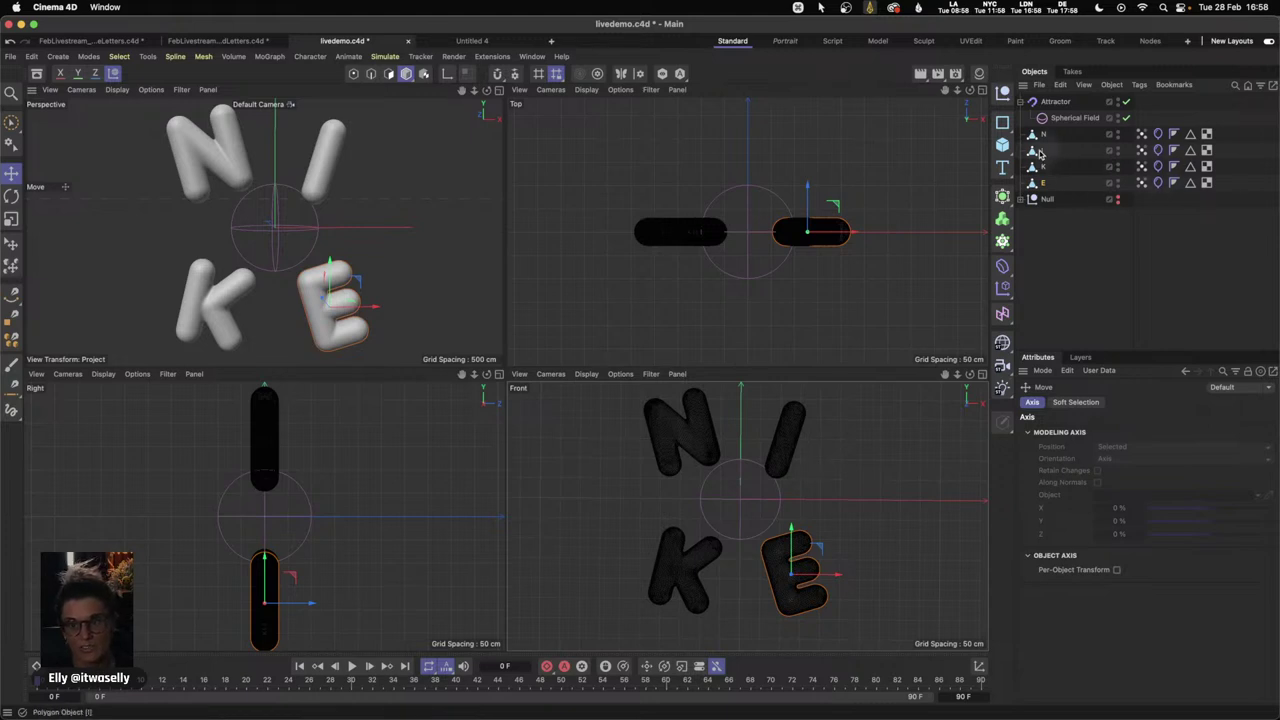
- Play the simulation in a full-size perspective view to check how the tilted letters collide, then stop and rewind
{"action": "left_click", "coordinate": [1158, 150]}
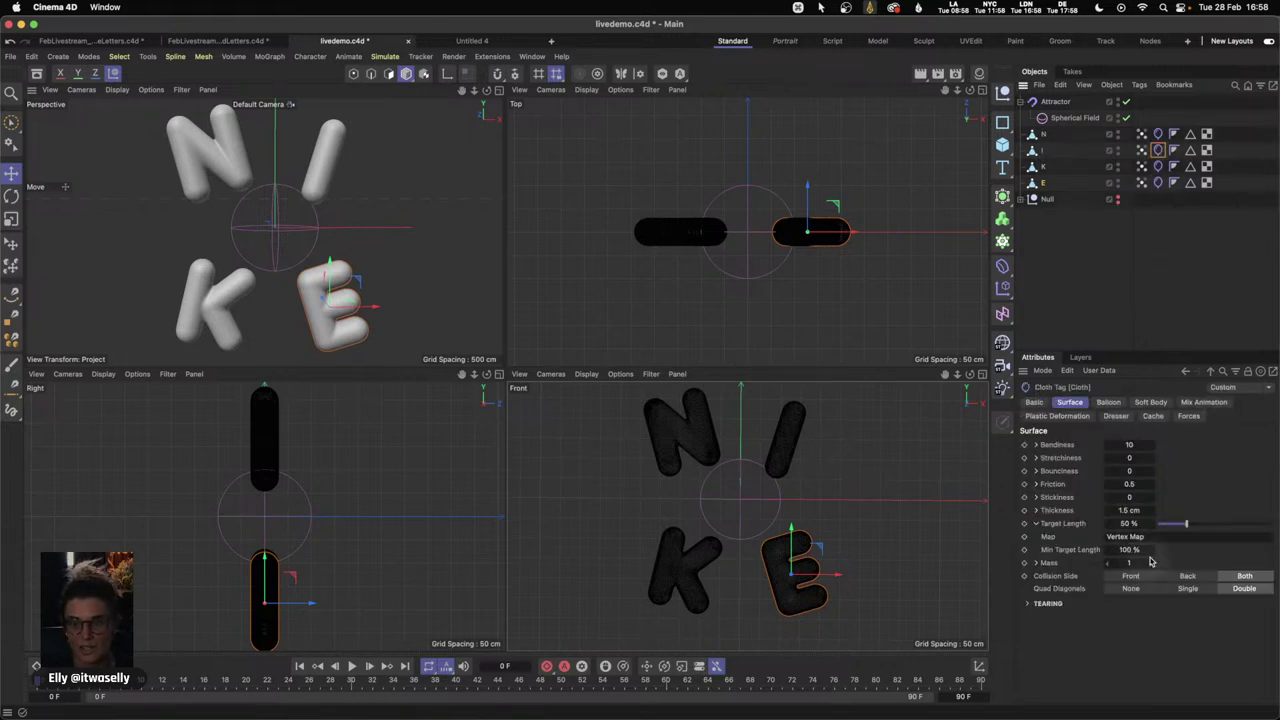
{"action": "left_click", "coordinate": [497, 89]}
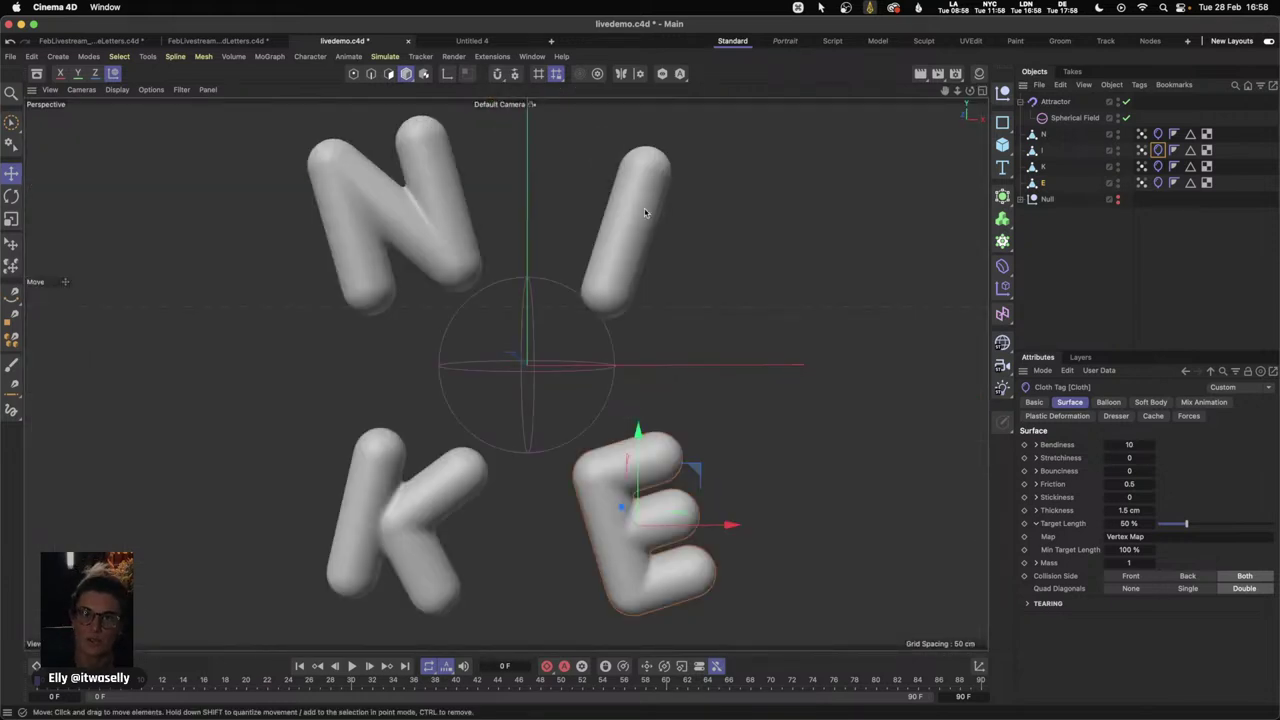
{"action": "left_click", "coordinate": [351, 666]}
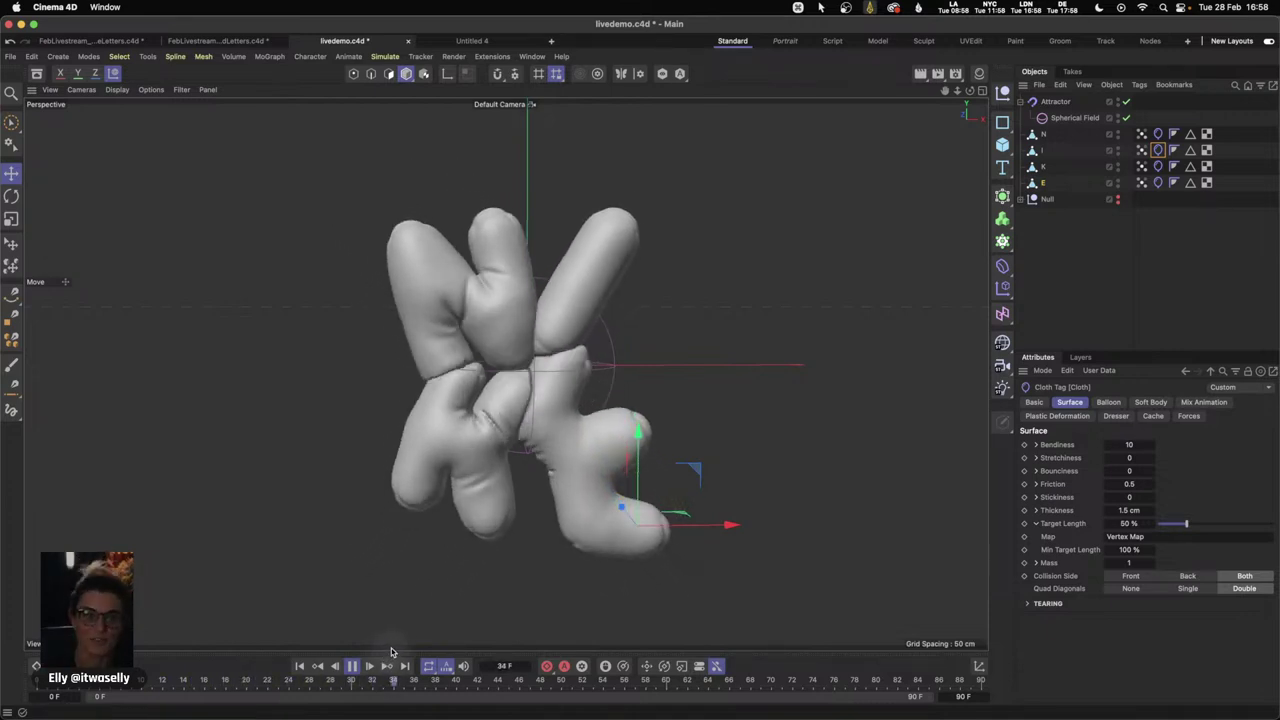
{"action": "left_click", "coordinate": [351, 666]}
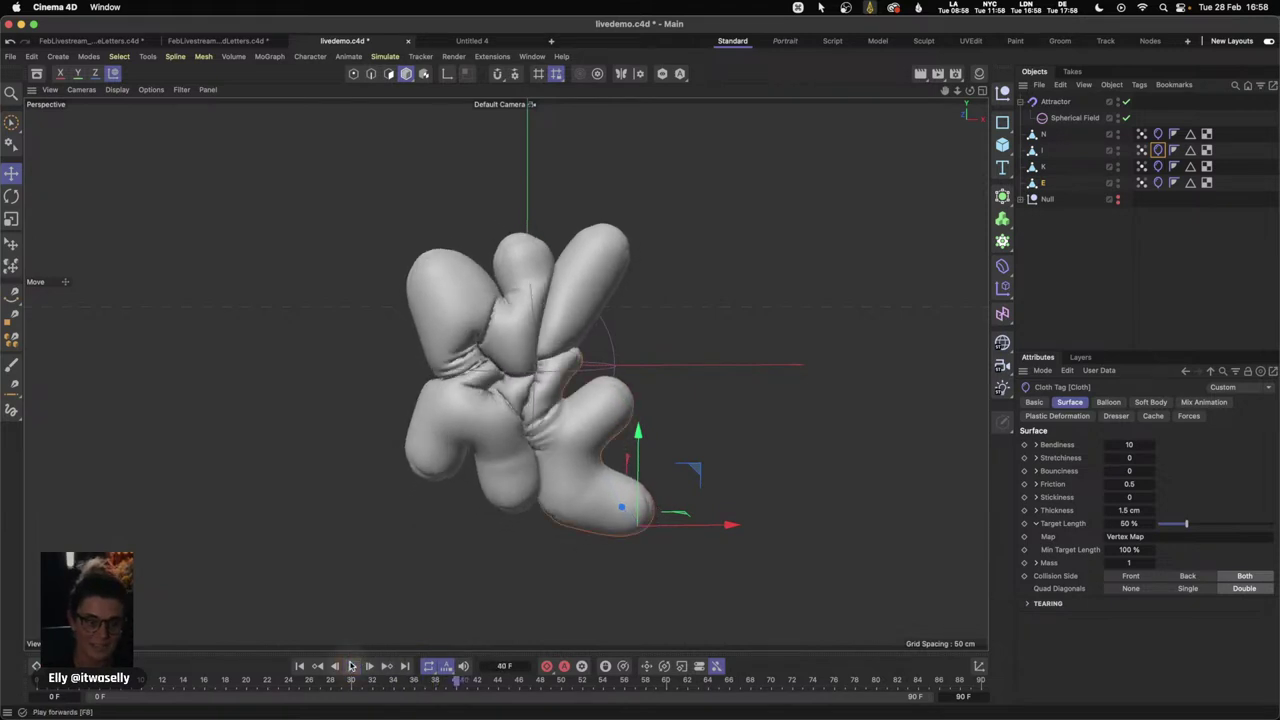
{"action": "left_click", "coordinate": [298, 666]}
- Move the E slightly upward and rotate it clockwise to reduce its tilt, then deselect it
{"action": "left_click_drag", "start_coordinate": [698, 474], "coordinate": [686, 446]}
{"action": "key", "text": "r"}
{"action": "left_click_drag", "start_coordinate": [698, 497], "coordinate": [548, 591]}
{"action": "left_click", "coordinate": [1066, 286]}
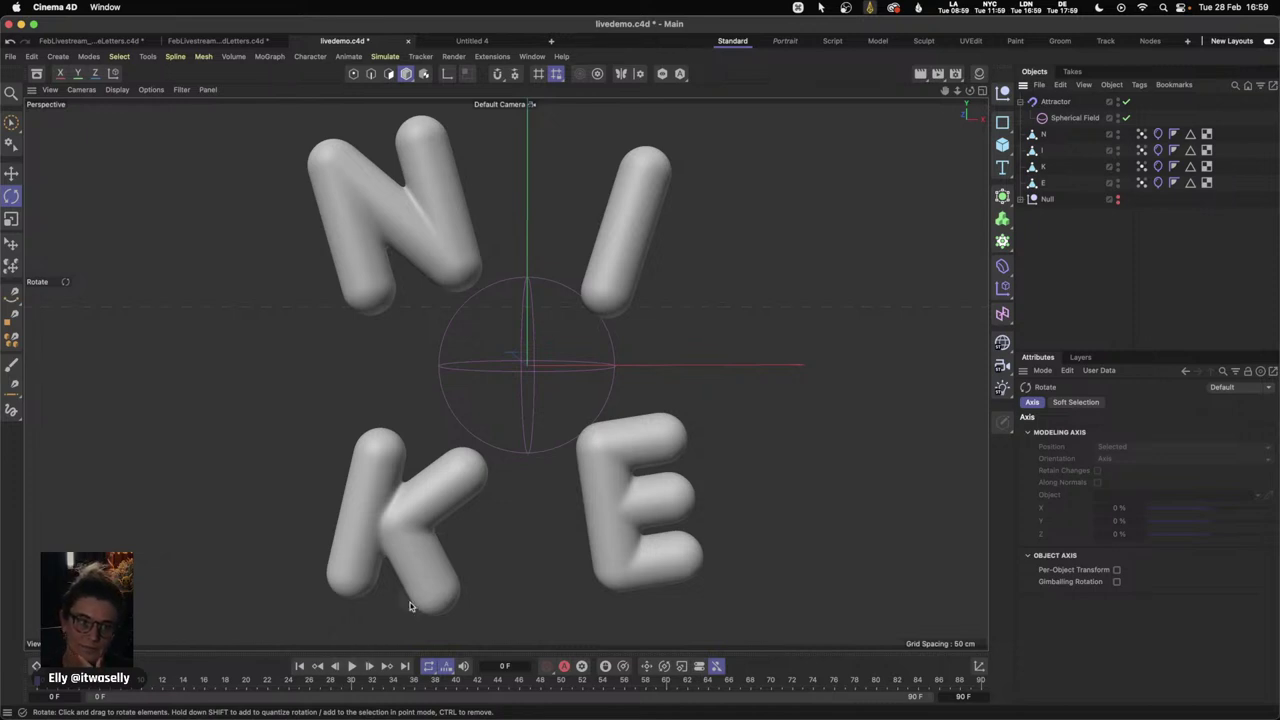
- Save the project
{"action": "key", "text": "2"}
{"action": "mouse_move", "coordinate": [543, 286]}
{"action": "left_mouse_down"}
{"action": "mouse_move", "coordinate": [586, 334]}
{"action": "mouse_move", "coordinate": [534, 320]}
{"action": "mouse_move", "coordinate": [458, 262]}
{"action": "mouse_move", "coordinate": [530, 310]}
{"action": "mouse_move", "coordinate": [508, 286]}
{"action": "mouse_move", "coordinate": [645, 294]}
{"action": "left_mouse_up"}
{"action": "key", "text": "super+s"}
- Play the first few frames of the simulation and stop to examine the N's seams and wrinkles up close
{"action": "key", "text": "2"}
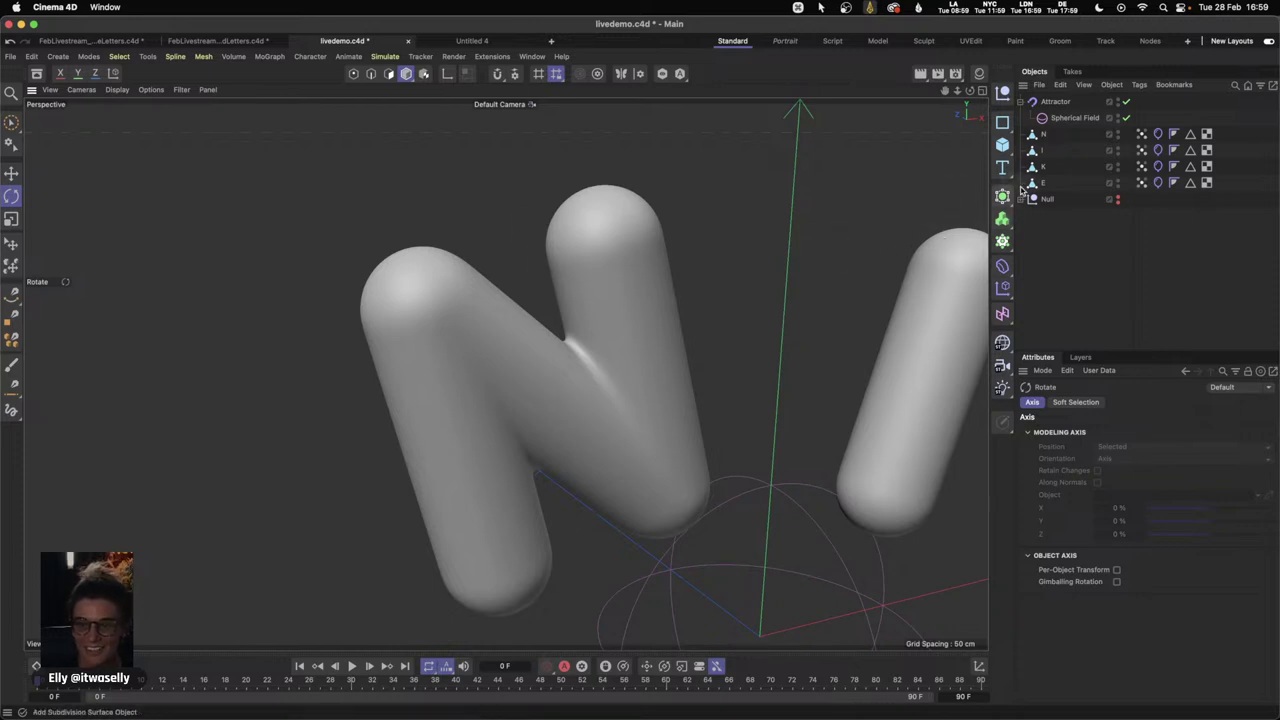
{"action": "left_click", "coordinate": [1040, 139]}
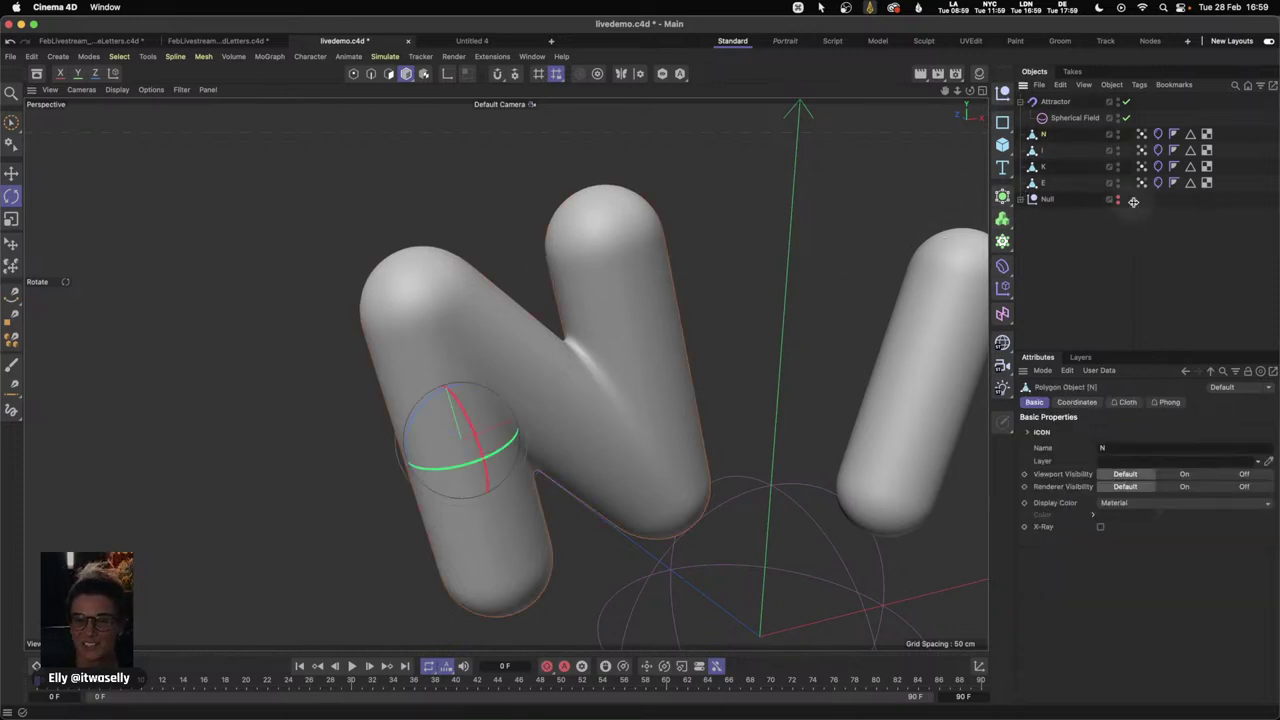
{"action": "left_click", "coordinate": [355, 666]}
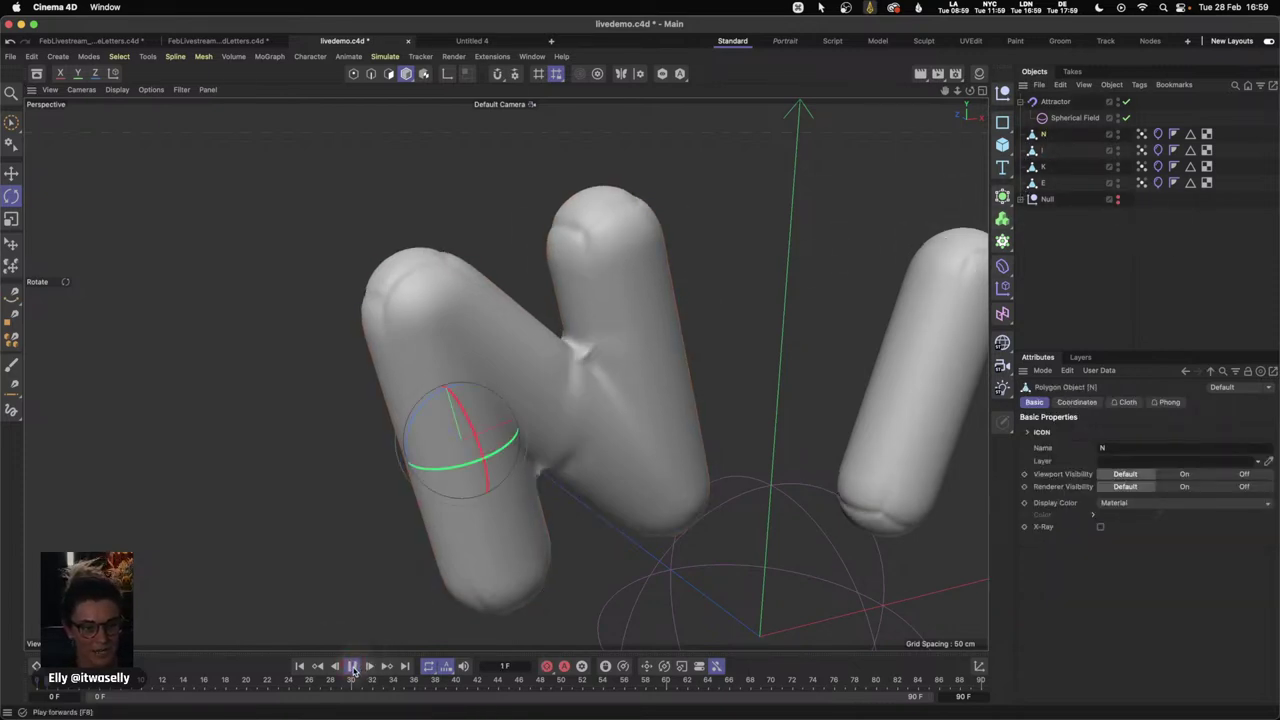
{"action": "left_click", "coordinate": [353, 667]}
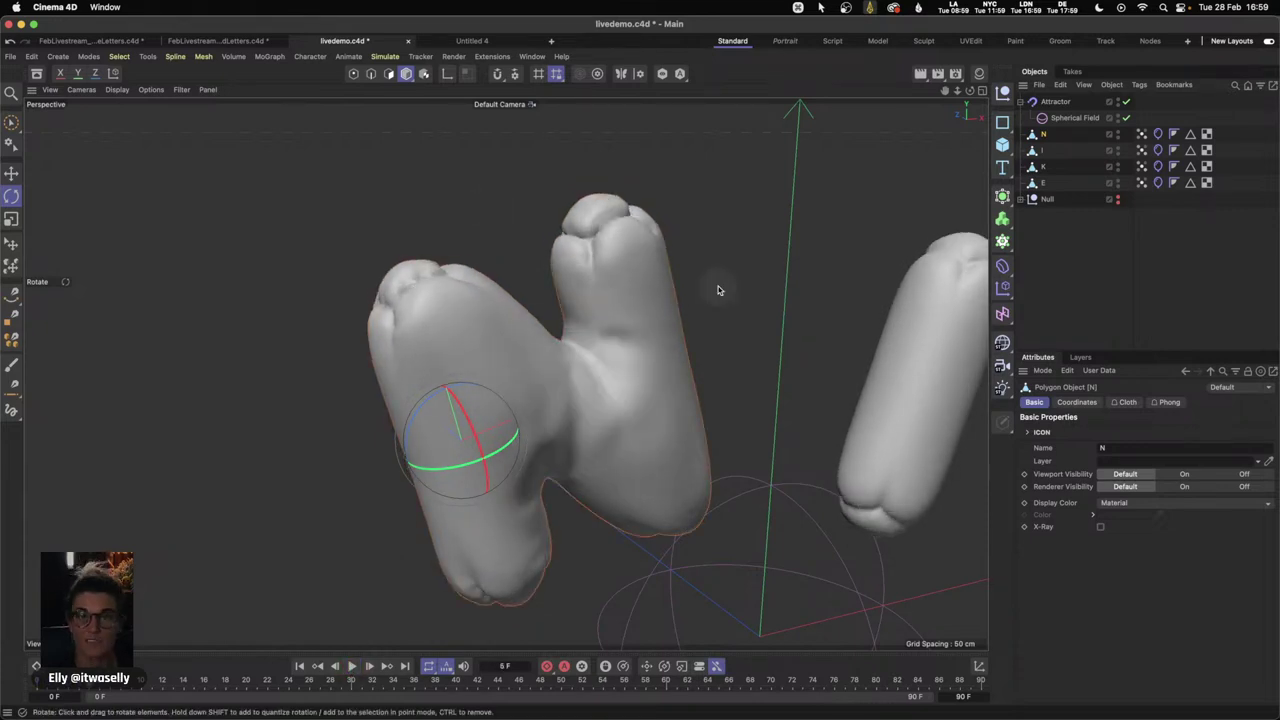
{"action": "left_click", "coordinate": [1058, 268]}
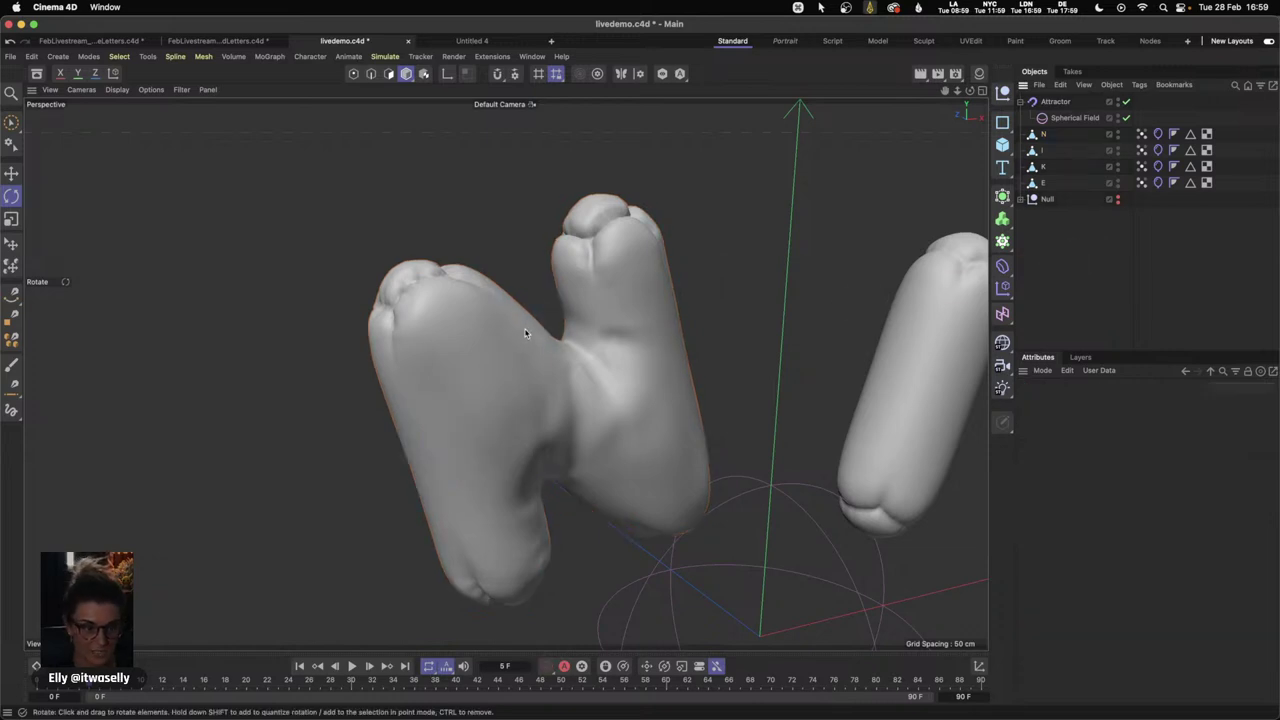
{"action": "left_click_drag", "start_coordinate": [531, 320], "coordinate": [735, 215], "text": "alt"}
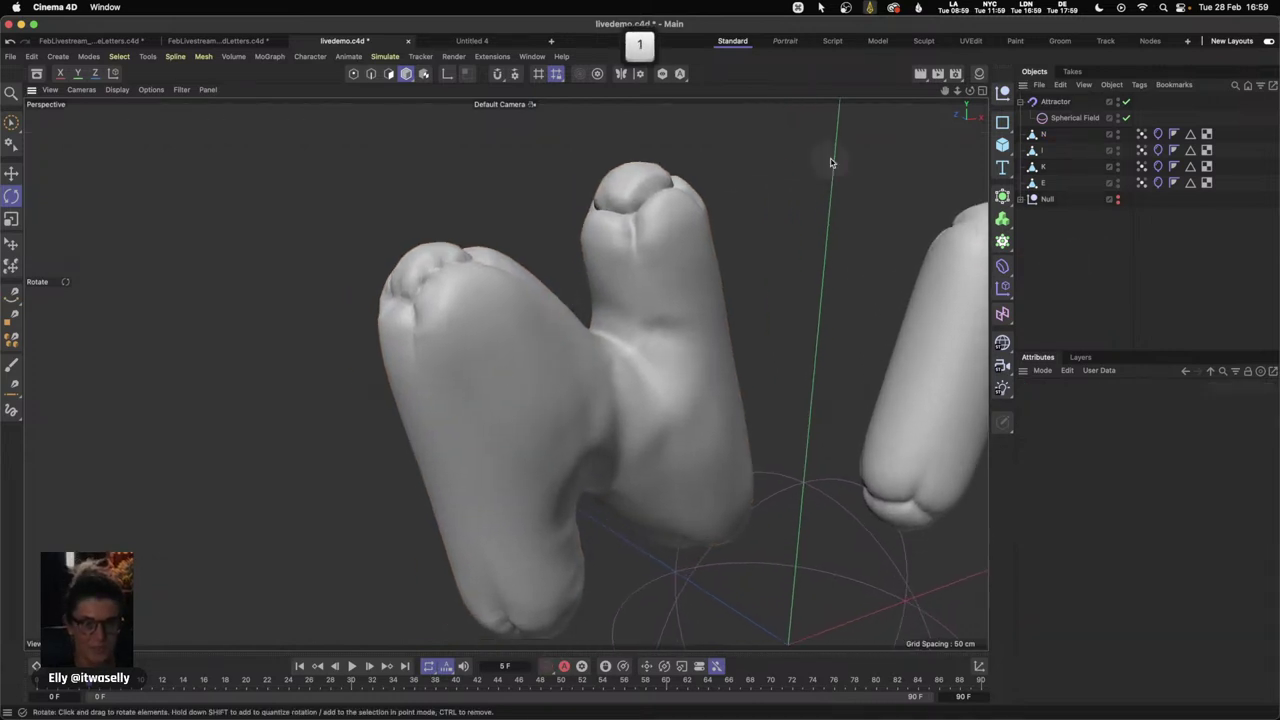
- Add a Subdivision Surface as the parent of the N, and delete the extra empty Subdivision Surface
{"action": "left_click", "coordinate": [1043, 135]}
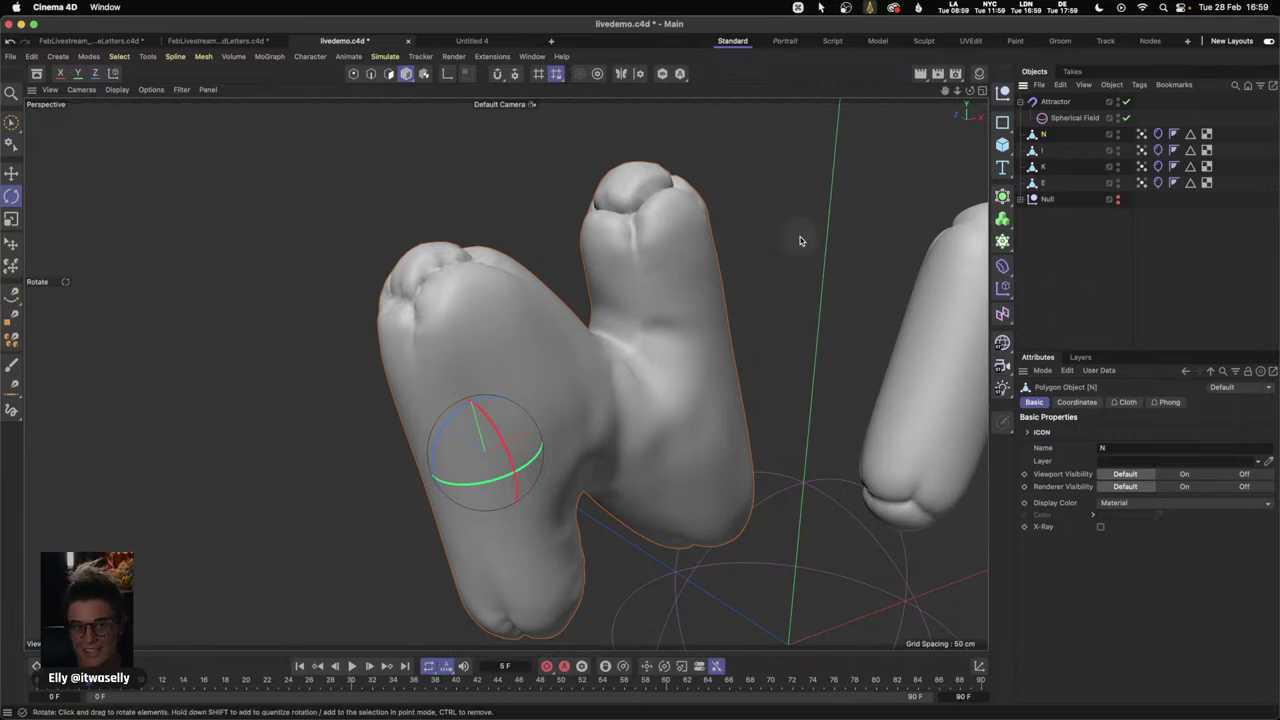
{"action": "left_click", "coordinate": [1002, 204]}
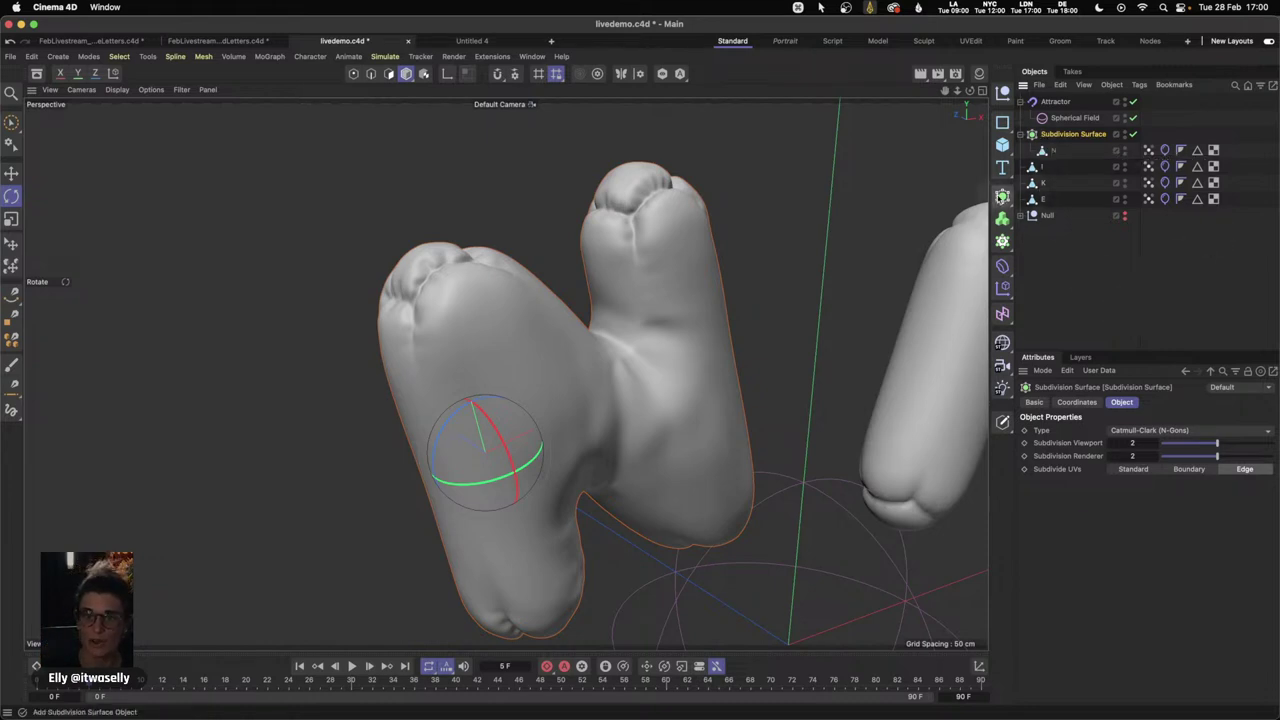
{"action": "left_click", "coordinate": [1002, 195]}
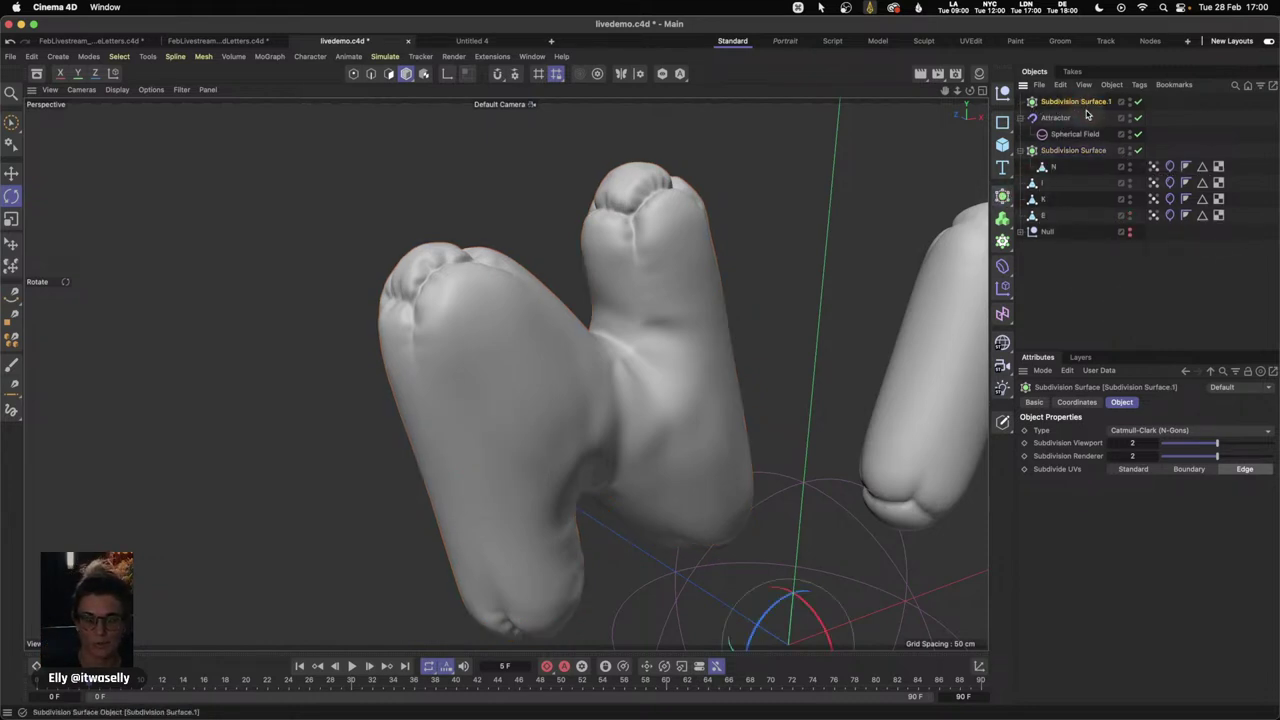
{"action": "key", "text": "BackSpace"}
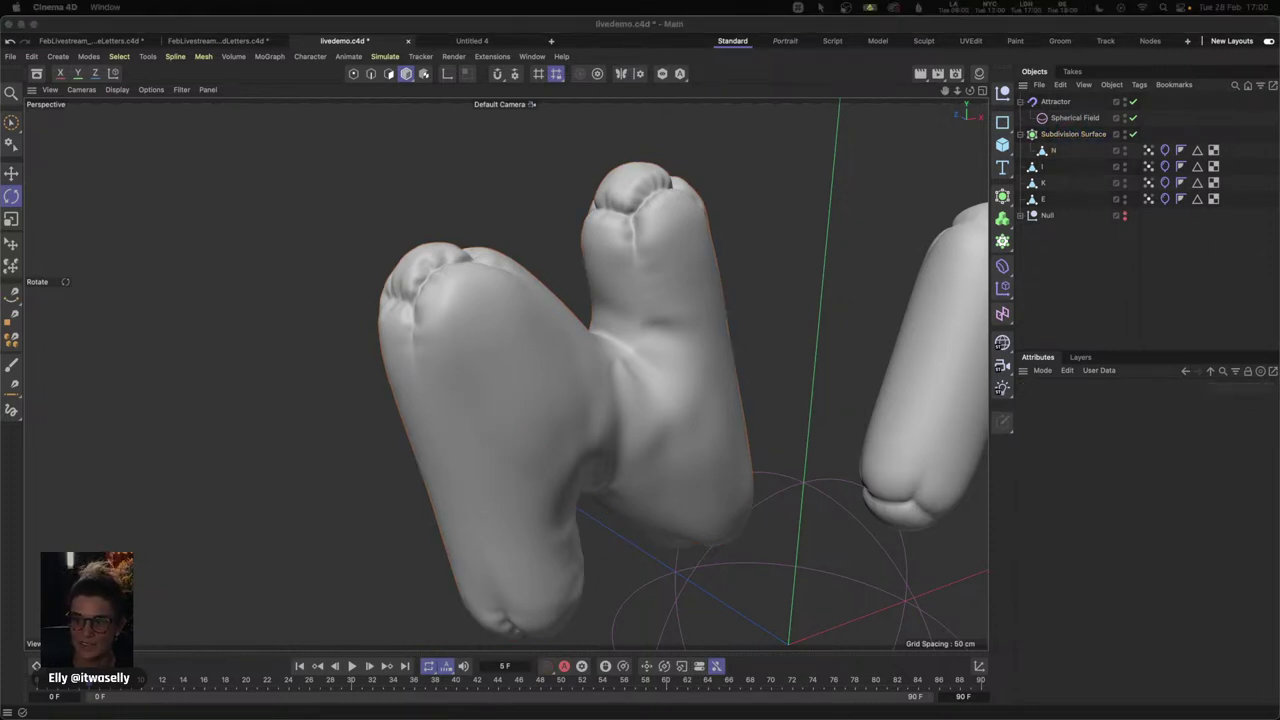
{"action": "left_click", "coordinate": [1063, 137]}
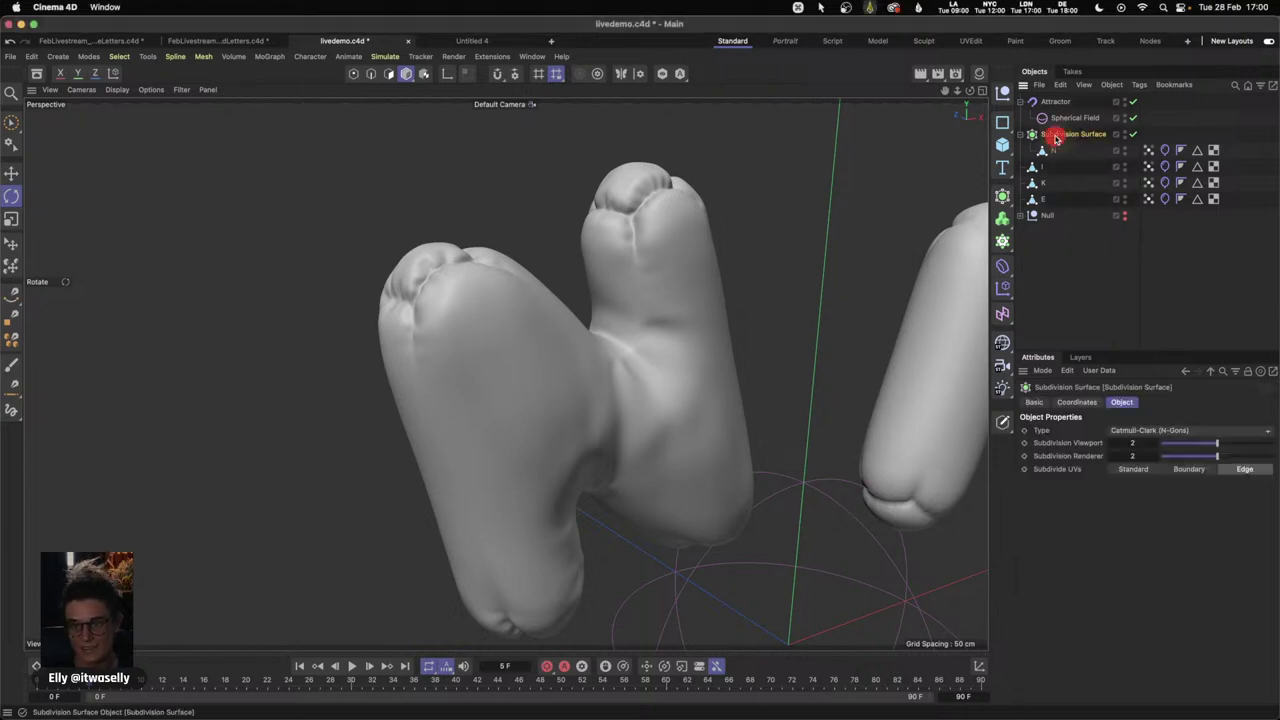
- Group the N's Subdivision Surface in a null and add a Bevel deformer inside that null, above the Subdivision Surface
{"action": "key", "text": "alt"}
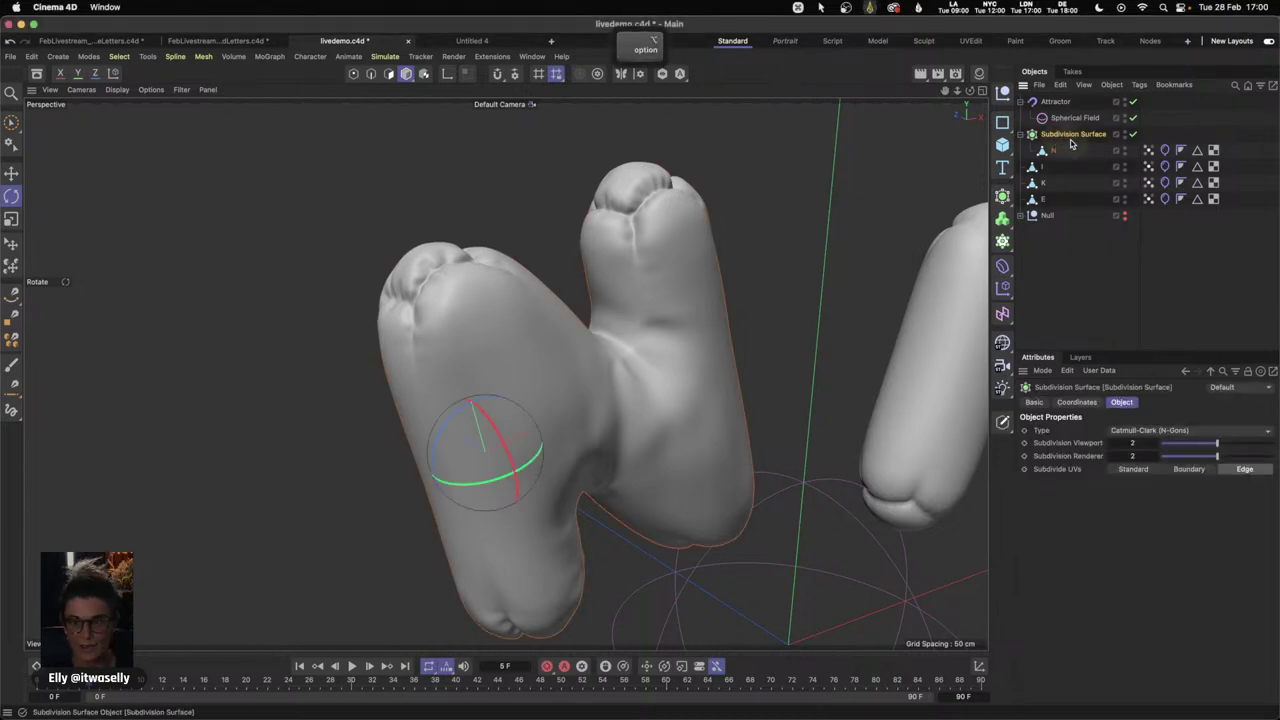
{"action": "key", "text": "alt+g"}
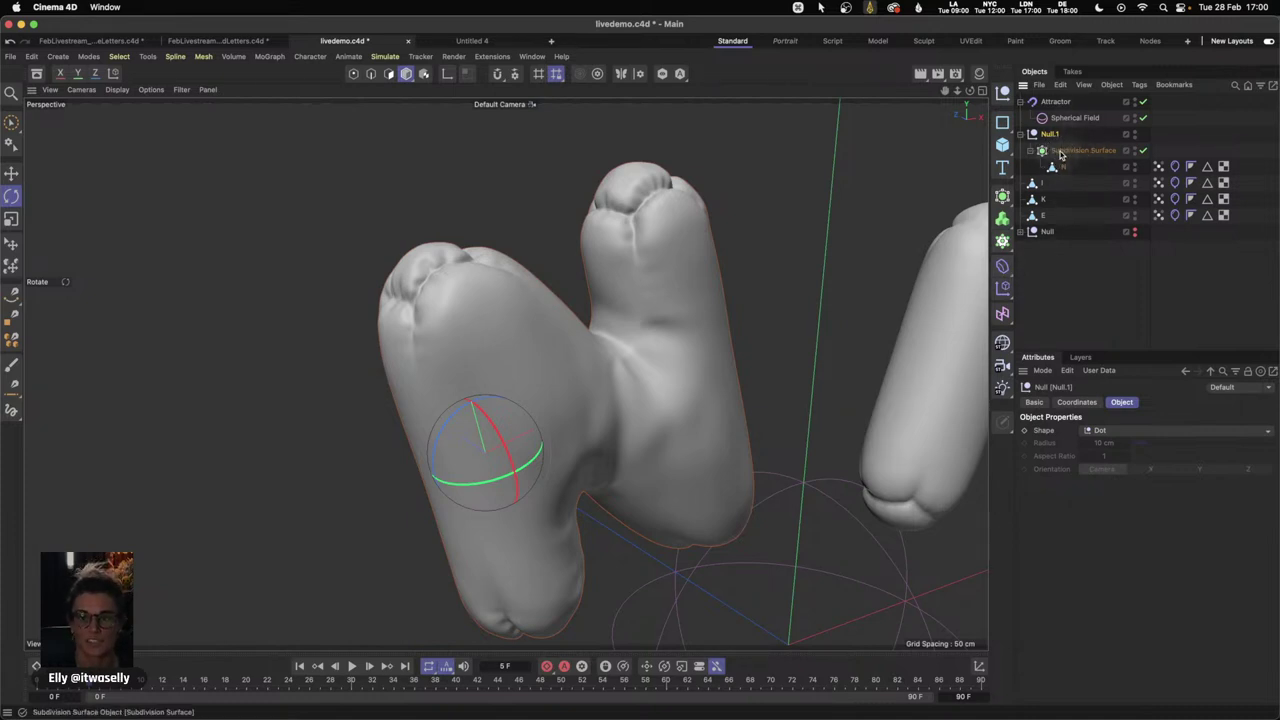
{"action": "left_click", "coordinate": [1003, 267]}
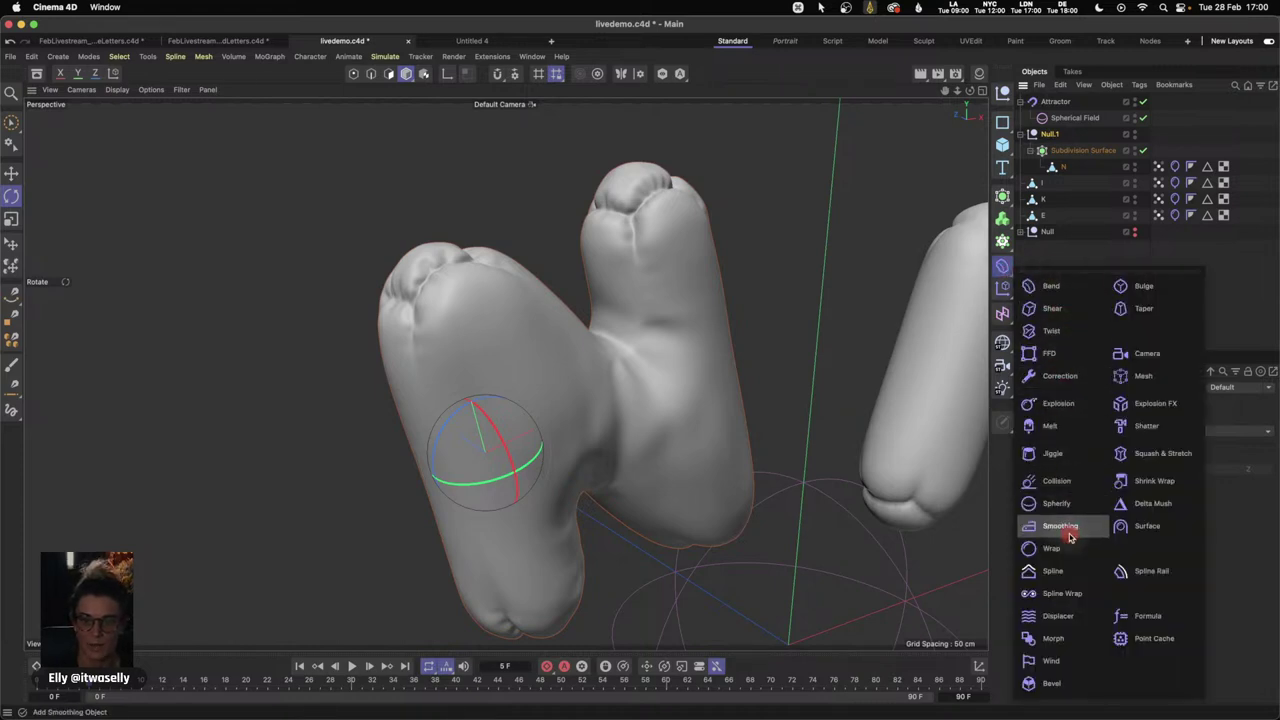
{"action": "left_click", "coordinate": [1055, 684]}
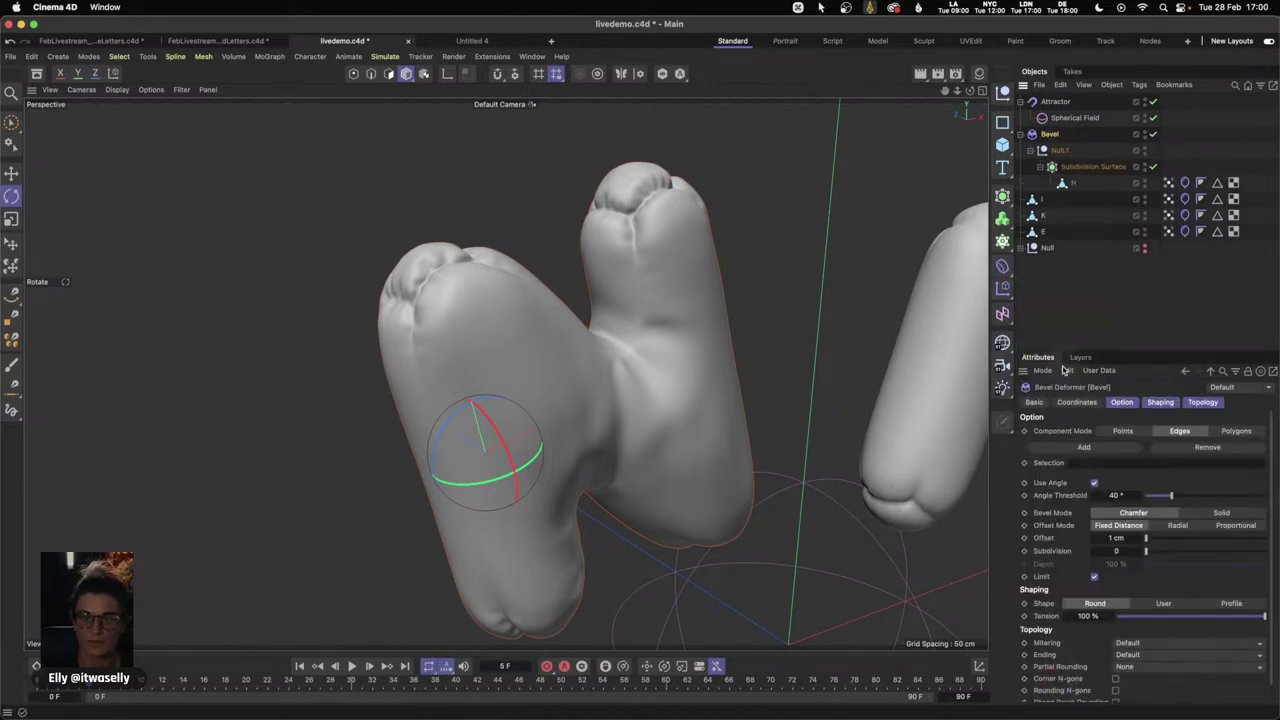
{"action": "left_click_drag", "start_coordinate": [1050, 134], "coordinate": [1077, 262]}
{"action": "left_click_drag", "start_coordinate": [1058, 150], "coordinate": [1086, 137]}
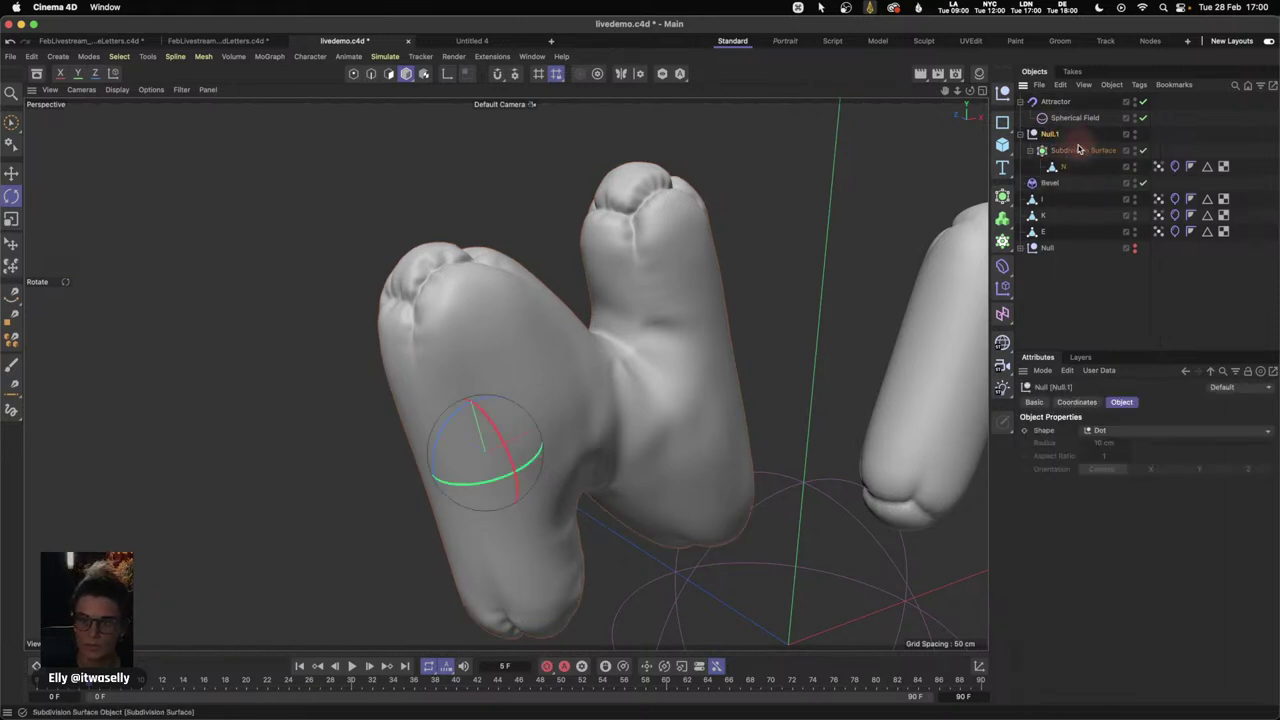
{"action": "left_click_drag", "start_coordinate": [1049, 185], "coordinate": [1064, 146]}
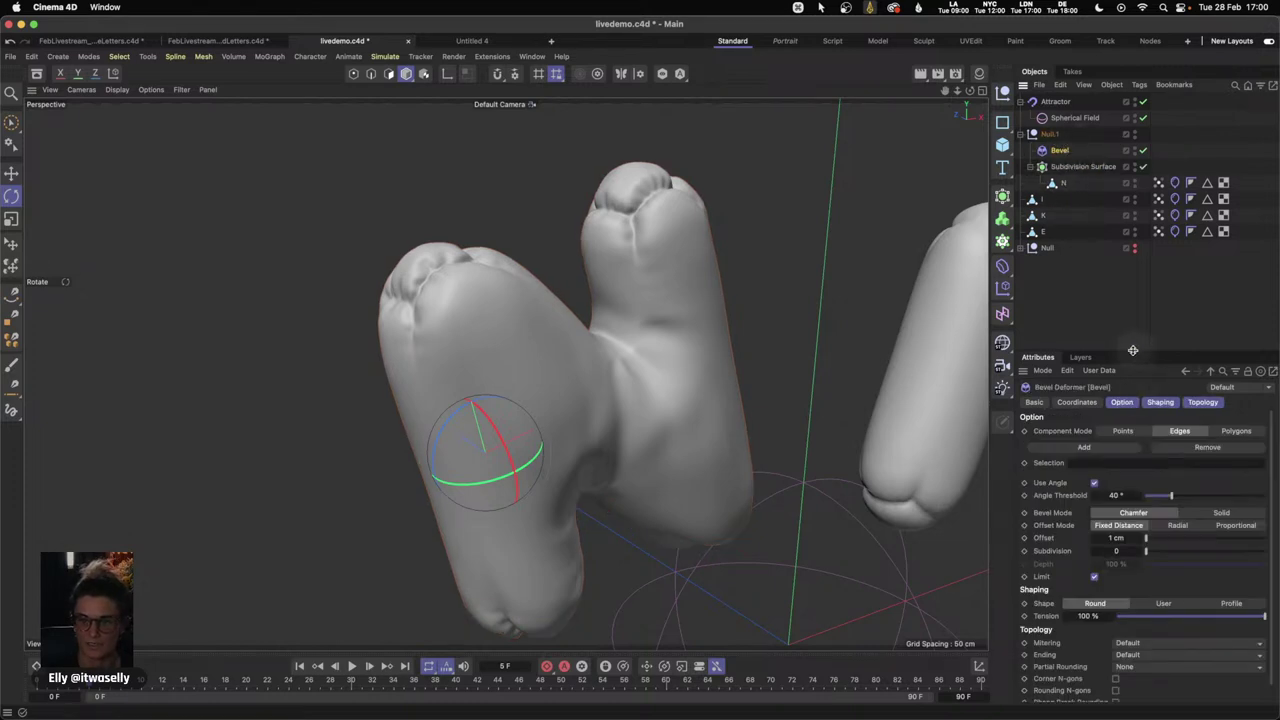
- Restrict the Bevel to the N's Edge Selection, turn off Use Angle and Limit, and set the shape to User
{"action": "left_click_drag", "start_coordinate": [1133, 350], "coordinate": [1138, 265]}
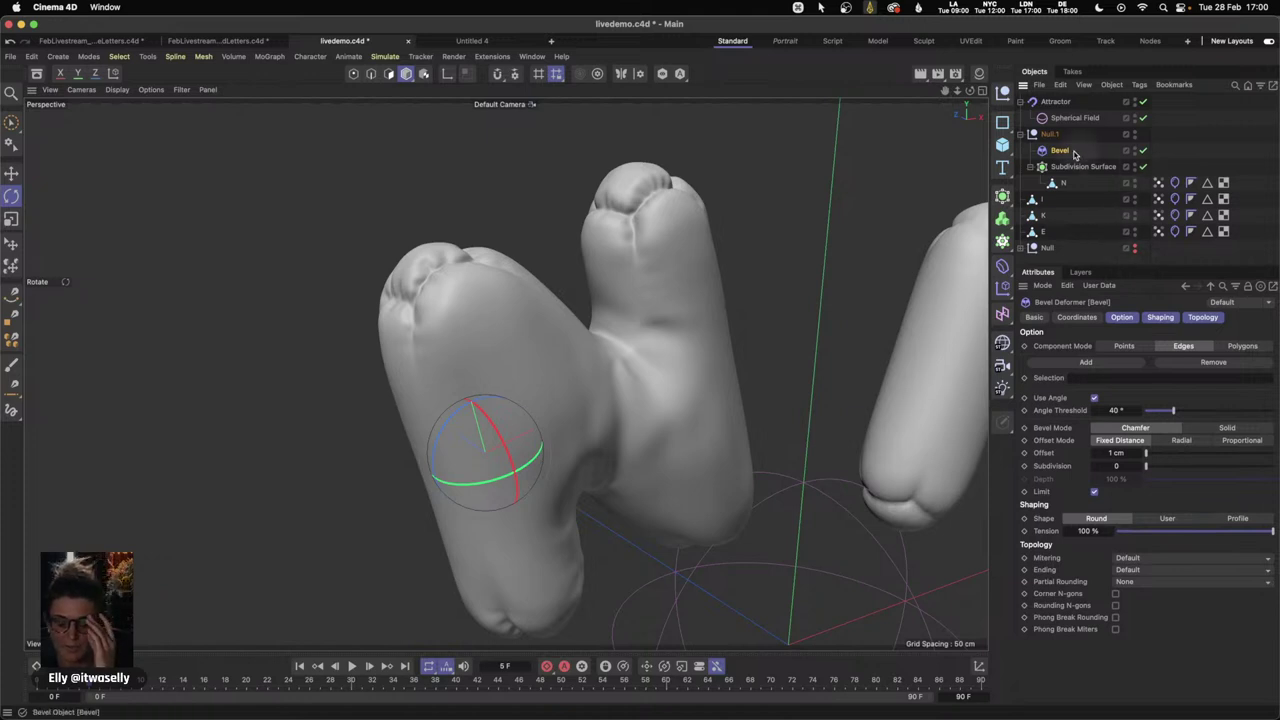
{"action": "left_click", "coordinate": [1152, 320], "text": "shift"}
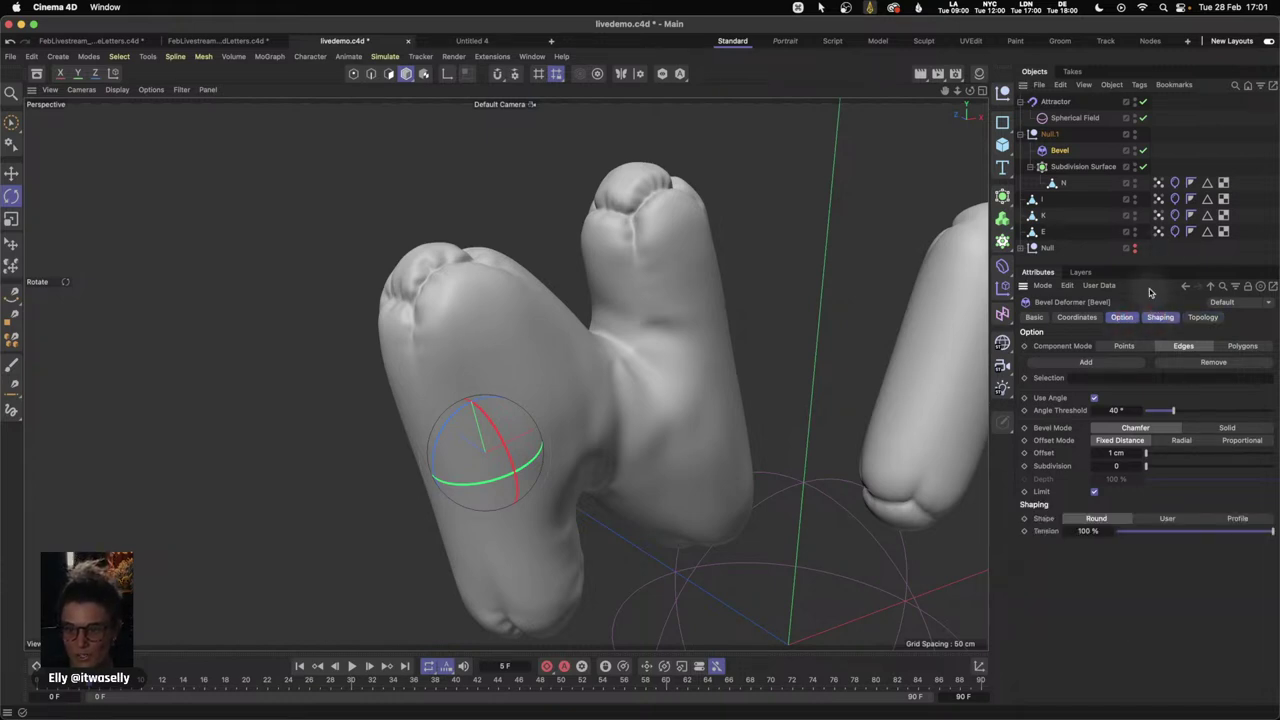
{"action": "left_click", "coordinate": [1128, 318]}
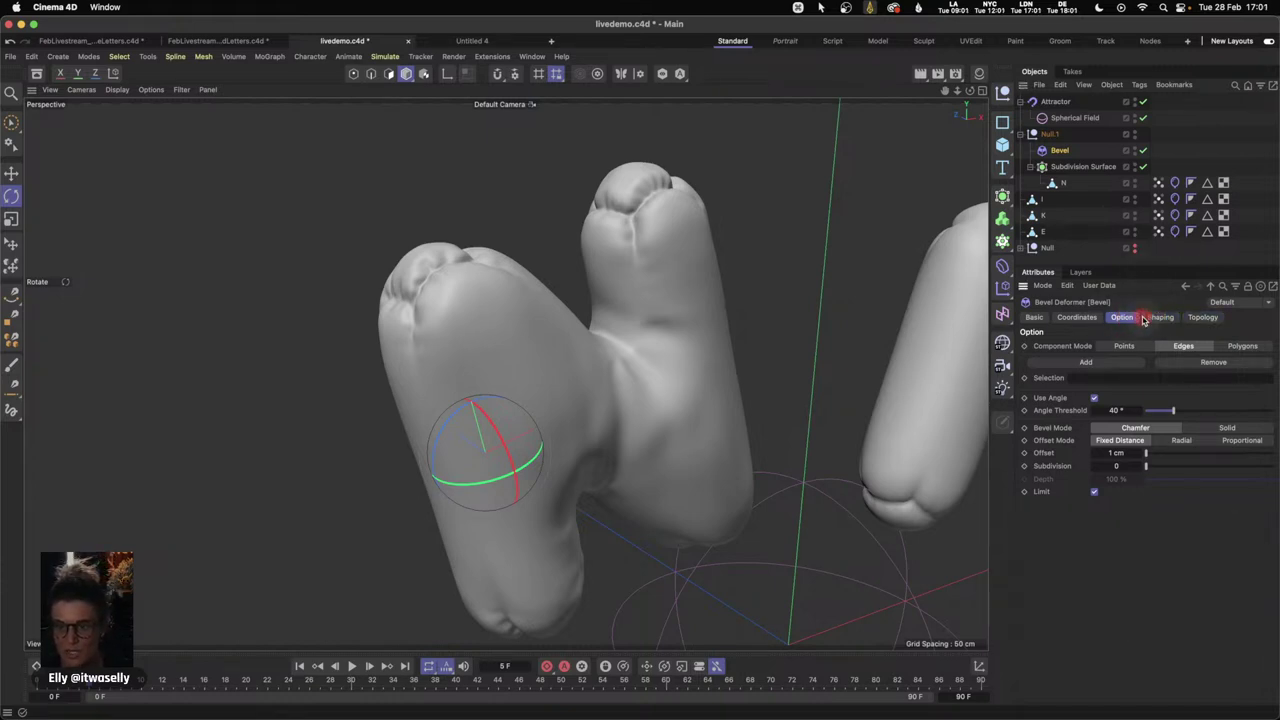
{"action": "left_click", "coordinate": [1160, 318], "text": "shift"}
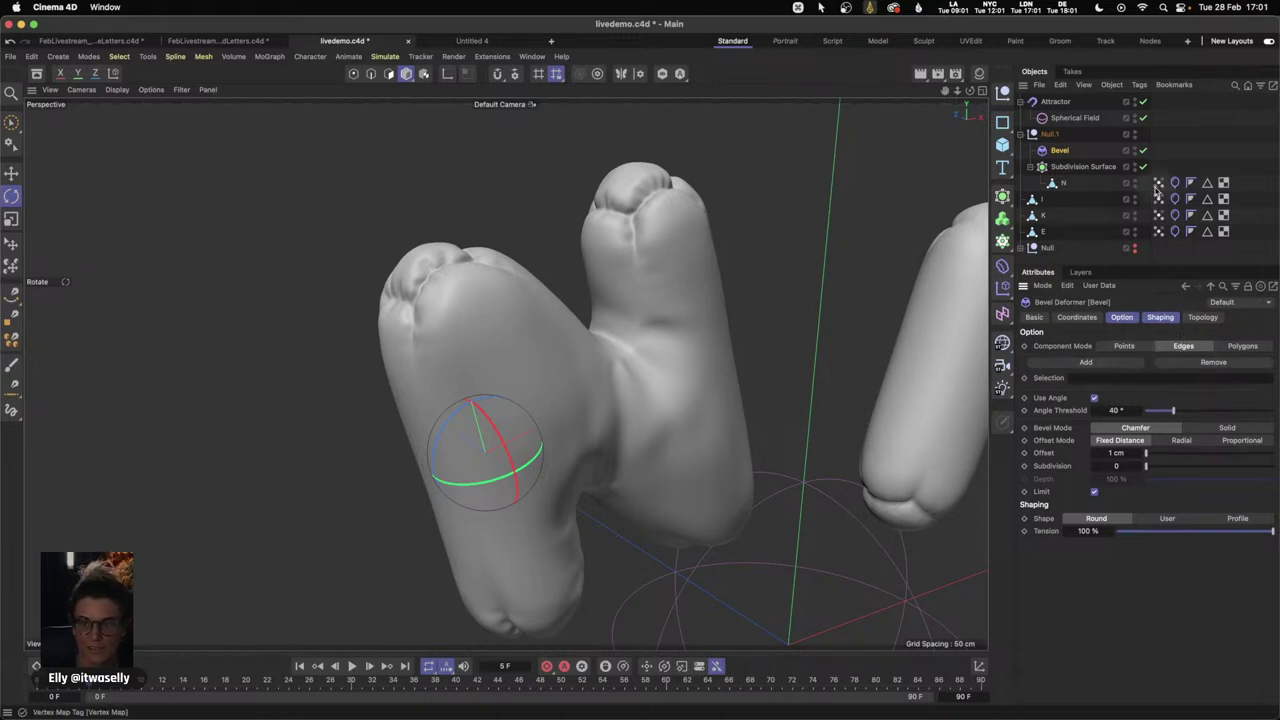
{"action": "left_click_drag", "start_coordinate": [1208, 183], "coordinate": [1120, 378]}
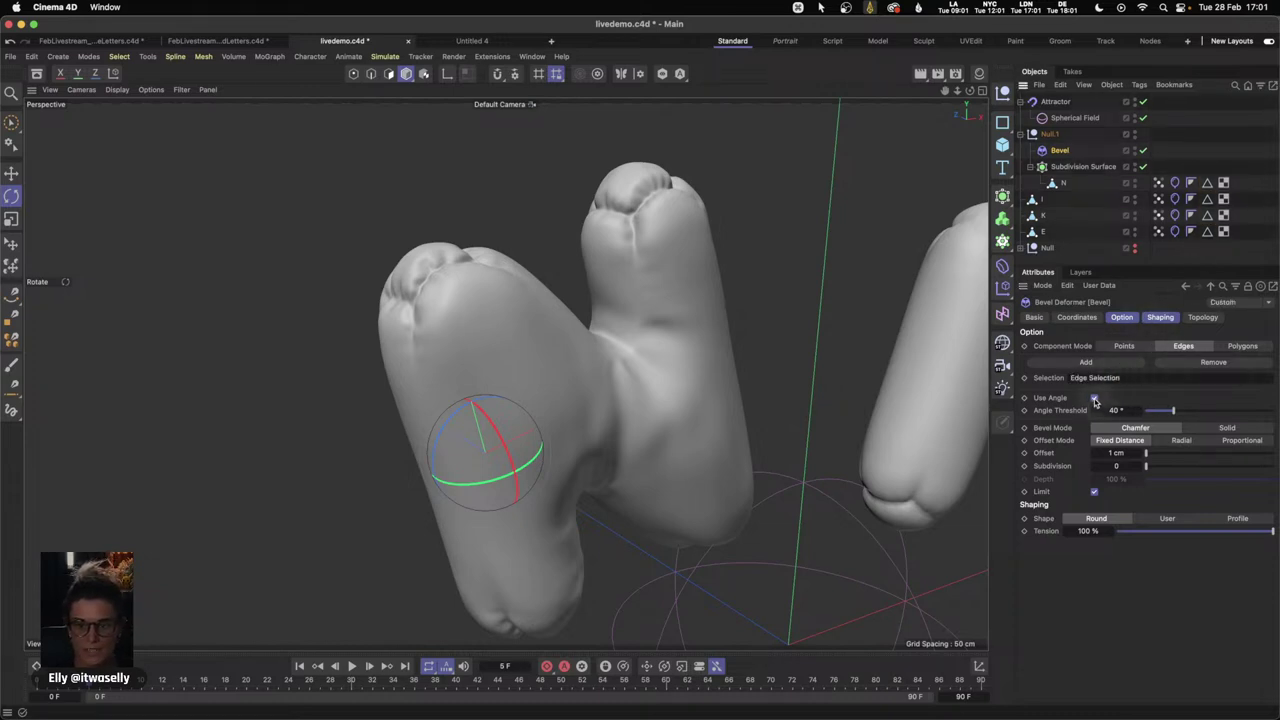
{"action": "left_click", "coordinate": [1095, 398]}
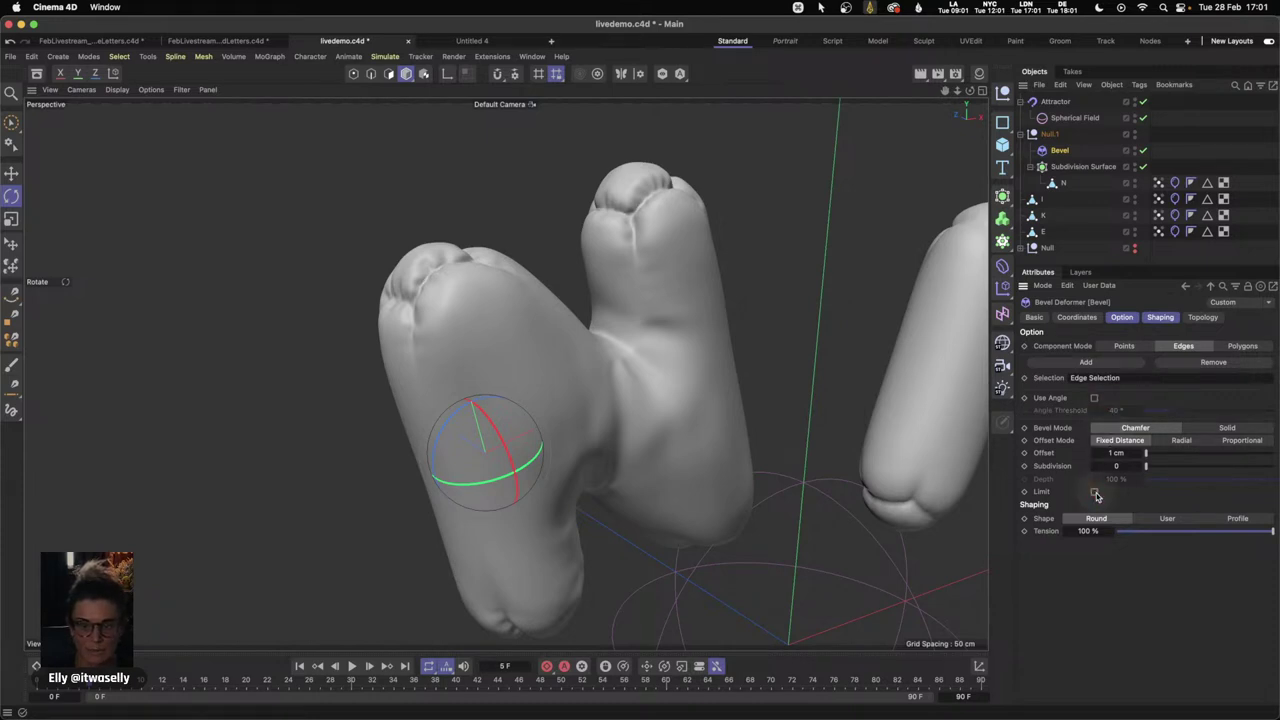
{"action": "left_click", "coordinate": [1167, 519]}
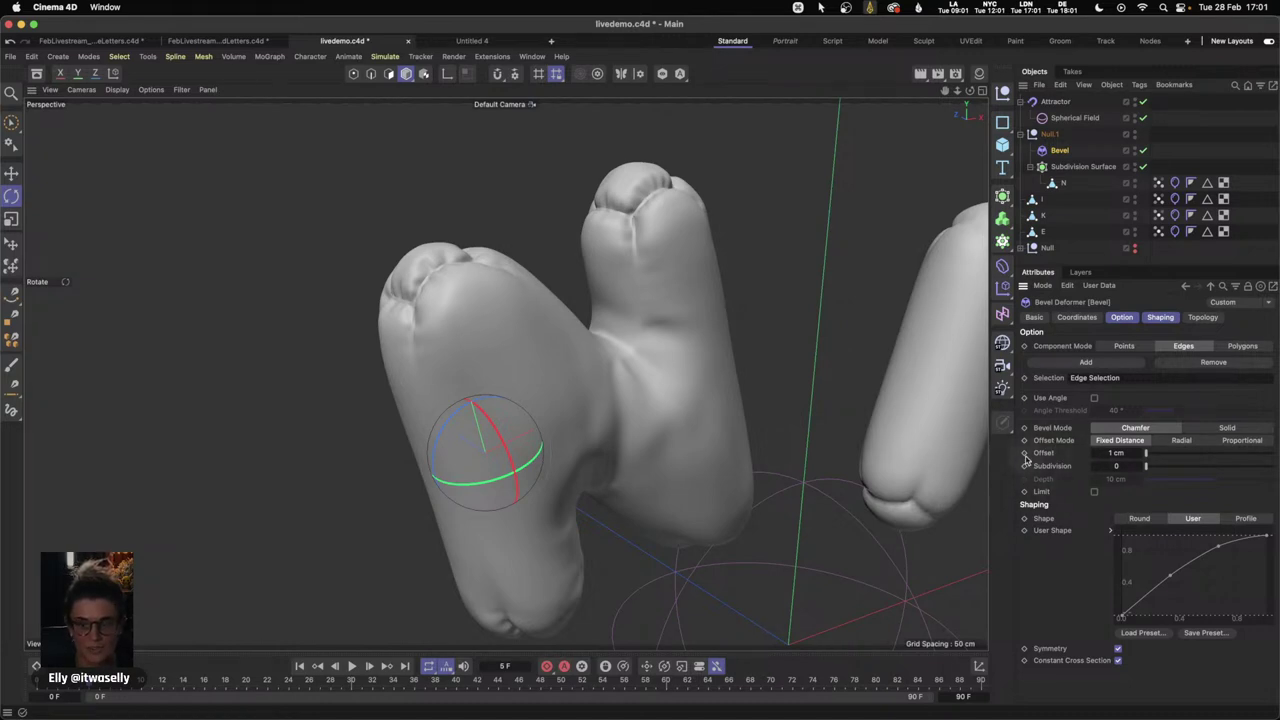
- Set the Bevel's offset to 0.5 cm and view the top of the N up close
{"action": "left_click", "coordinate": [1131, 454]}
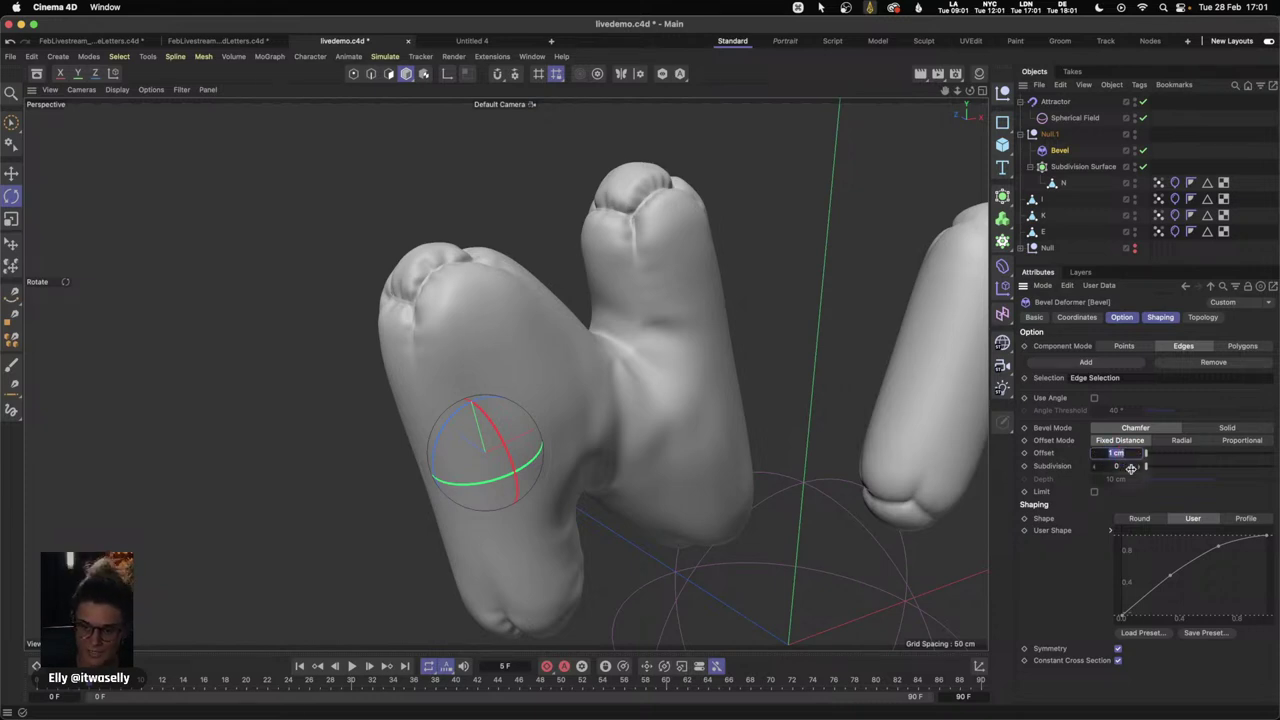
{"action": "type", "text": "0.5"}
{"action": "key", "text": "Return"}
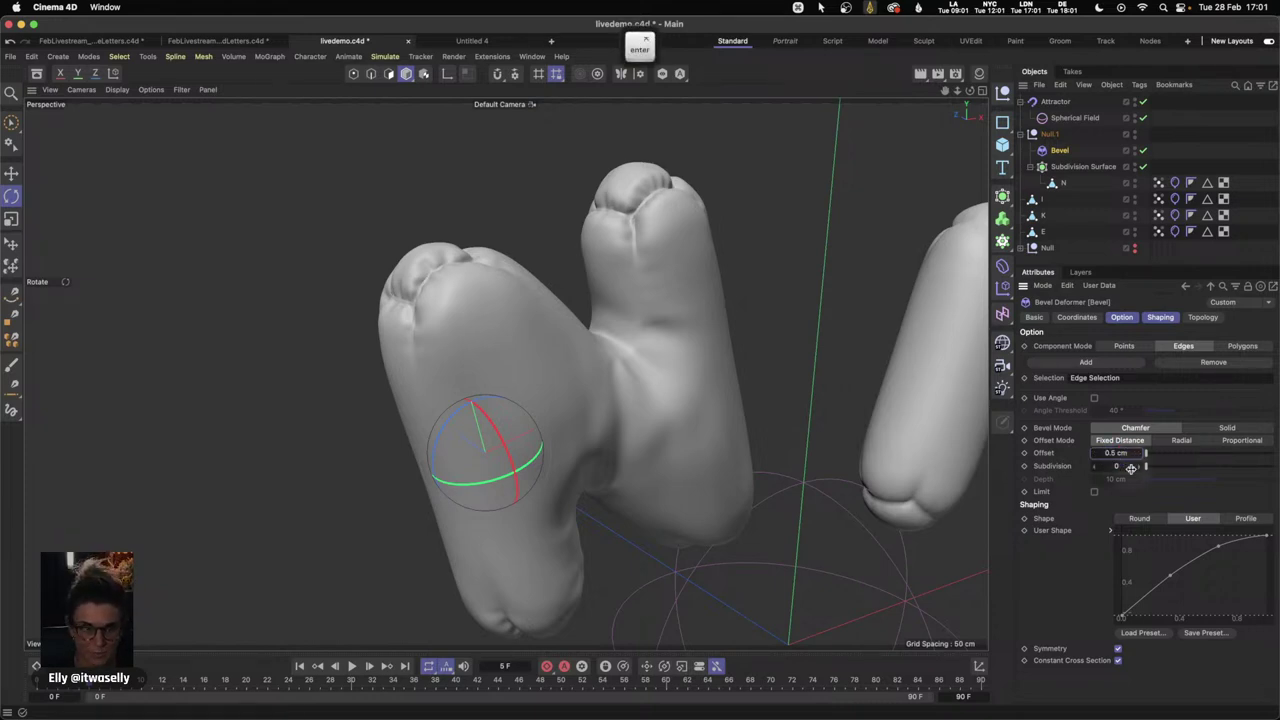
{"action": "key", "text": "2"}
{"action": "left_click_drag", "start_coordinate": [415, 305], "coordinate": [385, 322]}
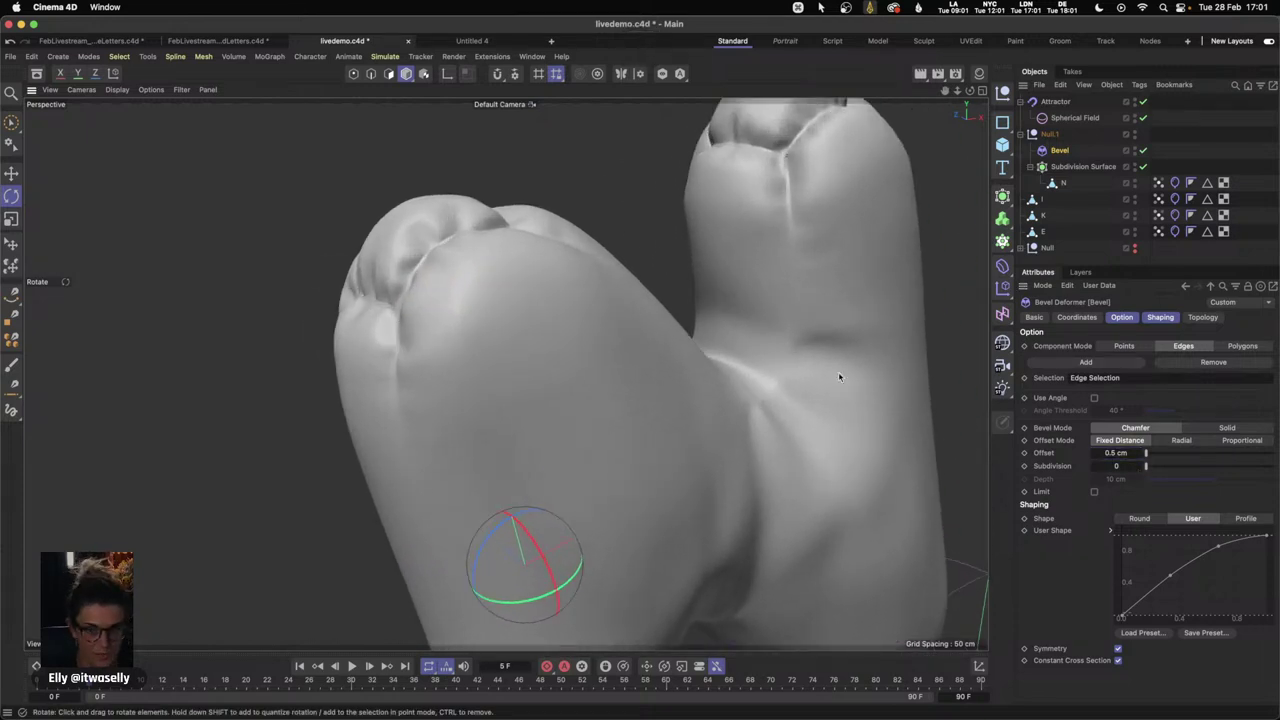
- Set the Bevel's subdivision to 9 and its depth to 0.2 cm
{"action": "left_click", "coordinate": [1117, 466]}
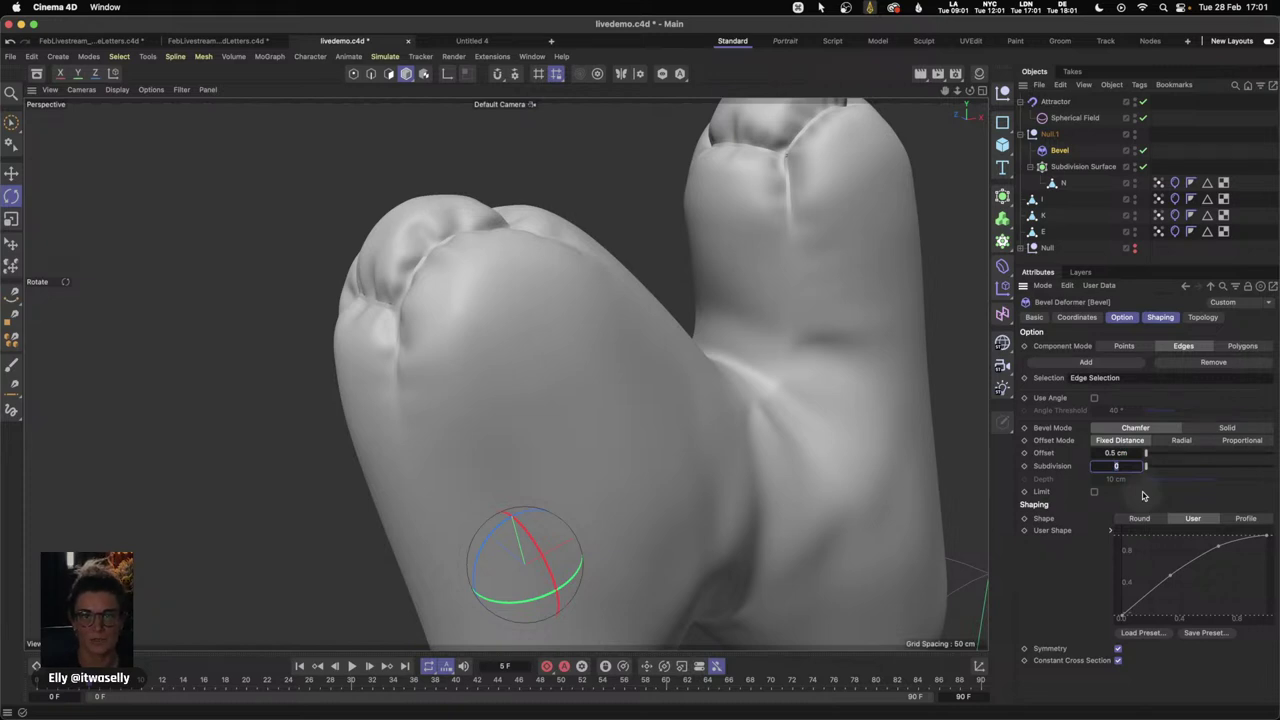
{"action": "type", "text": "9"}
{"action": "key", "text": "Return"}
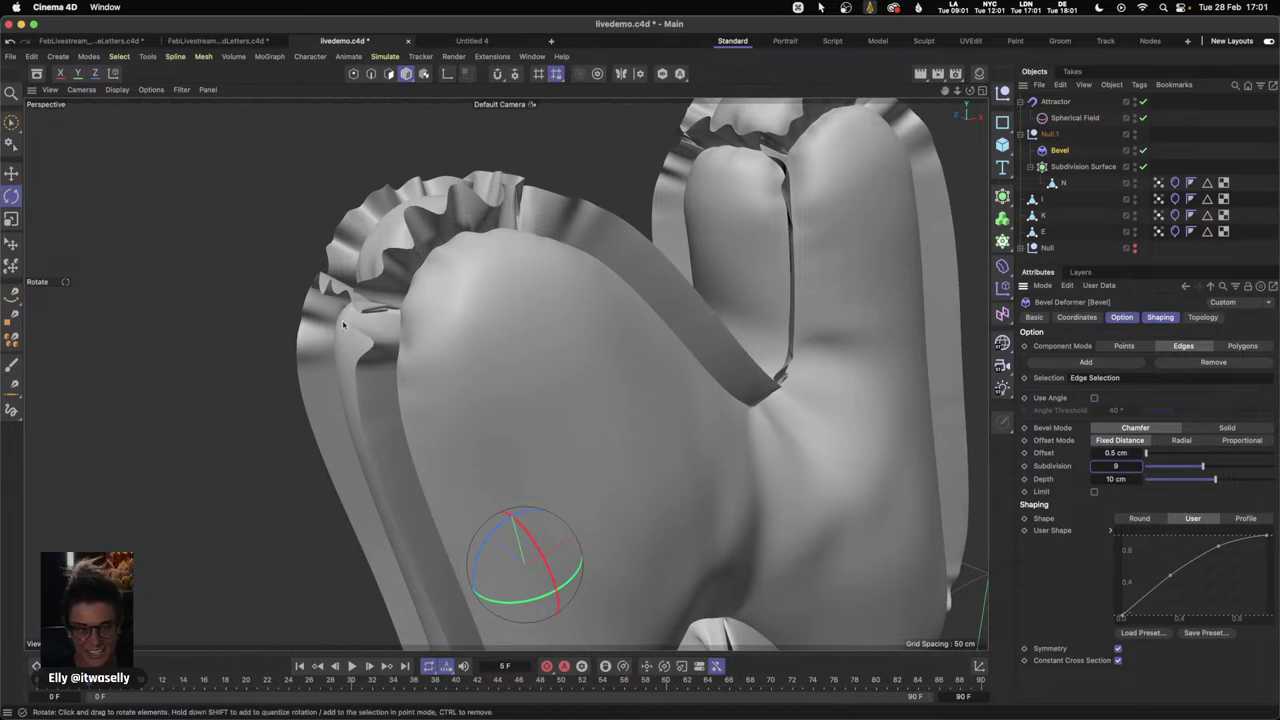
{"action": "left_click", "coordinate": [1119, 479]}
{"action": "type", "text": "0.2"}
{"action": "key", "text": "Return"}
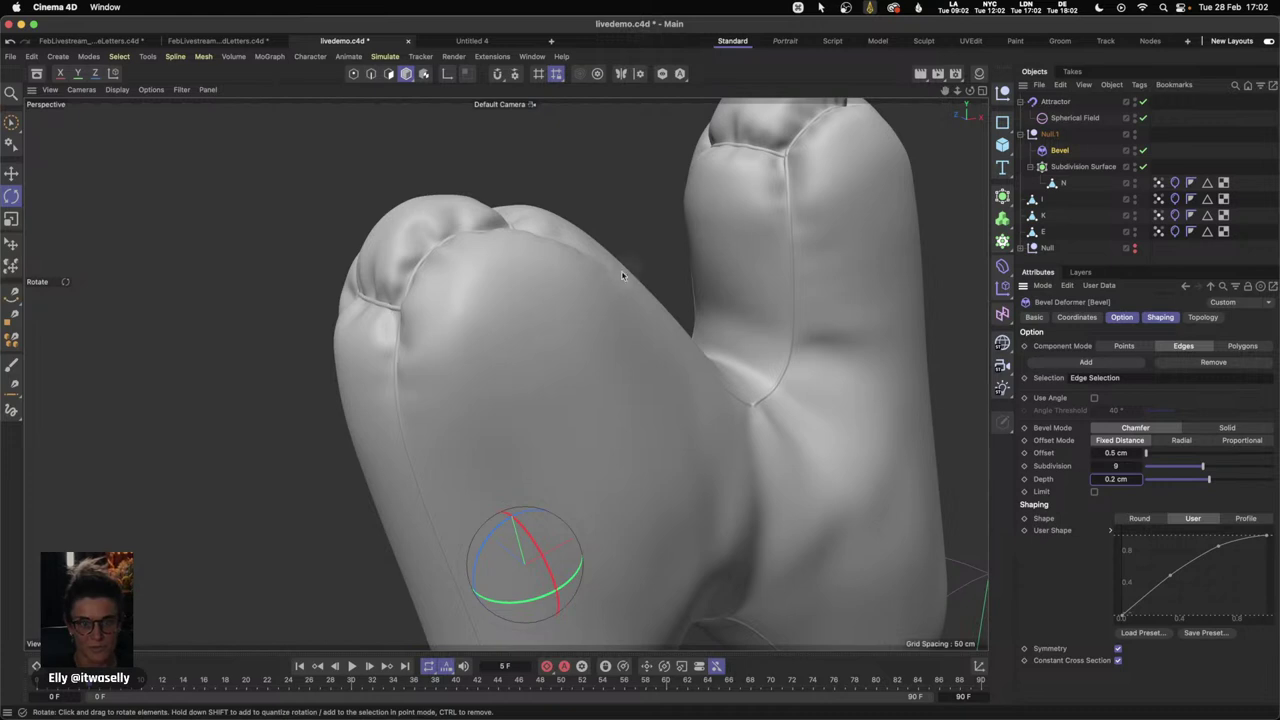
- Play a few more frames of the simulation, stop it, and examine the bevelled seams on the deselected N
{"action": "key", "text": "2"}
{"action": "mouse_move", "coordinate": [702, 462]}
{"action": "left_mouse_down"}
{"action": "mouse_move", "coordinate": [760, 449]}
{"action": "mouse_move", "coordinate": [690, 455]}
{"action": "left_mouse_up"}
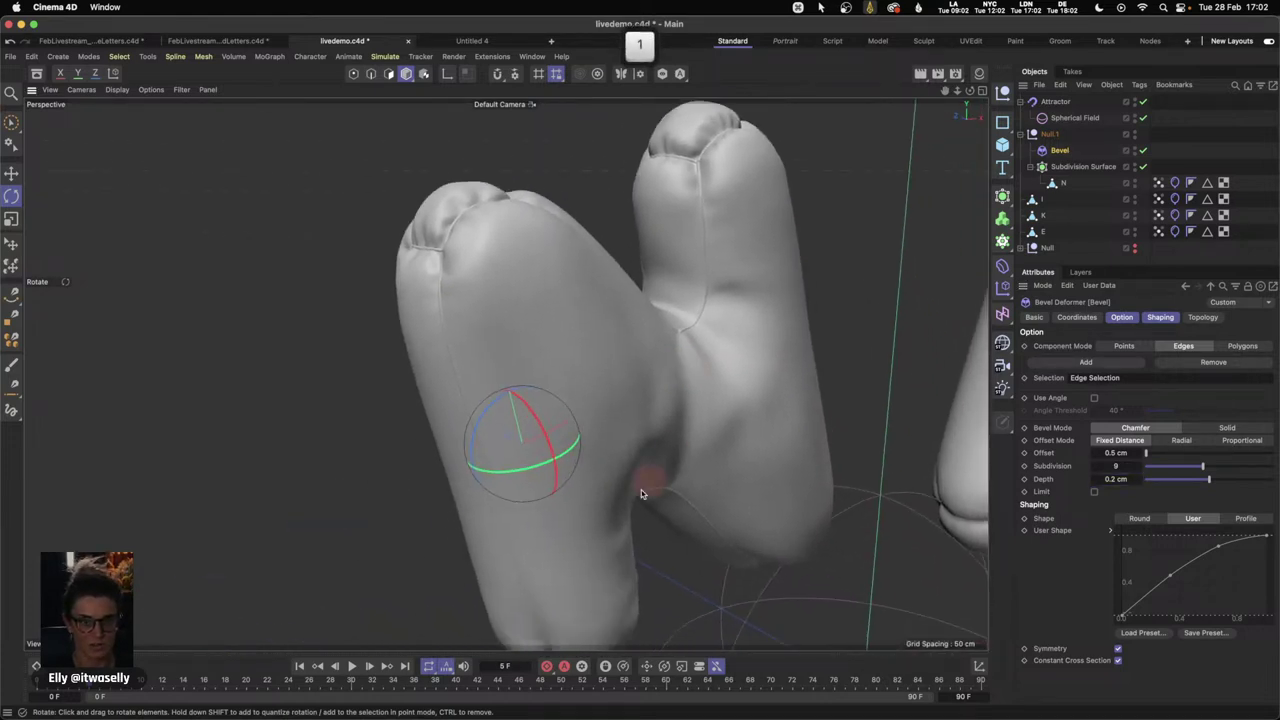
{"action": "left_click", "coordinate": [314, 667]}
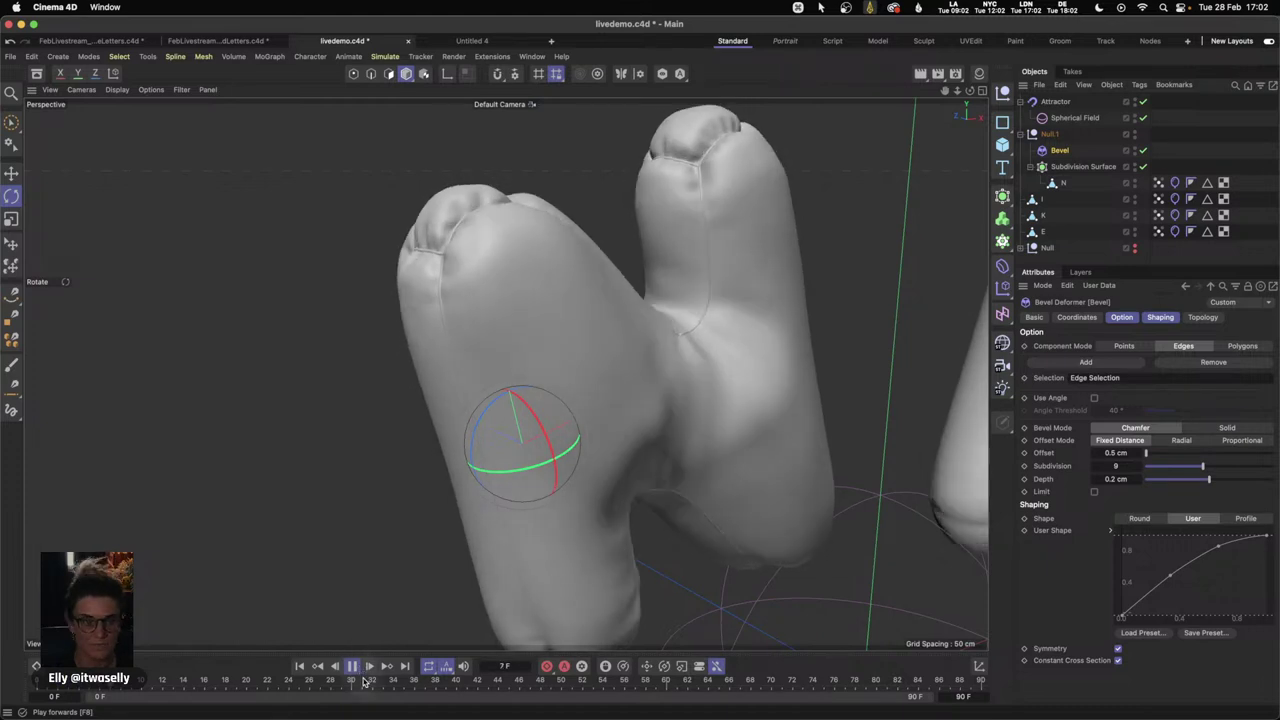
{"action": "left_click", "coordinate": [354, 667]}
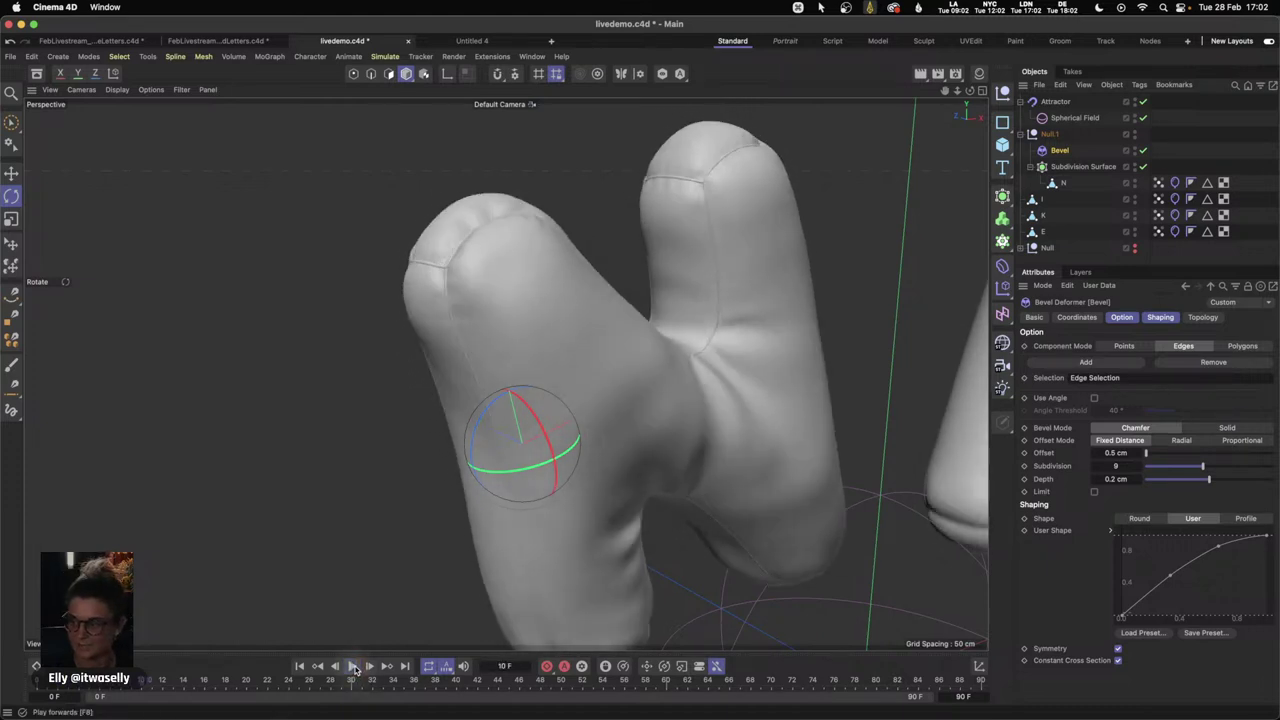
{"action": "left_click", "coordinate": [886, 391]}
{"action": "key", "text": "2"}
{"action": "left_click_drag", "start_coordinate": [886, 391], "coordinate": [657, 451]}
{"action": "key", "text": "1"}
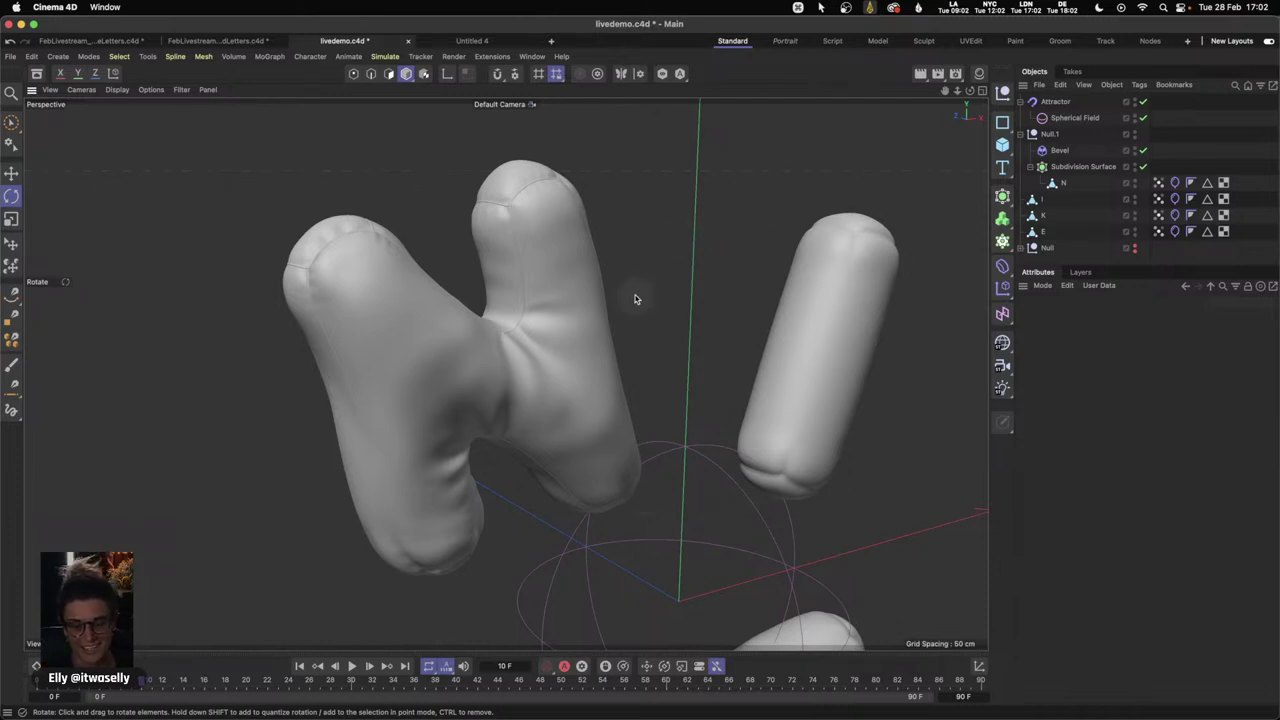
- Add a separate Subdivision Surface as the parent of each of the I, K and E letters
{"action": "left_click_drag", "start_coordinate": [747, 362], "coordinate": [671, 360]}
{"action": "left_click", "coordinate": [1042, 200]}
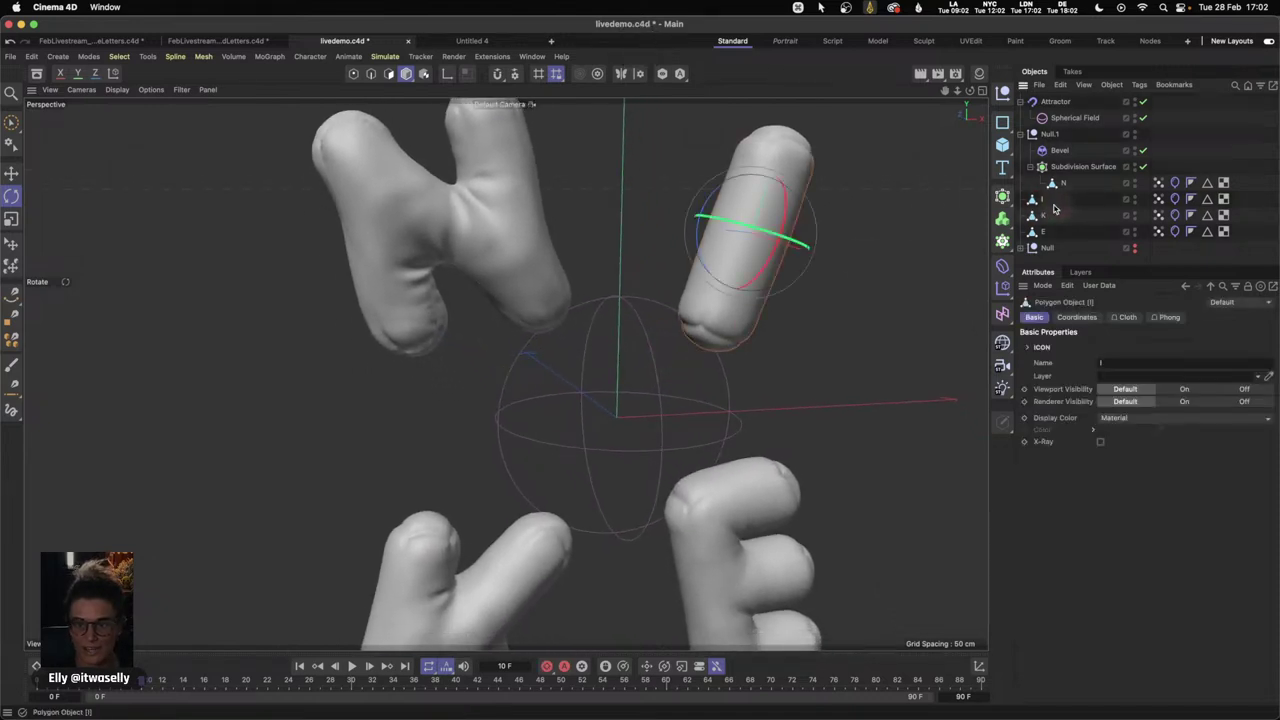
{"action": "left_click", "coordinate": [1044, 234], "text": "shift"}
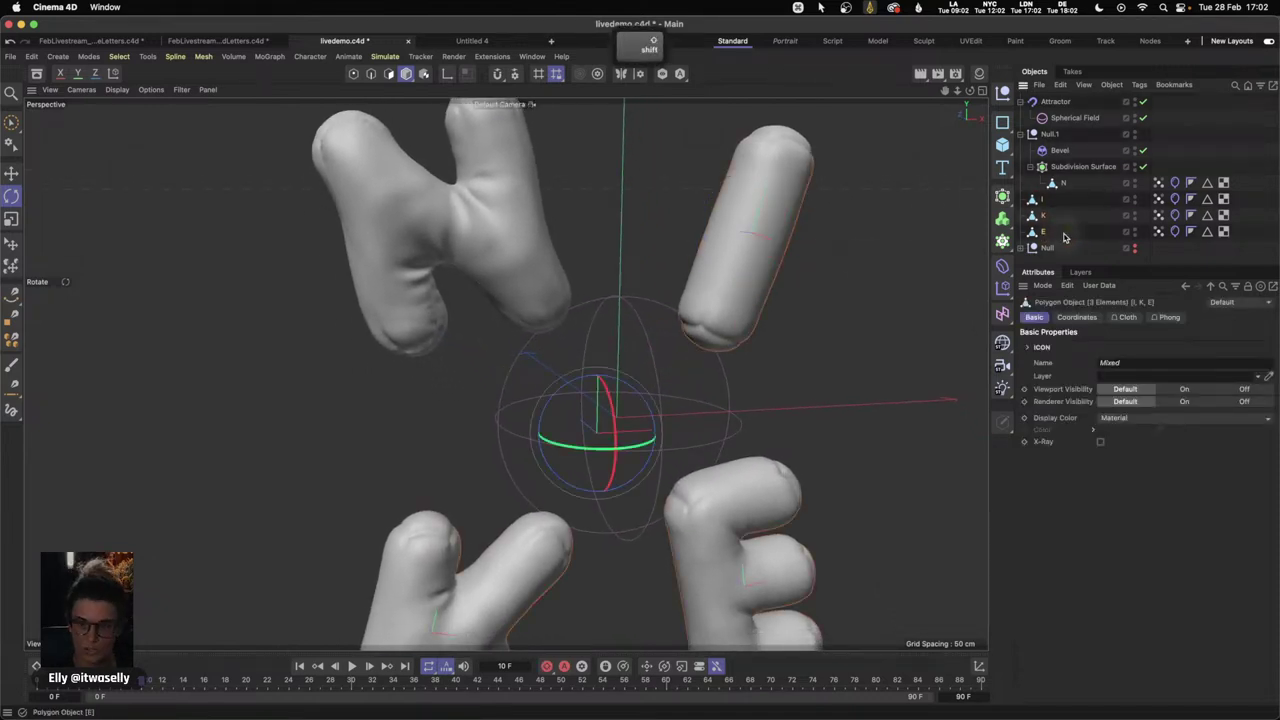
{"action": "left_click", "coordinate": [1002, 195], "text": "alt"}
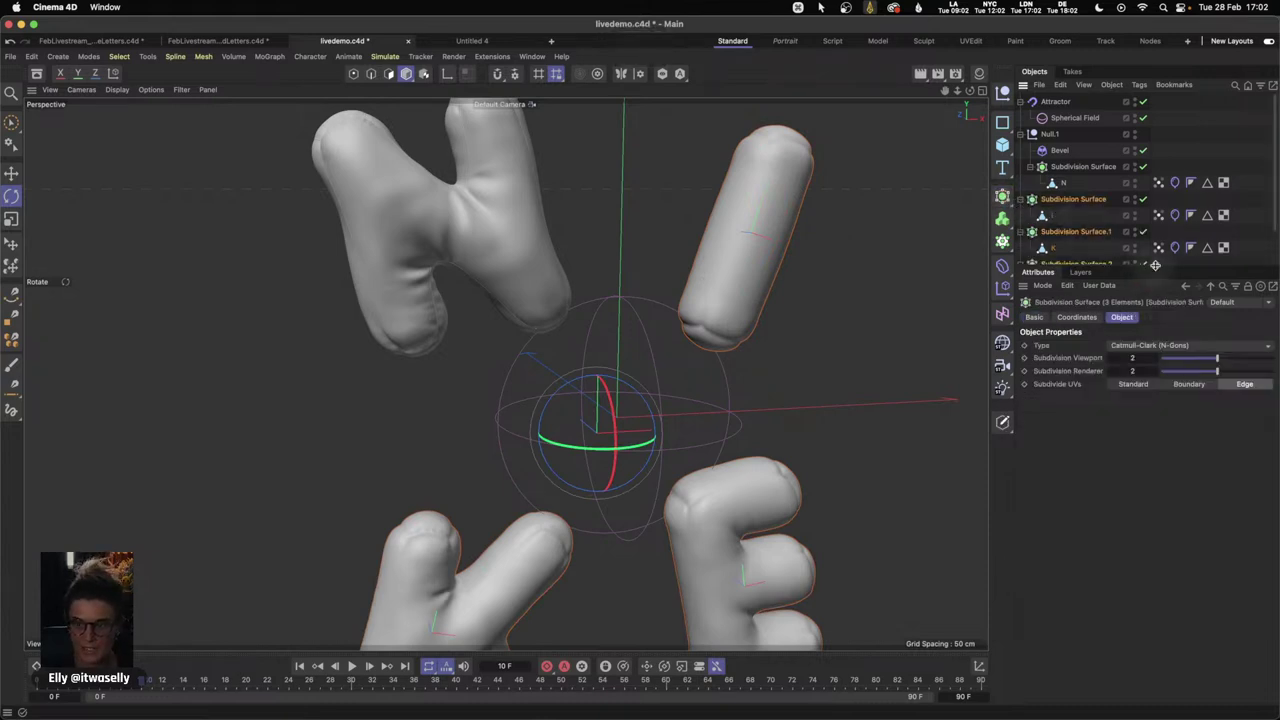
{"action": "left_click_drag", "start_coordinate": [1166, 272], "coordinate": [1192, 432]}
- Group the Subdivision Surfaces of the E, K and I each in their own null
{"action": "left_click", "coordinate": [1078, 264]}
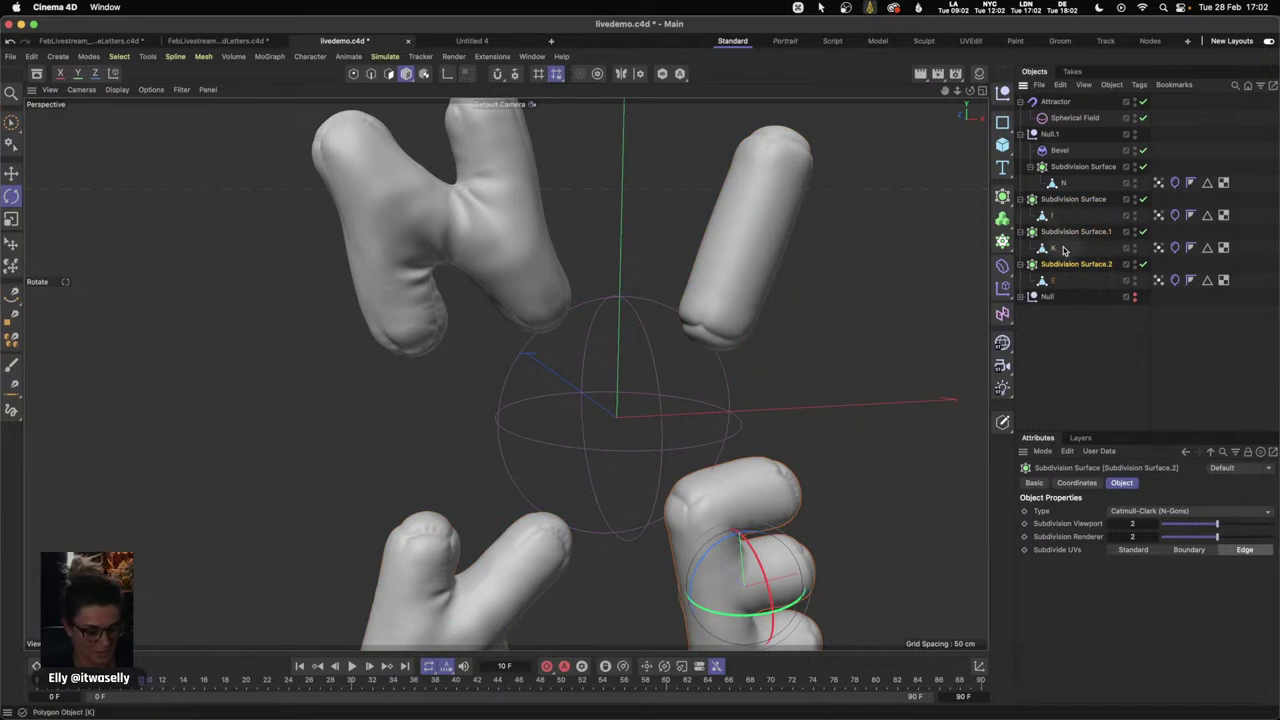
{"action": "key", "text": "alt+g"}
{"action": "left_click", "coordinate": [1076, 232]}
{"action": "key", "text": "alt+g"}
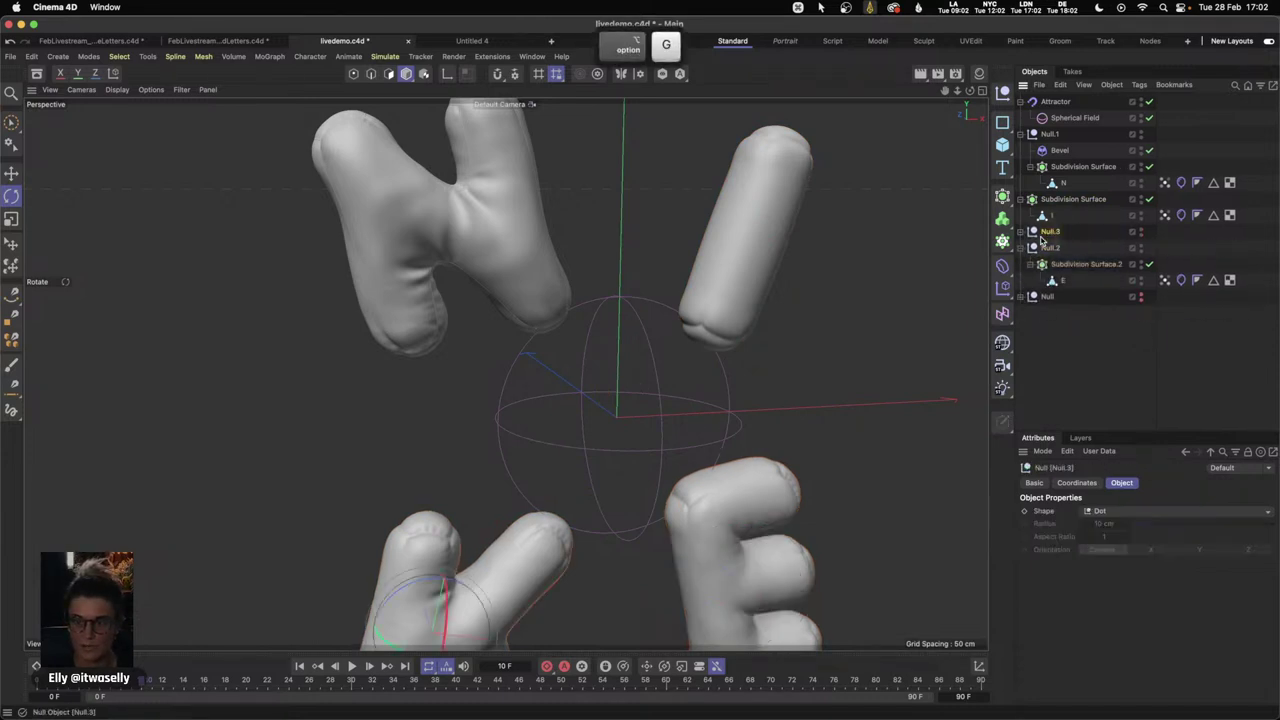
{"action": "left_click", "coordinate": [1060, 201]}
{"action": "key", "text": "alt+g"}
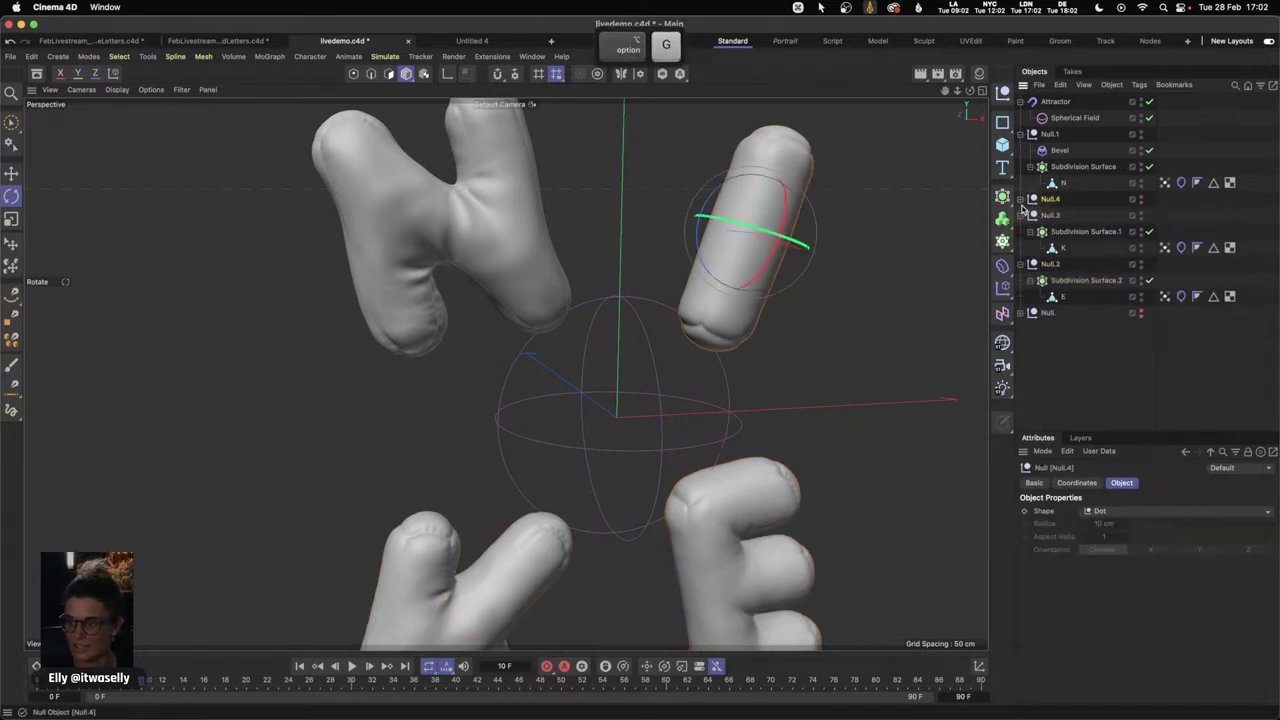
{"action": "left_click", "coordinate": [1030, 200]}
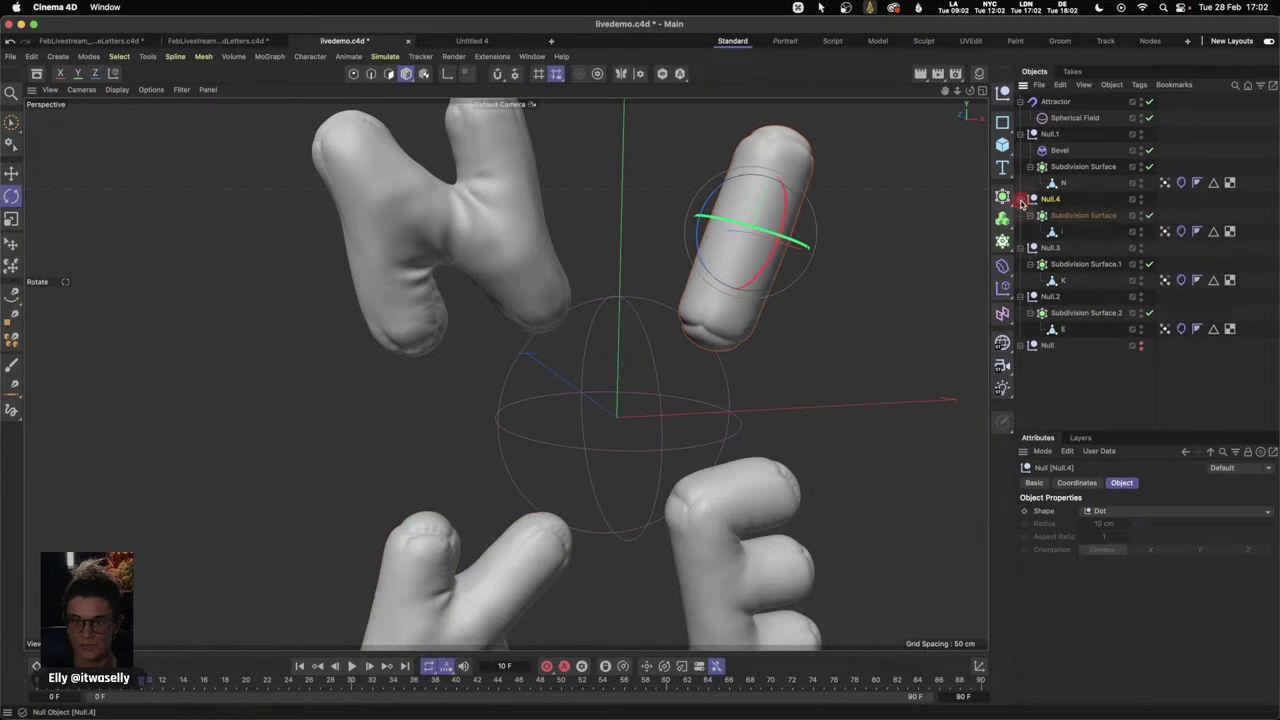
- Copy the N's Bevel deformer and paste three copies into the scene
{"action": "left_click", "coordinate": [1062, 150]}
{"action": "key", "text": "super+c"}
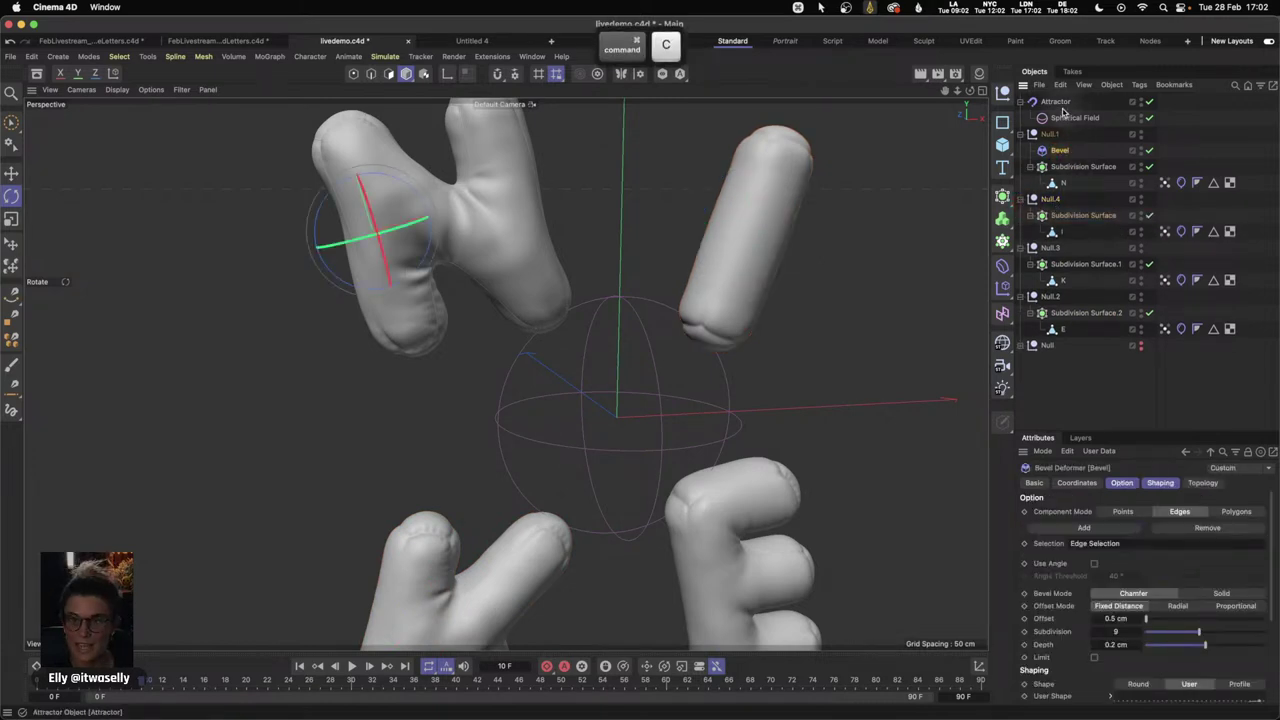
{"action": "key", "text": "super+v"}
{"action": "key", "text": "super+v"}
{"action": "key", "text": "super+v"}
- Assign the I's edge selection to the first Bevel copy and place it in the I's null above the Subdivision Surface
{"action": "left_click", "coordinate": [1056, 134]}
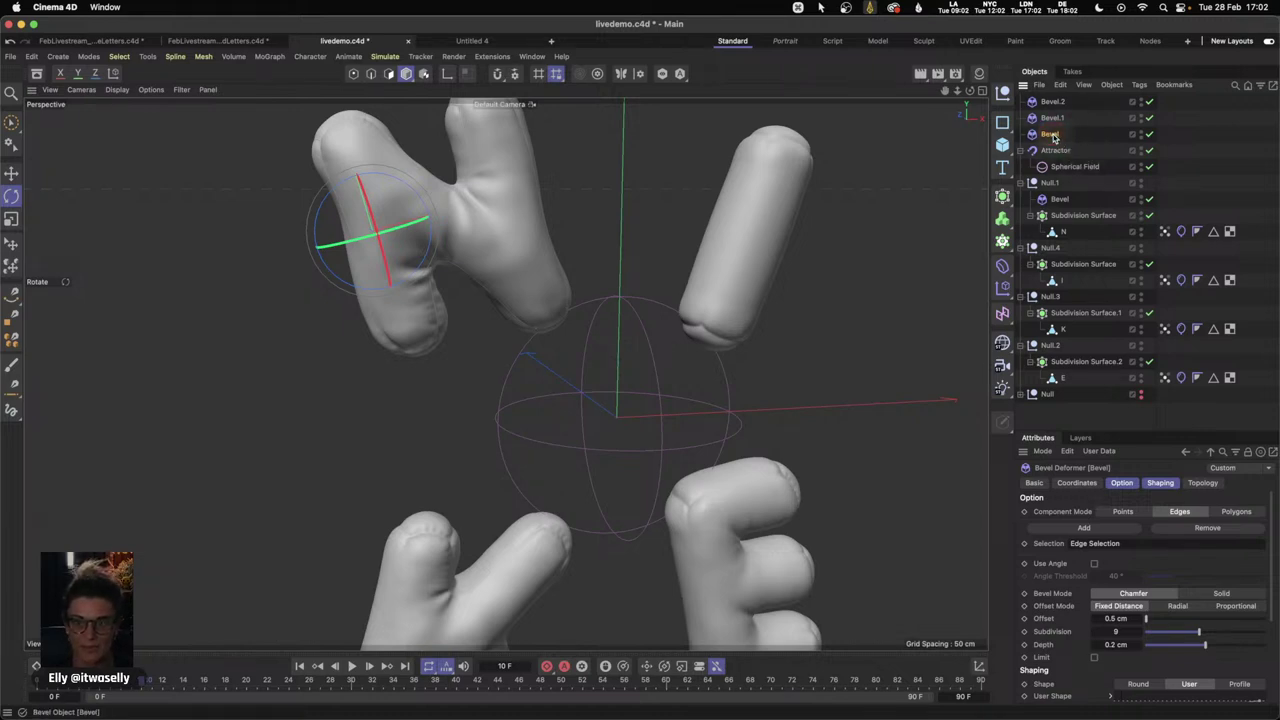
{"action": "left_click_drag", "start_coordinate": [1213, 281], "coordinate": [1135, 549]}
{"action": "left_click_drag", "start_coordinate": [1055, 143], "coordinate": [1062, 263]}
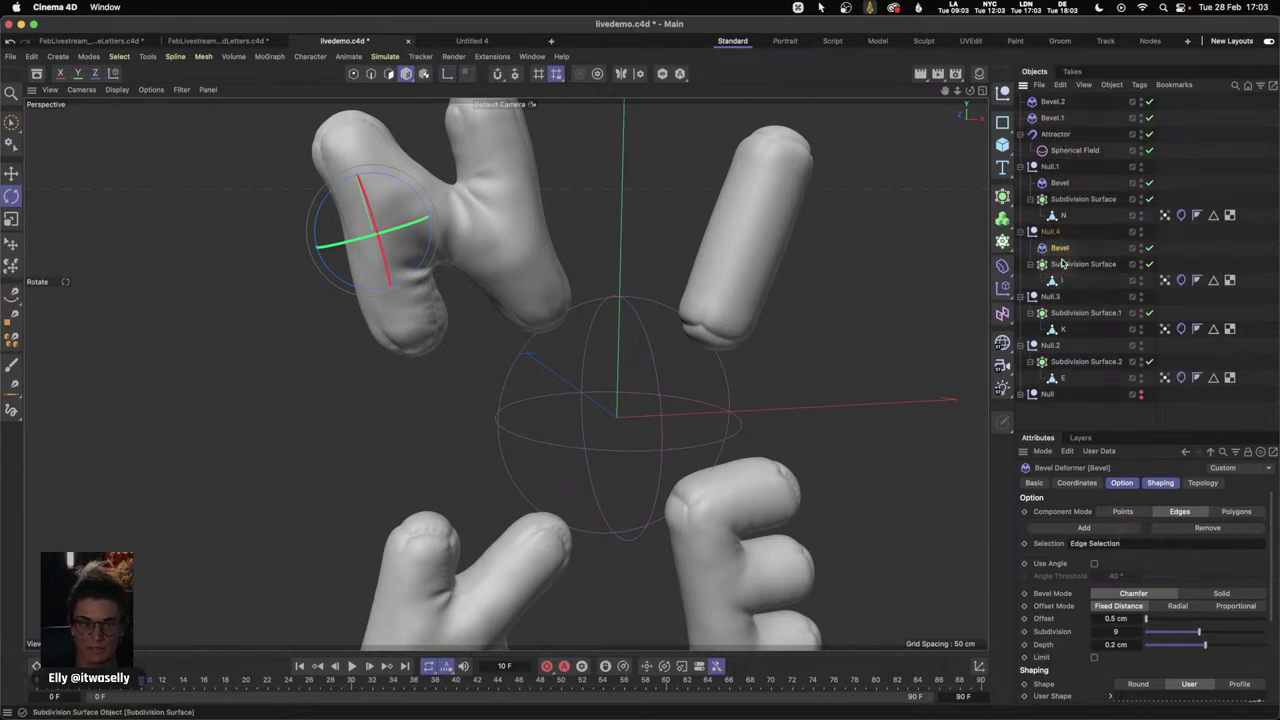
- Assign the K's edge selection to the Bevel.1 copy and place it in the K's null above the Subdivision Surface
{"action": "left_click", "coordinate": [1052, 117]}
{"action": "left_click_drag", "start_coordinate": [1216, 334], "coordinate": [1134, 543]}
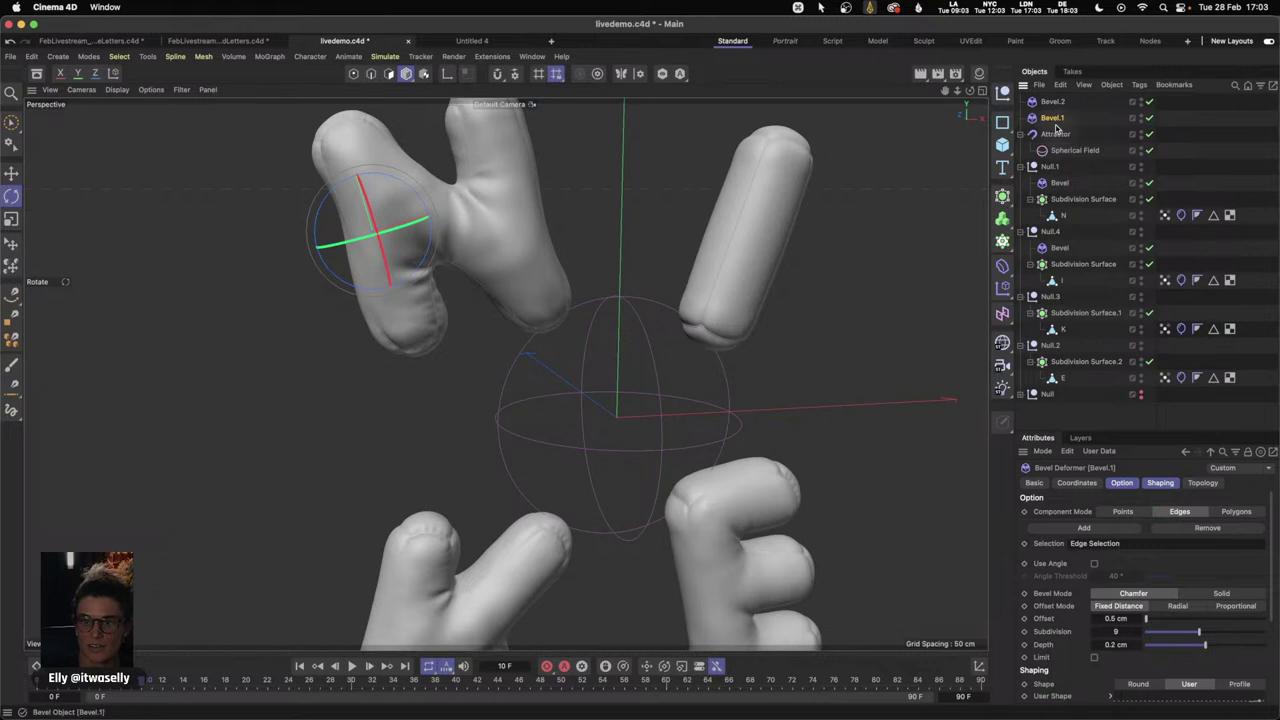
{"action": "left_click_drag", "start_coordinate": [1052, 120], "coordinate": [1051, 300]}
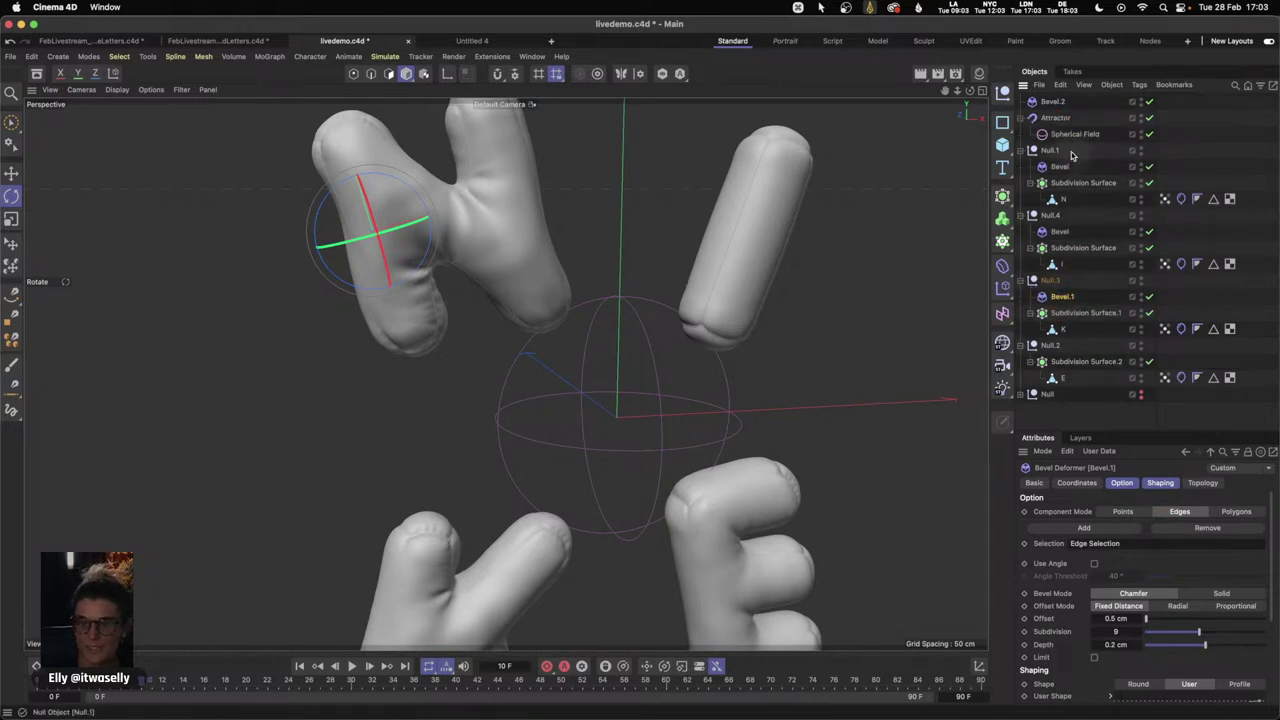
- Assign the E's edge selection to the Bevel.2 copy and place it in the E's null above the Subdivision Surface
{"action": "left_click", "coordinate": [1052, 101]}
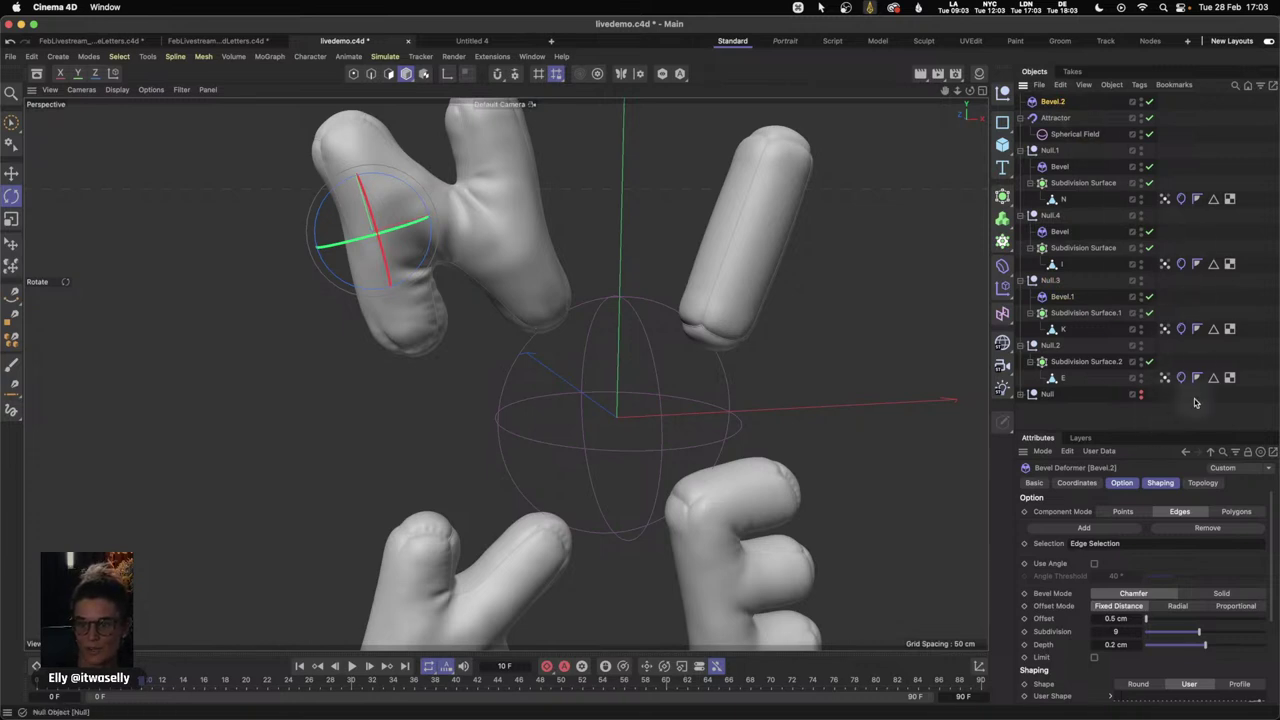
{"action": "left_click_drag", "start_coordinate": [1213, 378], "coordinate": [1114, 543]}
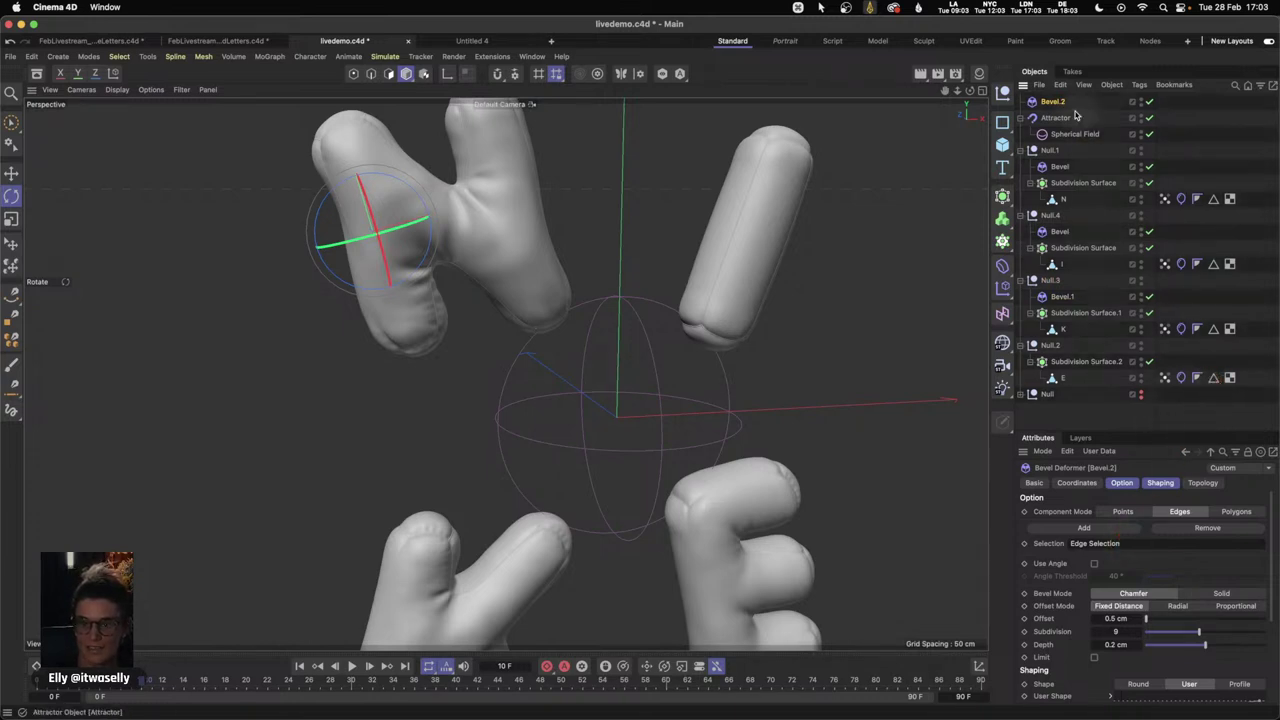
{"action": "left_click_drag", "start_coordinate": [1062, 106], "coordinate": [1052, 350]}
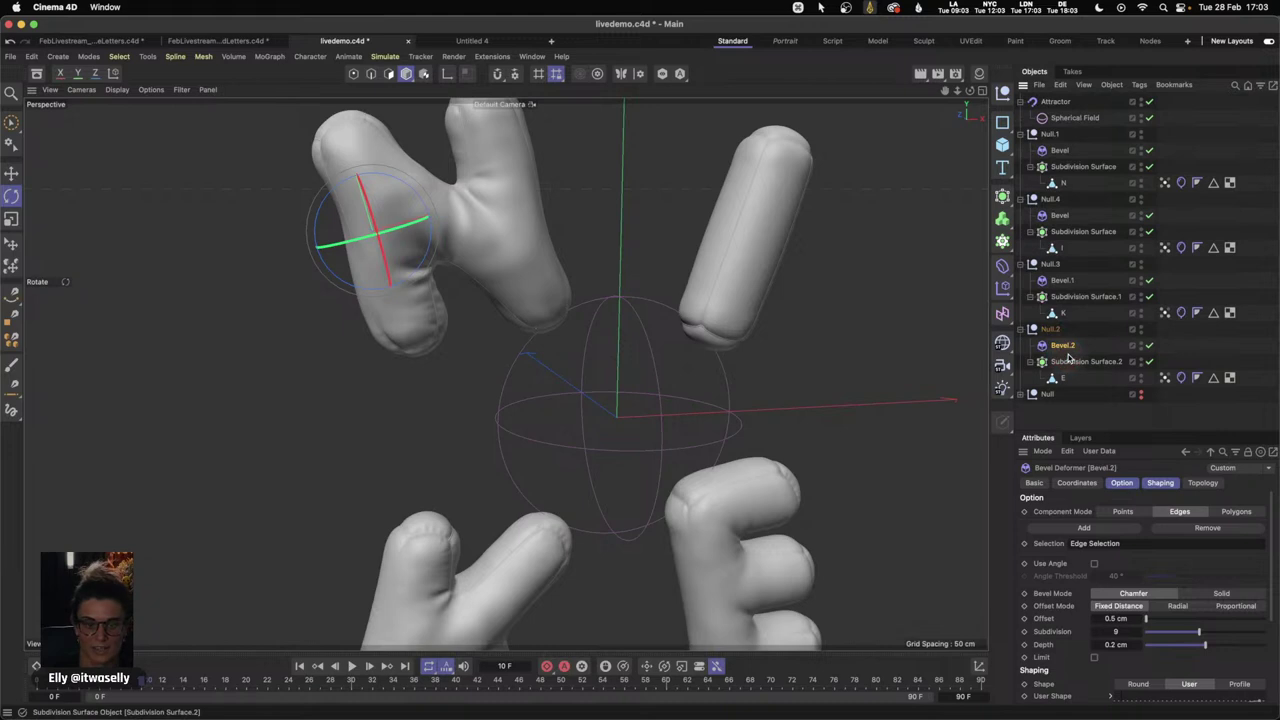
- Disable all letters' Bevel deformers and Subdivision Surfaces, and play the simulation to frame 37
{"action": "key", "text": "1"}
{"action": "left_click_drag", "start_coordinate": [828, 496], "coordinate": [666, 308]}
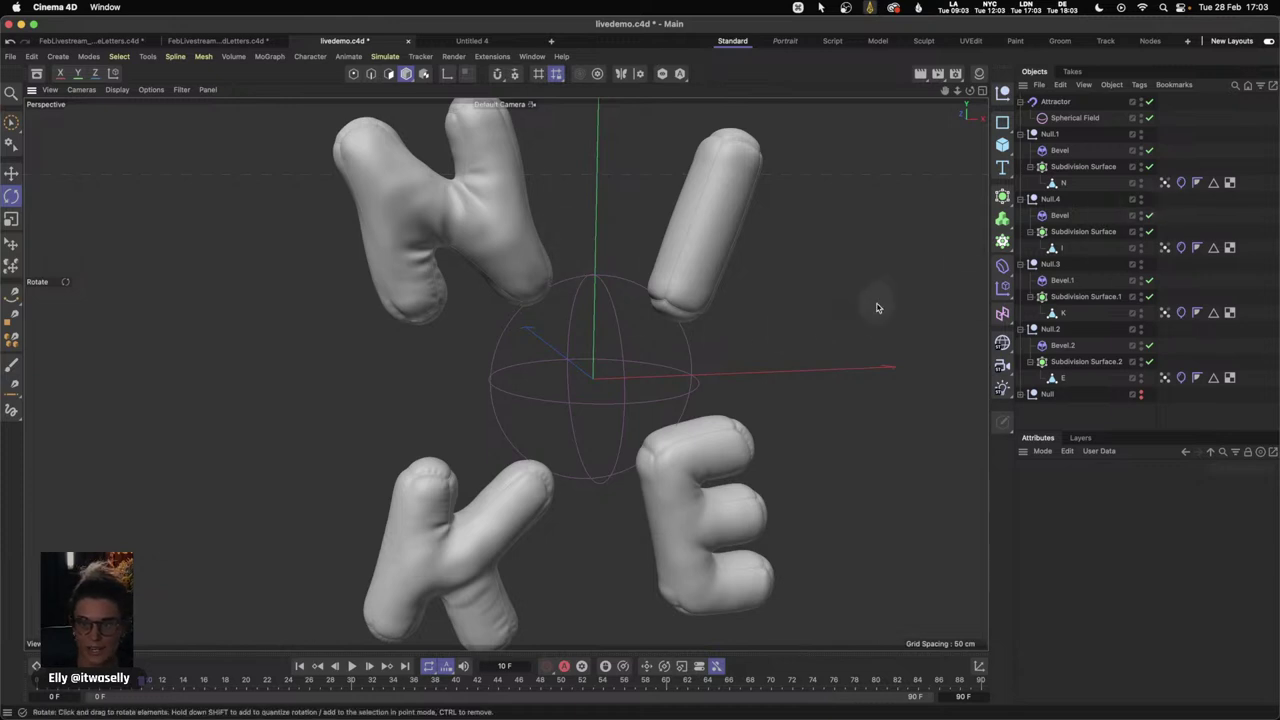
{"action": "left_click_drag", "start_coordinate": [1150, 152], "coordinate": [1150, 362]}
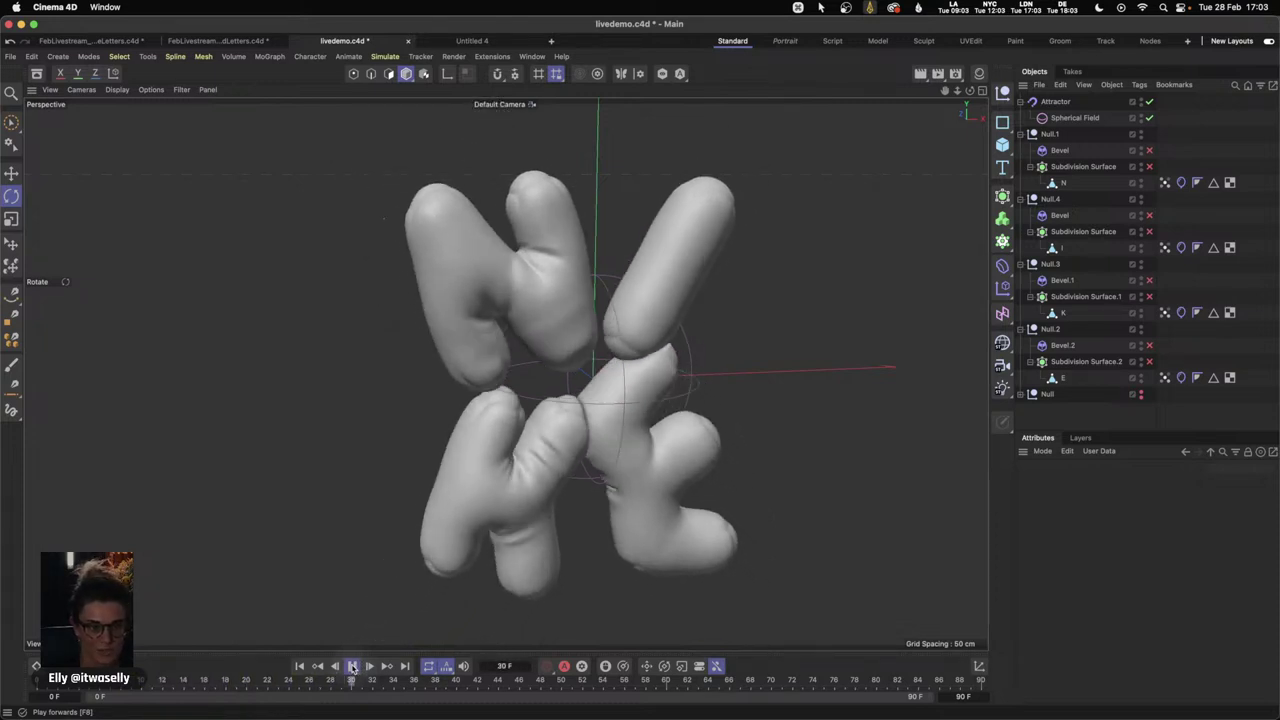
{"action": "left_click", "coordinate": [352, 667]}
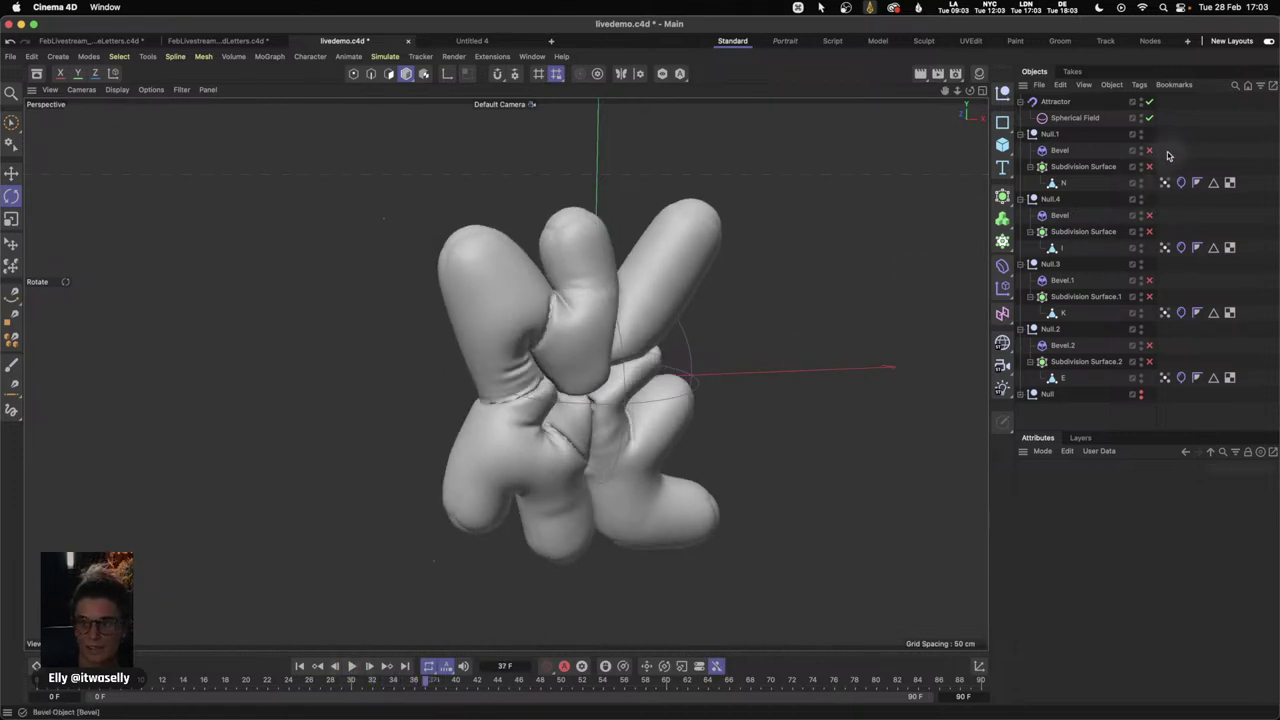
- Re-enable all letters' Bevel deformers and Subdivision Surfaces, inspect the squashed letters up close, and save the project
{"action": "left_click_drag", "start_coordinate": [1152, 158], "coordinate": [1152, 363]}
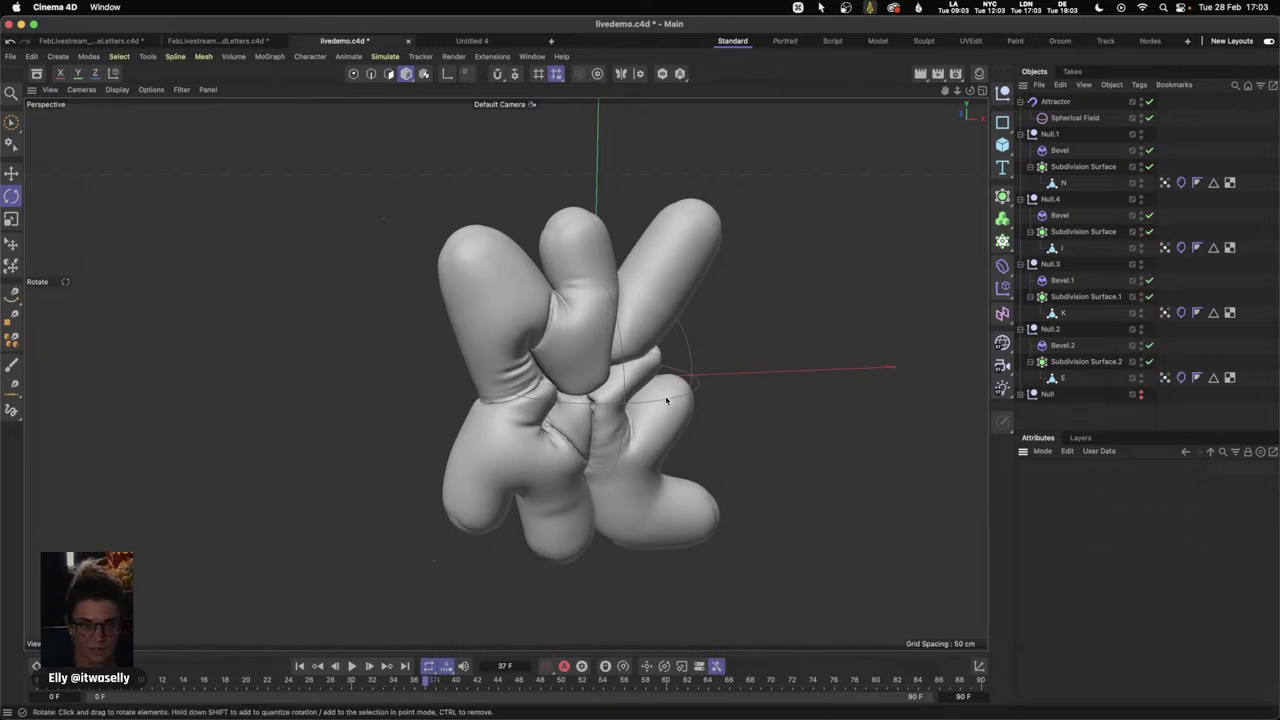
{"action": "key", "text": "3"}
{"action": "mouse_move", "coordinate": [757, 390]}
{"action": "left_mouse_down"}
{"action": "mouse_move", "coordinate": [680, 371]}
{"action": "mouse_move", "coordinate": [606, 420]}
{"action": "mouse_move", "coordinate": [654, 391]}
{"action": "mouse_move", "coordinate": [555, 378]}
{"action": "mouse_move", "coordinate": [640, 391]}
{"action": "mouse_move", "coordinate": [623, 377]}
{"action": "mouse_move", "coordinate": [664, 440]}
{"action": "mouse_move", "coordinate": [606, 451]}
{"action": "mouse_move", "coordinate": [600, 420]}
{"action": "mouse_move", "coordinate": [571, 414]}
{"action": "mouse_move", "coordinate": [655, 418]}
{"action": "mouse_move", "coordinate": [640, 406]}
{"action": "left_mouse_up"}
{"action": "key", "text": "1"}
{"action": "key", "text": "ctrl+s"}
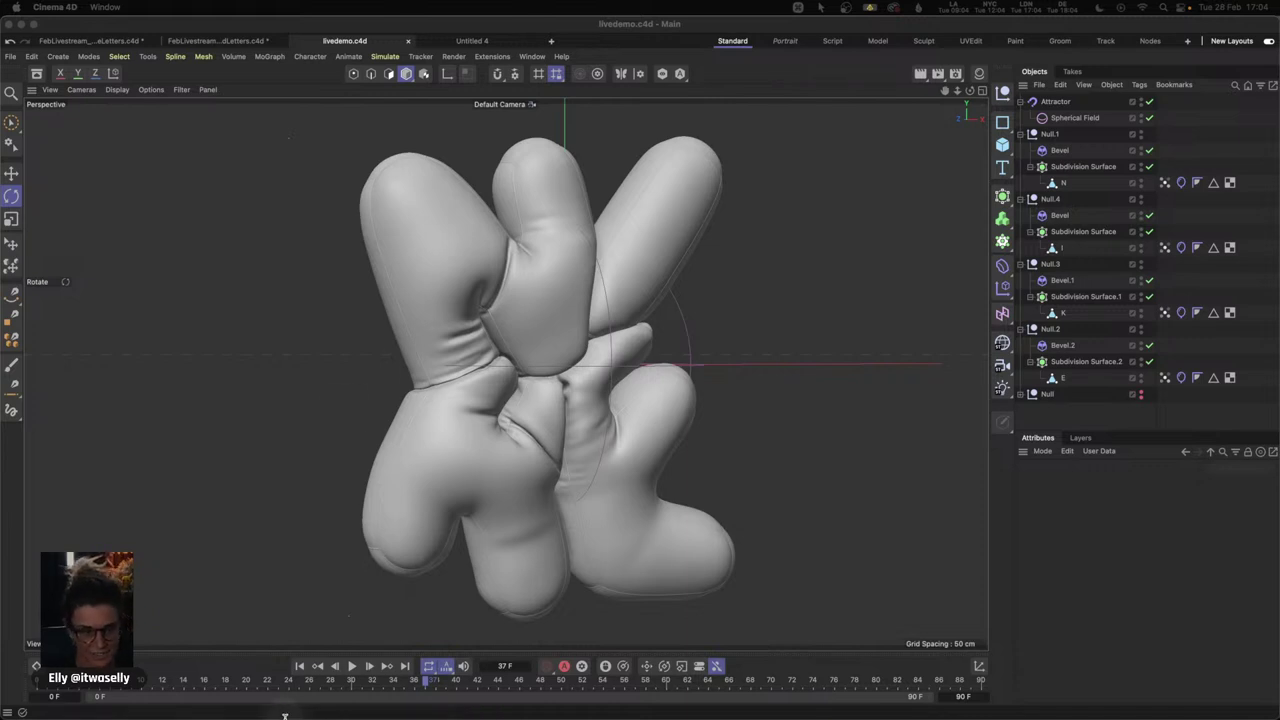
{"action": "left_click", "coordinate": [229, 698]}
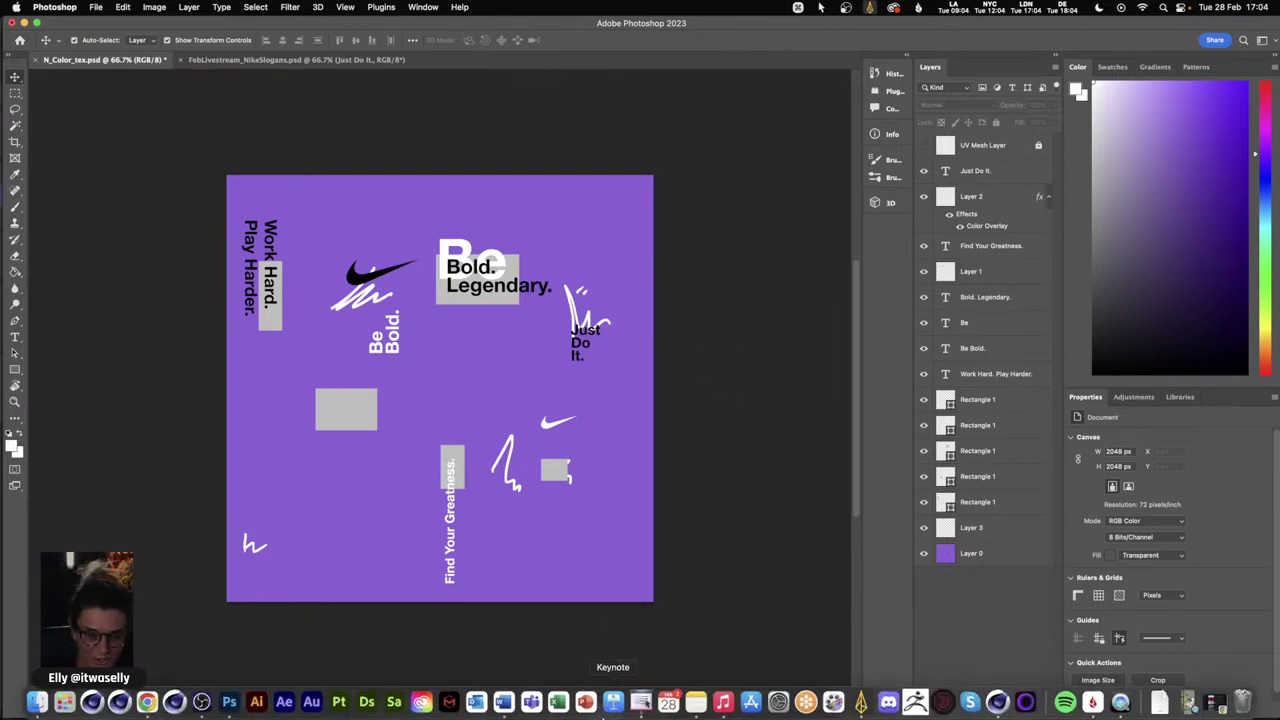
{"action": "mouse_move", "coordinate": [1000, 700]}
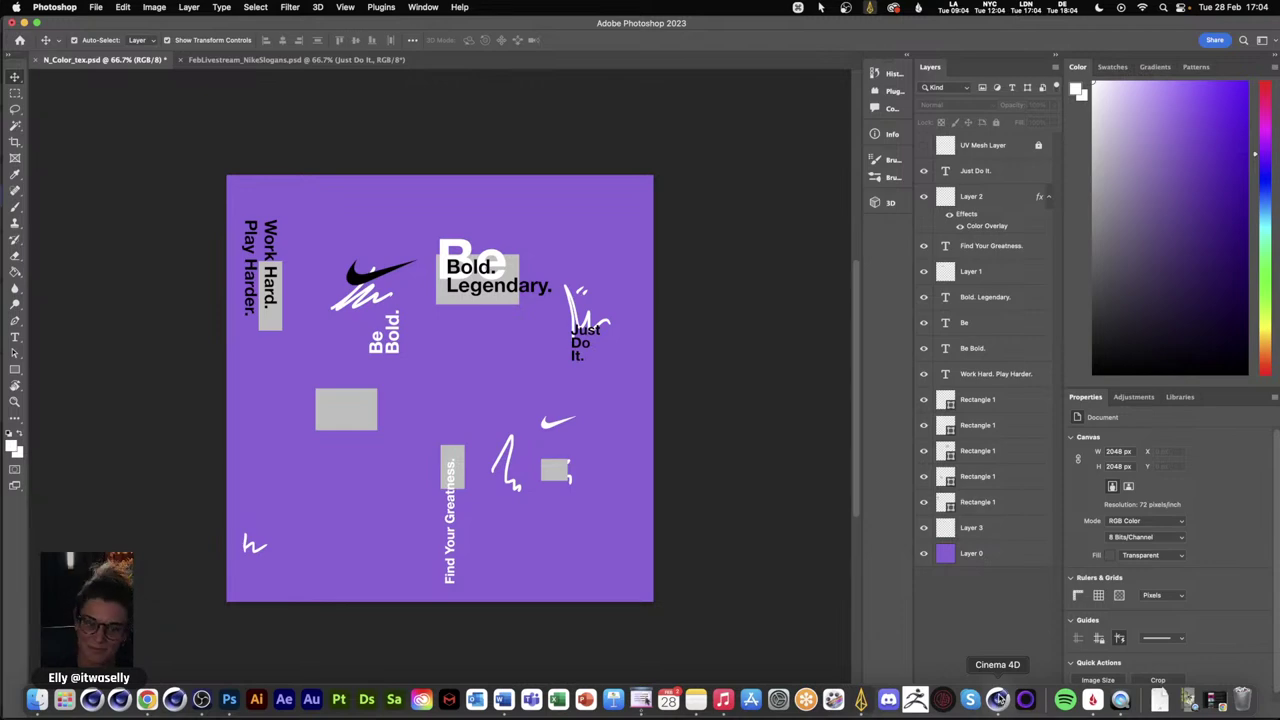
{"action": "left_click", "coordinate": [999, 700]}
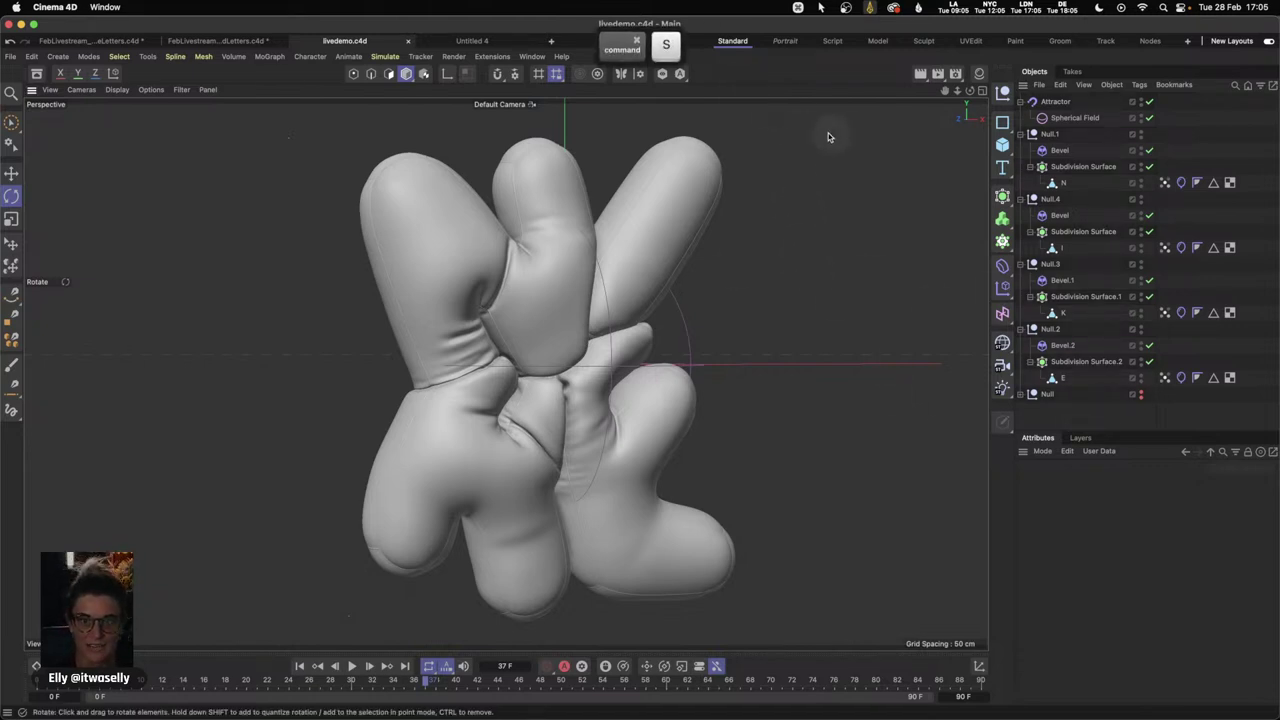
- Set the renderer to Redshift and the output size to 2160 by 2160 pixels in the render settings
{"action": "left_click", "coordinate": [958, 76]}
{"action": "left_click_drag", "start_coordinate": [960, 78], "coordinate": [595, 108]}
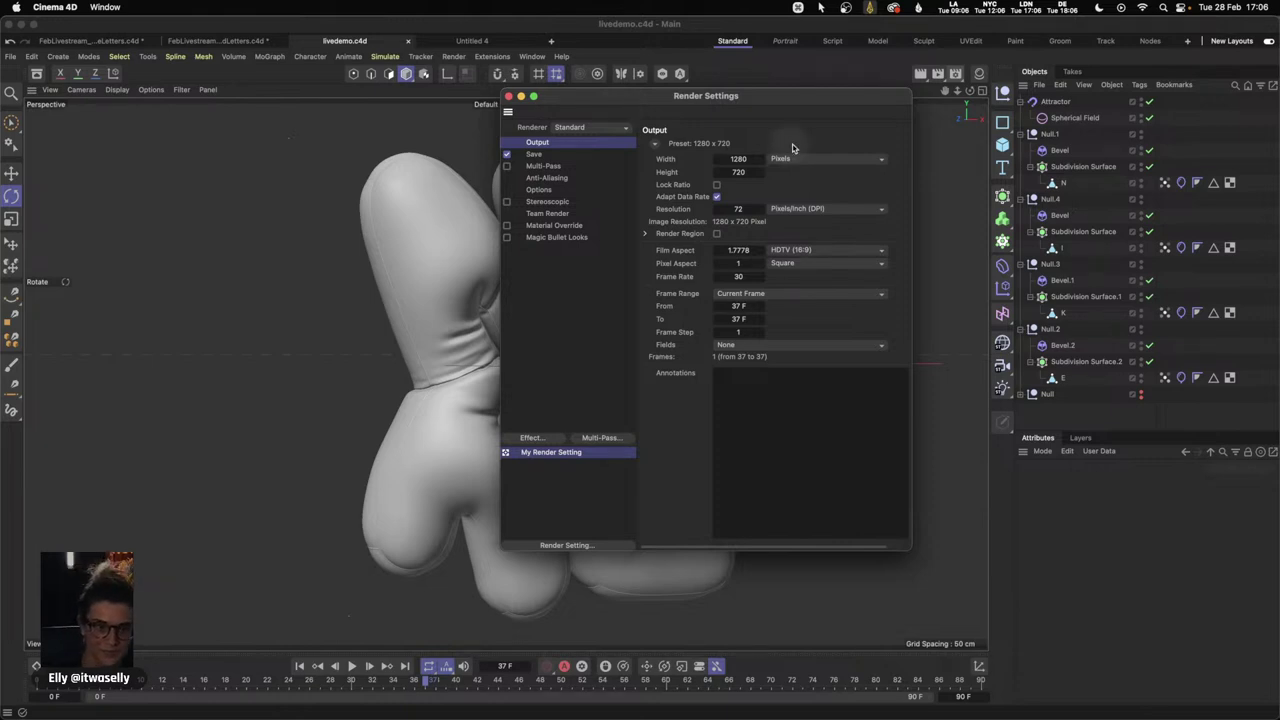
{"action": "left_click", "coordinate": [625, 127]}
{"action": "left_click", "coordinate": [632, 148]}
{"action": "double_click", "coordinate": [758, 158]}
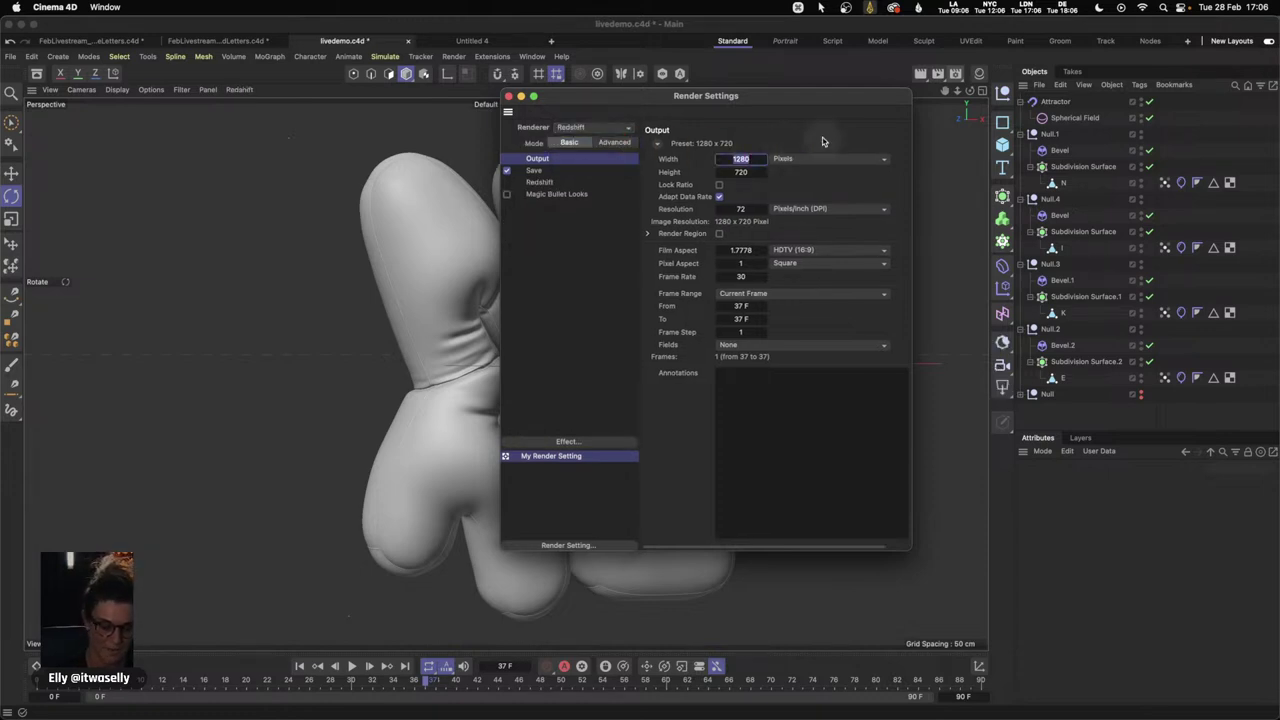
{"action": "type", "text": "2160"}
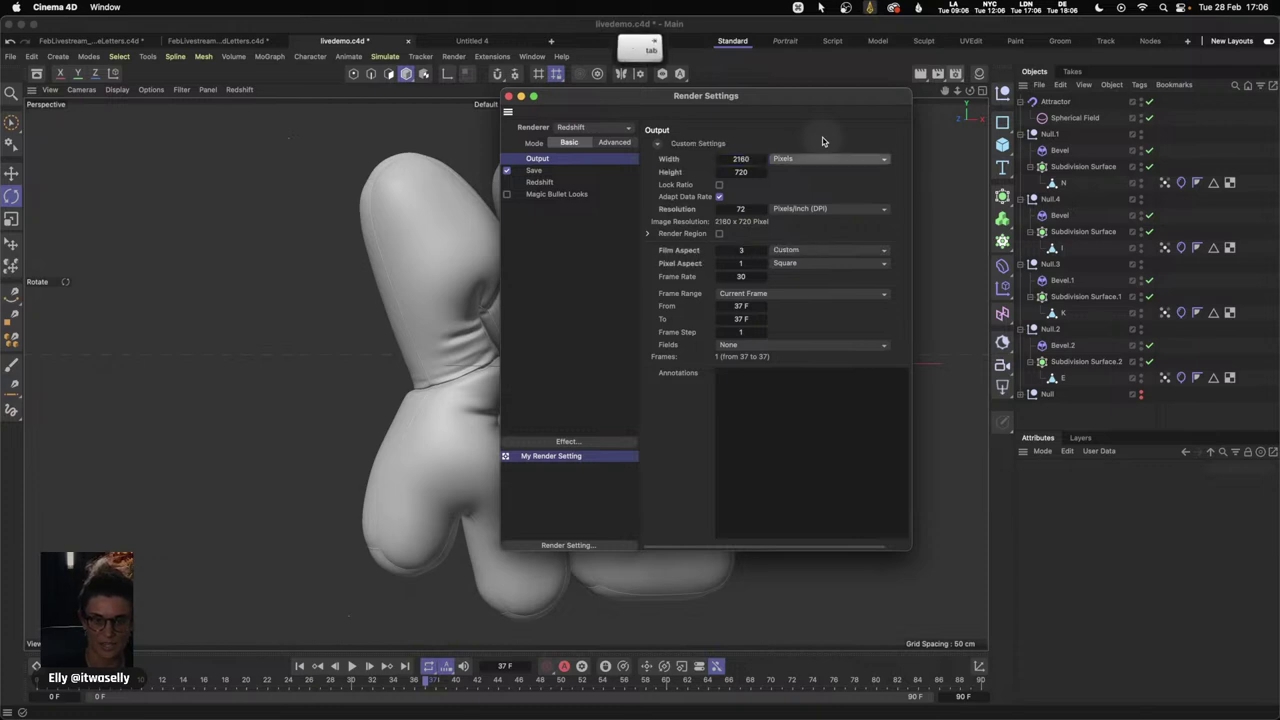
{"action": "key", "text": "Tab"}
{"action": "type", "text": "2160"}
{"action": "key", "text": "Return"}
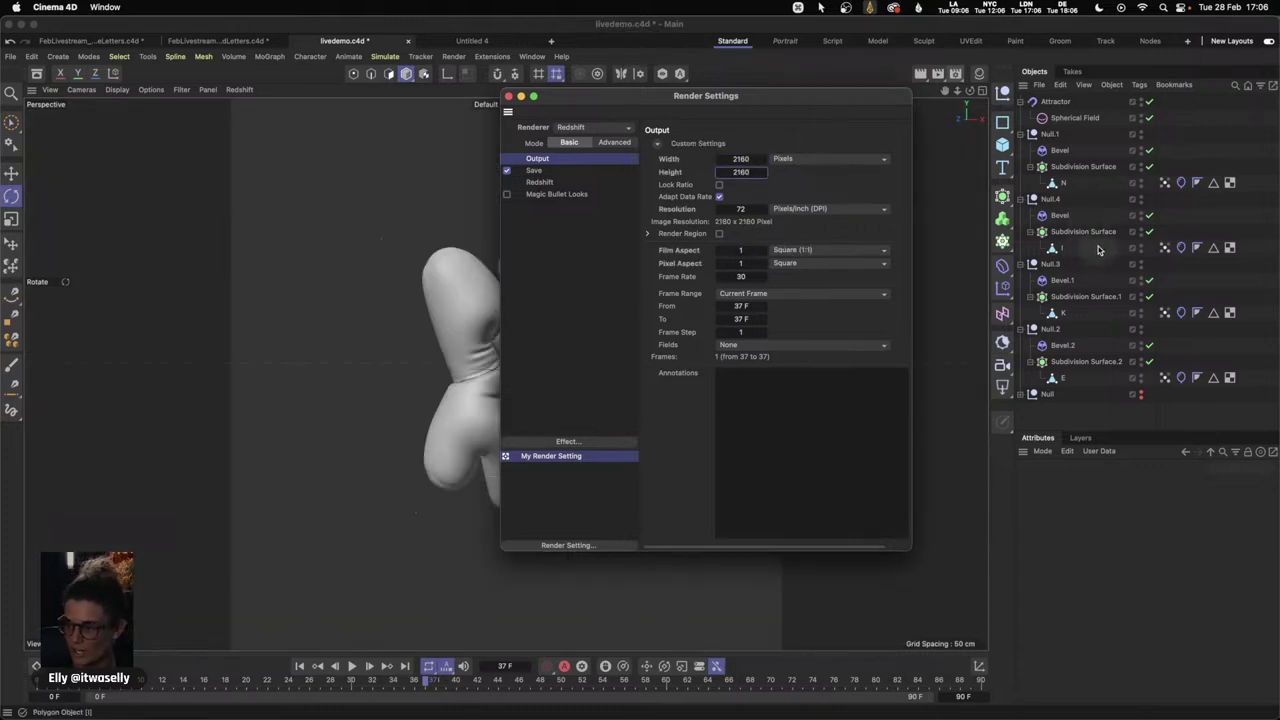
{"action": "left_click", "coordinate": [508, 97]}
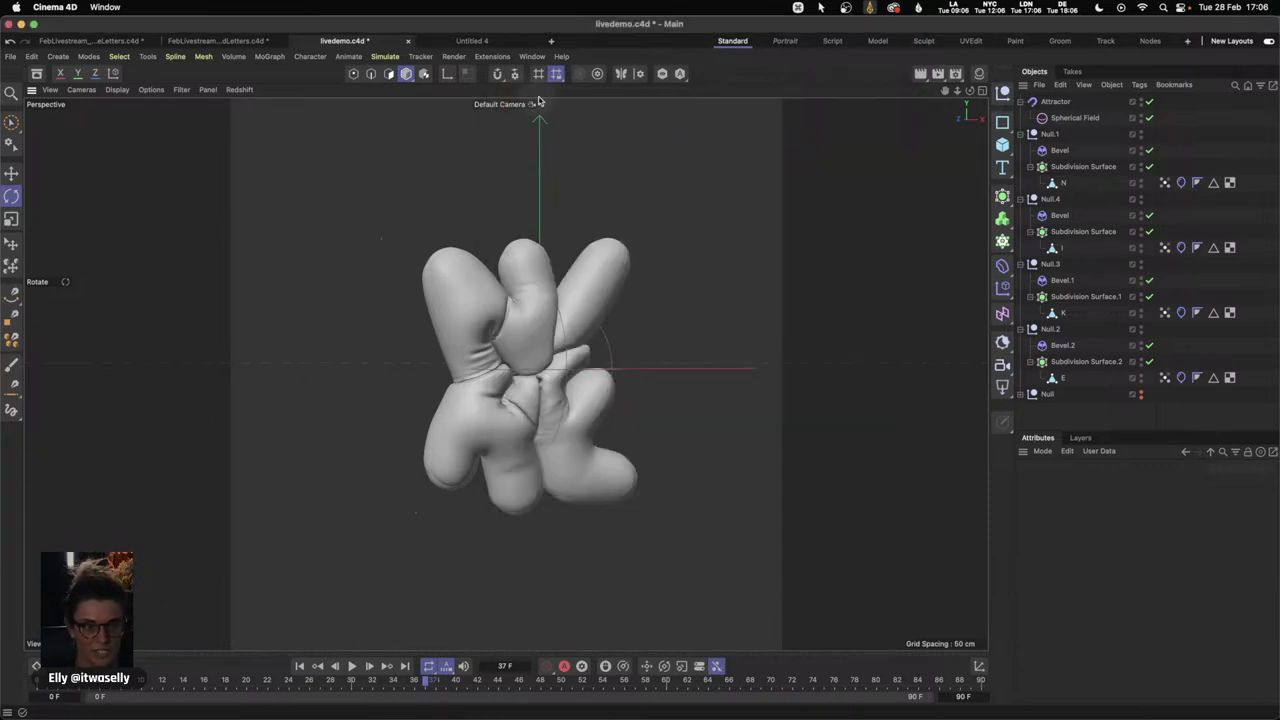
- Add a Redshift camera, look through it, and set its focal length to 80 mm
{"action": "left_click", "coordinate": [1002, 365]}
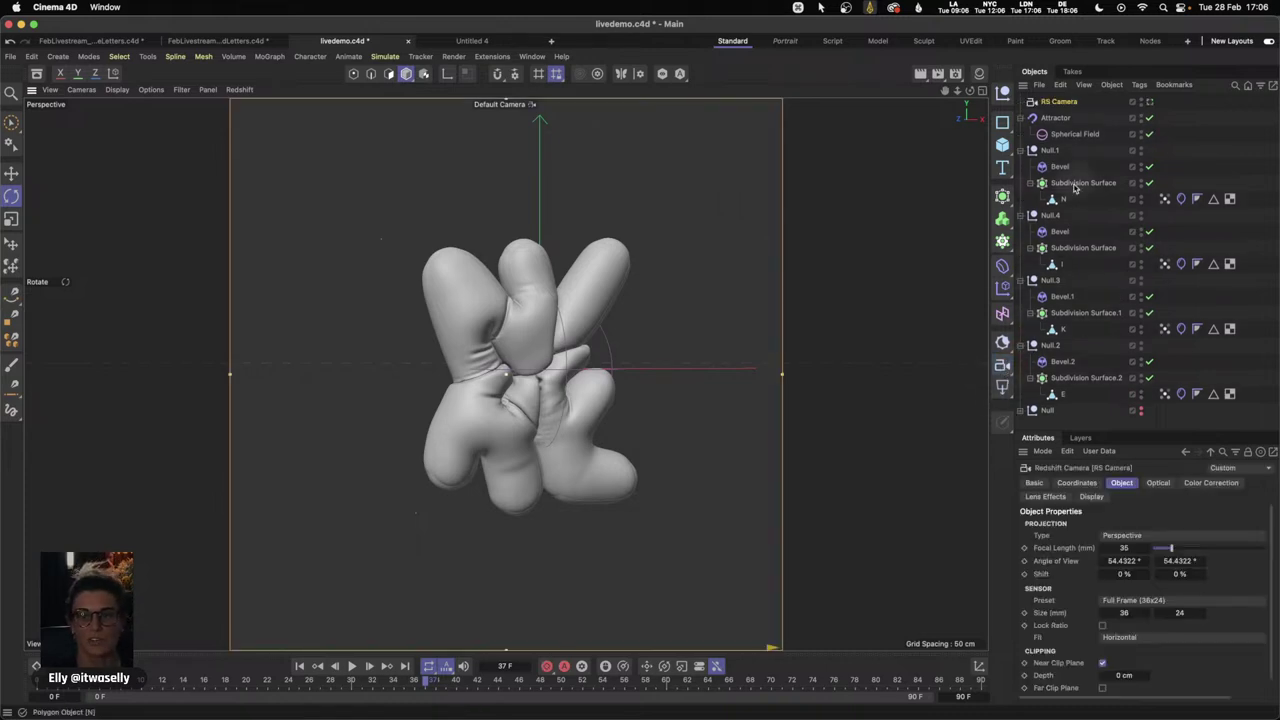
{"action": "left_click", "coordinate": [1149, 102]}
{"action": "left_click", "coordinate": [1135, 548]}
{"action": "type", "text": "80"}
{"action": "key", "text": "Return"}
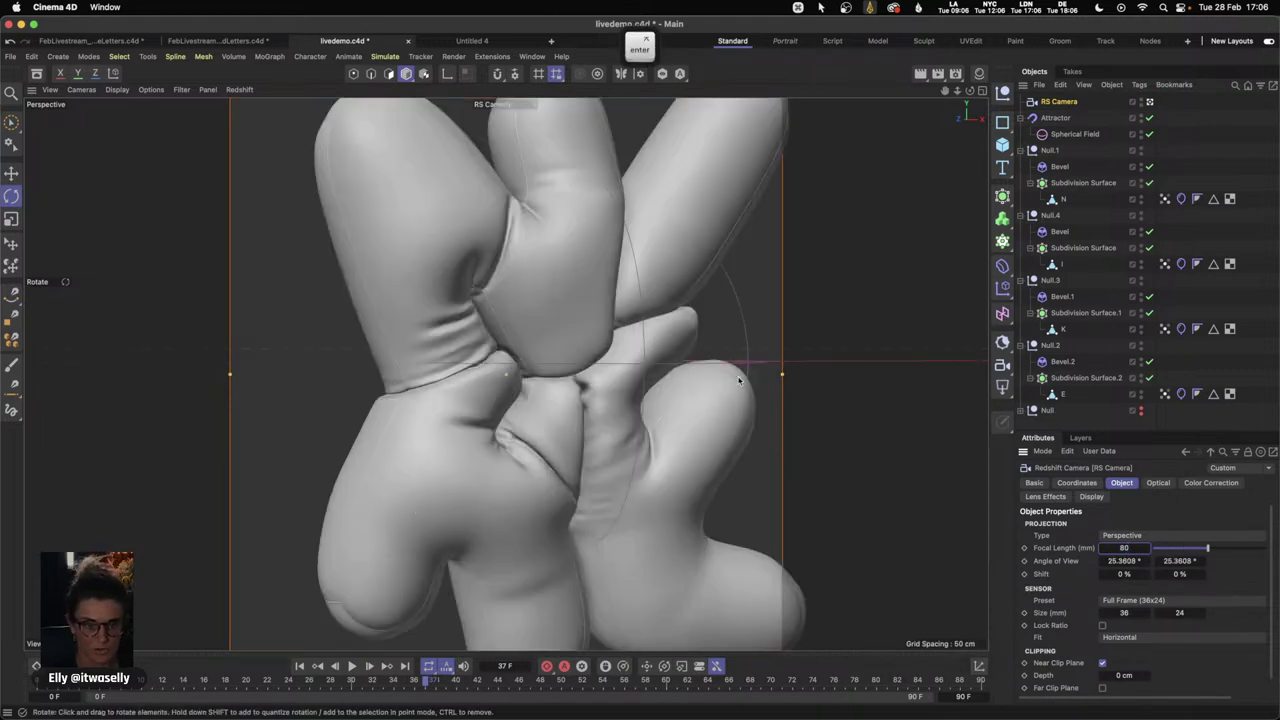
- Frame all four letters at a slight angle within the square camera view and save the project
{"action": "key", "text": "1"}
{"action": "mouse_move", "coordinate": [669, 400]}
{"action": "left_mouse_down"}
{"action": "mouse_move", "coordinate": [680, 394]}
{"action": "mouse_move", "coordinate": [607, 413]}
{"action": "mouse_move", "coordinate": [618, 402]}
{"action": "left_mouse_up"}
{"action": "key", "text": "3"}
{"action": "key", "text": "1"}
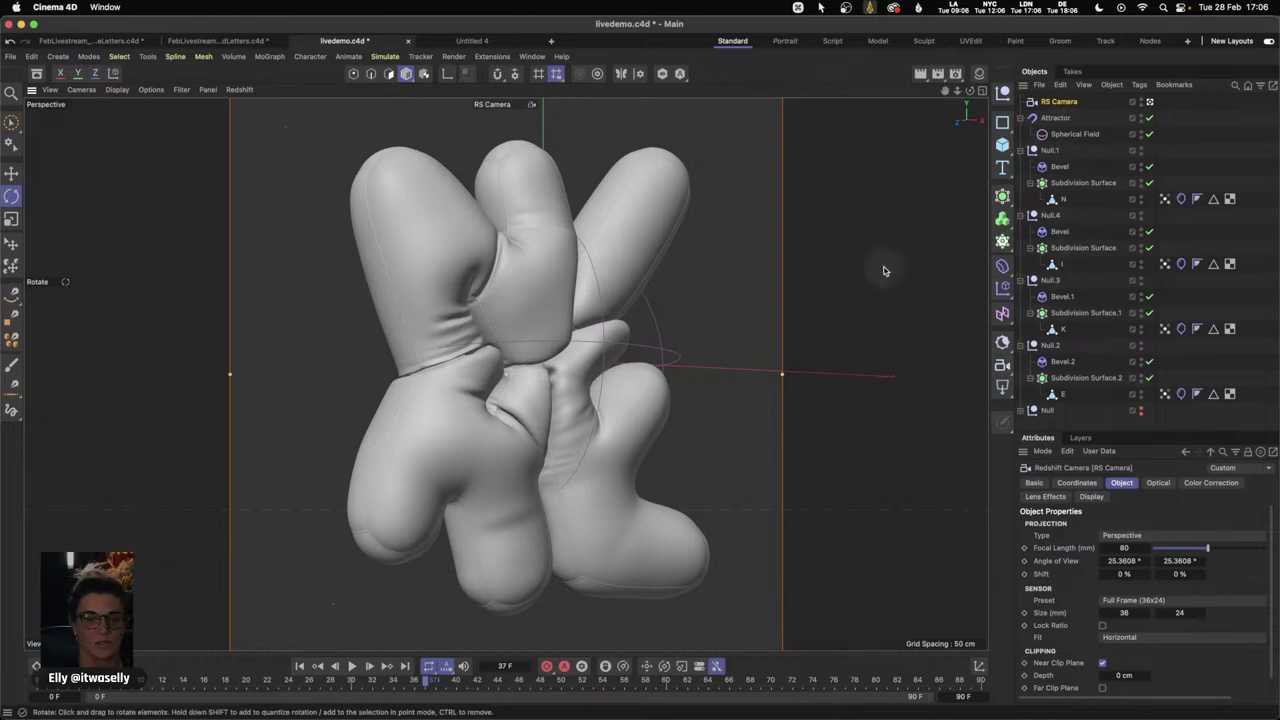
{"action": "key", "text": "3"}
{"action": "left_click_drag", "start_coordinate": [555, 395], "coordinate": [582, 398]}
{"action": "key", "text": "super+s"}
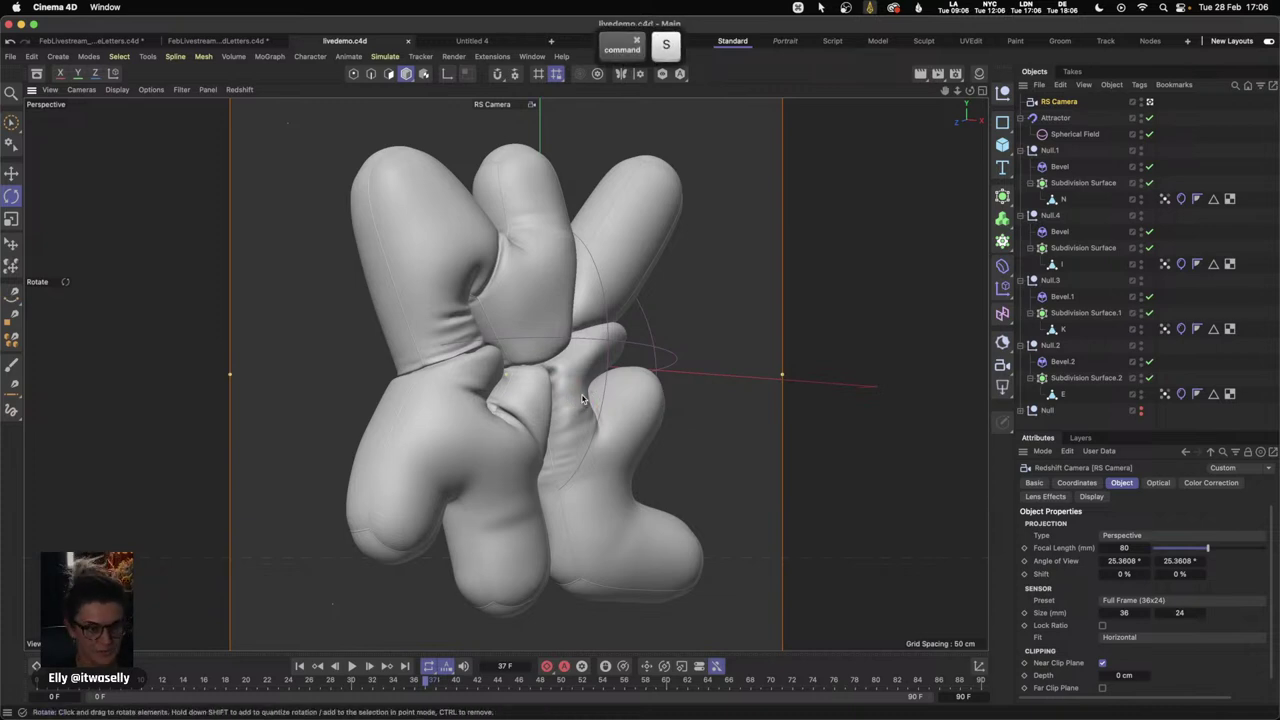
- Open the Redshift RenderView and dock it beside the perspective viewport
{"action": "left_click", "coordinate": [532, 56]}
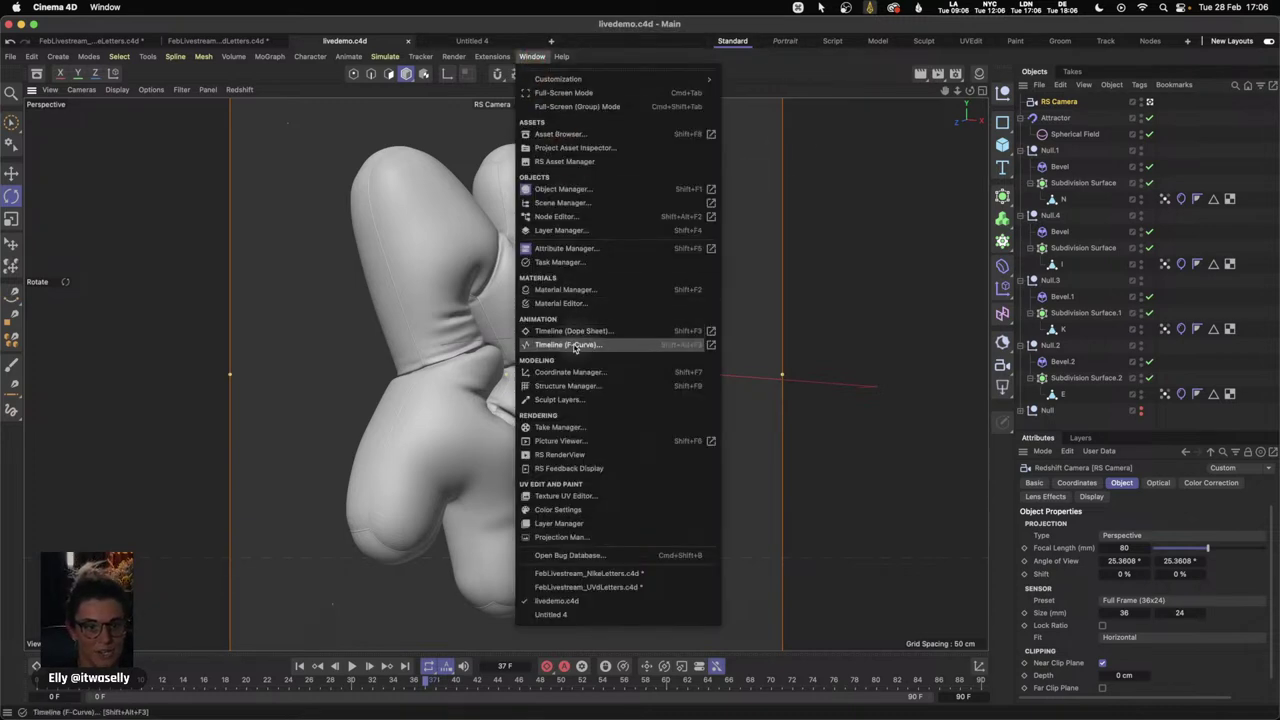
{"action": "left_click", "coordinate": [575, 455]}
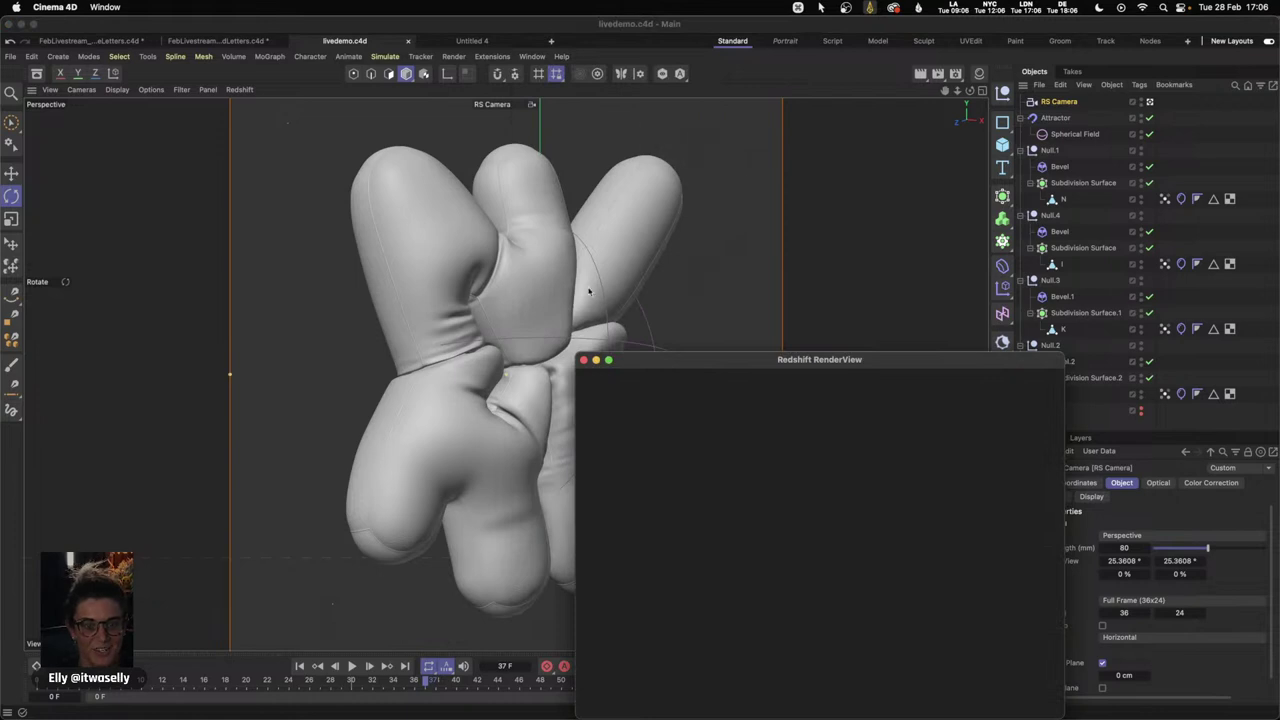
{"action": "left_click_drag", "start_coordinate": [583, 373], "coordinate": [120, 307]}
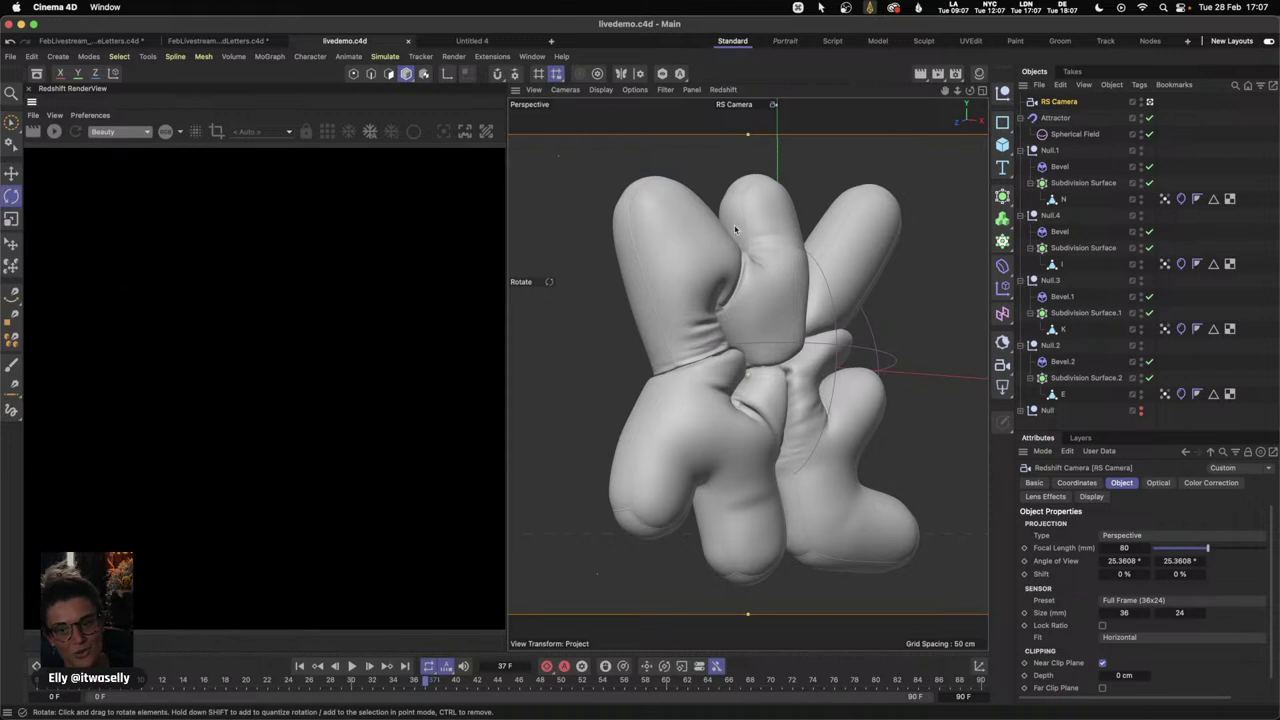
- Adjust the camera framing of the letters and start the interactive render in the Redshift RenderView
{"action": "left_click", "coordinate": [917, 299]}
{"action": "left_click_drag", "start_coordinate": [917, 299], "coordinate": [906, 294]}
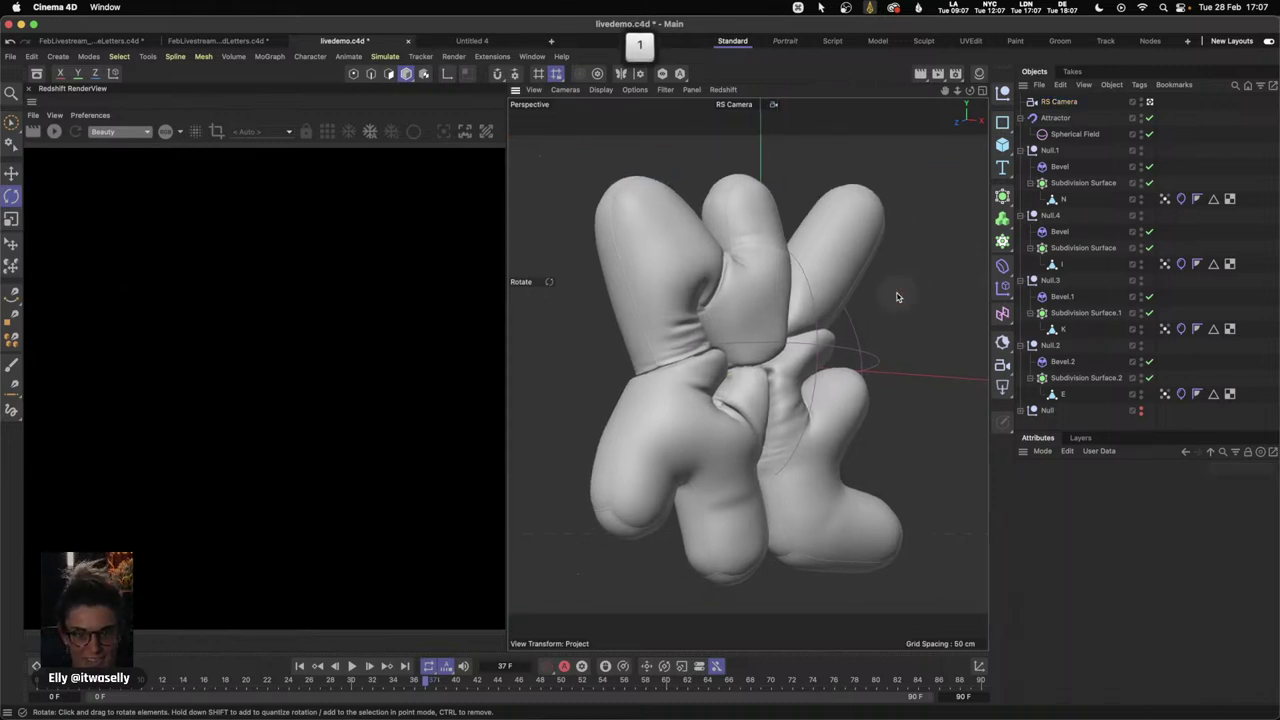
{"action": "left_click", "coordinate": [55, 133]}
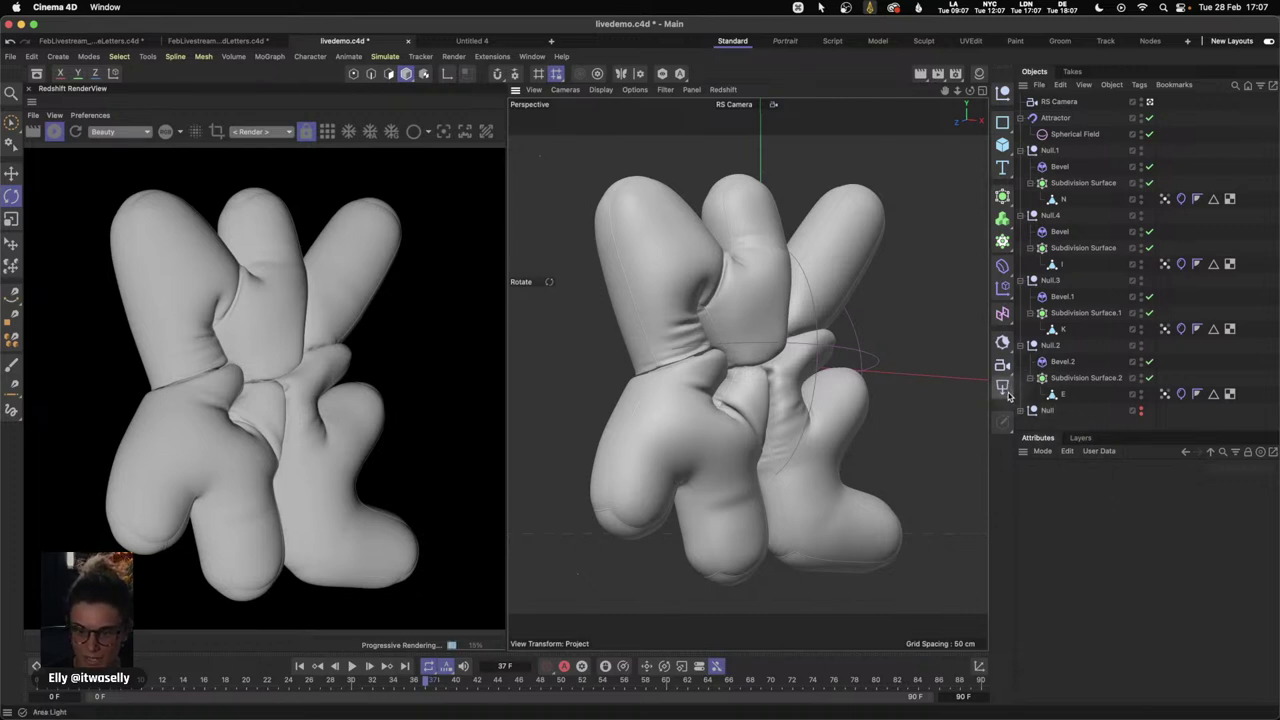
- Add a Redshift Dome Light and enlarge the attributes area to expose all its object settings
{"action": "left_click_drag", "start_coordinate": [1004, 390], "coordinate": [1086, 511]}
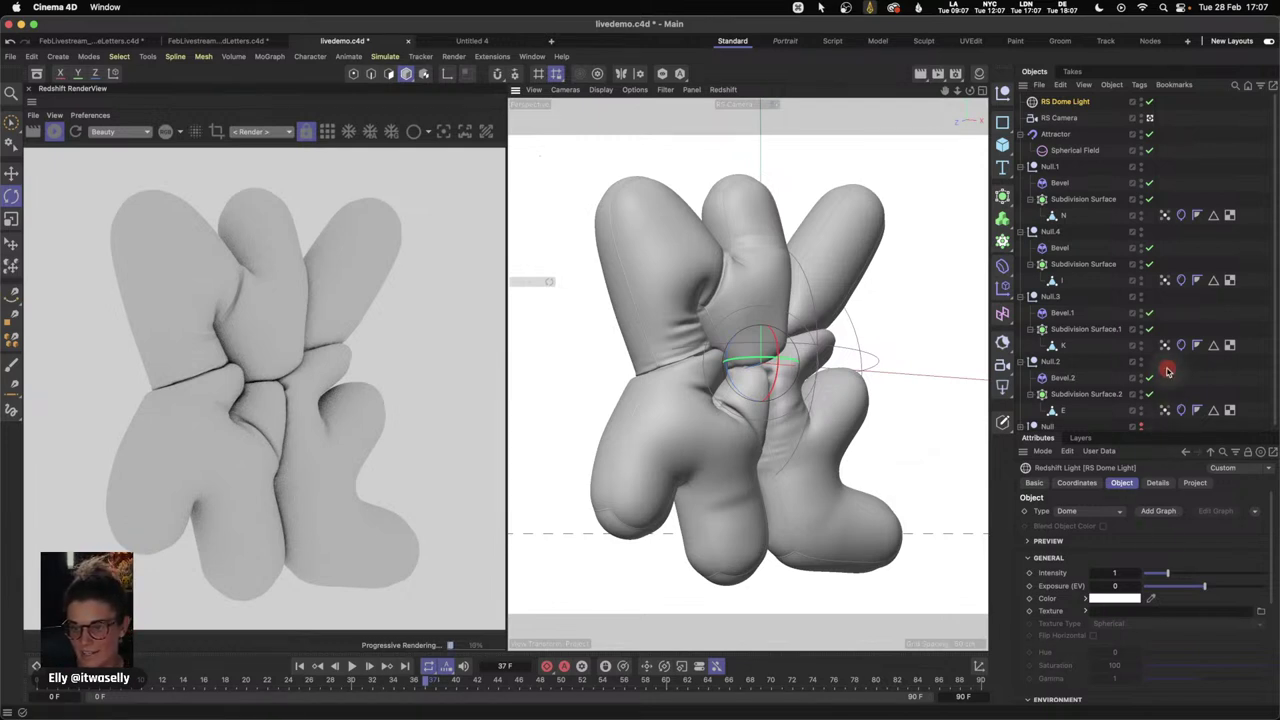
{"action": "left_click", "coordinate": [1162, 428]}
{"action": "left_click_drag", "start_coordinate": [1162, 428], "coordinate": [1162, 207]}
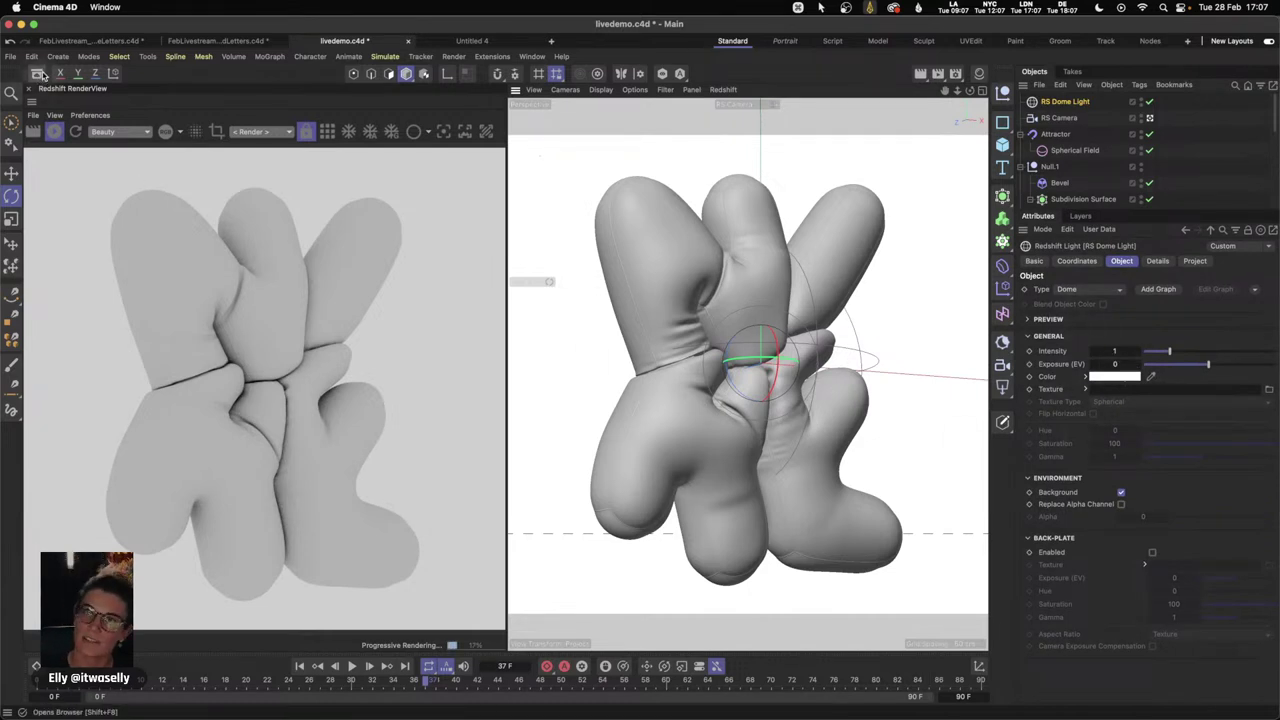
- Search the asset library for "hdr" to look over the available HDR images, then close the library
{"action": "left_click", "coordinate": [37, 77]}
{"action": "left_click", "coordinate": [90, 140]}
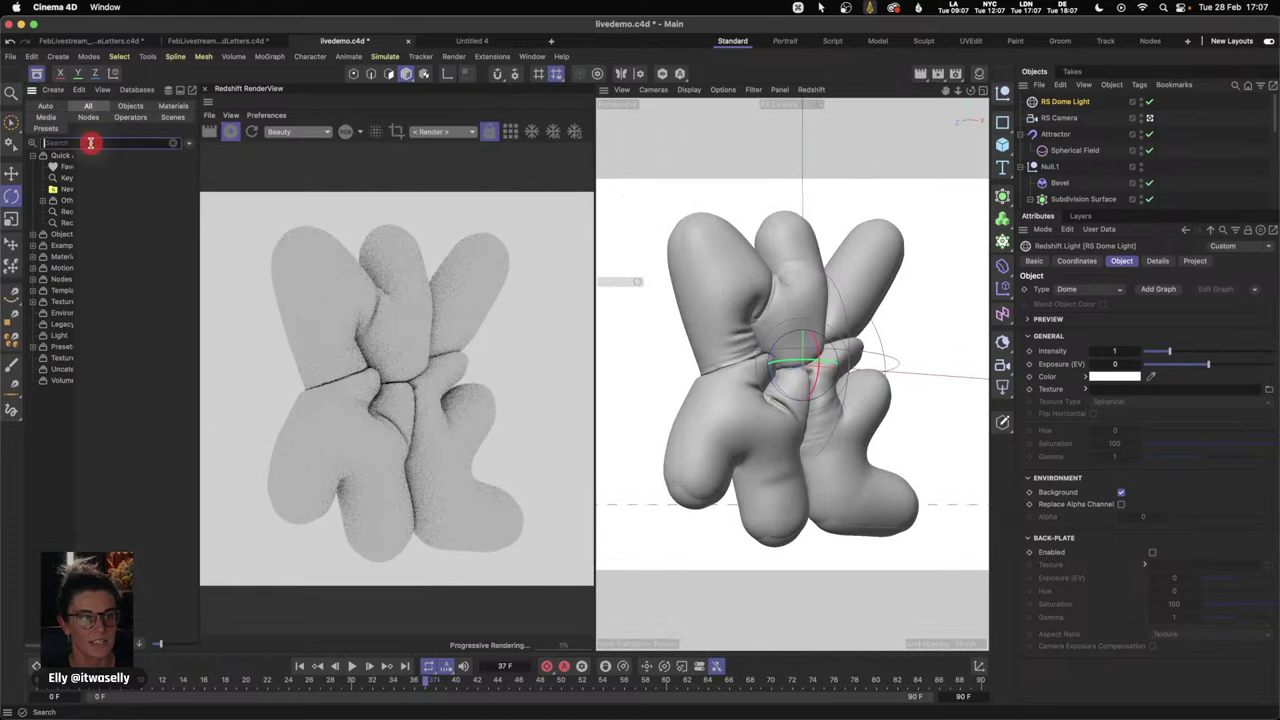
{"action": "type", "text": "hdr"}
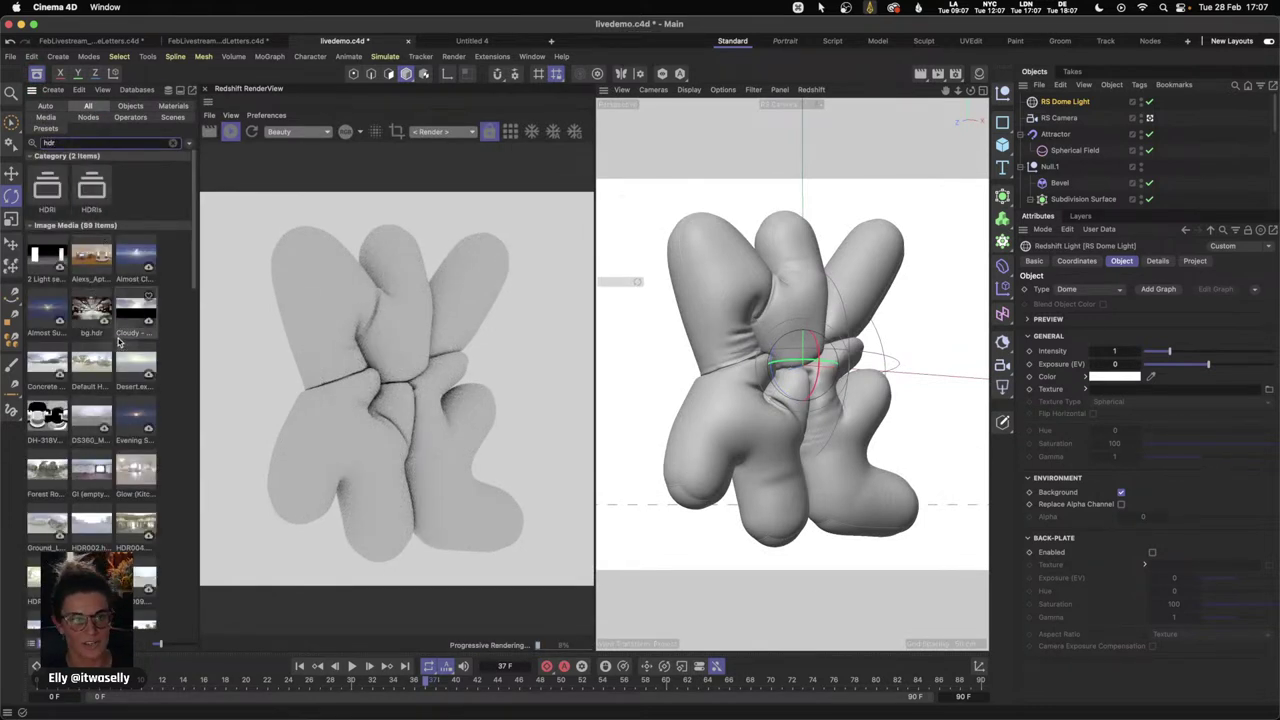
{"action": "left_click", "coordinate": [35, 77]}
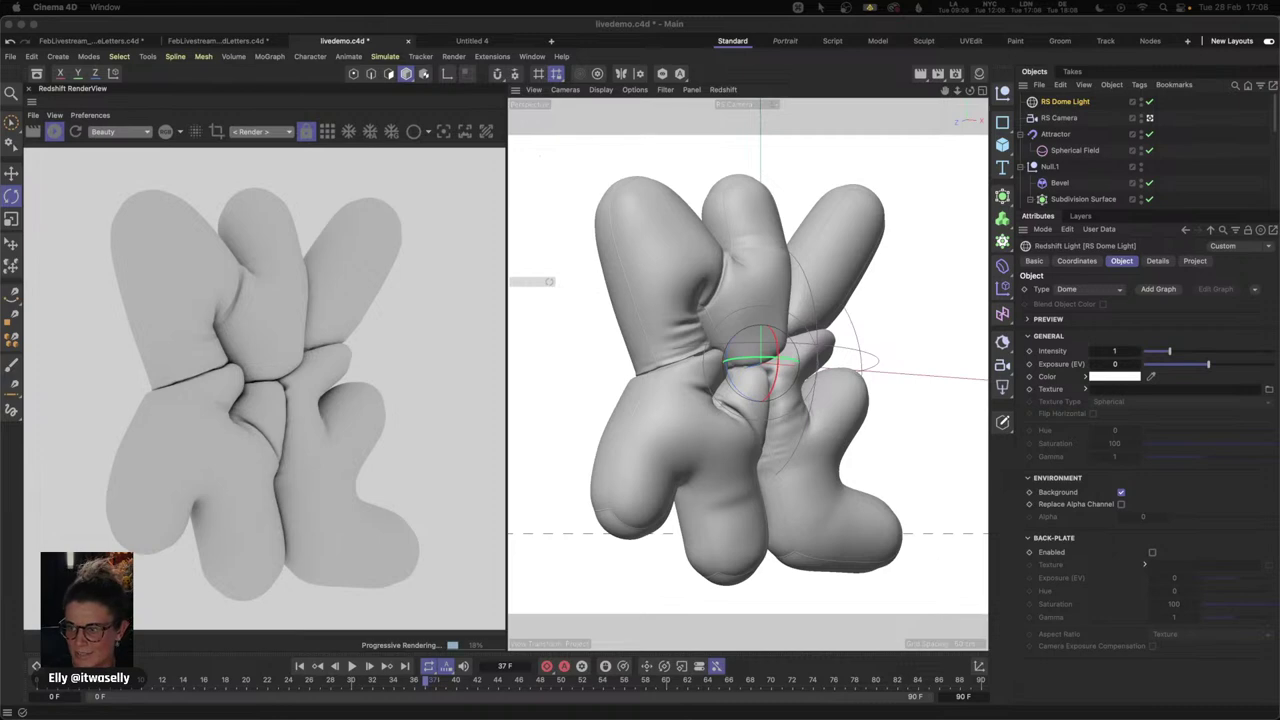
- Load an HDR image from the MR_HDRI_Free_Pack folder as the dome light's texture
{"action": "key", "text": "super+Tab"}
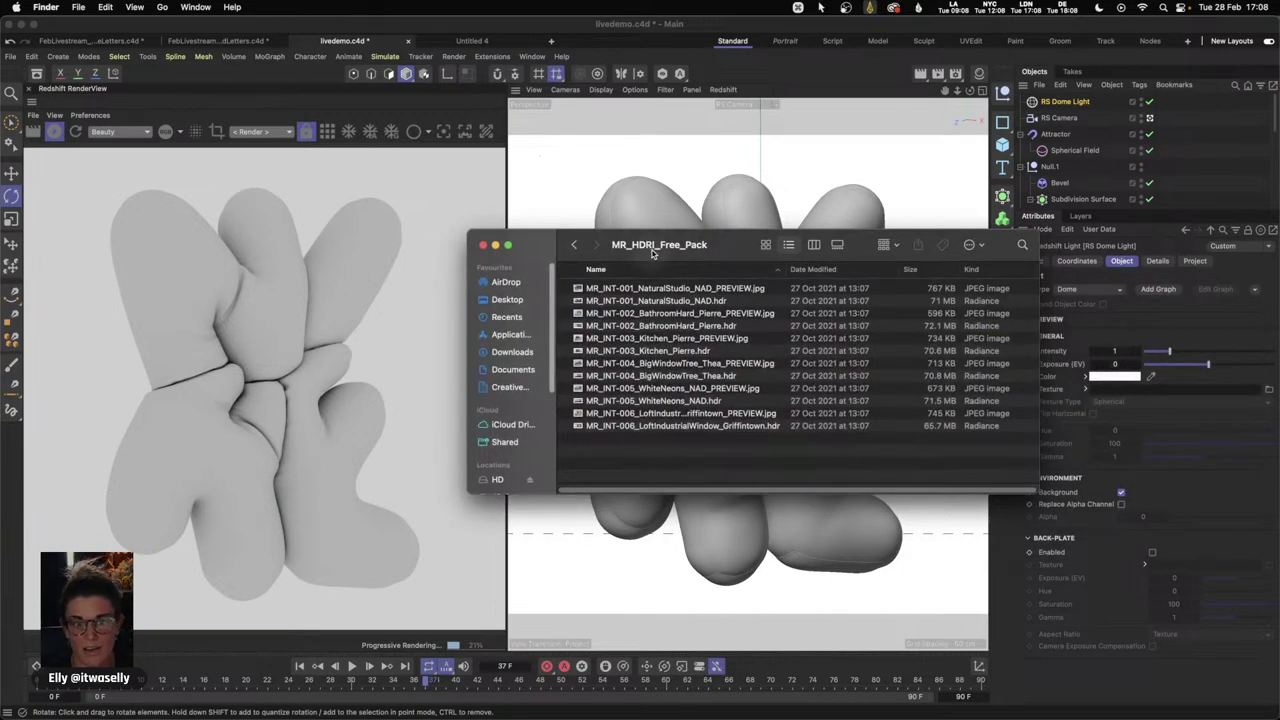
{"action": "key", "text": "super+w"}
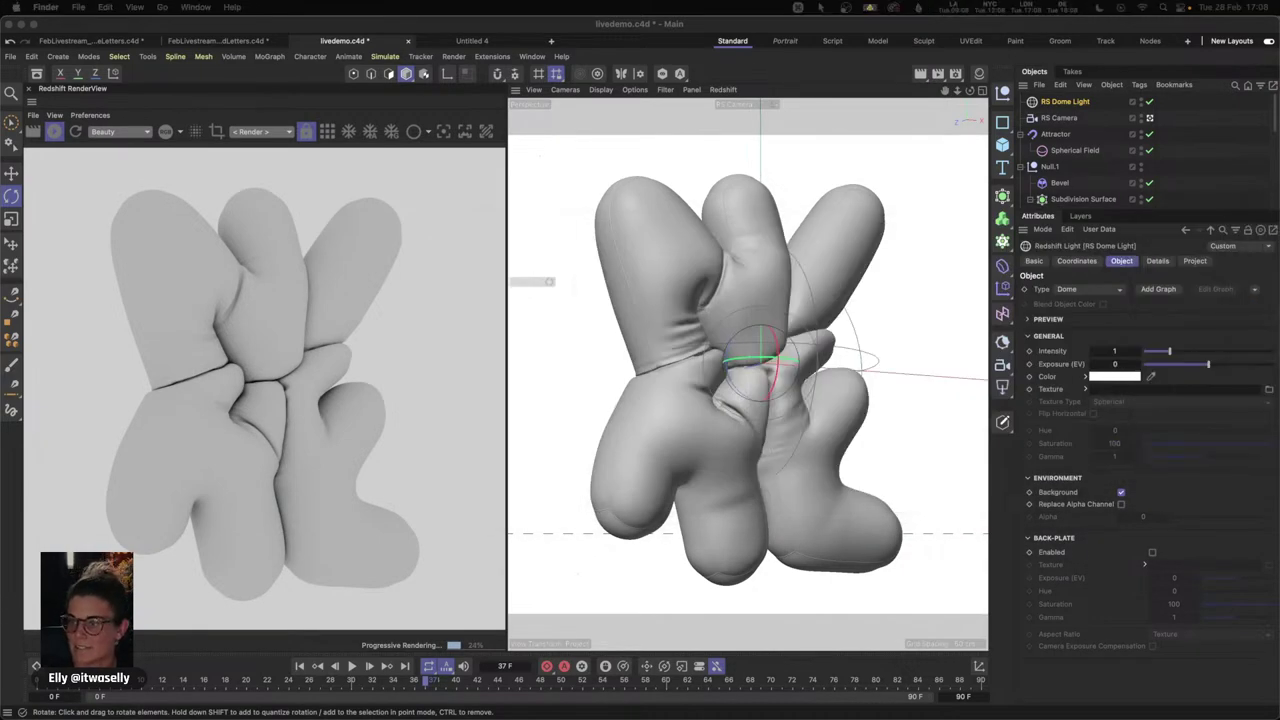
{"action": "left_click_drag", "start_coordinate": [1278, 404], "coordinate": [1145, 390]}
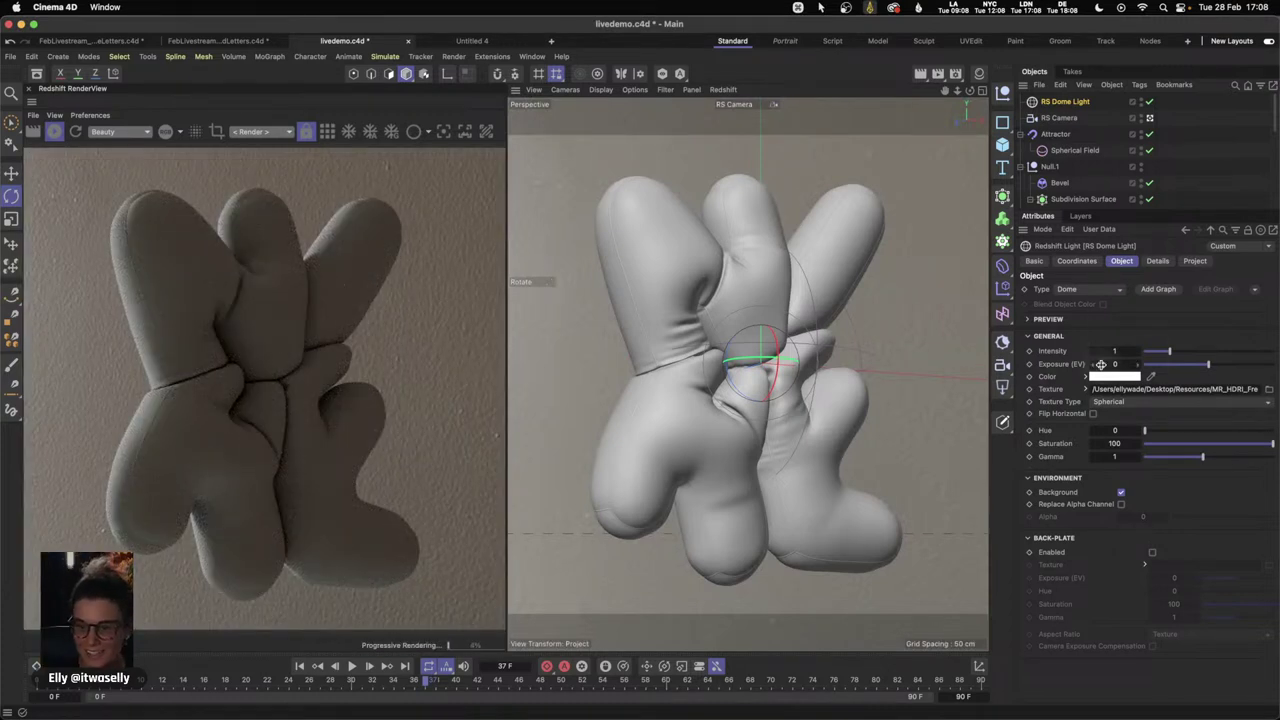
- Rotate the dome light to change how the HDR lights the letters, and turn off its environment background
{"action": "mouse_move", "coordinate": [765, 357]}
{"action": "left_mouse_down"}
{"action": "mouse_move", "coordinate": [831, 360]}
{"action": "mouse_move", "coordinate": [752, 363]}
{"action": "mouse_move", "coordinate": [787, 360]}
{"action": "left_mouse_up"}
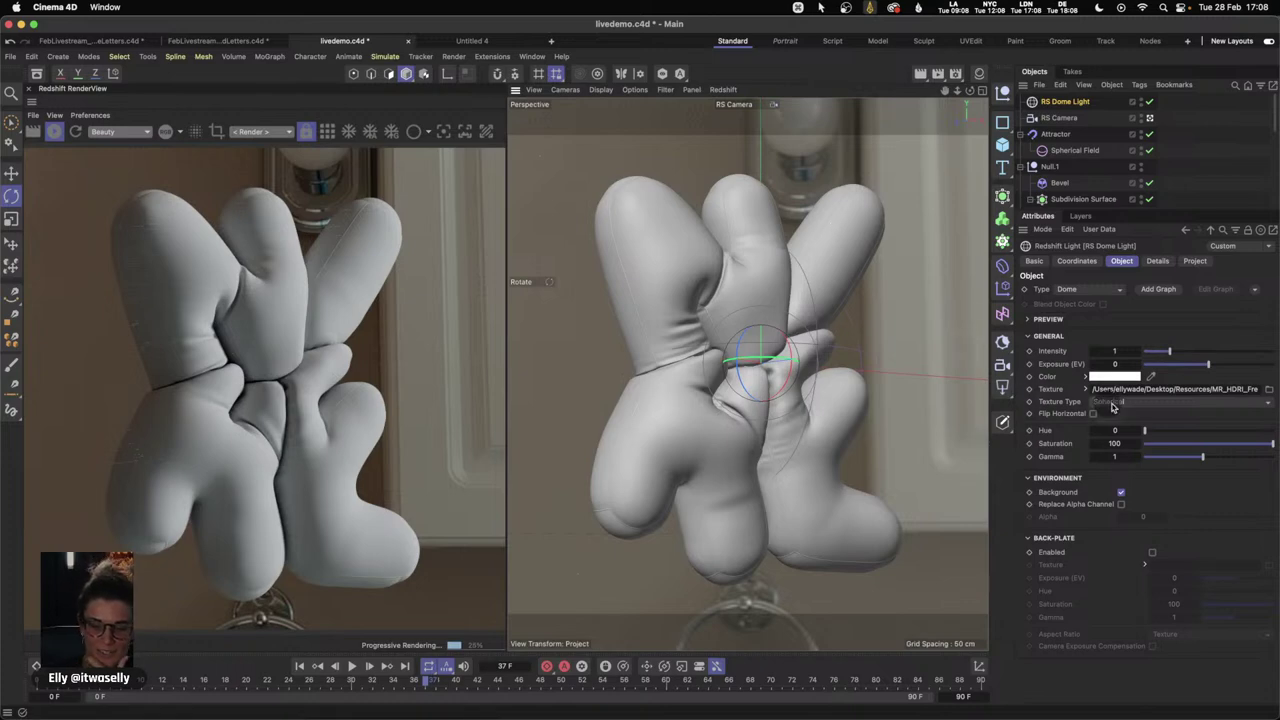
{"action": "left_click", "coordinate": [1121, 493]}
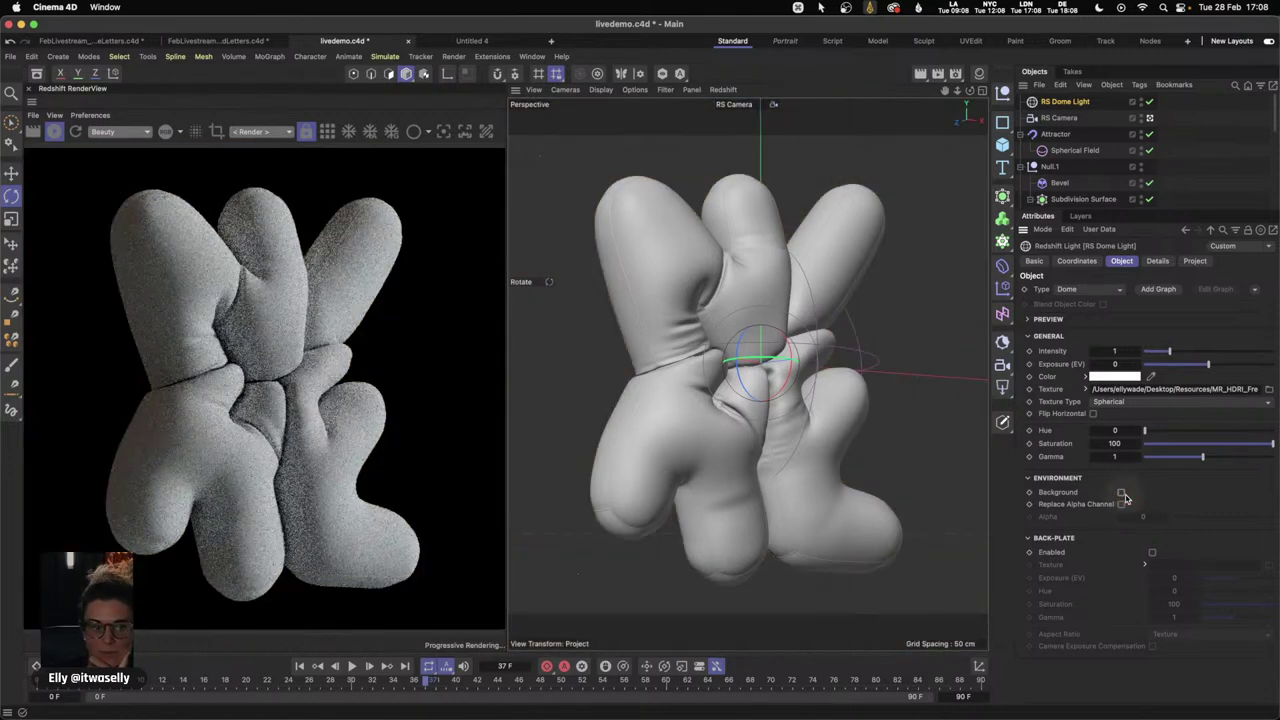
- Add a plane as a child of the RS Camera, zeroing its position, heading and bank and setting its pitch to 90°
{"action": "left_click_drag", "start_coordinate": [1003, 145], "coordinate": [1058, 191]}
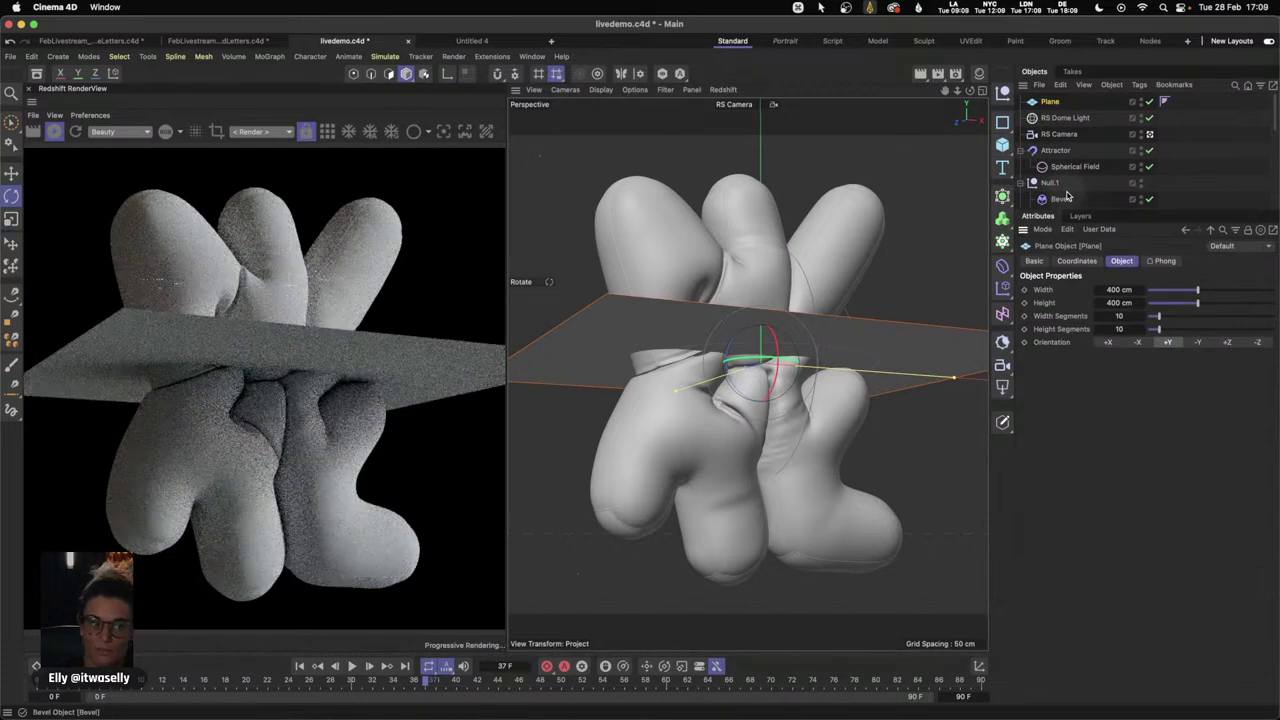
{"action": "left_click_drag", "start_coordinate": [1058, 104], "coordinate": [1064, 134]}
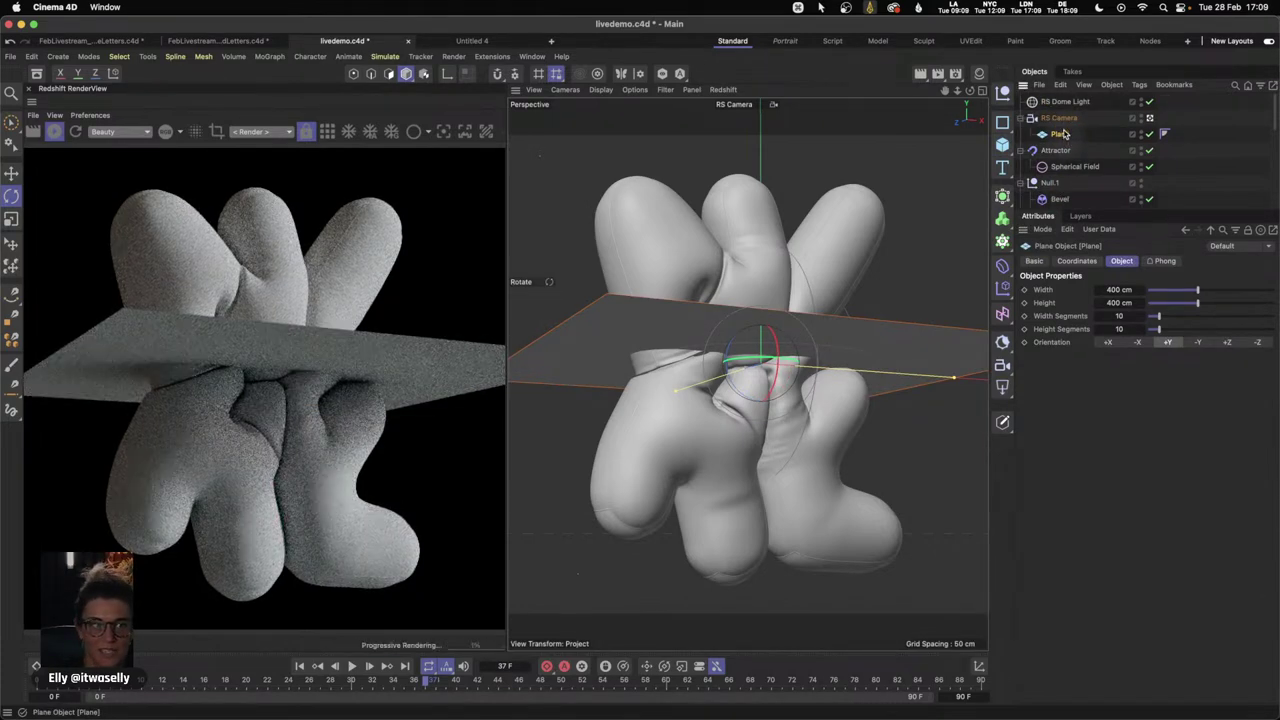
{"action": "left_click", "coordinate": [1077, 260]}
{"action": "left_click", "coordinate": [1084, 306]}
{"action": "type", "text": "0"}
{"action": "key", "text": "Tab"}
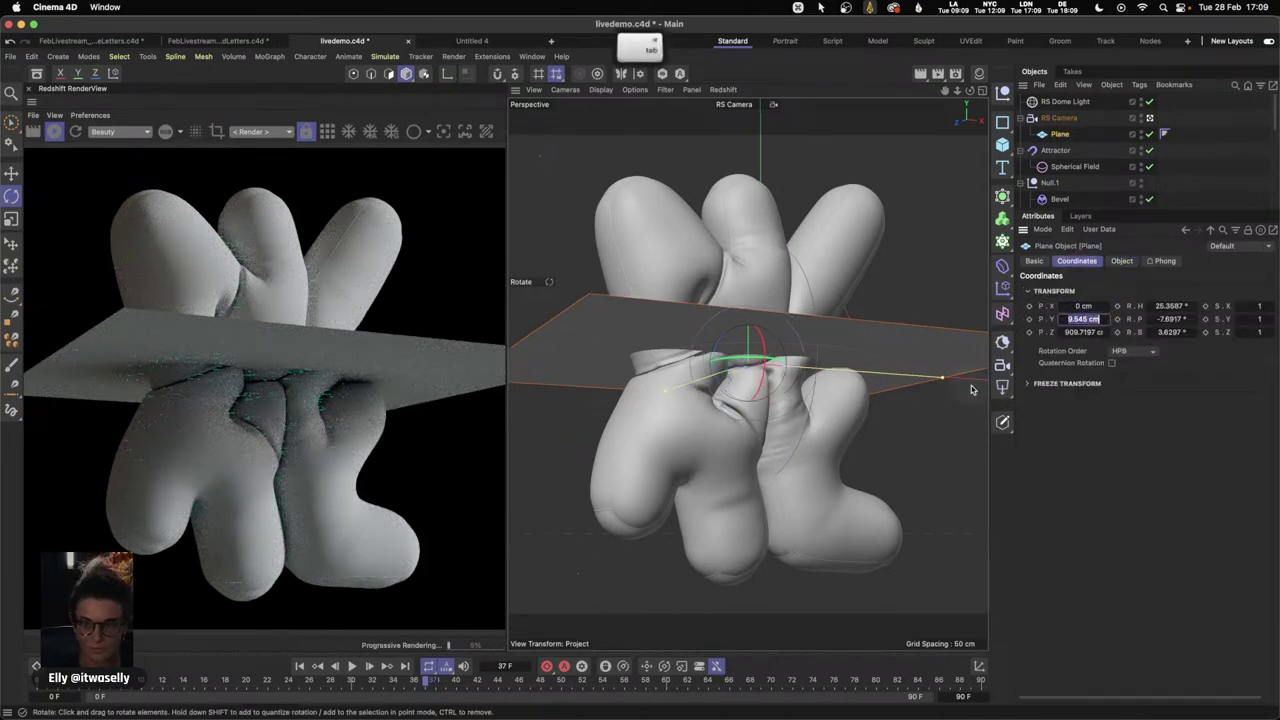
{"action": "type", "text": "0"}
{"action": "key", "text": "Tab"}
{"action": "type", "text": "0"}
{"action": "key", "text": "Tab"}
{"action": "type", "text": "0"}
{"action": "key", "text": "Tab"}
{"action": "type", "text": "90"}
{"action": "key", "text": "Tab"}
{"action": "type", "text": "0"}
{"action": "key", "text": "Return"}
- Move the camera's child plane behind the letters and scale it up so it fills the camera view as a backdrop
{"action": "left_click", "coordinate": [984, 91]}
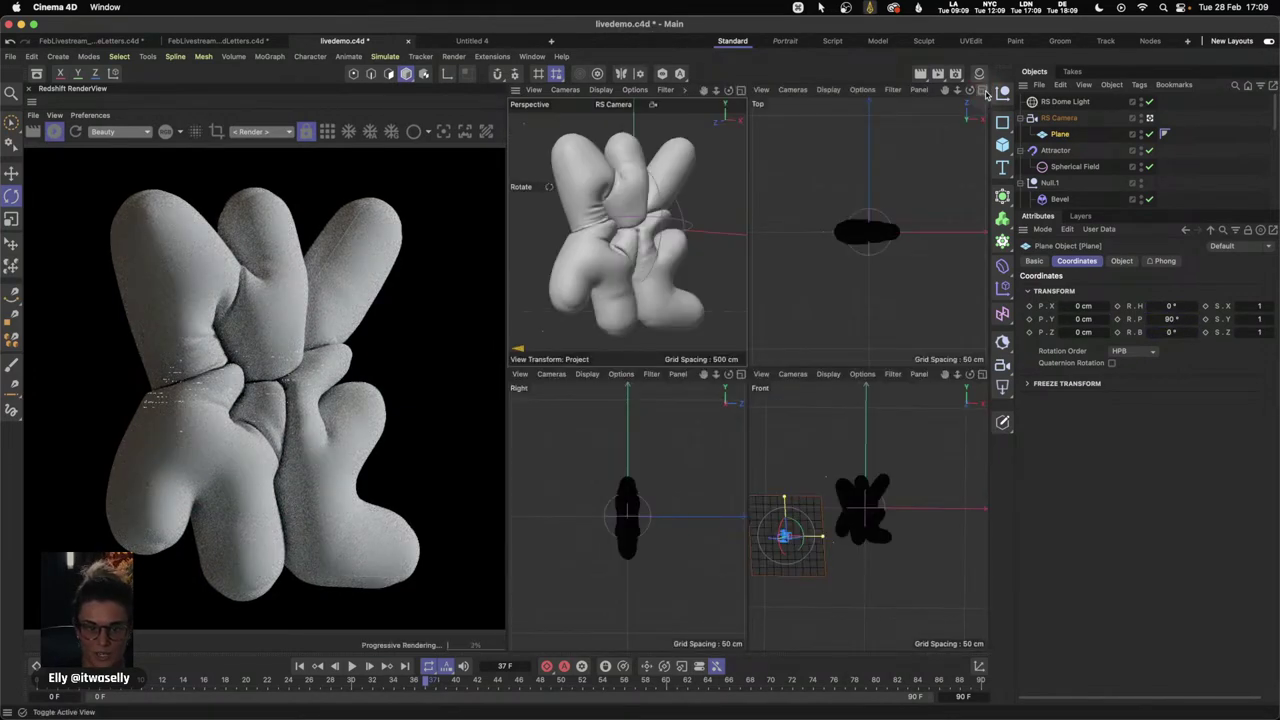
{"action": "left_click", "coordinate": [11, 173]}
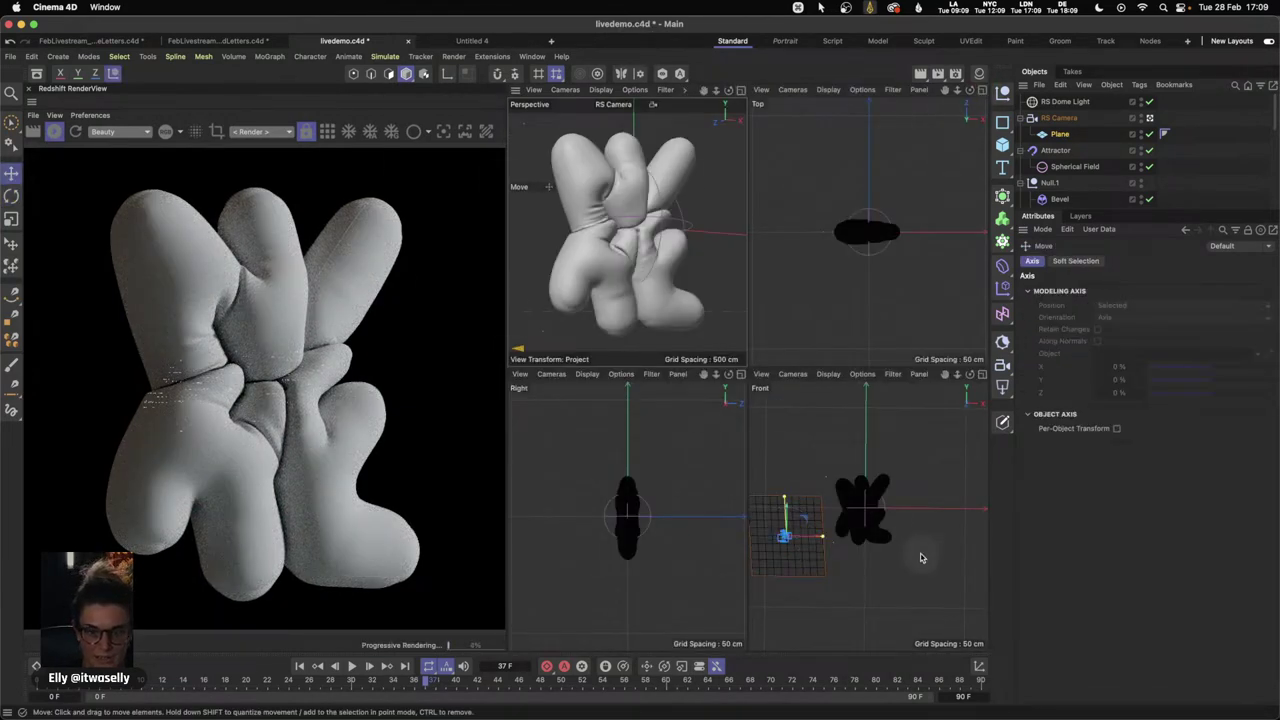
{"action": "left_click", "coordinate": [112, 78]}
{"action": "left_click", "coordinate": [910, 292]}
{"action": "left_click_drag", "start_coordinate": [910, 292], "coordinate": [971, 263]}
{"action": "key", "text": "t"}
{"action": "key", "text": "e"}
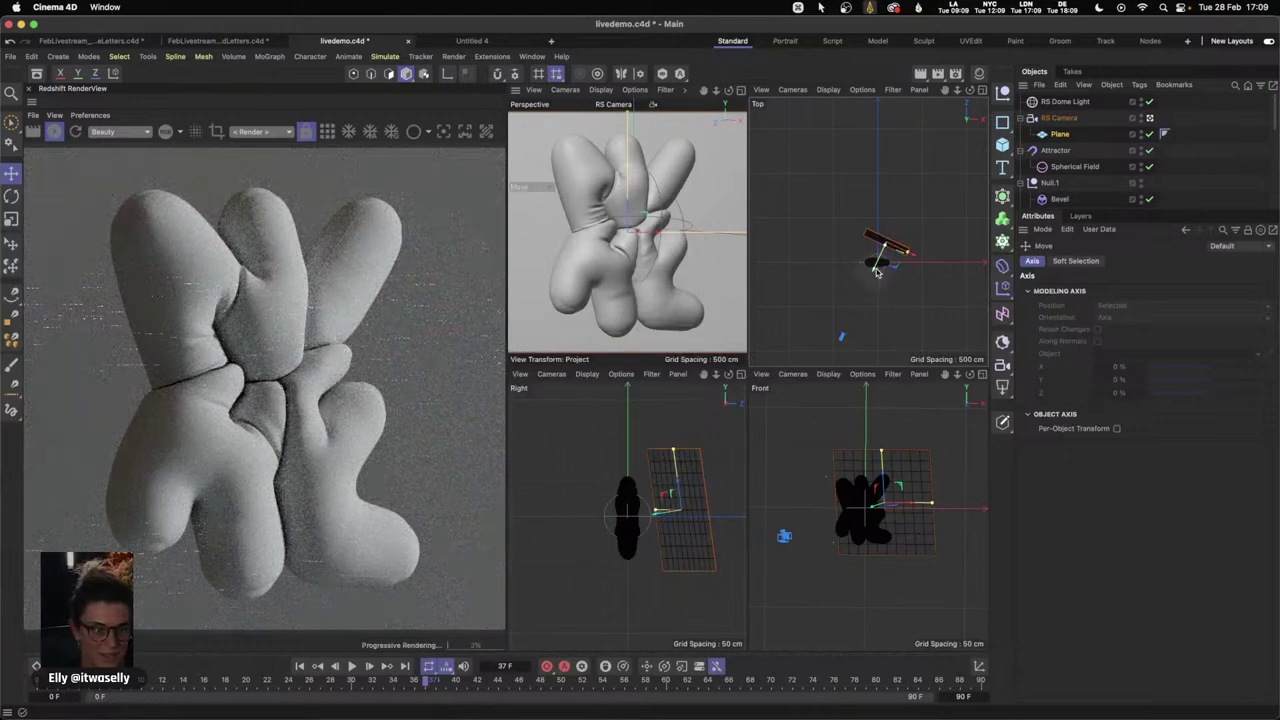
{"action": "left_click", "coordinate": [75, 131]}
{"action": "left_click", "coordinate": [738, 95]}
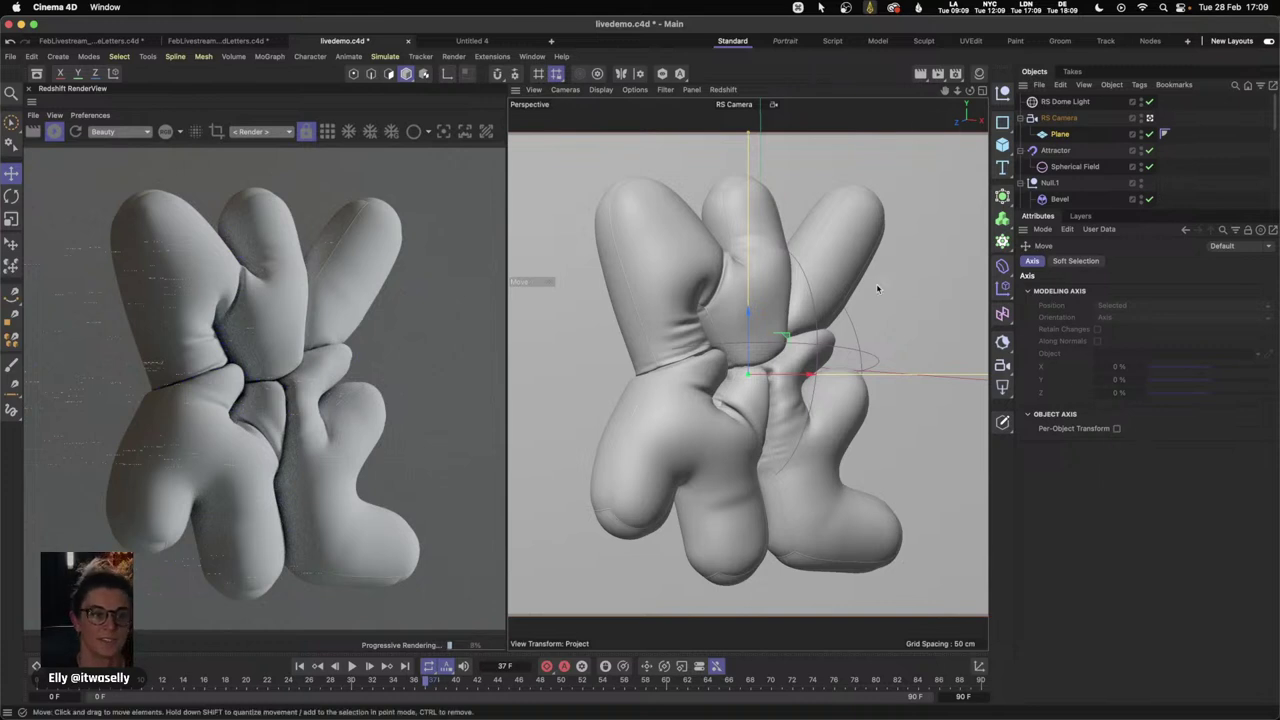
- Add a second plane, rotate it upright and position it beside the letters on their left, just outside the camera view
{"action": "left_click", "coordinate": [1095, 103]}
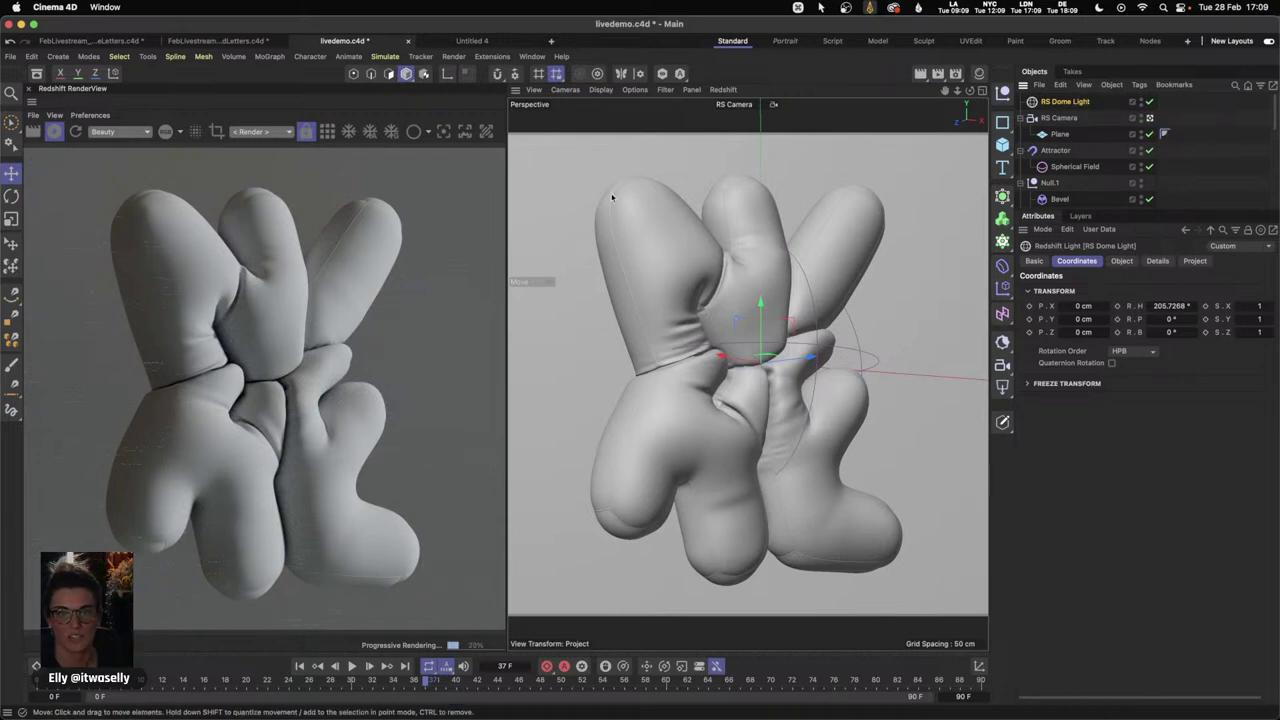
{"action": "left_click", "coordinate": [1003, 143]}
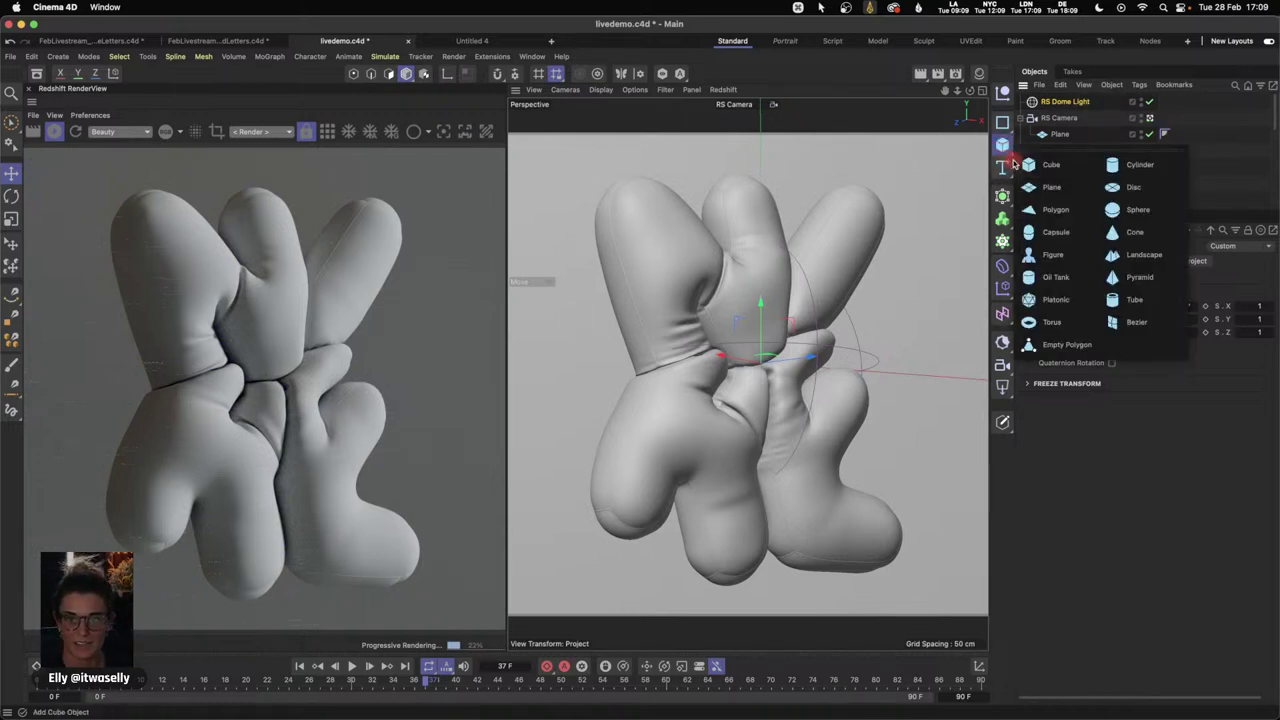
{"action": "left_click", "coordinate": [1068, 185]}
{"action": "key", "text": "r"}
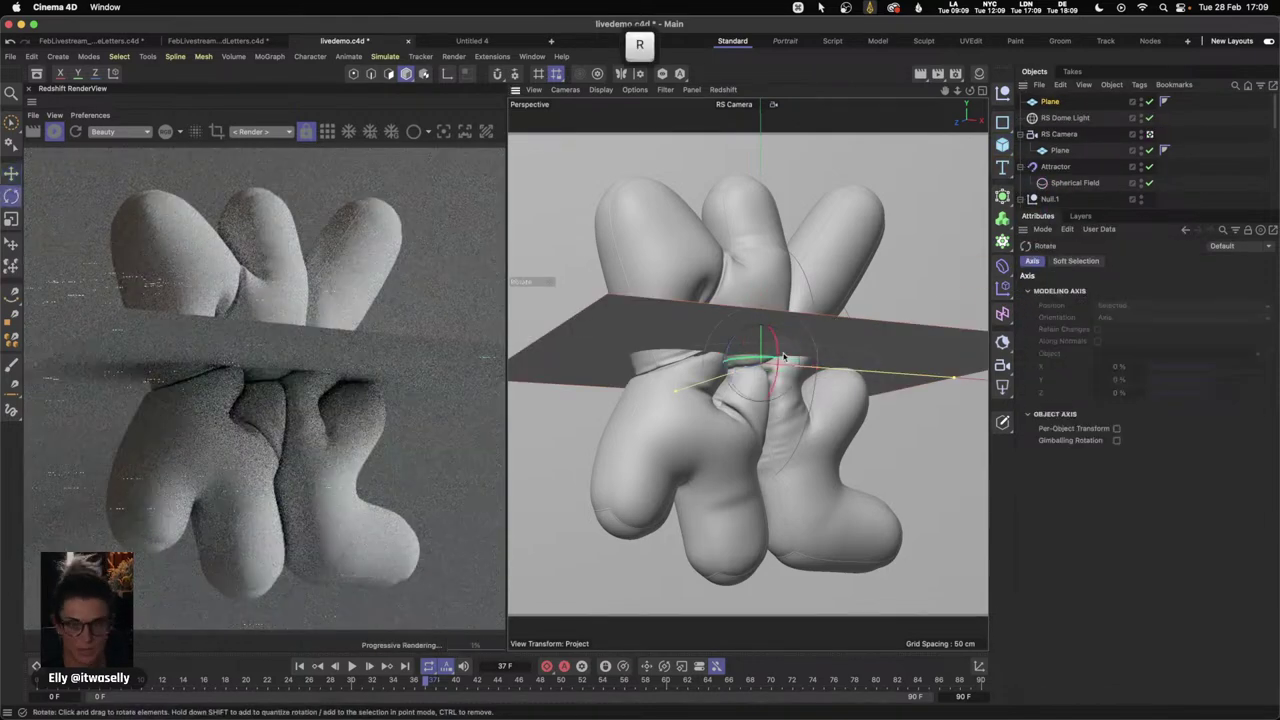
{"action": "left_click_drag", "start_coordinate": [766, 374], "coordinate": [800, 362]}
{"action": "key", "text": "e"}
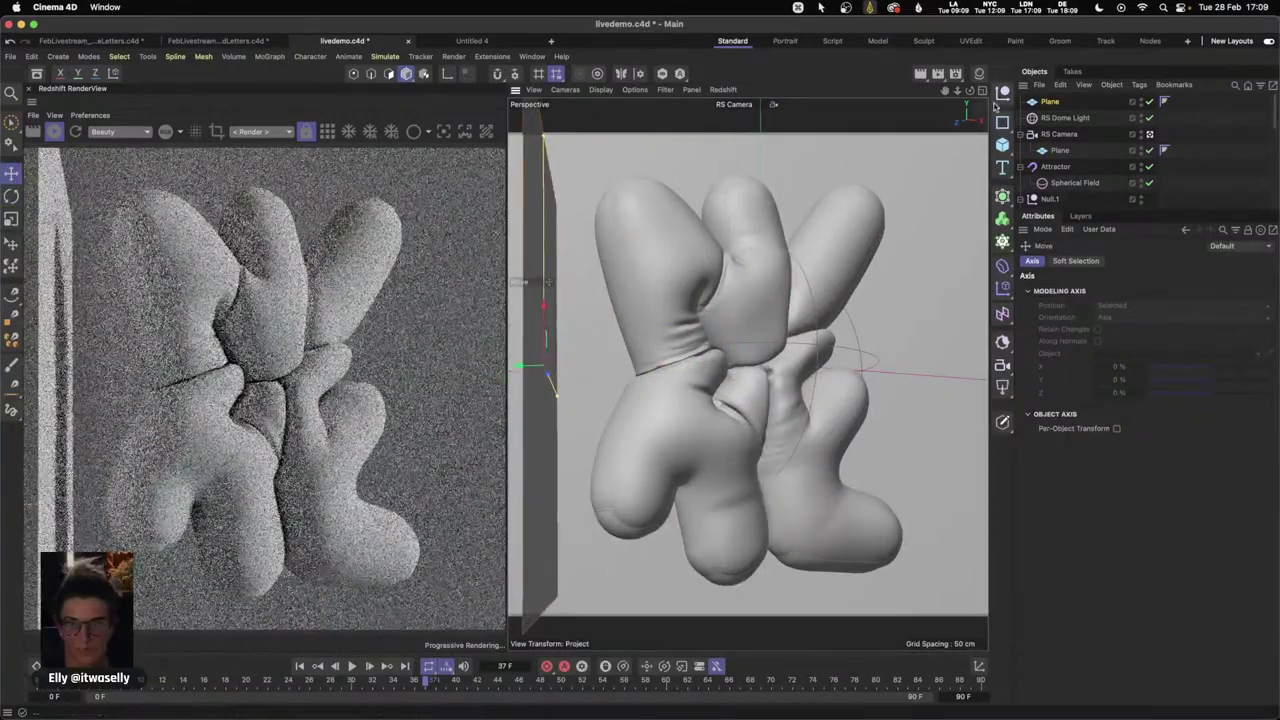
{"action": "middle_click", "coordinate": [866, 250]}
{"action": "mouse_move", "coordinate": [859, 283]}
{"action": "left_mouse_down"}
{"action": "mouse_move", "coordinate": [811, 311]}
{"action": "mouse_move", "coordinate": [866, 263]}
{"action": "left_mouse_up"}
{"action": "key", "text": "t"}
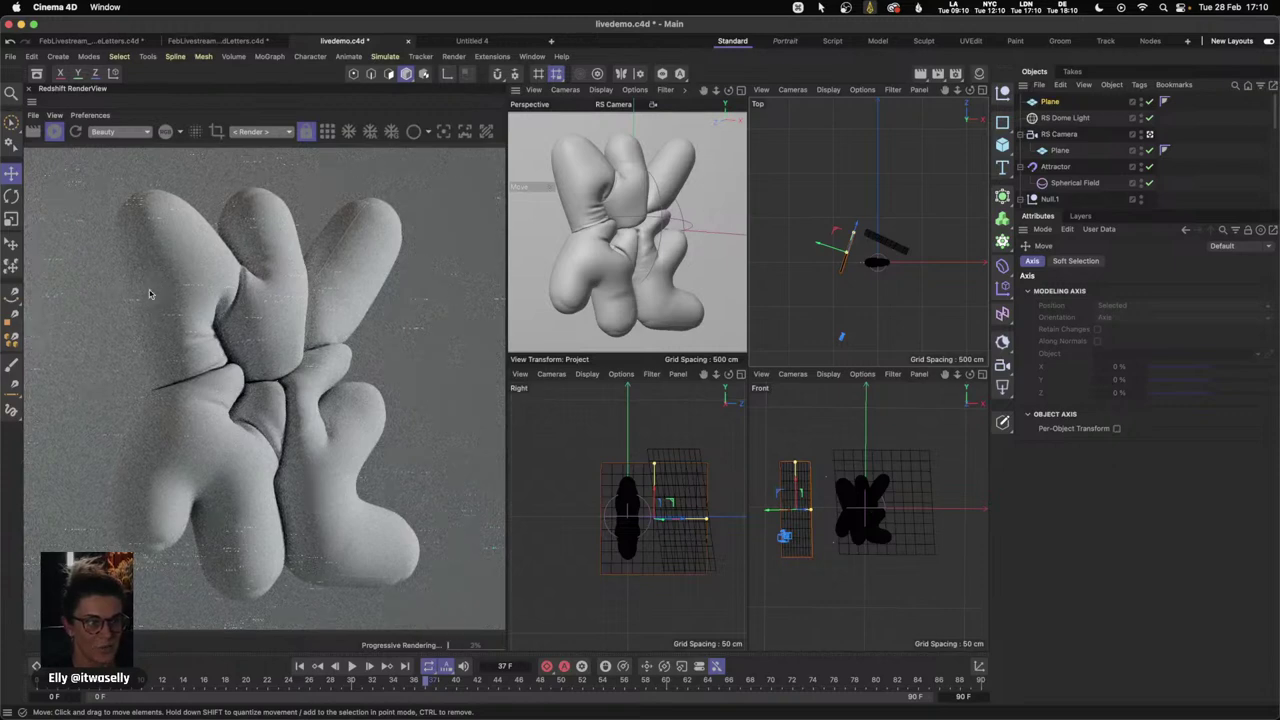
- Compare the letters' render with the side plane disabled and enabled
{"action": "left_click", "coordinate": [1149, 101]}
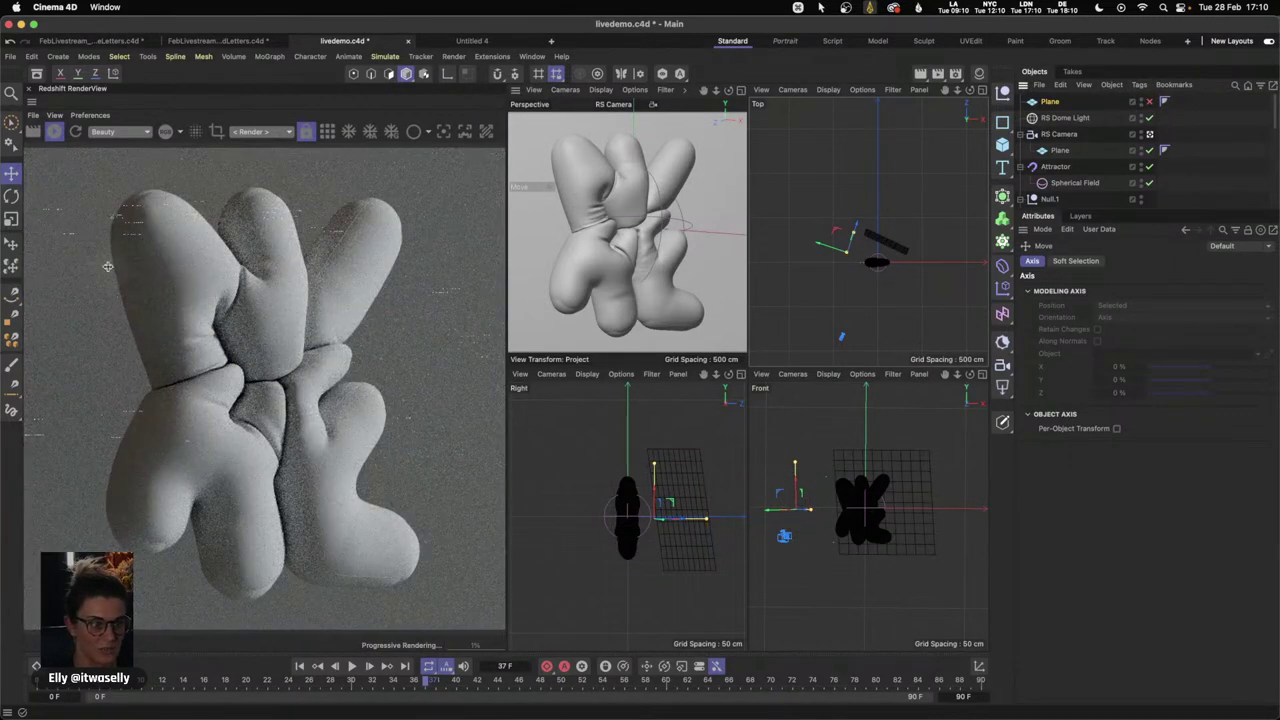
{"action": "left_click", "coordinate": [1149, 101]}
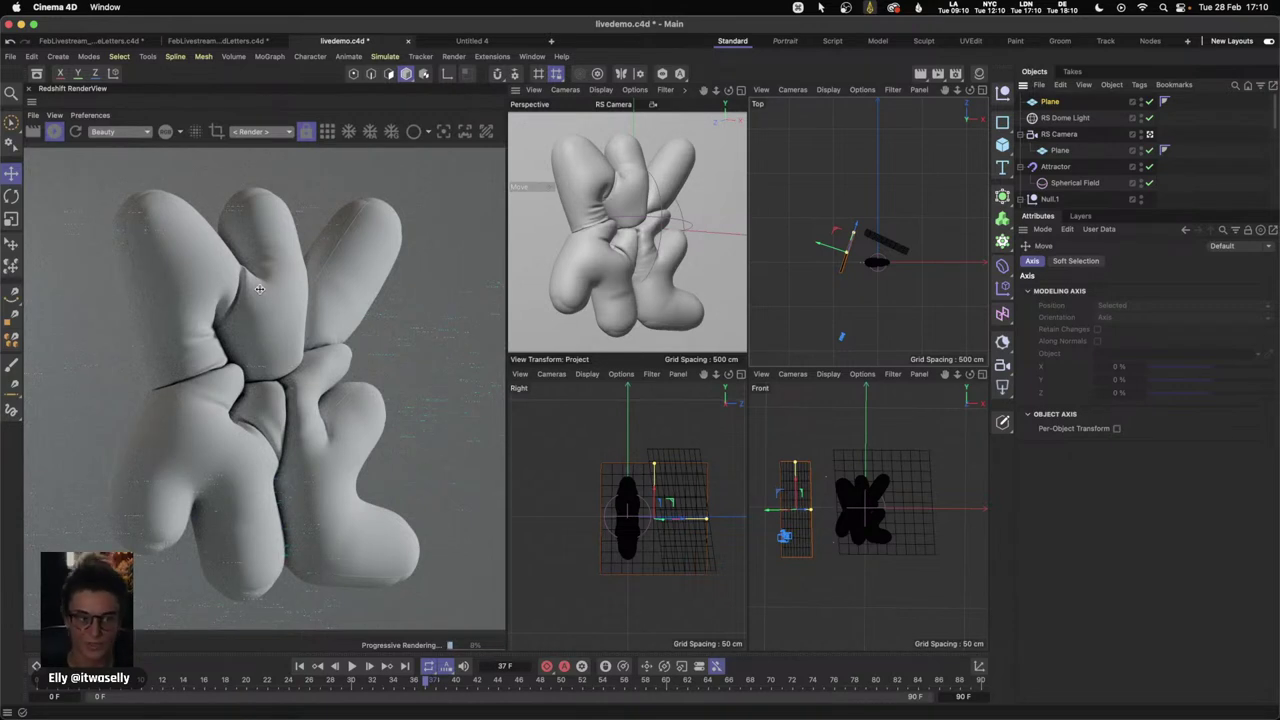
{"action": "left_click", "coordinate": [739, 90]}
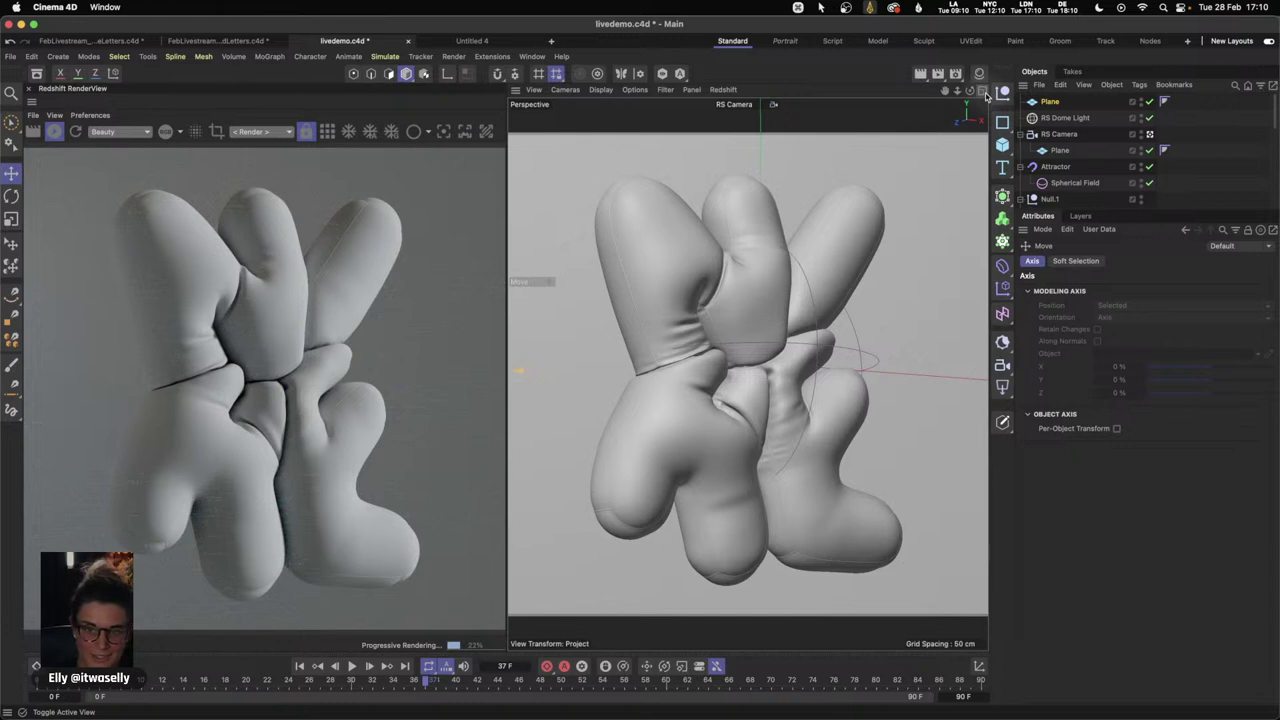
{"action": "left_click", "coordinate": [984, 93]}
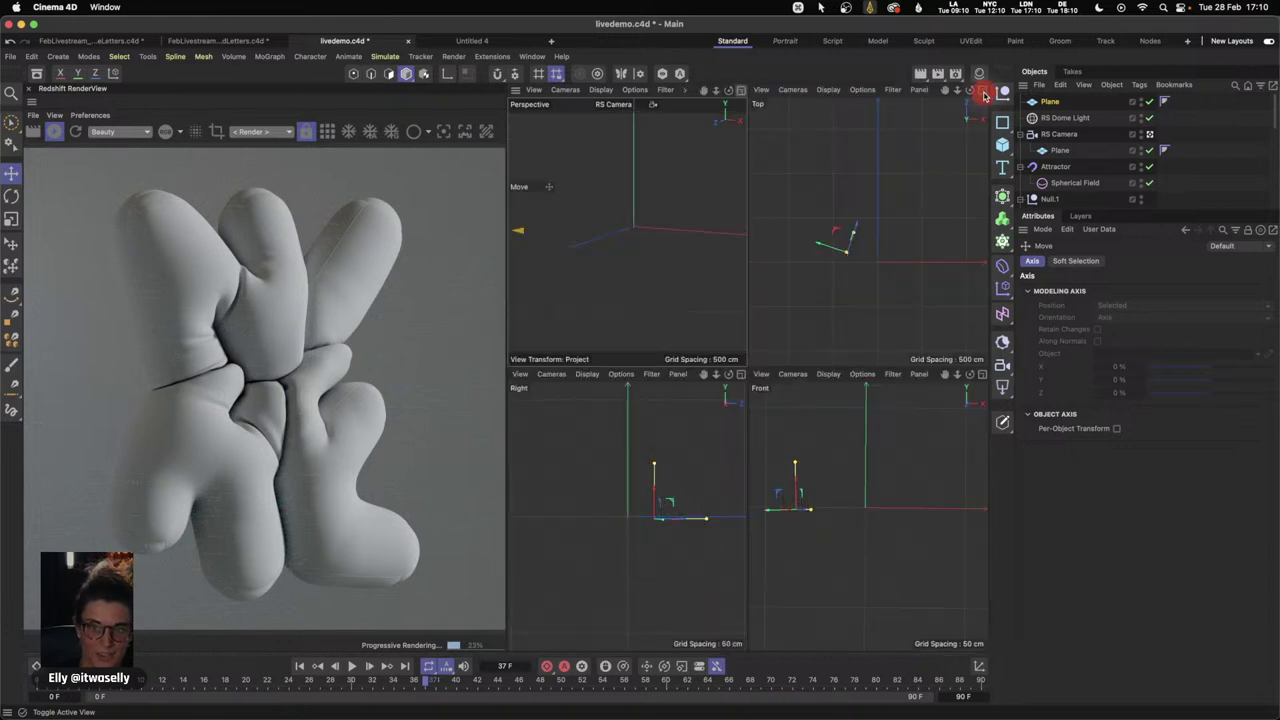
- Add a Redshift Area Light and give it a target tag with a null
{"action": "left_click", "coordinate": [1003, 389]}
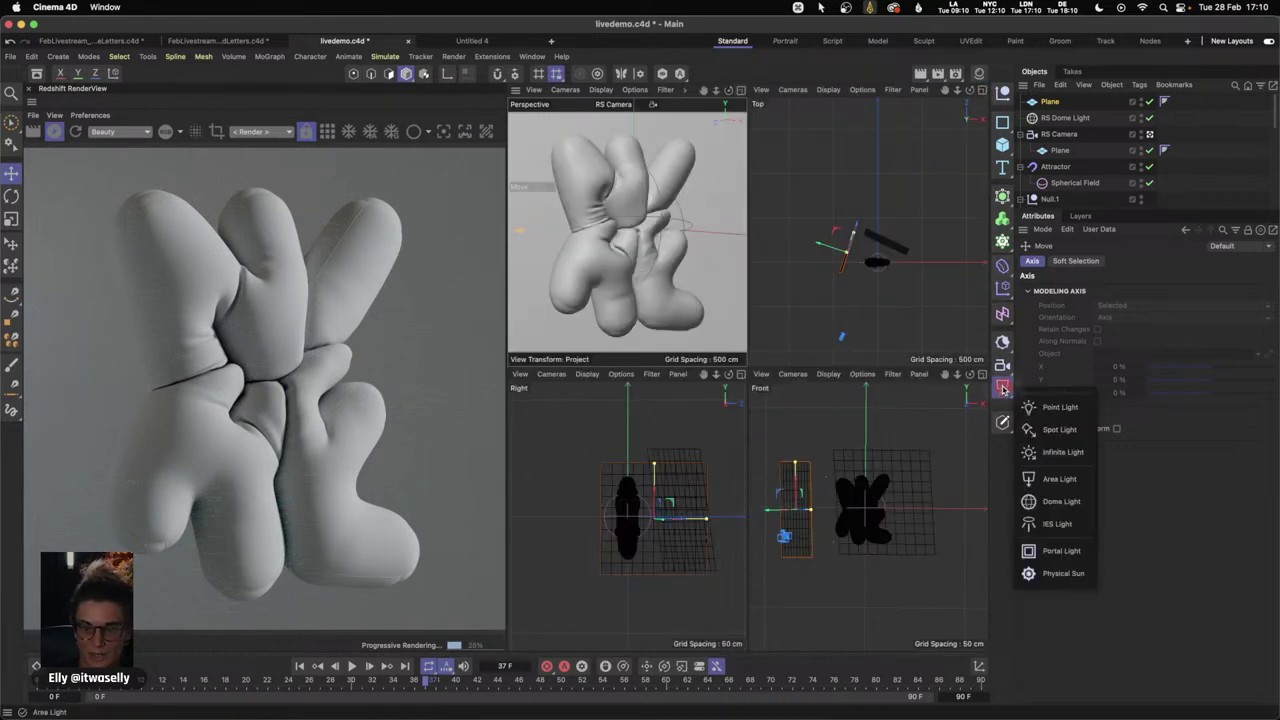
{"action": "left_click", "coordinate": [1053, 480]}
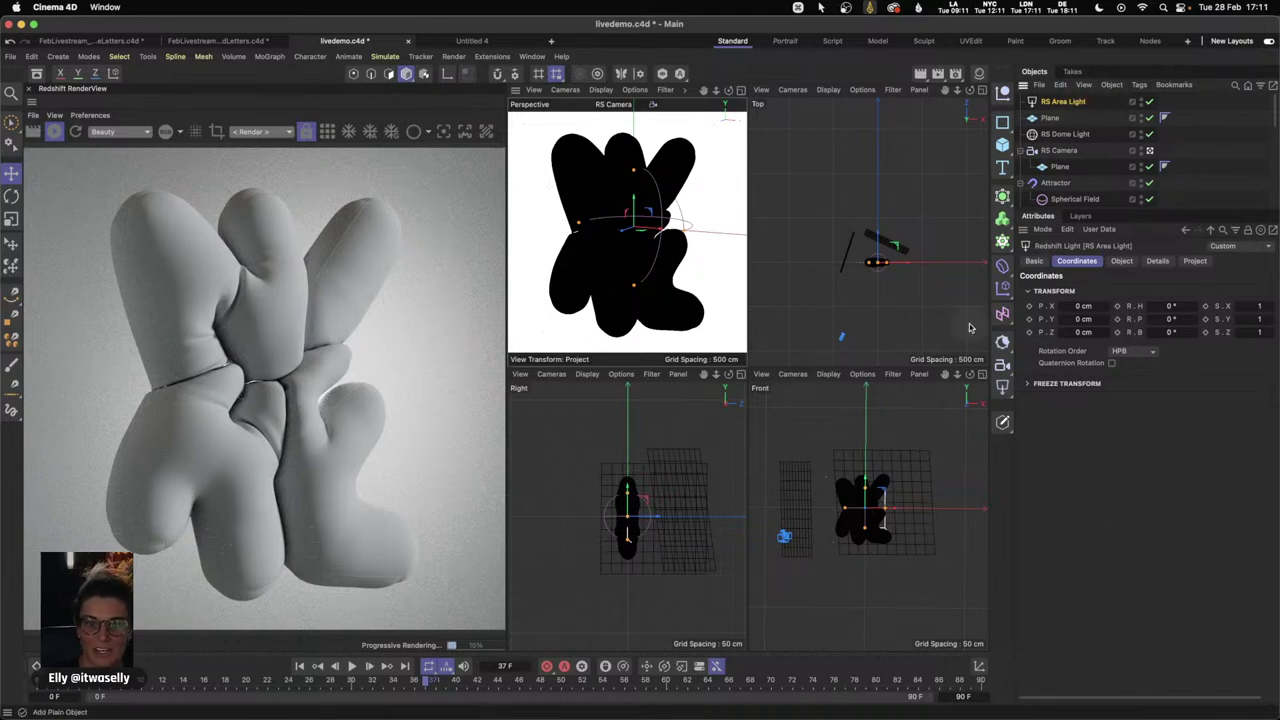
{"action": "left_click", "coordinate": [1121, 261]}
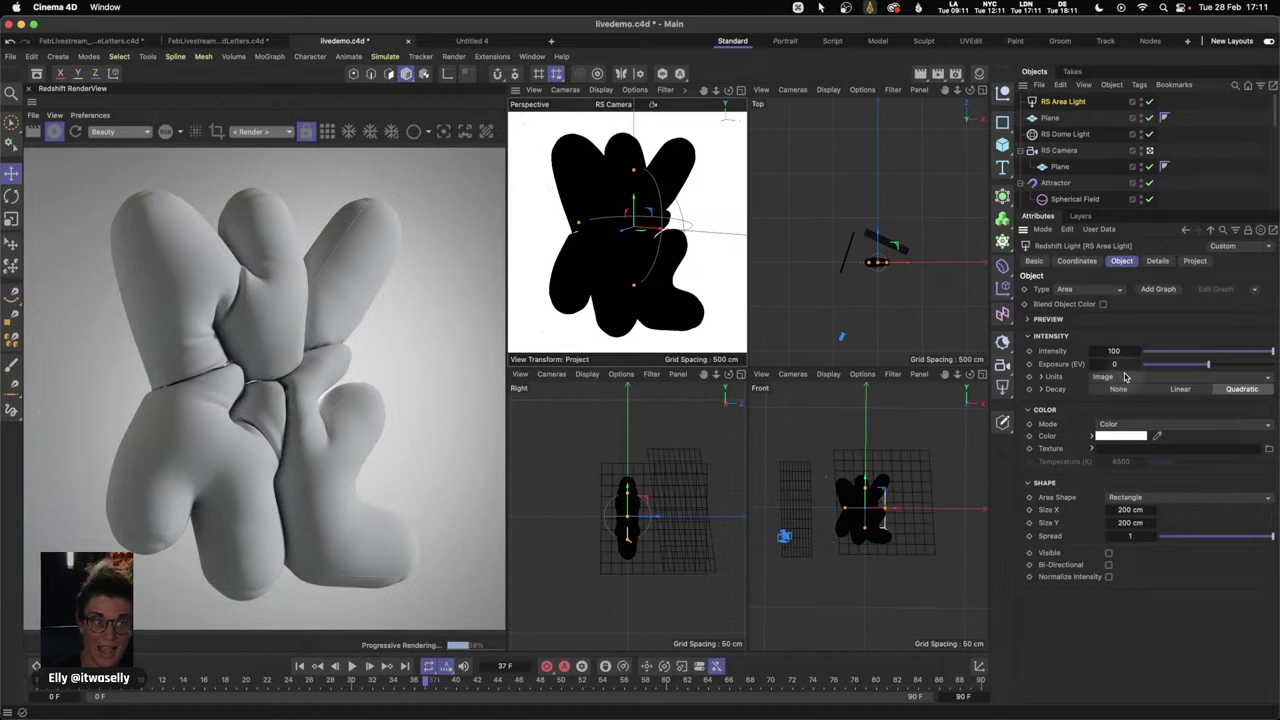
{"action": "left_click", "coordinate": [1080, 103]}
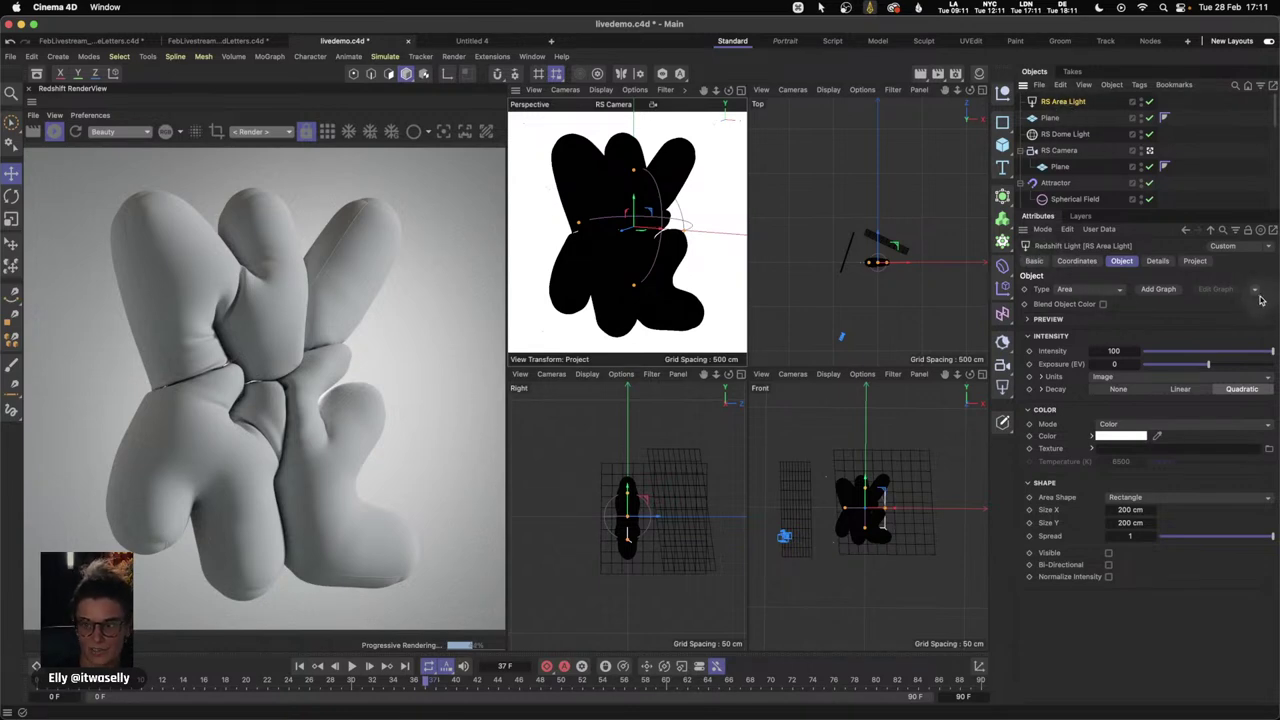
{"action": "scroll", "coordinate": [1256, 294], "scroll_direction": "up", "scroll_amount": 5, "text": "ctrl"}
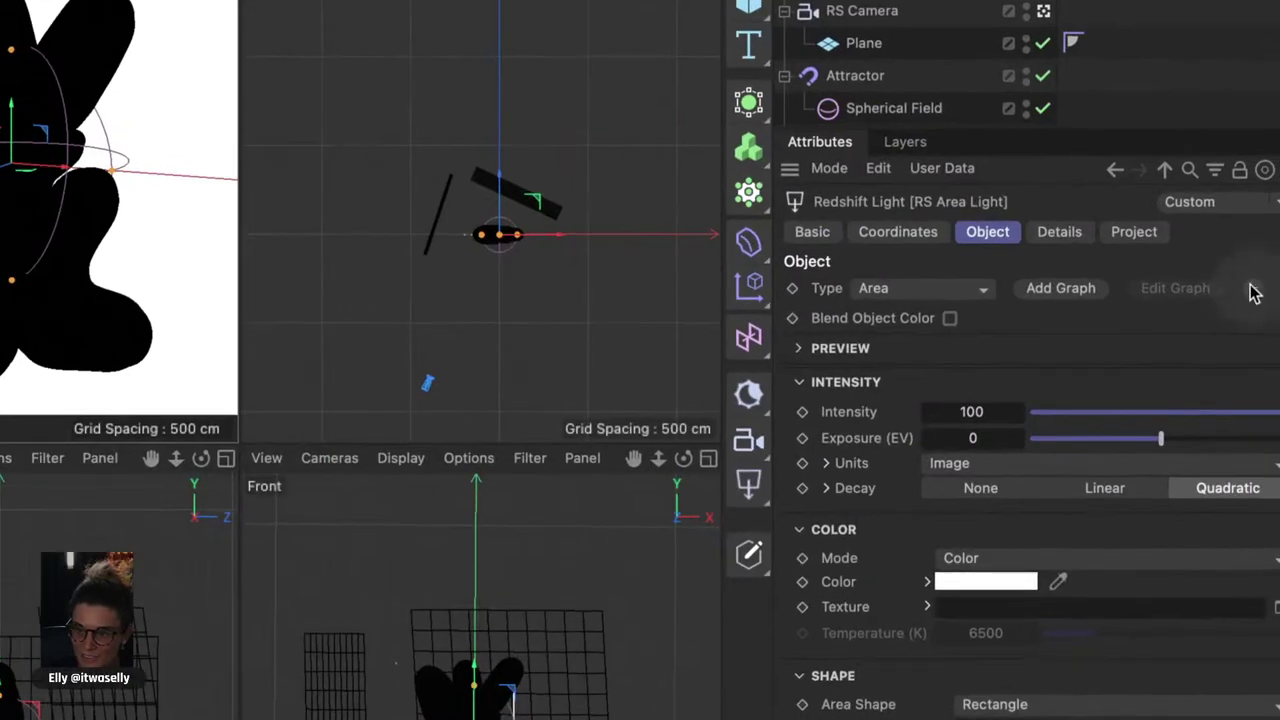
{"action": "scroll", "coordinate": [1257, 291], "scroll_direction": "down", "scroll_amount": 5, "text": "ctrl"}
{"action": "left_click", "coordinate": [1256, 291]}
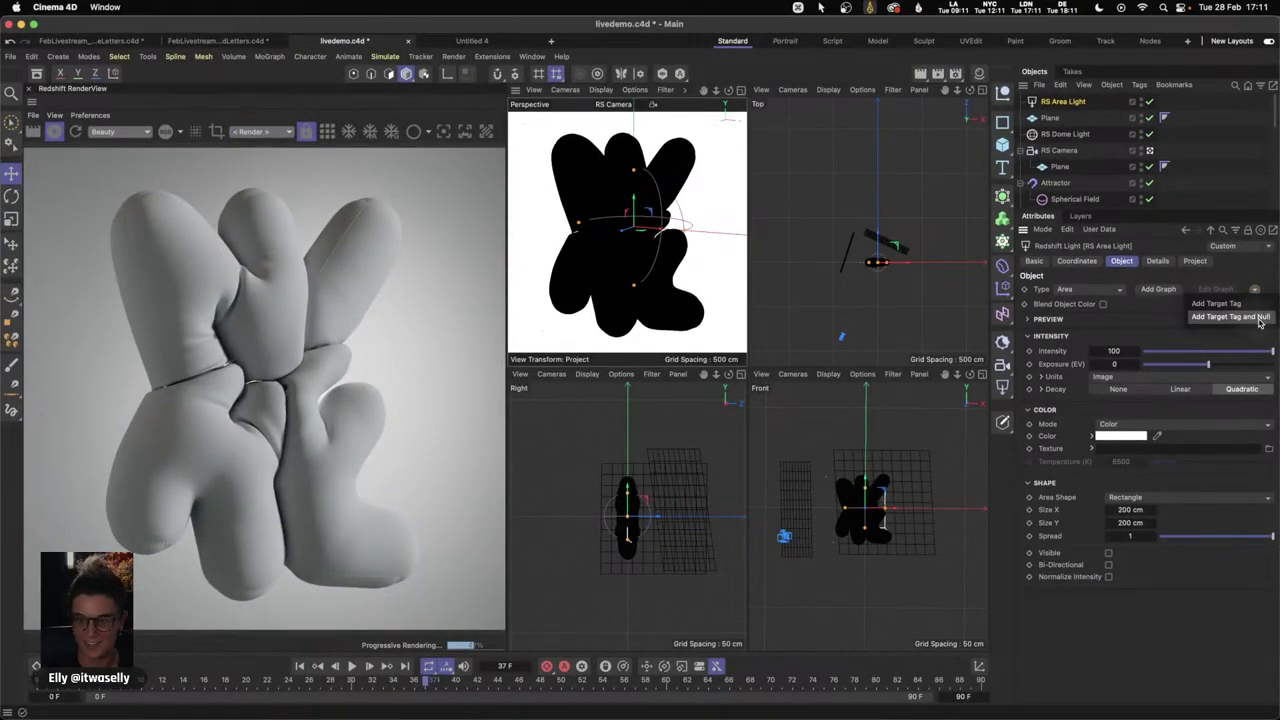
{"action": "left_click", "coordinate": [1257, 317]}
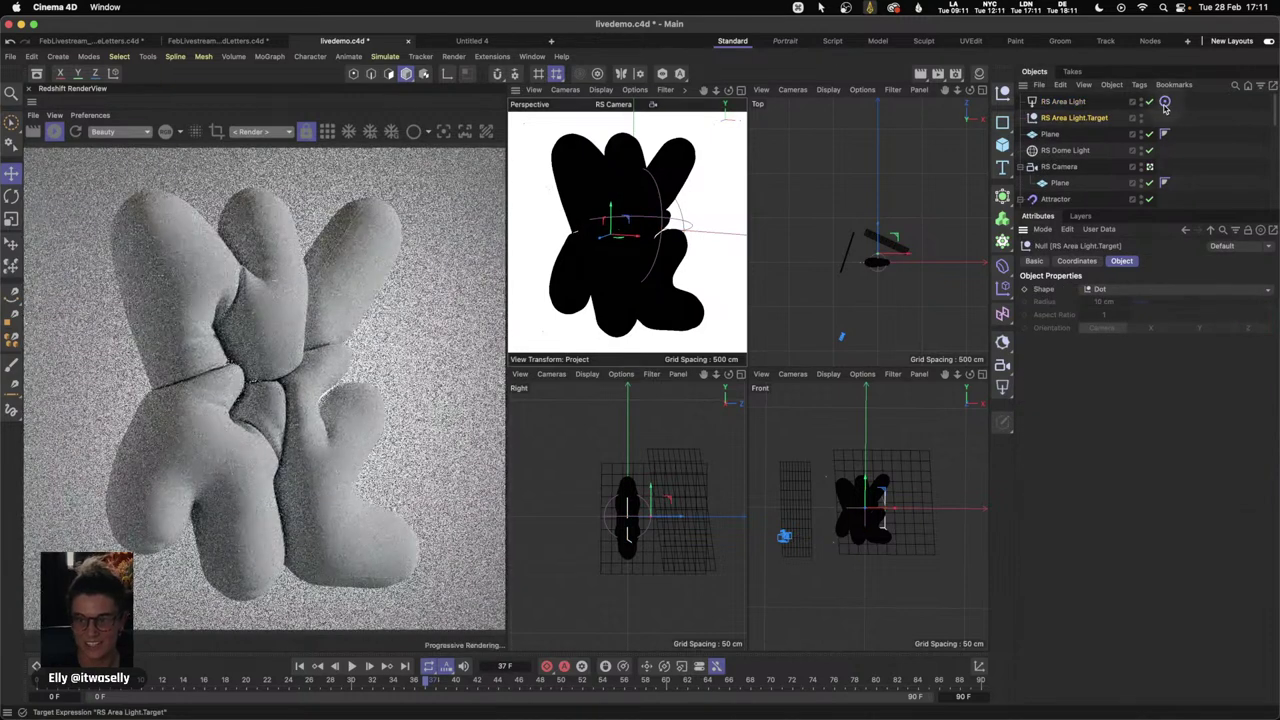
- Check the area light's target tag and move its target null toward the centre of the letters
{"action": "left_click", "coordinate": [1165, 102]}
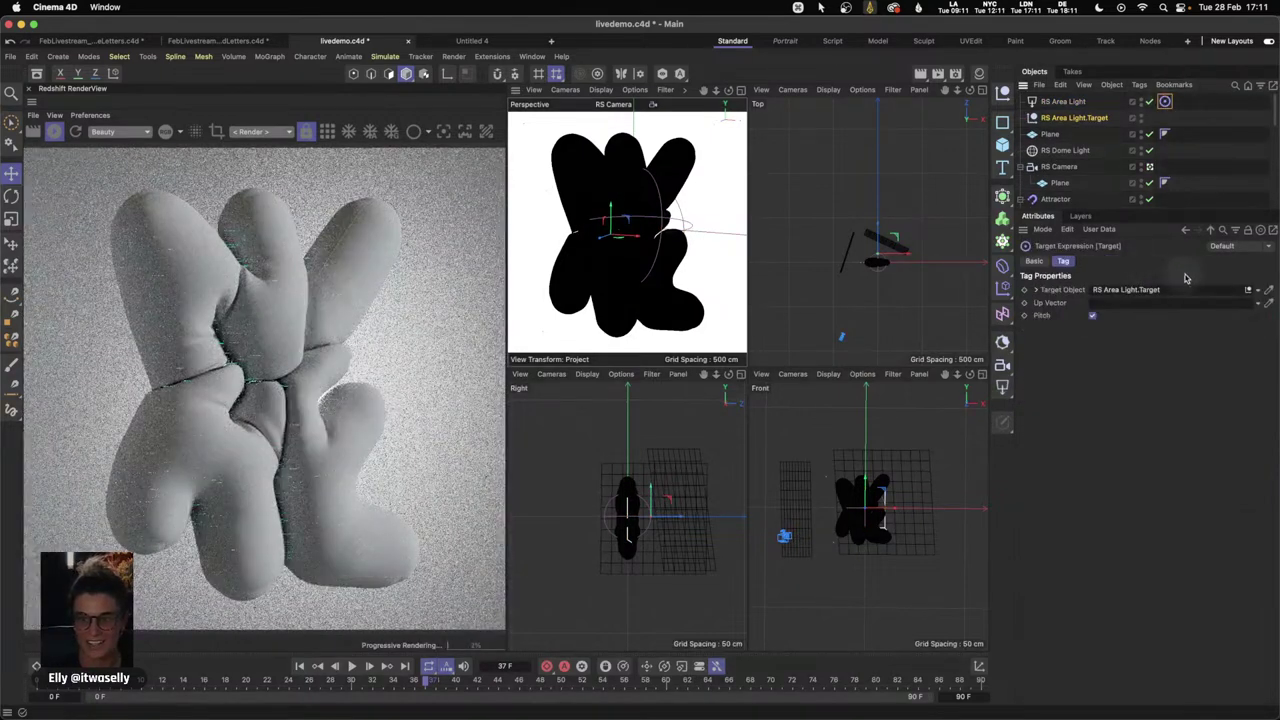
{"action": "left_click", "coordinate": [1076, 118]}
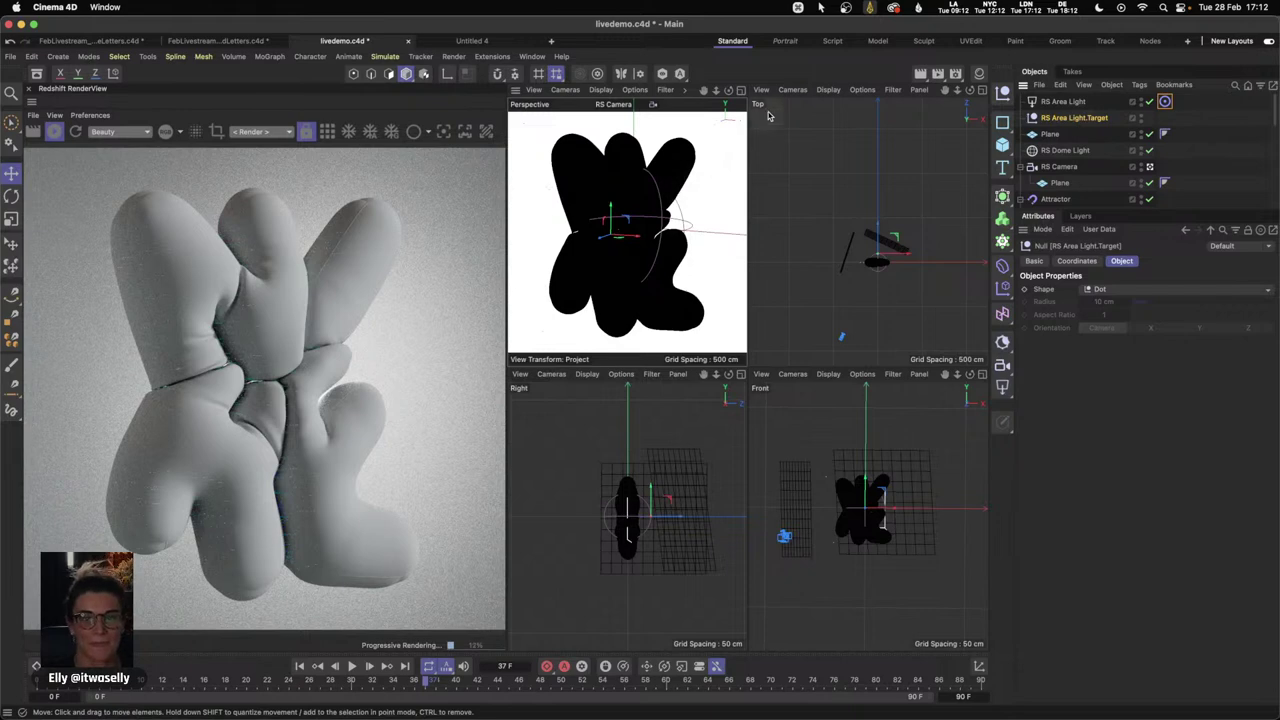
{"action": "left_click_drag", "start_coordinate": [880, 240], "coordinate": [875, 244]}
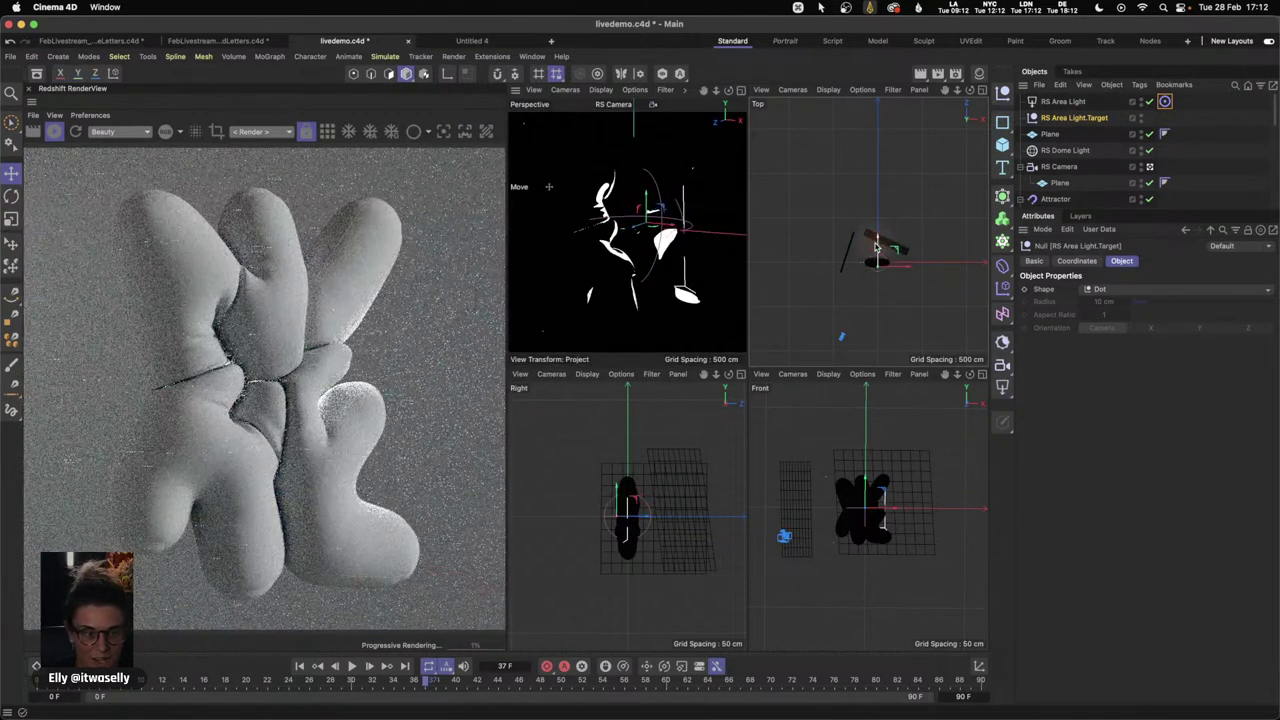
- Set the area light's intensity to 10 and its size to 100 by 100 cm, and place it in front and to the right of the letters
{"action": "left_click", "coordinate": [1062, 101]}
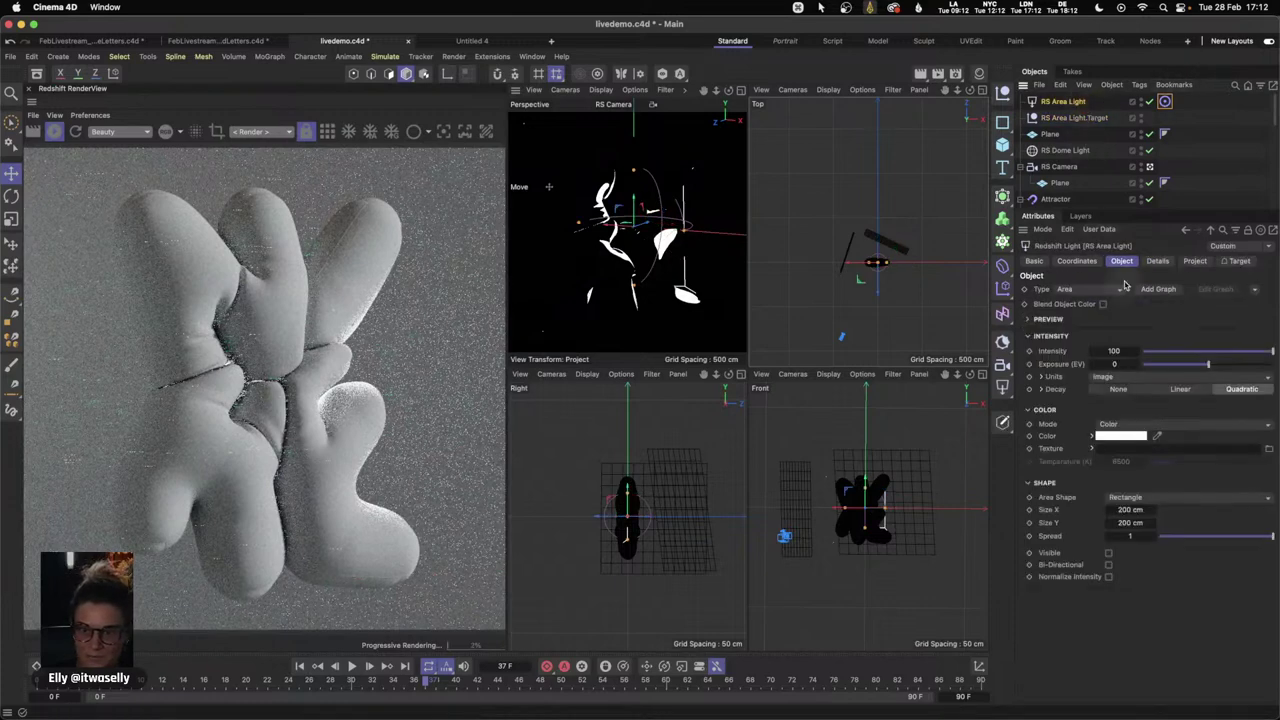
{"action": "left_click", "coordinate": [1118, 352]}
{"action": "type", "text": "10"}
{"action": "left_click", "coordinate": [1128, 509]}
{"action": "type", "text": "100"}
{"action": "key", "text": "Tab"}
{"action": "type", "text": "100"}
{"action": "key", "text": "Return"}
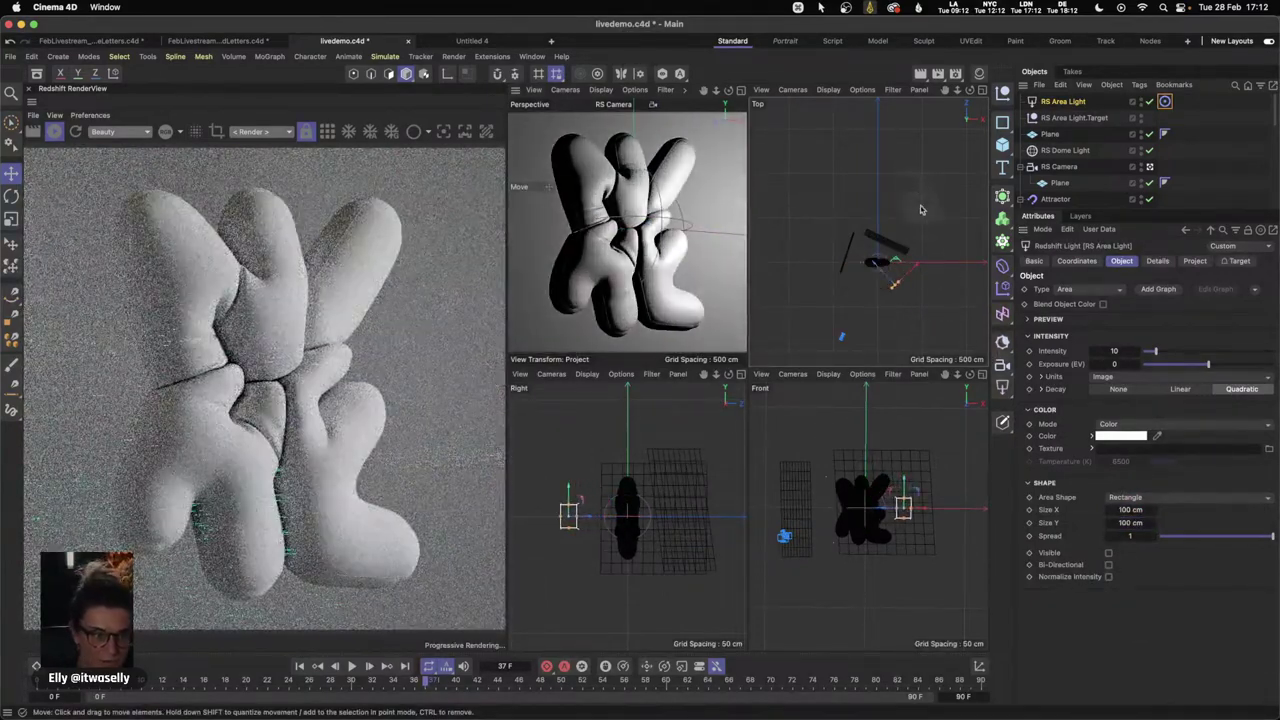
{"action": "left_click_drag", "start_coordinate": [928, 326], "coordinate": [934, 317]}
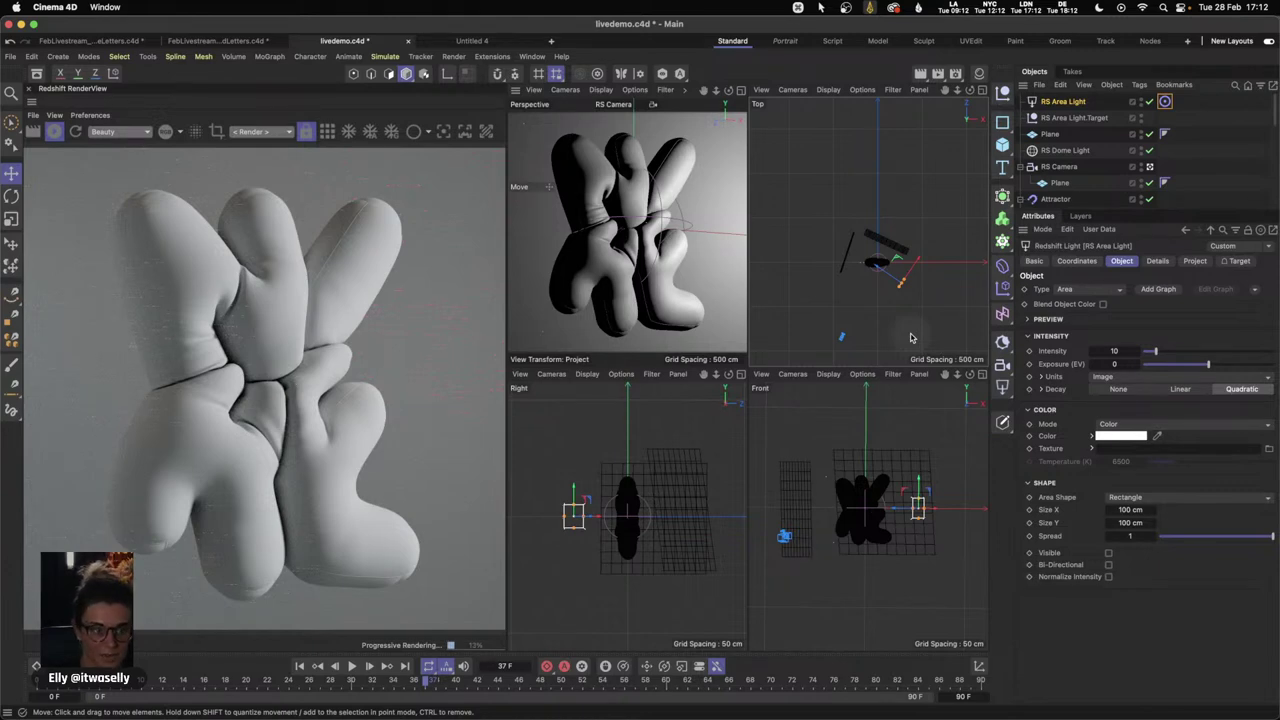
{"action": "mouse_move", "coordinate": [906, 310]}
{"action": "left_mouse_down"}
{"action": "mouse_move", "coordinate": [928, 309]}
{"action": "mouse_move", "coordinate": [929, 321]}
{"action": "left_mouse_up"}
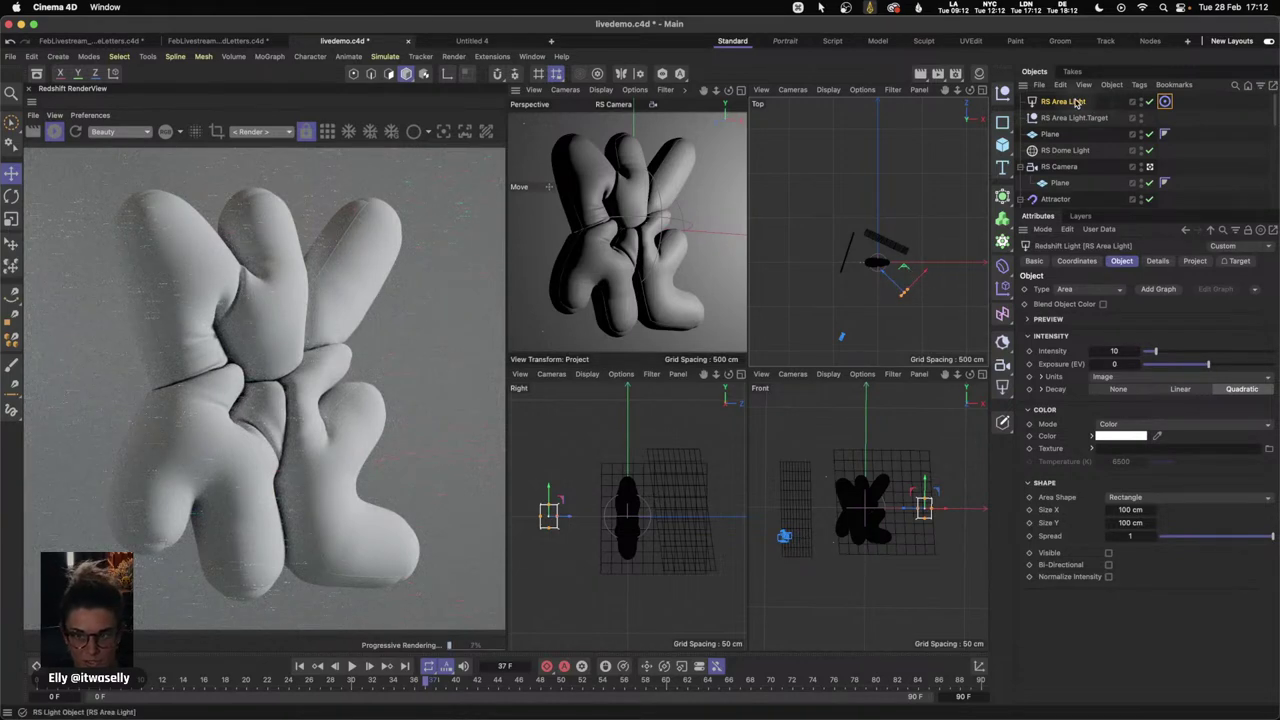
- Duplicate the area light to the letters' left side and isolate the copy by disabling the original area light and the dome light
{"action": "key", "text": "super+c"}
{"action": "key", "text": "super+v"}
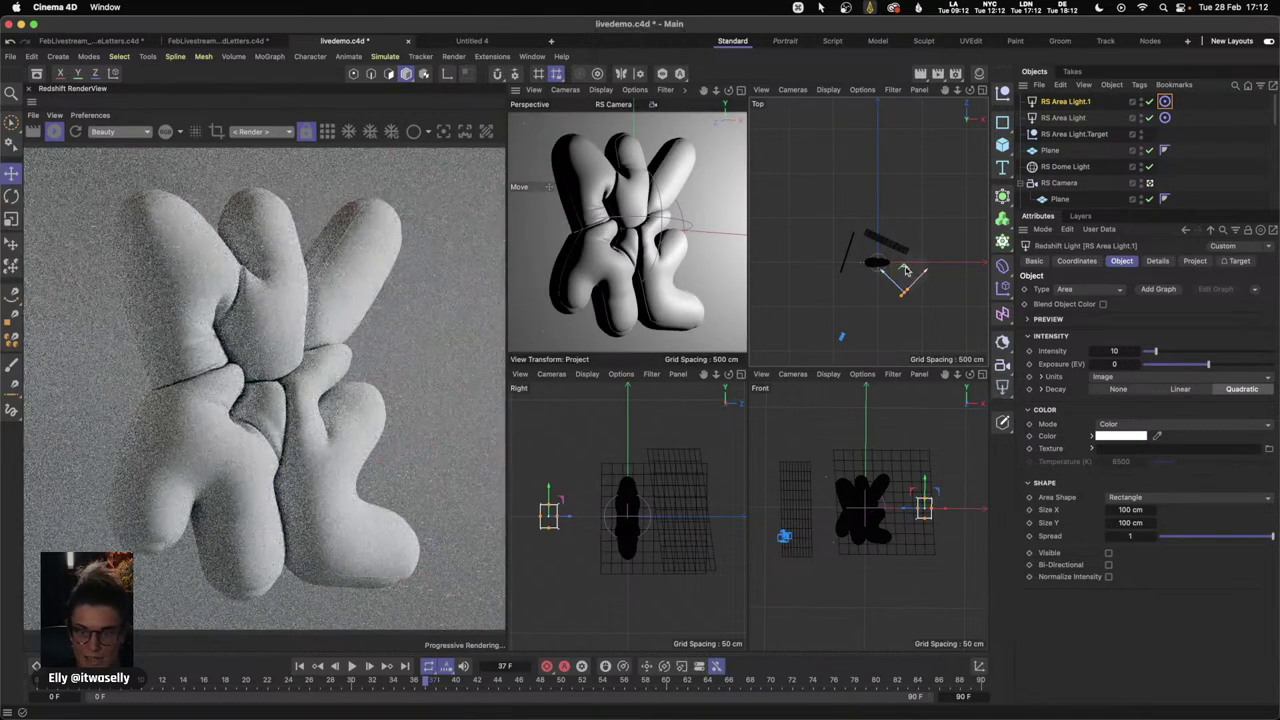
{"action": "left_click_drag", "start_coordinate": [905, 270], "coordinate": [878, 276]}
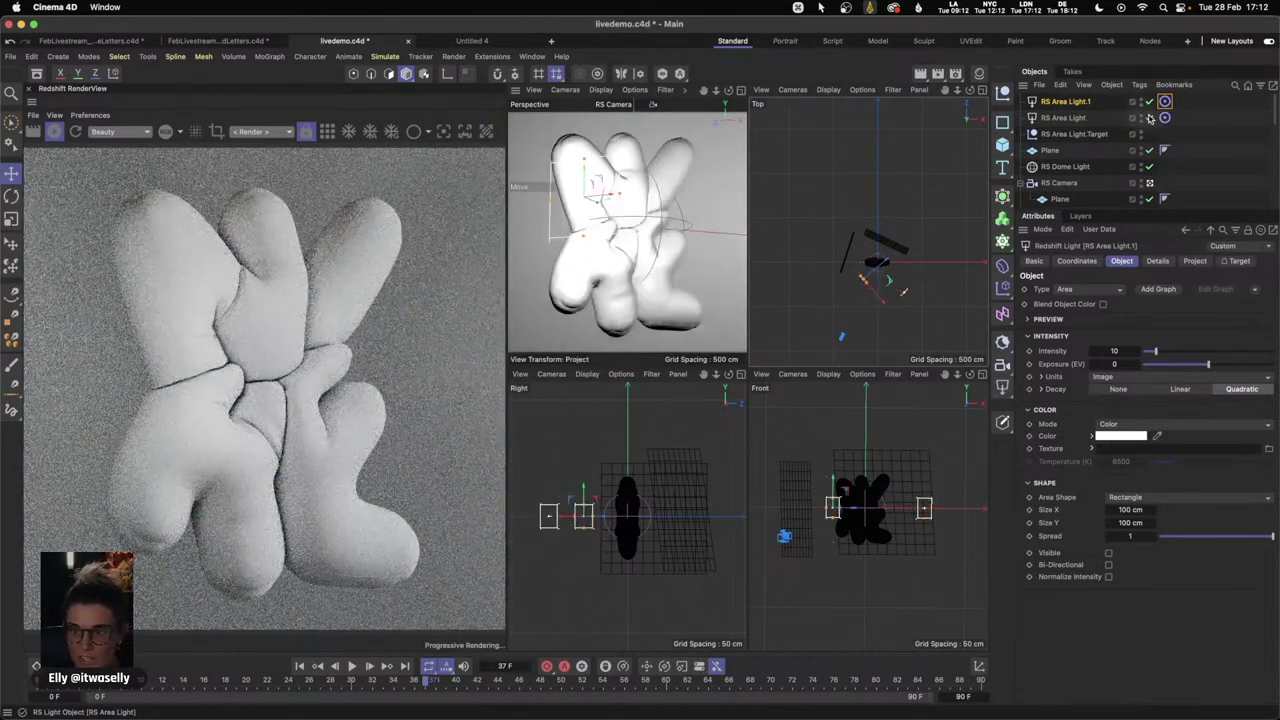
{"action": "left_click", "coordinate": [1149, 117]}
{"action": "left_click", "coordinate": [1149, 166]}
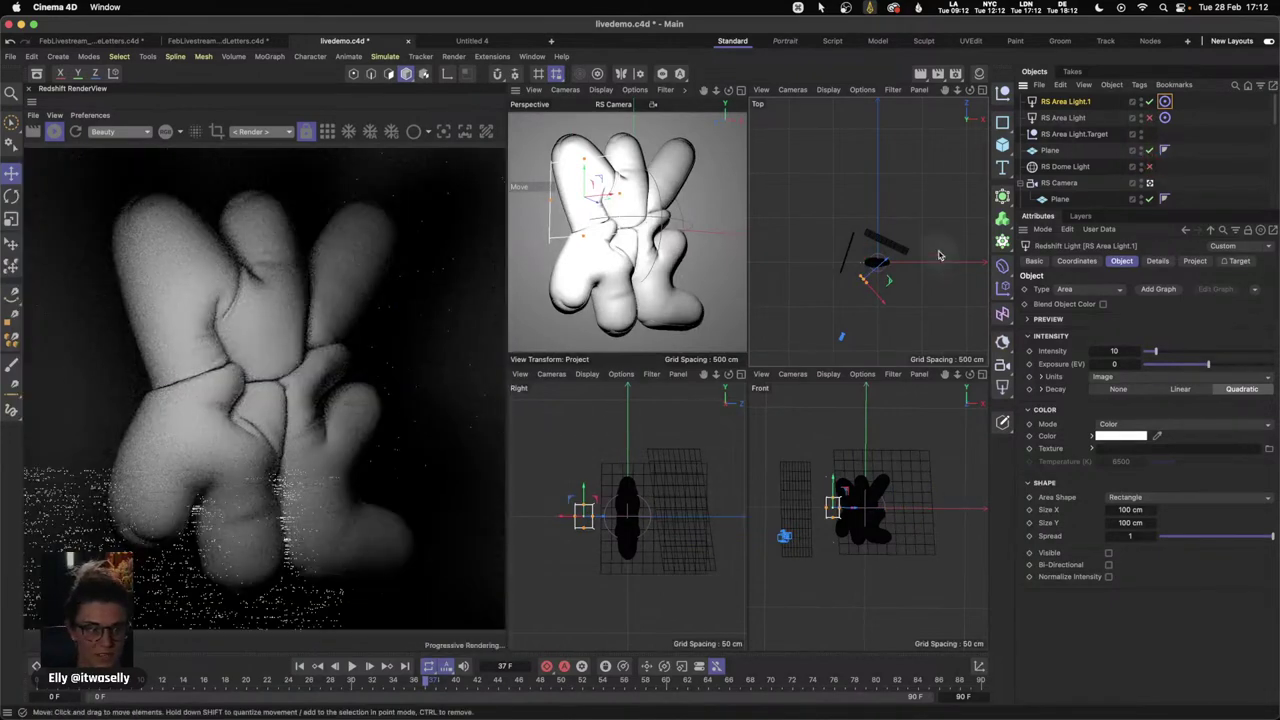
- Reshape the duplicated light into a tall strip about 11 by 419 cm and place it behind the letters' left edge
{"action": "left_click_drag", "start_coordinate": [925, 294], "coordinate": [900, 274]}
{"action": "left_click_drag", "start_coordinate": [651, 512], "coordinate": [649, 517]}
{"action": "left_click", "coordinate": [880, 325]}
{"action": "left_click_drag", "start_coordinate": [880, 325], "coordinate": [886, 322]}
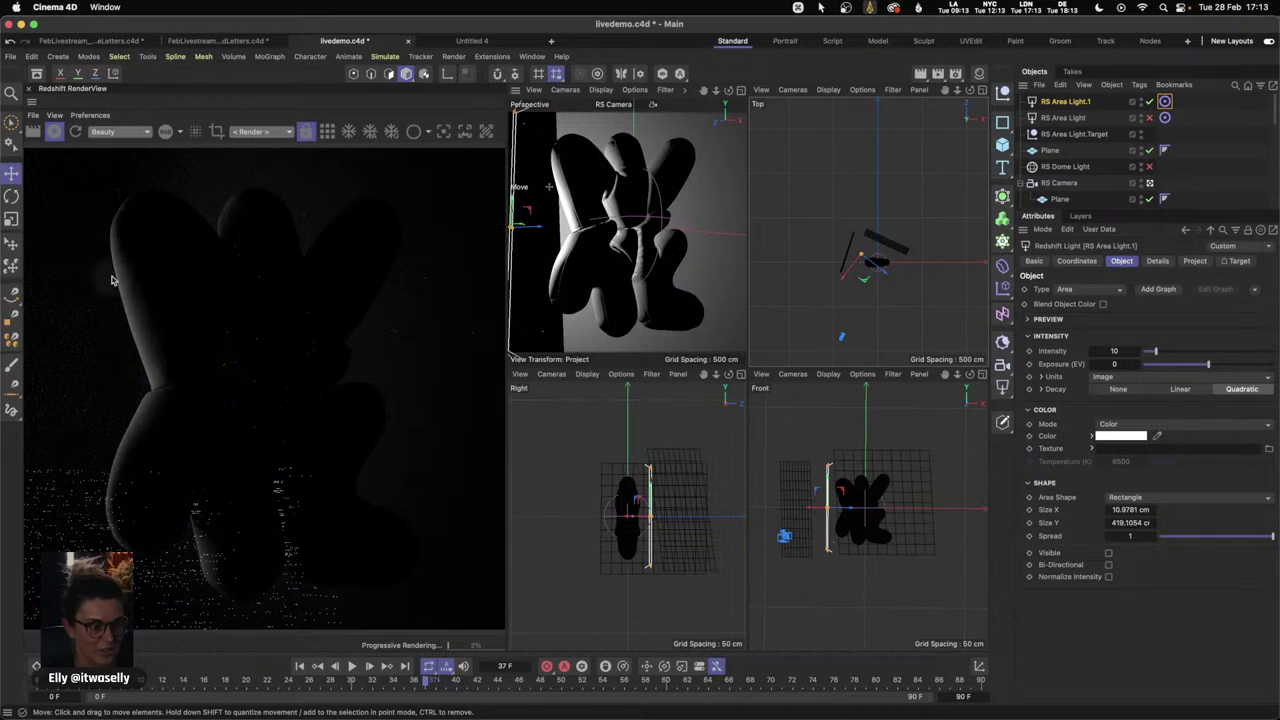
- Set the duplicated strip light's intensity to 8
{"action": "double_click", "coordinate": [1114, 351]}
{"action": "type", "text": "8"}
{"action": "key", "text": "Return"}
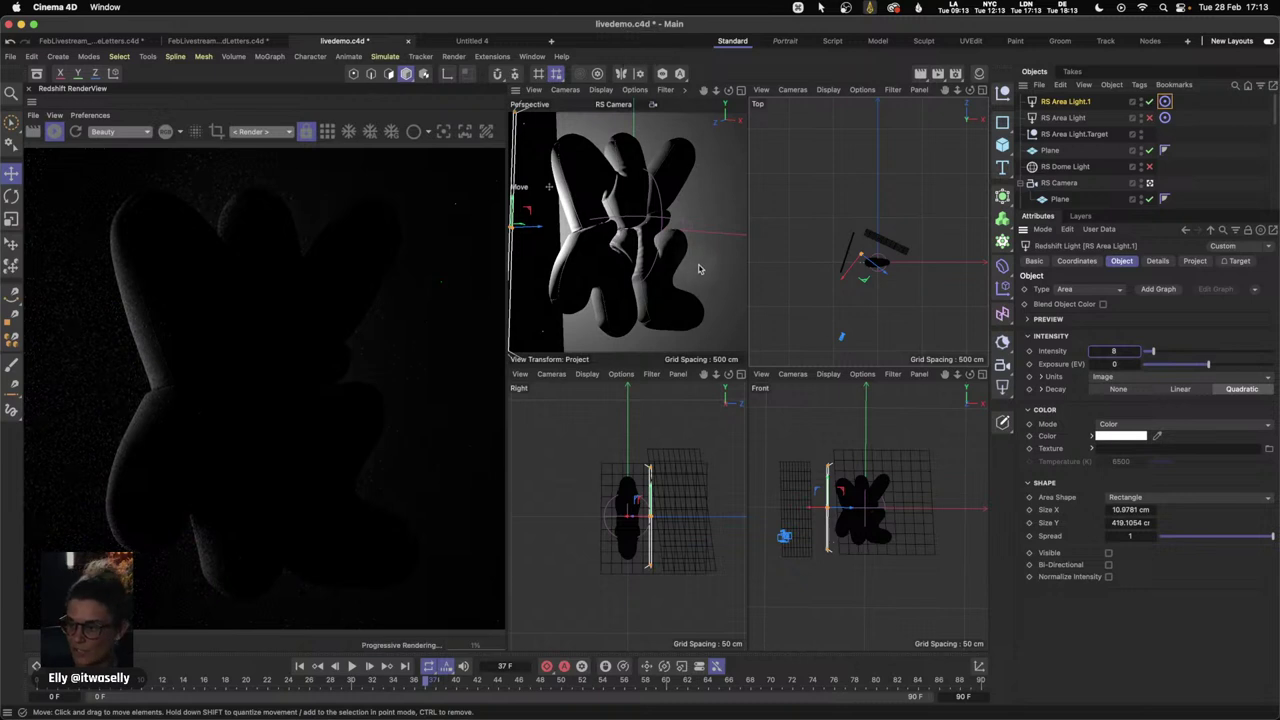
- Tint the strip light pale purple (hue 257°, saturation 37%, value 97%) and re-enable the original area light and dome light
{"action": "left_click", "coordinate": [1120, 435]}
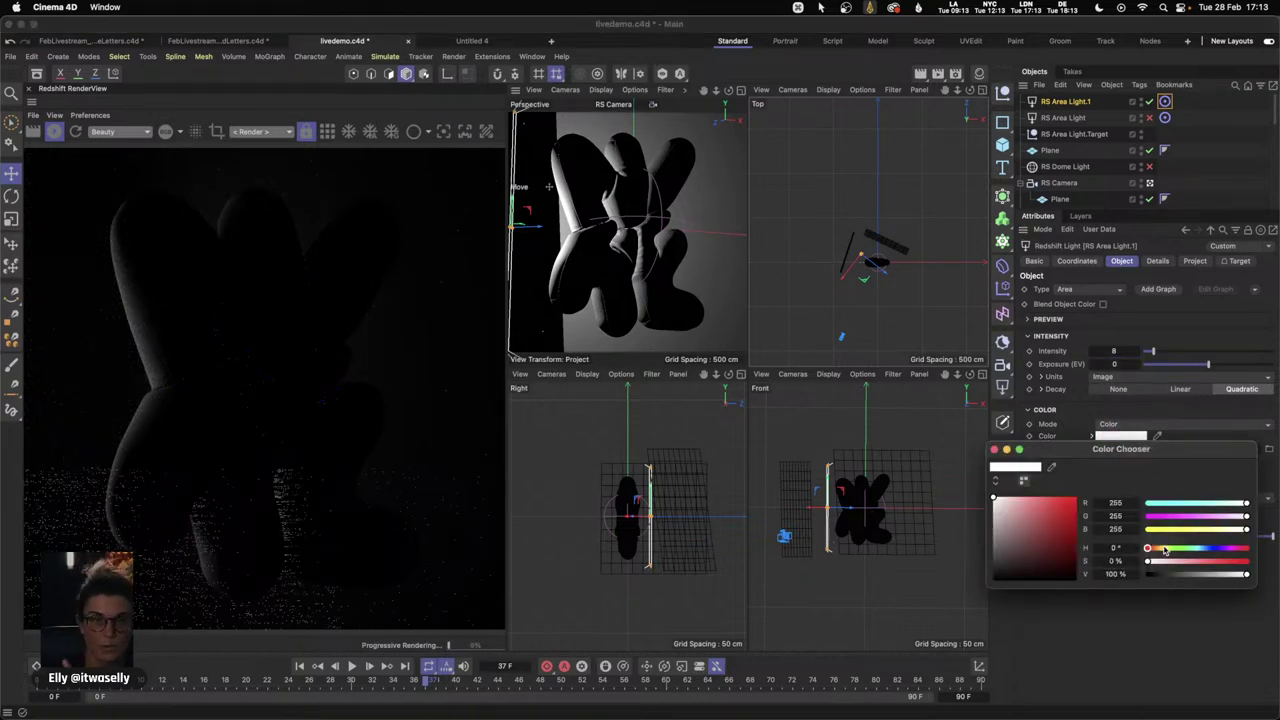
{"action": "left_click_drag", "start_coordinate": [1157, 548], "coordinate": [1184, 563]}
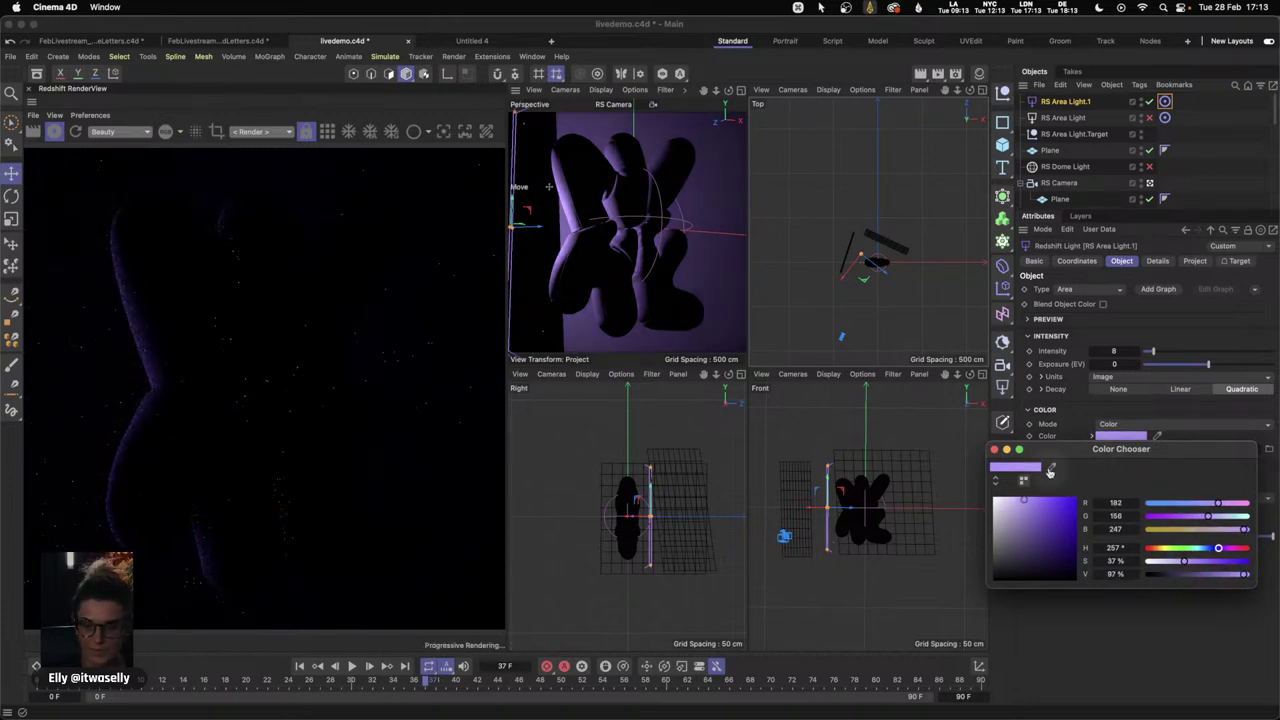
{"action": "left_click", "coordinate": [994, 449]}
{"action": "left_click", "coordinate": [740, 90]}
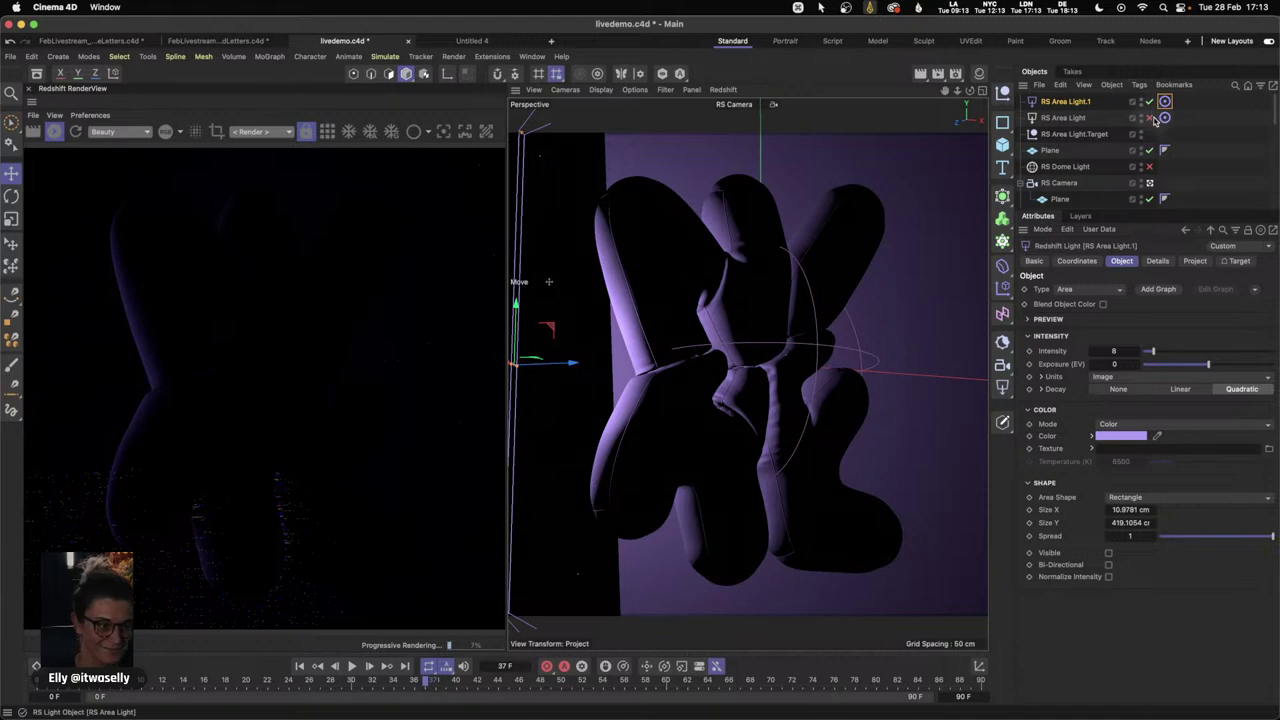
{"action": "left_click", "coordinate": [1150, 167]}
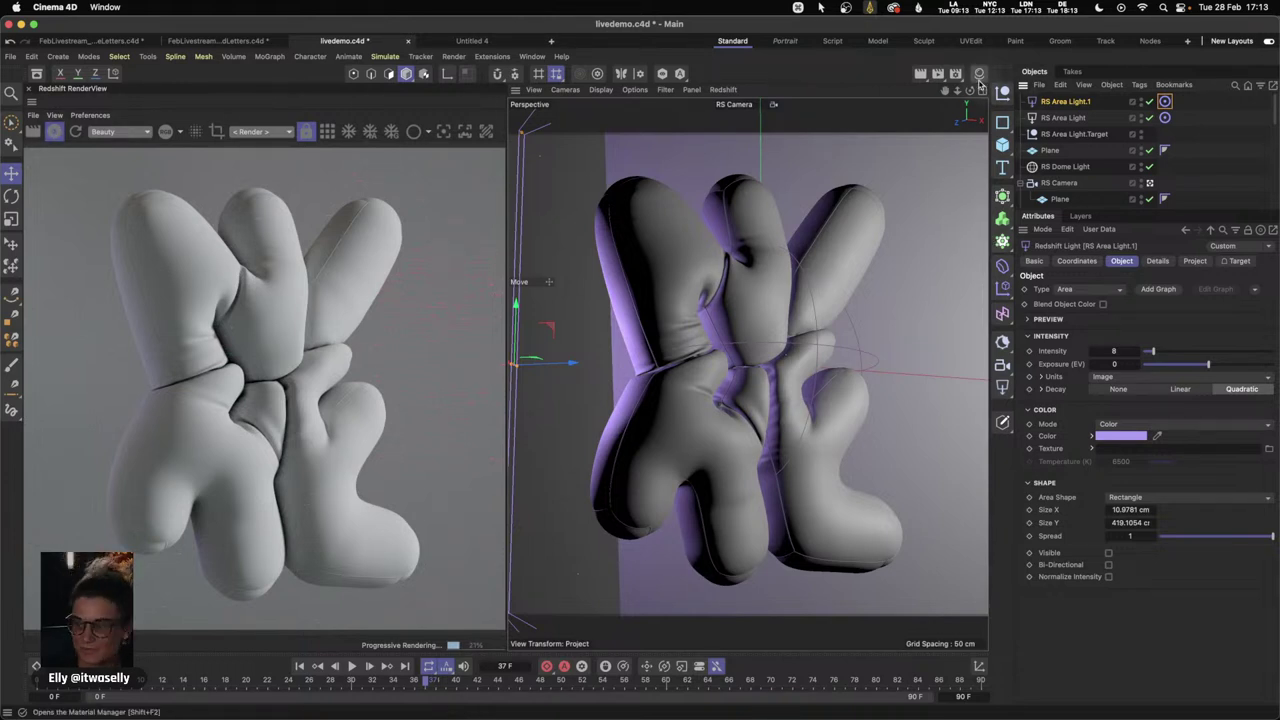
- Create a new Redshift material, delete the old checkerboard material, and save the project
{"action": "left_click", "coordinate": [979, 73]}
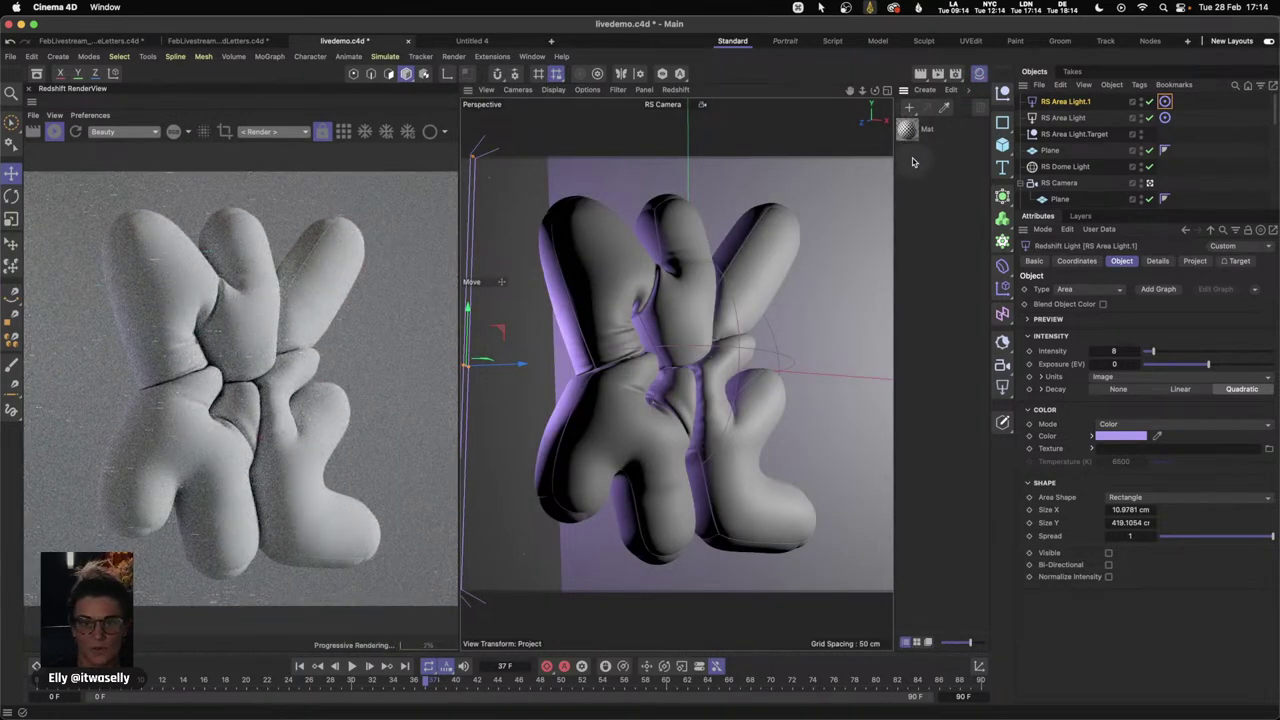
{"action": "double_click", "coordinate": [913, 160]}
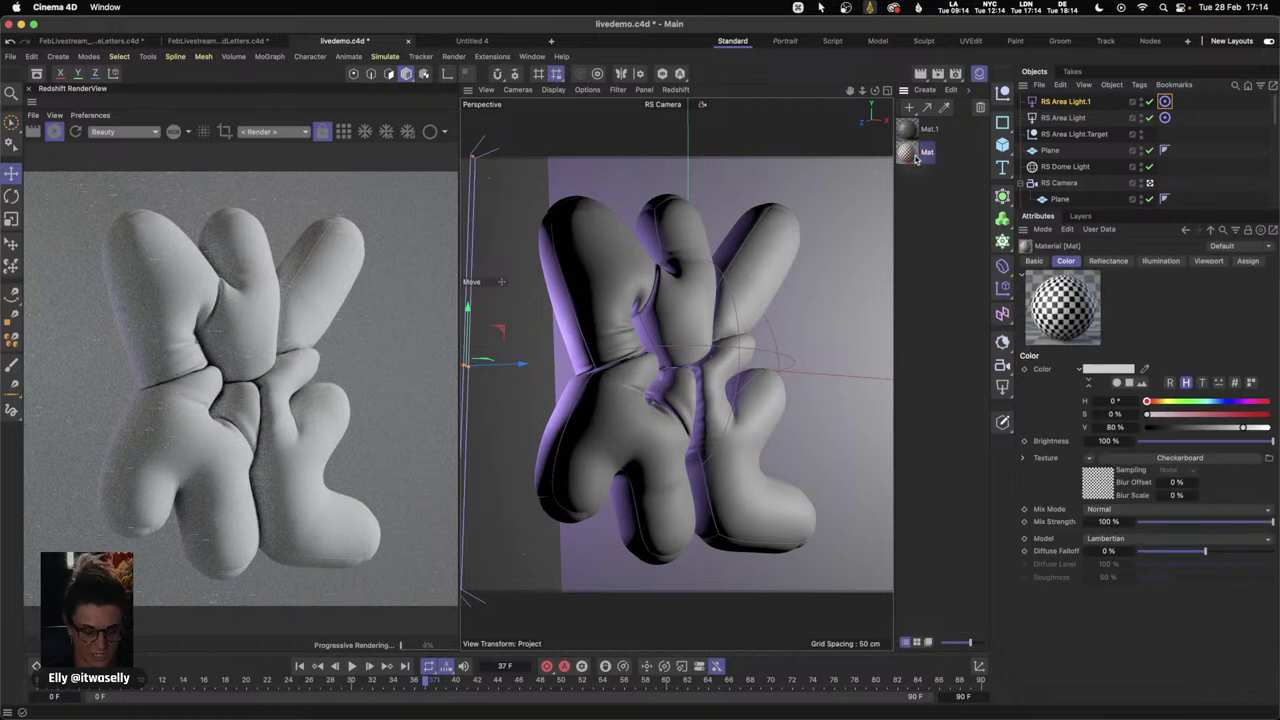
{"action": "key", "text": "Delete"}
{"action": "left_click", "coordinate": [930, 130]}
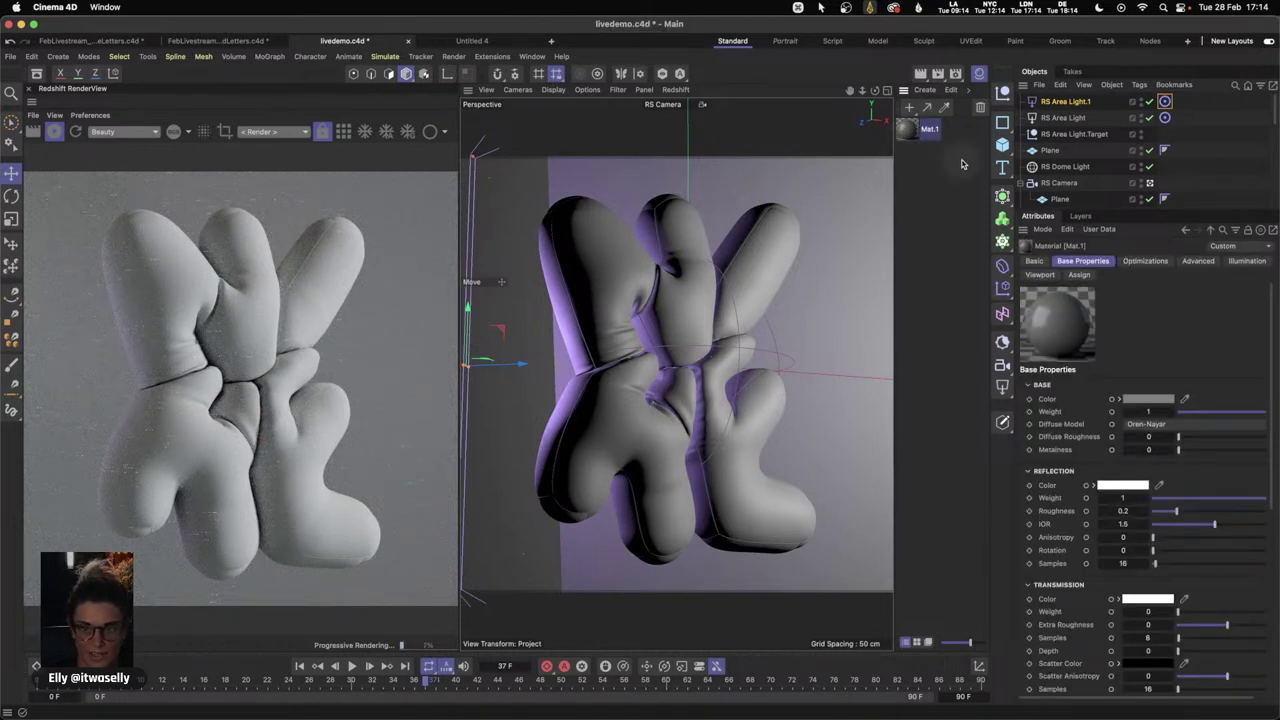
{"action": "key", "text": "super+s"}
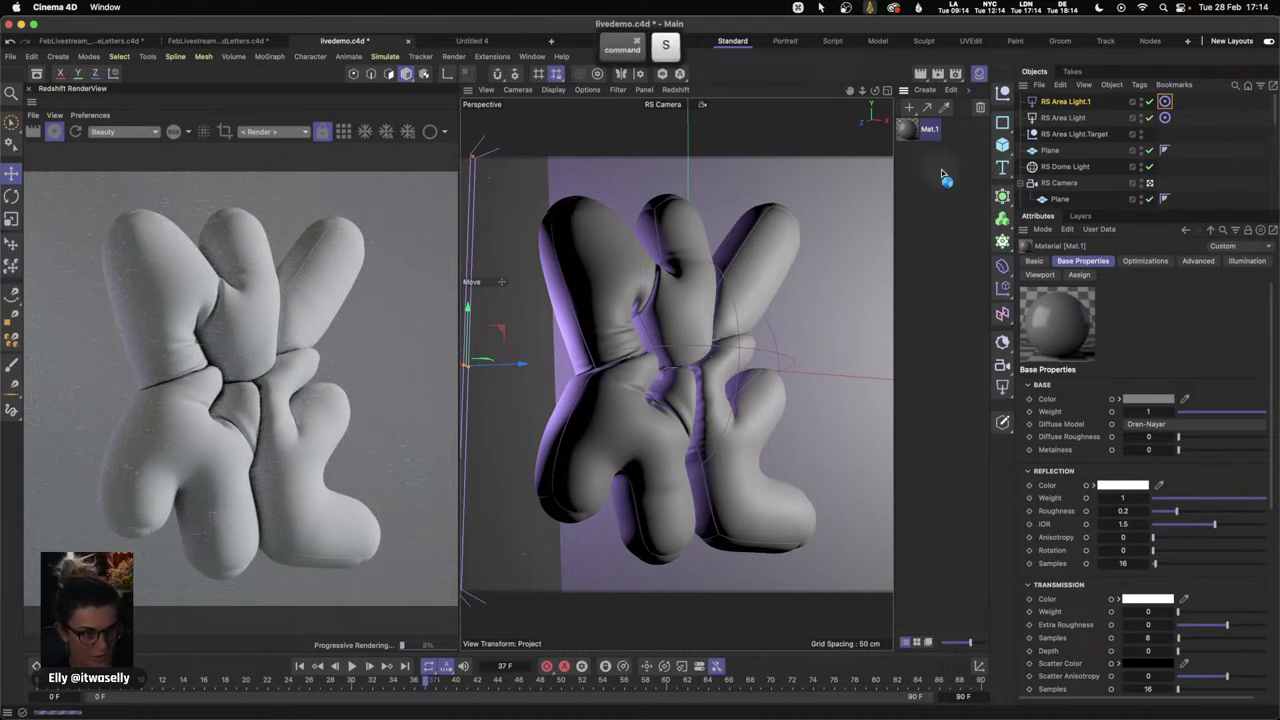
- Apply the new material to the letter N's mesh
{"action": "scroll", "coordinate": [1275, 124], "scroll_direction": "down", "scroll_amount": 5}
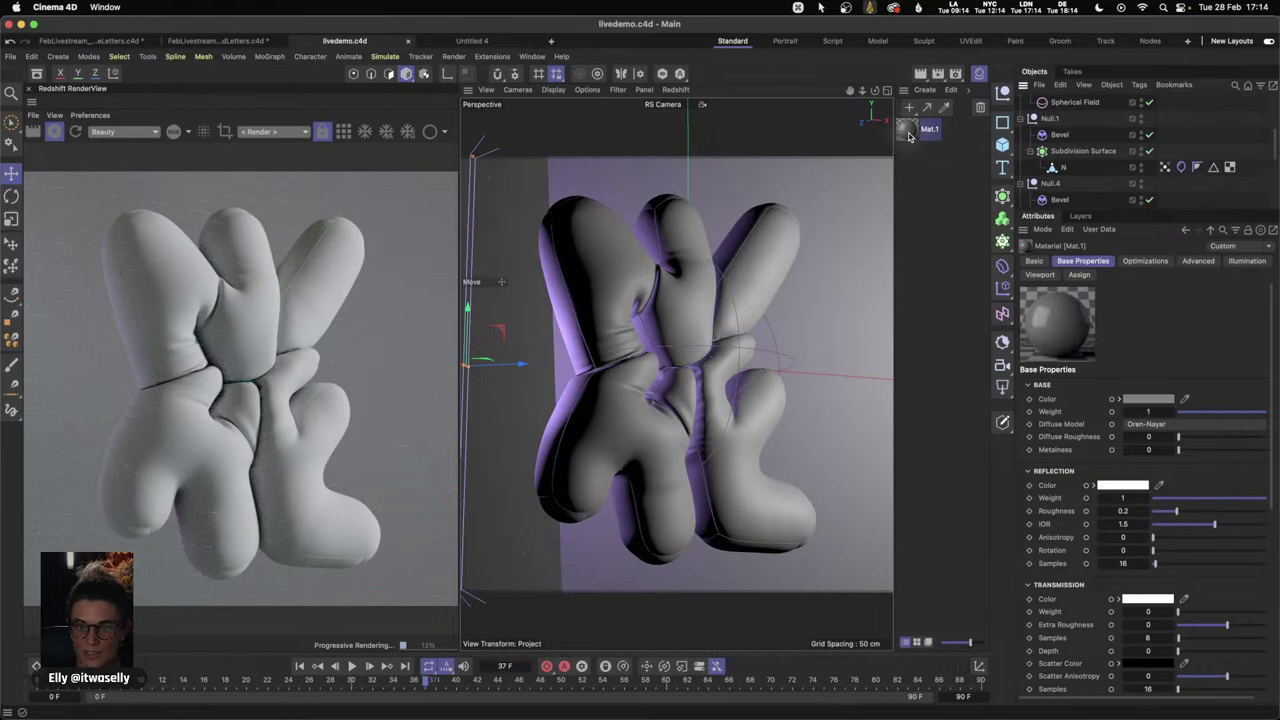
{"action": "left_click_drag", "start_coordinate": [910, 135], "coordinate": [1071, 172]}
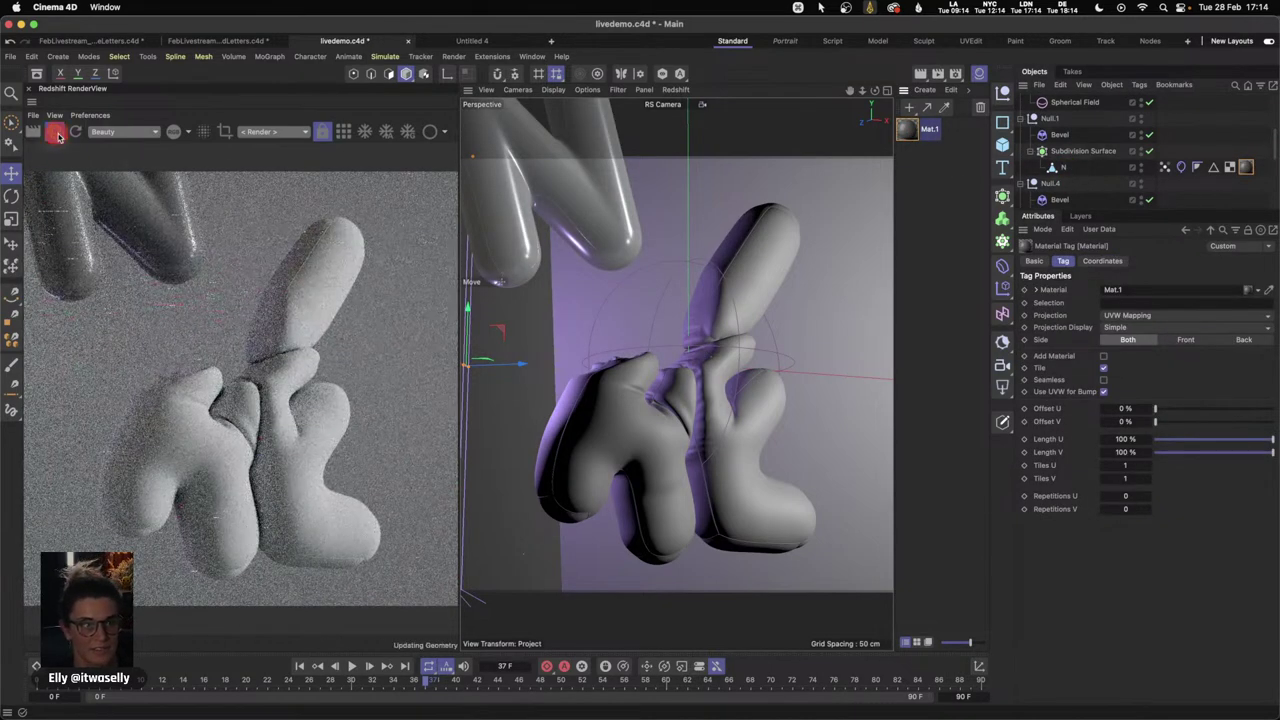
- Replay the letter simulation to frame 38 with all Bevel and Subdivision Surface objects temporarily disabled, and restart the render preview
{"action": "left_click_drag", "start_coordinate": [1184, 209], "coordinate": [1160, 436]}
{"action": "left_click_drag", "start_coordinate": [1149, 186], "coordinate": [1150, 396]}
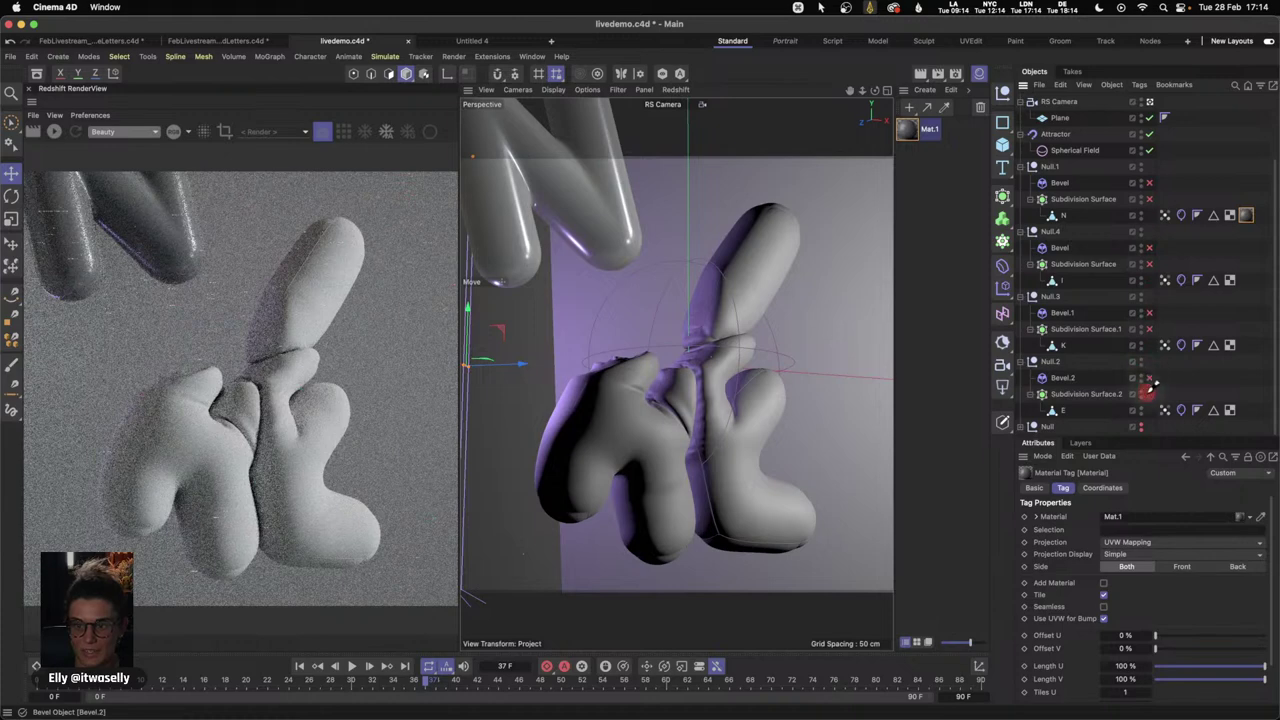
{"action": "left_click", "coordinate": [352, 666]}
{"action": "left_click", "coordinate": [352, 666]}
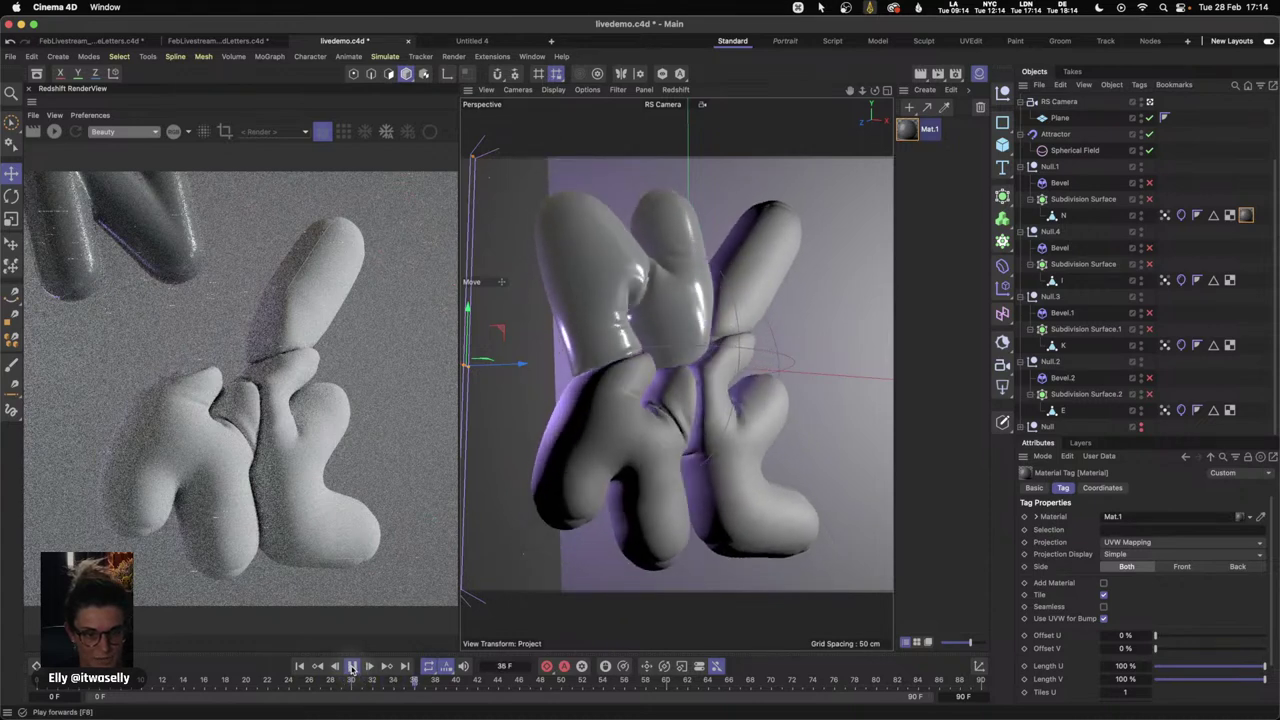
{"action": "left_click", "coordinate": [352, 666]}
{"action": "left_click", "coordinate": [1149, 184]}
{"action": "left_click_drag", "start_coordinate": [1150, 196], "coordinate": [1151, 398]}
{"action": "left_click", "coordinate": [54, 131]}
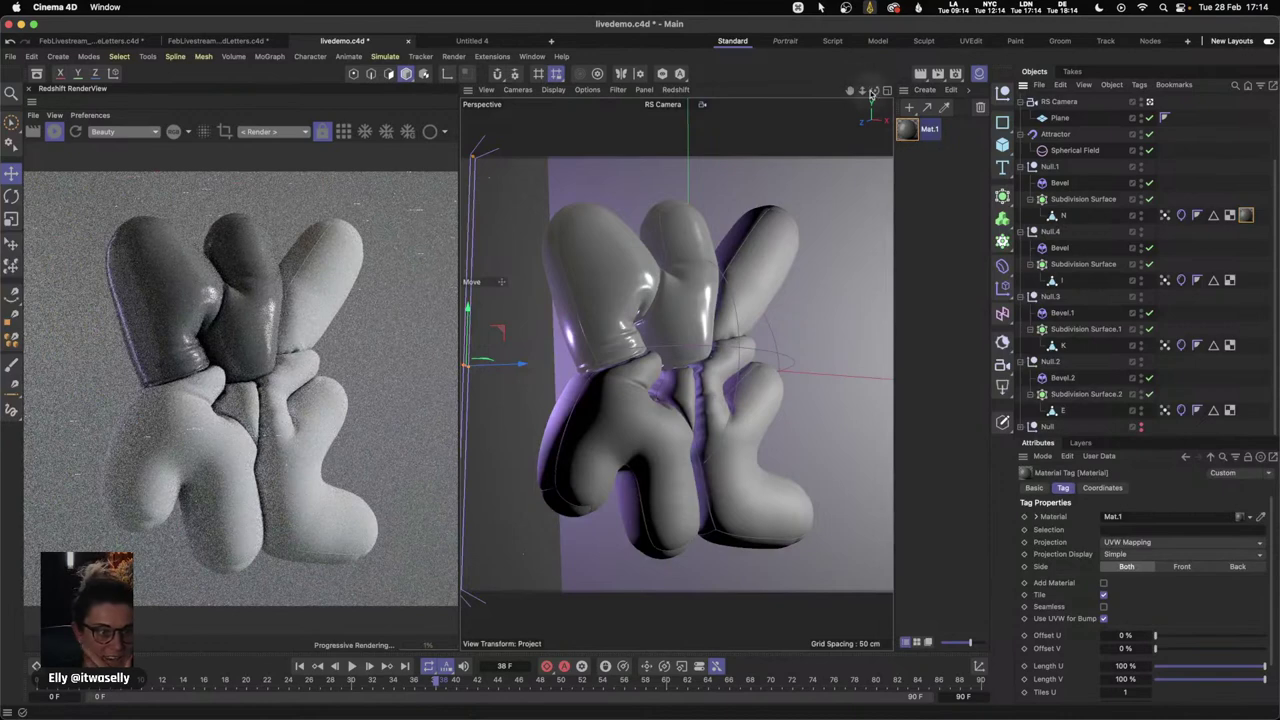
- Open the new material in the Node Editor and dock the editor beneath the perspective view with its nodes in frame
{"action": "double_click", "coordinate": [908, 133]}
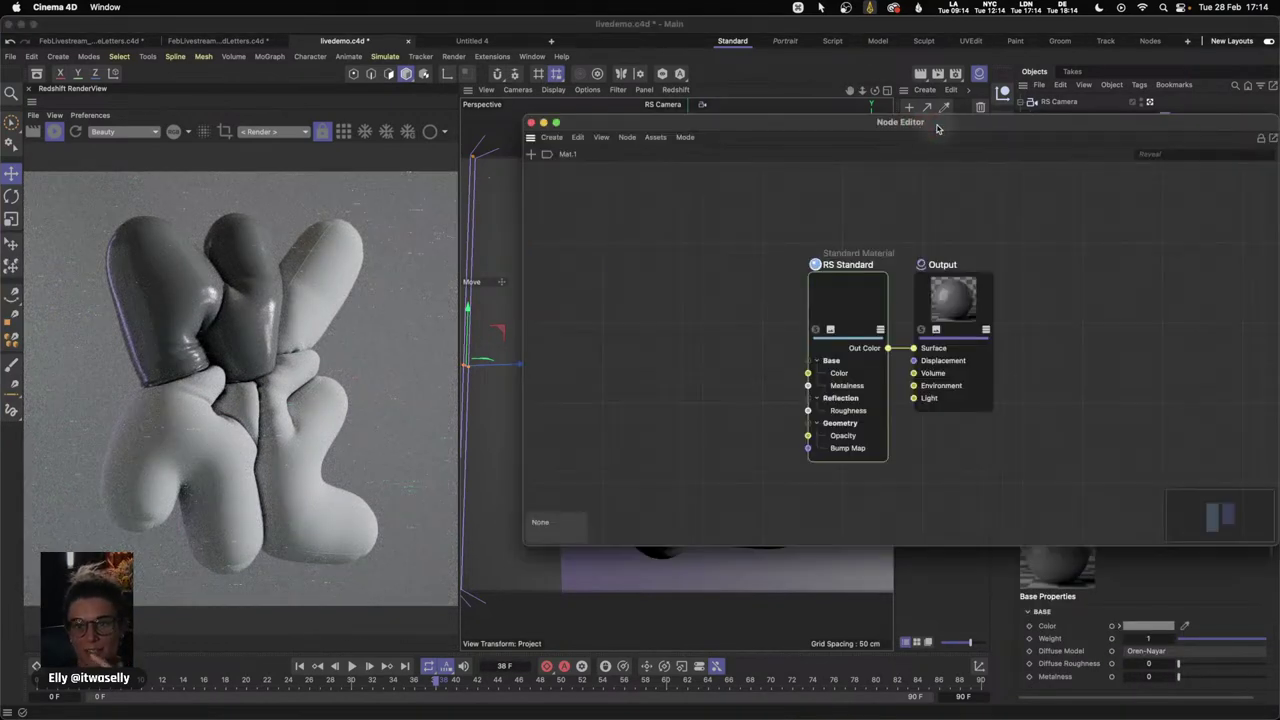
{"action": "left_click_drag", "start_coordinate": [936, 128], "coordinate": [846, 133]}
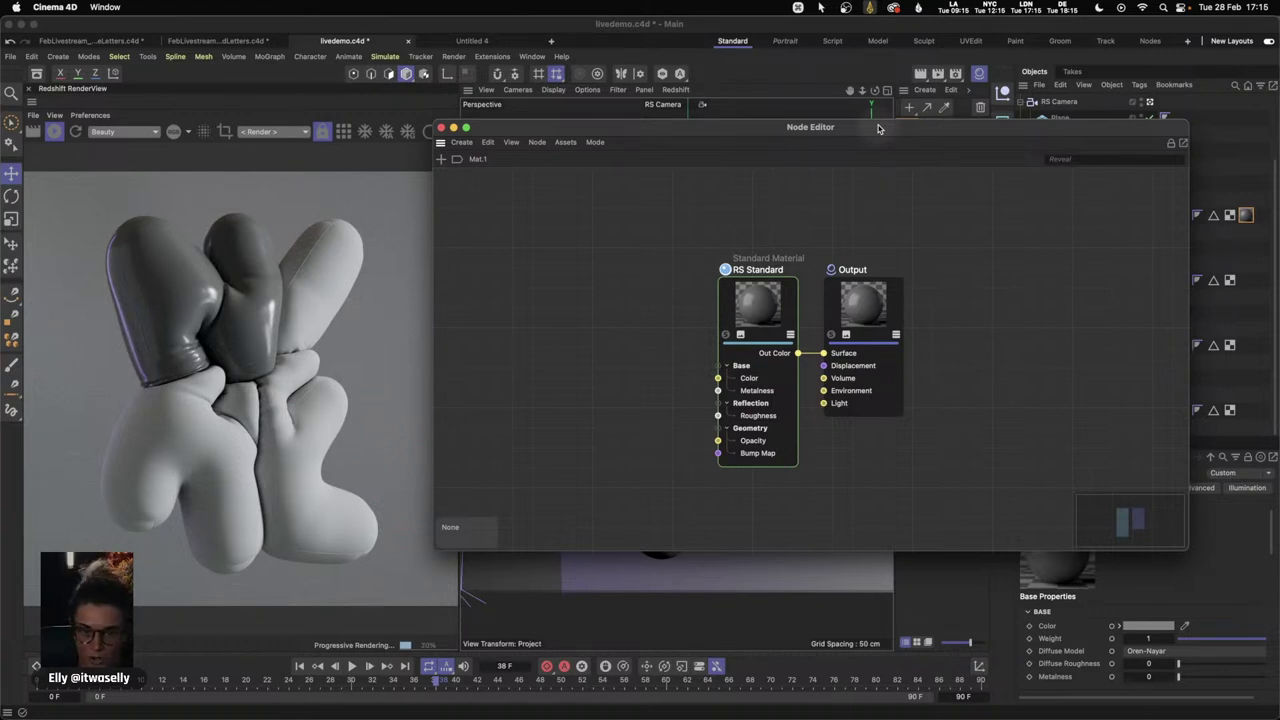
{"action": "left_click", "coordinate": [38, 76]}
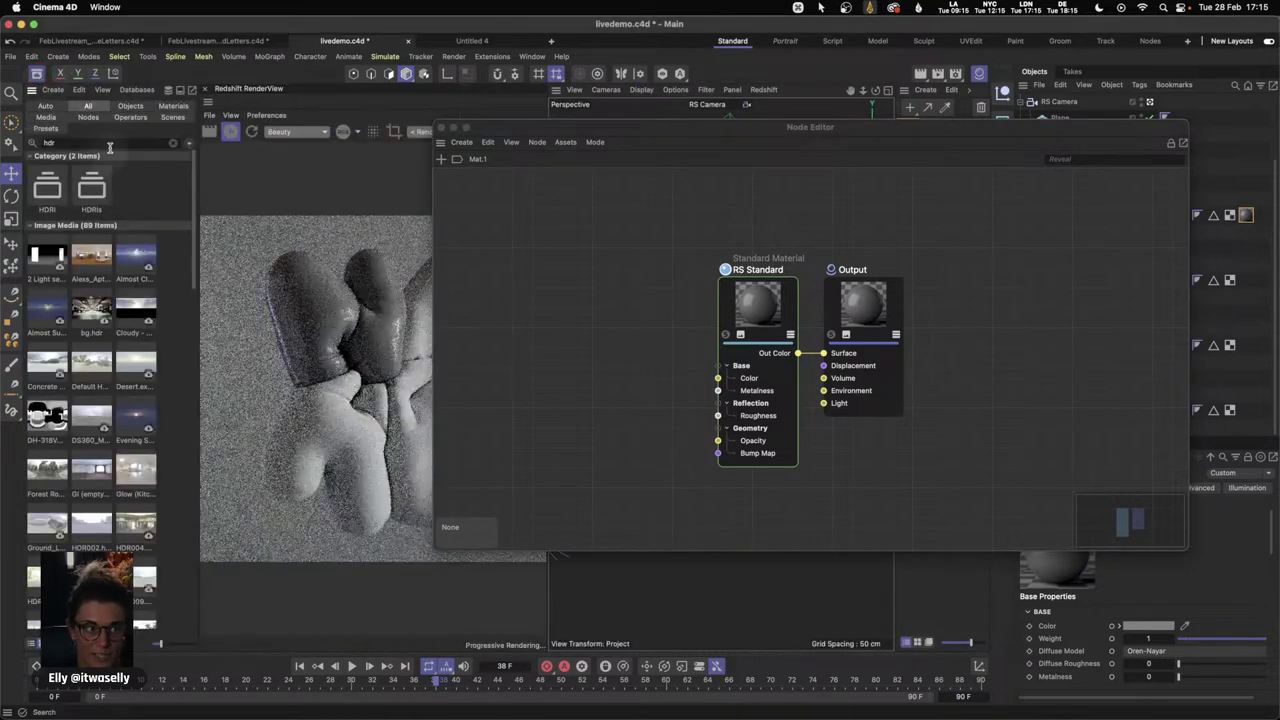
{"action": "left_click", "coordinate": [38, 75]}
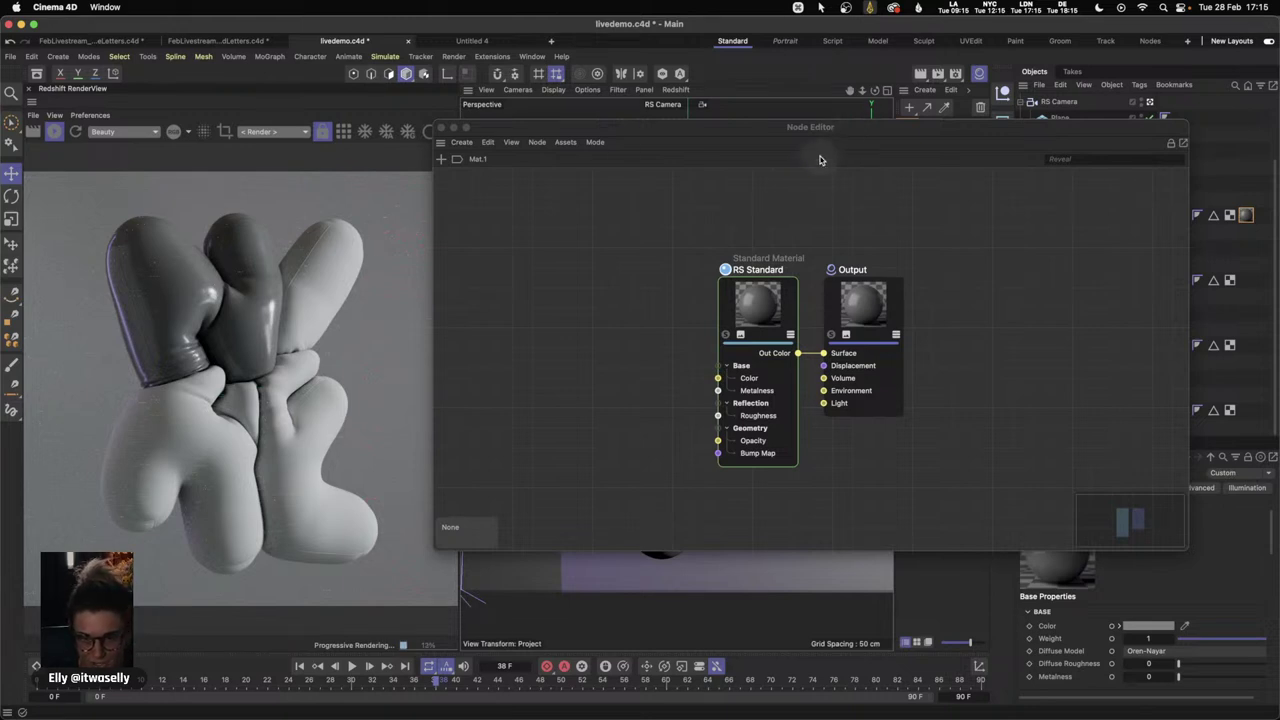
{"action": "left_click_drag", "start_coordinate": [838, 306], "coordinate": [876, 286]}
{"action": "left_click_drag", "start_coordinate": [773, 309], "coordinate": [795, 262]}
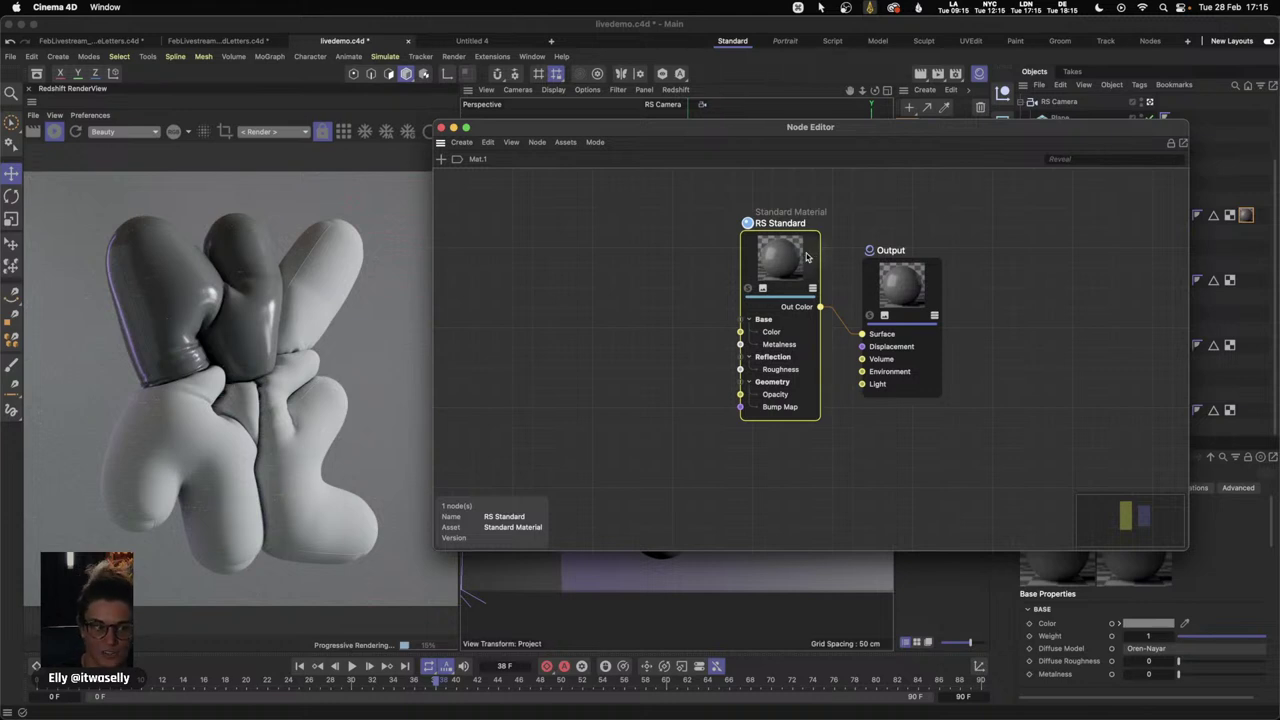
{"action": "left_click_drag", "start_coordinate": [444, 147], "coordinate": [597, 597]}
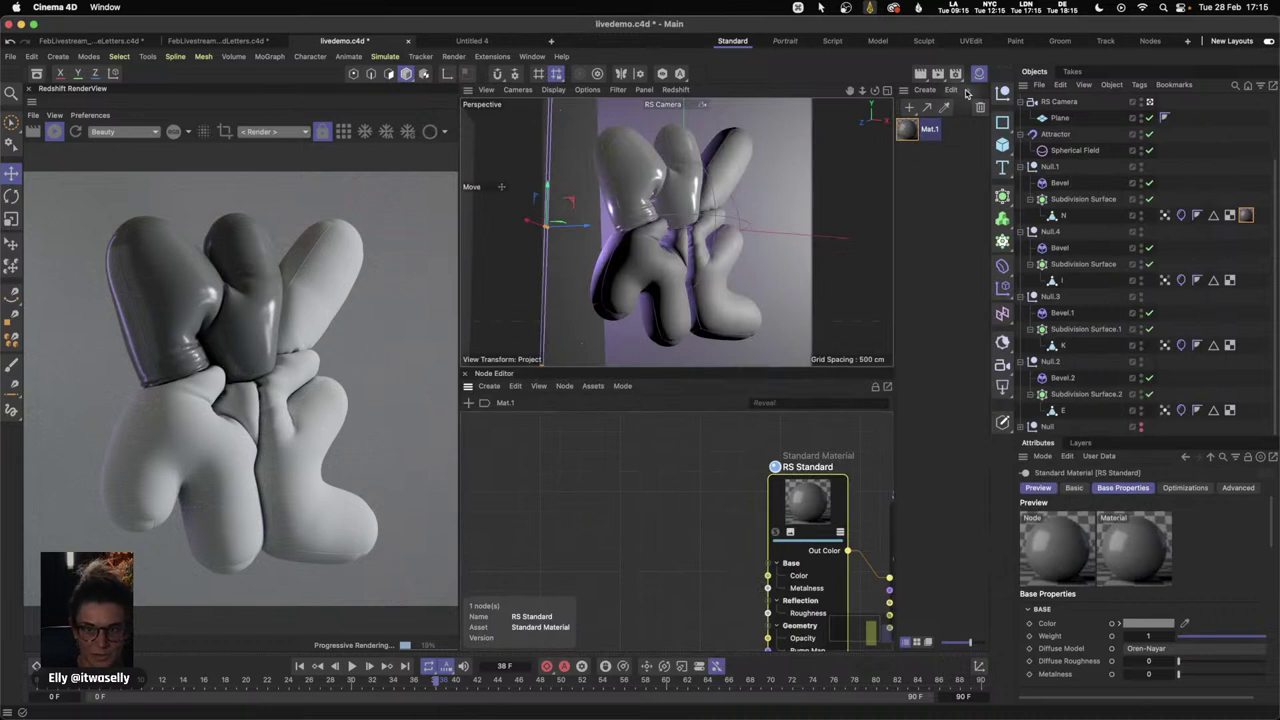
{"action": "double_click", "coordinate": [684, 470]}
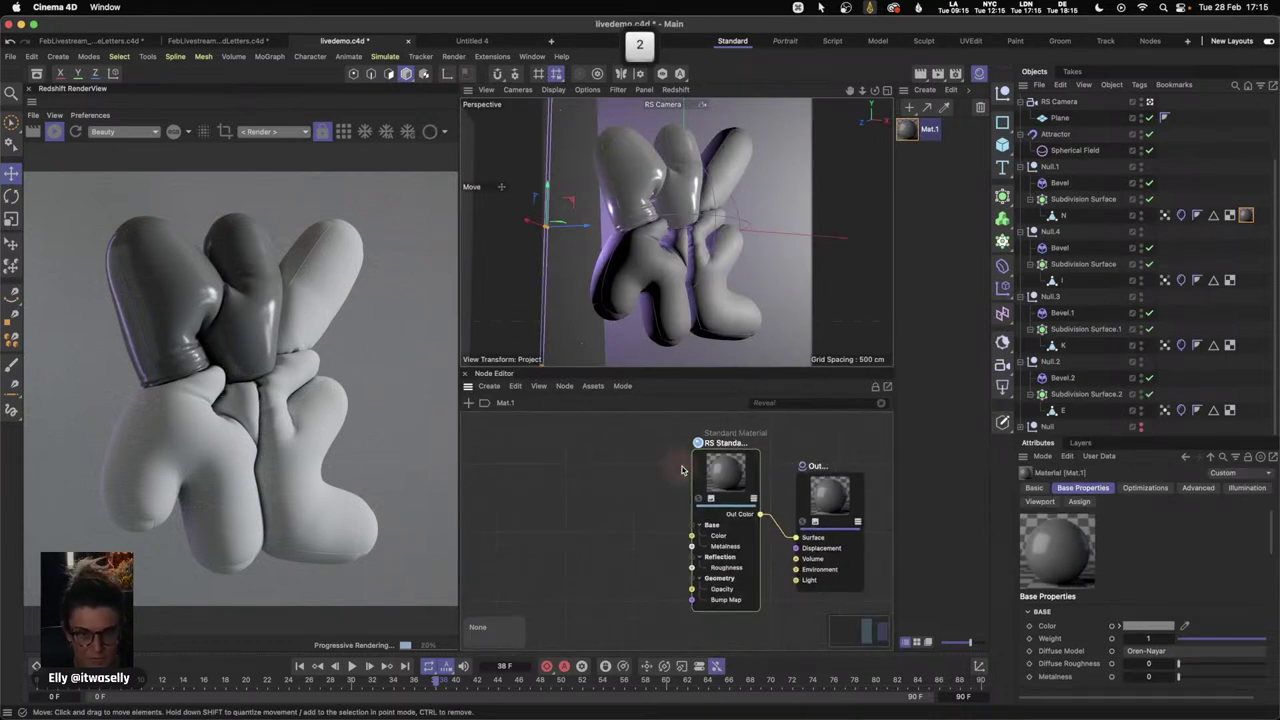
- Add a Tiles node beside the RS Standard node and solo it to preview the pattern on the letter N
{"action": "double_click", "coordinate": [522, 477]}
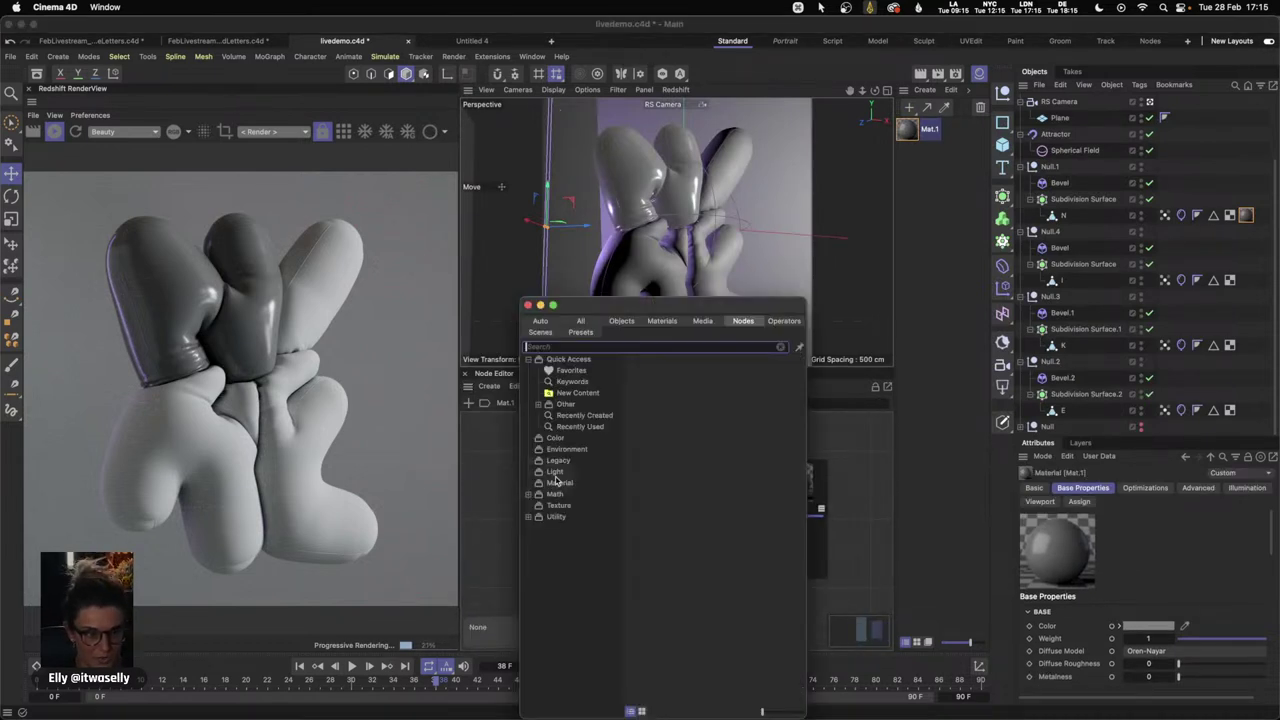
{"action": "type", "text": "t"}
{"action": "key", "text": "BackSpace"}
{"action": "type", "text": "tl"}
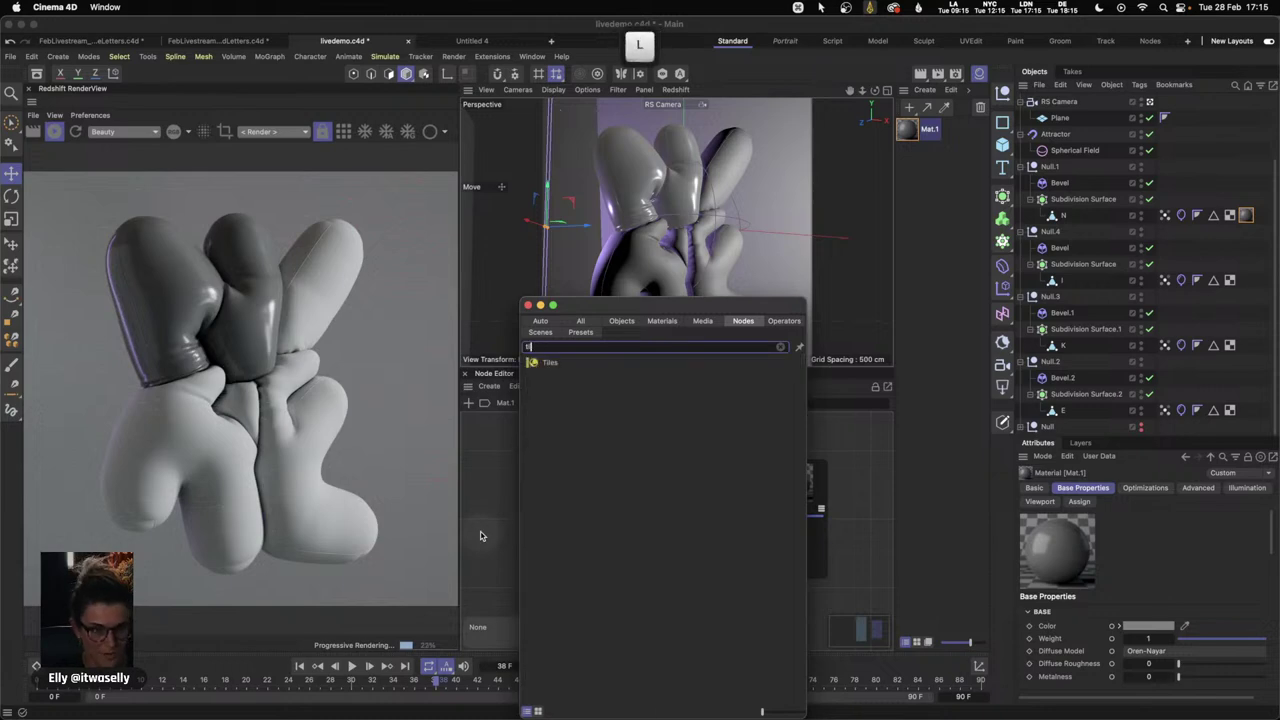
{"action": "type", "text": "e"}
{"action": "double_click", "coordinate": [550, 362]}
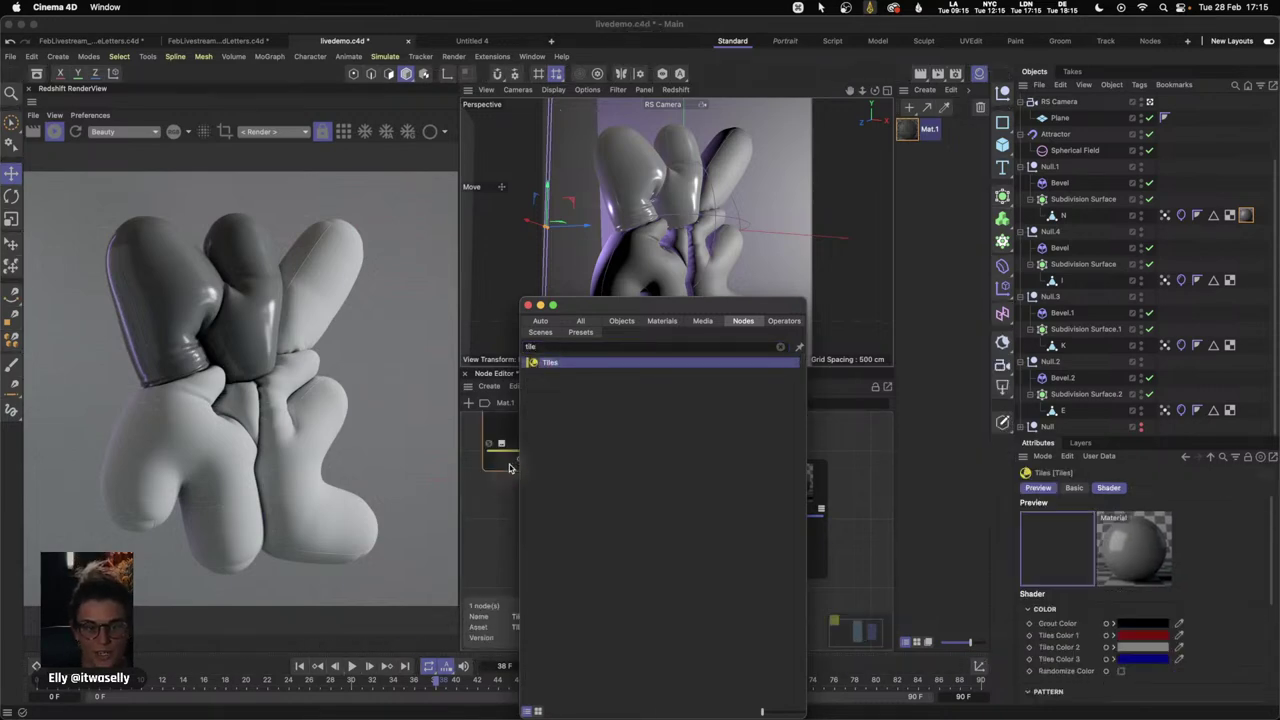
{"action": "left_click_drag", "start_coordinate": [514, 443], "coordinate": [558, 464]}
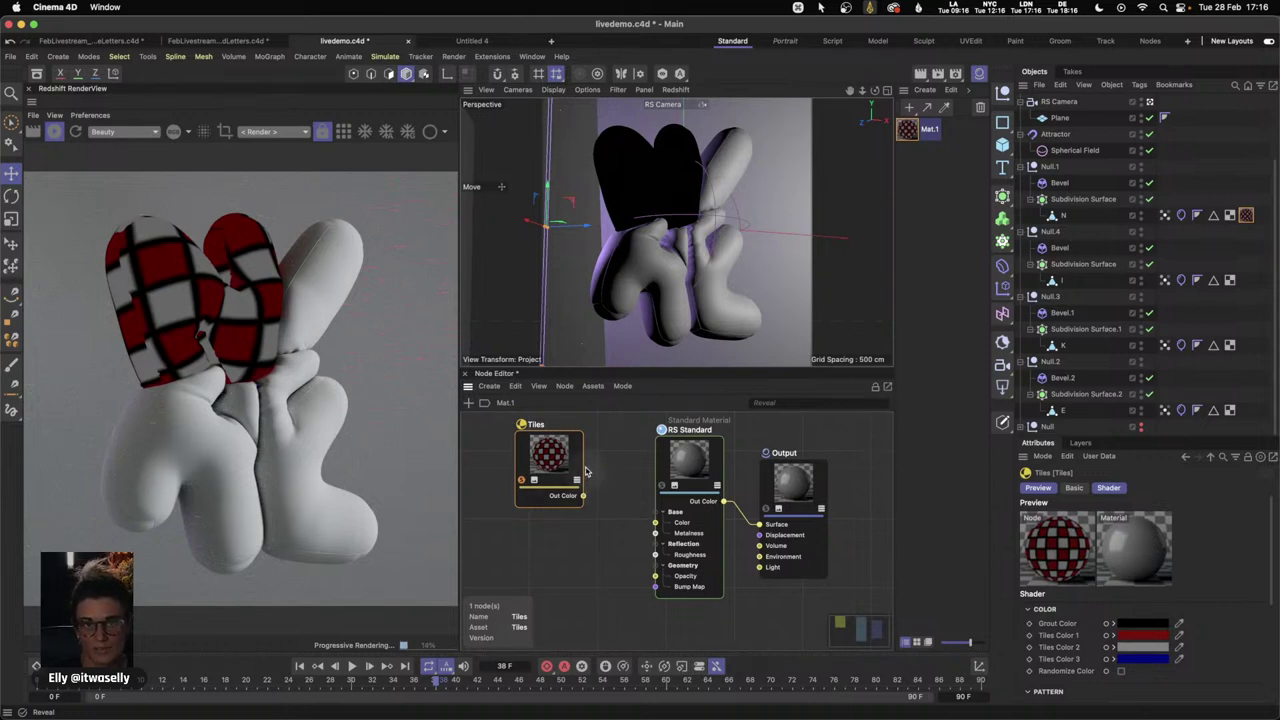
{"action": "left_click_drag", "start_coordinate": [556, 462], "coordinate": [542, 470]}
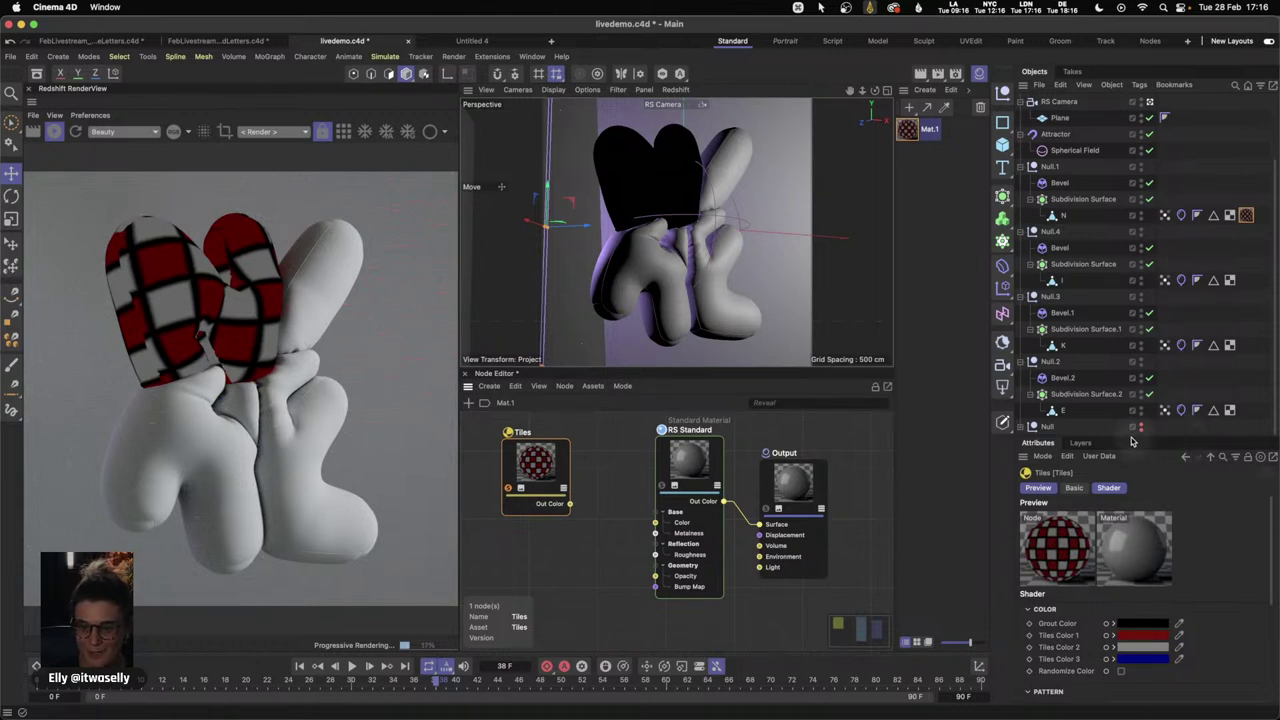
- Set all three tile colors of the Tiles node to near-white, RGB 255, 248, 248
{"action": "scroll", "coordinate": [1135, 542], "scroll_direction": "down", "scroll_amount": 3}
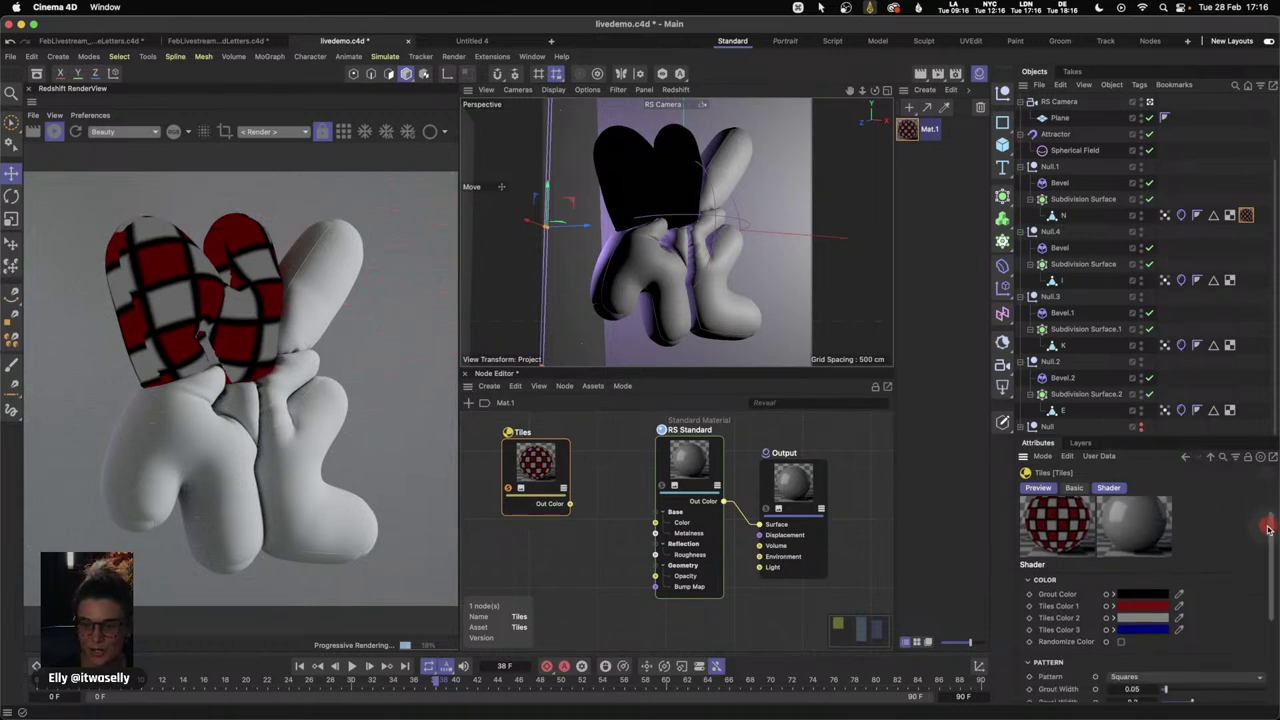
{"action": "left_click", "coordinate": [1138, 548]}
{"action": "left_click", "coordinate": [1012, 572]}
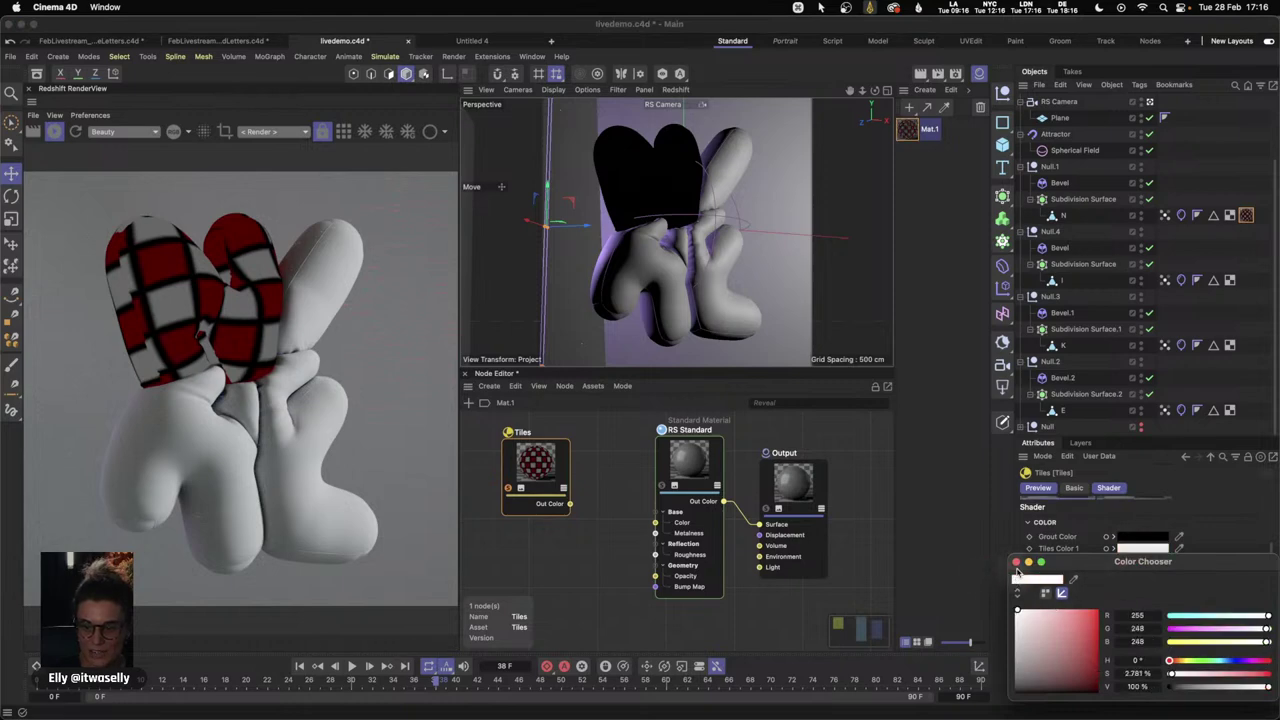
{"action": "left_click_drag", "start_coordinate": [1146, 552], "coordinate": [1146, 572]}
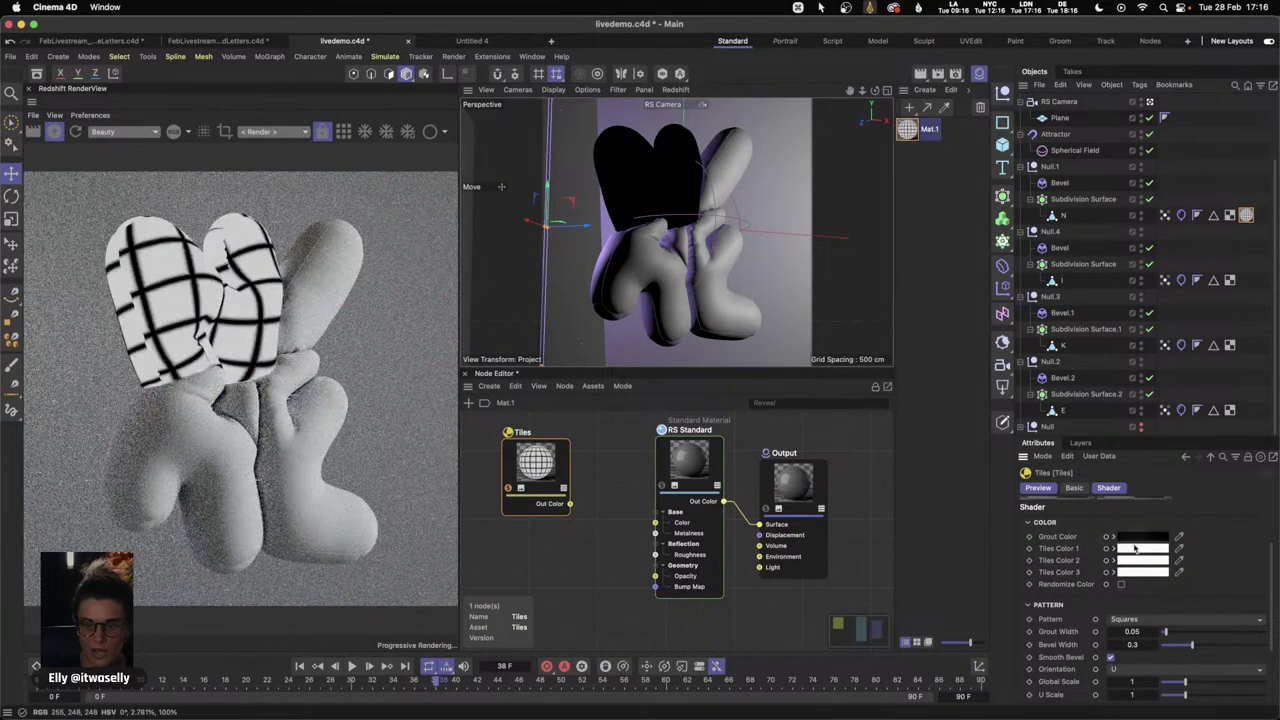
- Change the Tiles pattern to Weave and set its global scale to 0.05
{"action": "left_click_drag", "start_coordinate": [1272, 556], "coordinate": [1272, 585]}
{"action": "left_click", "coordinate": [1155, 557]}
{"action": "left_click", "coordinate": [1157, 549]}
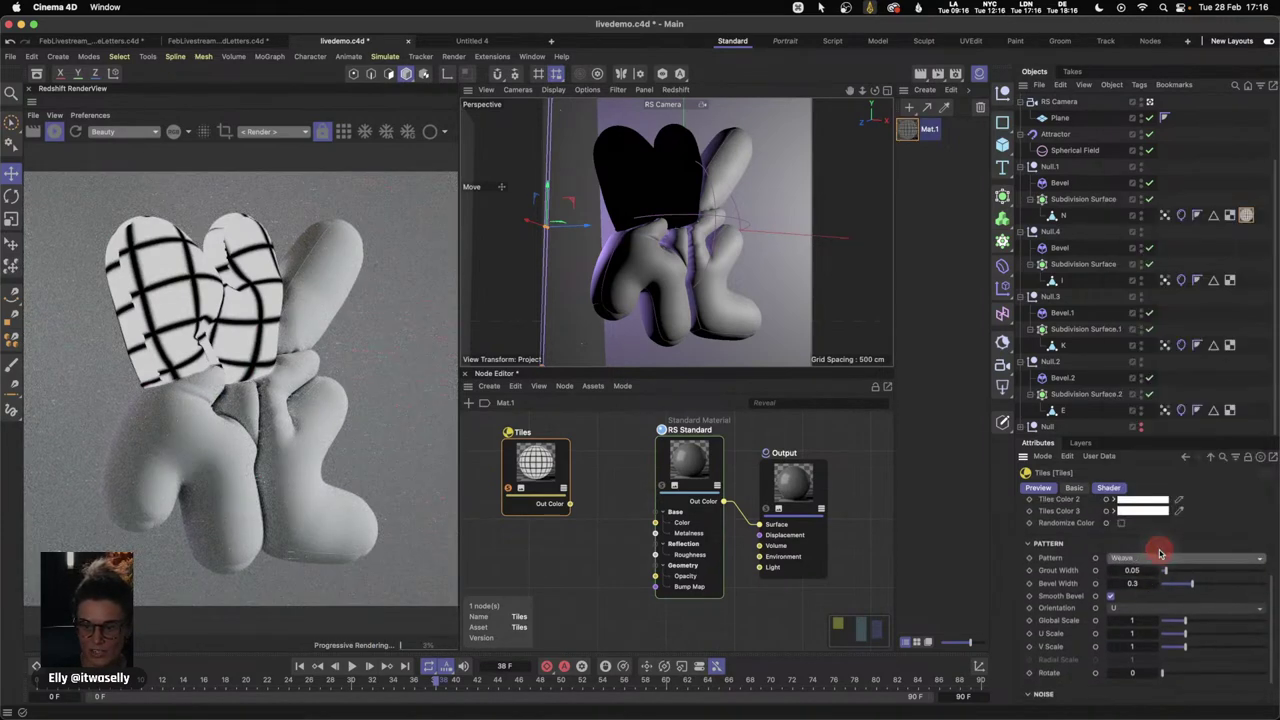
{"action": "left_click", "coordinate": [1137, 620]}
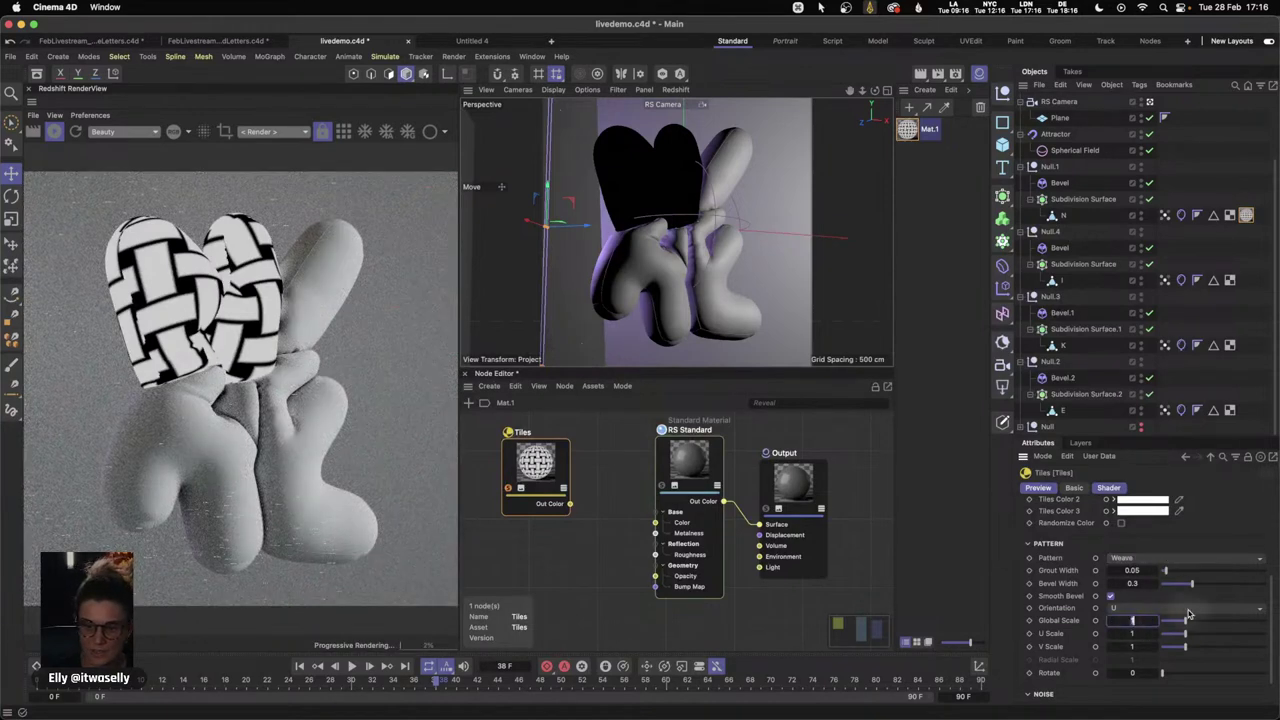
{"action": "type", "text": "0.05"}
{"action": "key", "text": "Return"}
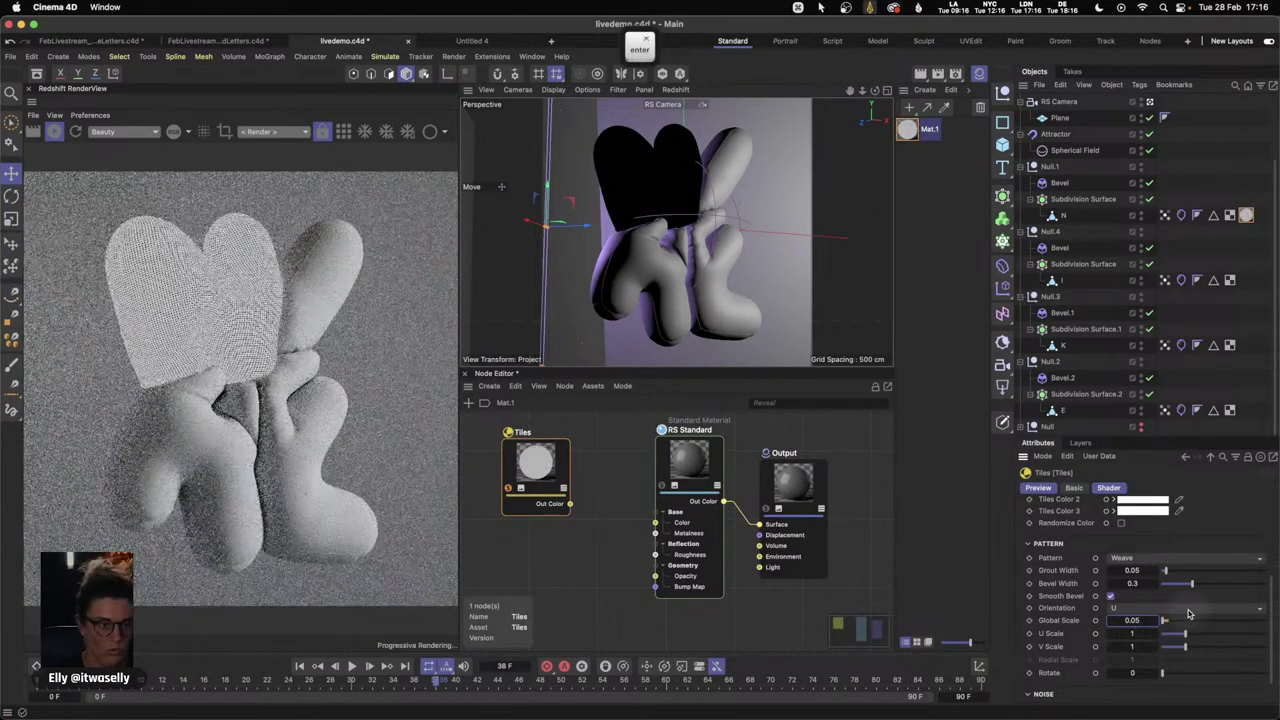
- Leave the RS Camera view and examine the weave texture up close on the letter N
{"action": "left_click", "coordinate": [1149, 101]}
{"action": "key", "text": "2"}
{"action": "left_click_drag", "start_coordinate": [677, 210], "coordinate": [737, 237]}
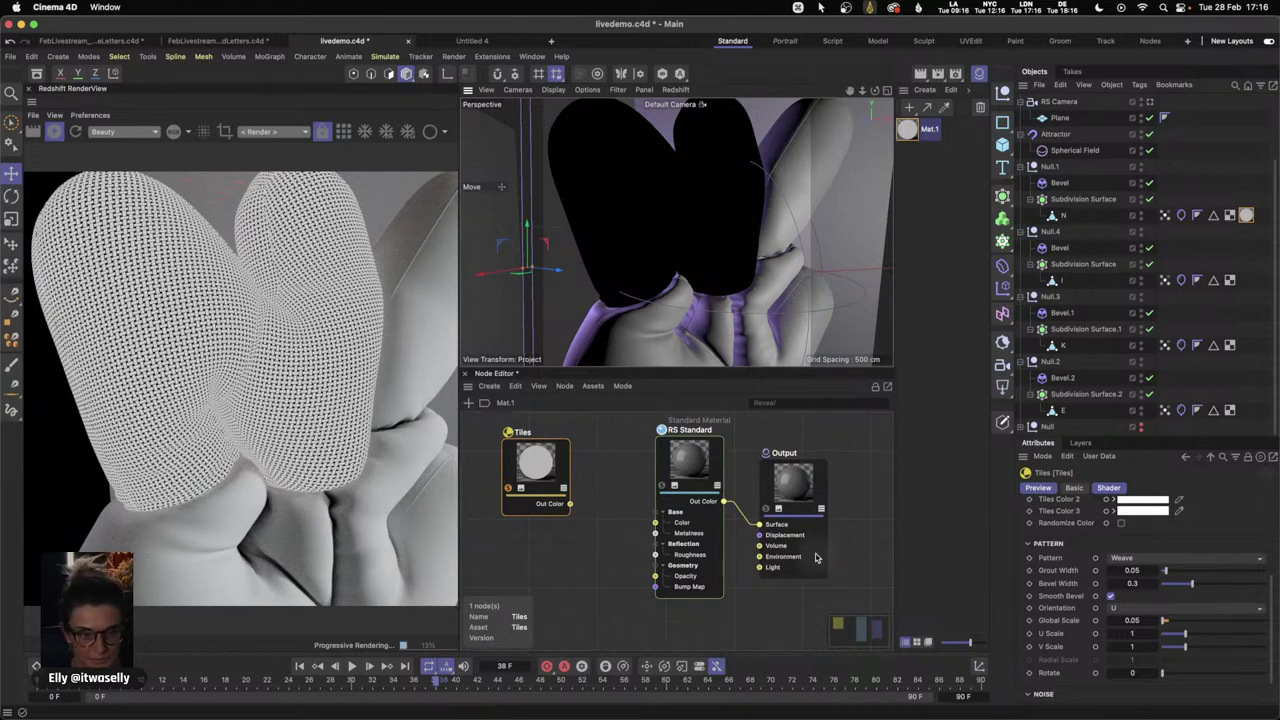
- Move the RS Standard and Output nodes together farther away from the Tiles node to make room between them
{"action": "left_click_drag", "start_coordinate": [586, 520], "coordinate": [605, 527]}
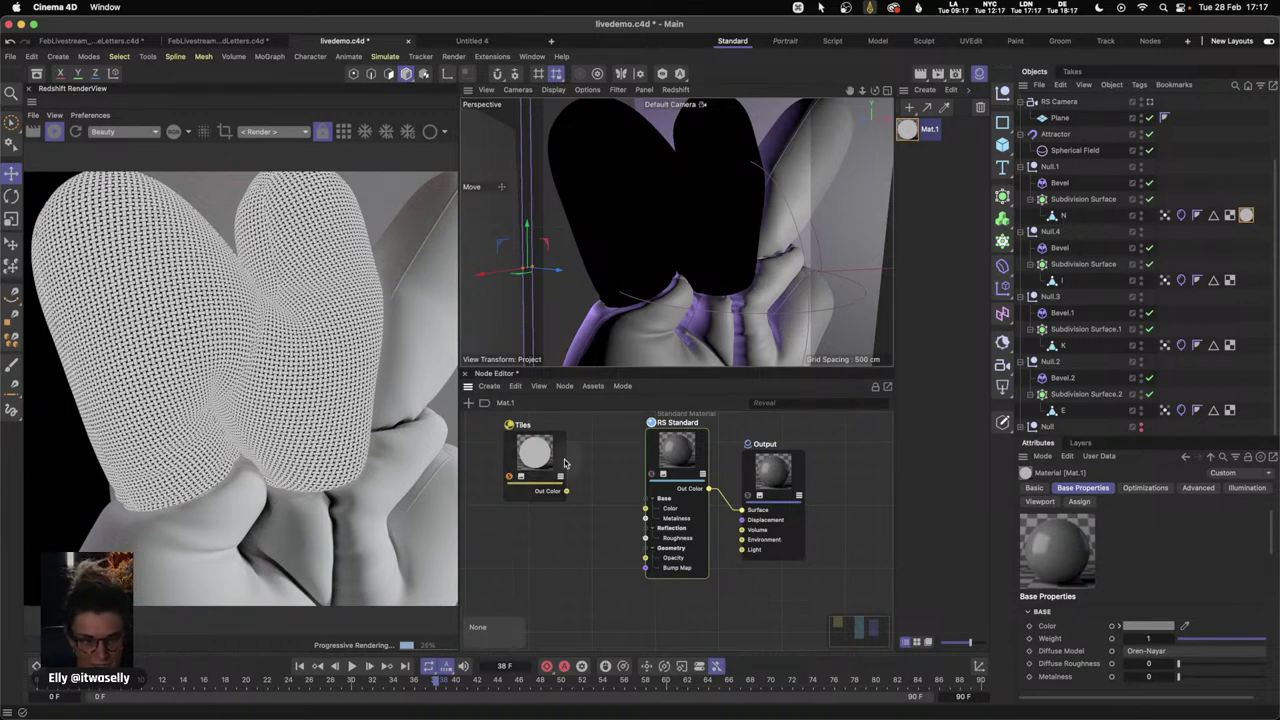
{"action": "left_click", "coordinate": [777, 470]}
{"action": "left_click", "coordinate": [685, 450], "text": "shift"}
{"action": "left_click_drag", "start_coordinate": [685, 450], "coordinate": [763, 464]}
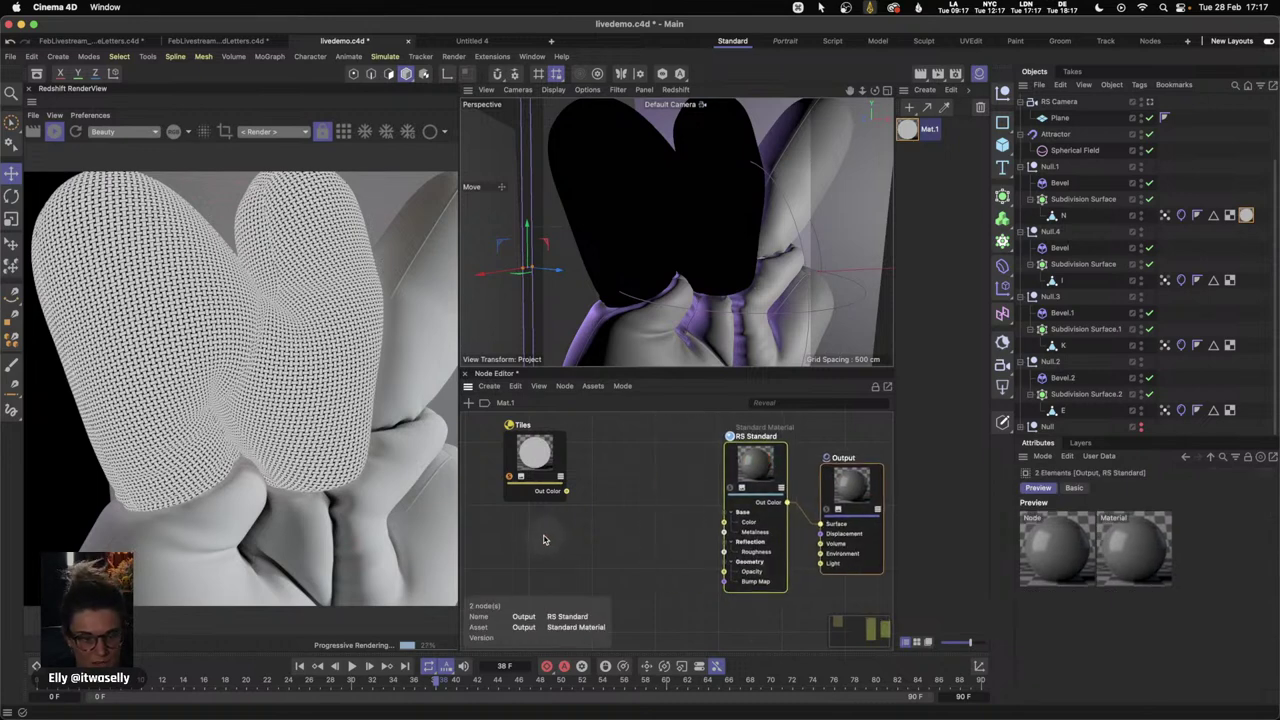
- Add a Maxon Noise node below the Tiles node and preview its noise alone on the letter N
{"action": "left_click", "coordinate": [549, 541]}
{"action": "key", "text": "shift+c"}
{"action": "type", "text": "naxon"}
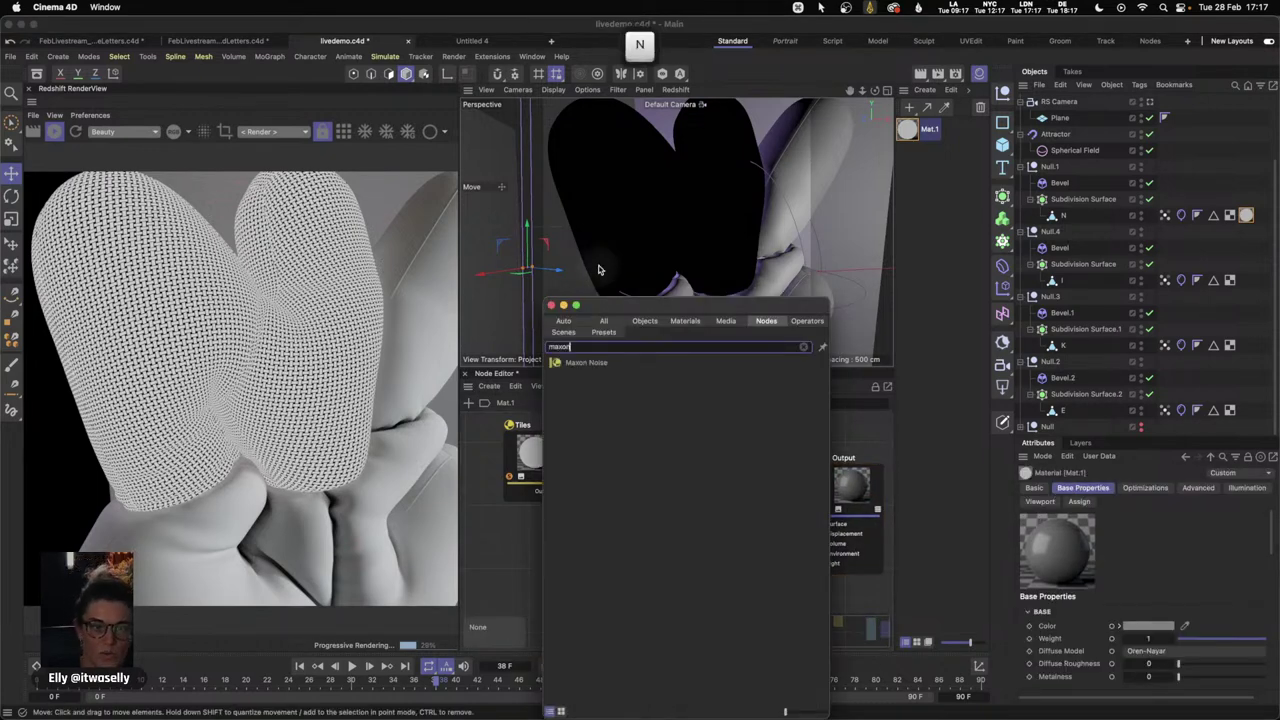
{"action": "key", "text": "Return"}
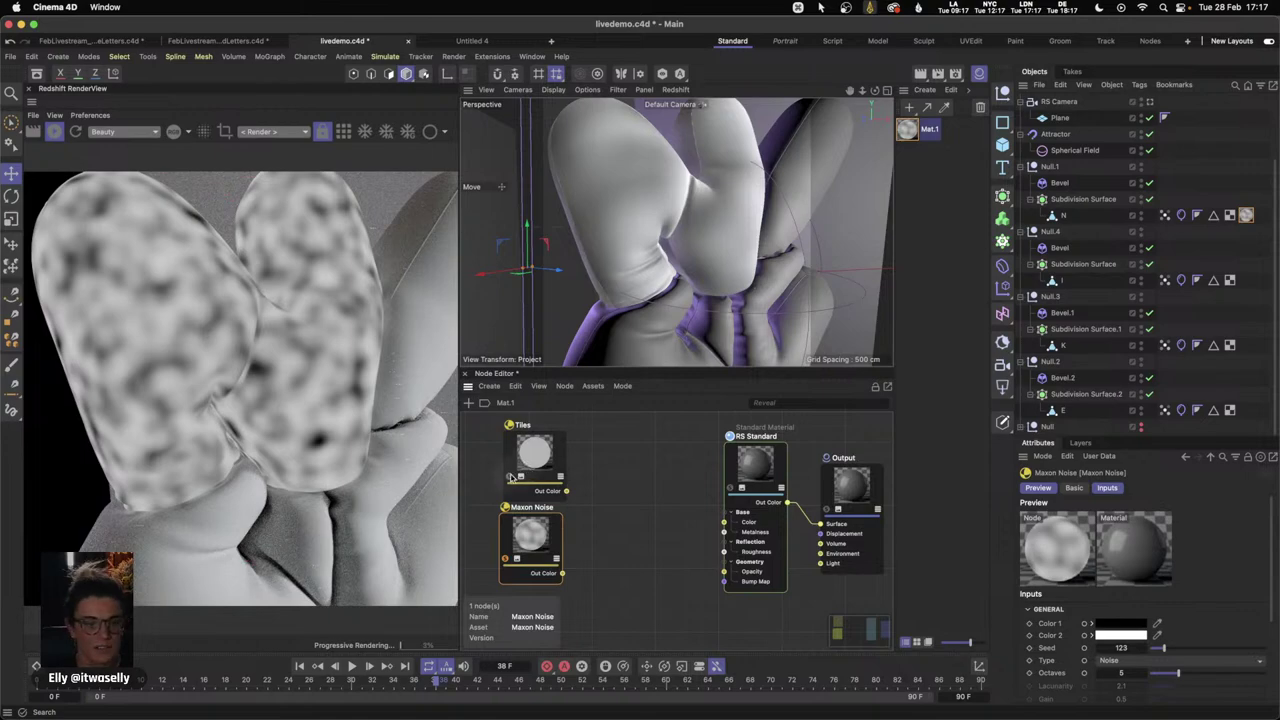
{"action": "key", "text": "ctrl"}
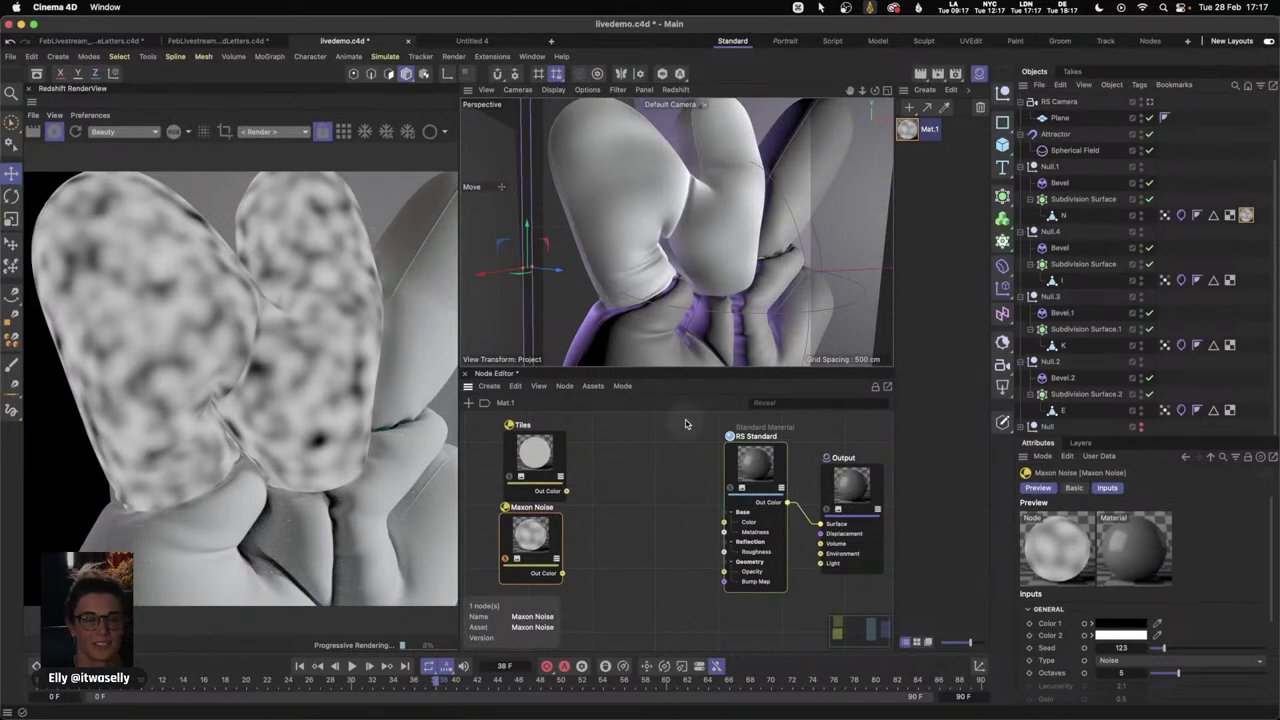
{"action": "left_click_drag", "start_coordinate": [534, 539], "coordinate": [544, 543]}
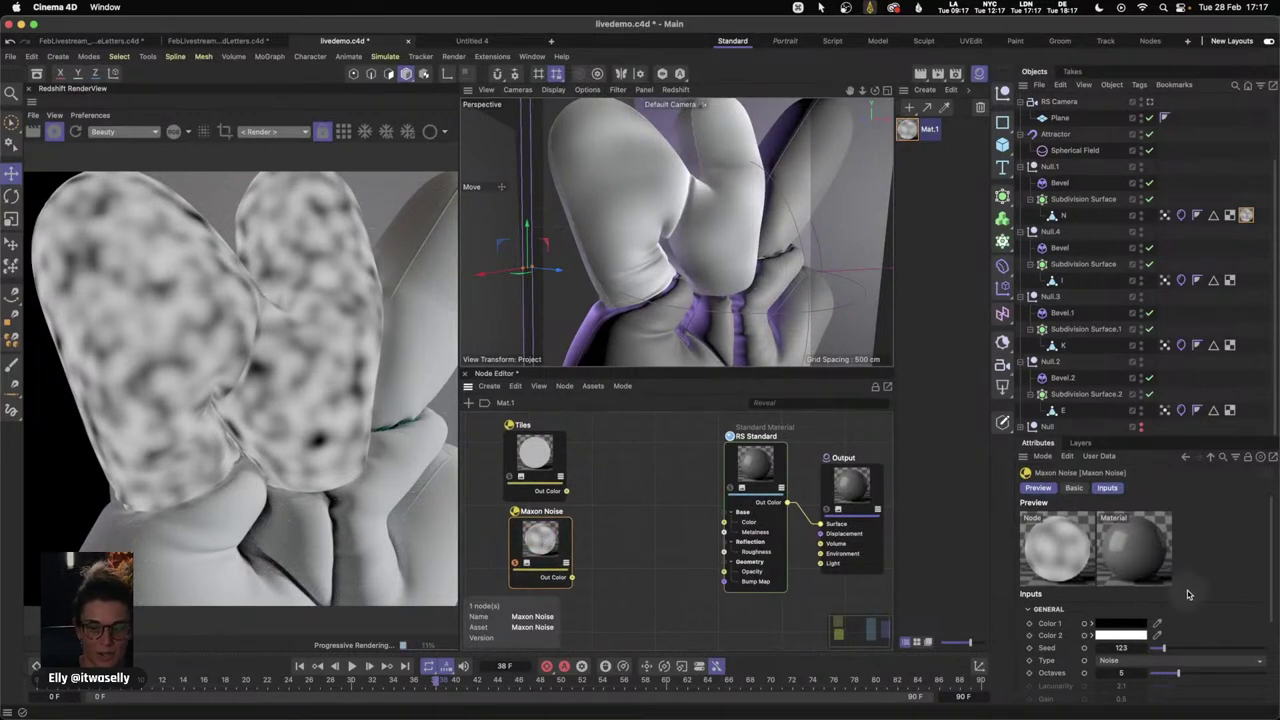
- Set the Maxon Noise type to Electric and its overall scale to 0.05
{"action": "scroll", "coordinate": [1272, 580], "scroll_direction": "down", "scroll_amount": 3}
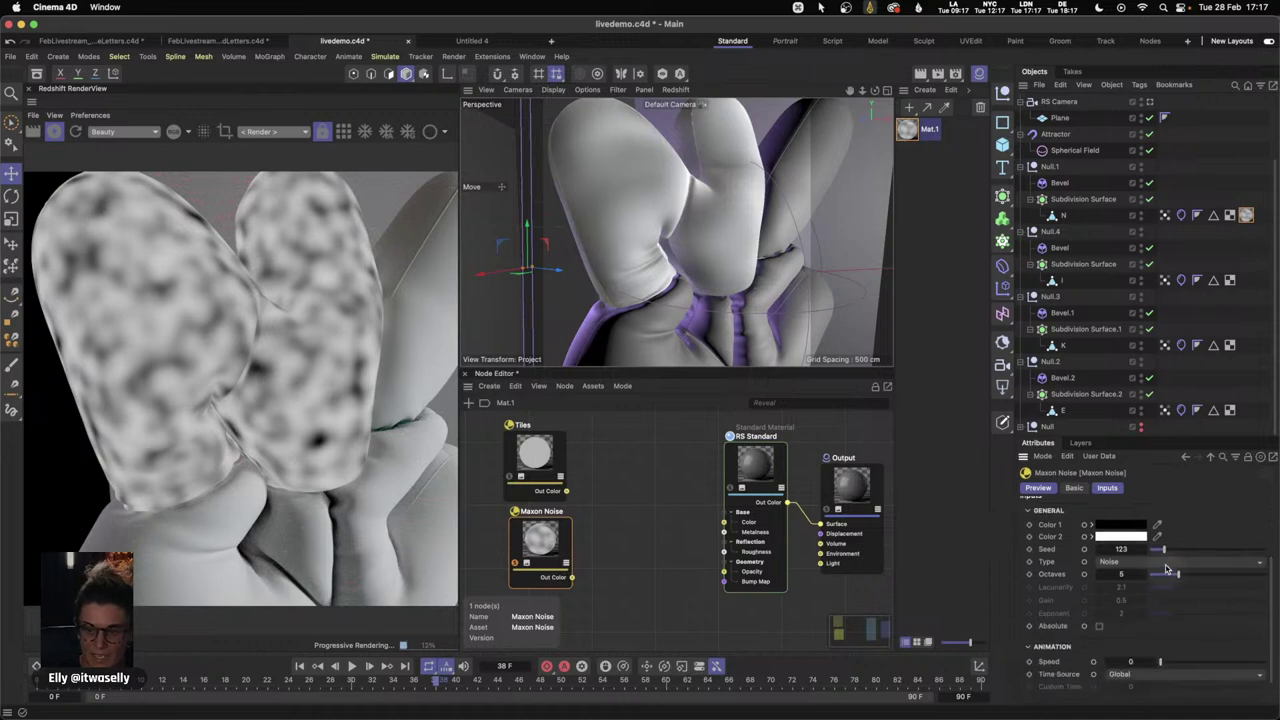
{"action": "left_click", "coordinate": [1170, 562]}
{"action": "left_click", "coordinate": [1136, 521]}
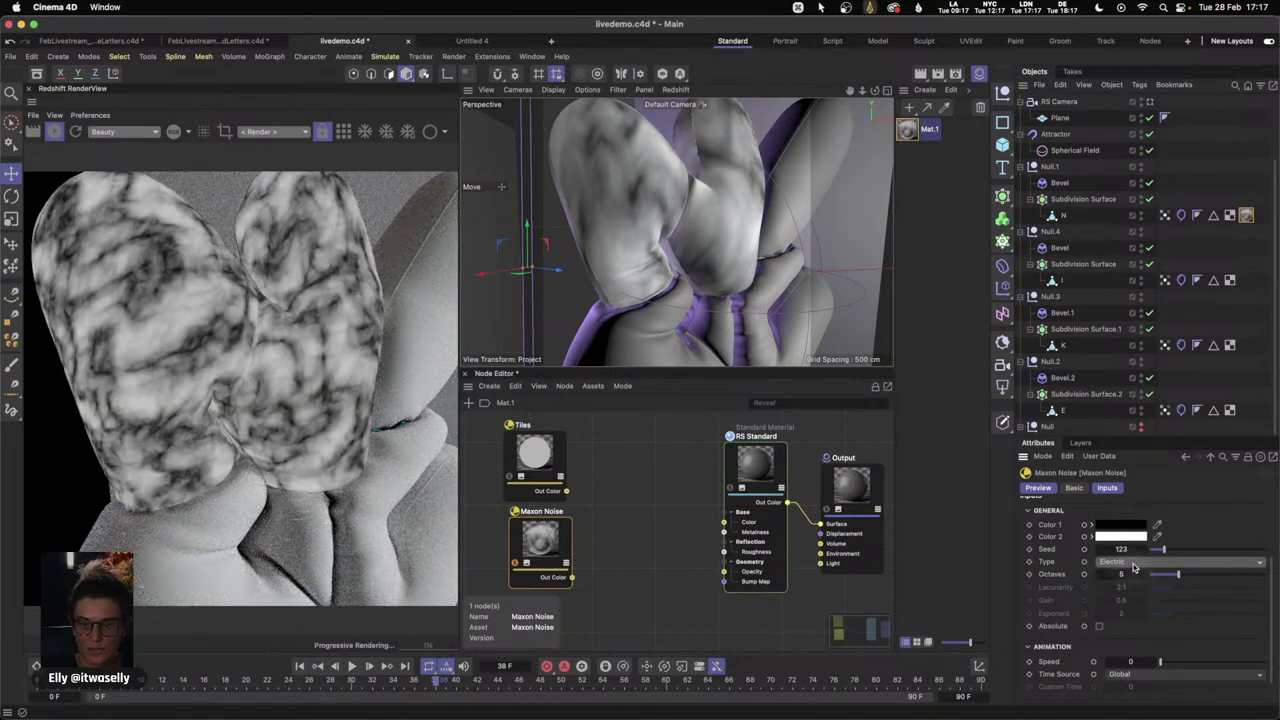
{"action": "scroll", "coordinate": [1270, 610], "scroll_direction": "down", "scroll_amount": 1}
{"action": "left_click", "coordinate": [1260, 665]}
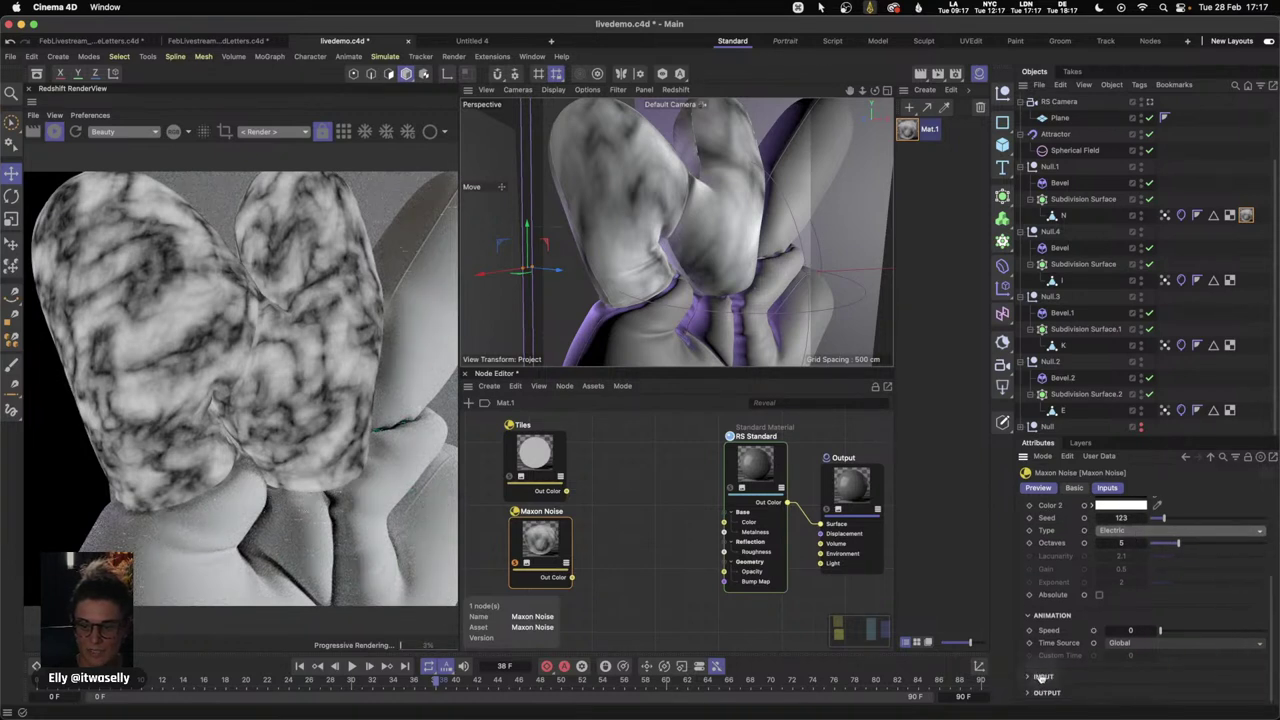
{"action": "scroll", "coordinate": [1272, 640], "scroll_direction": "down", "scroll_amount": 2}
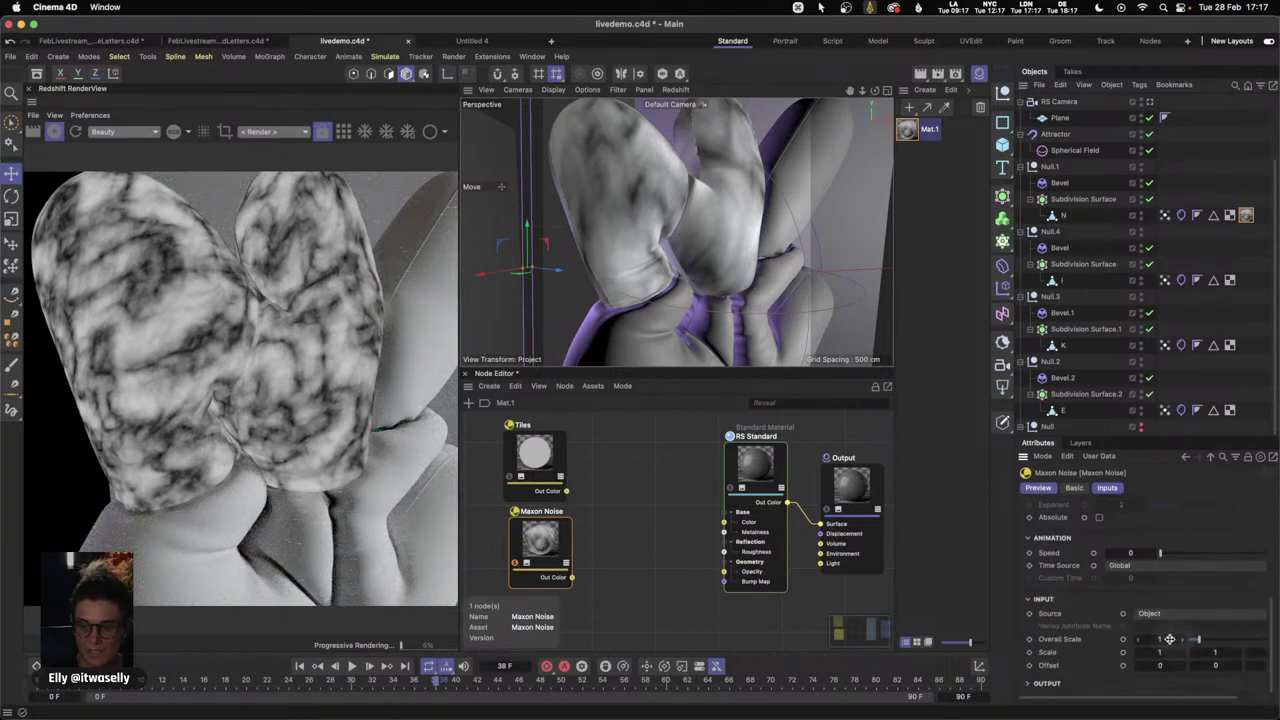
{"action": "type", "text": "0.05"}
{"action": "key", "text": "Return"}
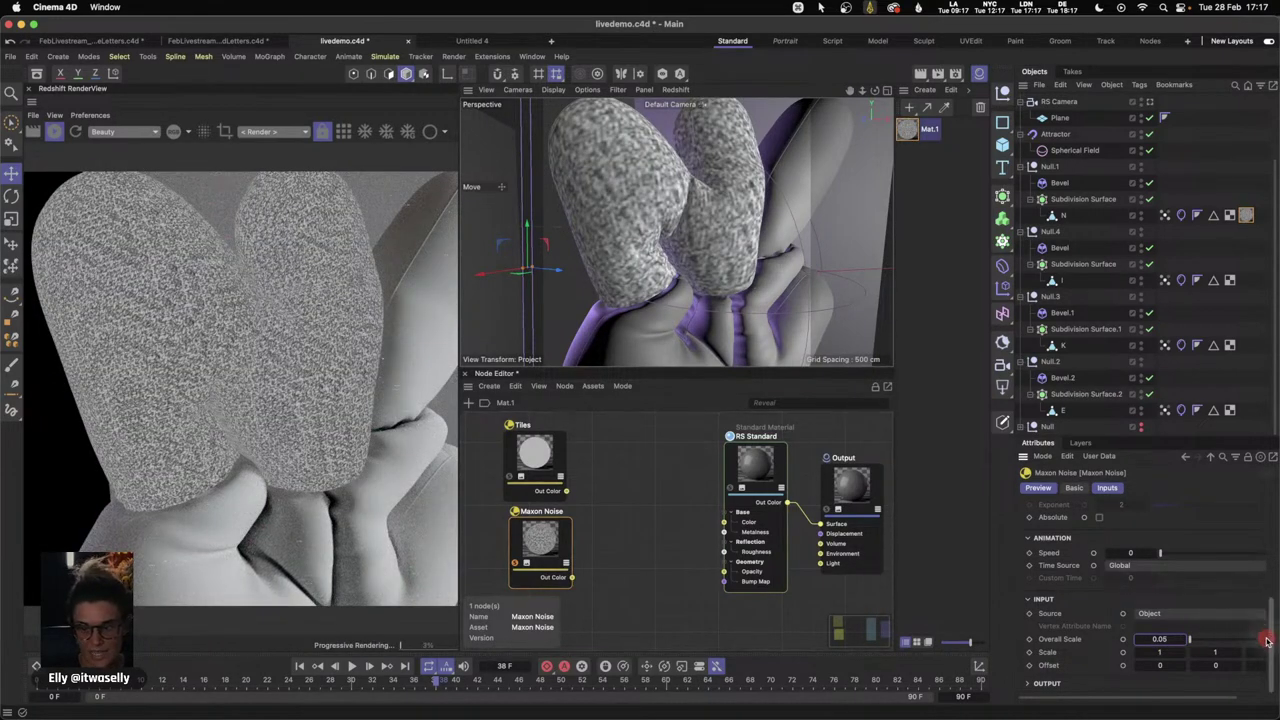
- Set the Maxon Noise output brightness to 0.25 and contrast to 0.2
{"action": "scroll", "coordinate": [1275, 627], "scroll_direction": "down", "scroll_amount": 3}
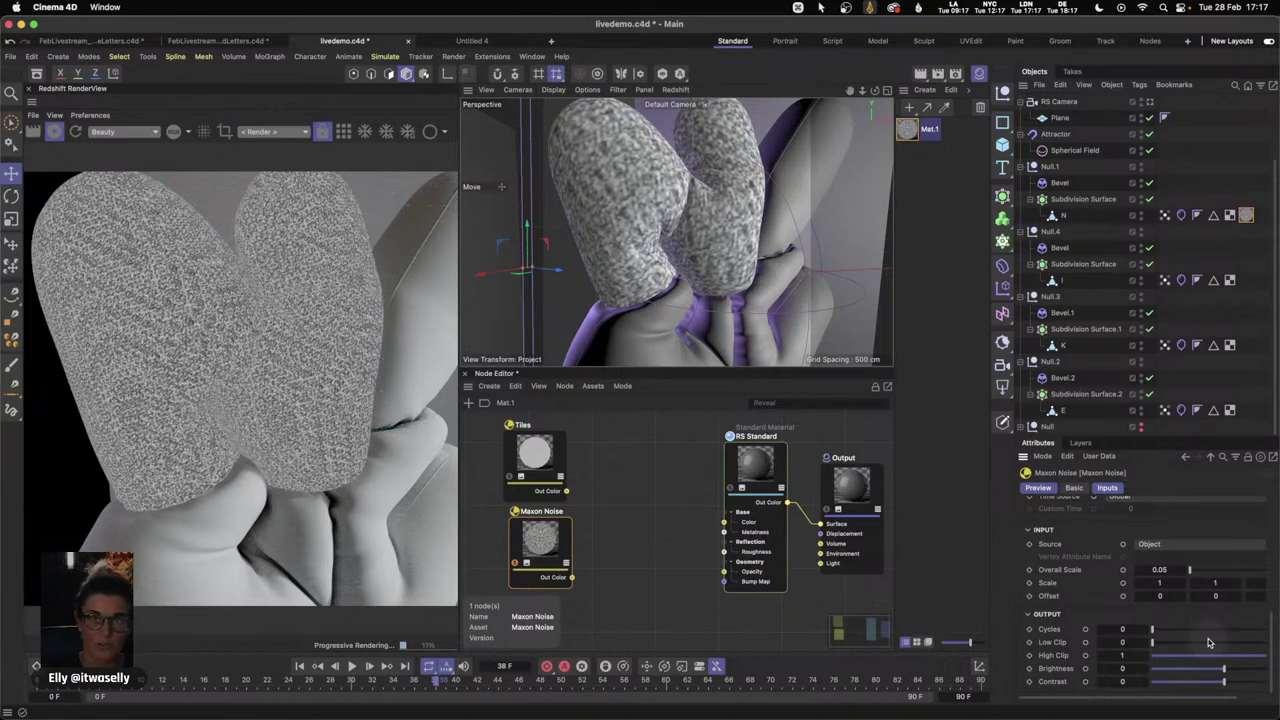
{"action": "left_click", "coordinate": [1125, 668]}
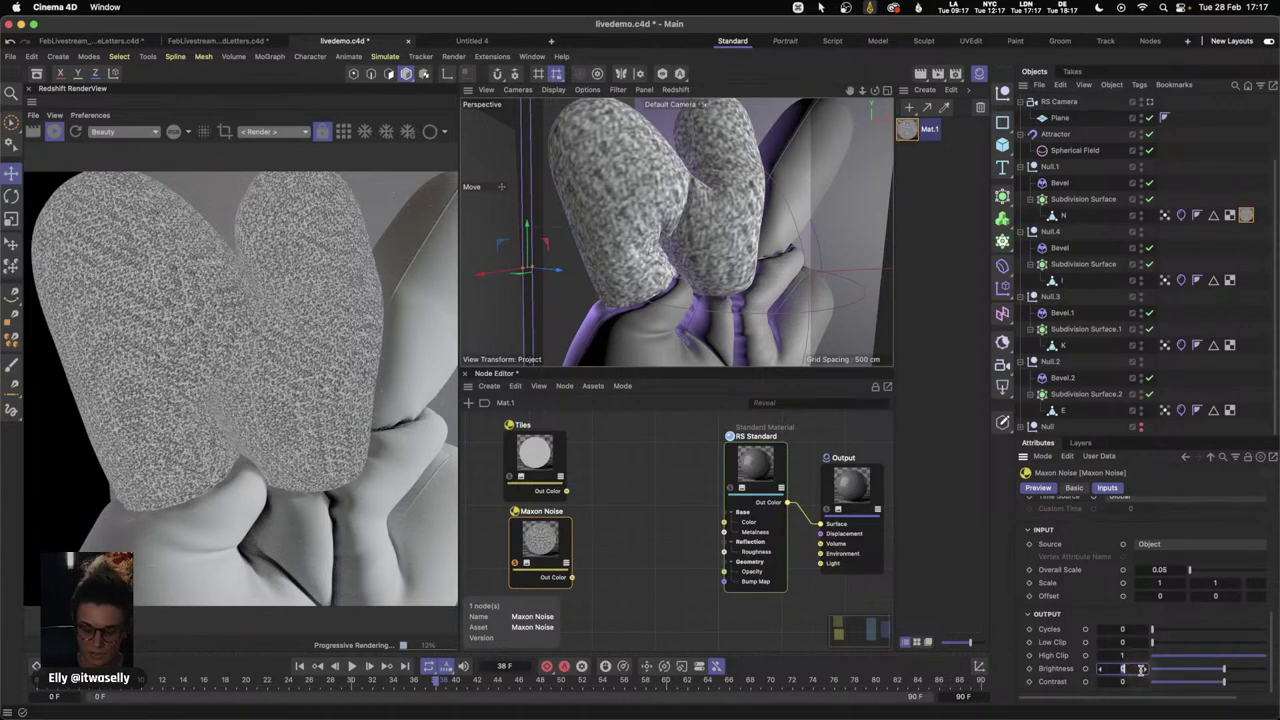
{"action": "type", "text": "25"}
{"action": "key", "text": "Tab"}
{"action": "type", "text": ".2"}
{"action": "key", "text": "Return"}
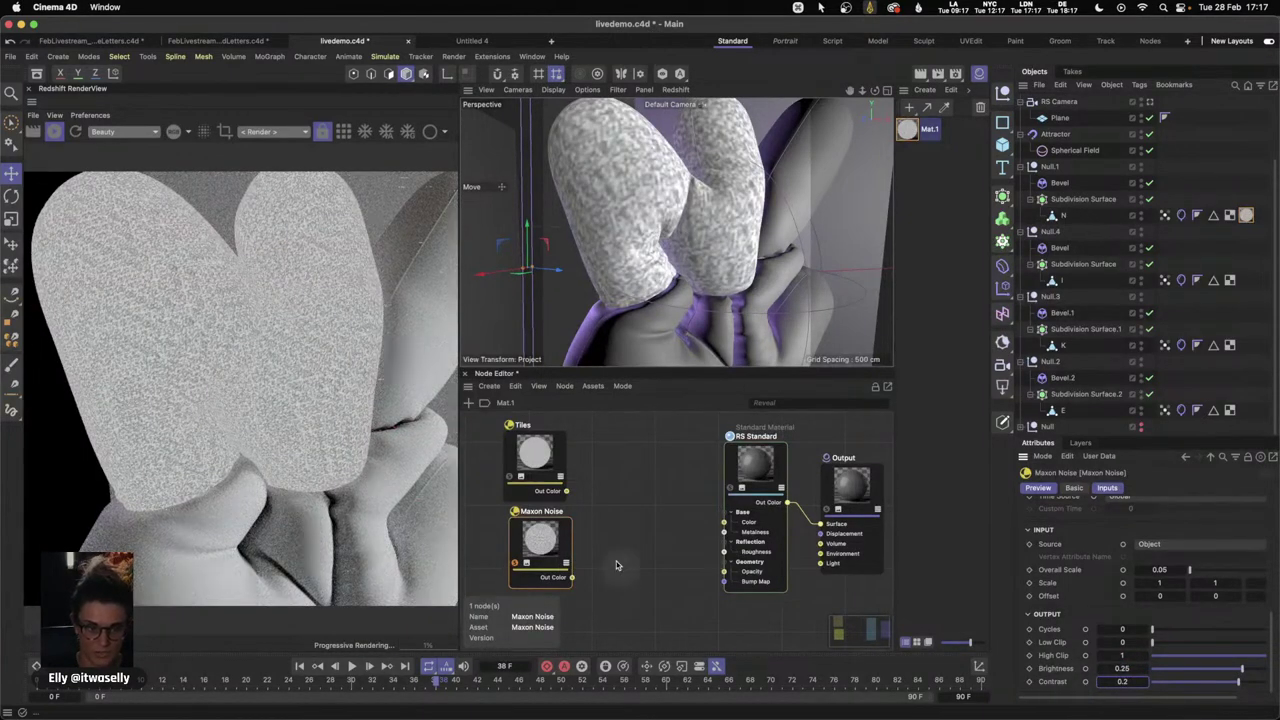
- Align the Maxon Noise node under Tiles, shift both aside together, and add a Color Layer node beside them
{"action": "left_click_drag", "start_coordinate": [522, 567], "coordinate": [515, 569]}
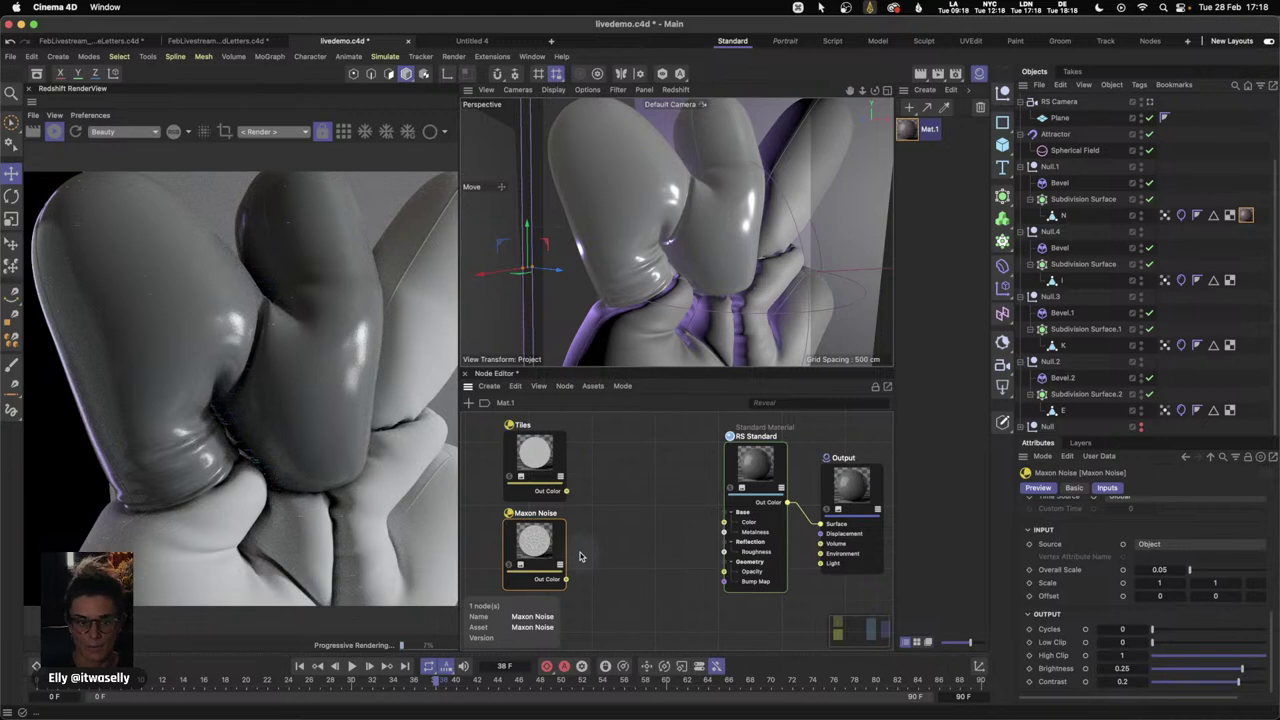
{"action": "left_click", "coordinate": [534, 452], "text": "shift"}
{"action": "left_click_drag", "start_coordinate": [534, 455], "coordinate": [519, 475]}
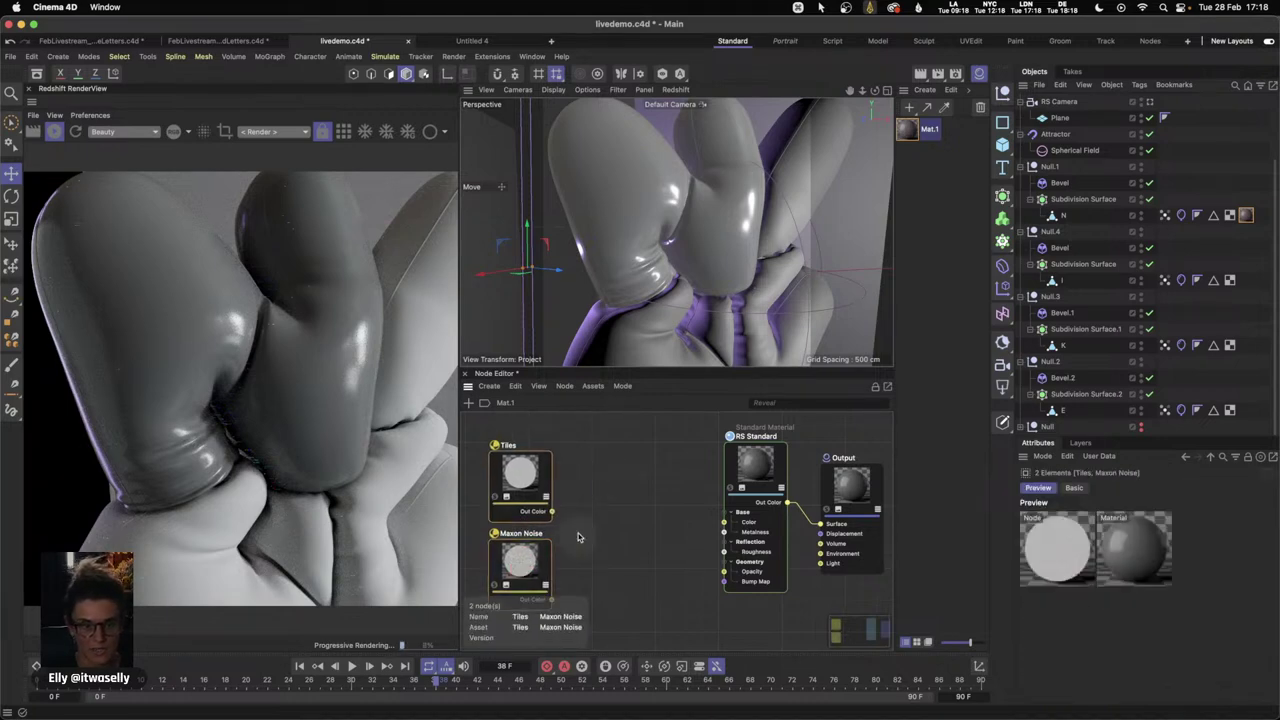
{"action": "left_click", "coordinate": [577, 539]}
{"action": "key", "text": "shift+c"}
{"action": "type", "text": "colo"}
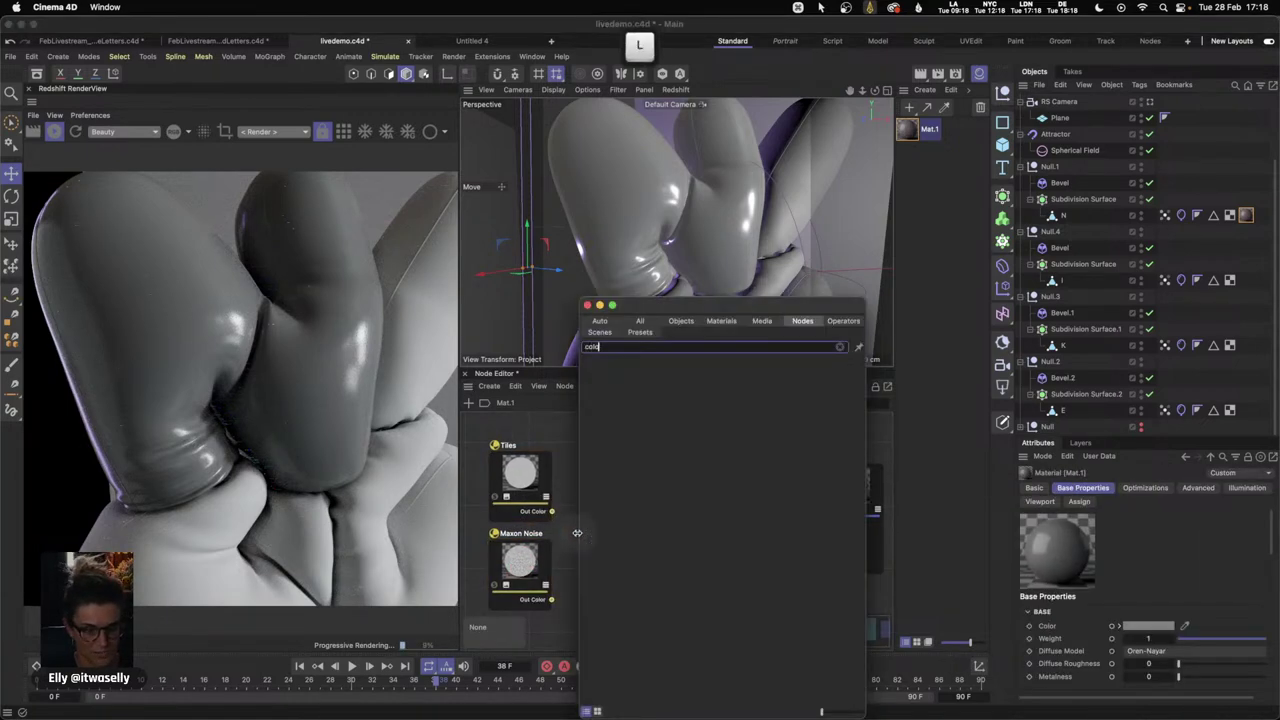
{"action": "double_click", "coordinate": [622, 432]}
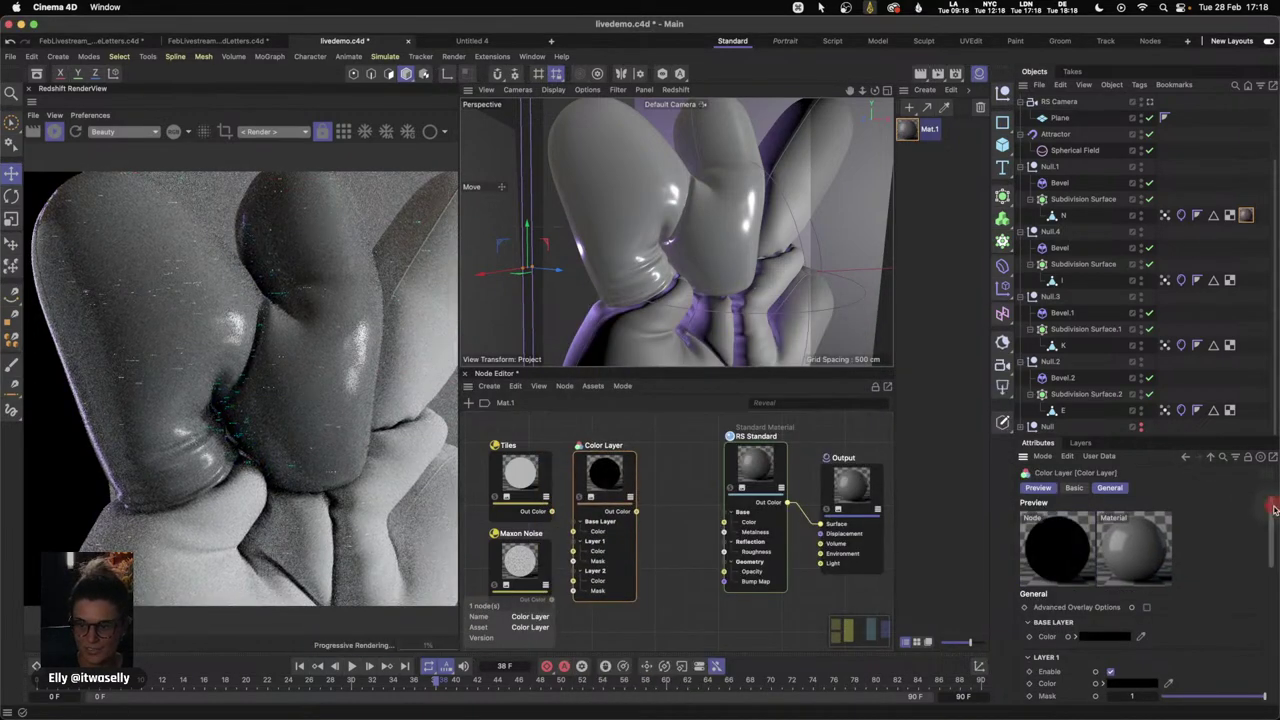
{"action": "left_click_drag", "start_coordinate": [1273, 507], "coordinate": [1257, 546]}
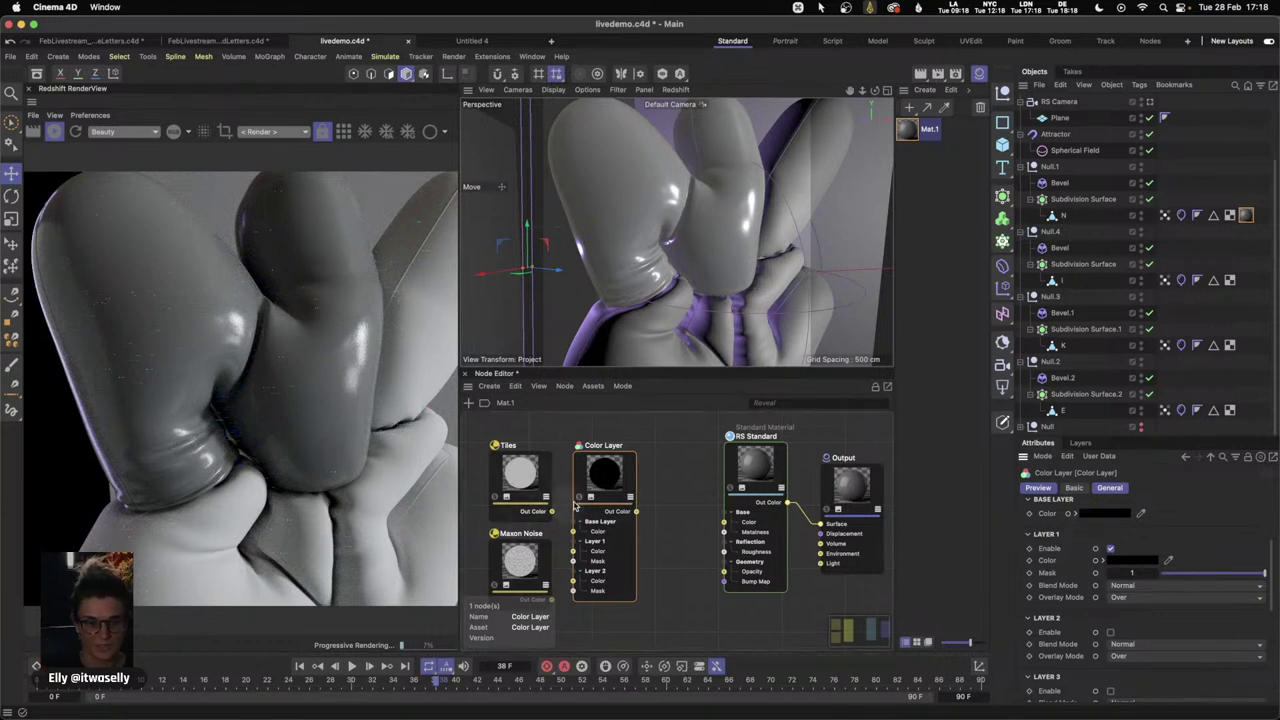
- Connect Tiles to the Color Layer's base layer color and Maxon Noise to its Layer 1 color
{"action": "left_click_drag", "start_coordinate": [646, 534], "coordinate": [651, 509]}
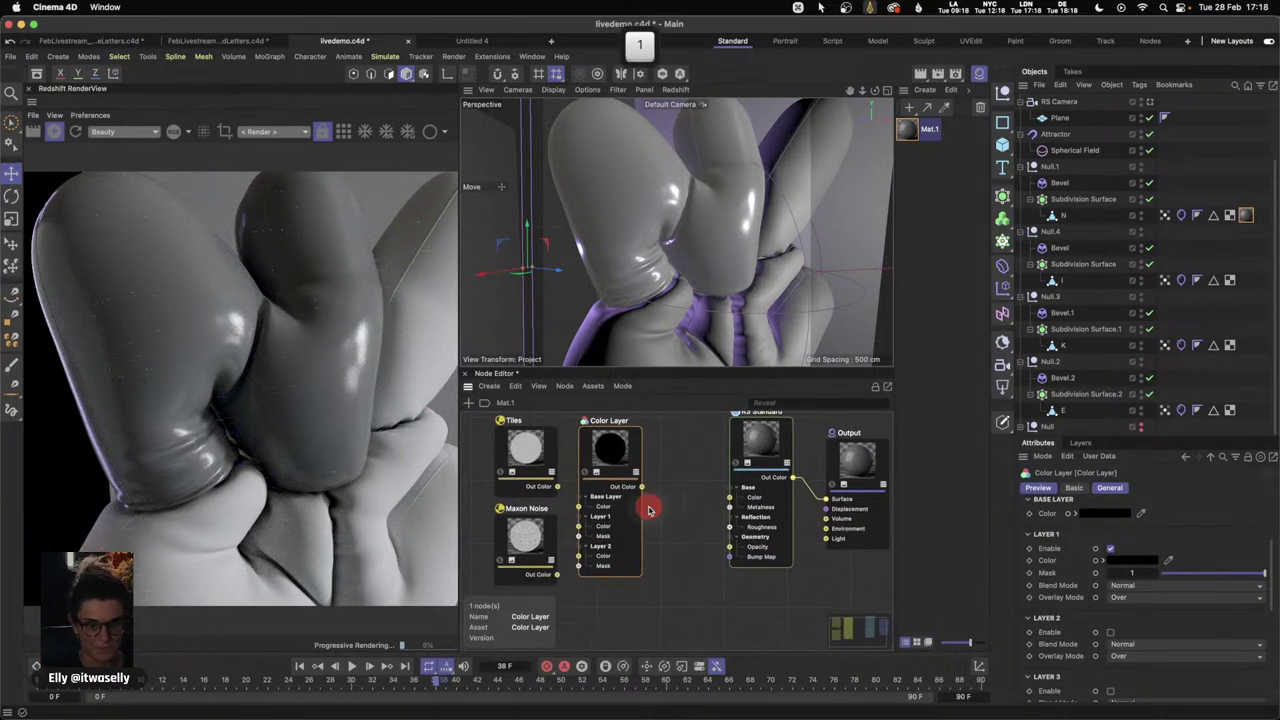
{"action": "left_click", "coordinate": [548, 466]}
{"action": "left_click_drag", "start_coordinate": [562, 490], "coordinate": [578, 506]}
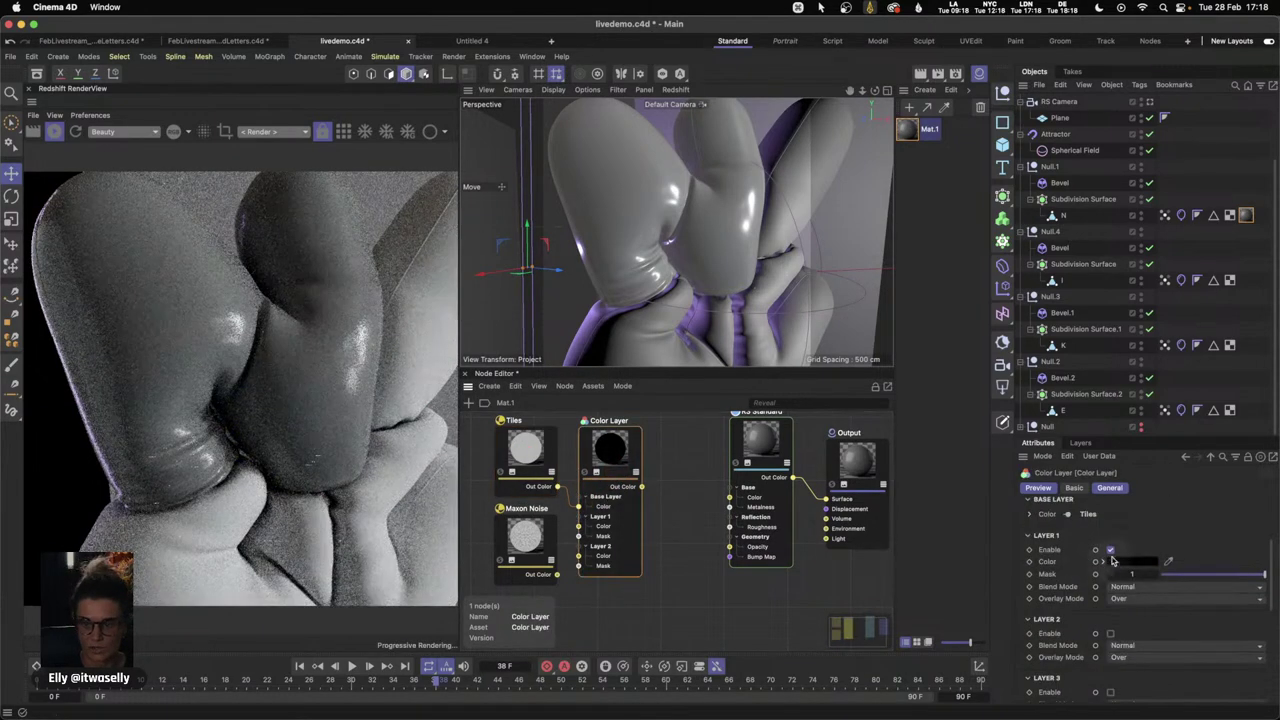
{"action": "left_click", "coordinate": [530, 537]}
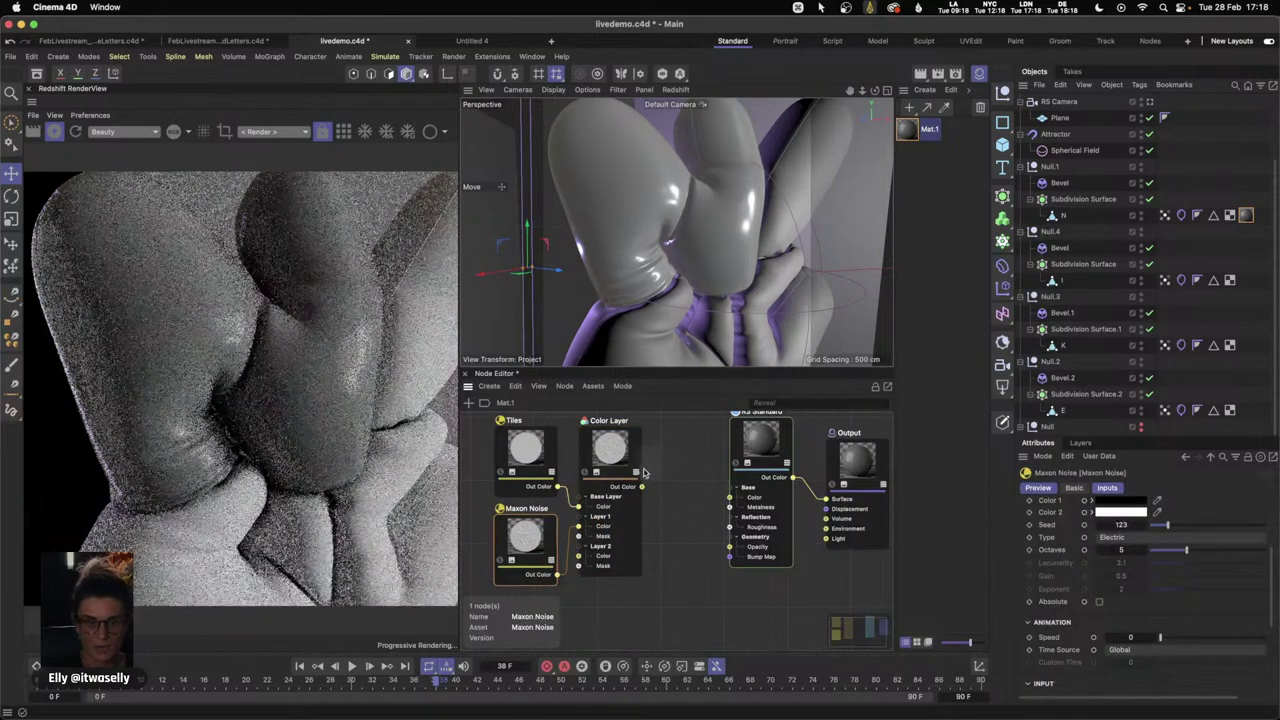
- Preview the Color Layer node alone and set its Layer 1 blend mode to Multiply
{"action": "left_click", "coordinate": [607, 458]}
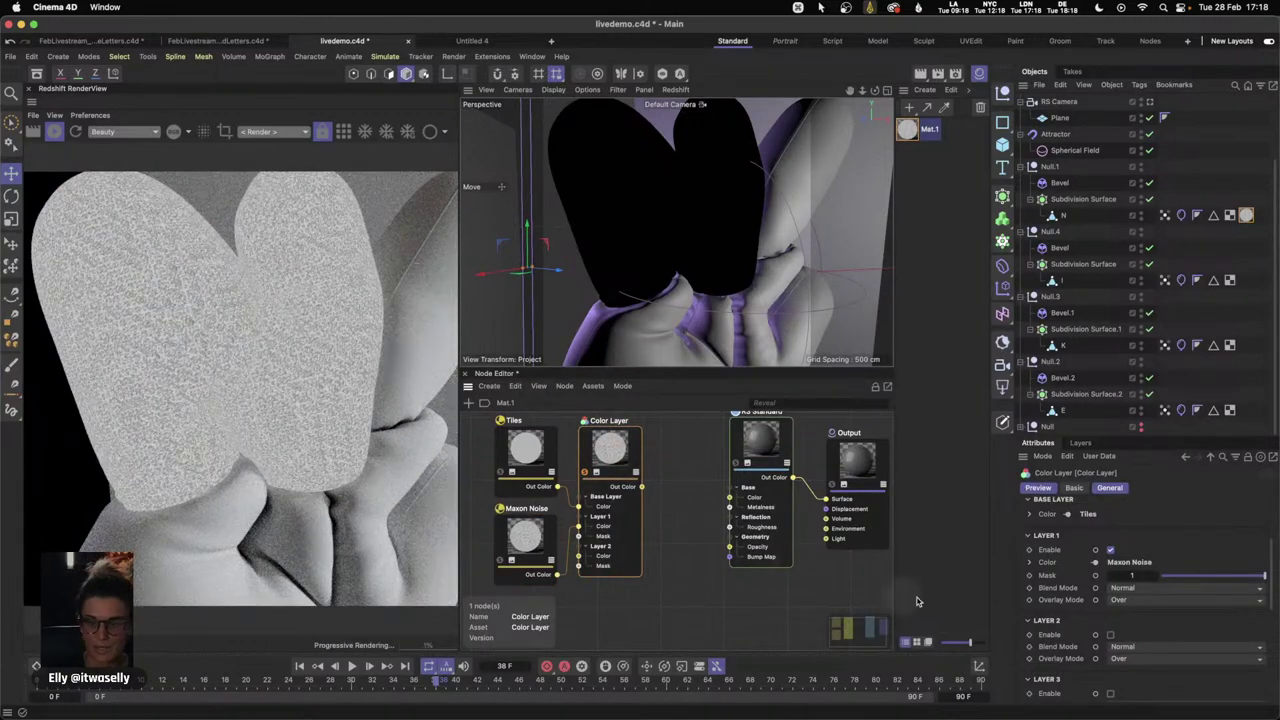
{"action": "left_click", "coordinate": [1123, 588]}
{"action": "left_click", "coordinate": [1134, 446]}
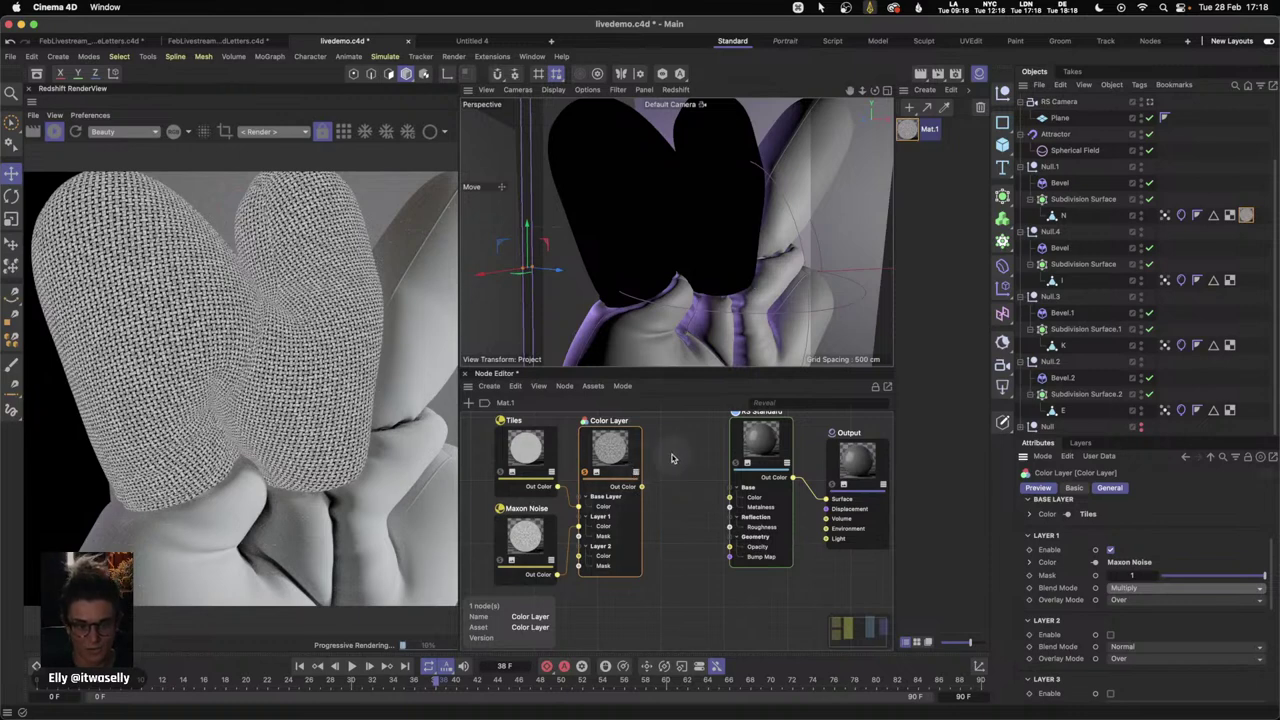
- Add a Bump Map node after the Color Layer, feed the Color Layer into it, and connect it to the RS Standard's Bump Map input
{"action": "left_click_drag", "start_coordinate": [677, 449], "coordinate": [485, 585]}
{"action": "left_click_drag", "start_coordinate": [608, 462], "coordinate": [592, 470]}
{"action": "left_click", "coordinate": [663, 500]}
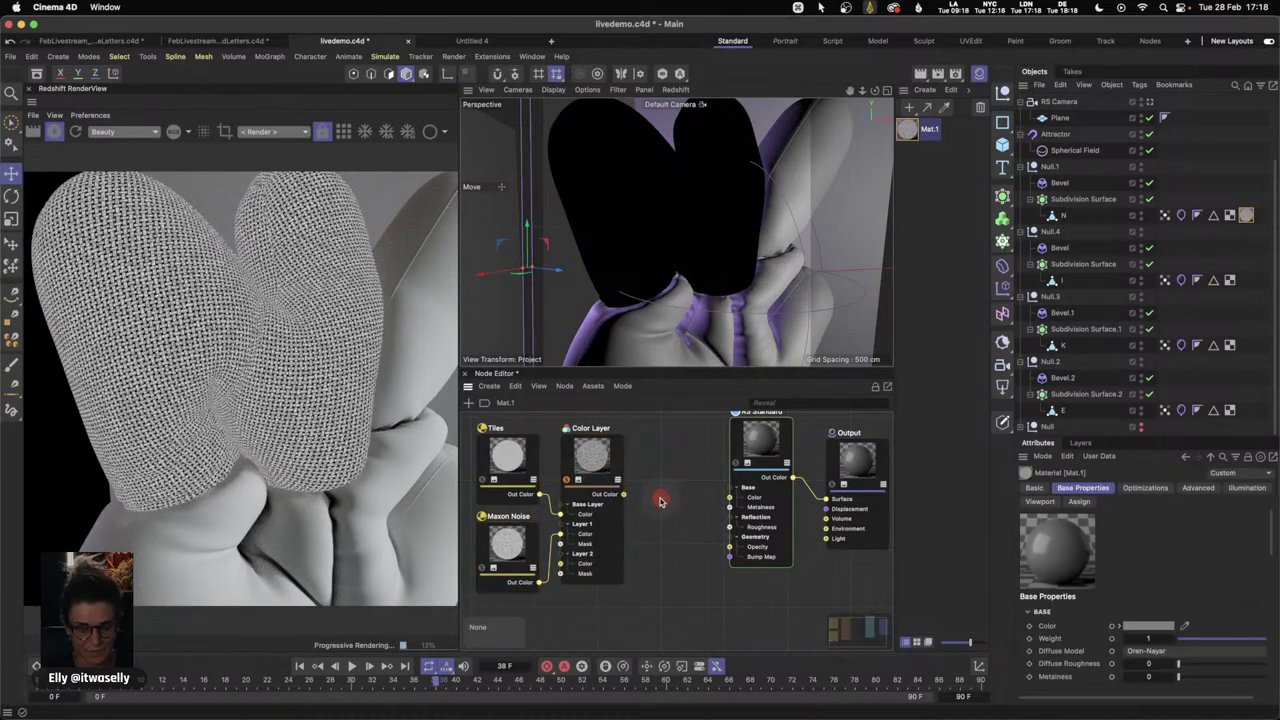
{"action": "key", "text": "shift+c"}
{"action": "type", "text": "bum"}
{"action": "key", "text": "Down"}
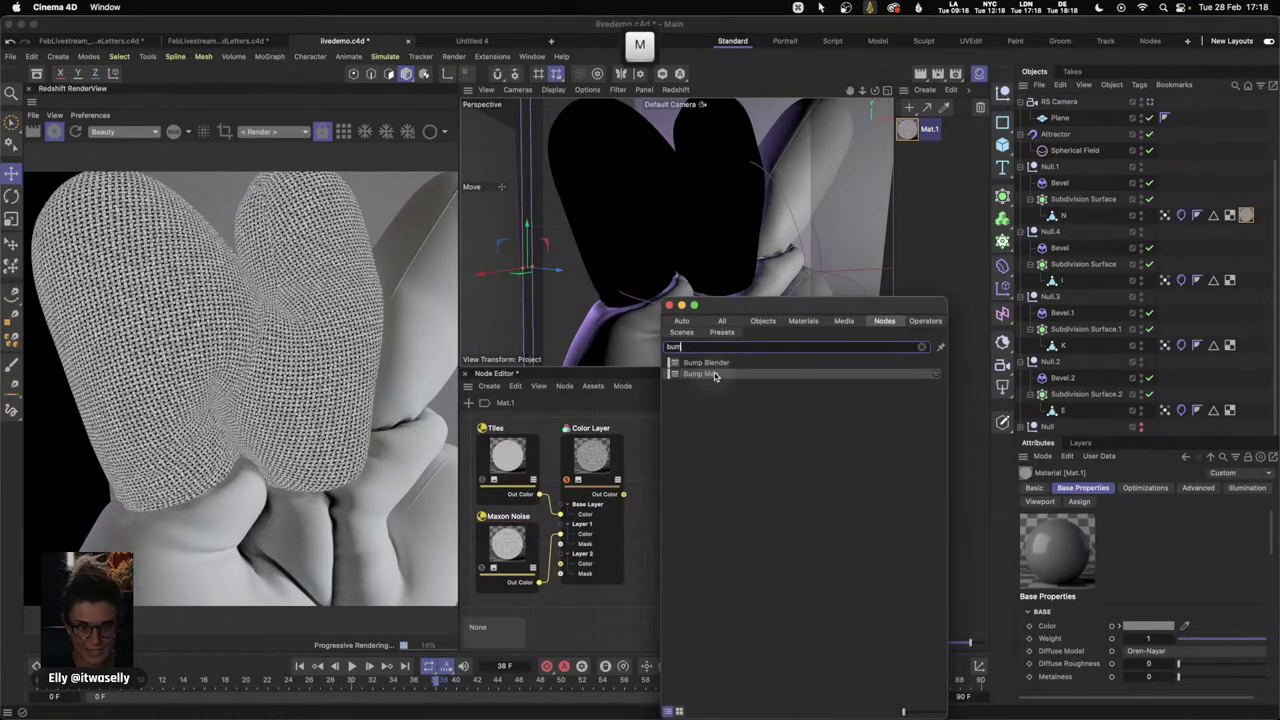
{"action": "key", "text": "Return"}
{"action": "left_click_drag", "start_coordinate": [645, 505], "coordinate": [667, 511]}
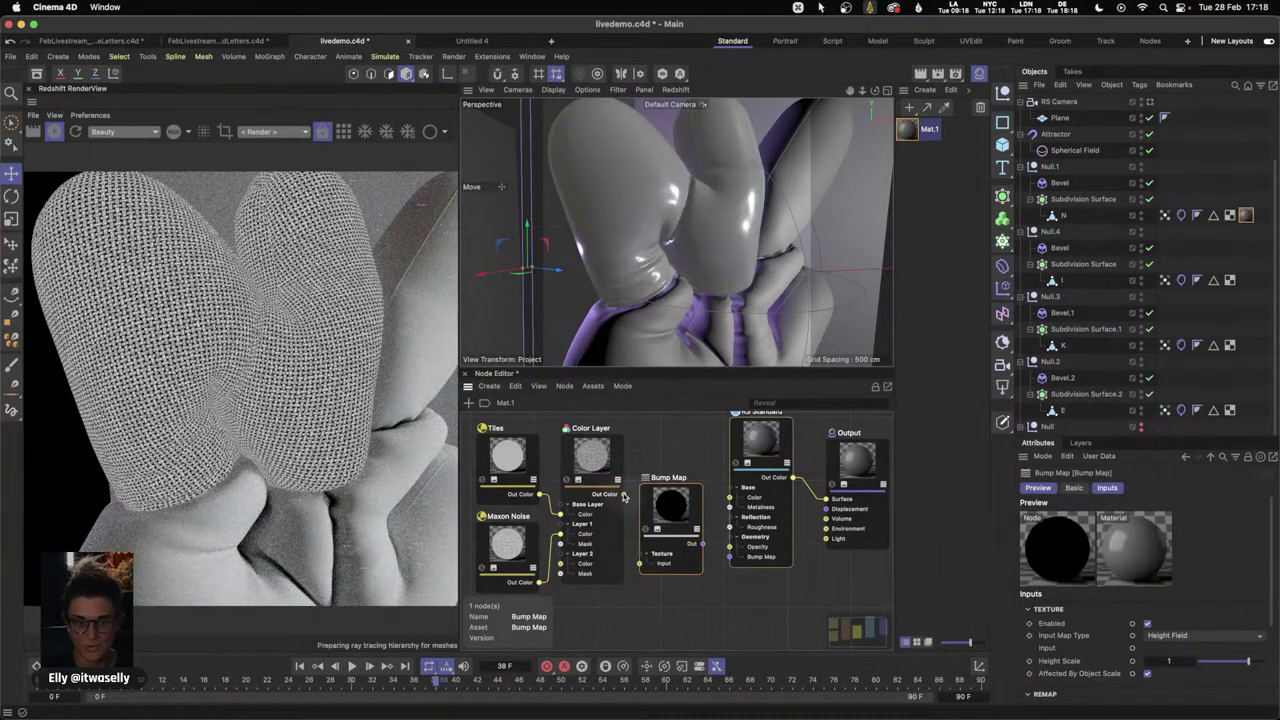
{"action": "left_click_drag", "start_coordinate": [624, 494], "coordinate": [730, 556]}
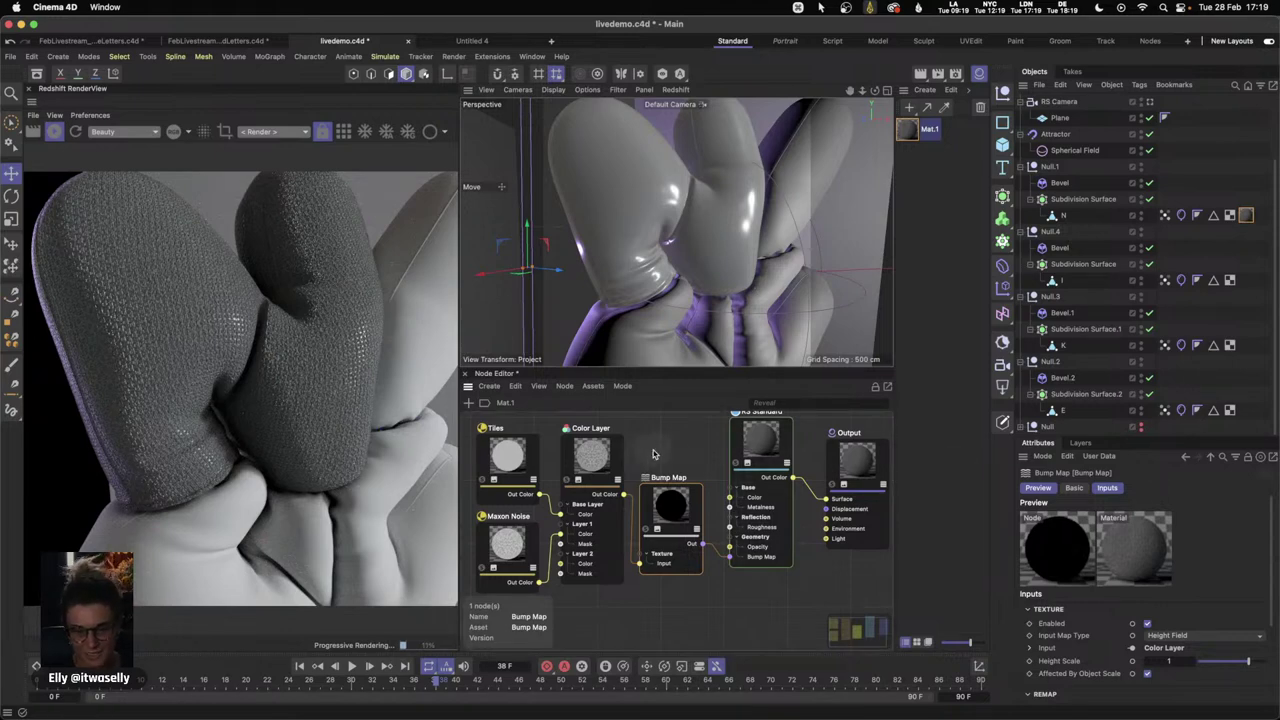
- Move the Tiles, Maxon Noise, Color Layer and Bump Map nodes lower together and nudge the RS Standard node clear of them
{"action": "left_click", "coordinate": [588, 458], "text": "shift"}
{"action": "left_click_drag", "start_coordinate": [527, 432], "coordinate": [702, 572]}
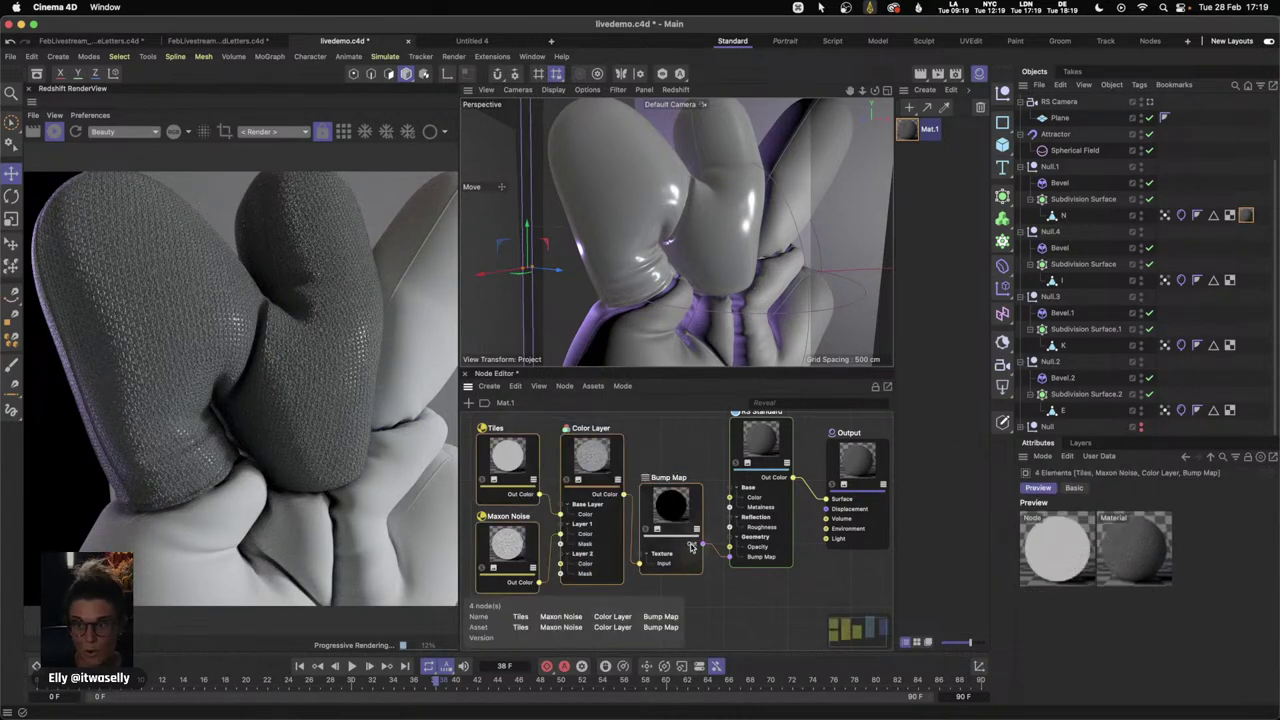
{"action": "left_click_drag", "start_coordinate": [676, 506], "coordinate": [683, 565]}
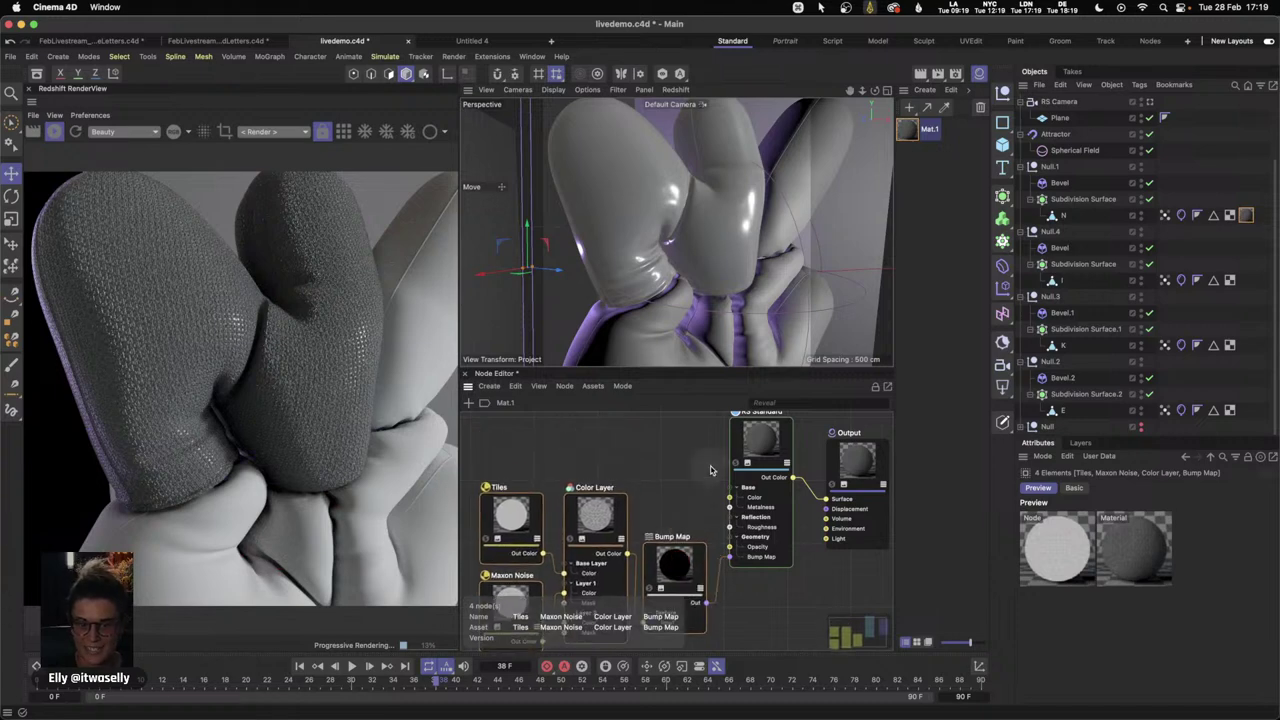
{"action": "left_click", "coordinate": [760, 440]}
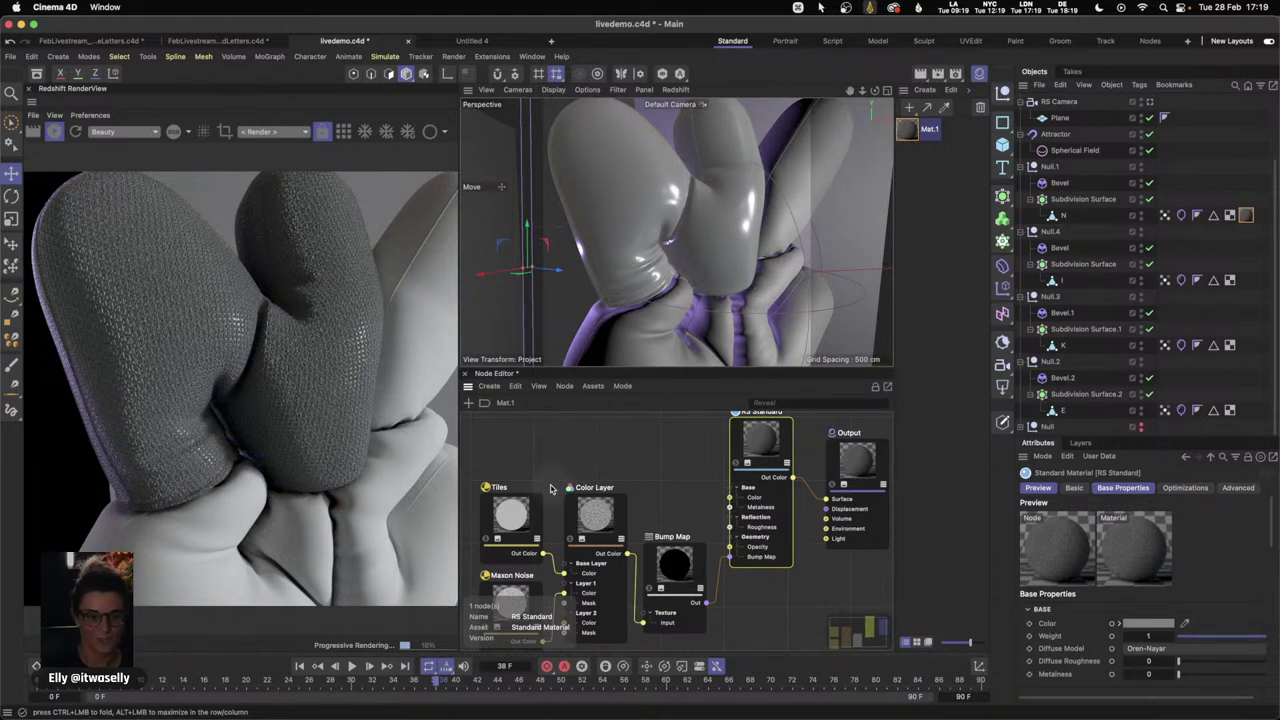
{"action": "left_click_drag", "start_coordinate": [783, 440], "coordinate": [787, 452]}
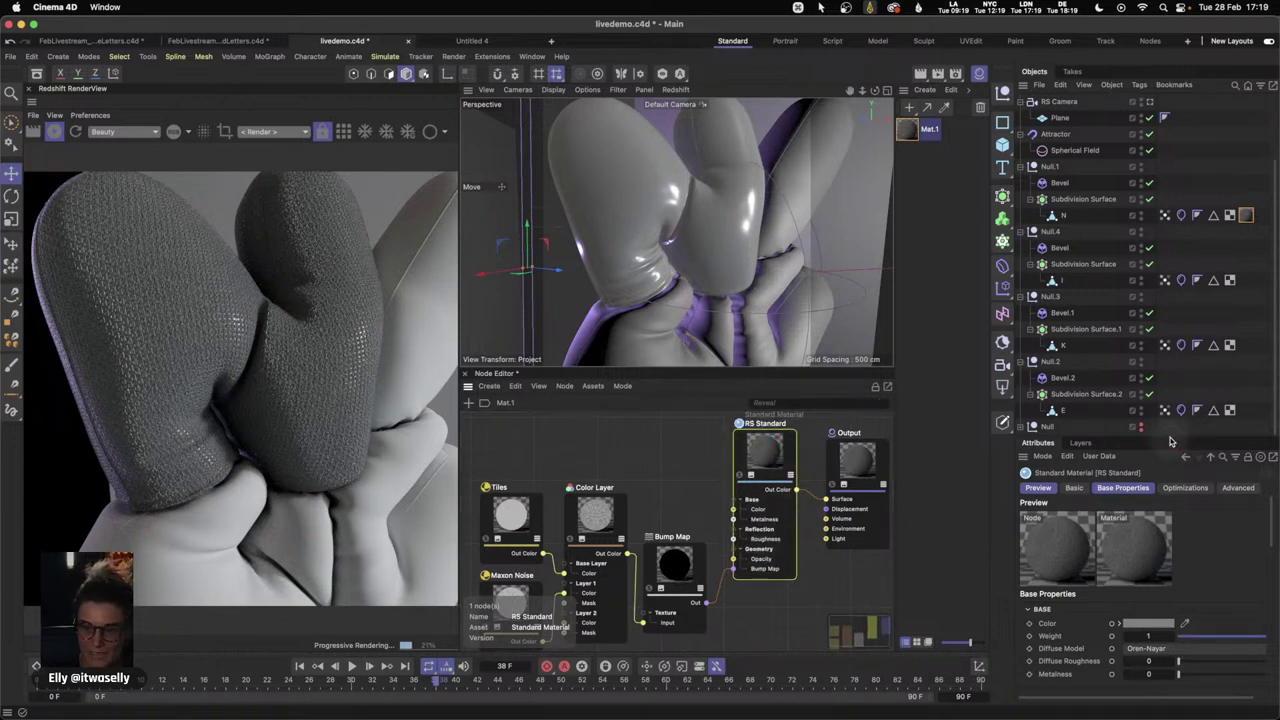
- Set the RS Standard's diffuse model to d'Eon Lambertian Spheres and its reflection roughness to 0.8
{"action": "left_click_drag", "start_coordinate": [1166, 432], "coordinate": [1166, 210]}
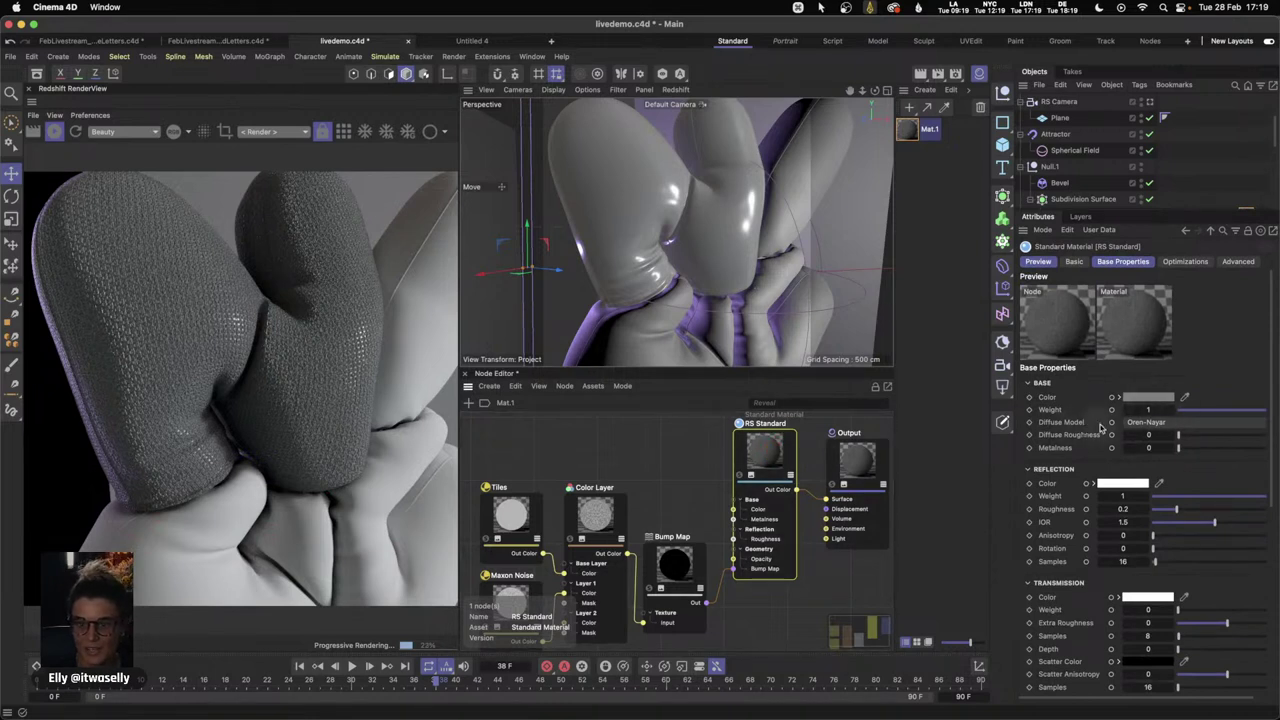
{"action": "left_click", "coordinate": [1152, 424]}
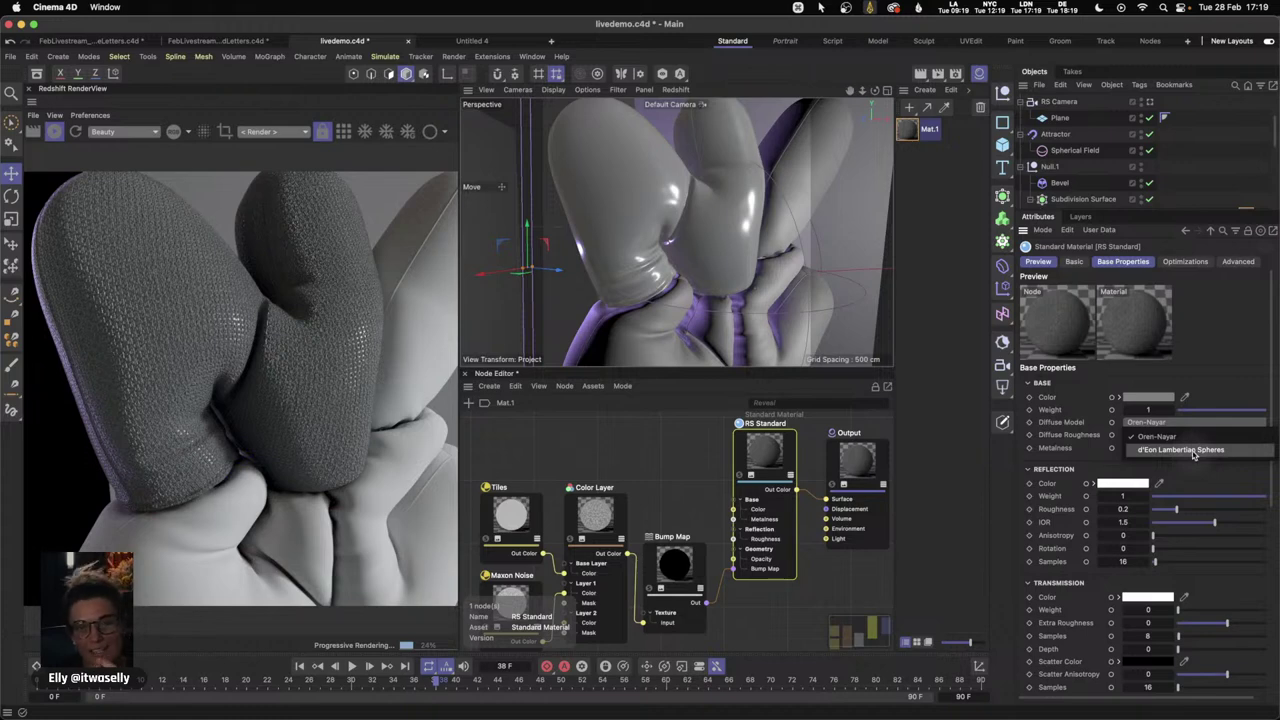
{"action": "left_click", "coordinate": [1181, 450]}
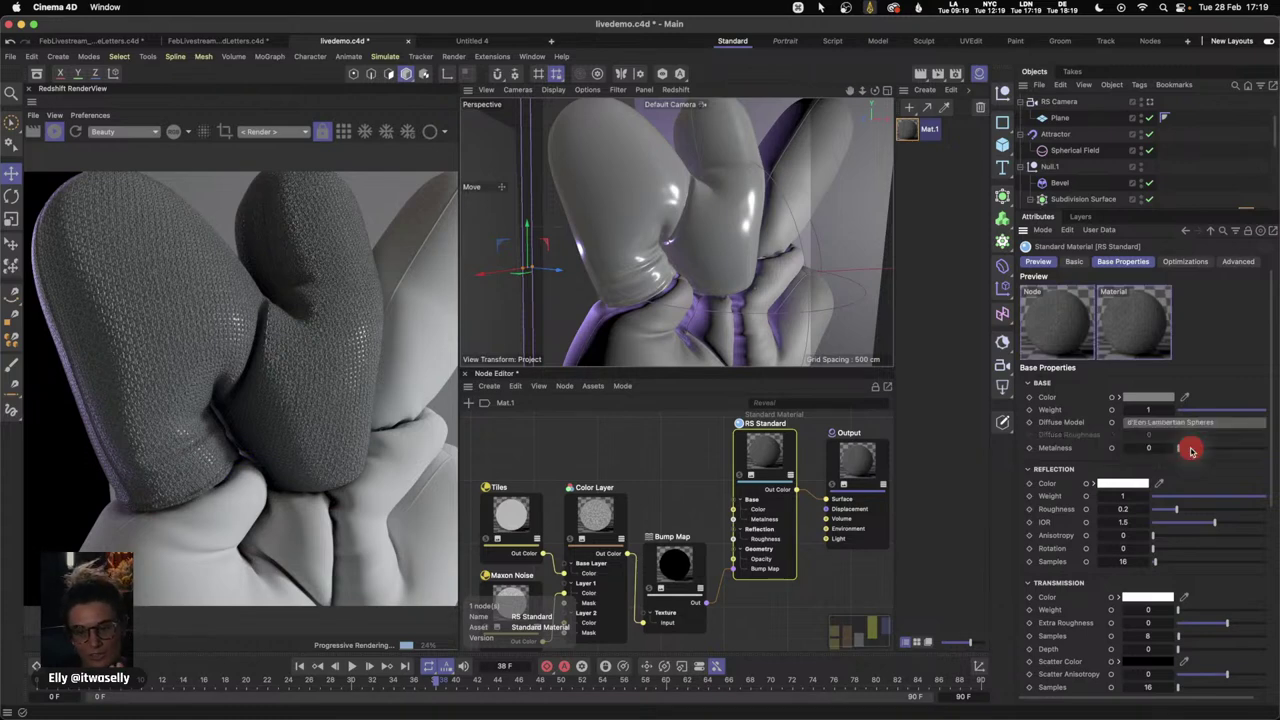
{"action": "double_click", "coordinate": [1125, 508]}
{"action": "type", "text": "0.8"}
{"action": "key", "text": "Return"}
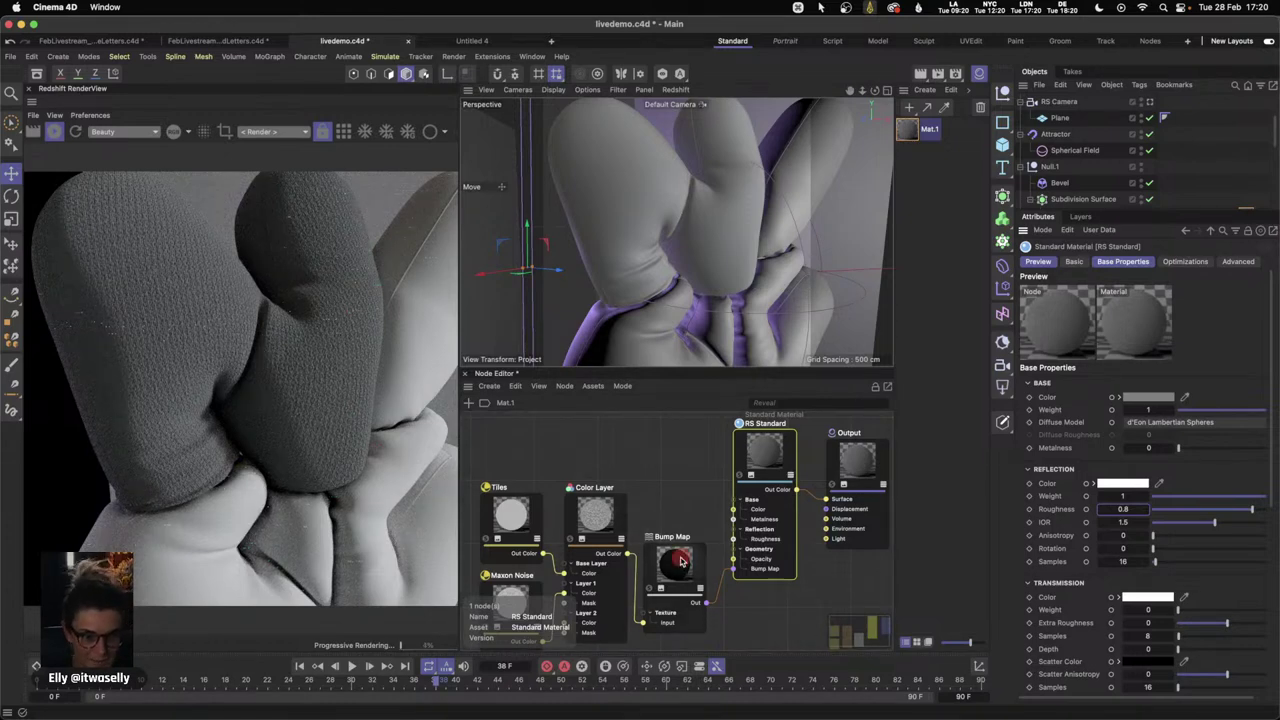
- Set the Bump Map node's height scale to 0.5
{"action": "left_click", "coordinate": [672, 556]}
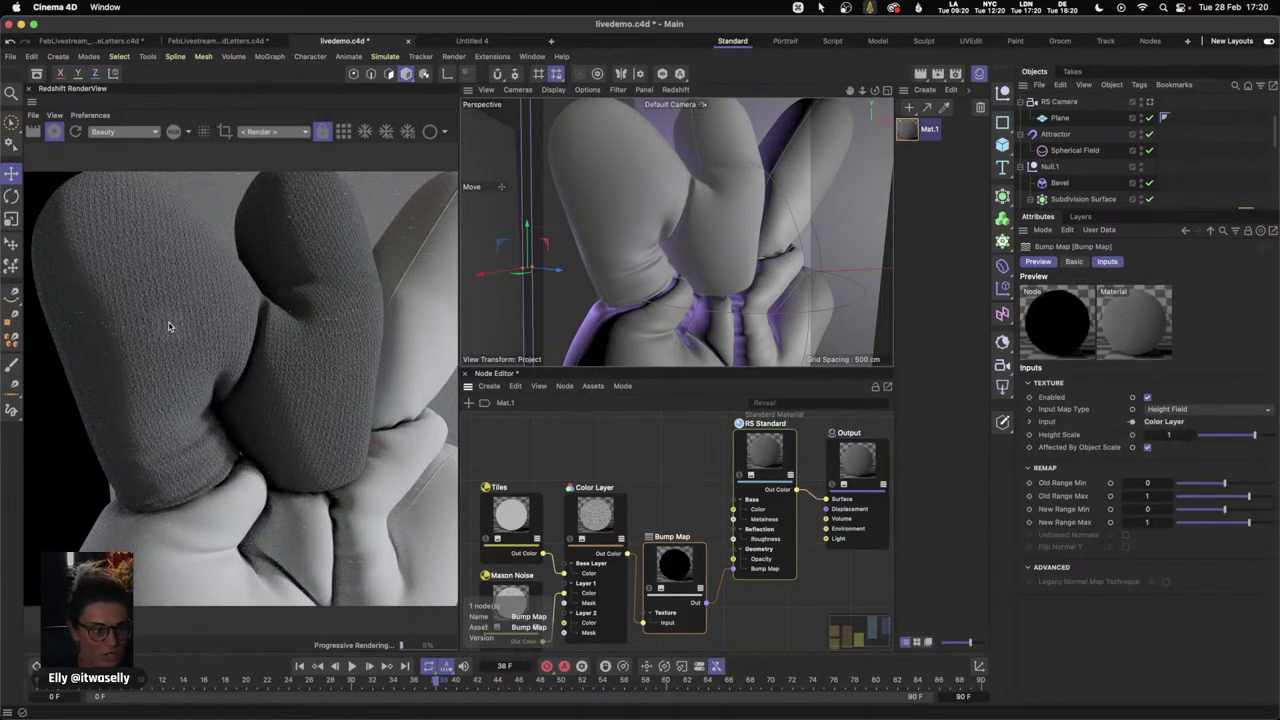
{"action": "left_click", "coordinate": [1167, 437]}
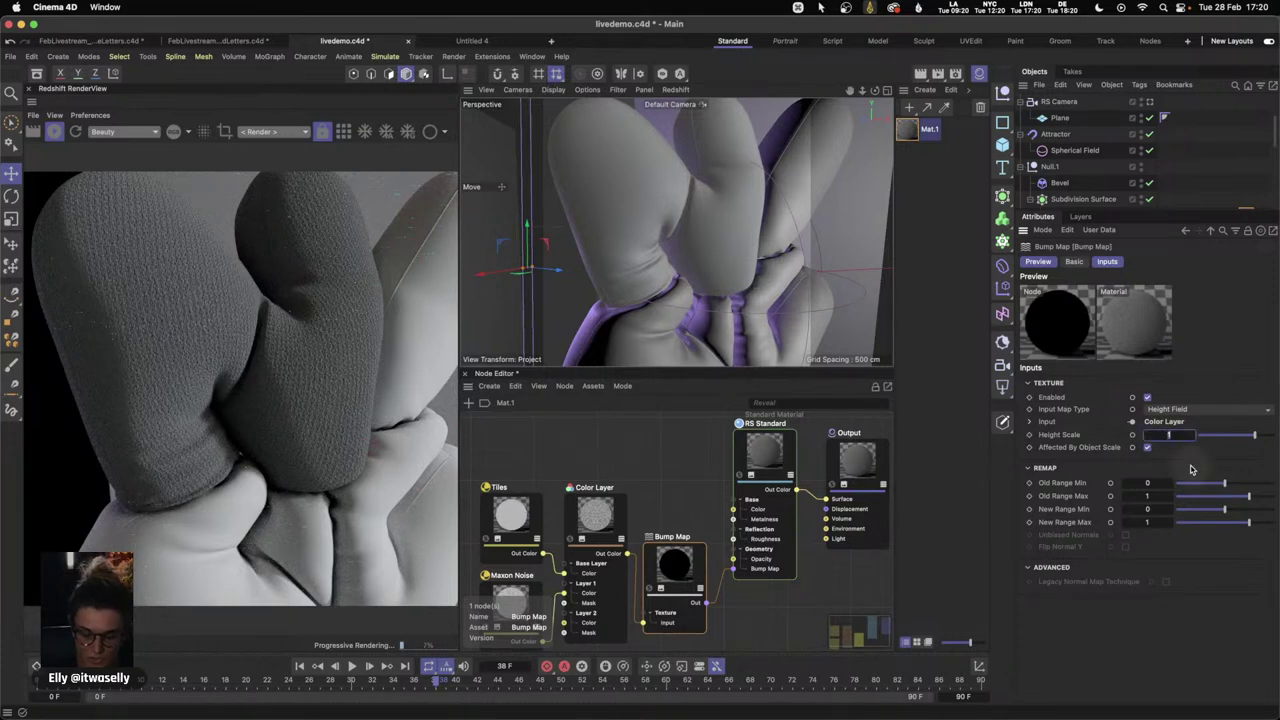
{"action": "type", "text": "0.5"}
{"action": "key", "text": "Return"}
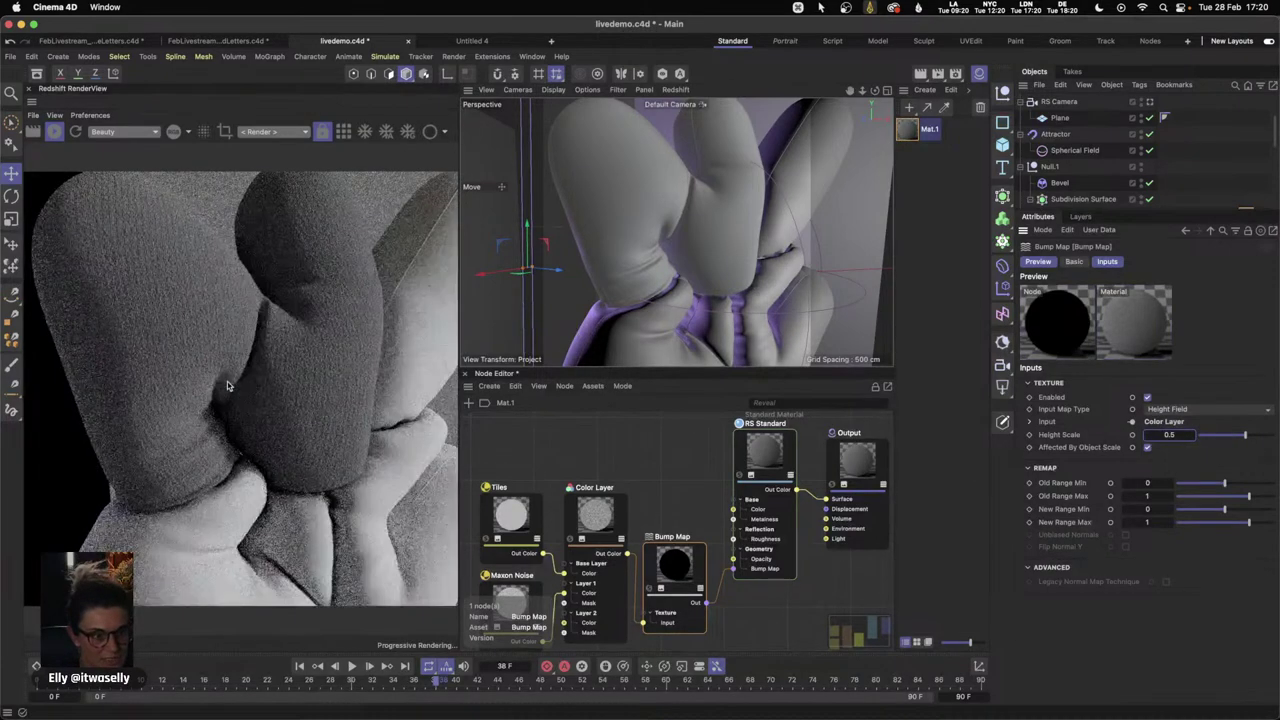
- Switch to Preview to examine the N_Color_tex.png slogan texture, and close the image
{"action": "middle_click_drag", "start_coordinate": [769, 602], "coordinate": [751, 530]}
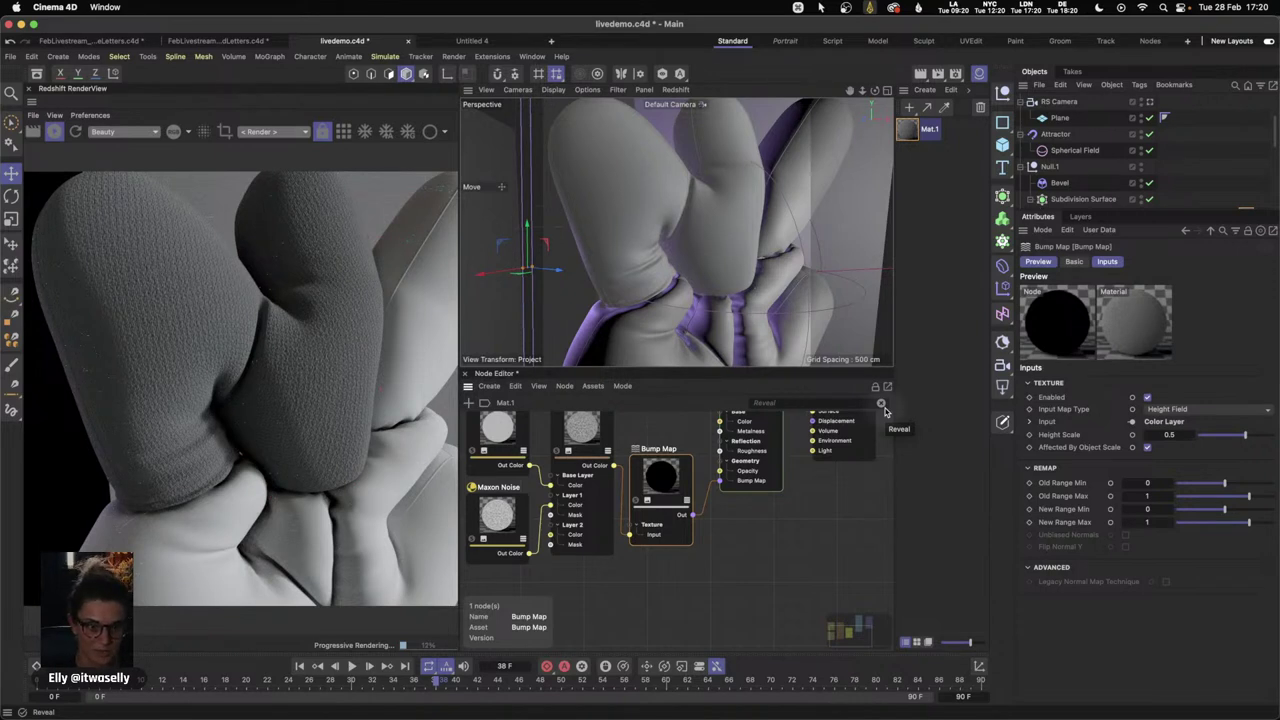
{"action": "key", "text": "1"}
{"action": "left_click_drag", "start_coordinate": [668, 428], "coordinate": [731, 529]}
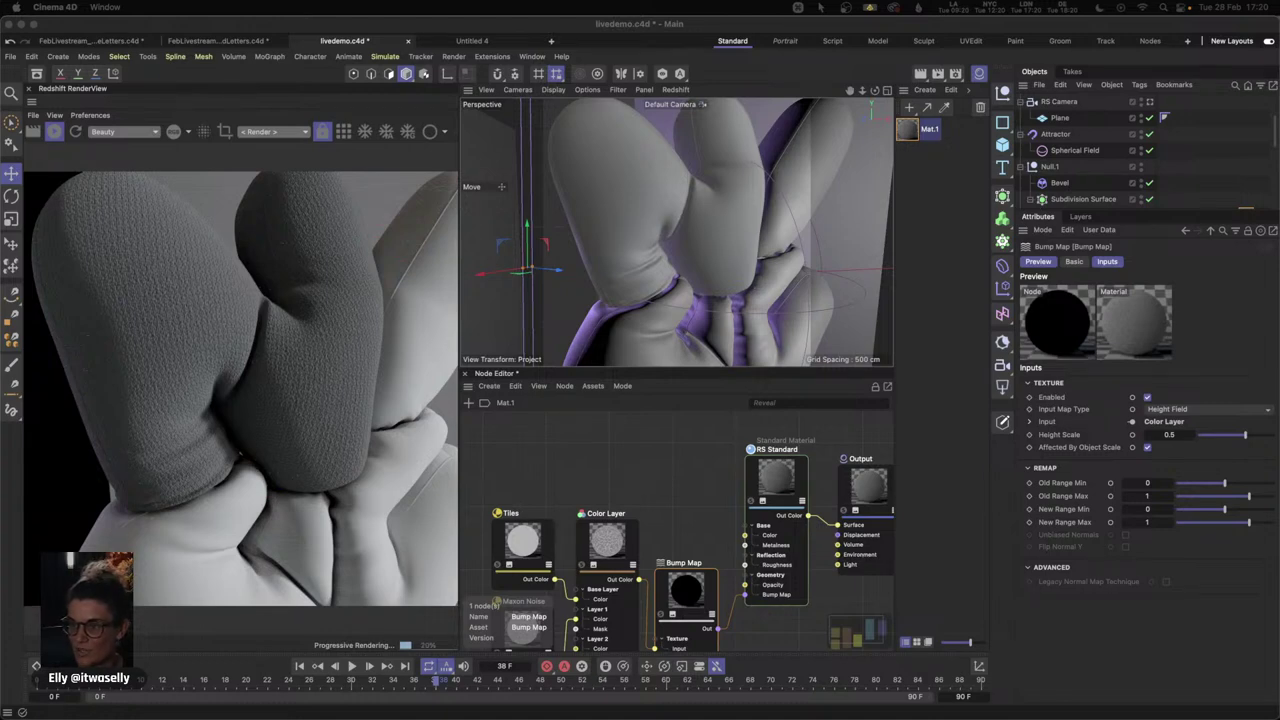
{"action": "key", "text": "super+Tab"}
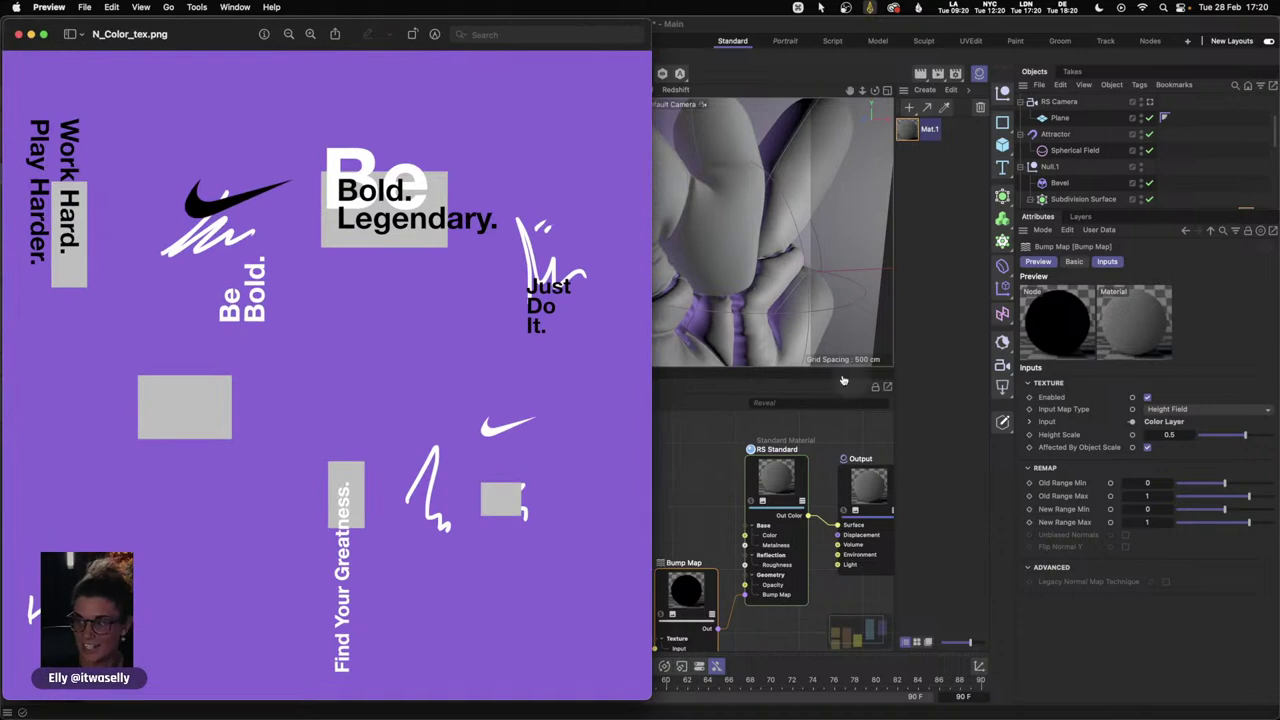
{"action": "left_click_drag", "start_coordinate": [190, 34], "coordinate": [477, 32]}
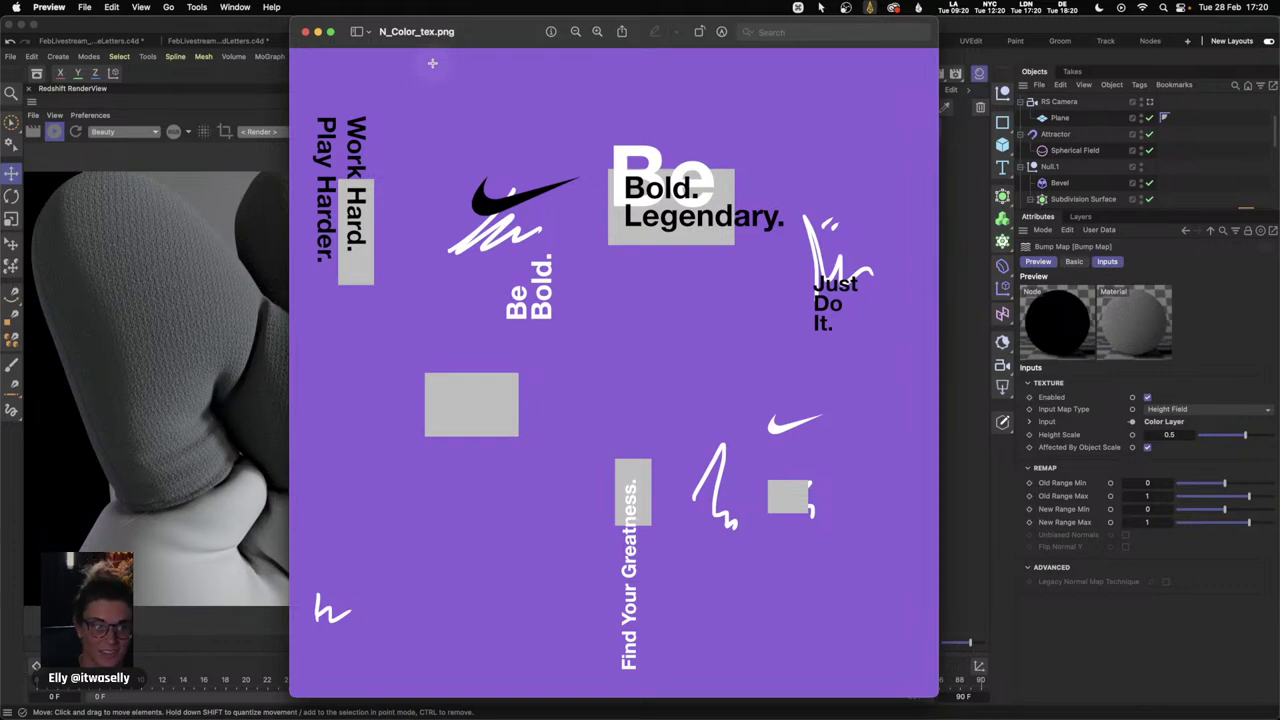
{"action": "left_click", "coordinate": [305, 32]}
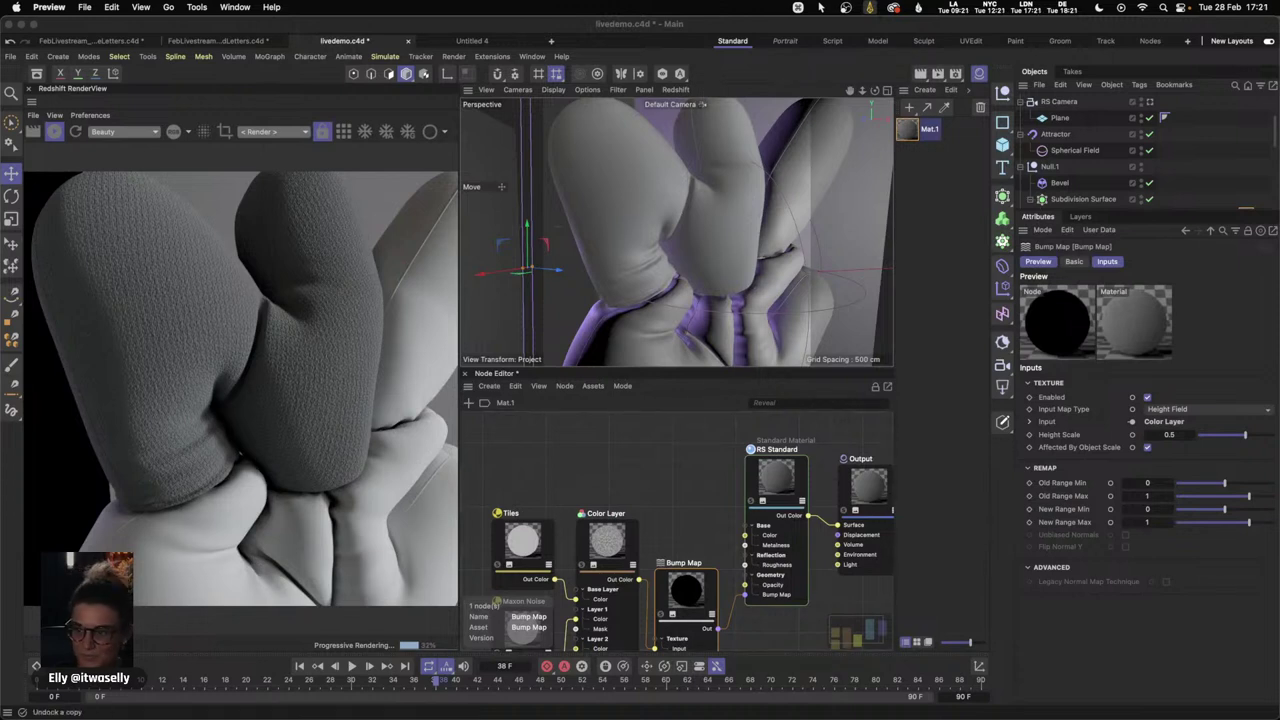
- Add N_Color_tex.png to the Mat.1 node graph as a Texture node above the Color Layer and set its color space to sRGB
{"action": "left_click_drag", "start_coordinate": [580, 465], "coordinate": [604, 515]}
{"action": "middle_click_drag", "start_coordinate": [672, 566], "coordinate": [643, 423]}
{"action": "left_click", "coordinate": [663, 456]}
{"action": "scroll", "coordinate": [660, 465], "scroll_direction": "up", "scroll_amount": 5}
{"action": "left_click", "coordinate": [606, 535]}
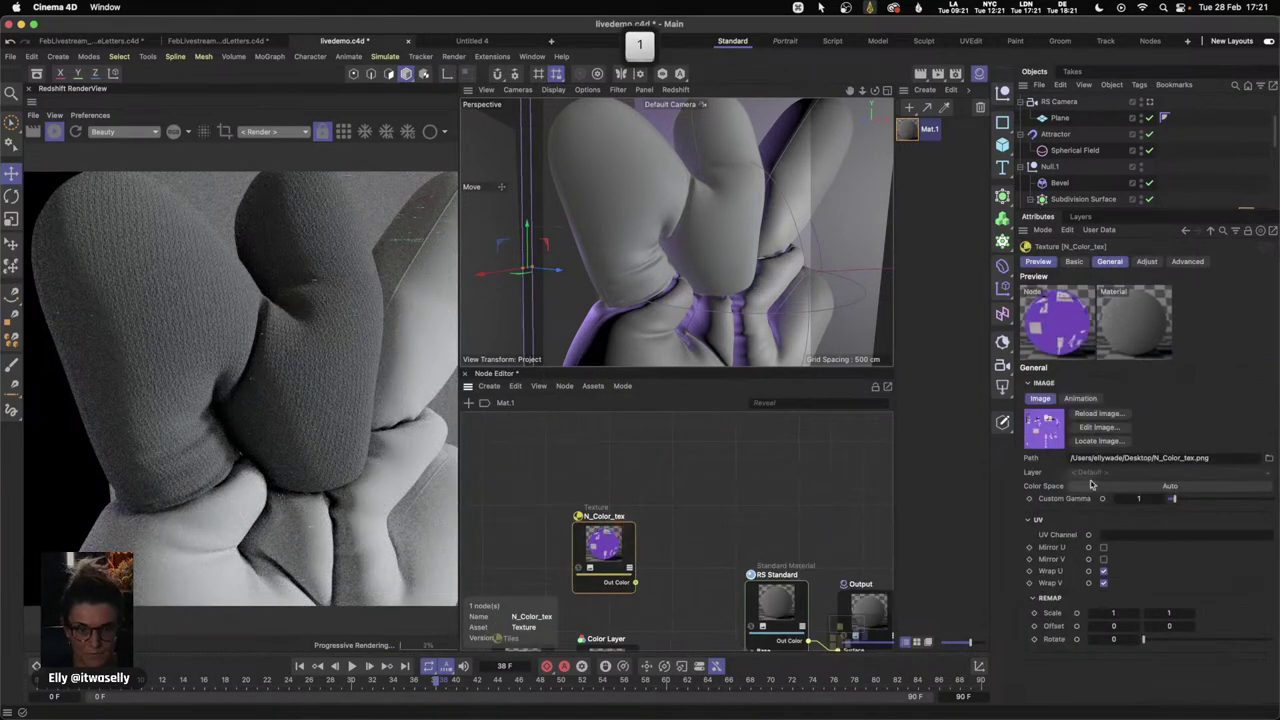
{"action": "left_click", "coordinate": [1150, 488]}
{"action": "mouse_move", "coordinate": [1108, 596]}
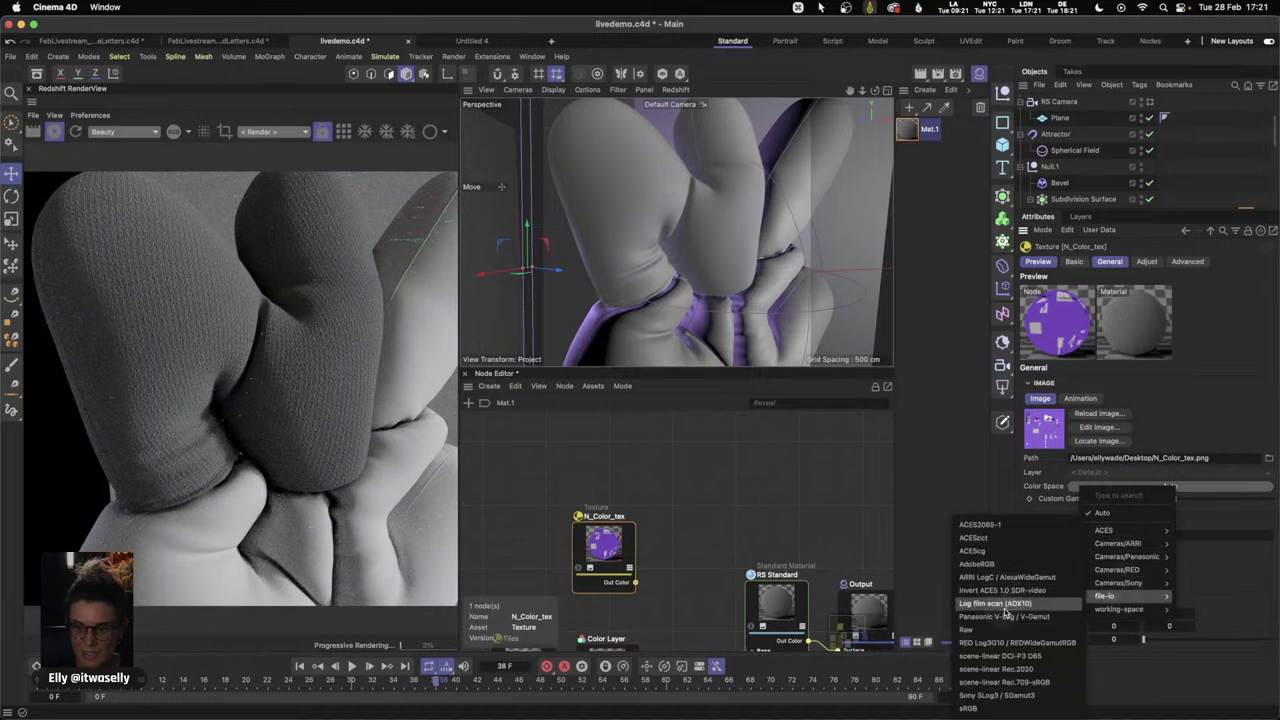
{"action": "left_click", "coordinate": [977, 711]}
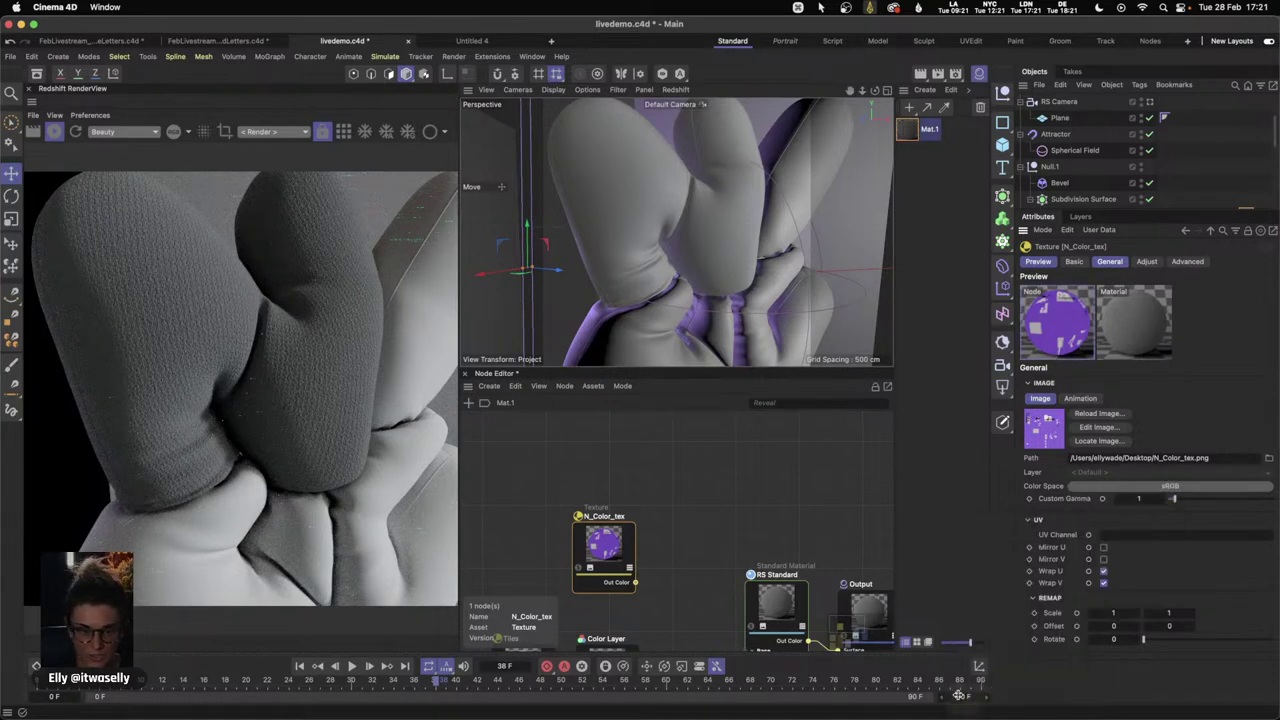
- Connect the N_Color_tex node's Out Color to the RS Standard's Base Color input
{"action": "key", "text": "1"}
{"action": "left_click_drag", "start_coordinate": [686, 551], "coordinate": [660, 500]}
{"action": "left_click_drag", "start_coordinate": [587, 475], "coordinate": [733, 585]}
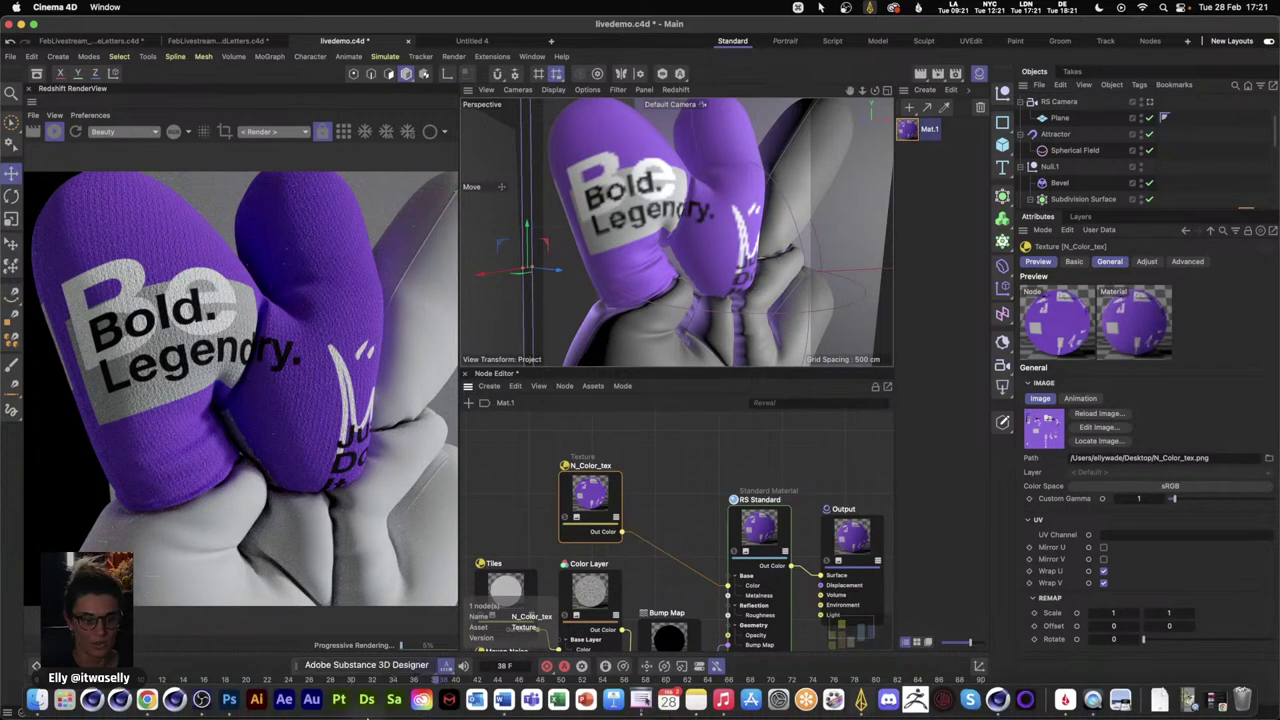
- Switch to Photoshop, compare the N_Color_tex.psd artwork with its UV Mesh Layer shown and hidden, and return to Cinema 4D
{"action": "left_click", "coordinate": [236, 702]}
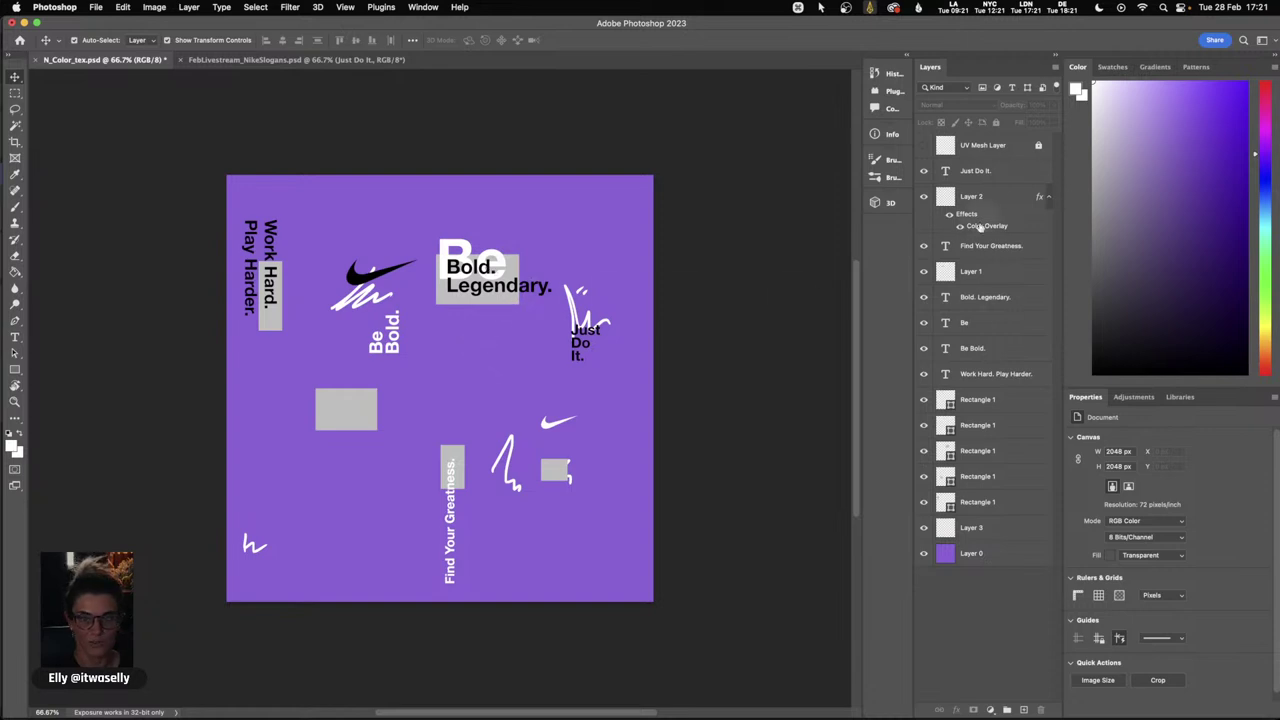
{"action": "left_click", "coordinate": [924, 146]}
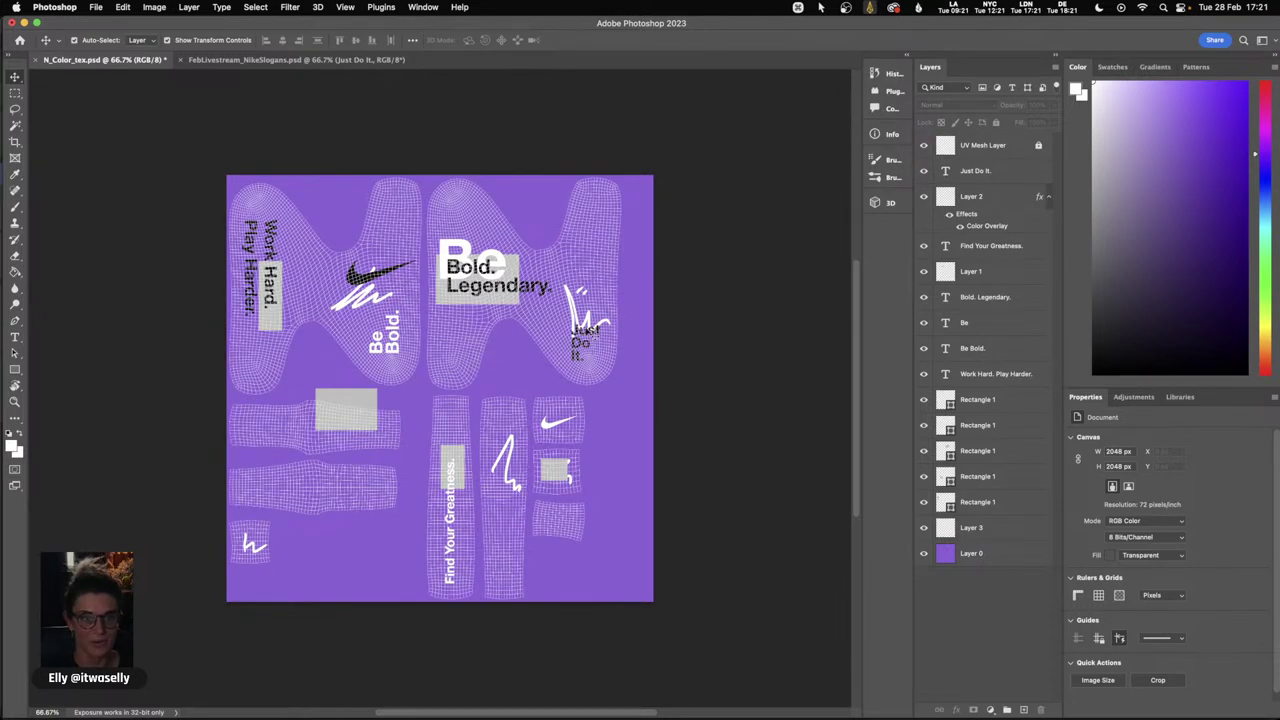
{"action": "left_click", "coordinate": [924, 146]}
{"action": "mouse_move", "coordinate": [478, 716]}
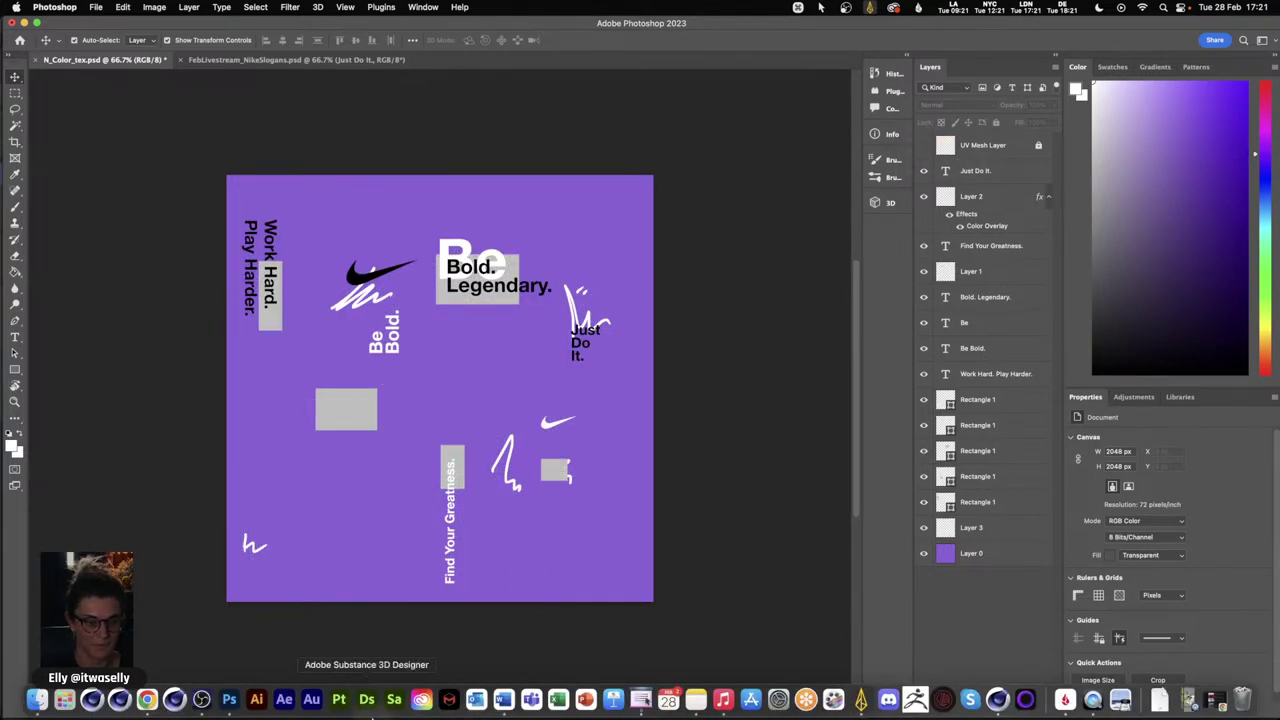
{"action": "left_click", "coordinate": [998, 700]}
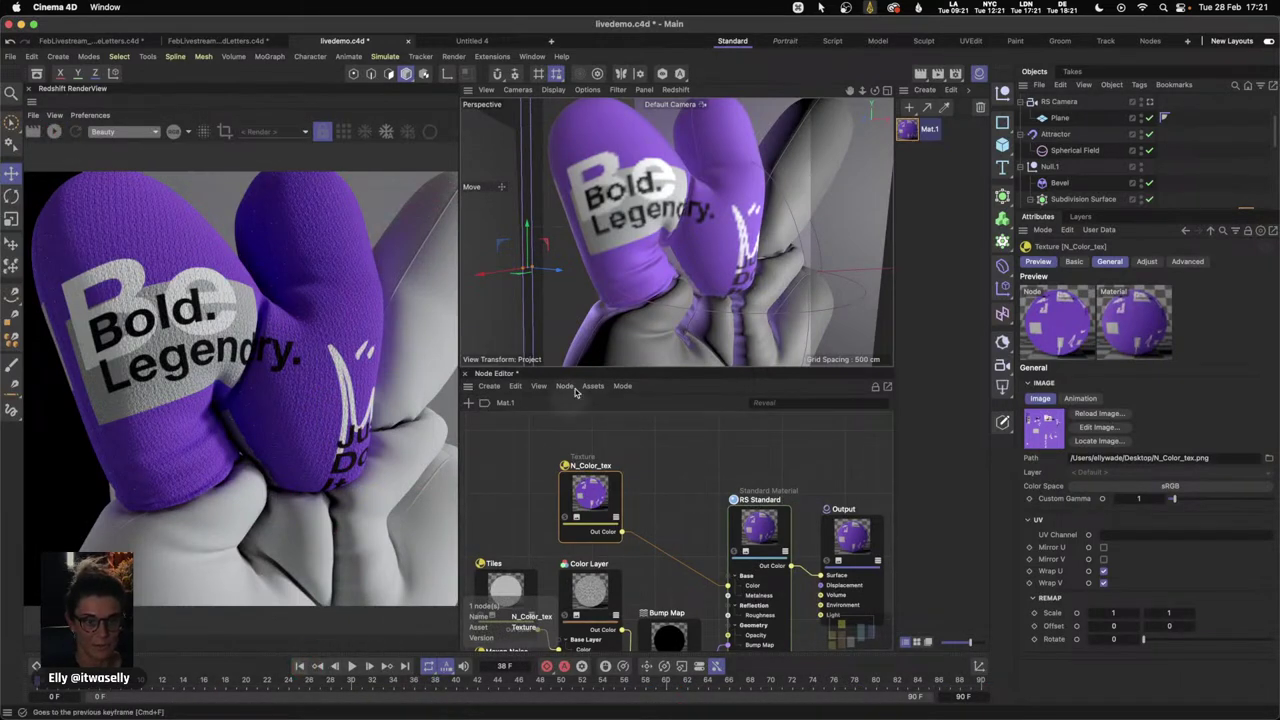
- Close the Node Editor, frame the whole letter N in the viewport, and run the Redshift RenderView briefly on it
{"action": "left_click", "coordinate": [465, 373]}
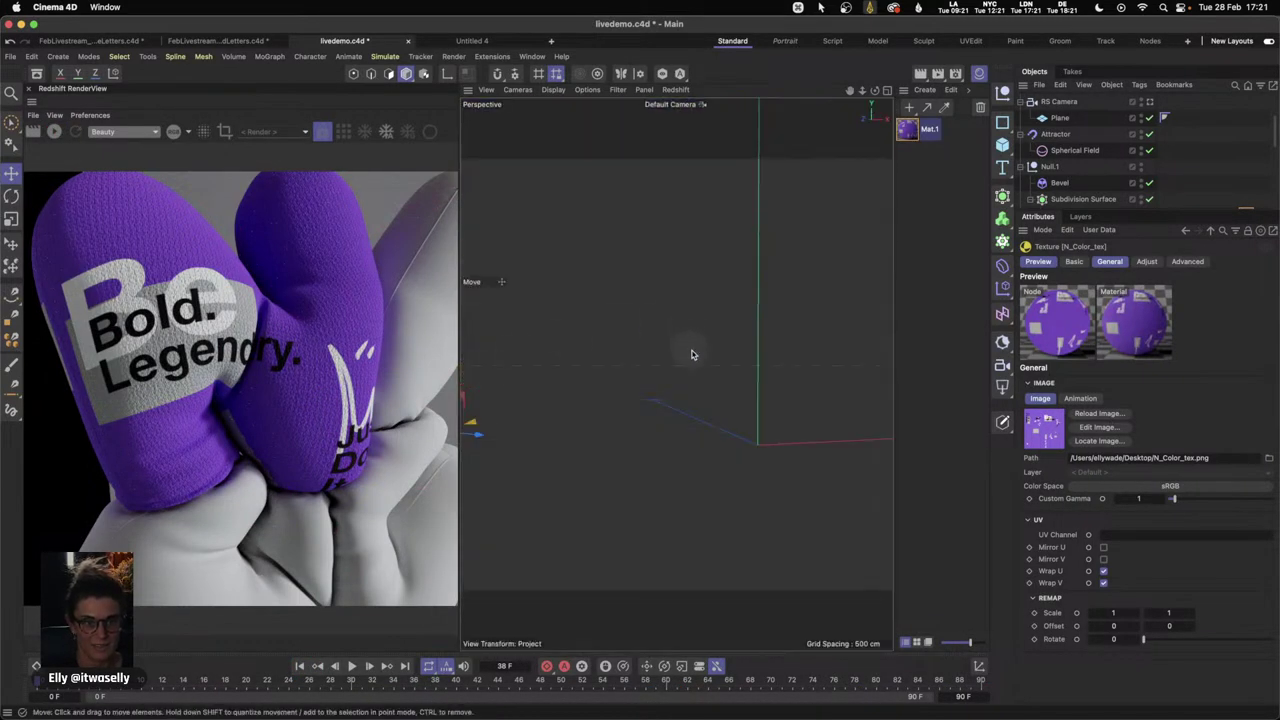
{"action": "left_click", "coordinate": [697, 289]}
{"action": "key", "text": "2"}
{"action": "left_click_drag", "start_coordinate": [697, 289], "coordinate": [777, 457]}
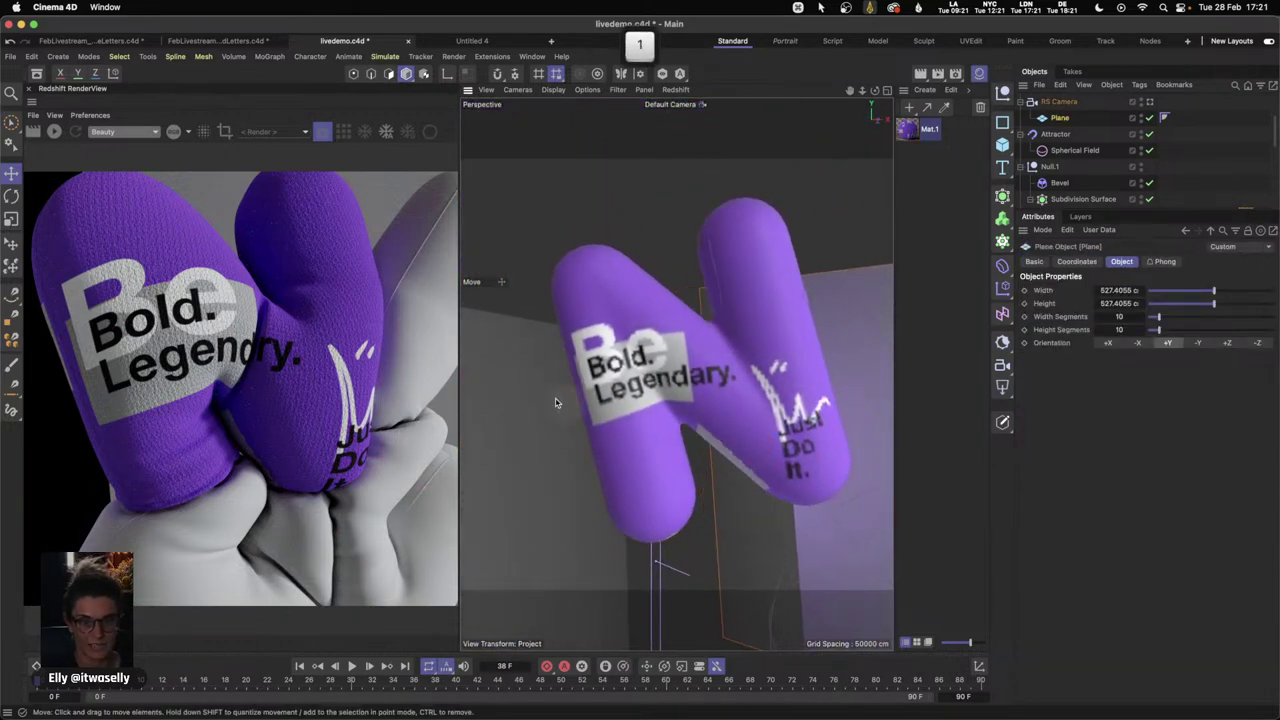
{"action": "left_click", "coordinate": [54, 131]}
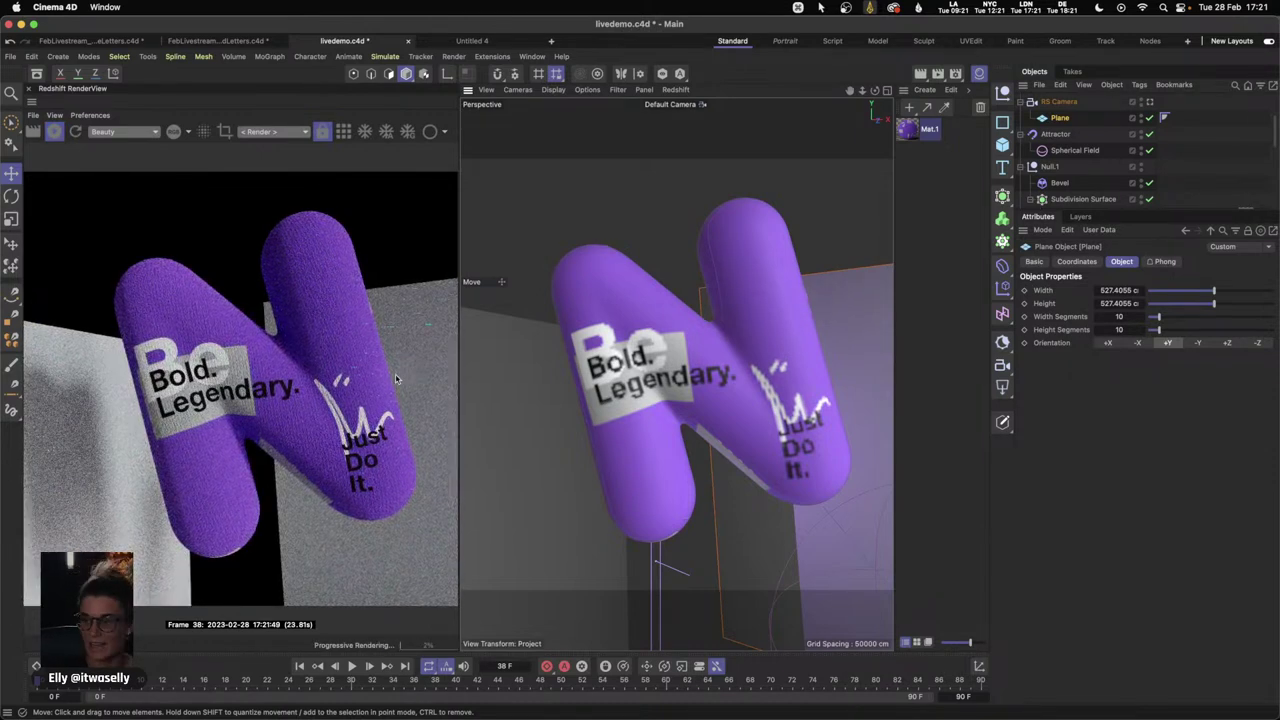
{"action": "left_click", "coordinate": [54, 131]}
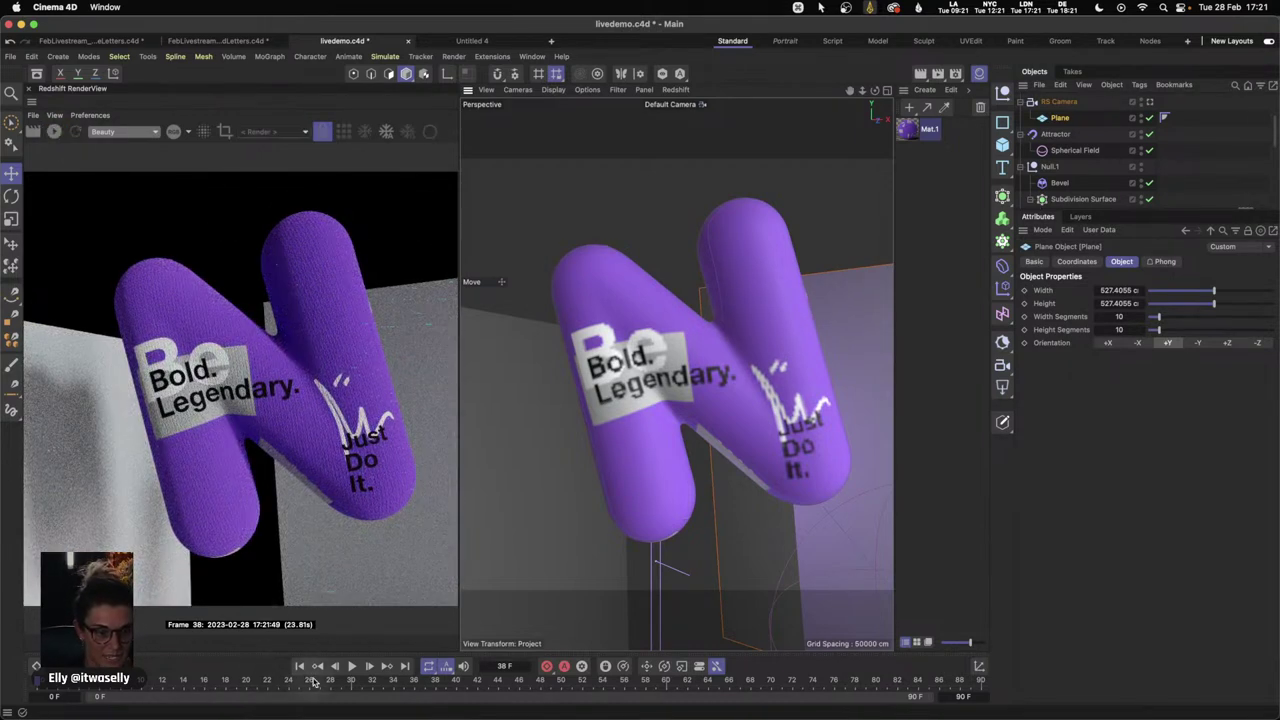
- Play the cloth simulation up to frame 7, restart the Redshift RenderView on the inflated N, and clear the material selection
{"action": "left_click", "coordinate": [351, 667]}
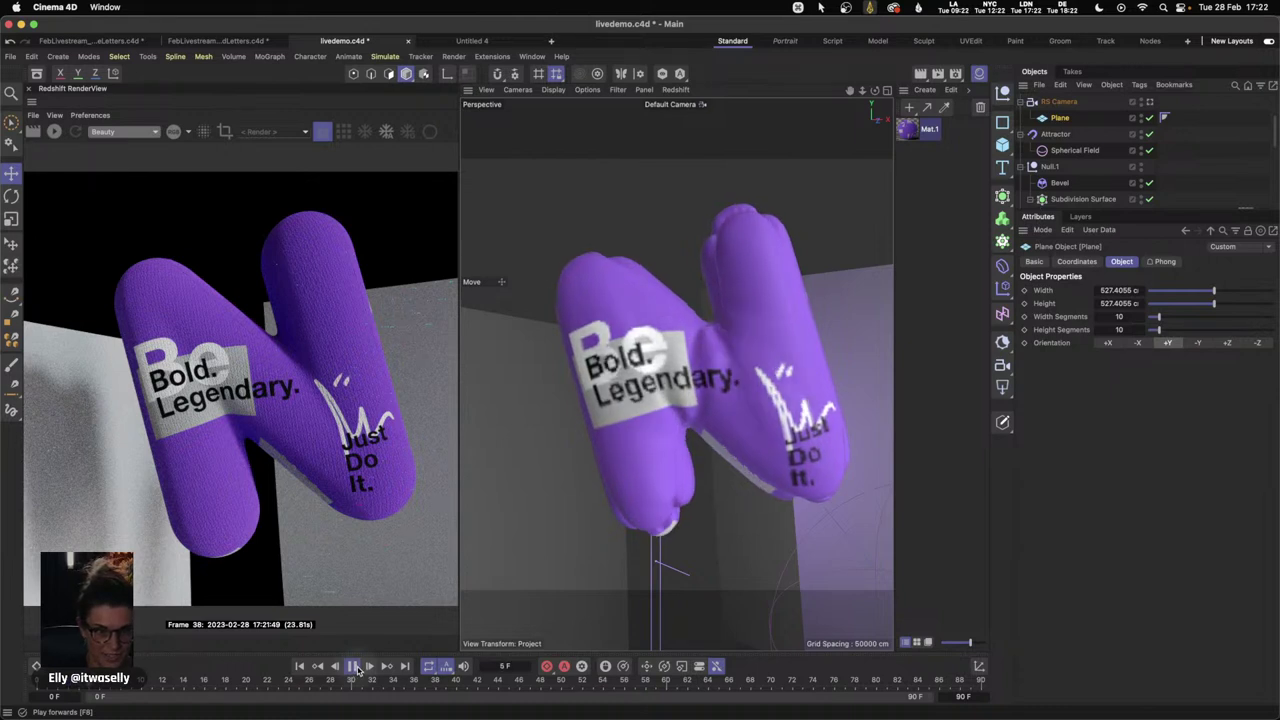
{"action": "left_click", "coordinate": [357, 670]}
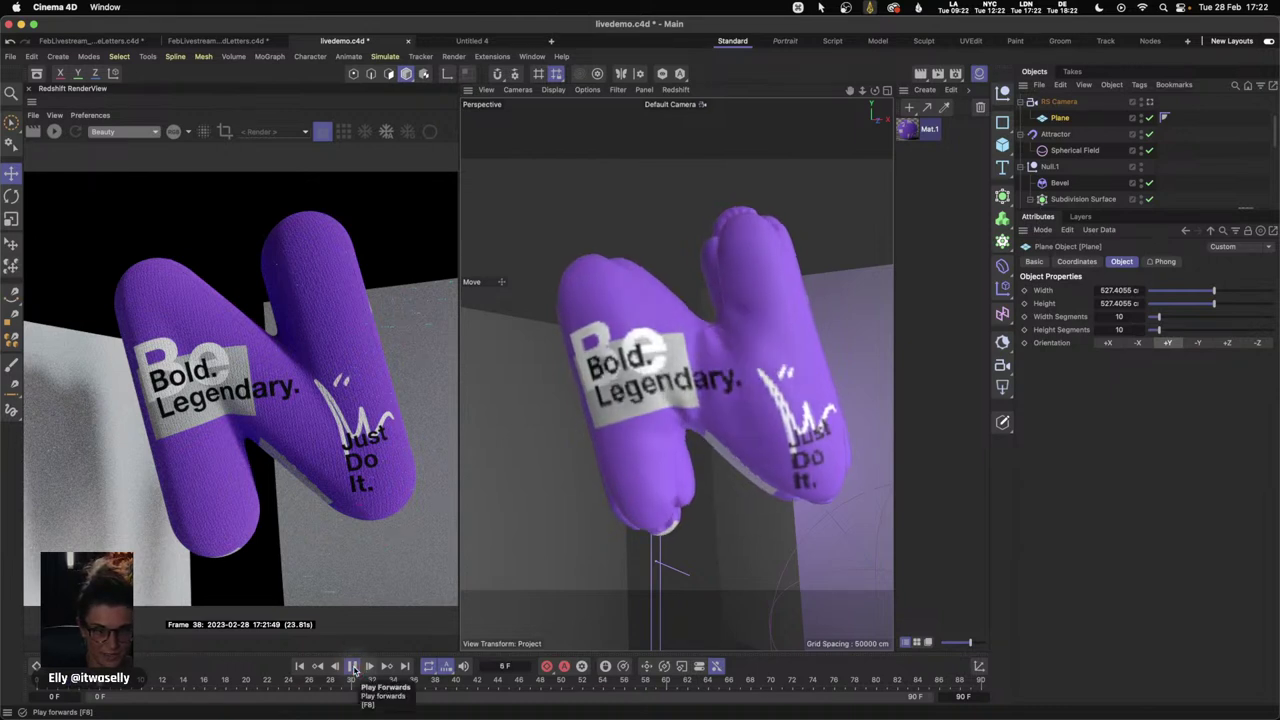
{"action": "left_click", "coordinate": [52, 133]}
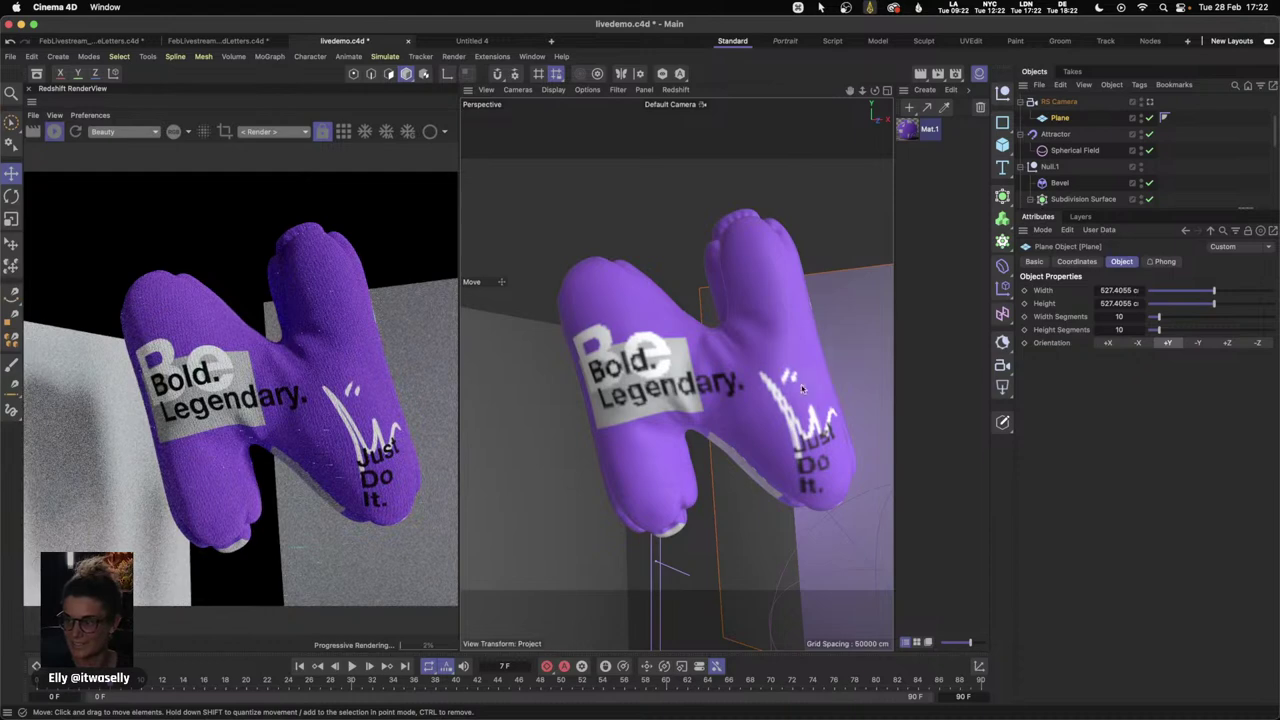
{"action": "left_click", "coordinate": [919, 387]}
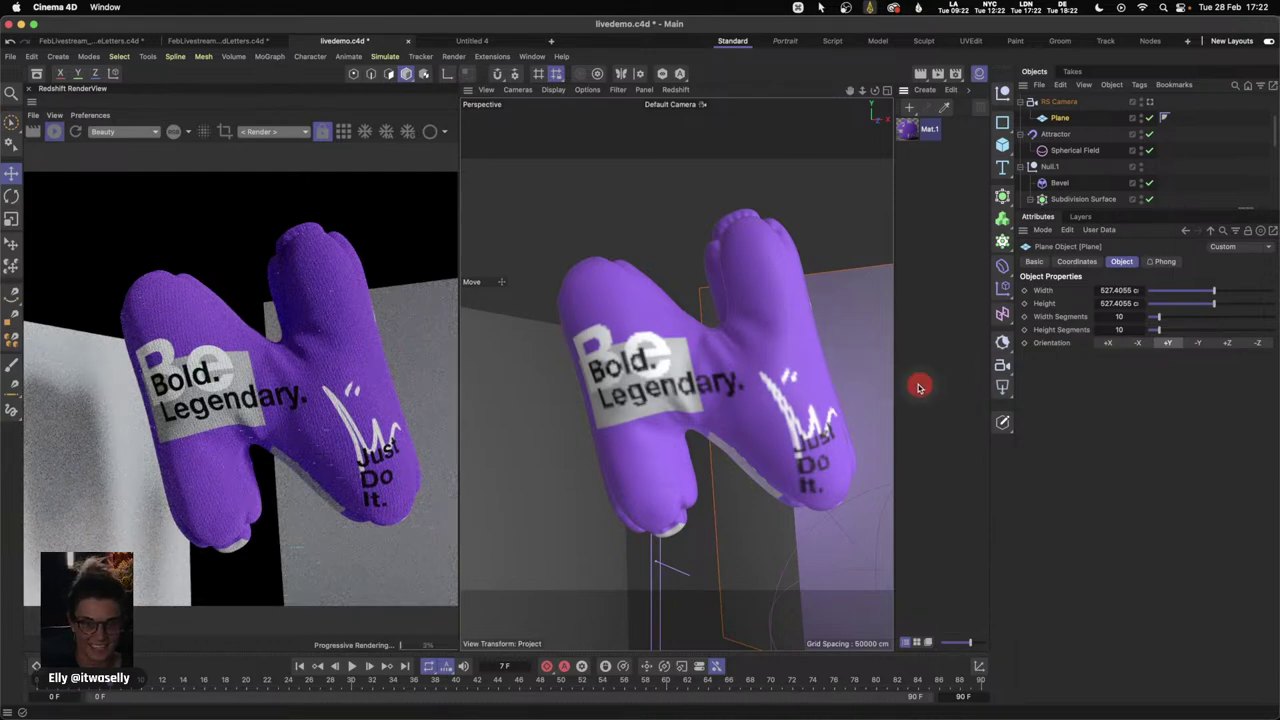
{"action": "left_click", "coordinate": [744, 405]}
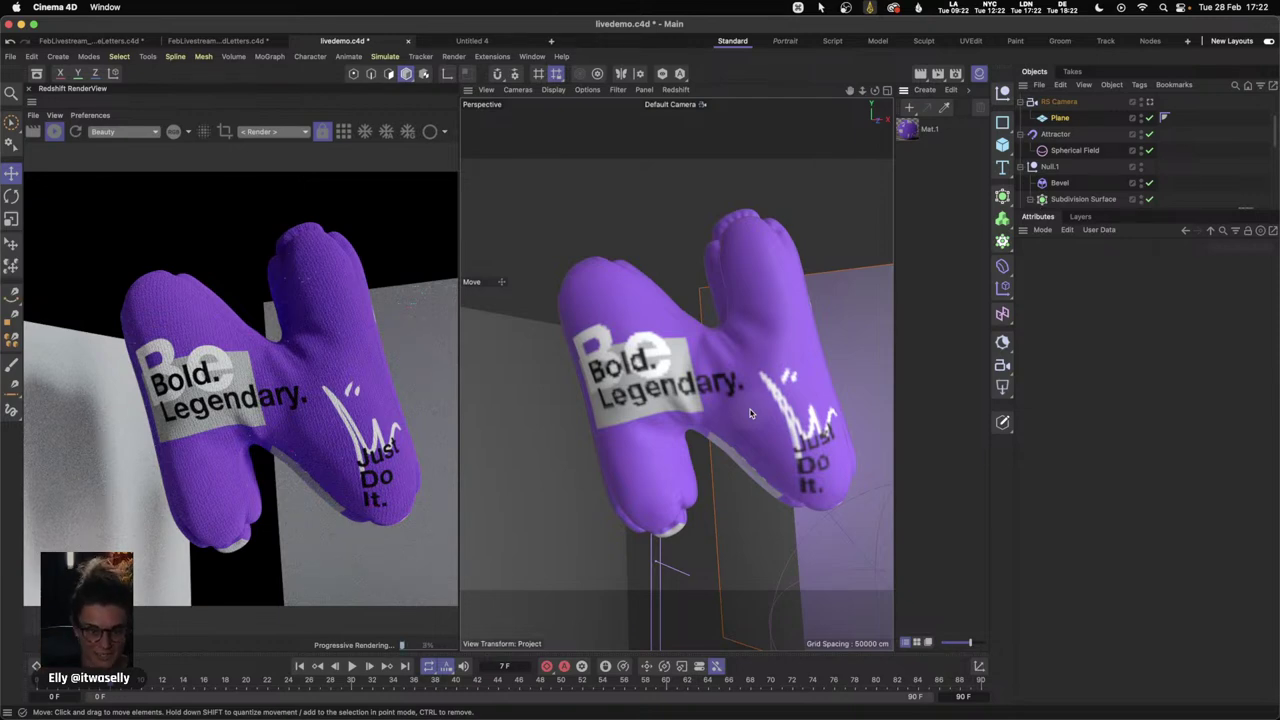
- Examine the rendered fabric on the letter N from a different angle and from further away, and stop the RenderView
{"action": "key", "text": "3"}
{"action": "left_click_drag", "start_coordinate": [715, 418], "coordinate": [771, 423]}
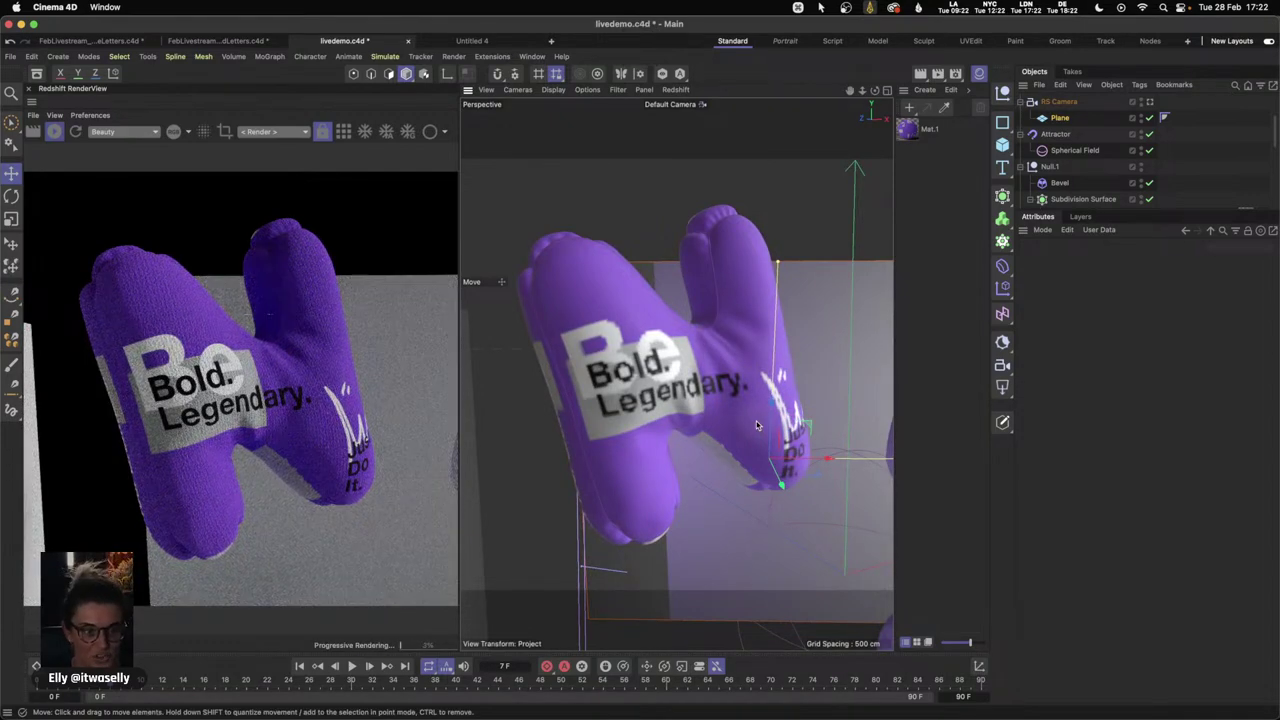
{"action": "key", "text": "1"}
{"action": "left_click_drag", "start_coordinate": [757, 425], "coordinate": [785, 421]}
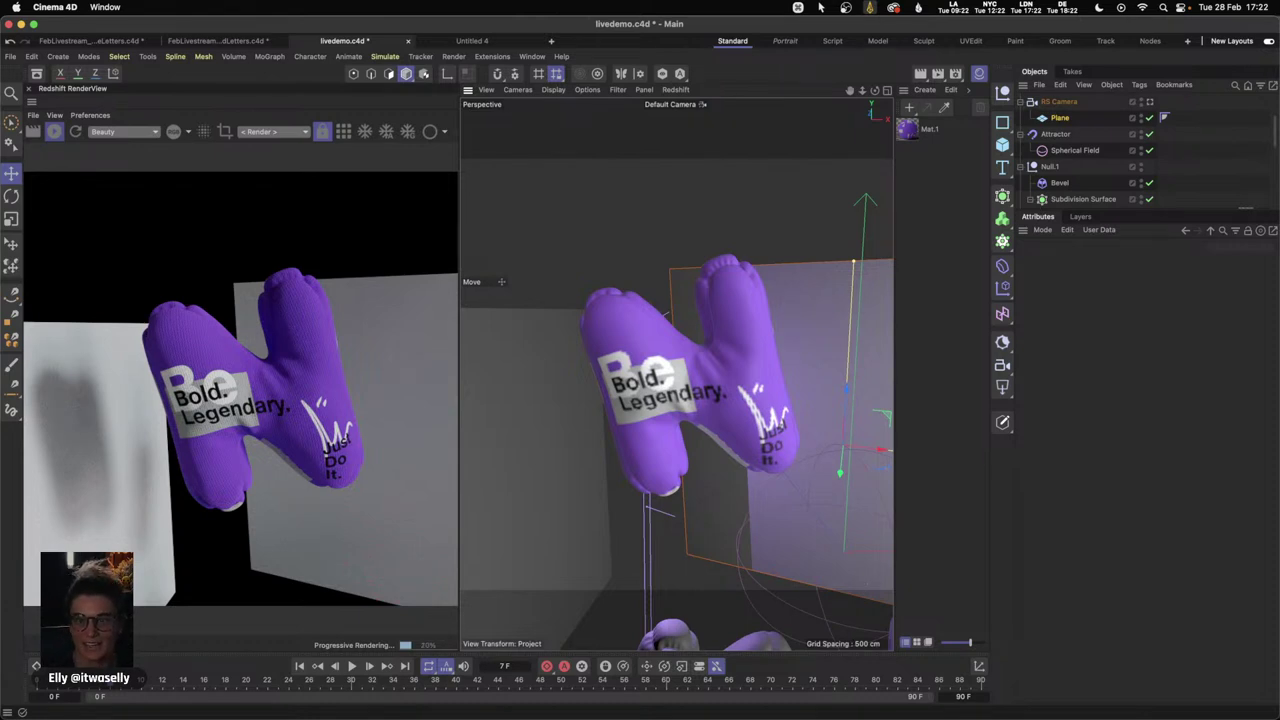
{"action": "left_click", "coordinate": [57, 136]}
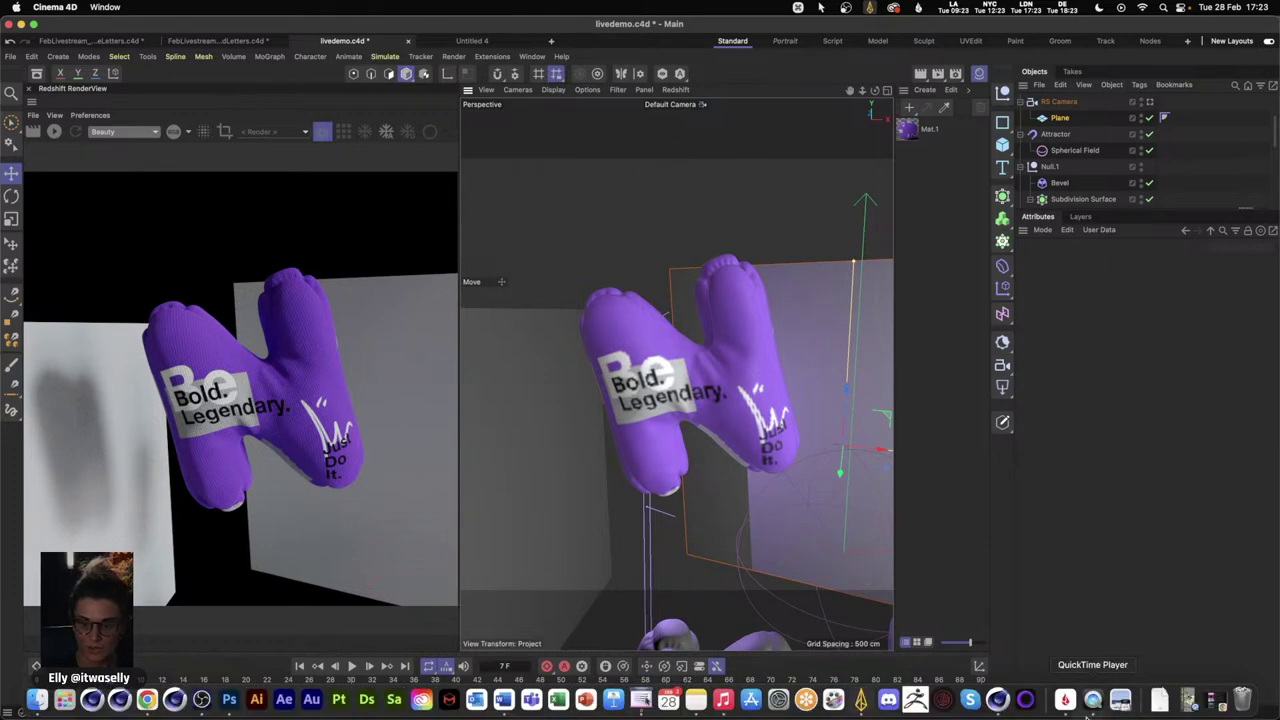
- Switch to QuickTime Player to watch the finished Nike cloth animation, and return to Cinema 4D
{"action": "left_click", "coordinate": [1092, 702]}
{"action": "left_click", "coordinate": [460, 599]}
{"action": "left_click", "coordinate": [578, 578]}
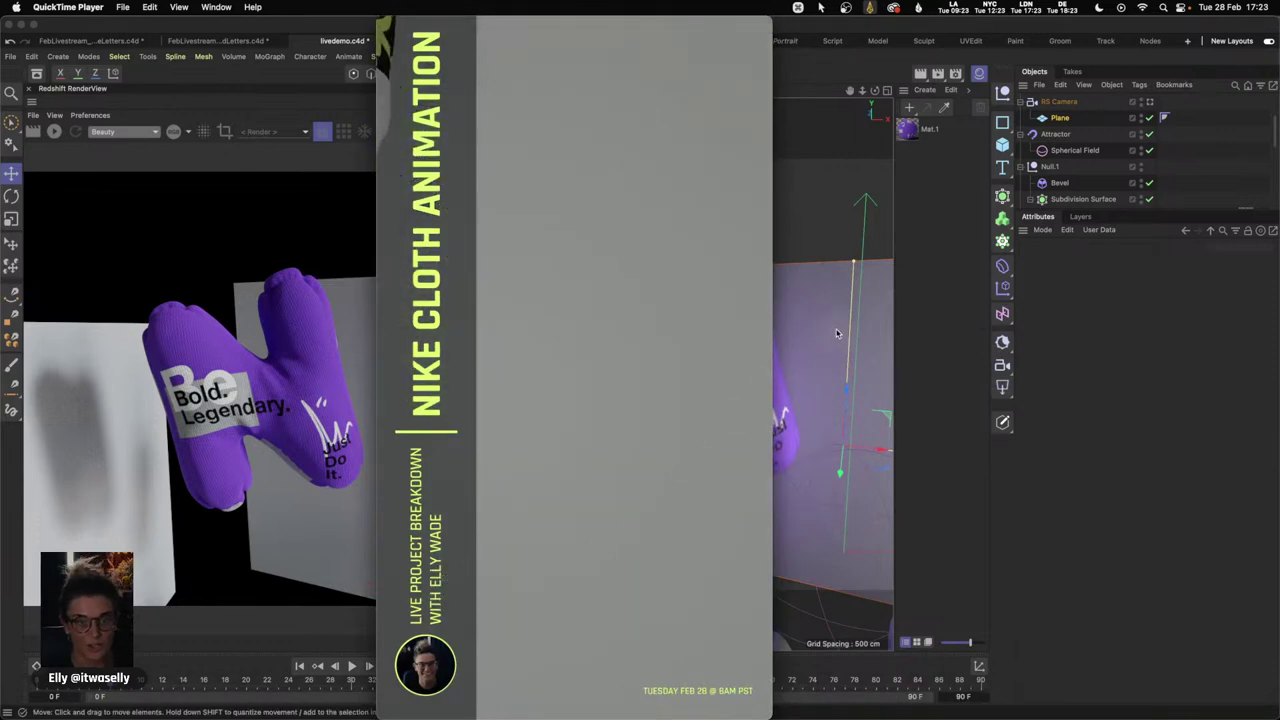
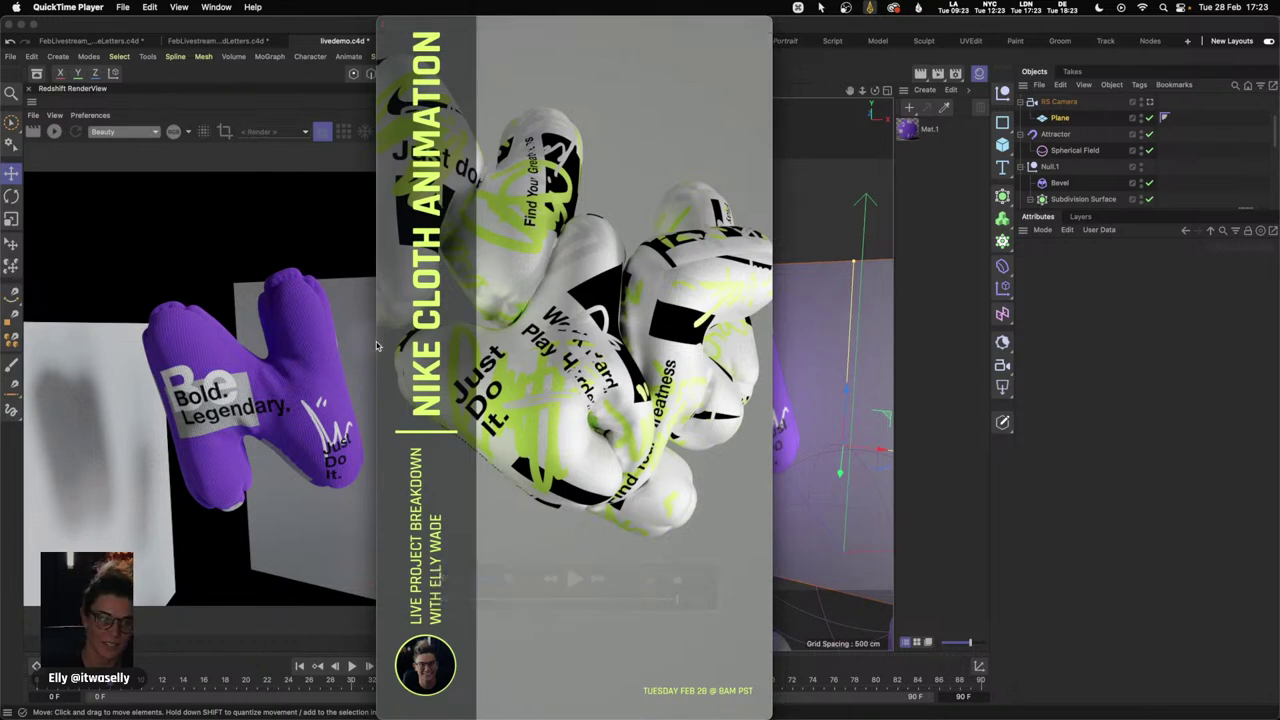
{"action": "left_click", "coordinate": [936, 269]}
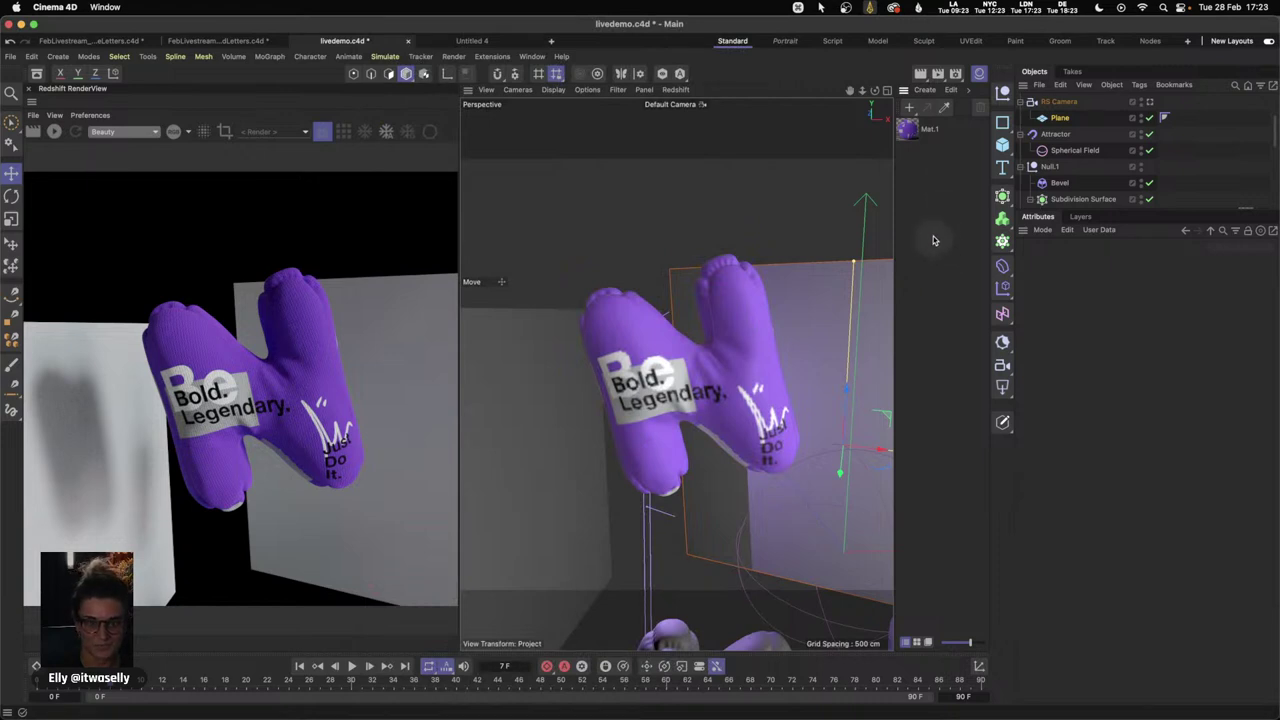
- In the Redshift render settings, switch to Advanced mode and set the Global Illumination secondary engine to Brute Force
{"action": "left_click", "coordinate": [956, 74]}
{"action": "mouse_move", "coordinate": [1020, 66]}
{"action": "left_mouse_down"}
{"action": "mouse_move", "coordinate": [772, 70]}
{"action": "mouse_move", "coordinate": [714, 108]}
{"action": "left_mouse_up"}
{"action": "left_click", "coordinate": [553, 184]}
{"action": "left_click", "coordinate": [620, 143]}
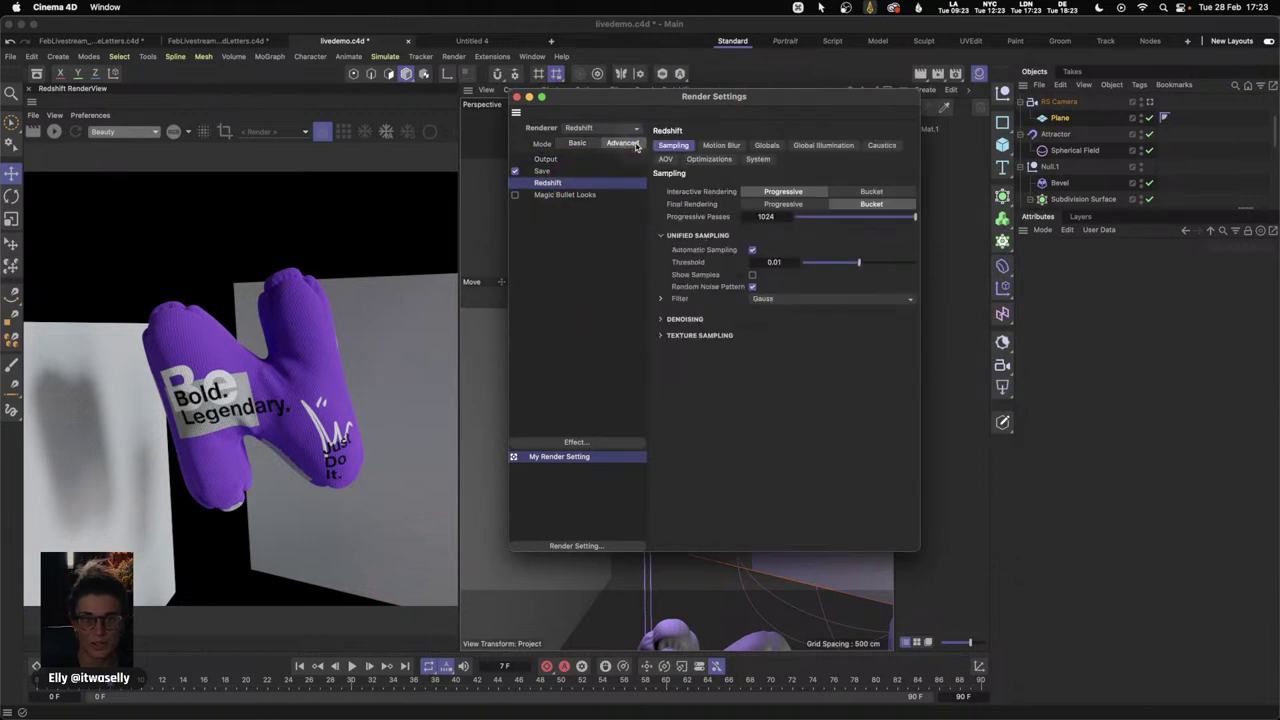
{"action": "left_click", "coordinate": [817, 146]}
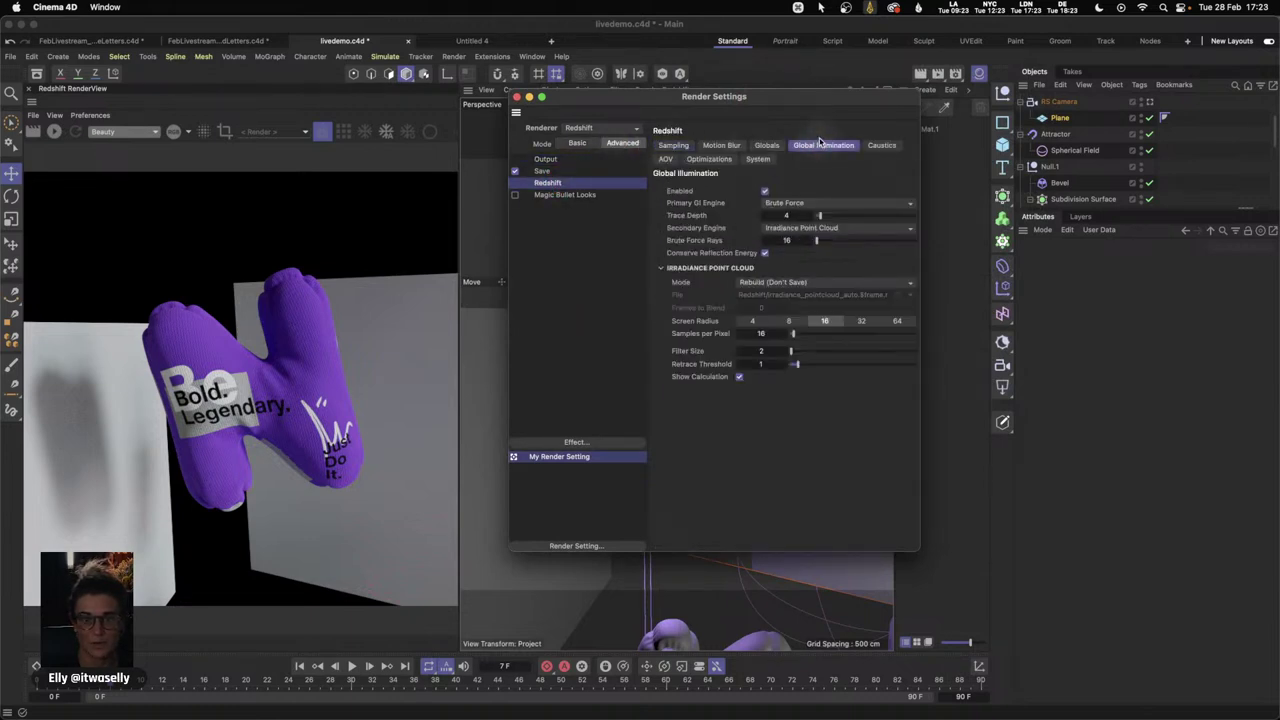
{"action": "left_click", "coordinate": [803, 228]}
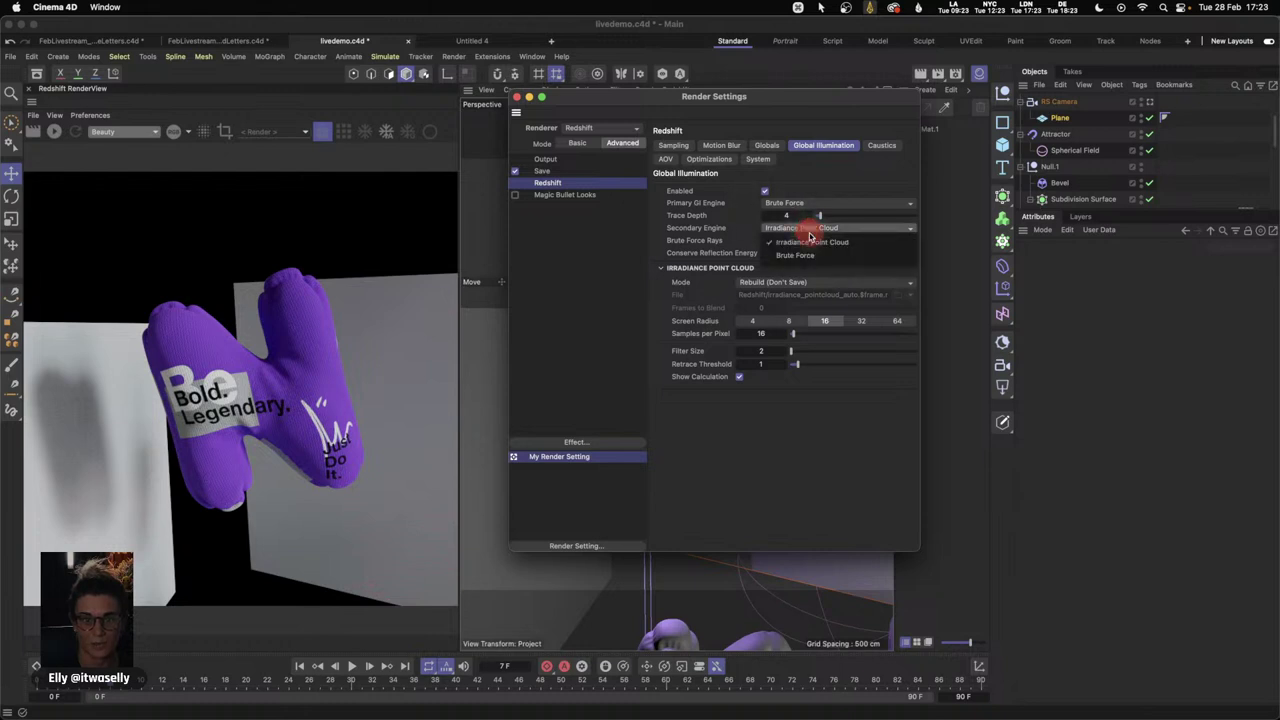
{"action": "left_click", "coordinate": [813, 256]}
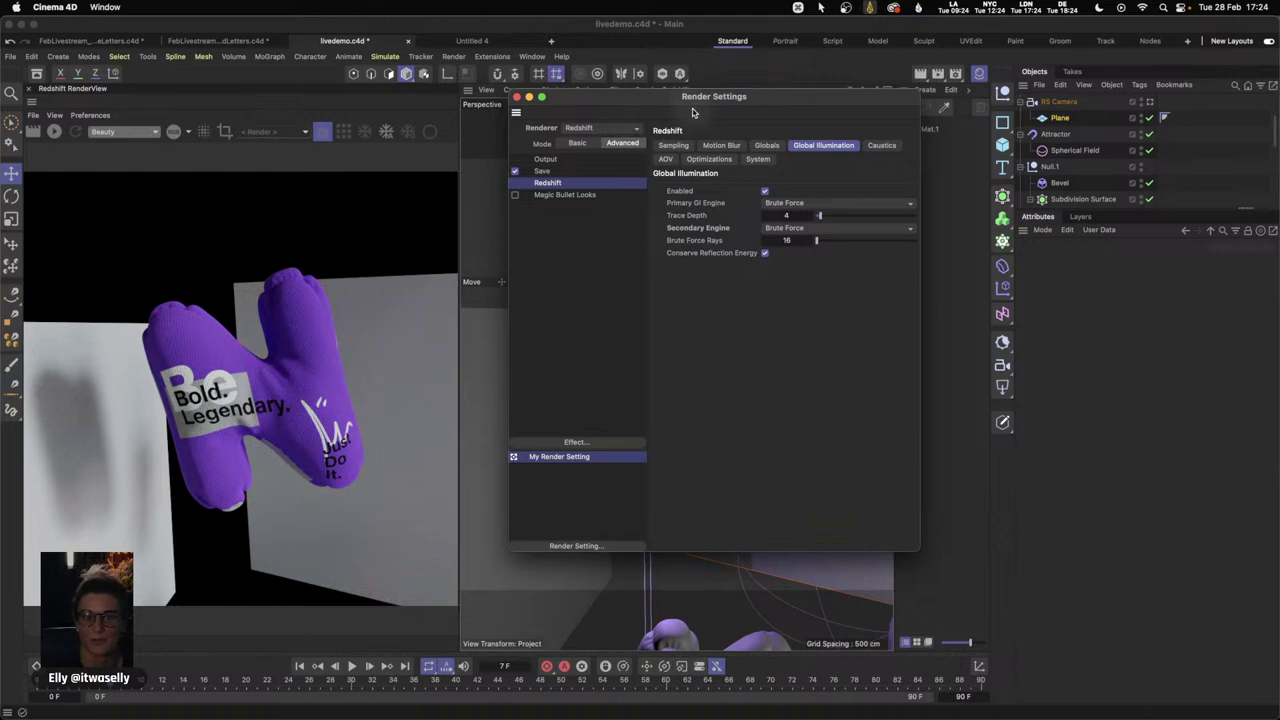
- Close the render settings, and open the Events page of maxon.net/en/ in a new Chrome tab
{"action": "left_click", "coordinate": [516, 96]}
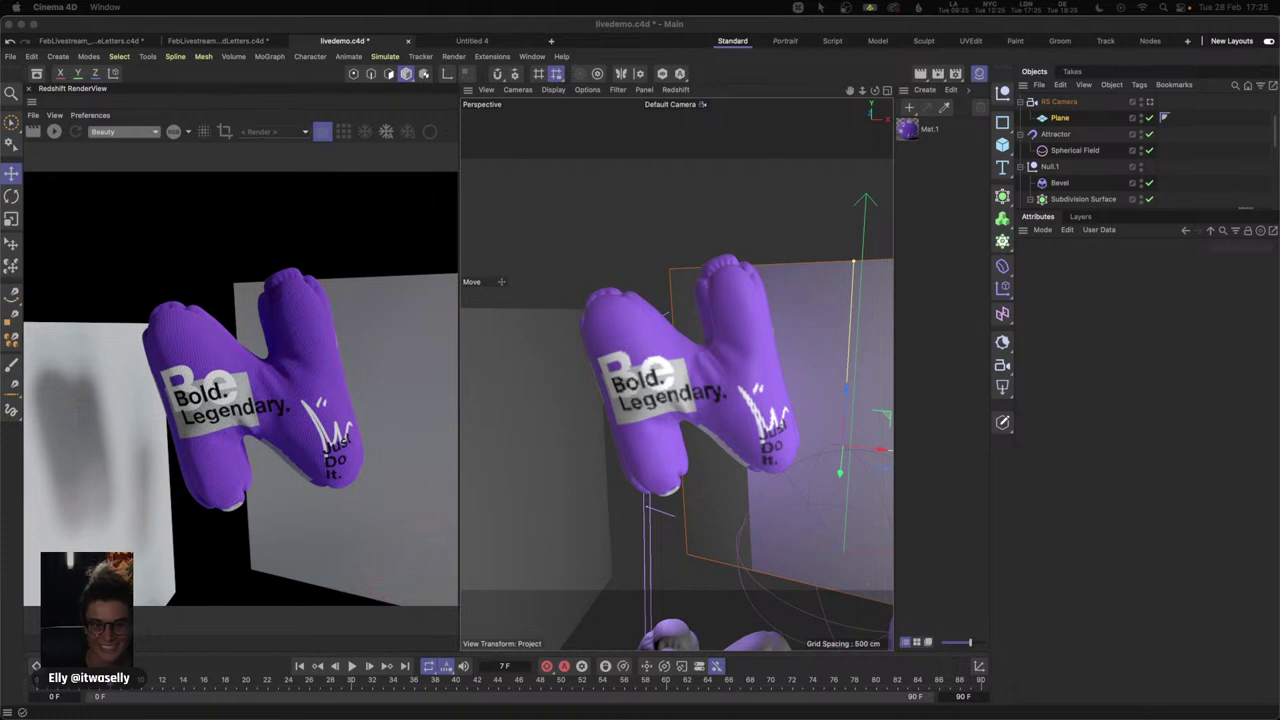
{"action": "mouse_move", "coordinate": [528, 714]}
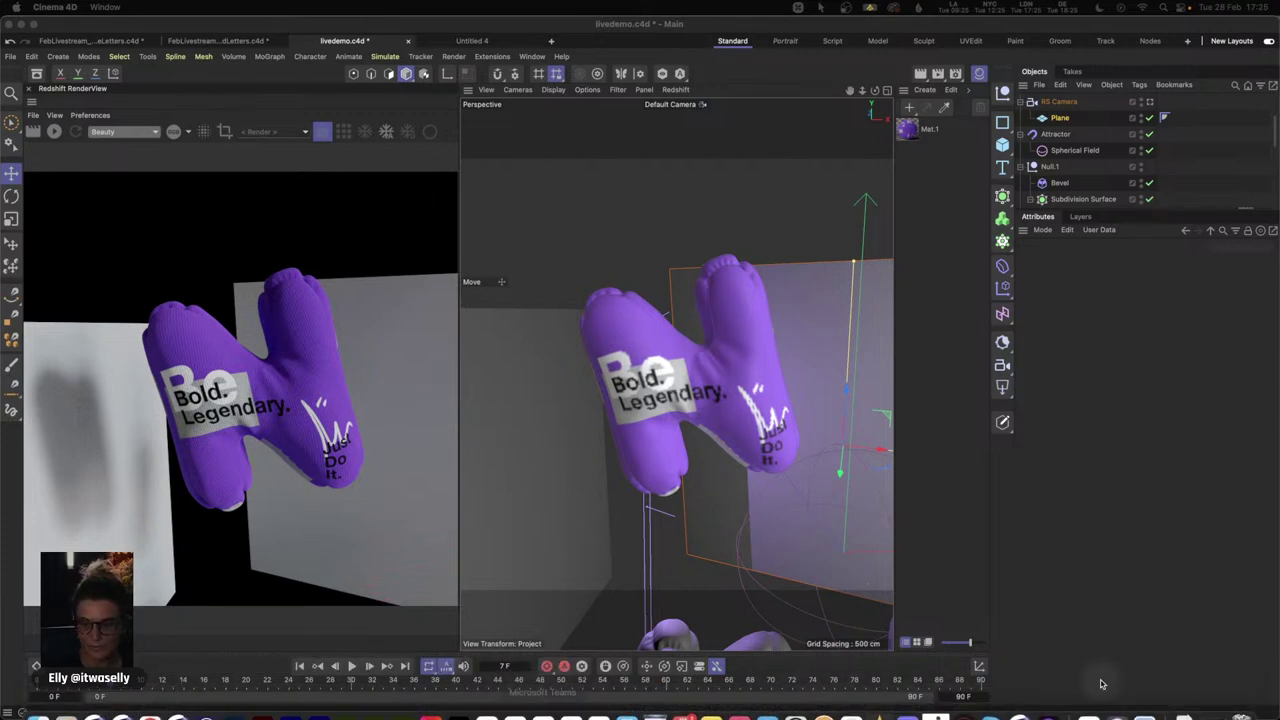
{"action": "left_click", "coordinate": [1190, 699]}
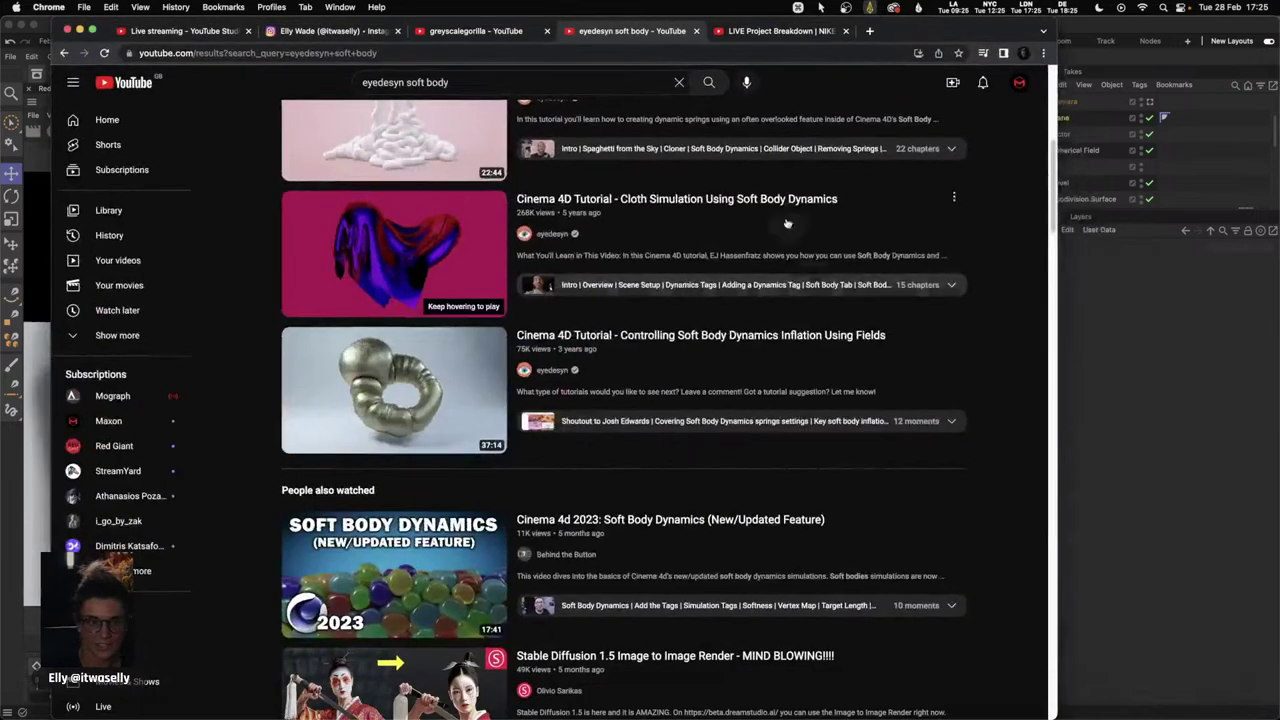
{"action": "left_click", "coordinate": [872, 32]}
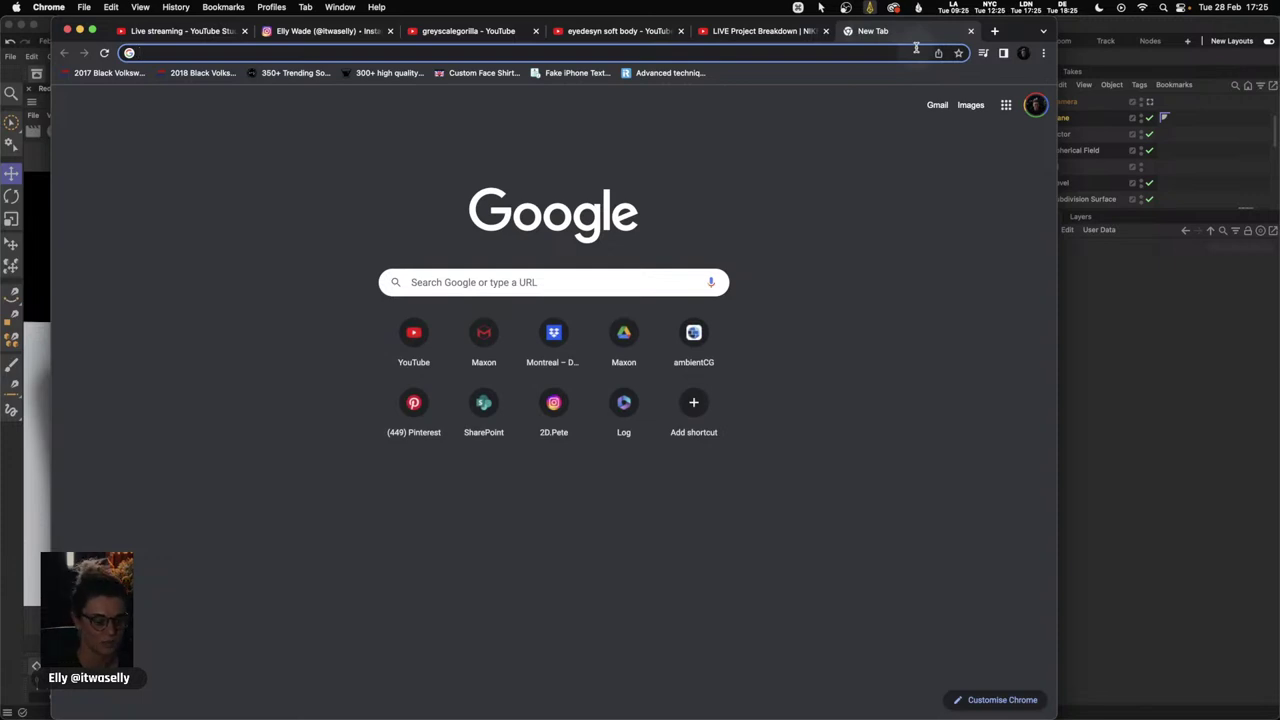
{"action": "type", "text": "maxon.net/en/"}
{"action": "key", "text": "Return"}
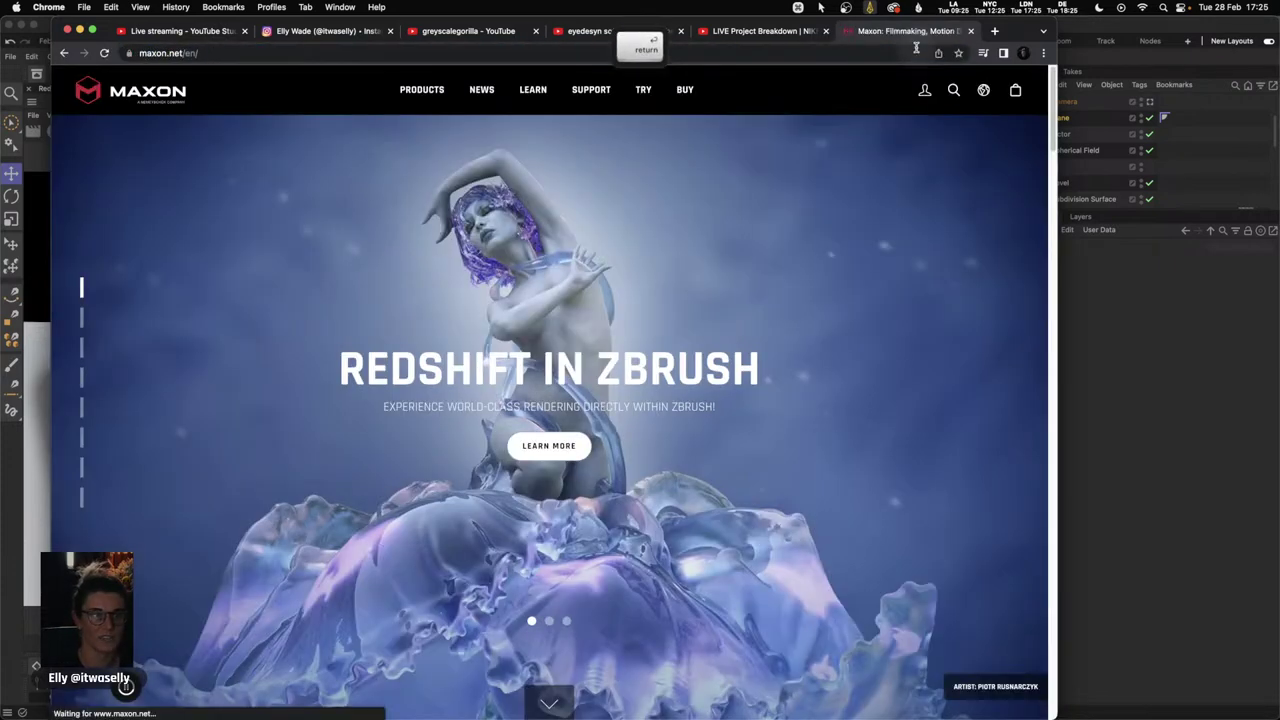
{"action": "mouse_move", "coordinate": [481, 89]}
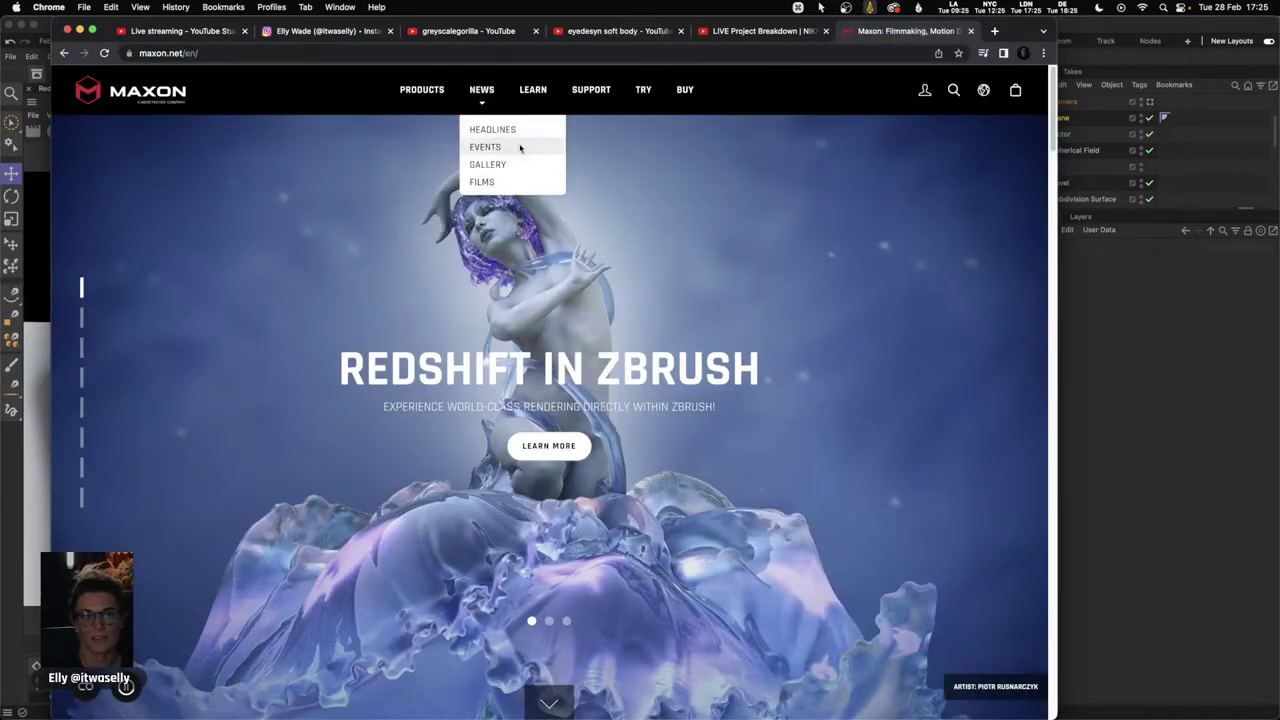
{"action": "left_click", "coordinate": [487, 147]}
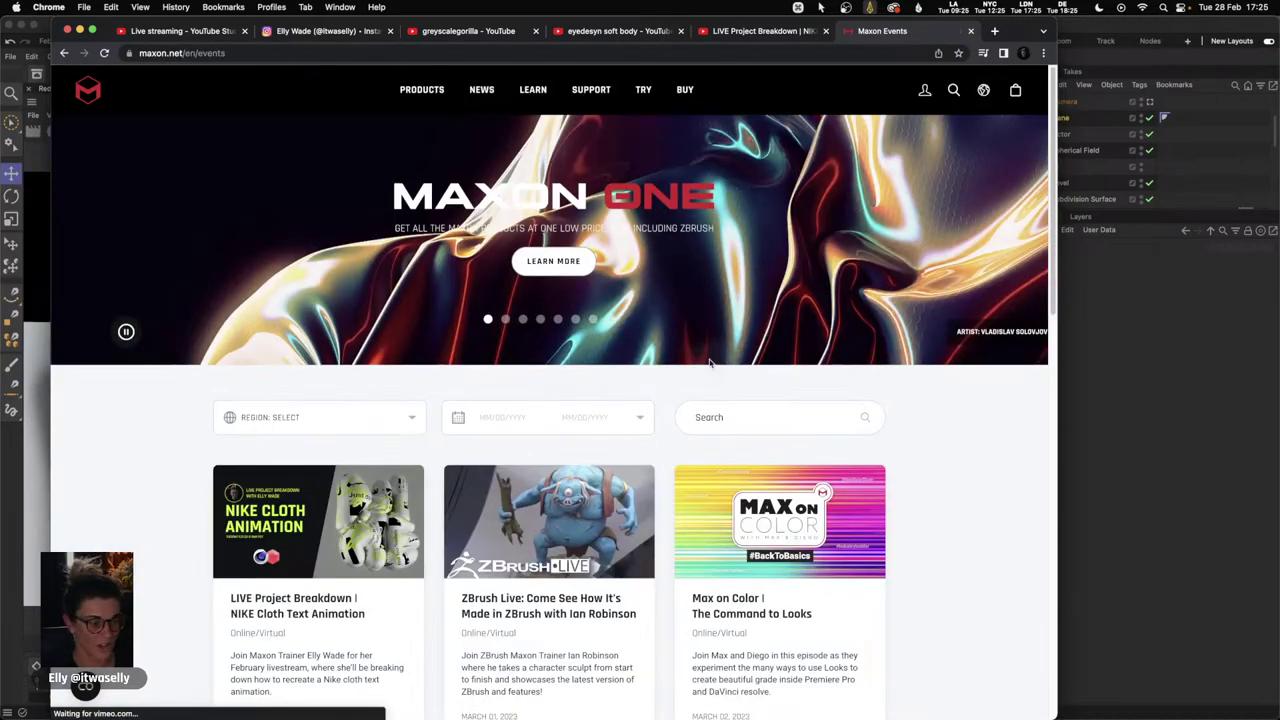
- Look through the upcoming online events and their dates on the Maxon Events page
{"action": "scroll", "coordinate": [212, 423], "scroll_direction": "down", "scroll_amount": 5}
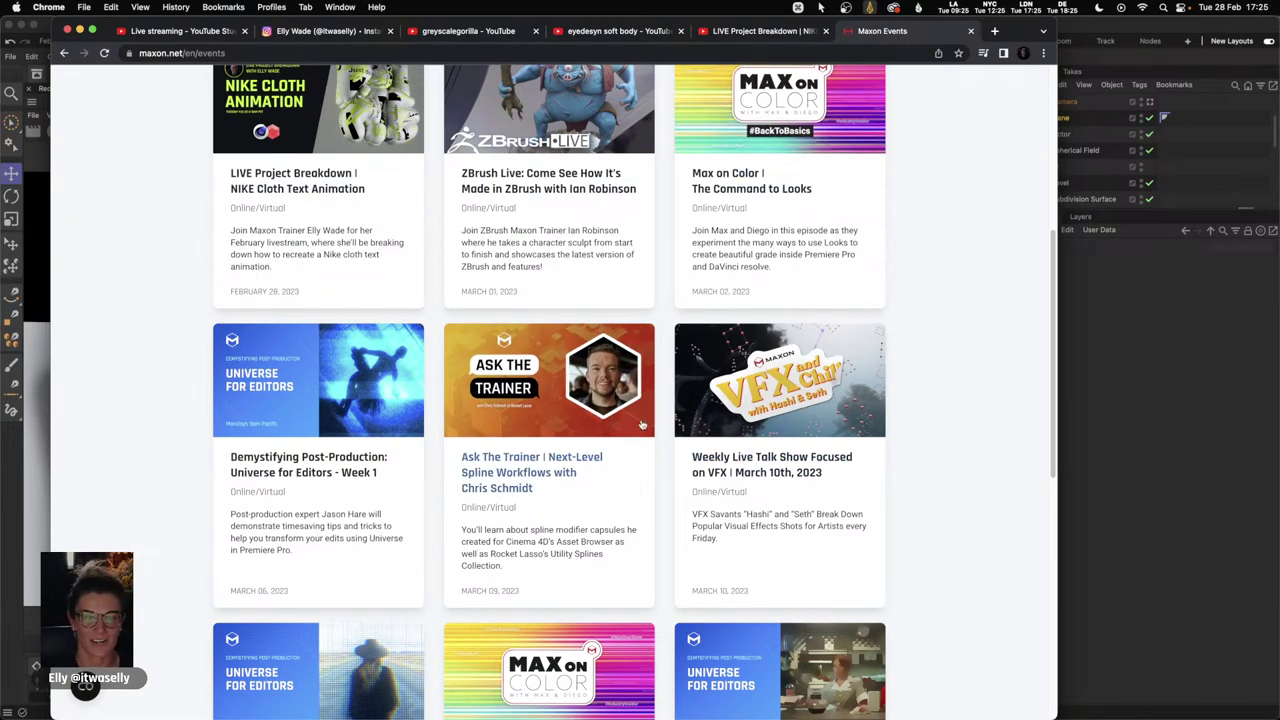
{"action": "scroll", "coordinate": [948, 350], "scroll_direction": "down", "scroll_amount": 5}
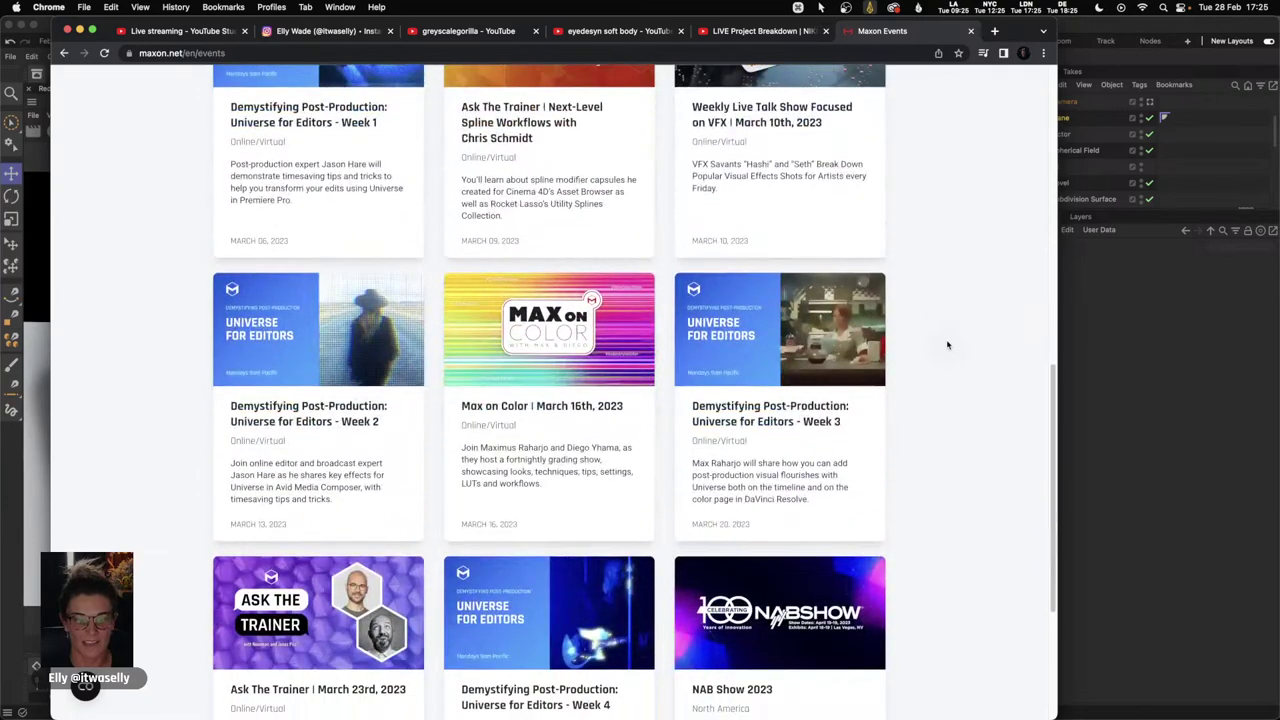
{"action": "scroll", "coordinate": [948, 346], "scroll_direction": "down", "scroll_amount": 2}
{"action": "scroll", "coordinate": [987, 343], "scroll_direction": "down", "scroll_amount": 2}
{"action": "scroll", "coordinate": [986, 331], "scroll_direction": "up", "scroll_amount": 8}
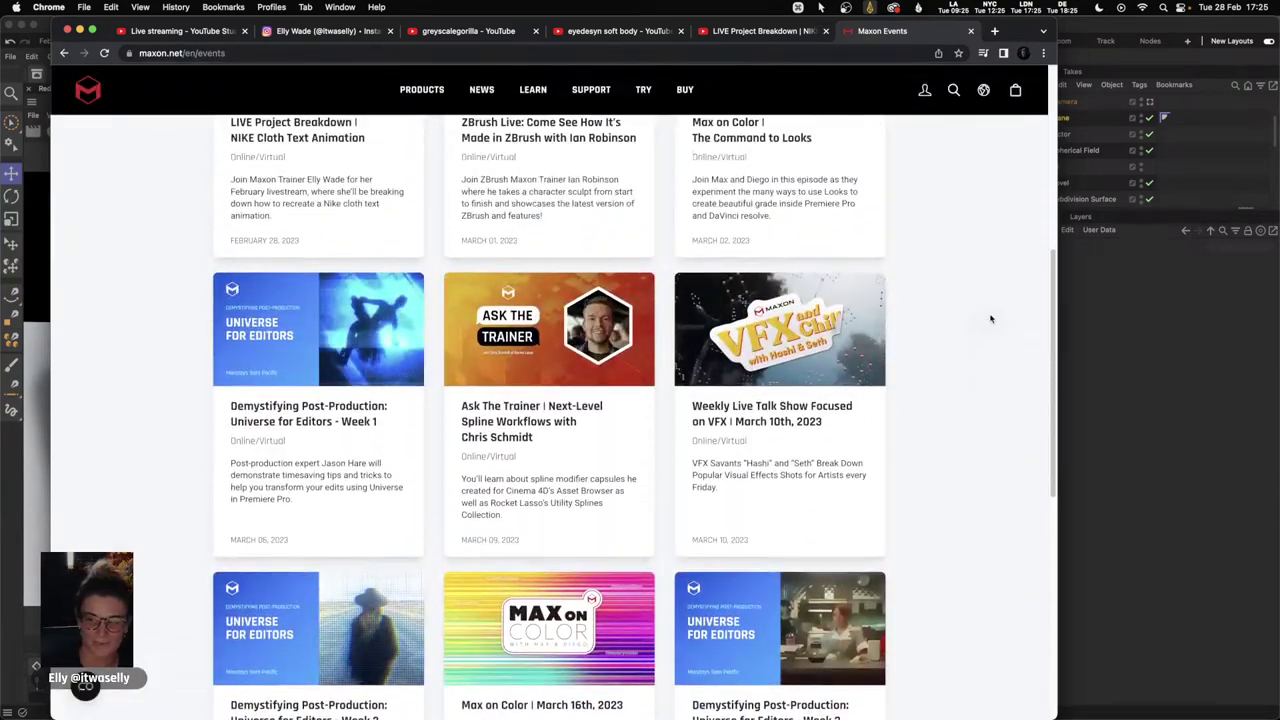
{"action": "scroll", "coordinate": [988, 320], "scroll_direction": "up", "scroll_amount": 5}
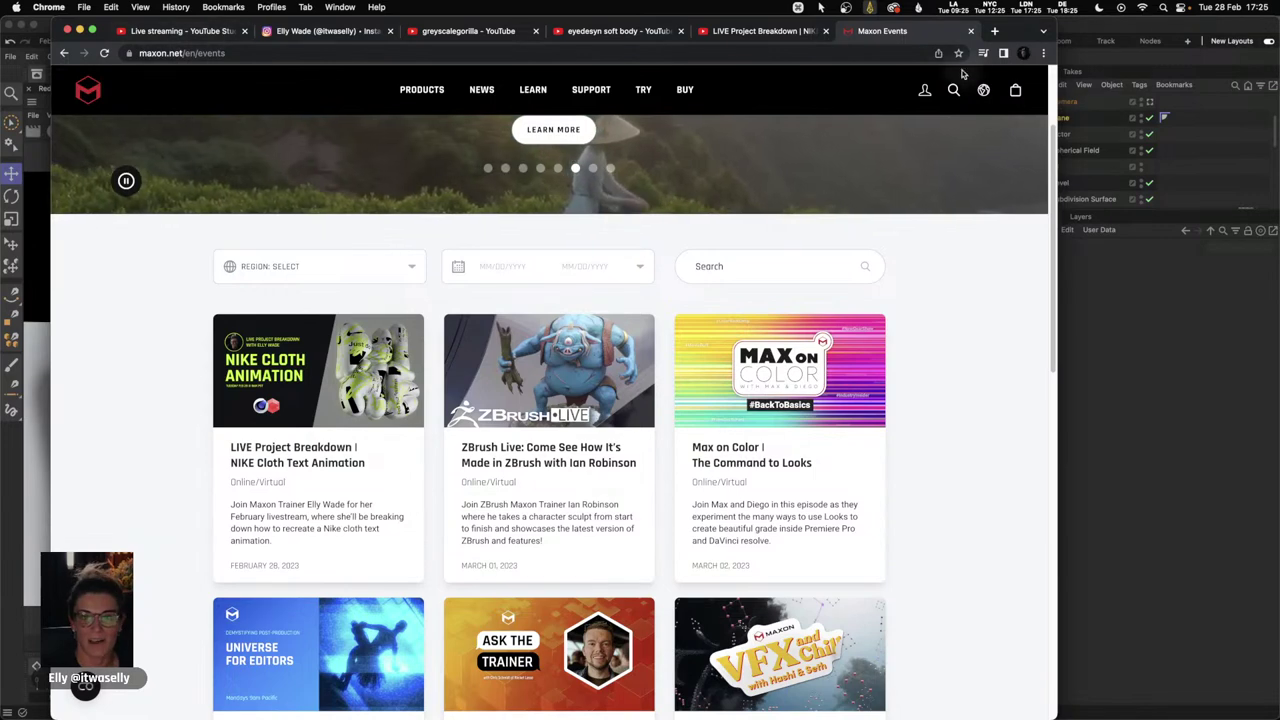
- Open the Maxon Training Team YouTube channel in a new browser tab
{"action": "left_click", "coordinate": [994, 31]}
{"action": "type", "text": "you"}
{"action": "key", "text": "Return"}
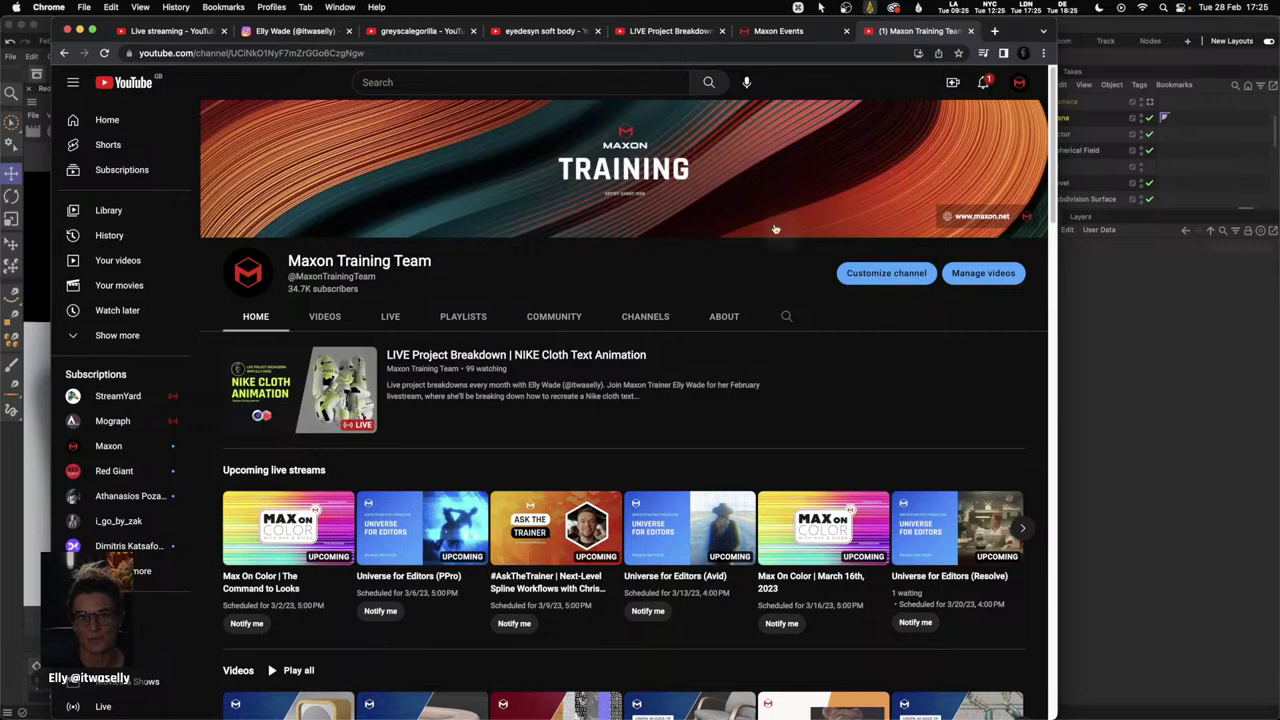
- View the trainer's Instagram profile in its open tab, and minimize the browser to return to Cinema 4D
{"action": "left_click", "coordinate": [310, 32]}
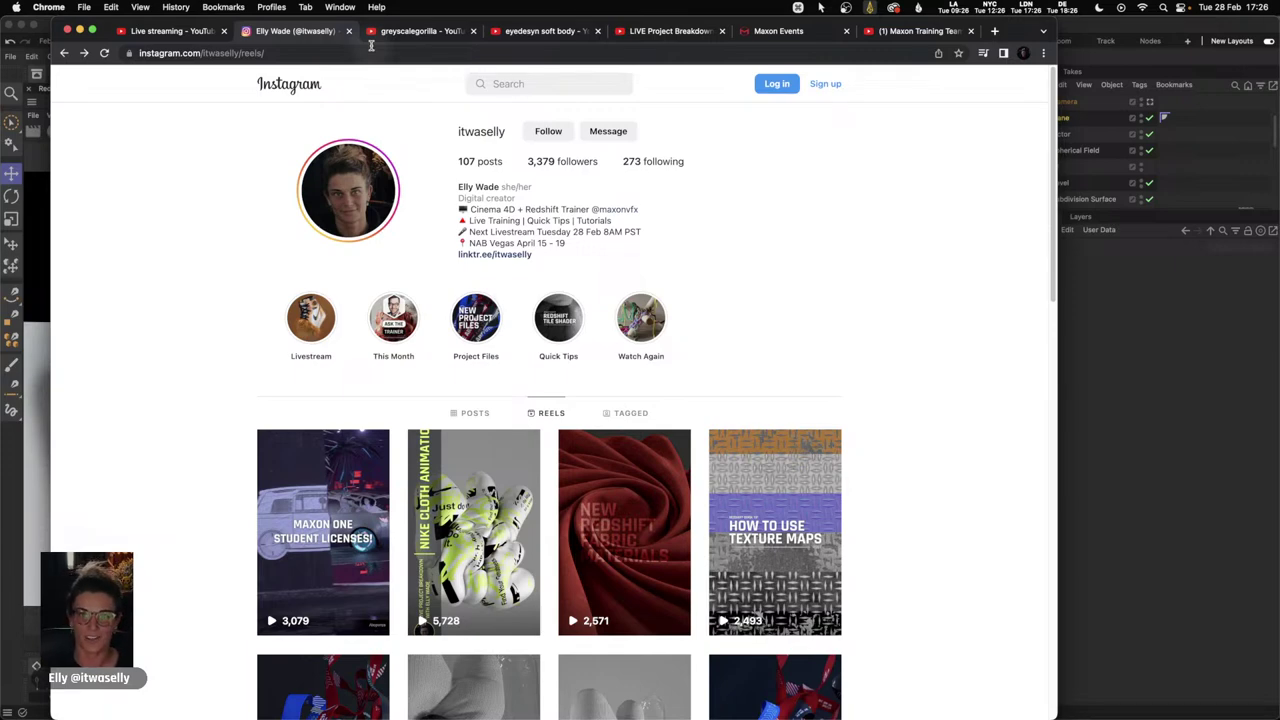
{"action": "left_click", "coordinate": [79, 31]}
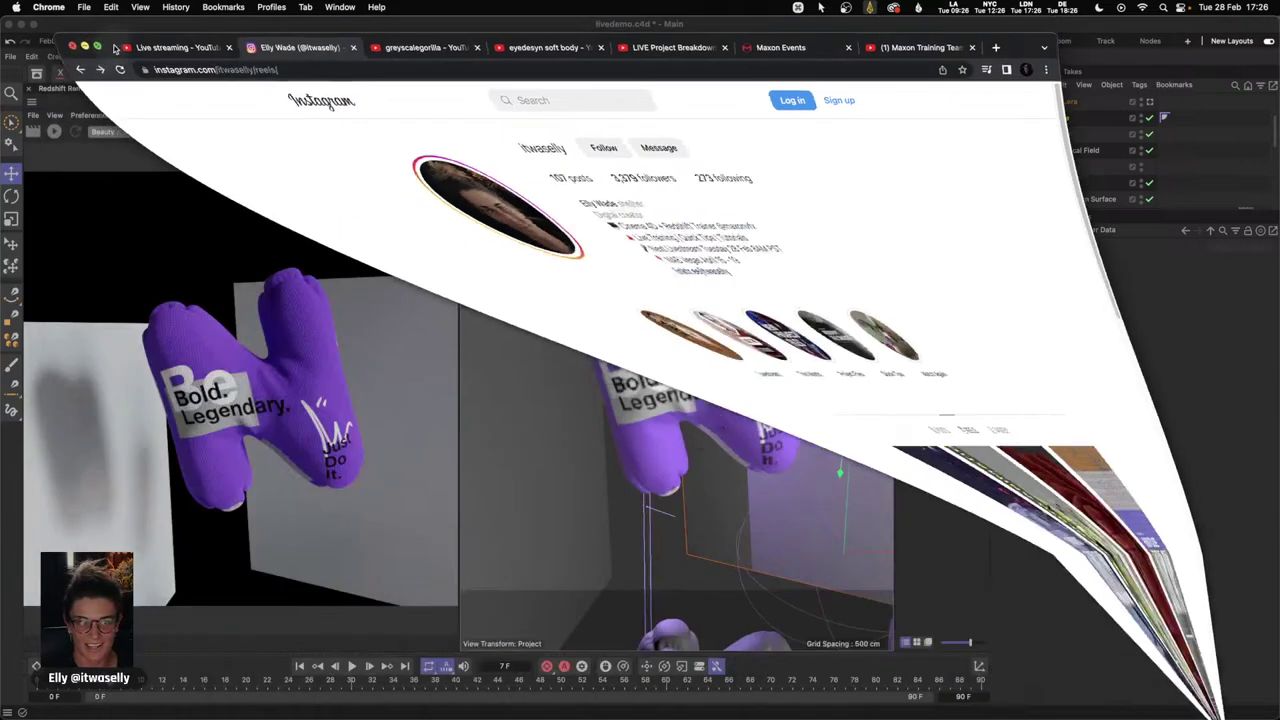